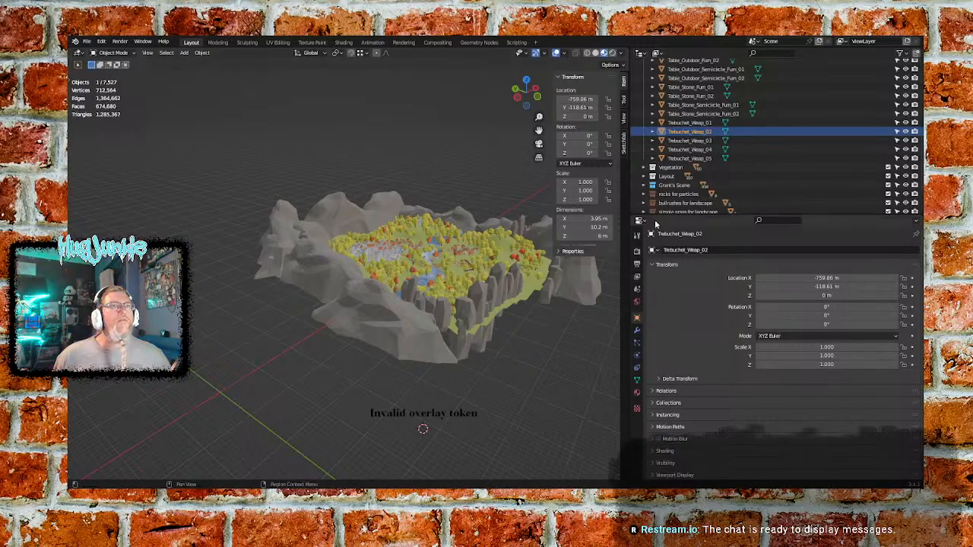
# Collapse the Artillery collection and delete the blue-tagged scene collection below Layout together with all its objects
pyautogui.scroll(15, 707, 187)
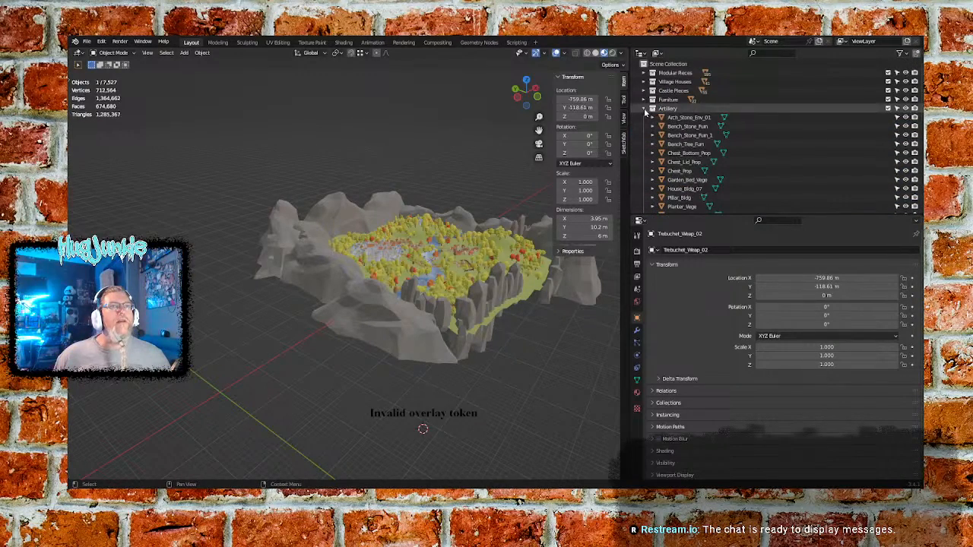
pyautogui.click(652, 108)
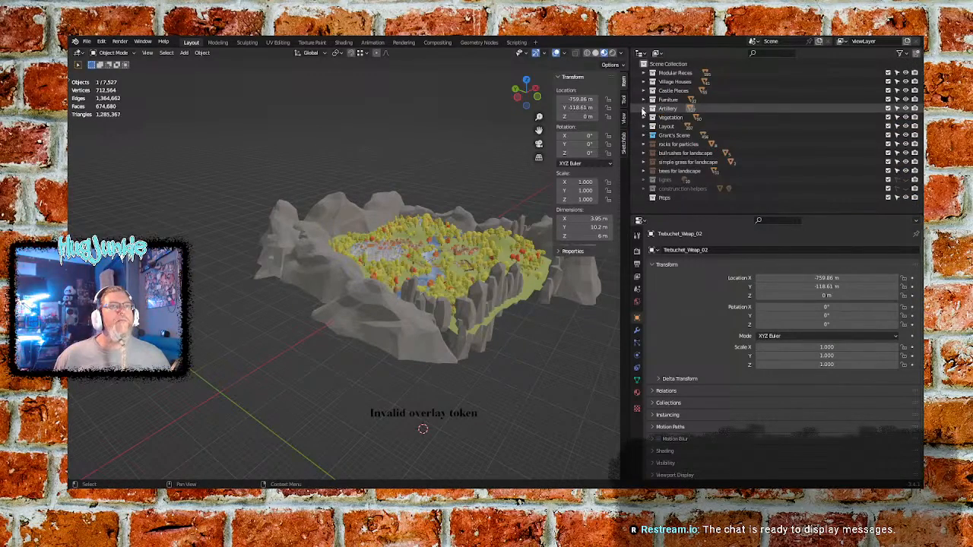
pyautogui.click(674, 137)
pyautogui.rightClick(674, 137)
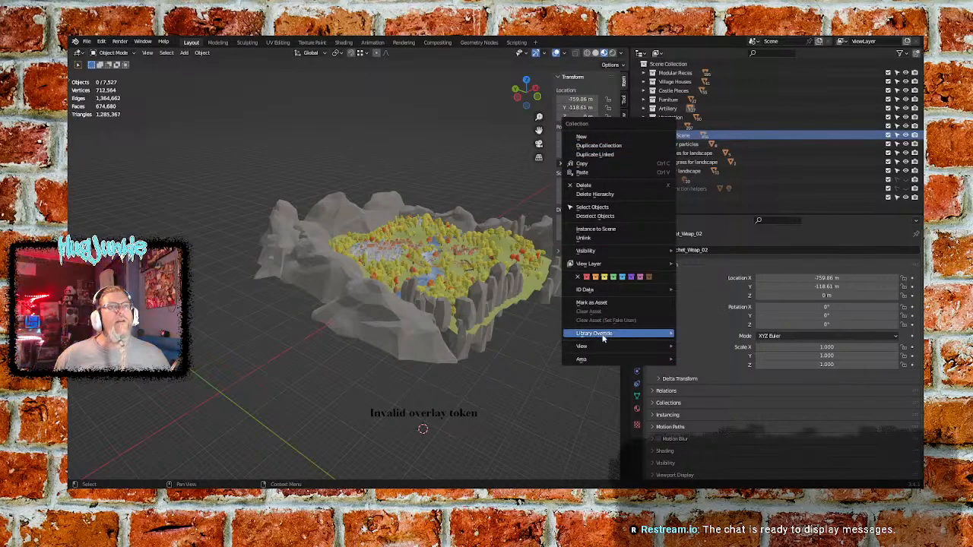
pyautogui.click(600, 193)
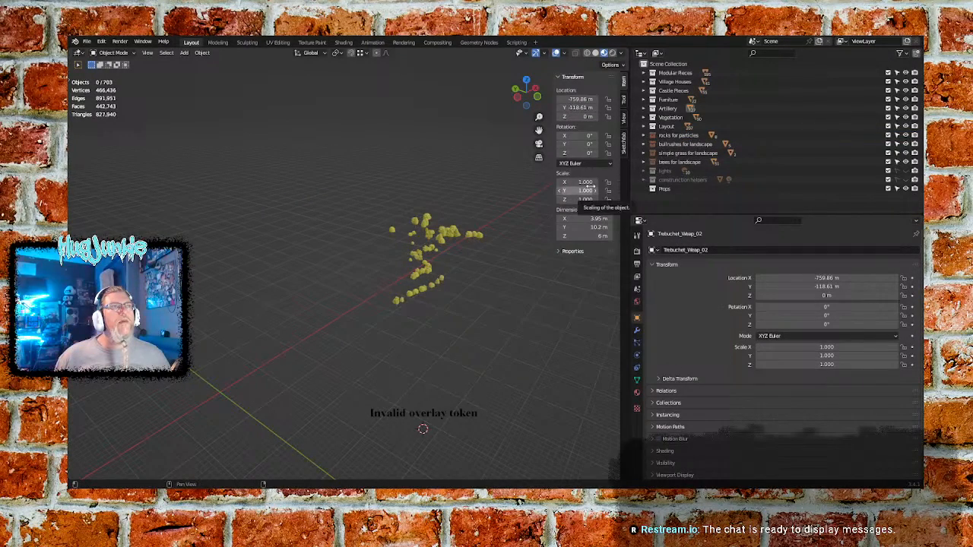
# Select all the leftover yellow trees where the landscape stood and delete them
pyautogui.moveTo(498, 192); pyautogui.dragTo(348, 323)
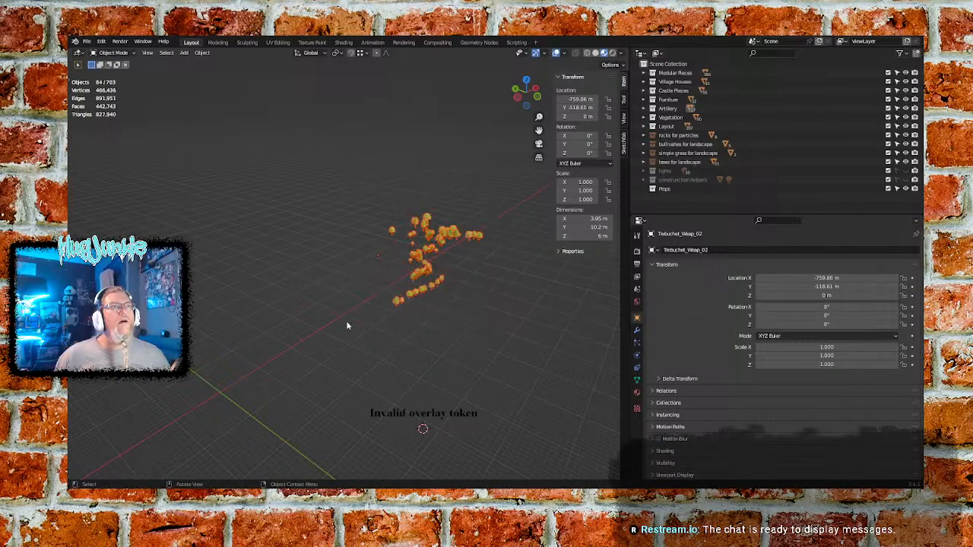
pyautogui.rightClick(447, 235)
pyautogui.click(446, 233)
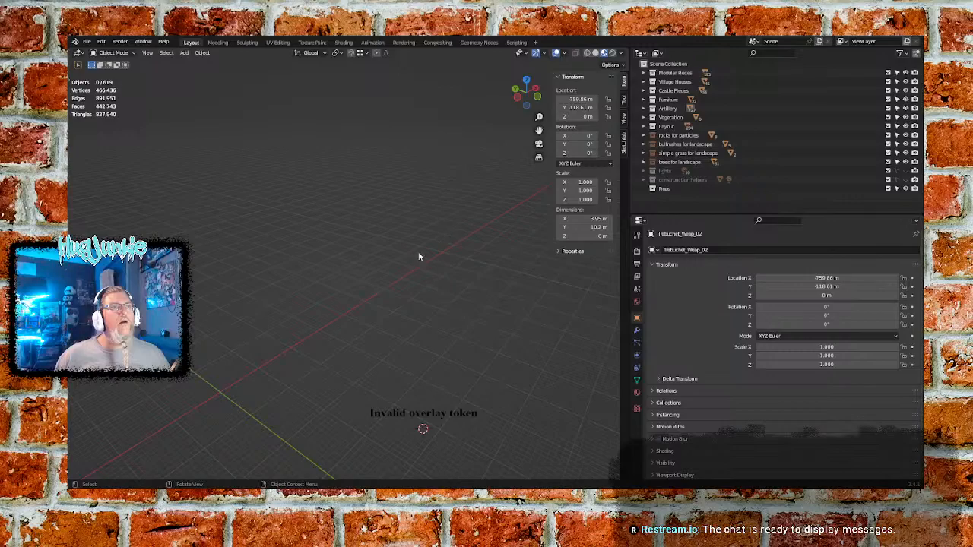
# Check the "rocks for particles" collection by toggling its visibility, and delete it together with its objects
pyautogui.moveTo(325, 290); pyautogui.dragTo(303, 294, button='middle')
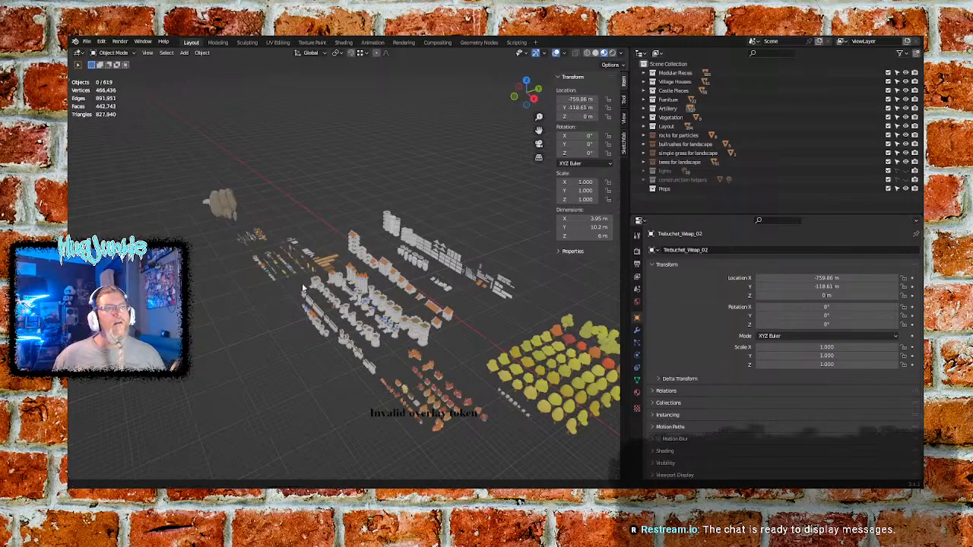
pyautogui.moveTo(435, 244); pyautogui.dragTo(472, 255, button='middle')
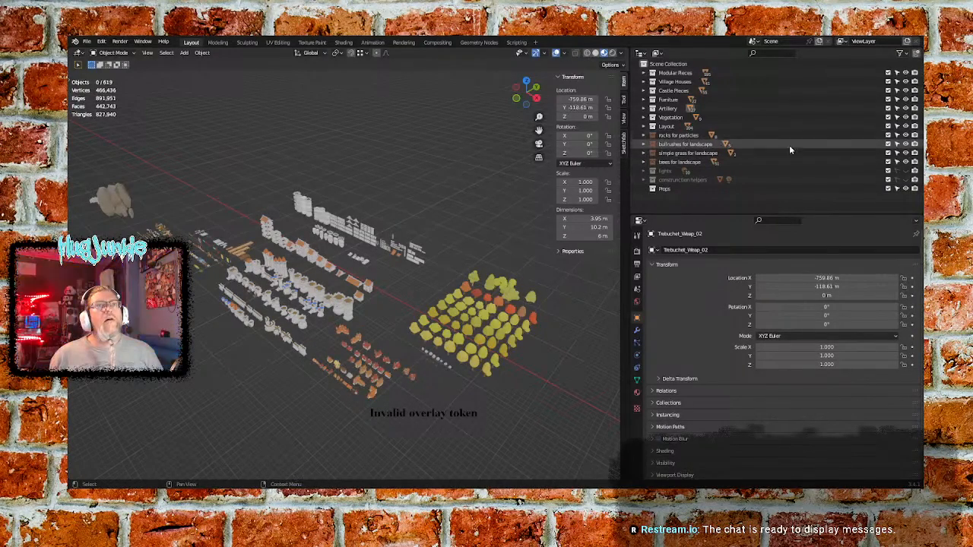
pyautogui.click(905, 136)
pyautogui.click(905, 136)
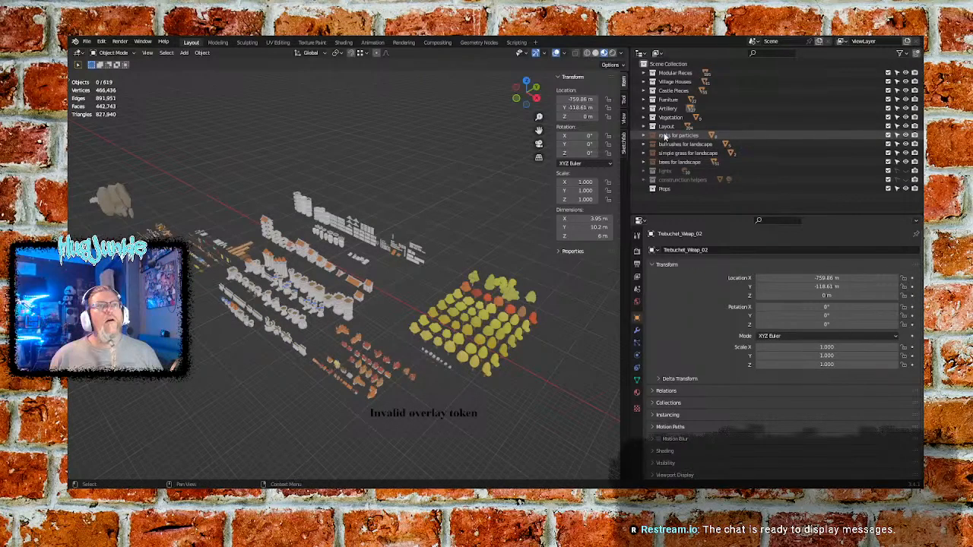
pyautogui.rightClick(666, 136)
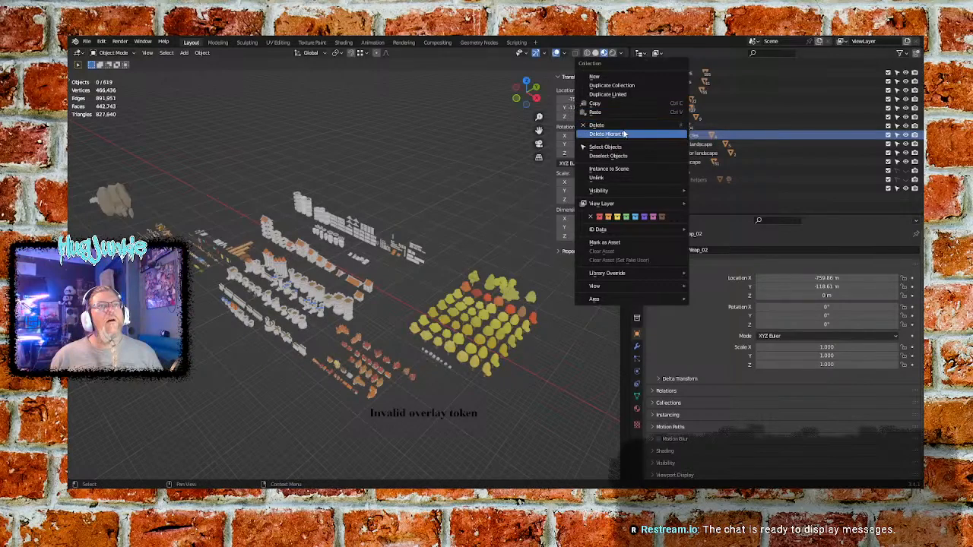
pyautogui.click(626, 134)
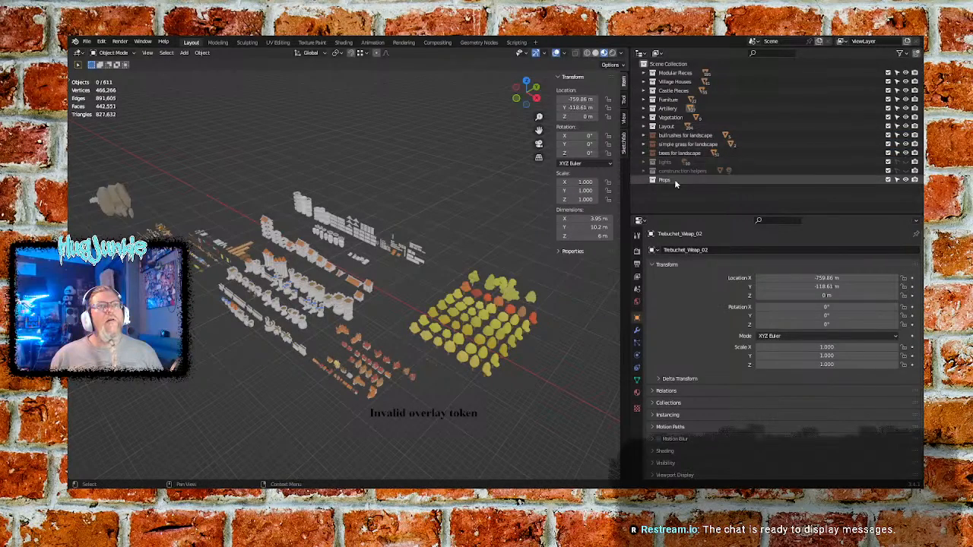
# Examine what the Props collection contains by hiding and showing it repeatedly
pyautogui.click(905, 180)
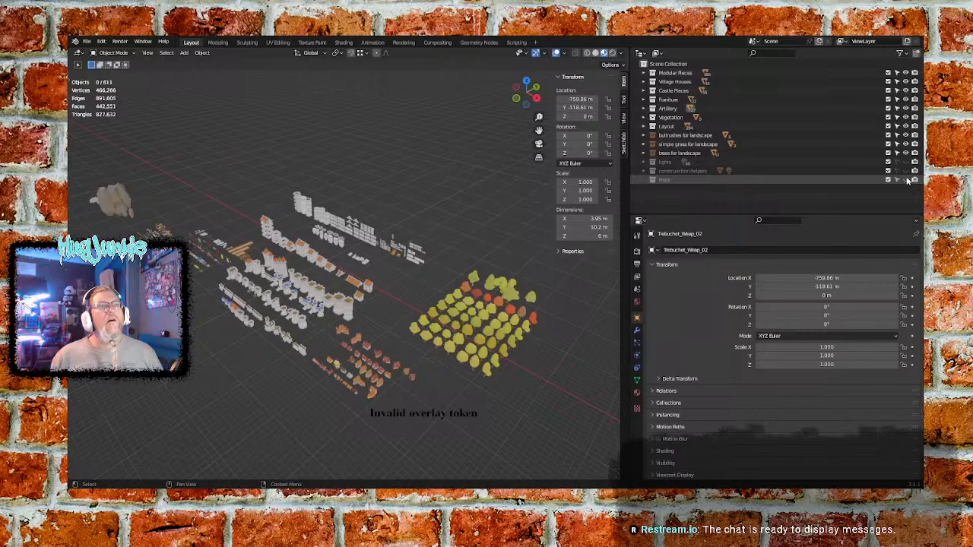
pyautogui.click(906, 179)
pyautogui.click(906, 179)
pyautogui.click(906, 179)
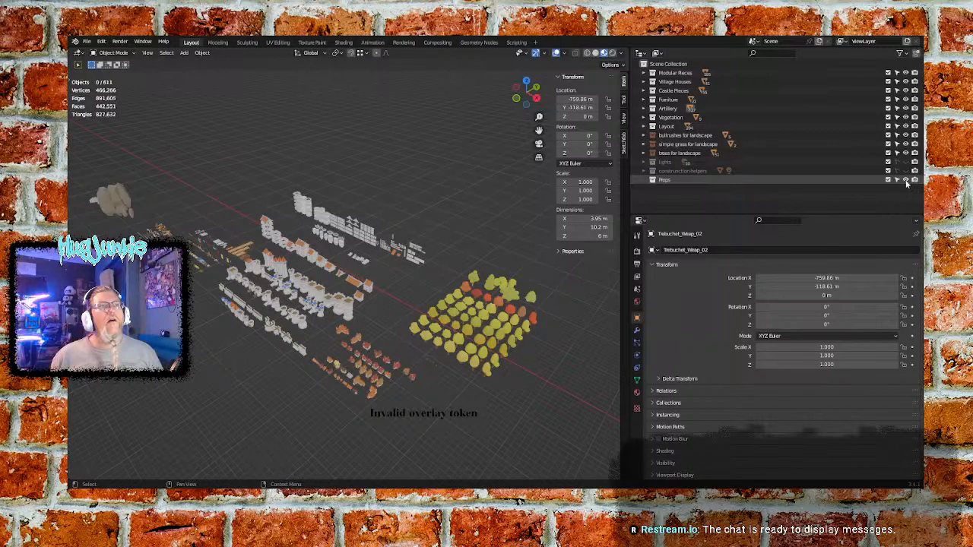
pyautogui.click(906, 179)
pyautogui.click(906, 180)
pyautogui.click(906, 180)
pyautogui.click(906, 181)
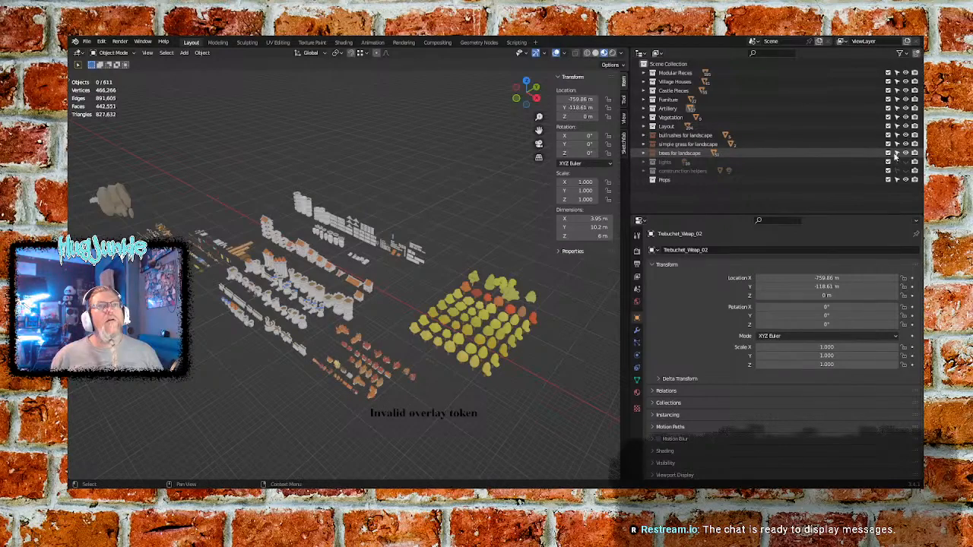
# Toggle the visibility of the "trees for landscape" collection to identify its trees, and delete it with its hierarchy
pyautogui.click(905, 153)
pyautogui.click(905, 152)
pyautogui.click(905, 153)
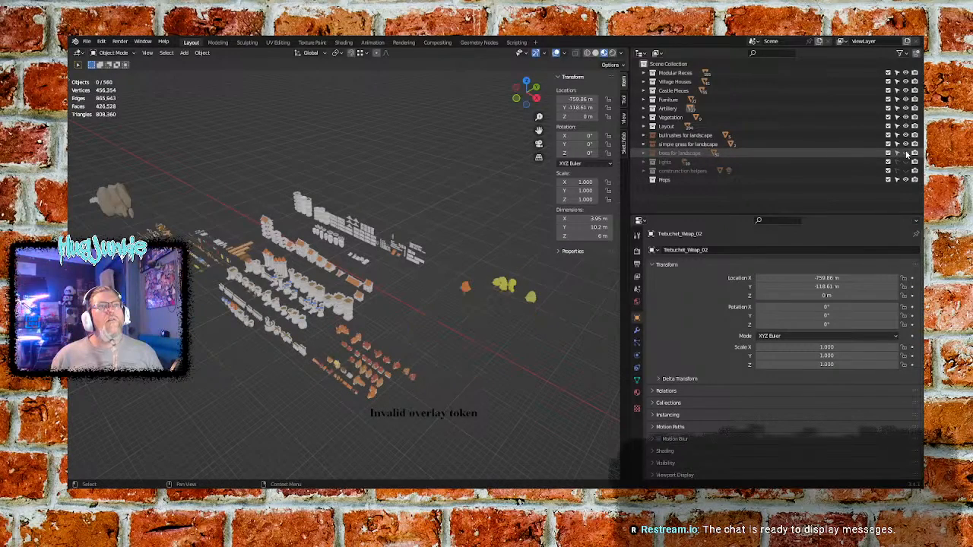
pyautogui.click(905, 152)
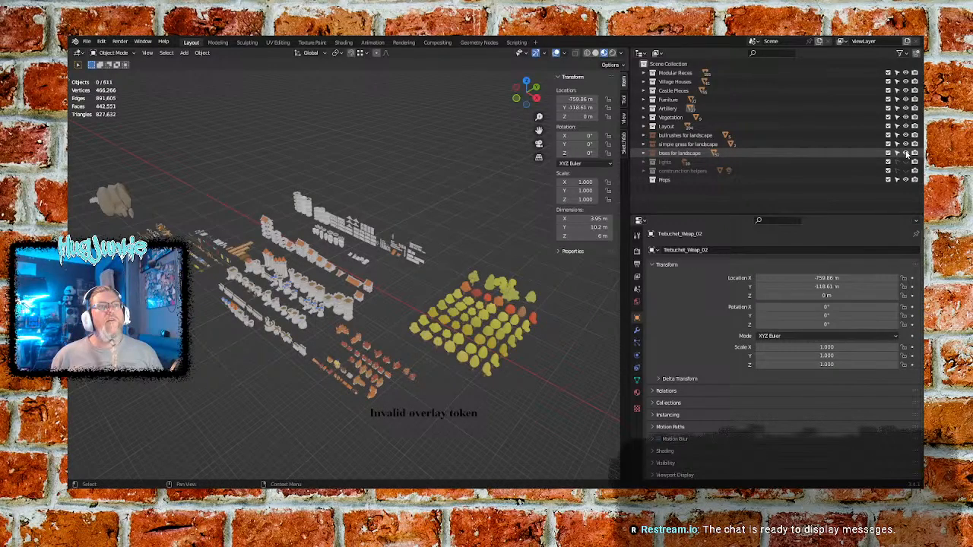
pyautogui.rightClick(681, 155)
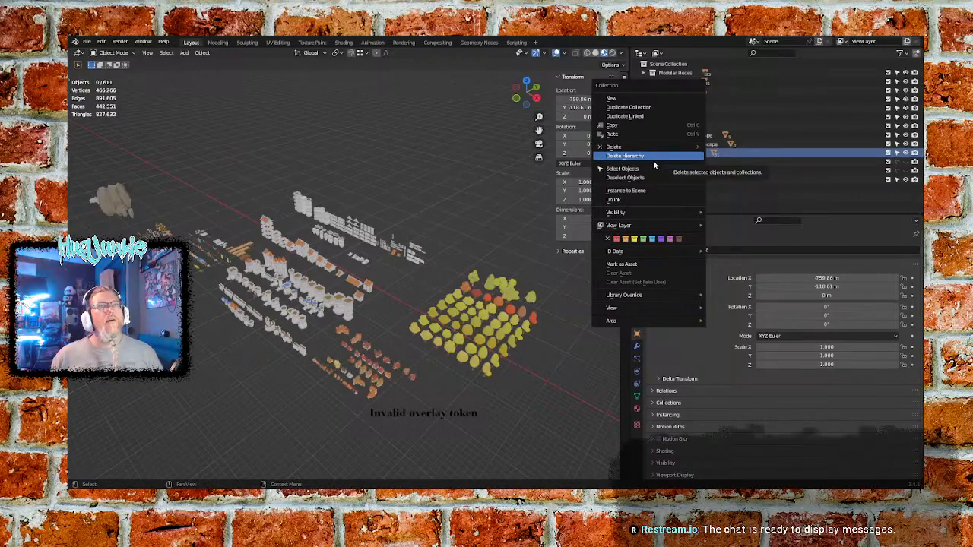
pyautogui.click(653, 159)
# Delete the Vegetation collection together with its objects
pyautogui.moveTo(532, 304); pyautogui.dragTo(437, 314, button='middle')
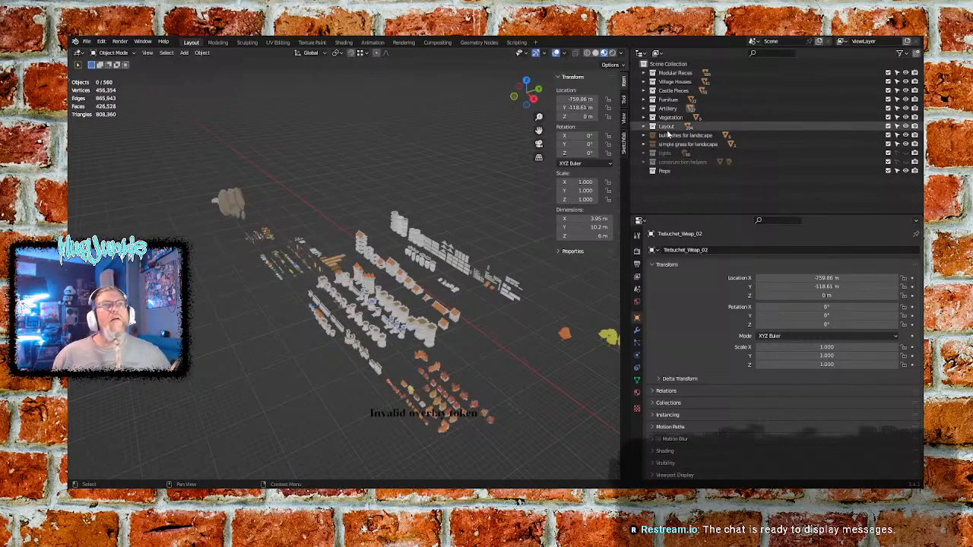
pyautogui.click(707, 118)
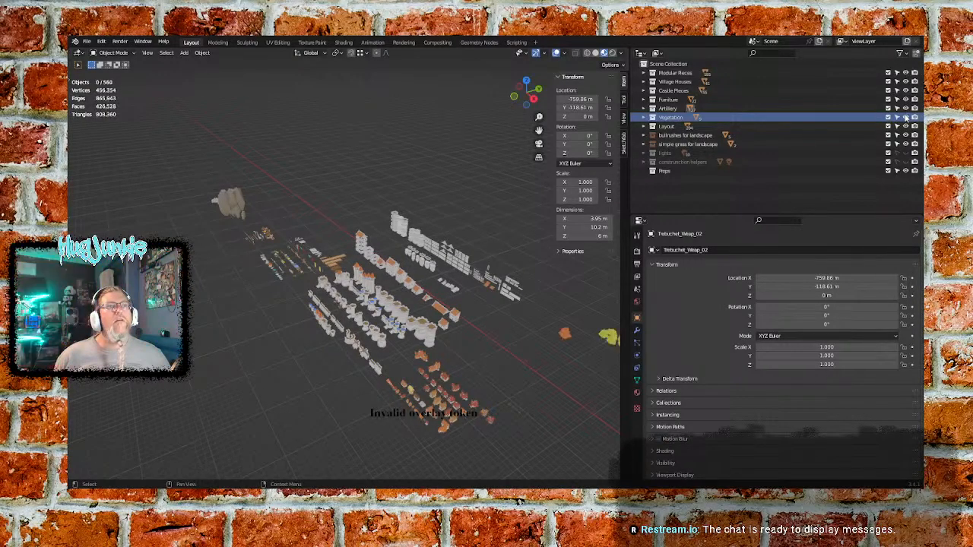
pyautogui.rightClick(645, 130)
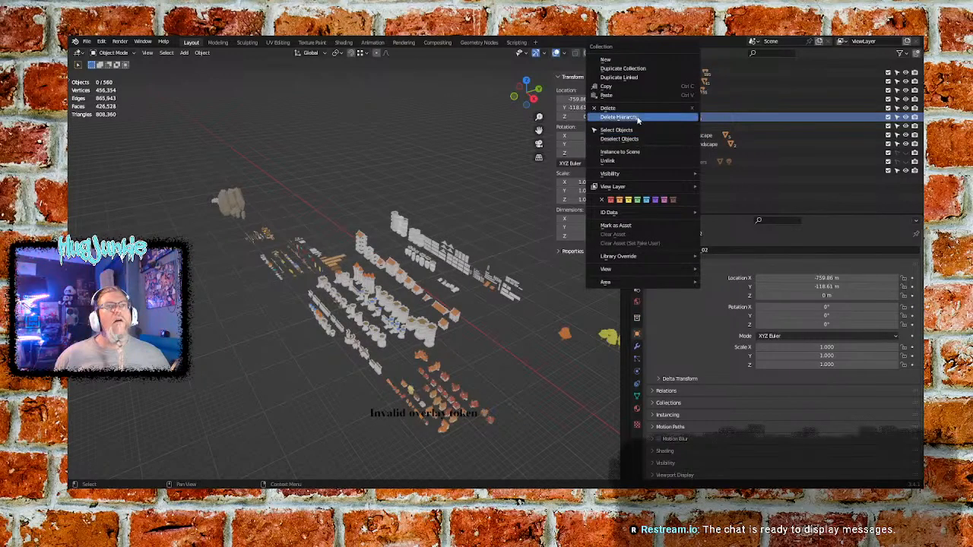
pyautogui.click(639, 118)
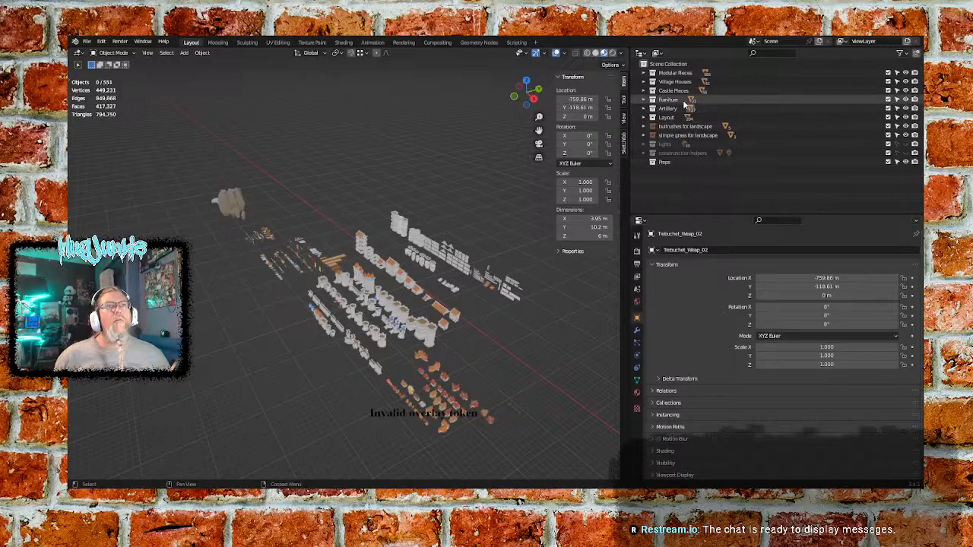
# Check the "bullrushes for landscape" collection by toggling its visibility, and delete it together with its objects
pyautogui.click(793, 90)
pyautogui.click(807, 81)
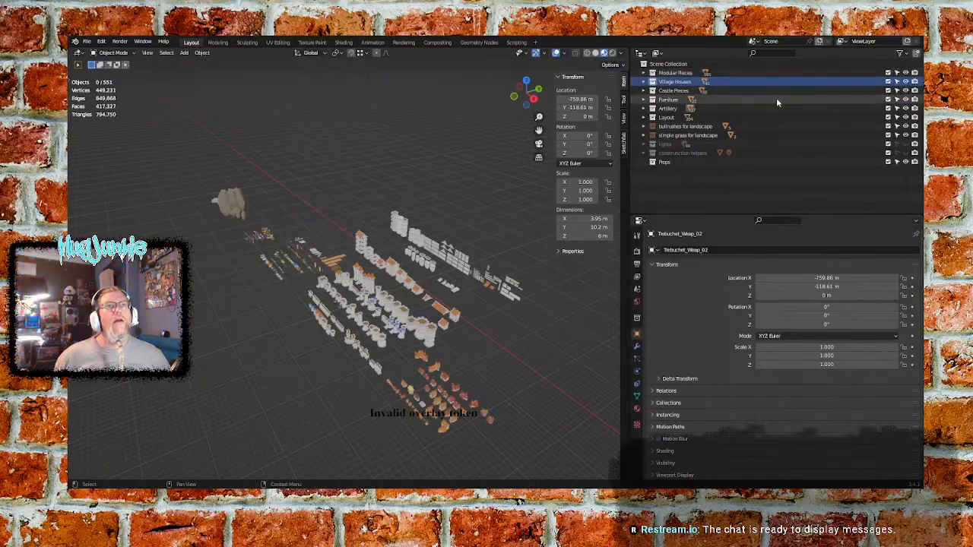
pyautogui.click(756, 129)
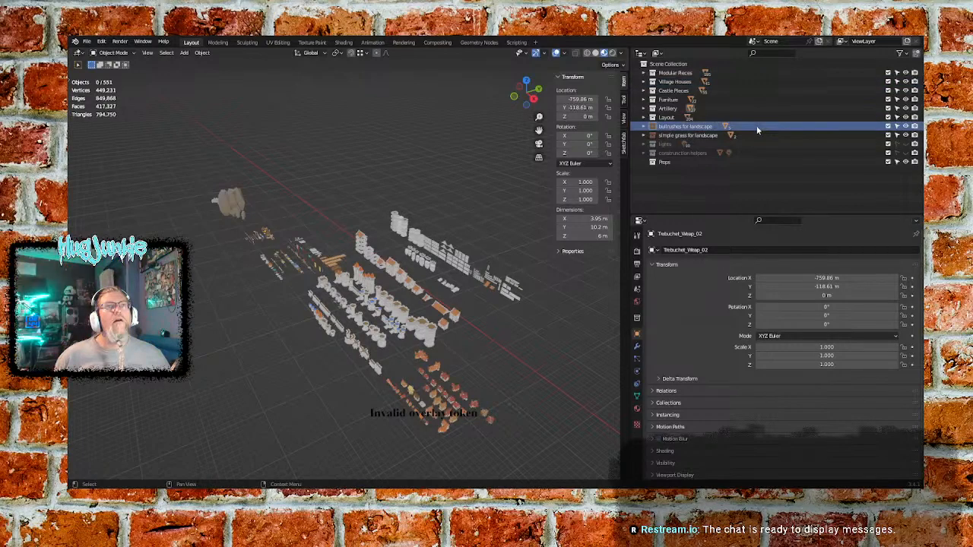
pyautogui.click(905, 127)
pyautogui.click(905, 126)
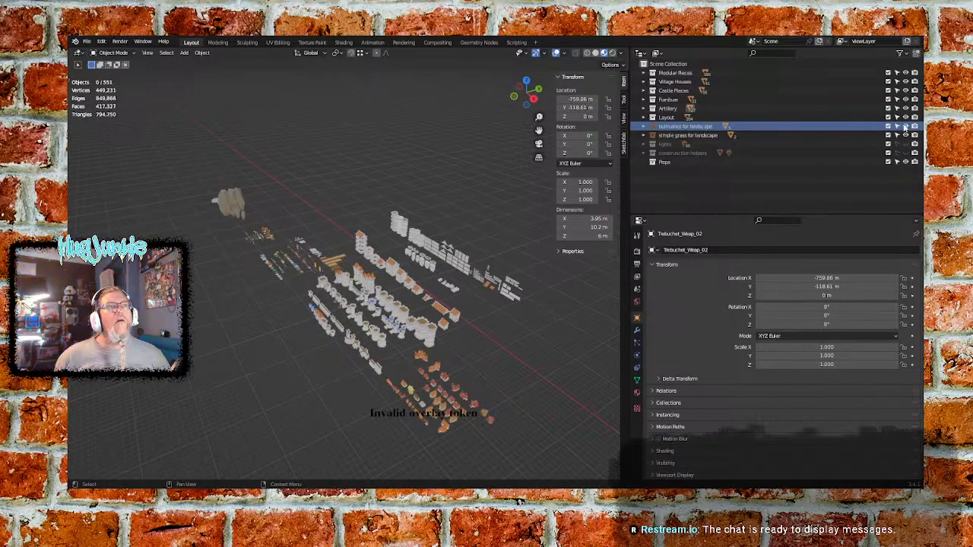
pyautogui.rightClick(691, 132)
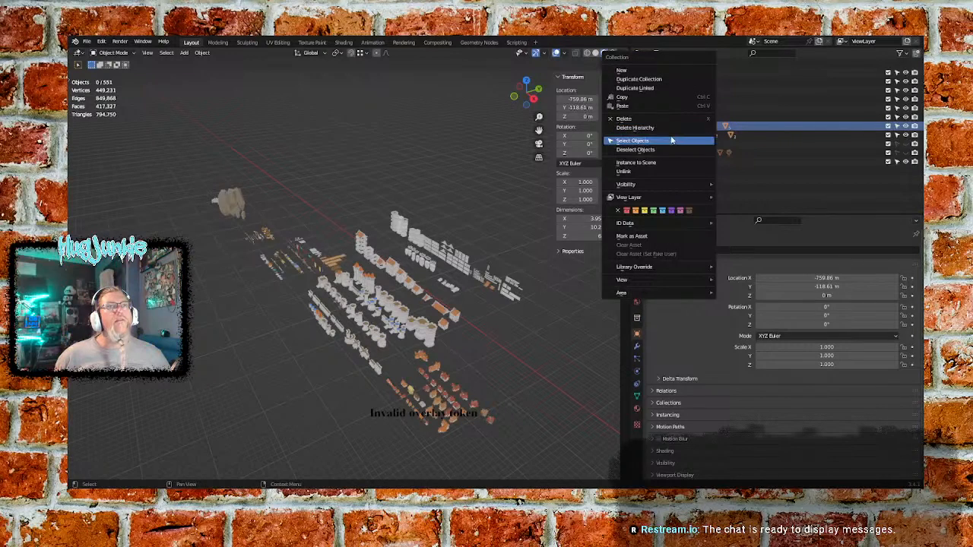
pyautogui.click(666, 128)
# Check the "simple grass for landscape" collection by toggling its visibility, and delete it together with its objects
pyautogui.click(698, 127)
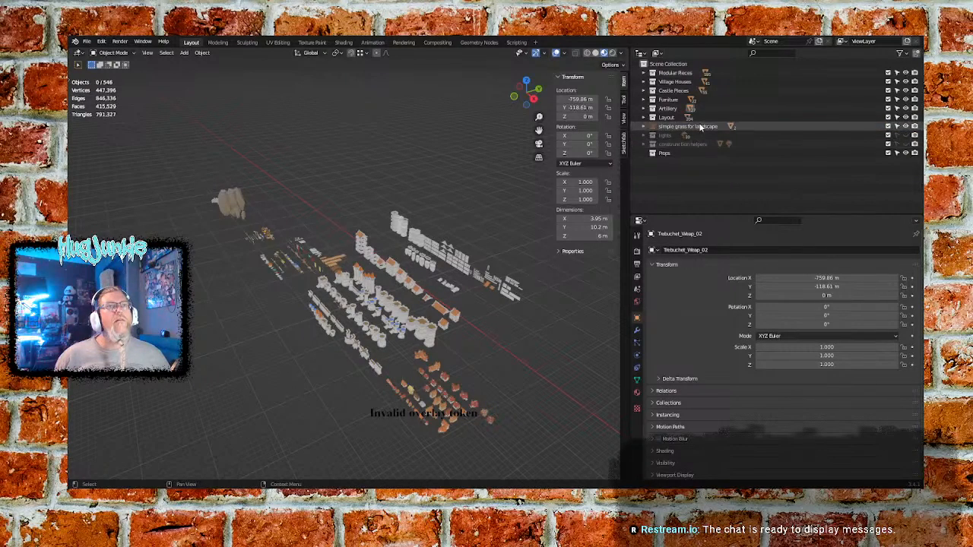
pyautogui.click(905, 126)
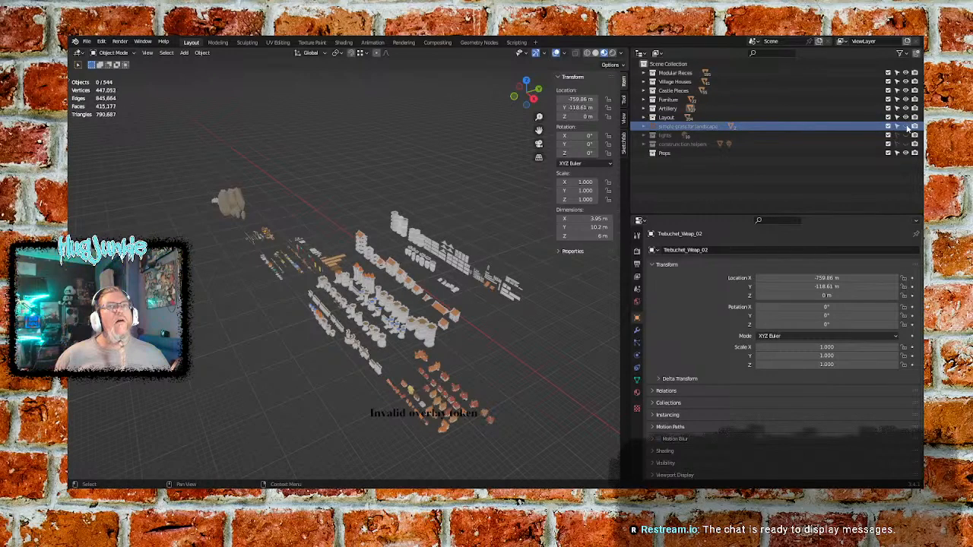
pyautogui.click(905, 126)
pyautogui.rightClick(700, 127)
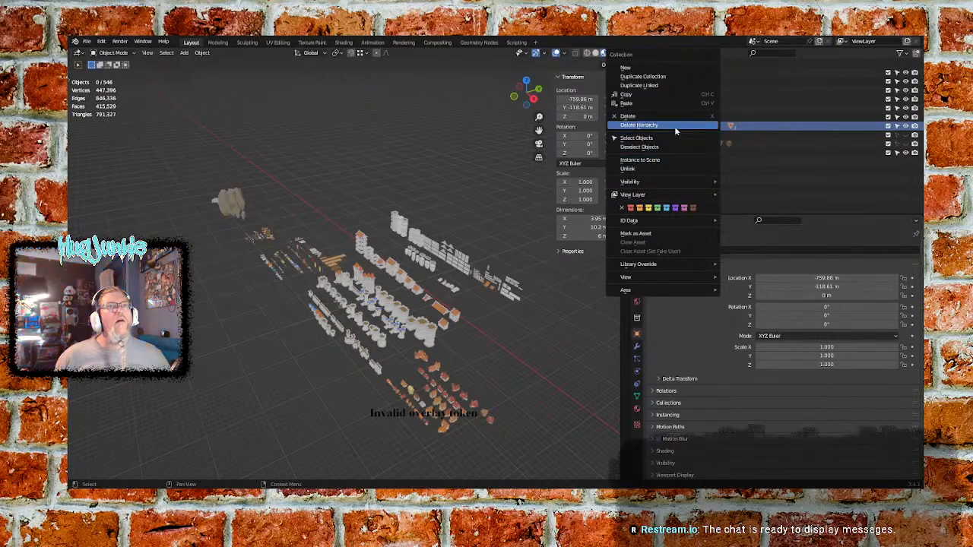
pyautogui.click(676, 126)
# Examine which models belong to the Layout collection by hiding and showing it repeatedly
pyautogui.moveTo(537, 310)
pyautogui.mouseDown(button='middle')
pyautogui.moveTo(584, 301)
pyautogui.moveTo(528, 319)
pyautogui.moveTo(514, 307)
pyautogui.moveTo(540, 311)
pyautogui.mouseUp(button='middle')
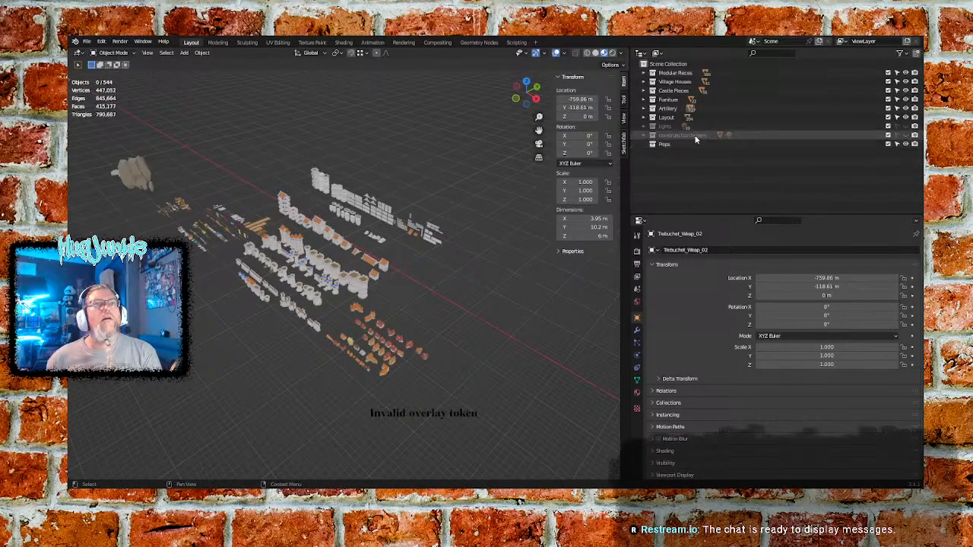
pyautogui.click(674, 119)
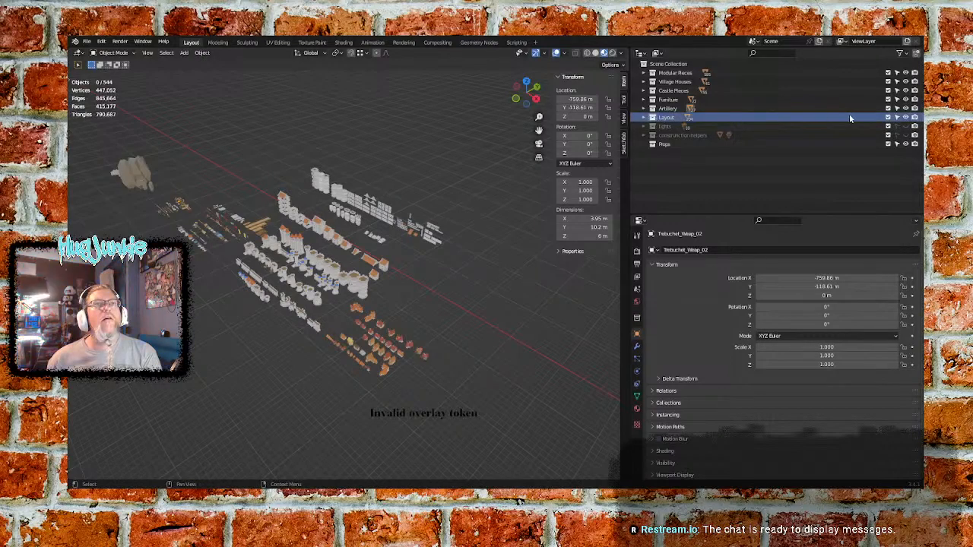
pyautogui.click(905, 118)
pyautogui.click(905, 118)
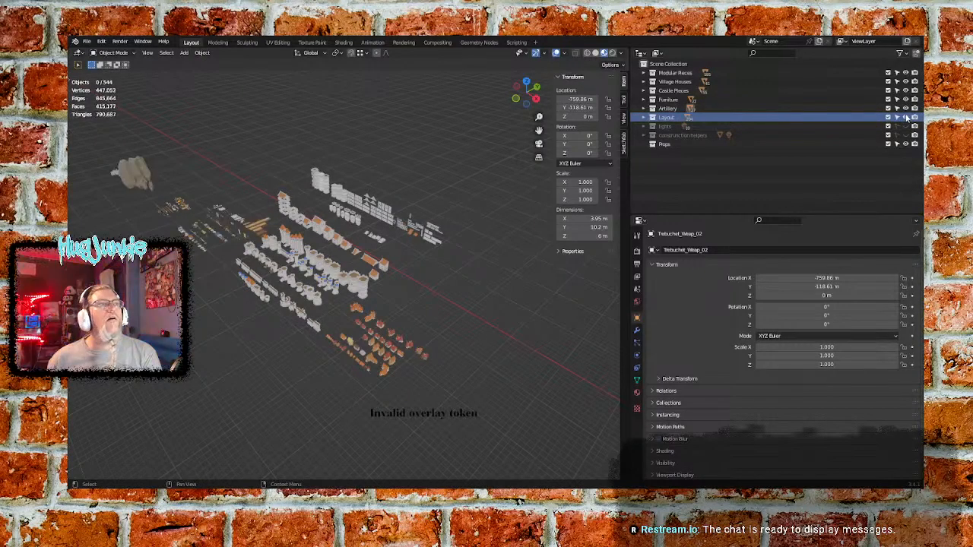
pyautogui.click(906, 118)
pyautogui.click(906, 118)
pyautogui.click(906, 117)
pyautogui.click(906, 118)
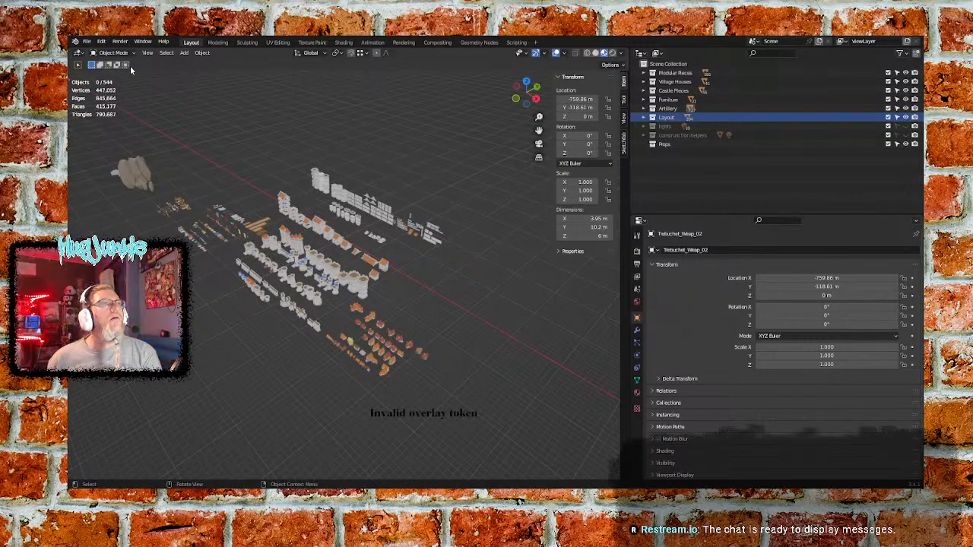
# Save the cleaned-up castle asset scene in the file (BLENDER)_Castle_as.blend
pyautogui.click(86, 41)
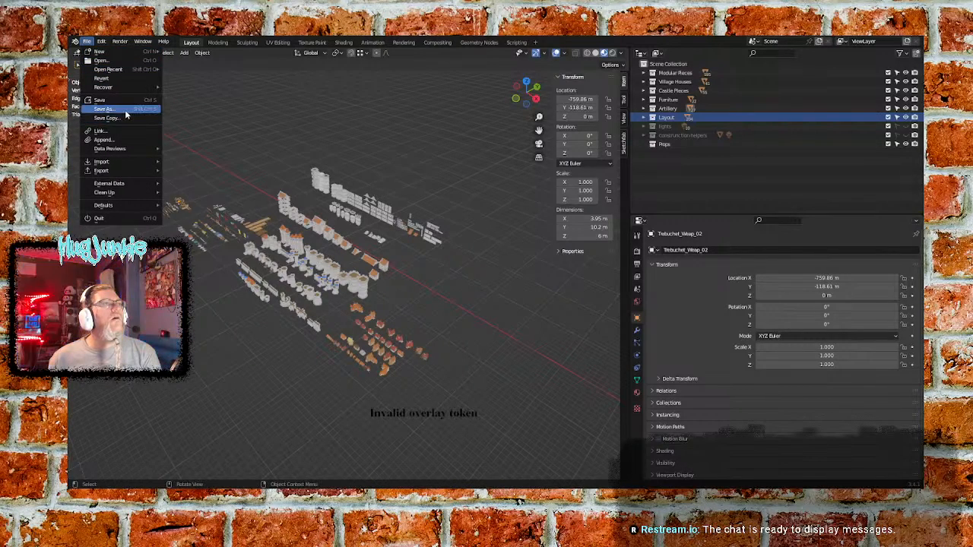
pyautogui.press('Escape')
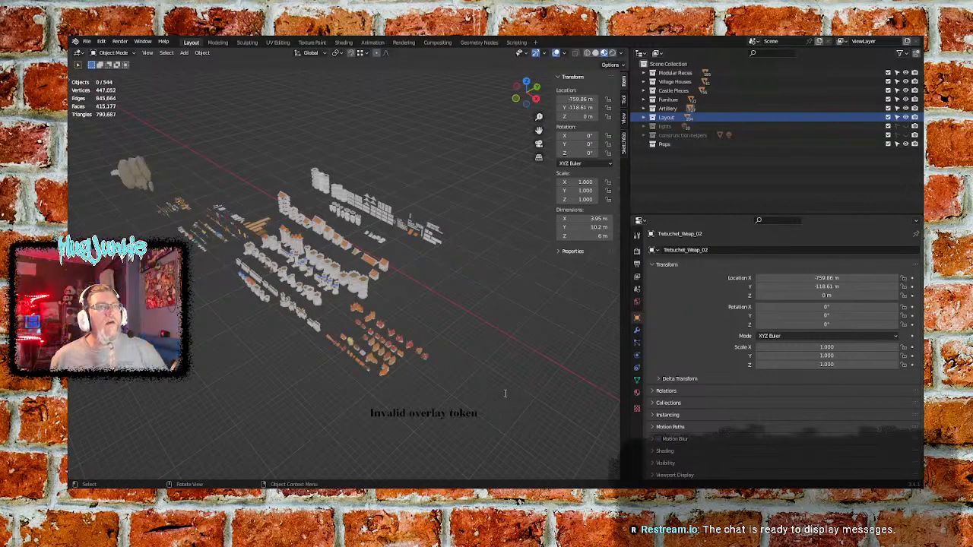
pyautogui.hotkey('ctrl', 's')
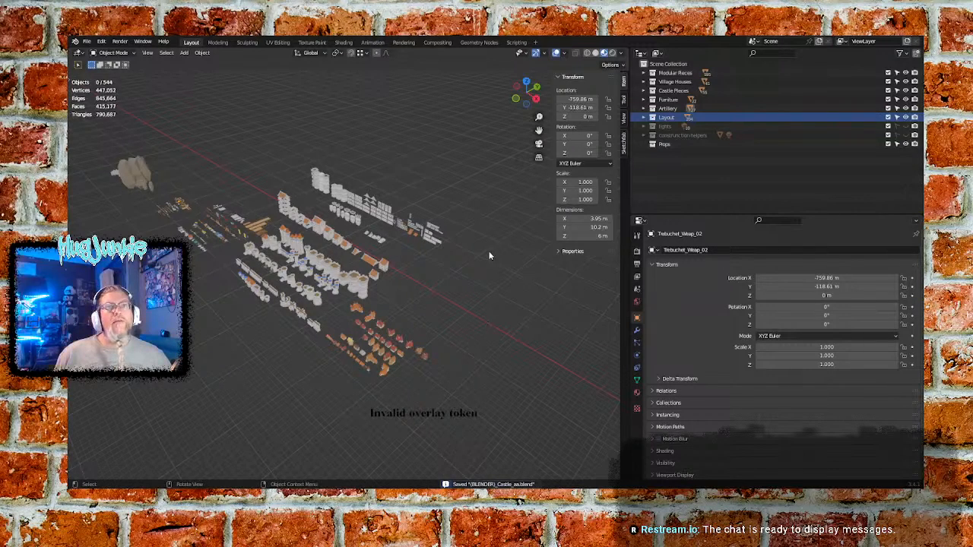
# Start a new General file and examine the default cube scene from different angles and zoom distances
pyautogui.click(87, 42)
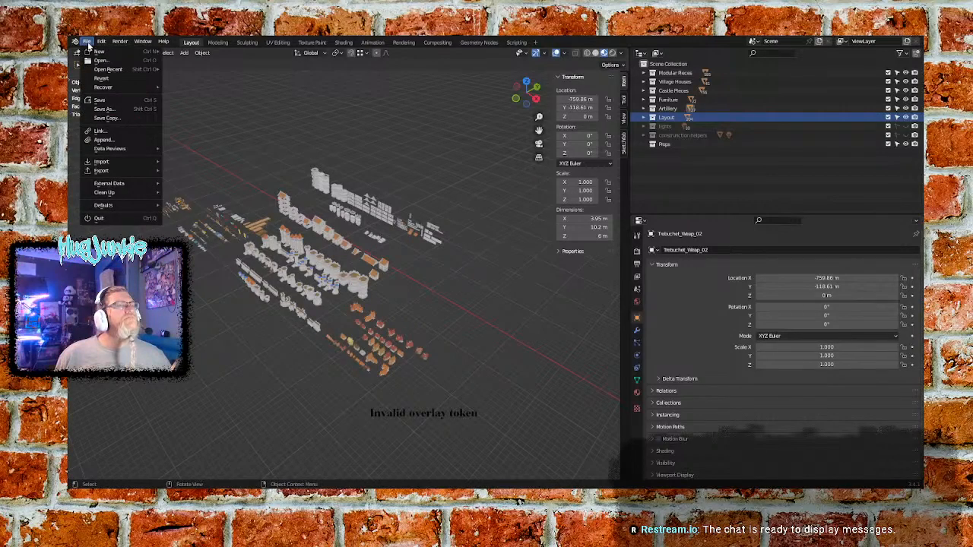
pyautogui.moveTo(96, 52)
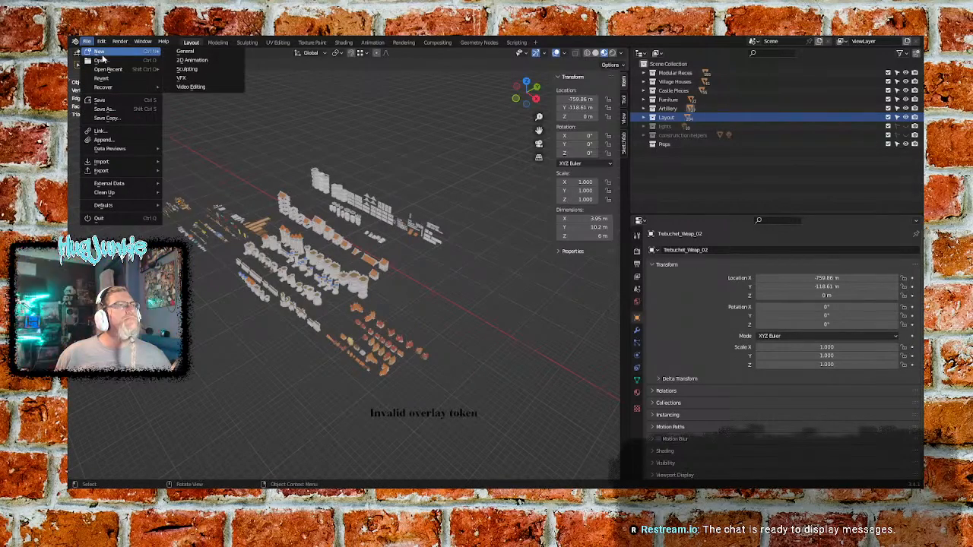
pyautogui.click(183, 51)
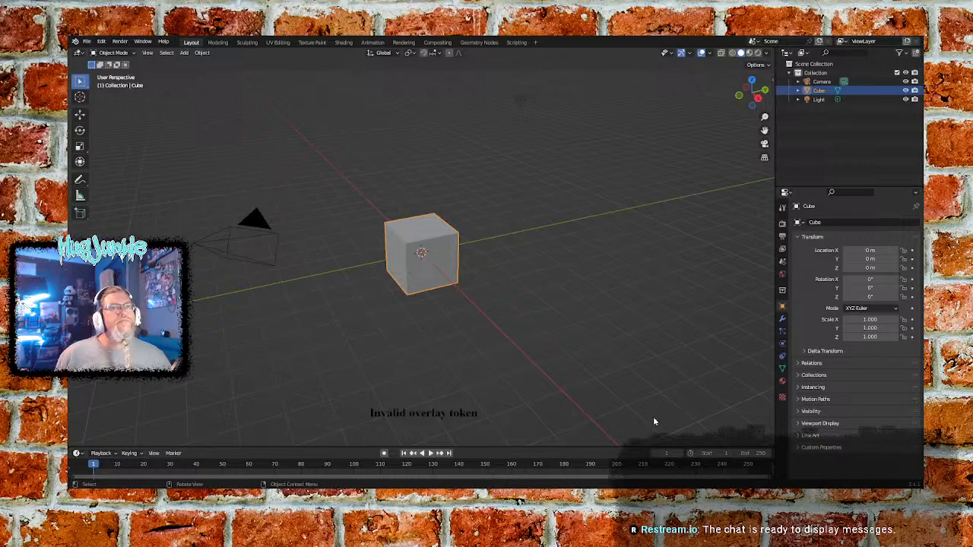
pyautogui.click(522, 285)
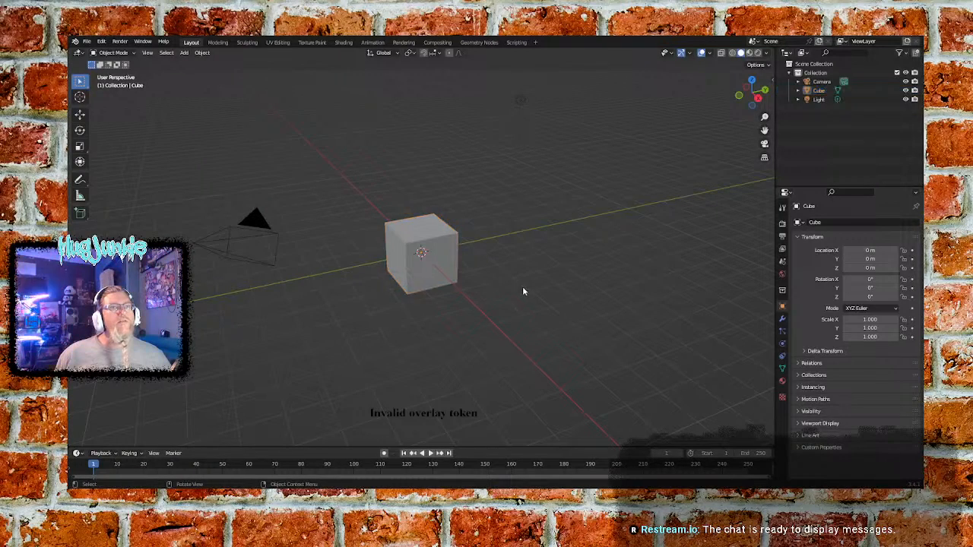
pyautogui.moveTo(522, 286); pyautogui.dragTo(488, 318, button='middle')
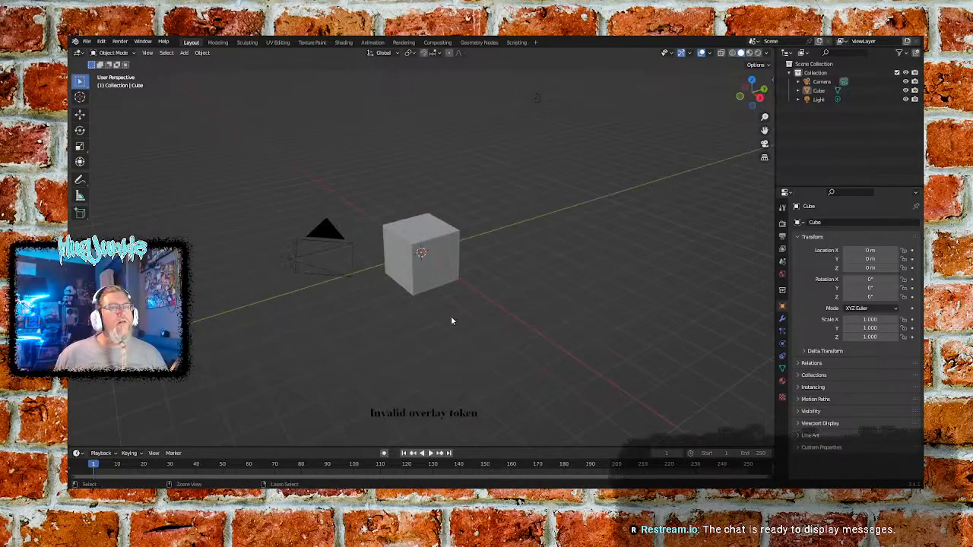
pyautogui.scroll(7, 443, 282)
pyautogui.scroll(-6, 431, 231)
pyautogui.scroll(5, 424, 239)
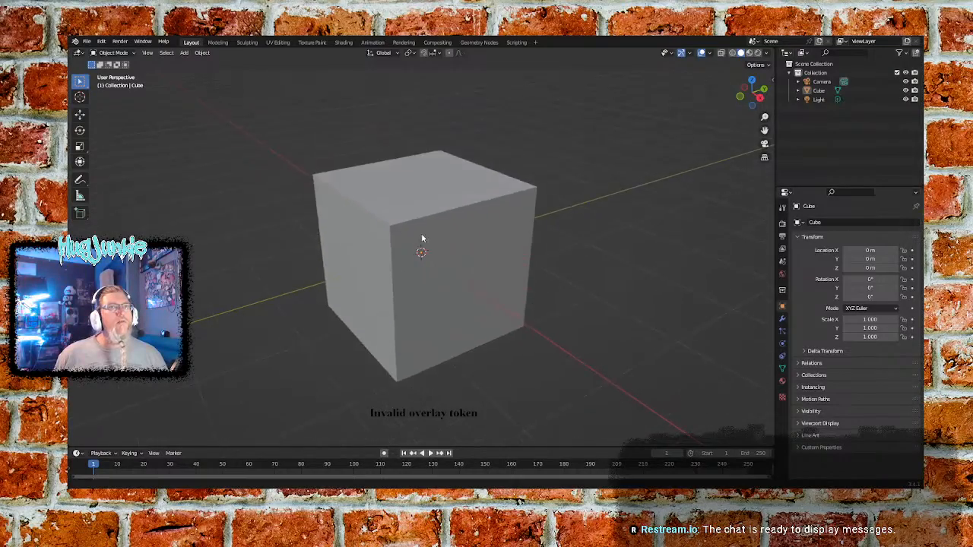
pyautogui.scroll(-7, 448, 302)
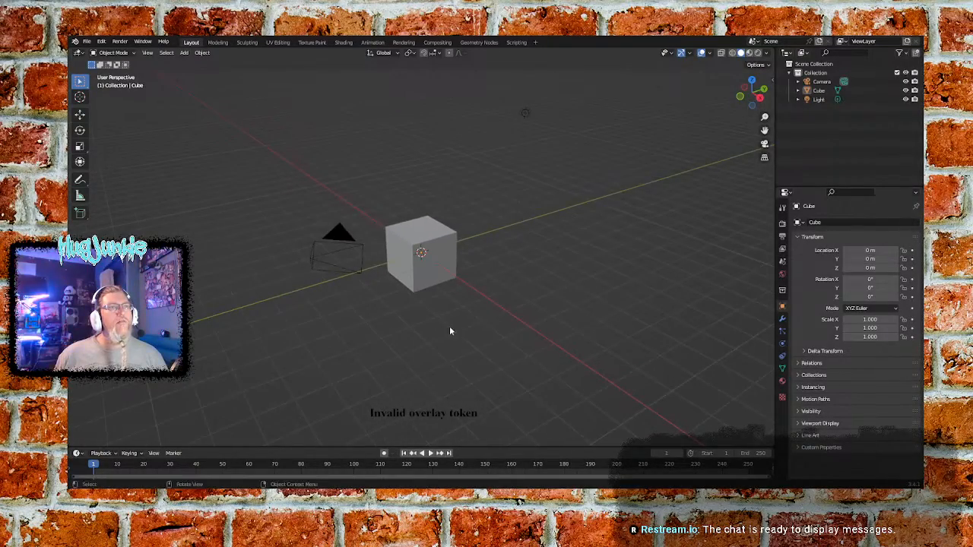
pyautogui.moveTo(449, 326); pyautogui.dragTo(430, 308, button='middle')
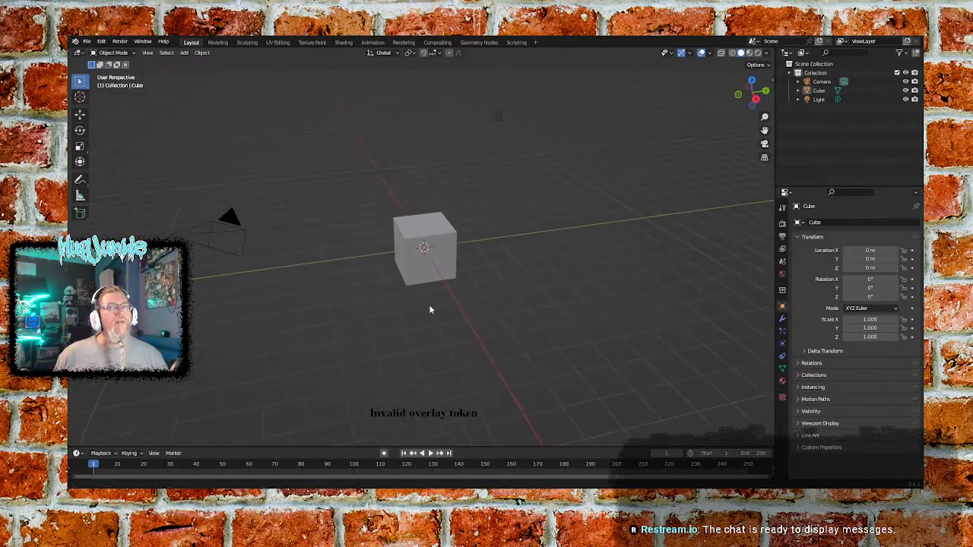
# Reopen the recent file (BLENDER)_Castle_as.blend, discarding the changes to the untitled scene
pyautogui.click(87, 41)
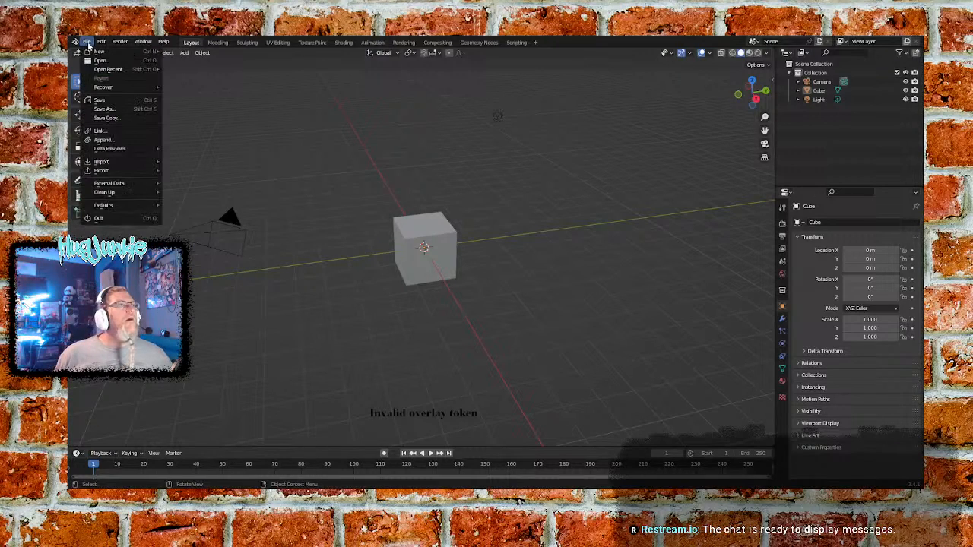
pyautogui.moveTo(119, 73)
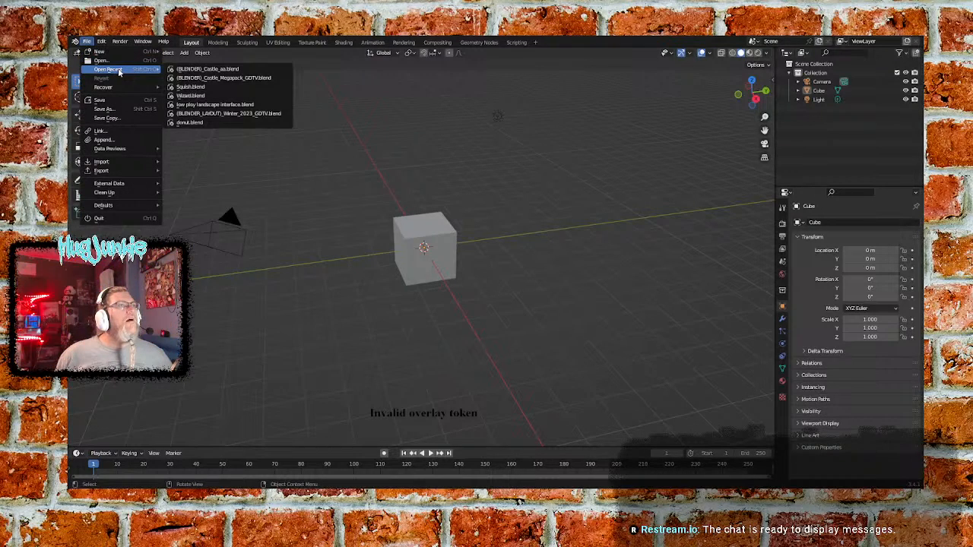
pyautogui.click(203, 71)
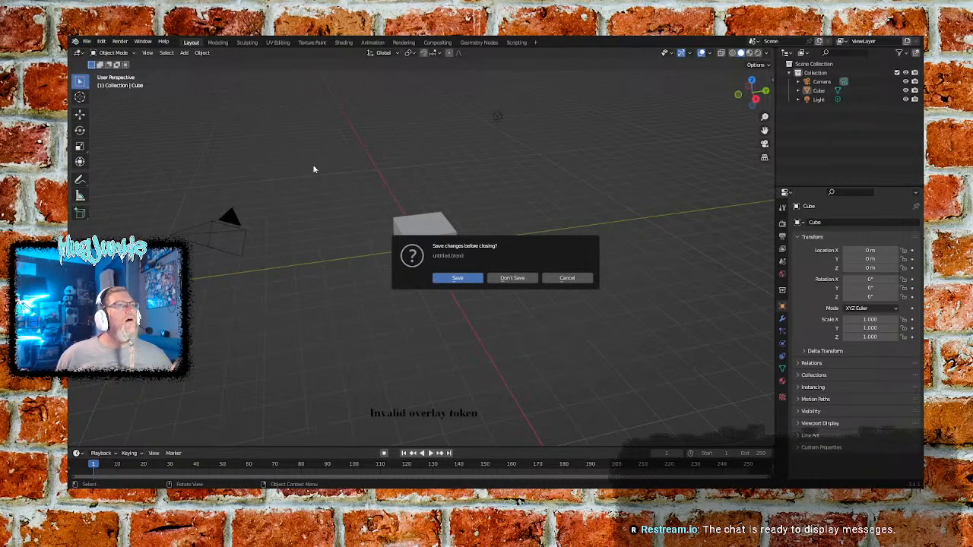
pyautogui.click(512, 278)
pyautogui.moveTo(464, 295); pyautogui.dragTo(434, 323, button='middle')
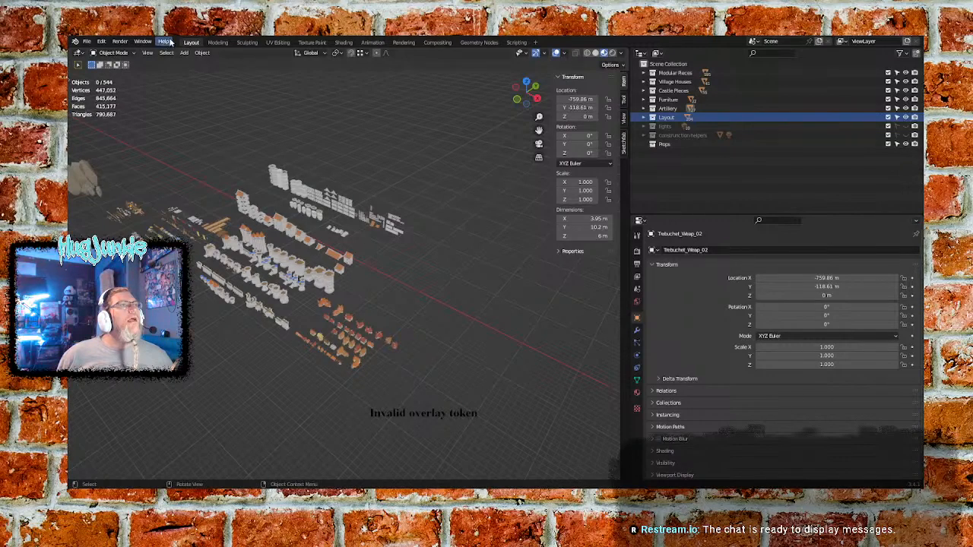
pyautogui.moveTo(411, 267); pyautogui.dragTo(421, 258, button='middle')
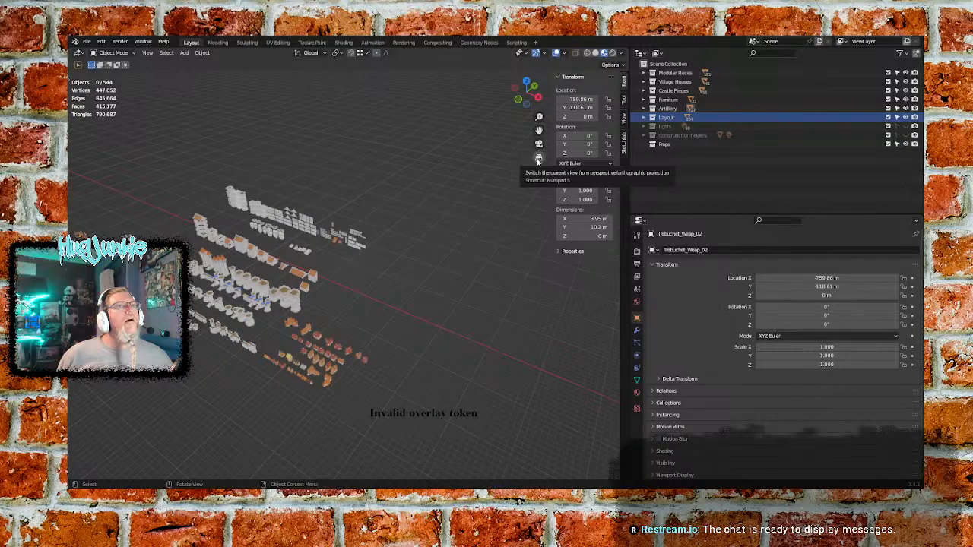
# Compare the castle assets in perspective and orthographic projection, ending in perspective
pyautogui.click(538, 159)
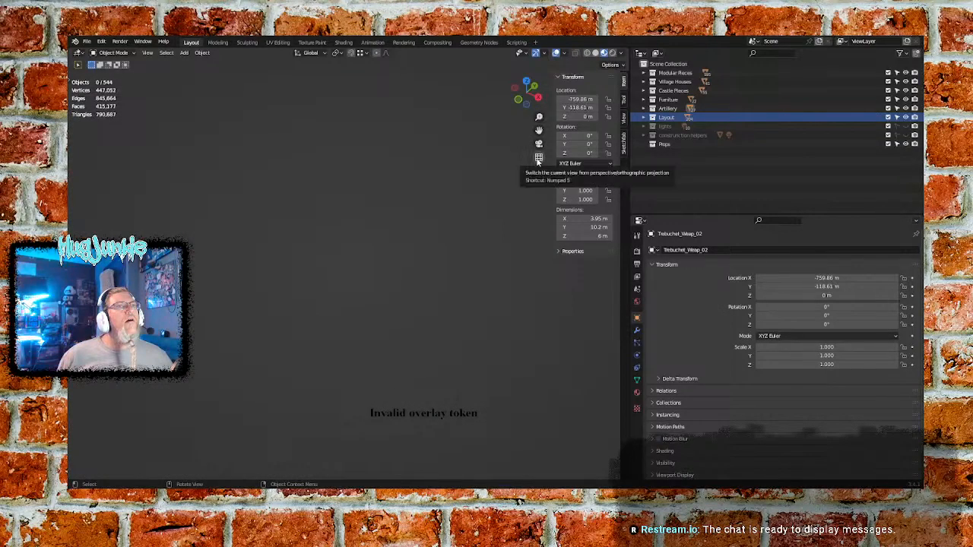
pyautogui.click(540, 157)
pyautogui.click(539, 157)
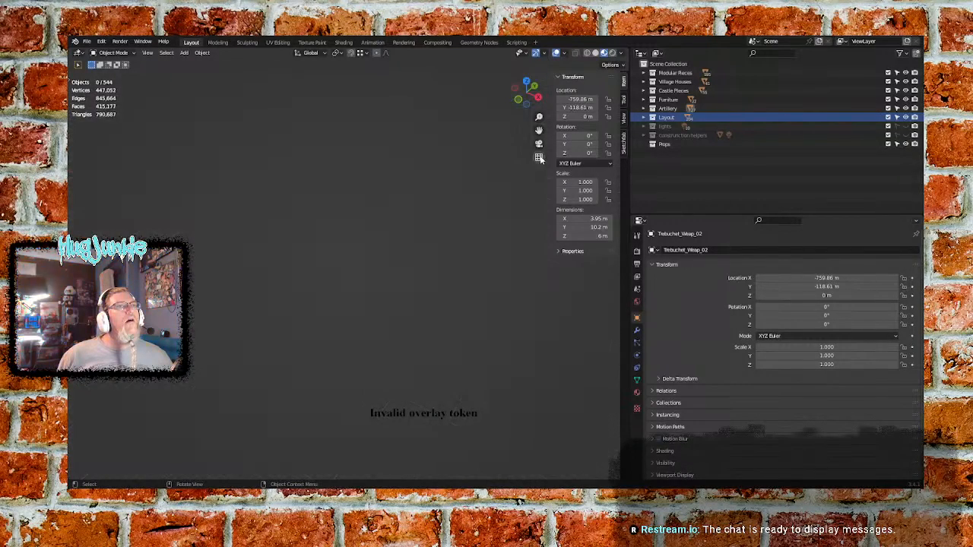
pyautogui.click(539, 157)
pyautogui.moveTo(434, 211); pyautogui.dragTo(388, 218, button='middle')
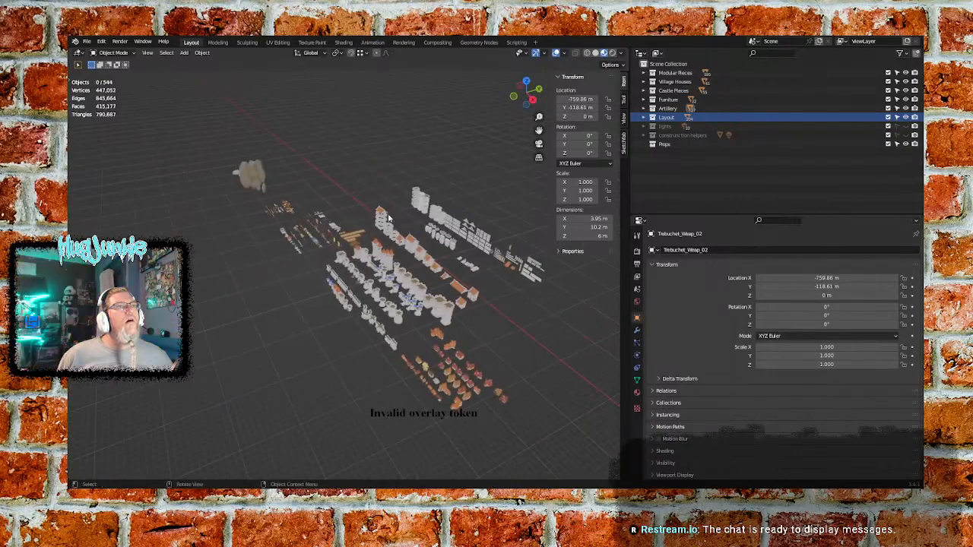
pyautogui.click(538, 158)
pyautogui.click(538, 158)
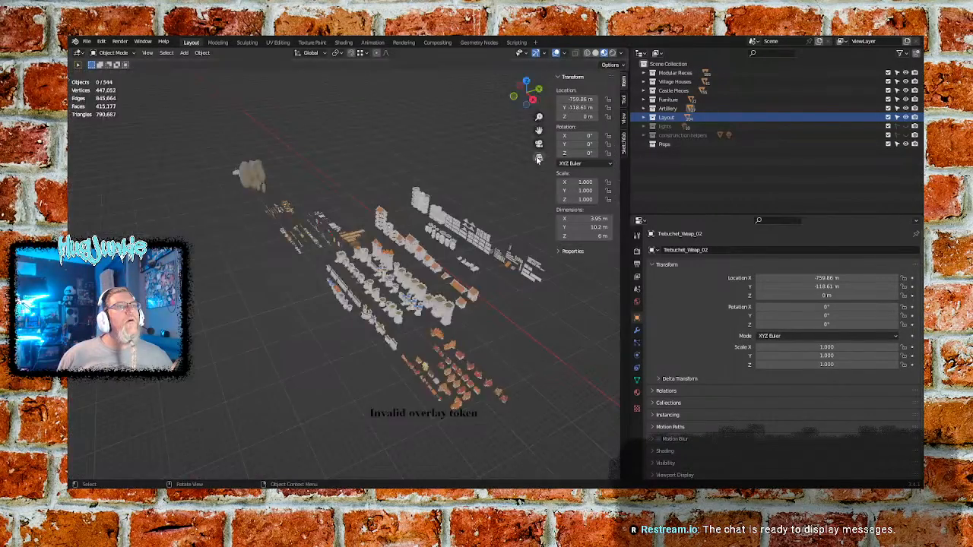
pyautogui.click(538, 158)
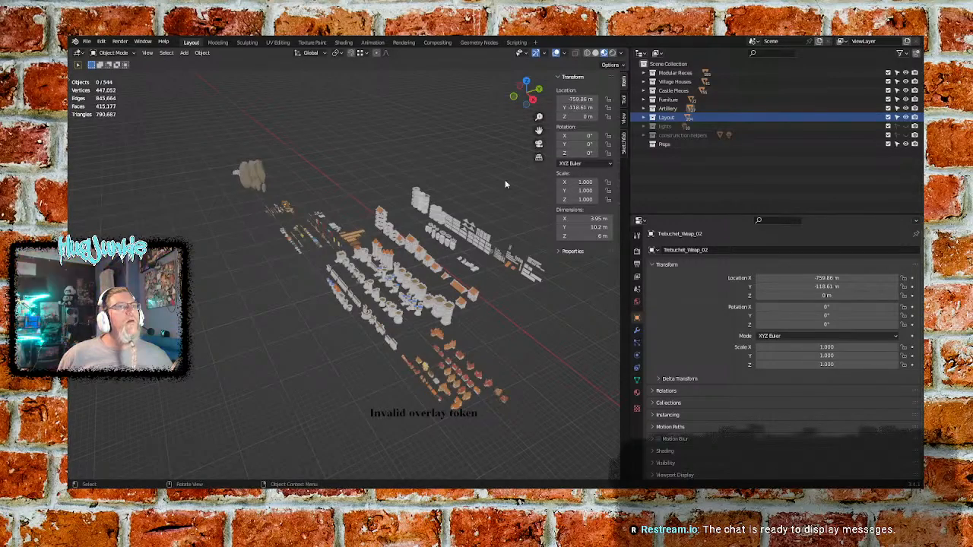
pyautogui.moveTo(435, 207); pyautogui.dragTo(430, 227, button='middle')
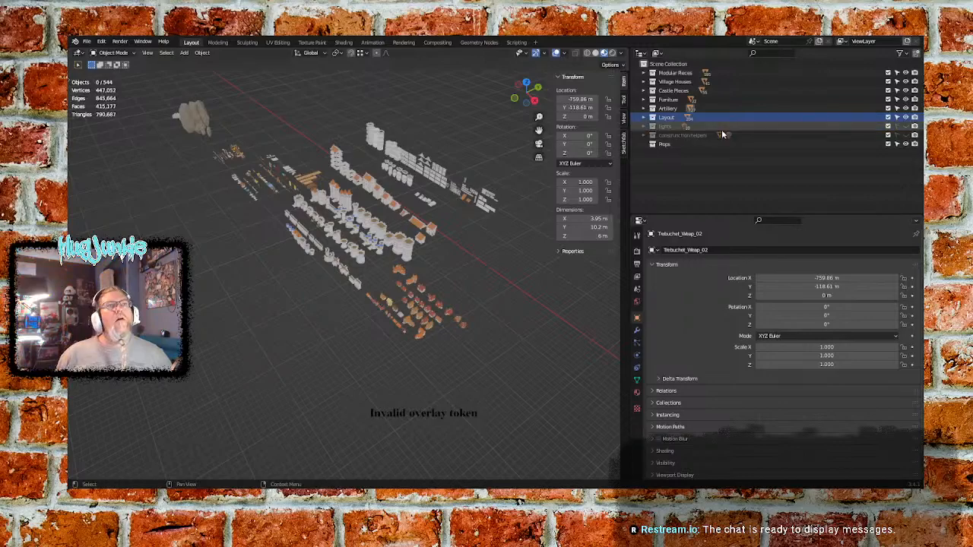
# Show the lights and construction helpers collections to check their contents, and hide construction helpers again
pyautogui.click(906, 127)
pyautogui.click(906, 135)
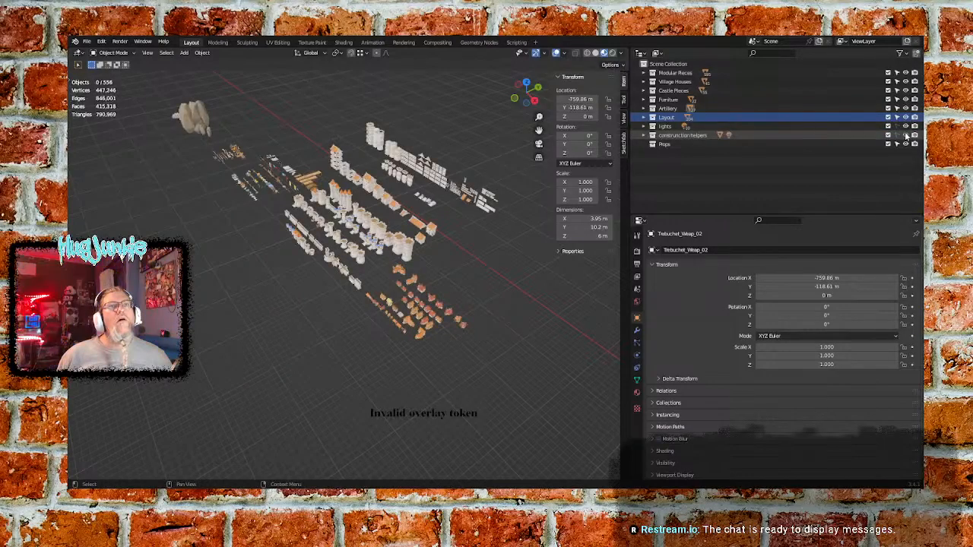
pyautogui.moveTo(526, 207); pyautogui.dragTo(473, 233, button='middle')
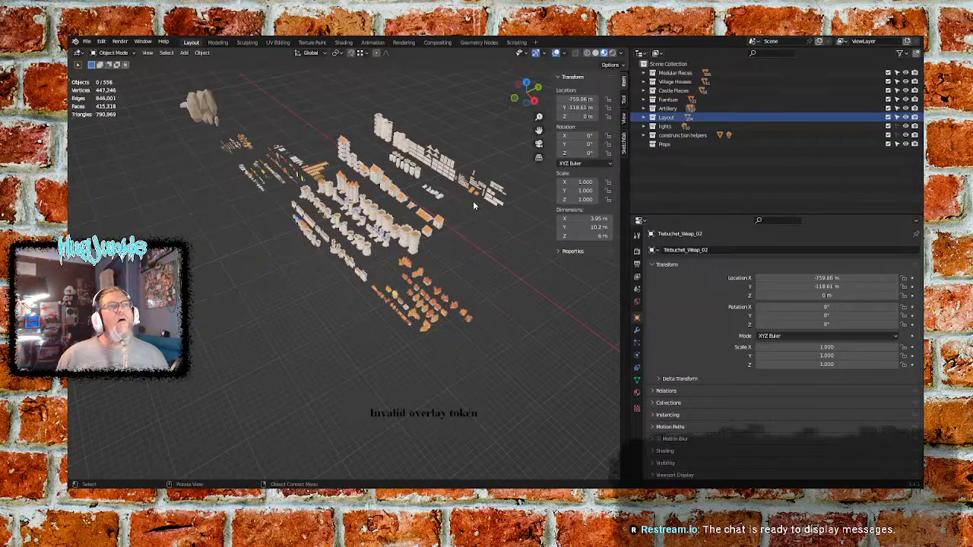
pyautogui.click(643, 135)
pyautogui.click(887, 135)
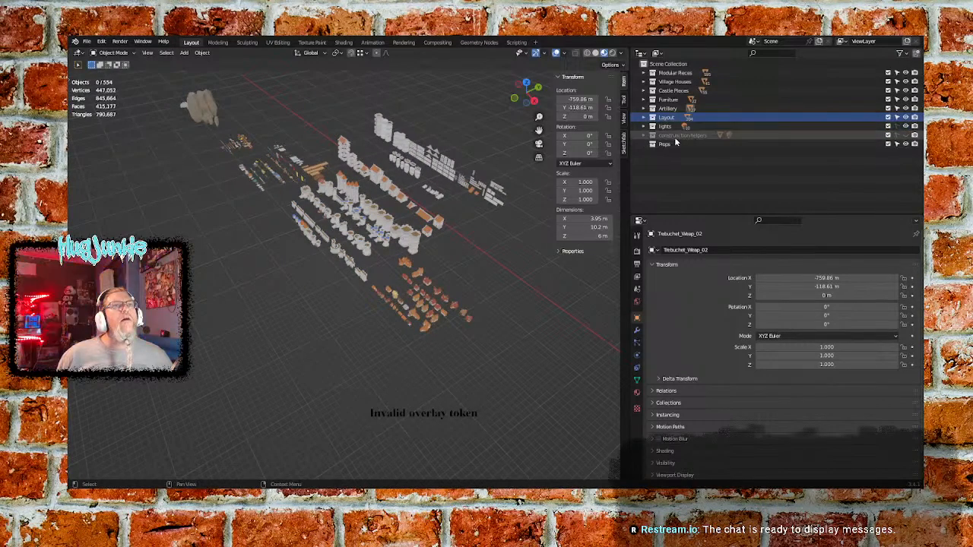
# Examine the scene around the asset rows and the world origin for the lights, and hide the lights collection again
pyautogui.moveTo(296, 228)
pyautogui.mouseDown(button='middle')
pyautogui.moveTo(365, 259)
pyautogui.moveTo(451, 237)
pyautogui.moveTo(391, 243)
pyautogui.moveTo(301, 230)
pyautogui.mouseUp(button='middle')
pyautogui.rightClick(262, 239)
pyautogui.click(261, 240)
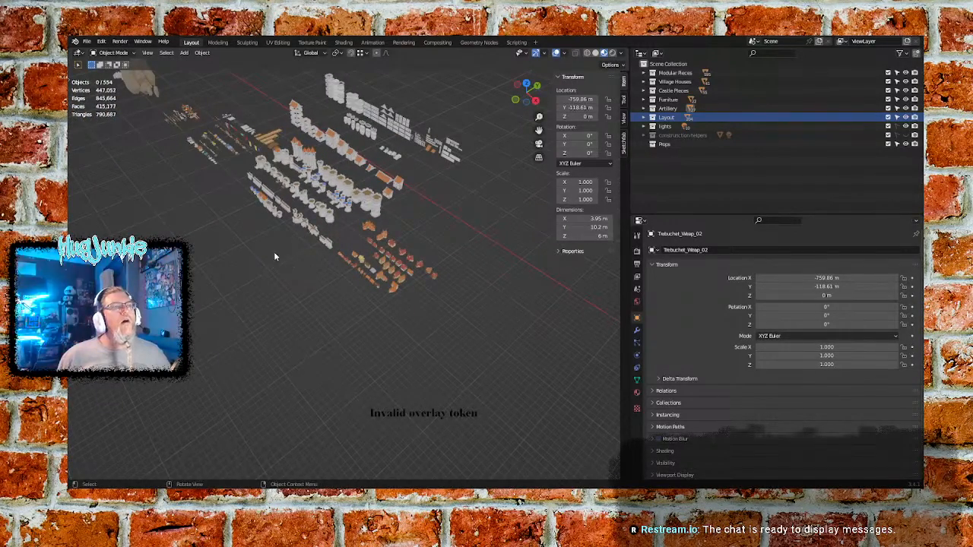
pyautogui.click(268, 242)
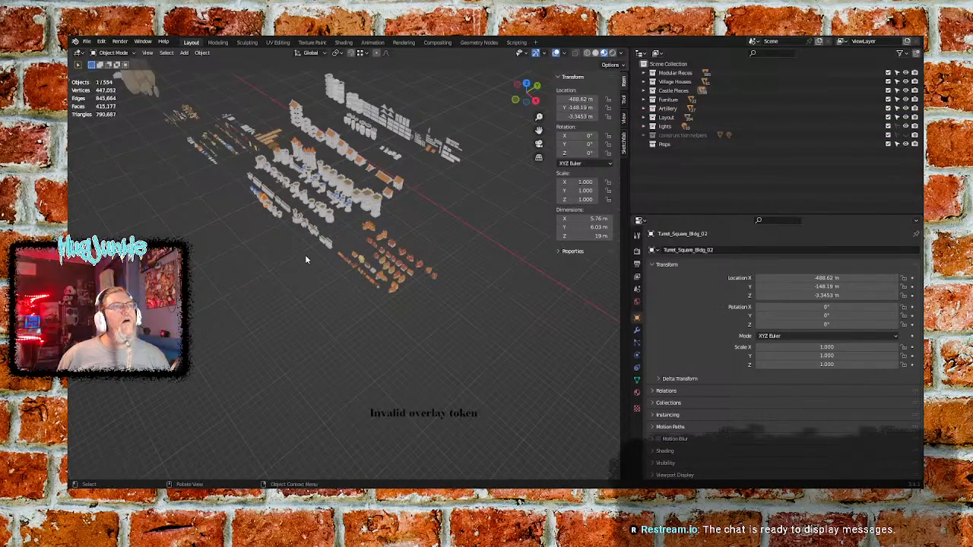
pyautogui.moveTo(307, 257); pyautogui.dragTo(463, 220, button='middle')
pyautogui.click(433, 270)
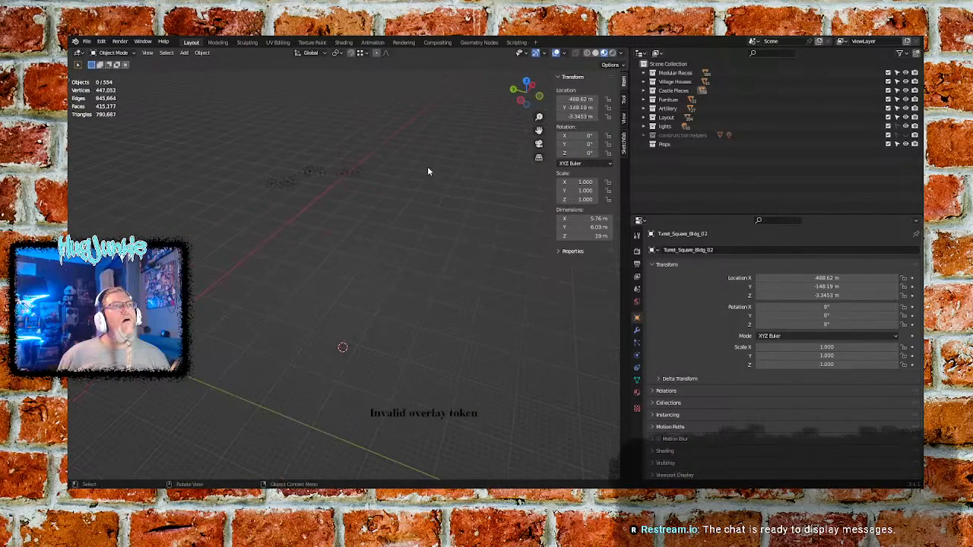
pyautogui.moveTo(423, 158); pyautogui.dragTo(256, 220)
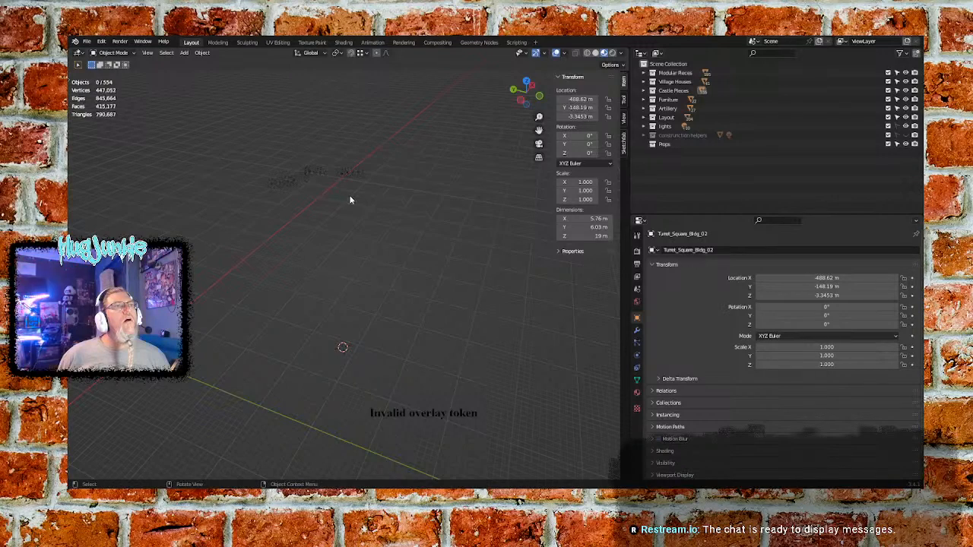
pyautogui.moveTo(350, 200); pyautogui.dragTo(335, 206, button='middle')
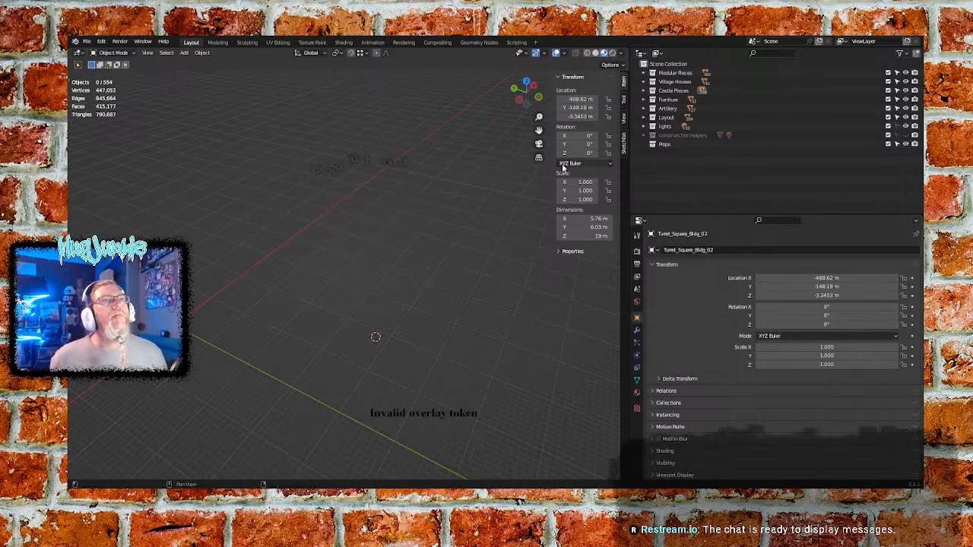
pyautogui.click(906, 126)
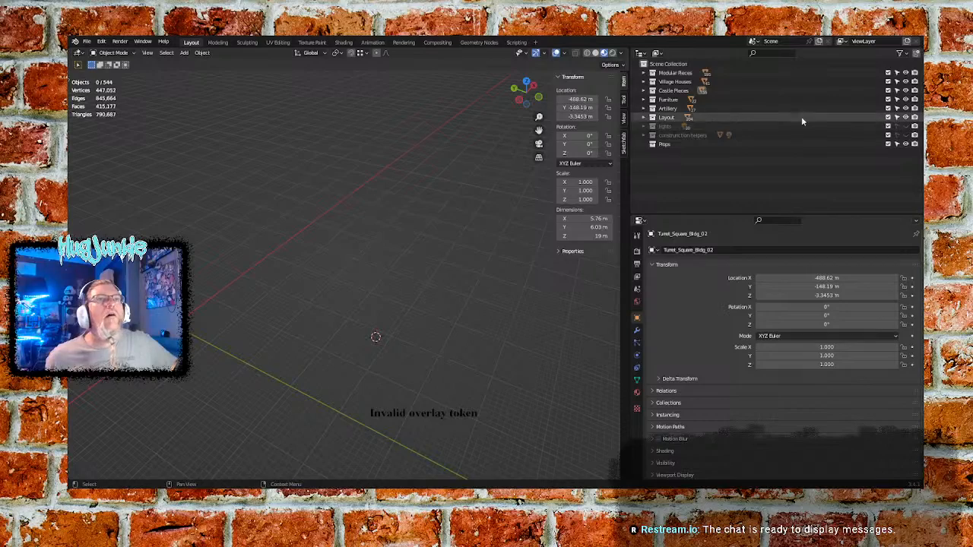
# Check which models belong to the Village Houses and Modular Pieces collections by hiding and showing each one
pyautogui.click(702, 119)
pyautogui.moveTo(482, 202); pyautogui.dragTo(332, 210, button='middle')
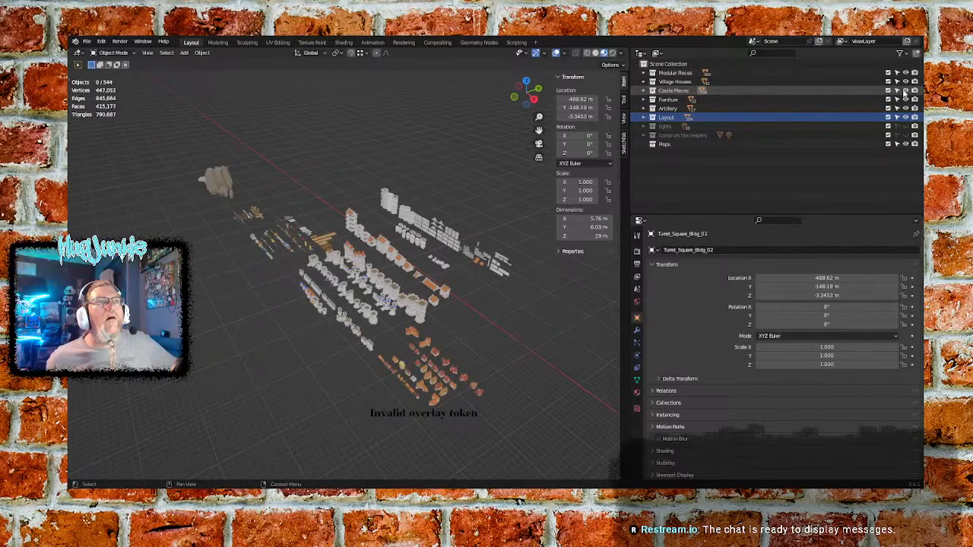
pyautogui.click(905, 82)
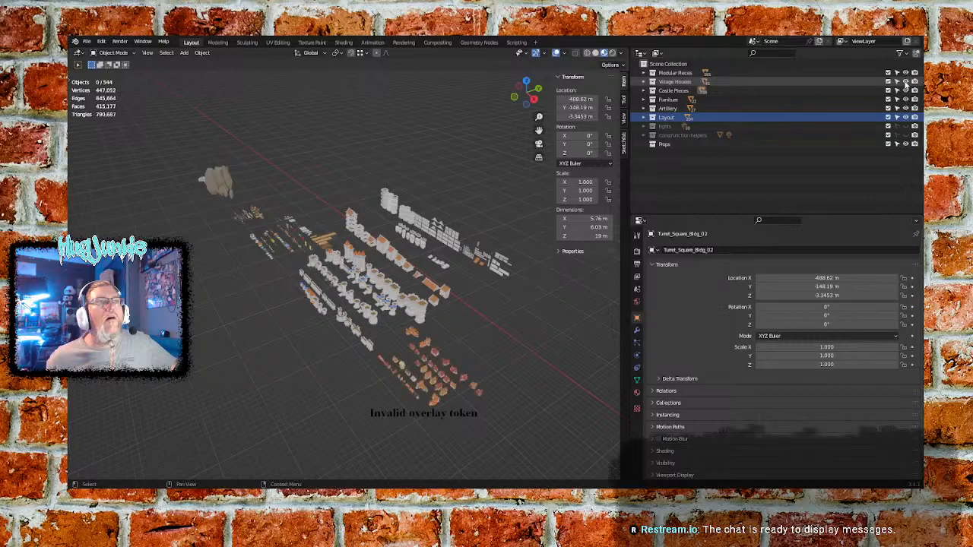
pyautogui.click(905, 82)
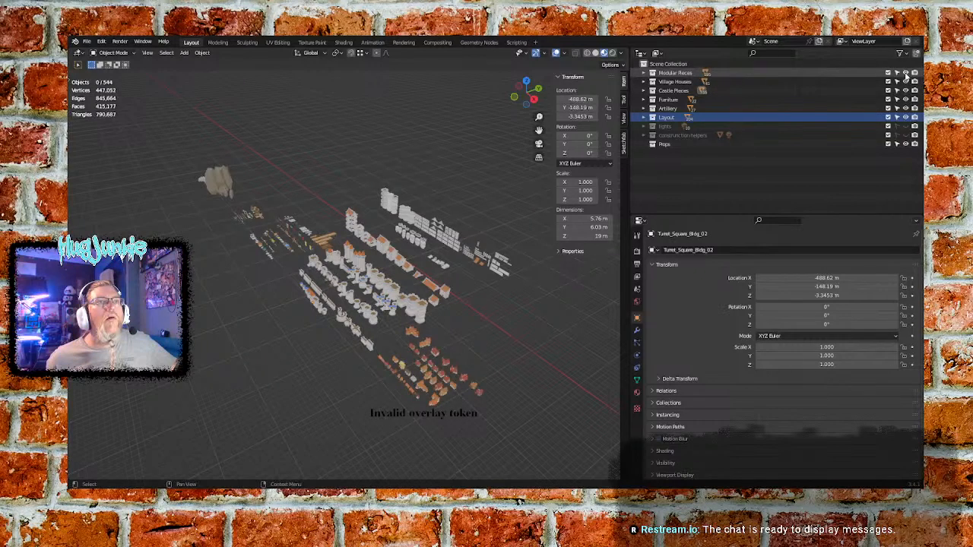
pyautogui.click(905, 73)
pyautogui.click(905, 73)
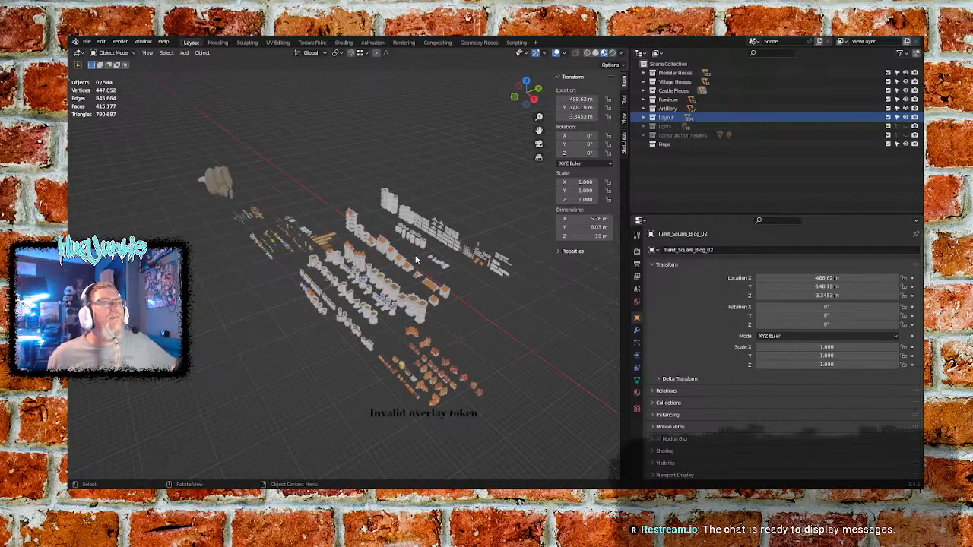
# Check whether the Props collection contains any models by toggling its visibility repeatedly
pyautogui.click(905, 144)
pyautogui.click(905, 144)
pyautogui.click(905, 144)
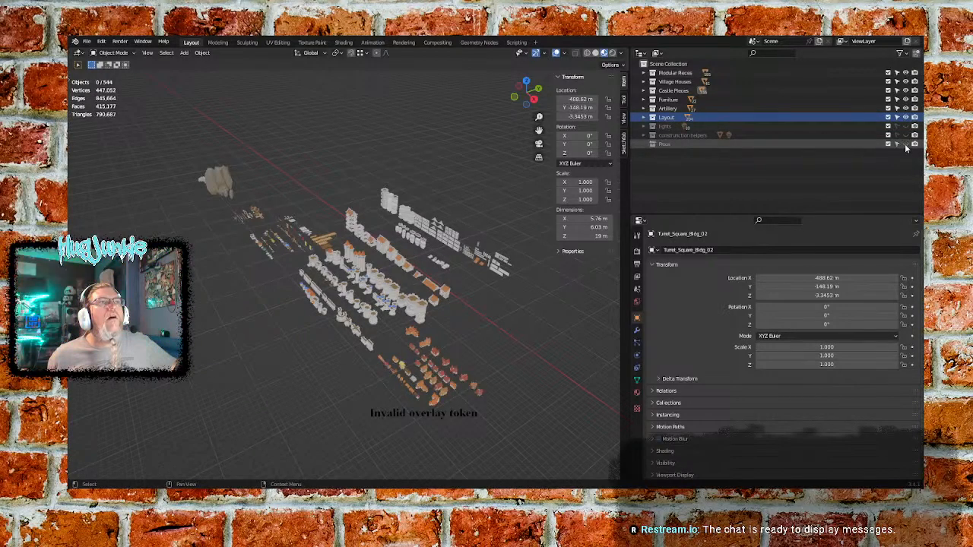
pyautogui.click(905, 145)
pyautogui.click(905, 145)
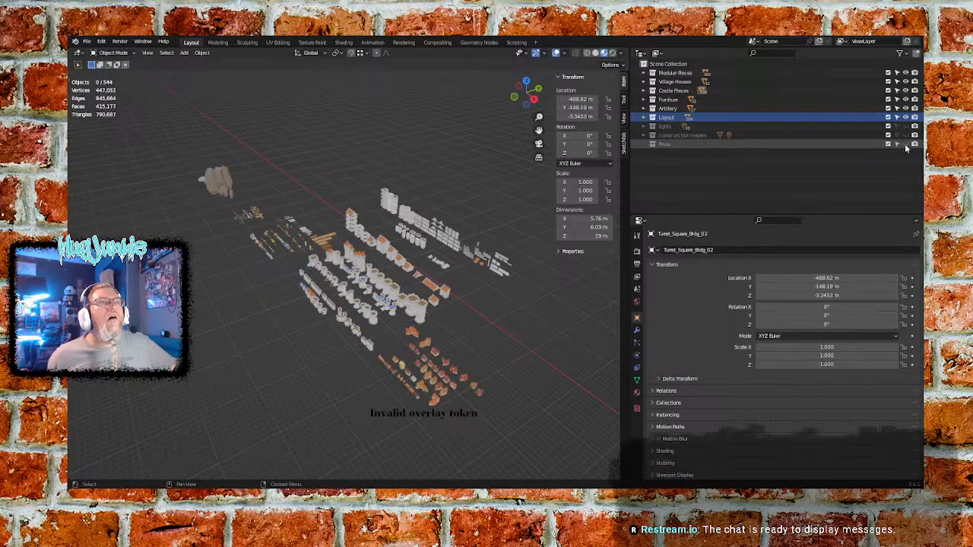
pyautogui.click(906, 145)
pyautogui.click(905, 145)
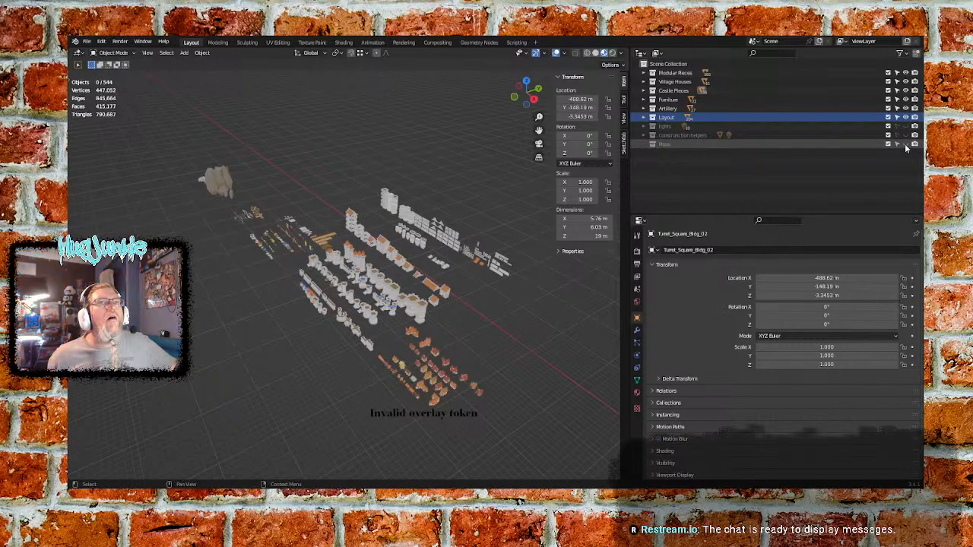
# Show the Props collection, and start a new General file without saving the changes to the castle file
pyautogui.click(905, 144)
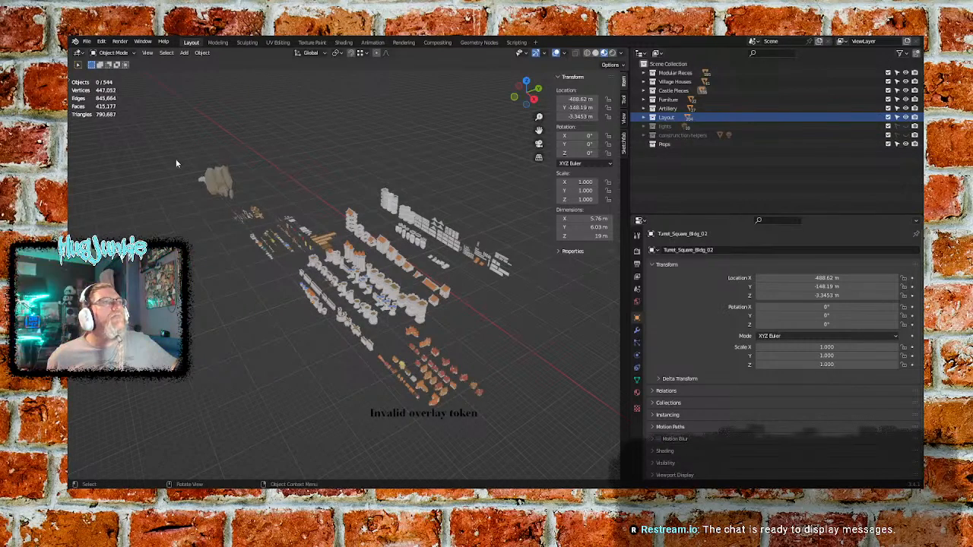
pyautogui.moveTo(176, 163); pyautogui.dragTo(177, 184, button='middle')
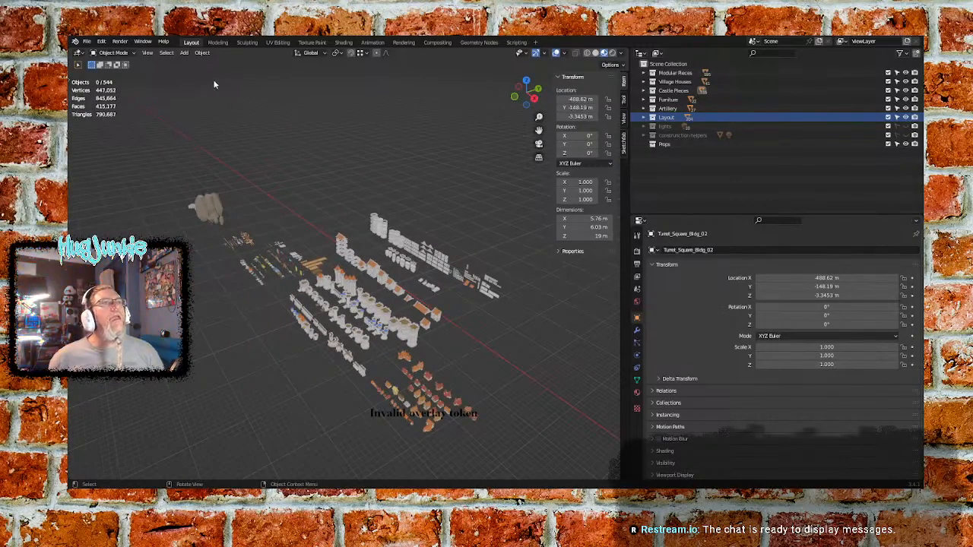
pyautogui.click(86, 41)
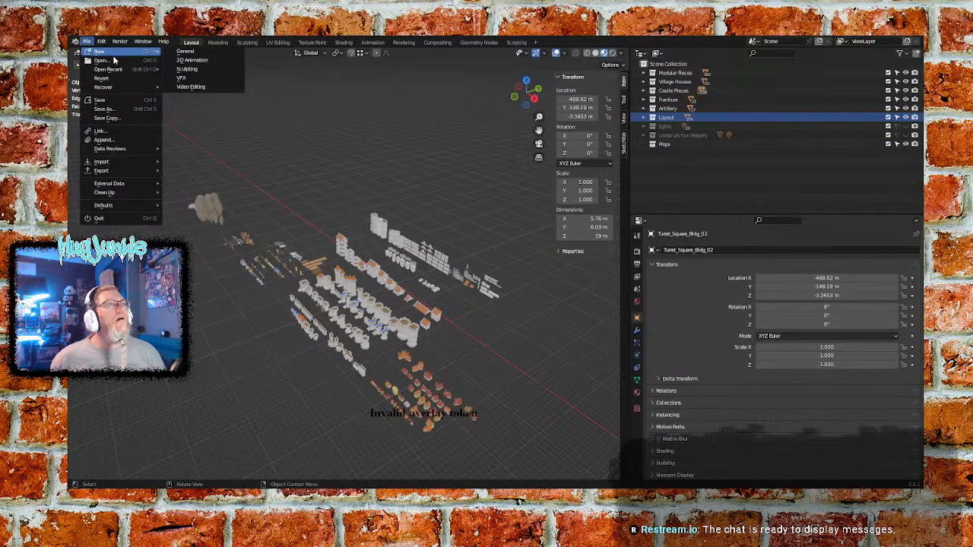
pyautogui.click(196, 55)
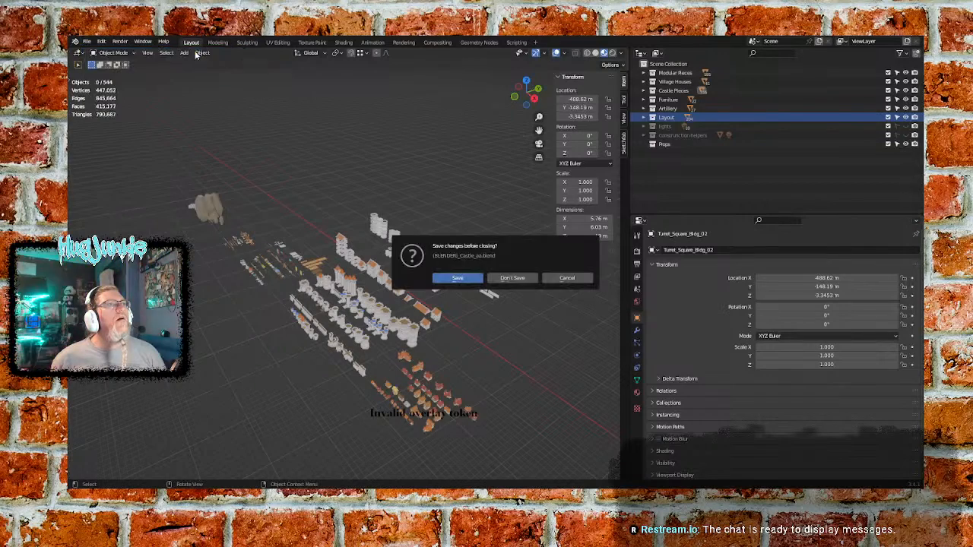
pyautogui.click(510, 279)
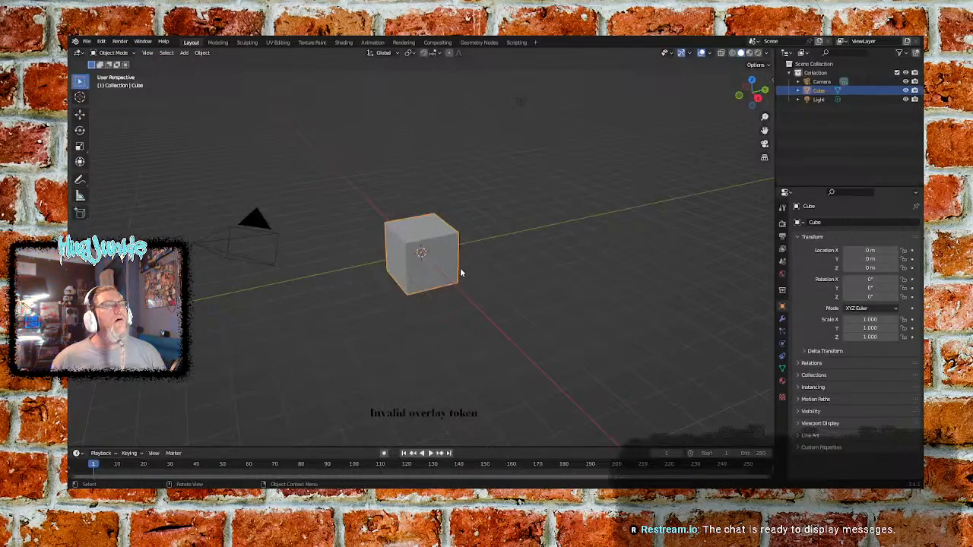
pyautogui.moveTo(467, 272); pyautogui.dragTo(396, 301, button='middle')
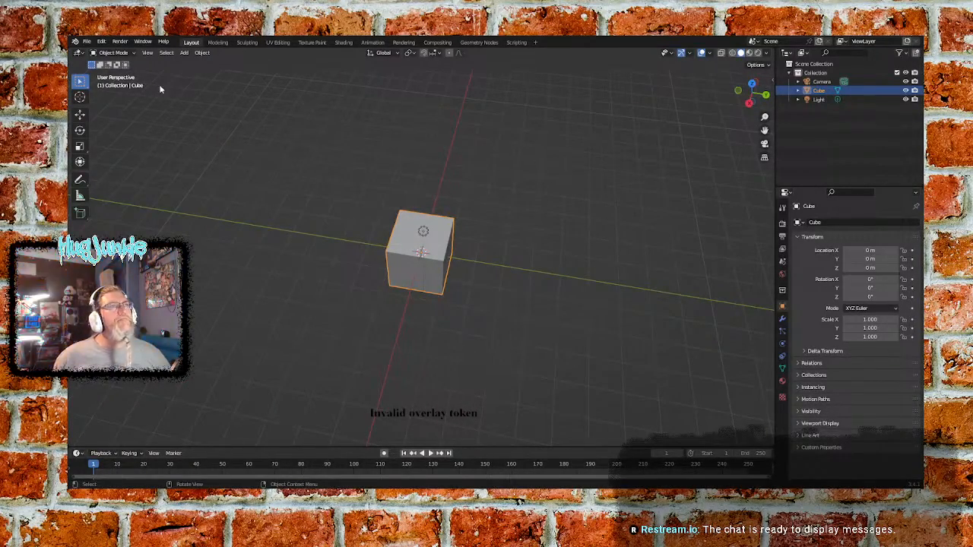
# Reopen the recently used castle file (BLENDER)_Castle_aa.blend
pyautogui.click(87, 42)
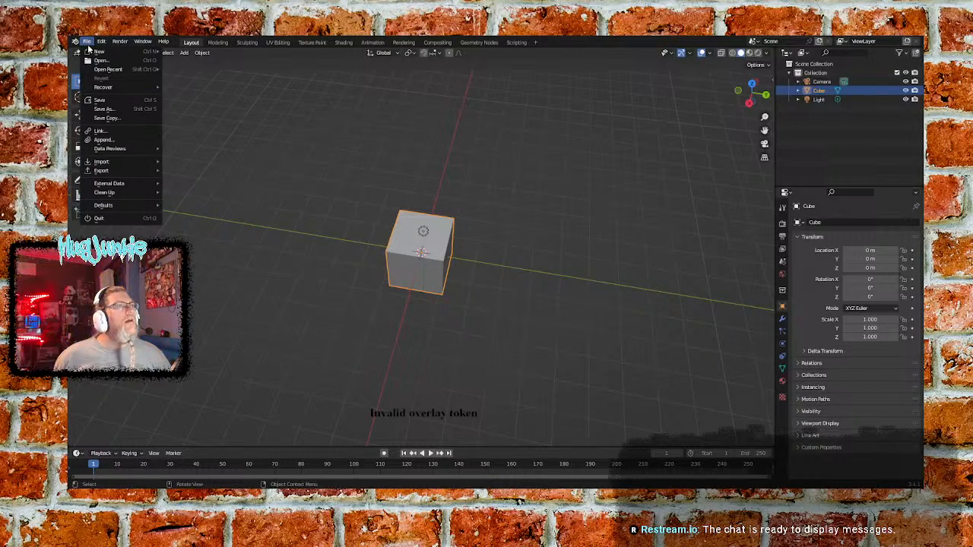
pyautogui.moveTo(122, 163)
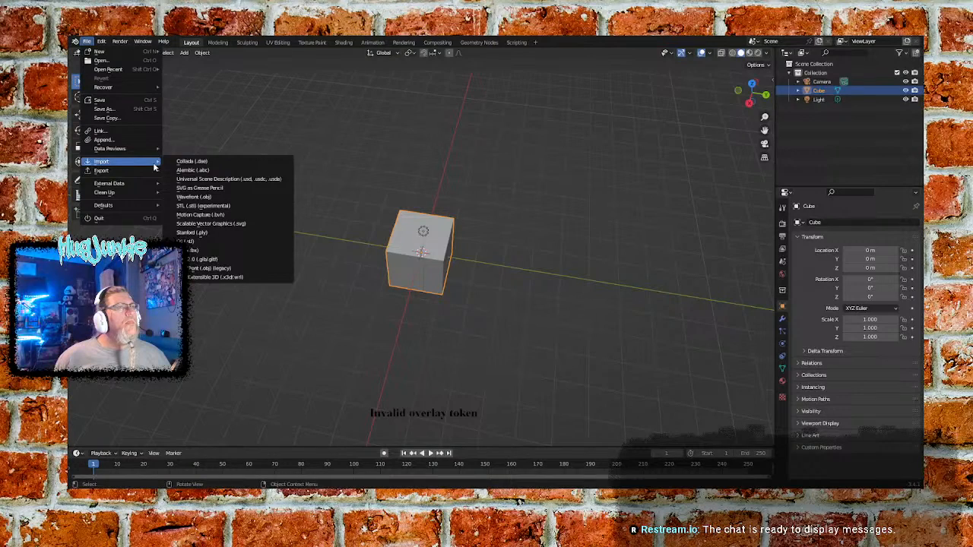
pyautogui.moveTo(137, 71)
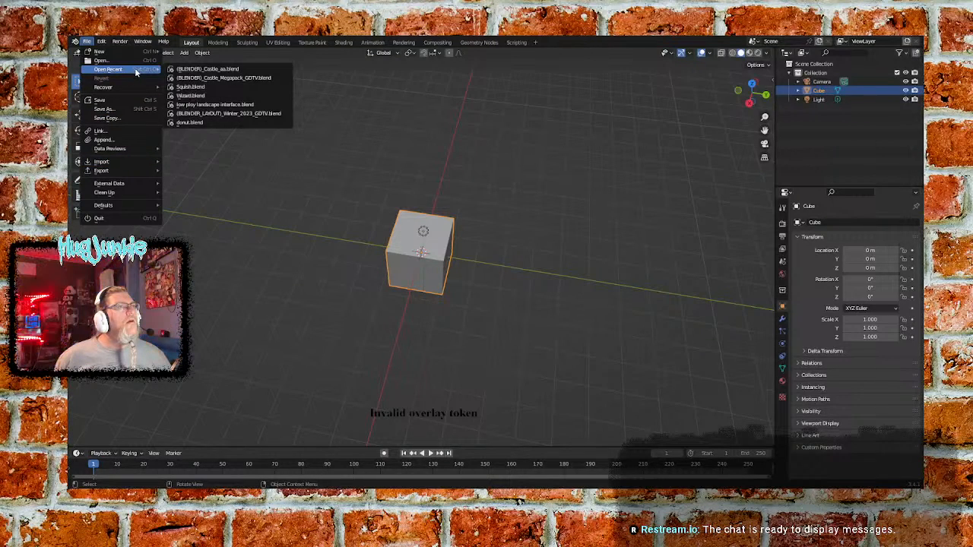
pyautogui.rightClick(202, 69)
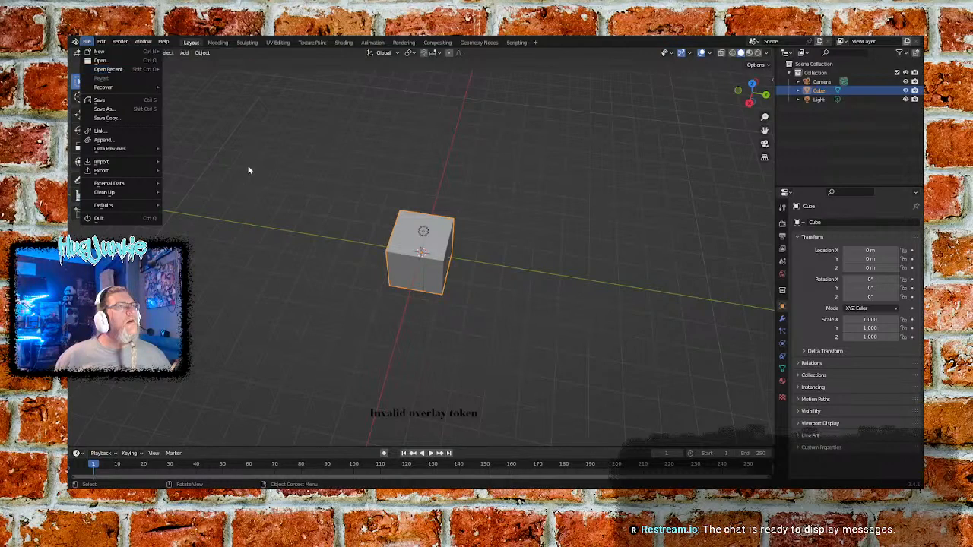
pyautogui.click(87, 41)
pyautogui.moveTo(111, 69)
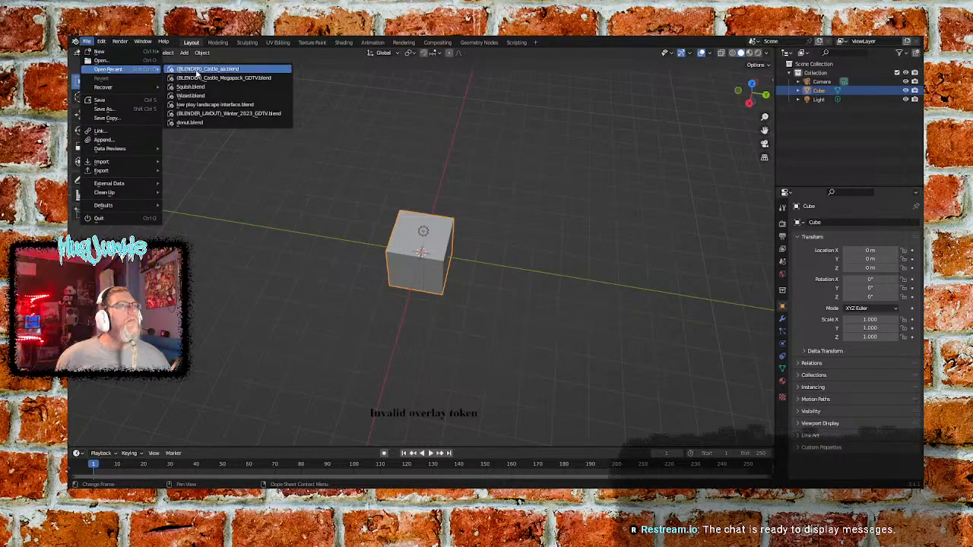
pyautogui.rightClick(222, 74)
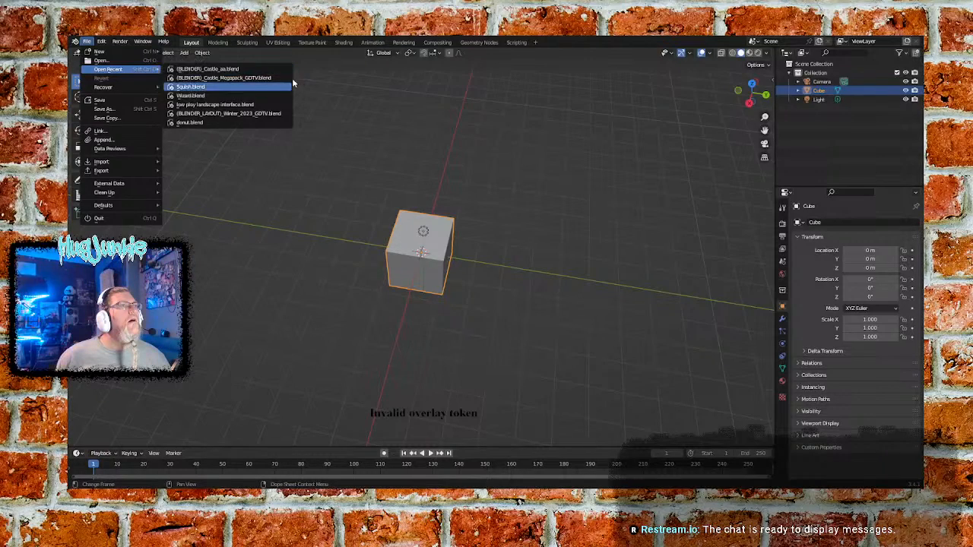
pyautogui.click(274, 70)
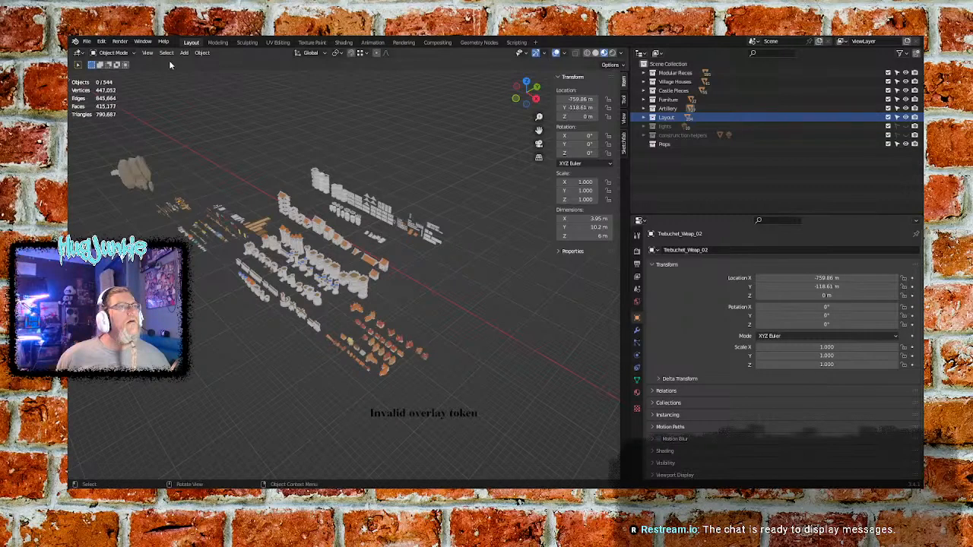
# Start another new General file, and return to the recent file (BLENDER)_Castle_aa.blend
pyautogui.click(87, 42)
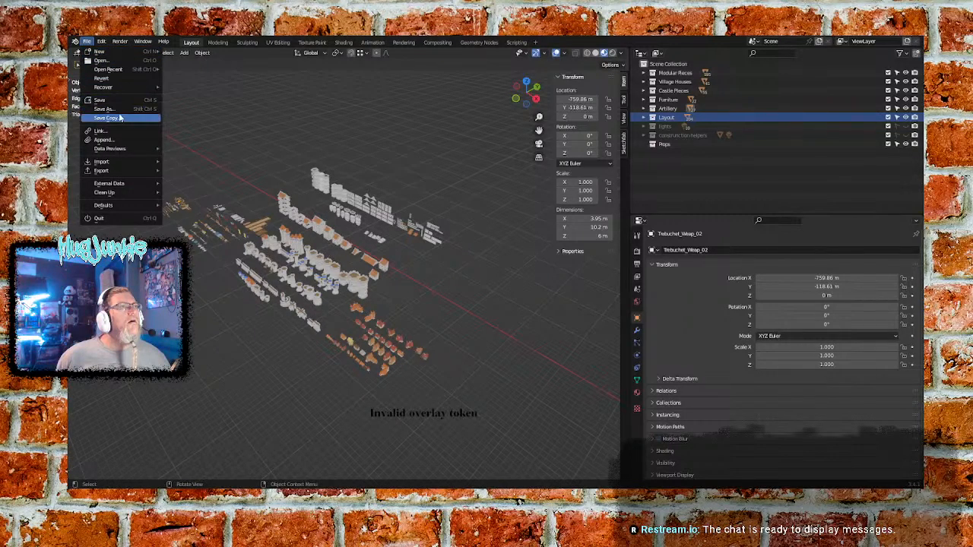
pyautogui.moveTo(135, 51)
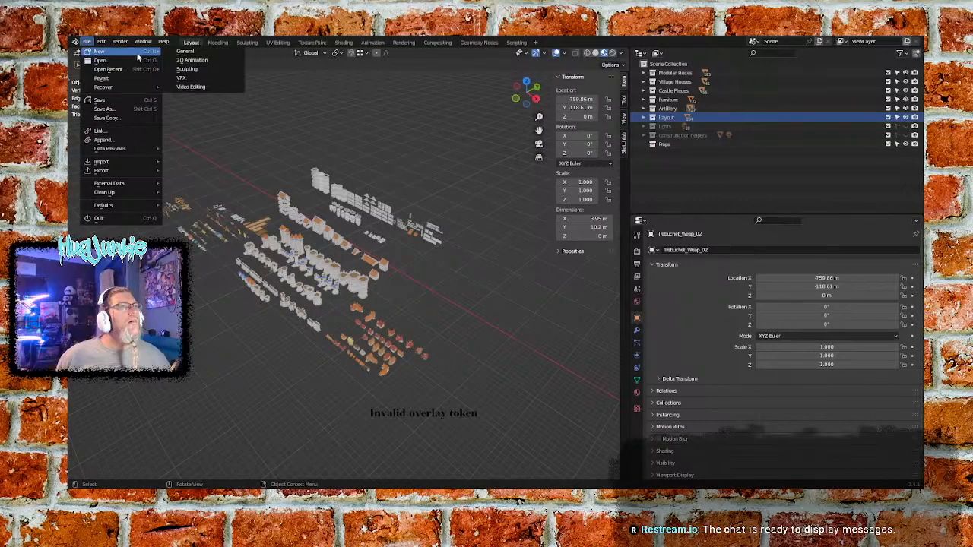
pyautogui.click(194, 53)
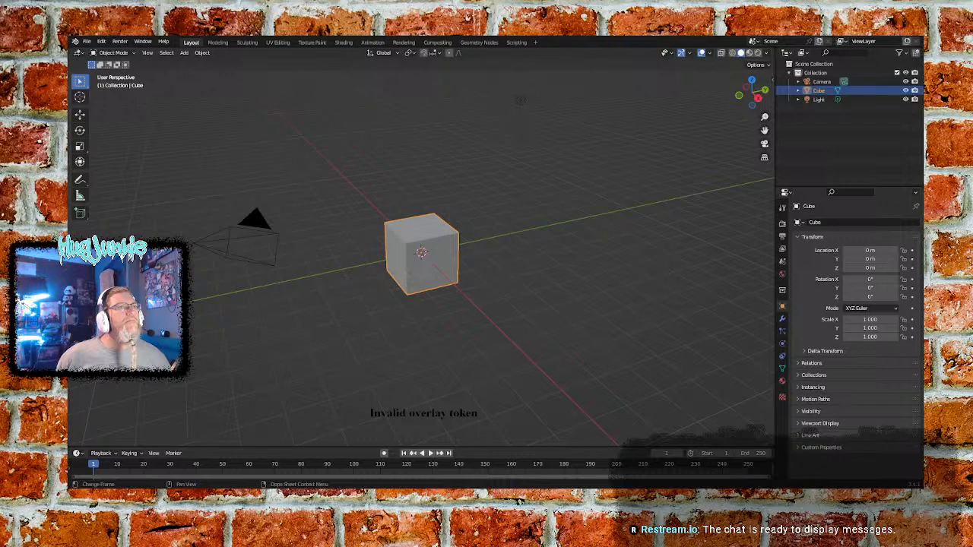
pyautogui.moveTo(199, 486); pyautogui.dragTo(199, 302)
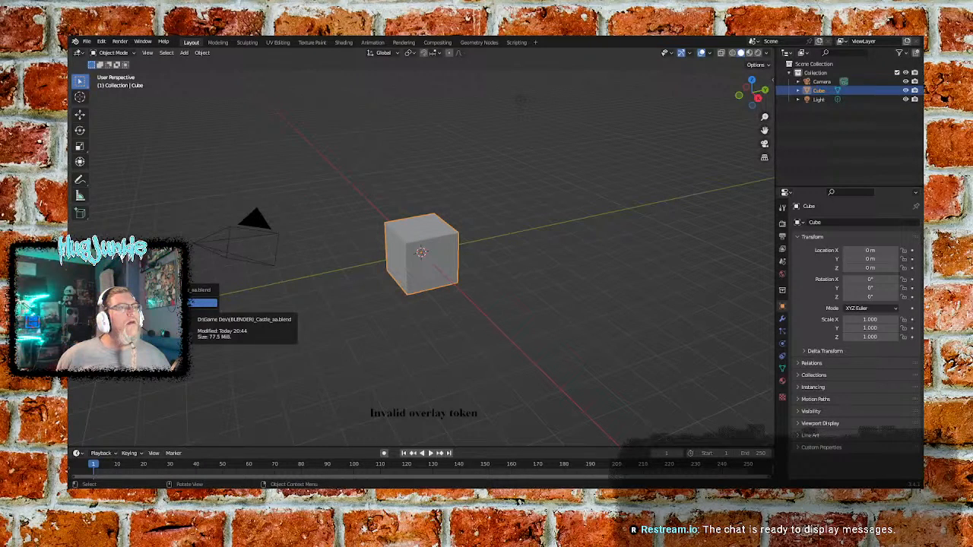
pyautogui.click(203, 302)
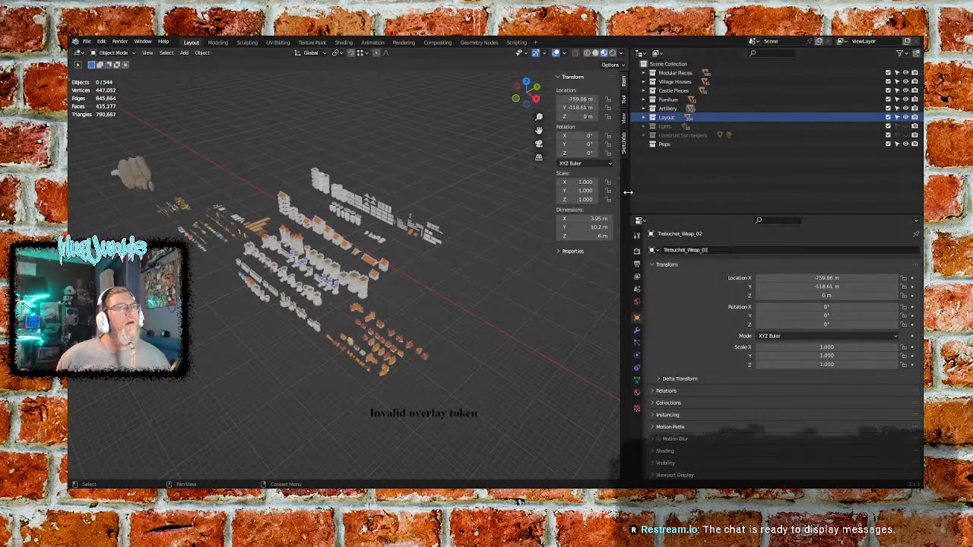
# Widen the 3D viewport by narrowing the outliner and properties area, and leave all models deselected
pyautogui.moveTo(622, 195); pyautogui.dragTo(769, 187)
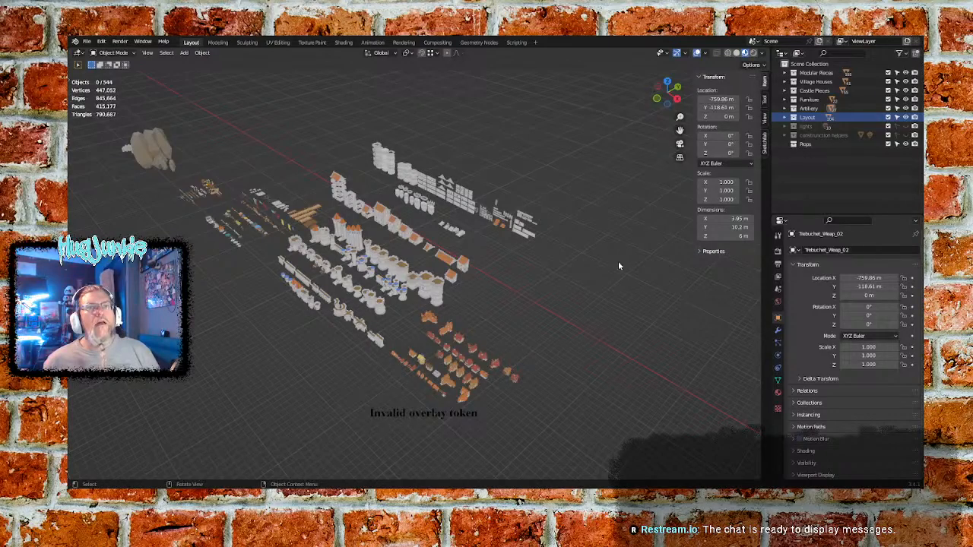
pyautogui.click(530, 236)
pyautogui.click(526, 270)
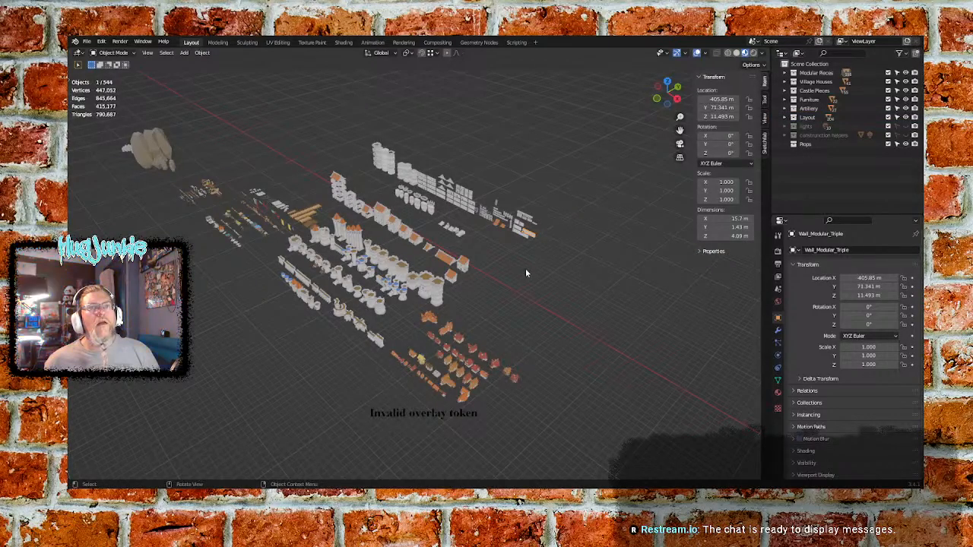
pyautogui.moveTo(536, 272); pyautogui.dragTo(502, 292, button='middle')
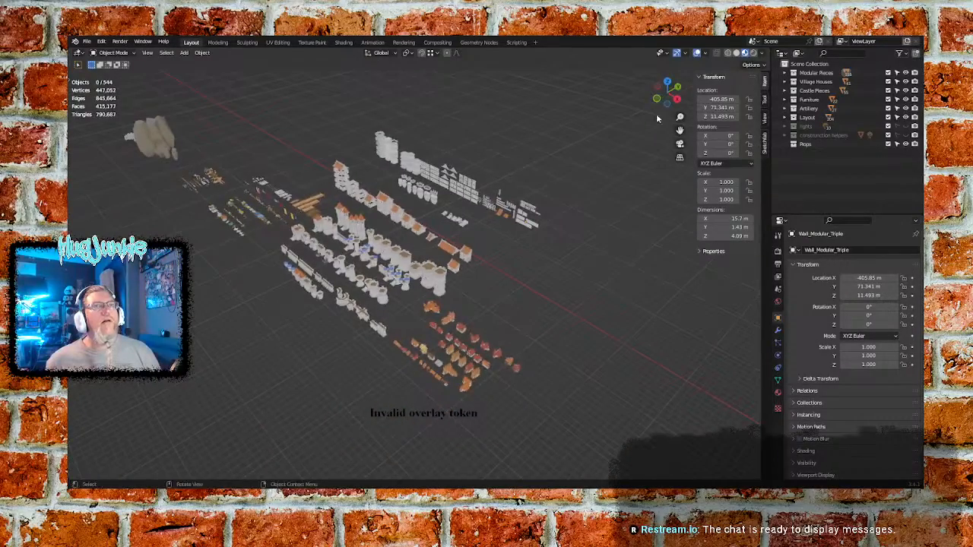
# Check how the view behaves with gizmos hidden, show them again, and inspect the object types visibility settings
pyautogui.click(679, 56)
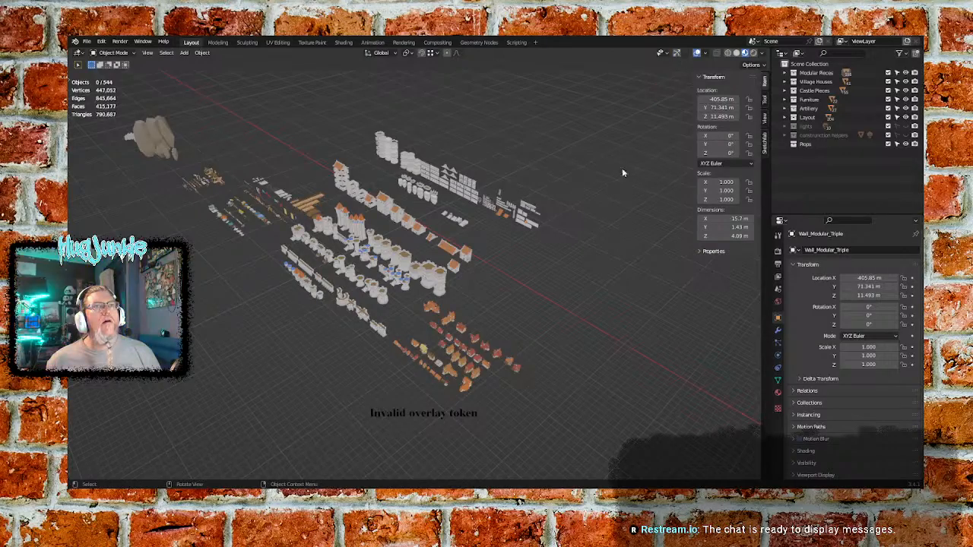
pyautogui.moveTo(547, 251); pyautogui.dragTo(612, 203, button='middle')
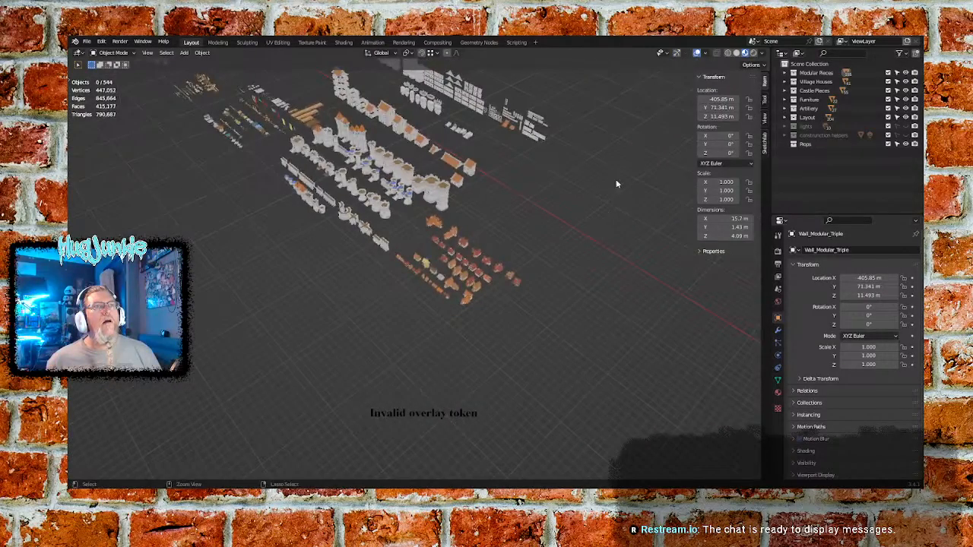
pyautogui.click(676, 54)
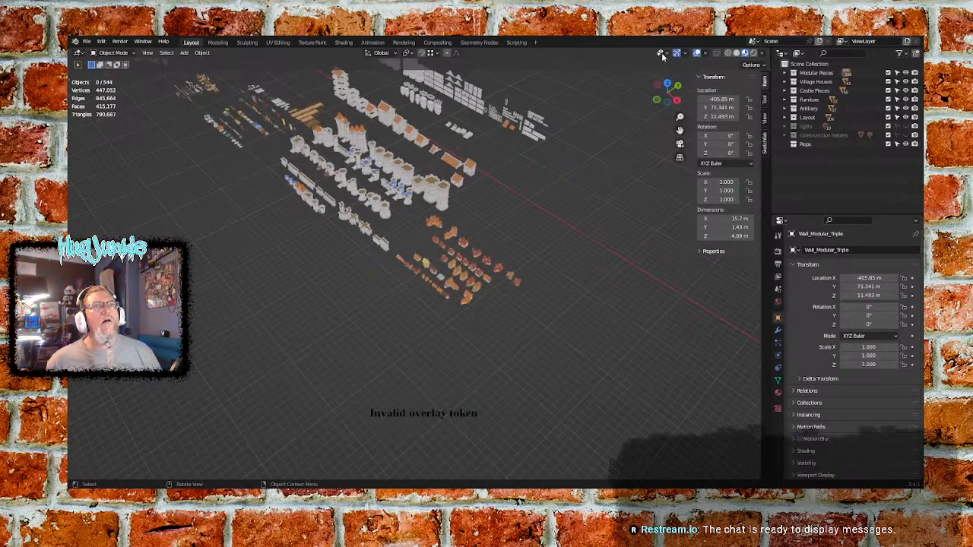
pyautogui.click(663, 55)
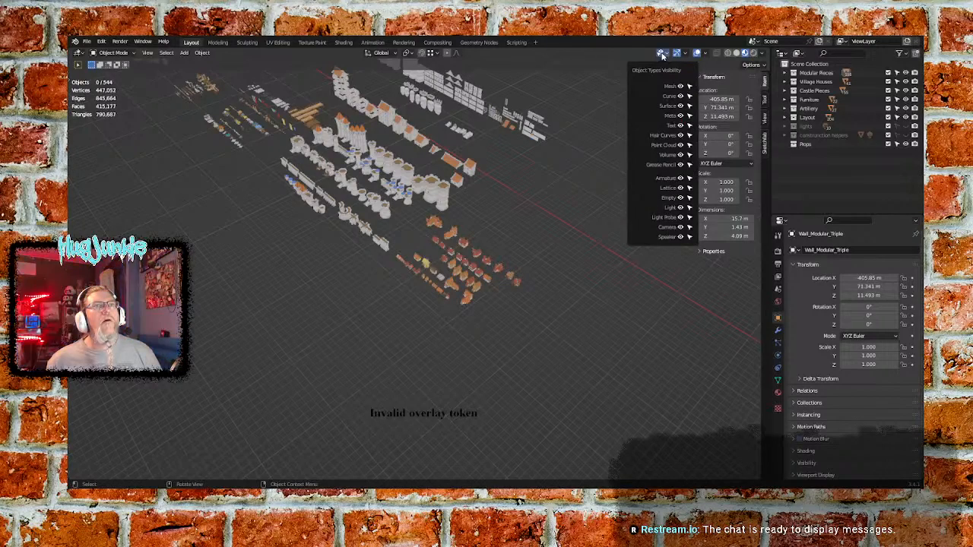
pyautogui.click(663, 55)
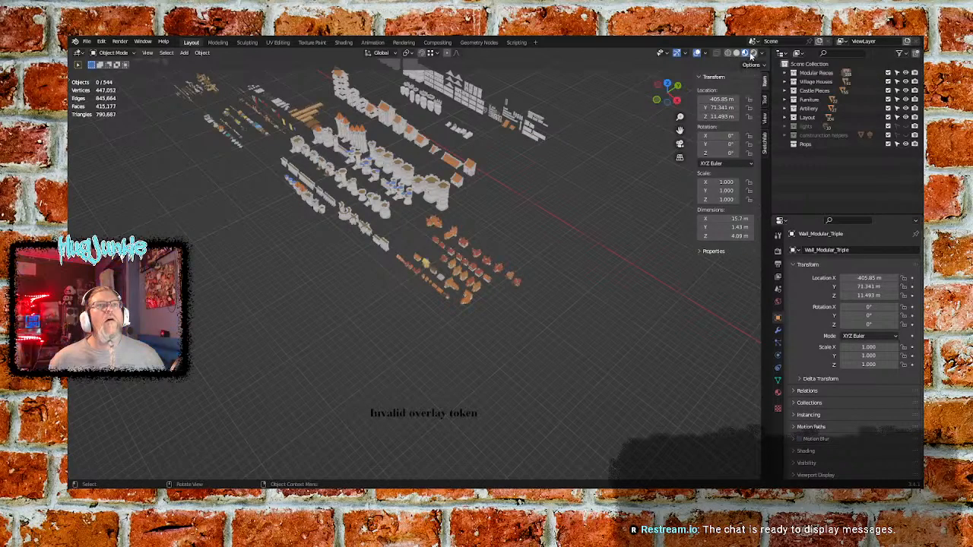
# Try Active Element and Bounding Box Center as the transform pivot point, testing view rotation with each
pyautogui.click(407, 53)
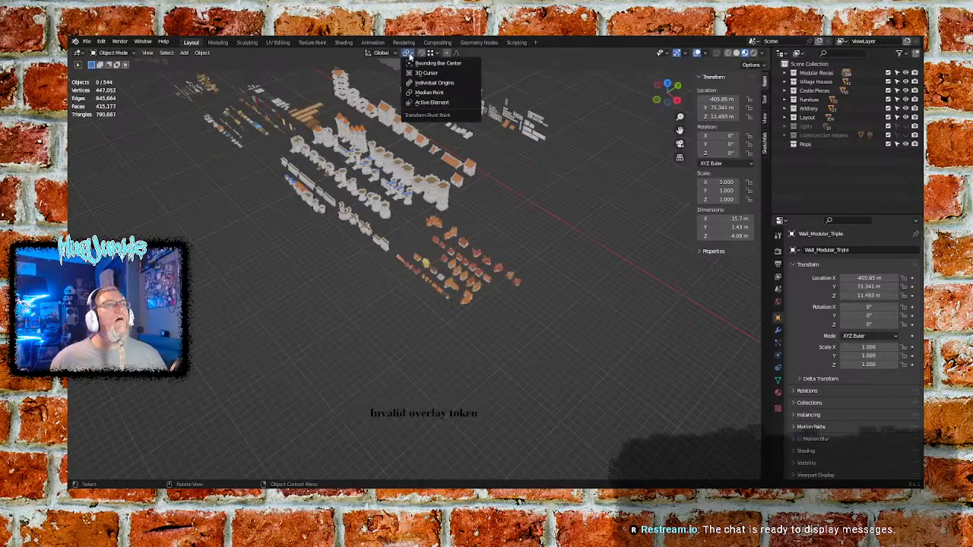
pyautogui.click(445, 104)
pyautogui.moveTo(467, 152); pyautogui.dragTo(542, 208, button='middle')
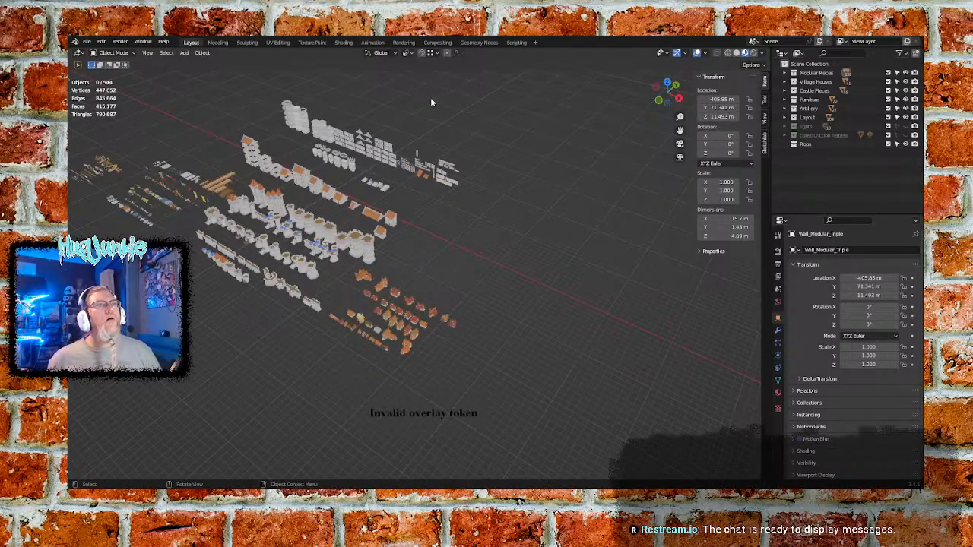
pyautogui.click(406, 53)
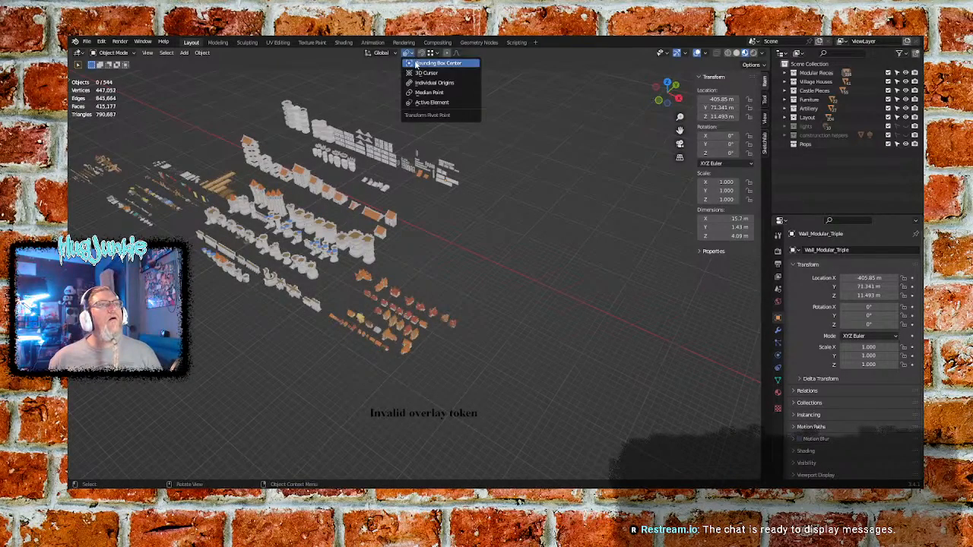
pyautogui.click(416, 63)
pyautogui.moveTo(466, 184); pyautogui.dragTo(452, 135, button='middle')
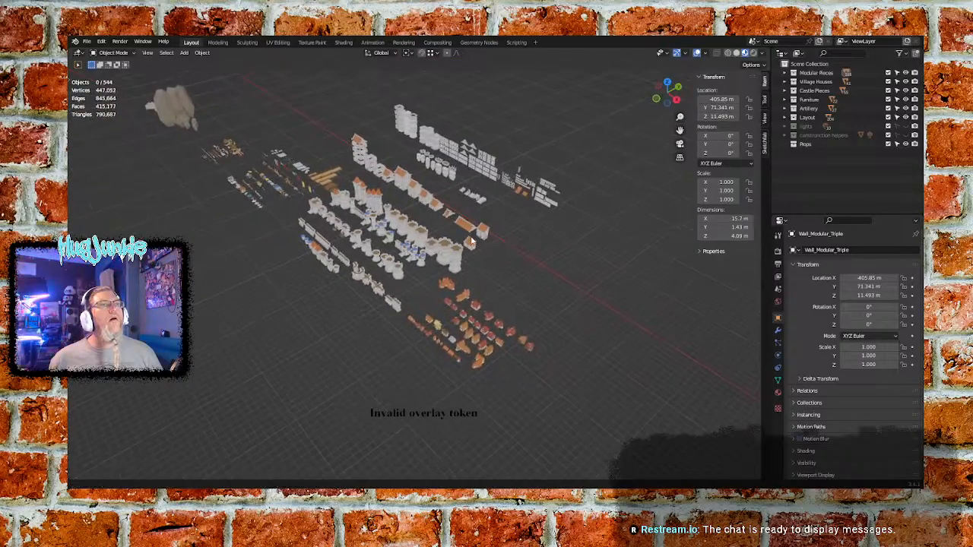
# Test view rotation with 3D Cursor and Individual Origins as the transform pivot point, and set the pivot to Median Point
pyautogui.click(412, 53)
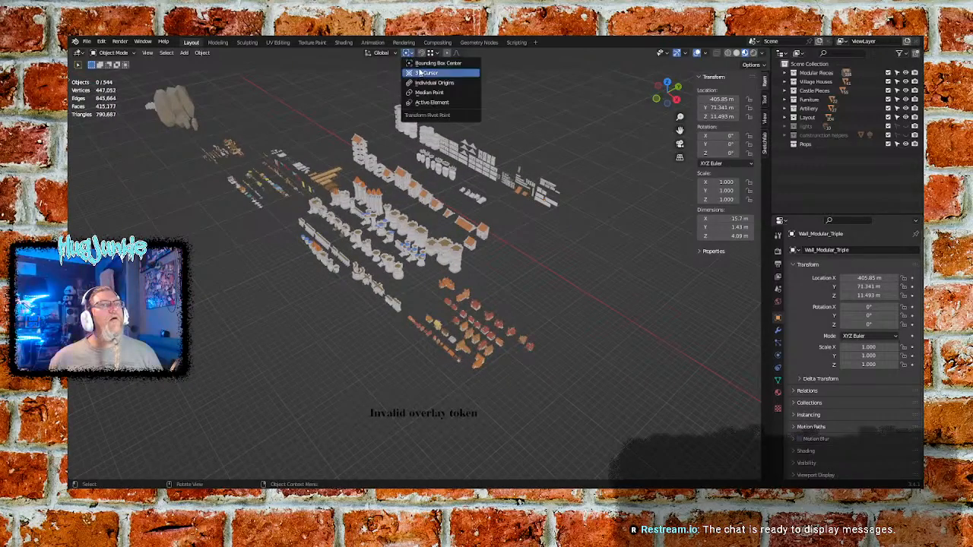
pyautogui.click(420, 74)
pyautogui.moveTo(480, 200); pyautogui.dragTo(498, 232, button='middle')
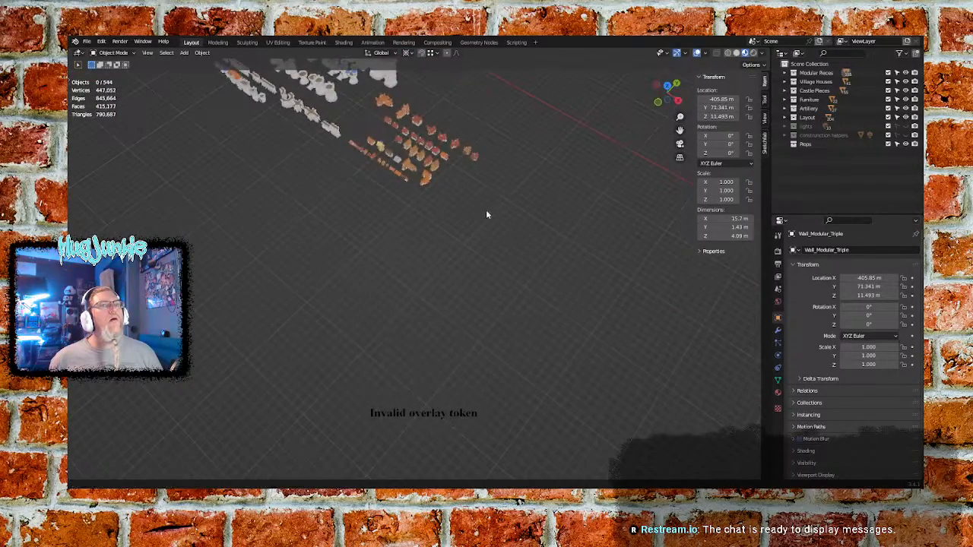
pyautogui.click(407, 53)
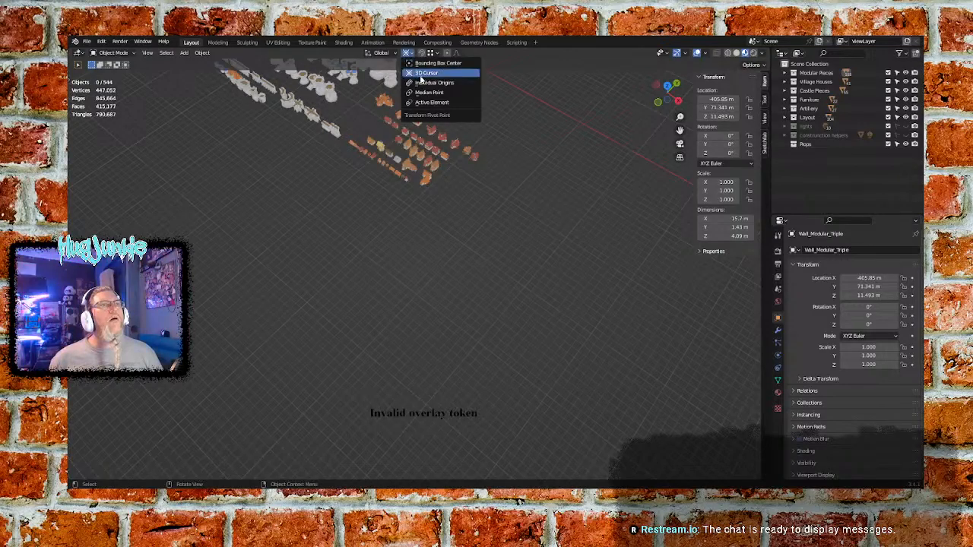
pyautogui.click(420, 84)
pyautogui.moveTo(473, 152)
pyautogui.mouseDown(button='middle')
pyautogui.moveTo(465, 120)
pyautogui.moveTo(469, 151)
pyautogui.mouseUp(button='middle')
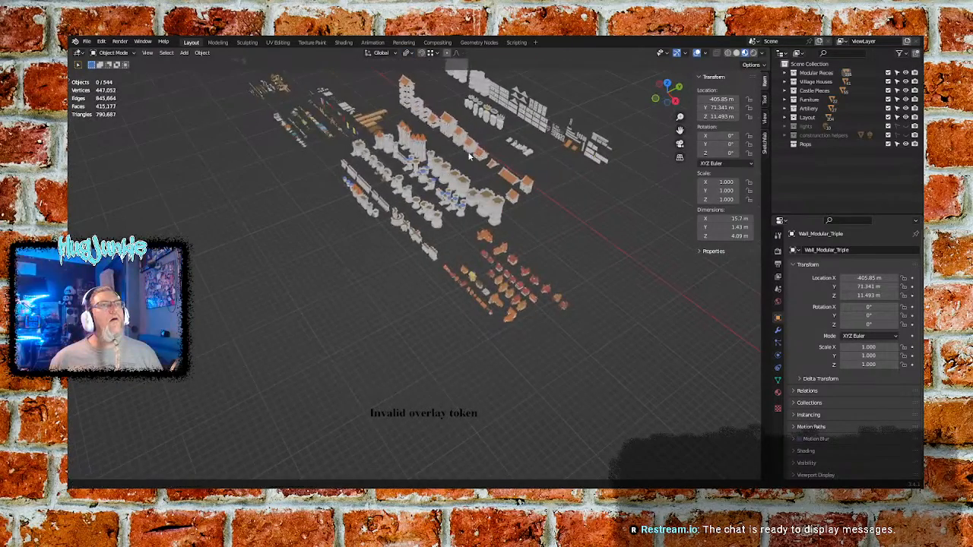
pyautogui.click(408, 53)
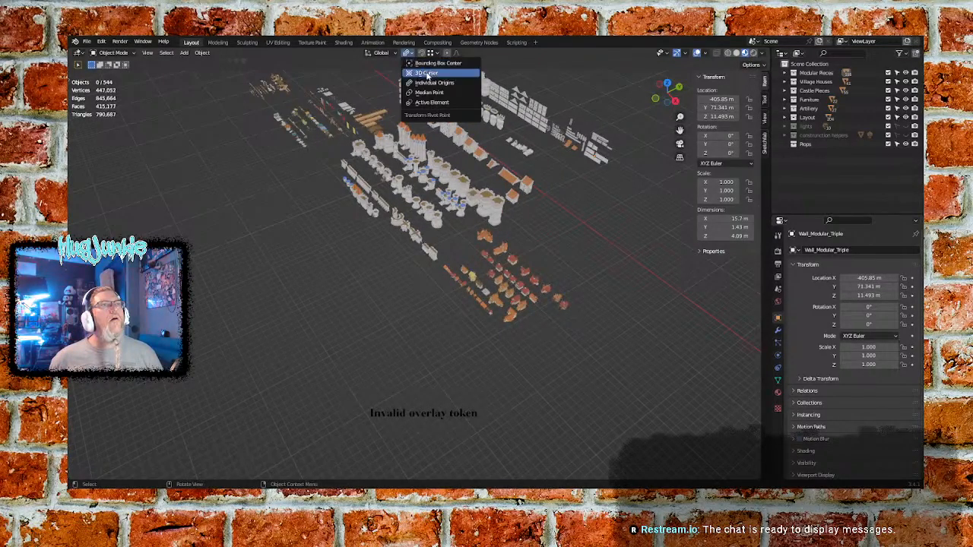
pyautogui.click(425, 95)
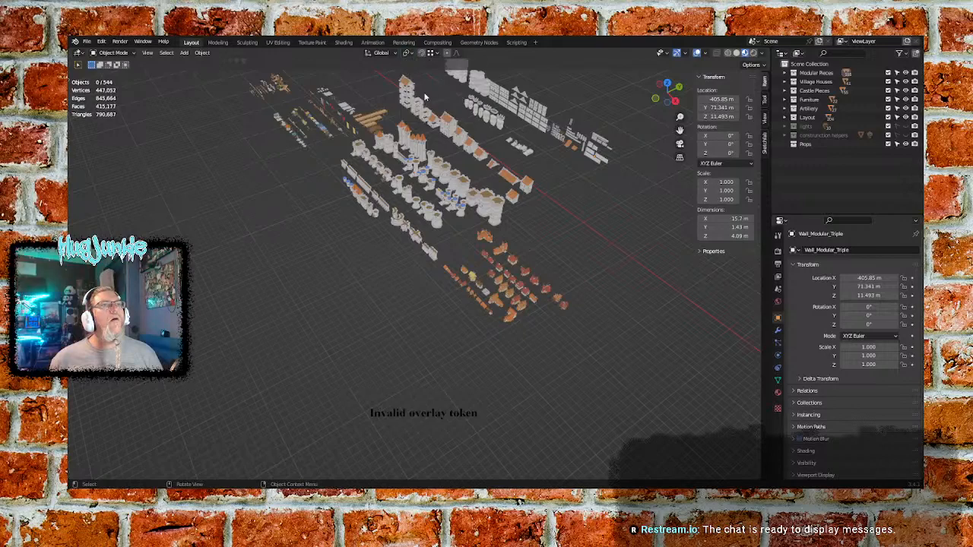
# Try the Local transform orientation while rotating the view, and switch the orientation back to Global
pyautogui.click(393, 54)
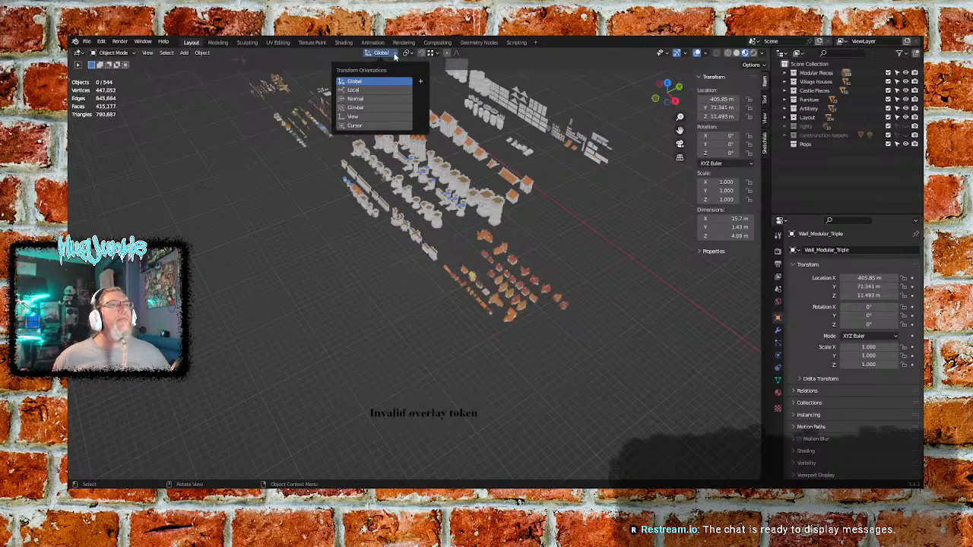
pyautogui.click(394, 56)
pyautogui.click(393, 55)
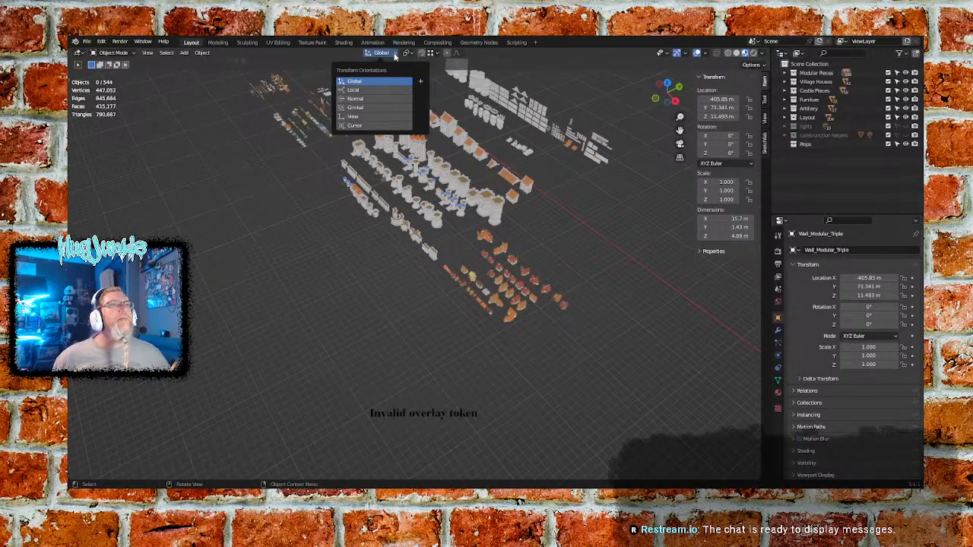
pyautogui.click(371, 90)
pyautogui.moveTo(530, 213); pyautogui.dragTo(534, 220, button='middle')
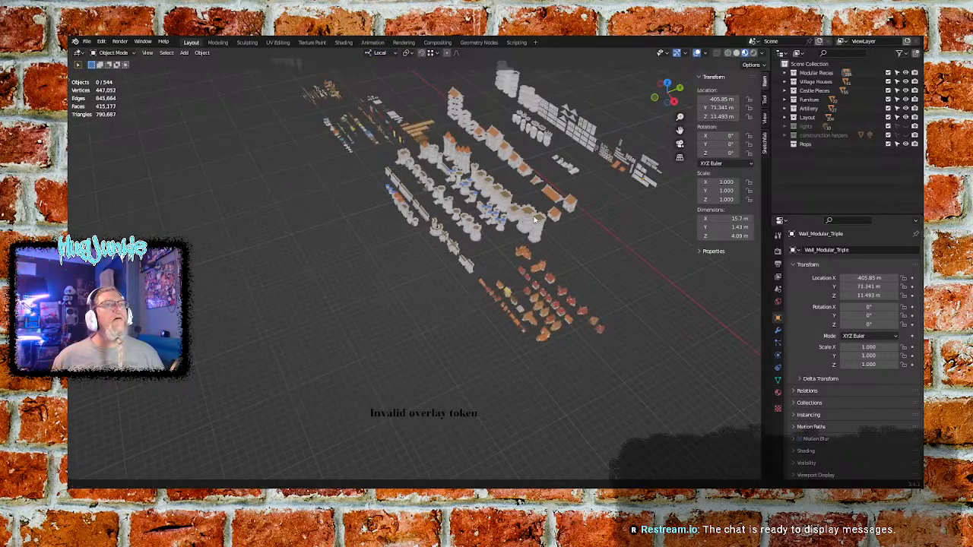
pyautogui.click(394, 55)
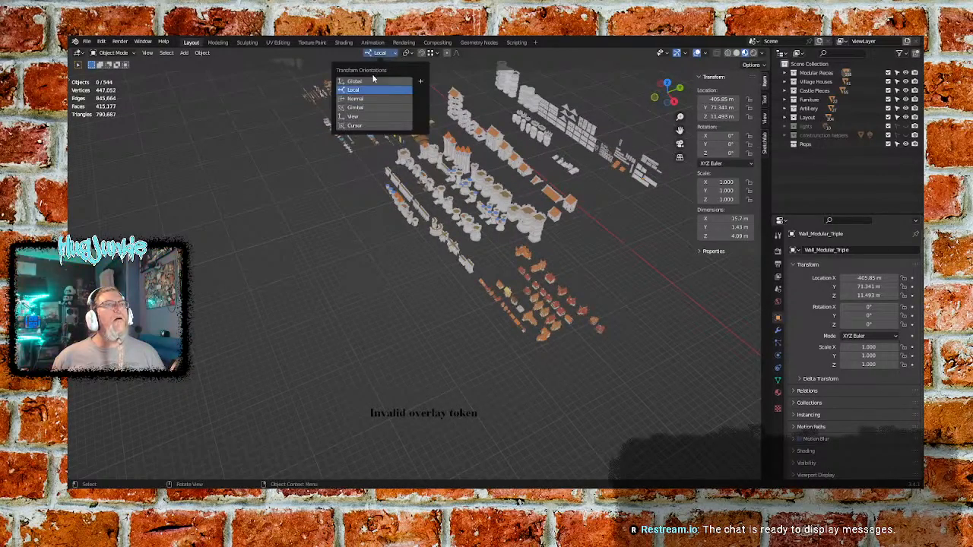
pyautogui.click(372, 81)
# Place the 3D cursor at a new spot on the empty grid near the green Y axis, and test rotating the view
pyautogui.moveTo(577, 228); pyautogui.dragTo(636, 239, button='middle')
pyautogui.moveTo(560, 263); pyautogui.dragTo(650, 253, button='middle')
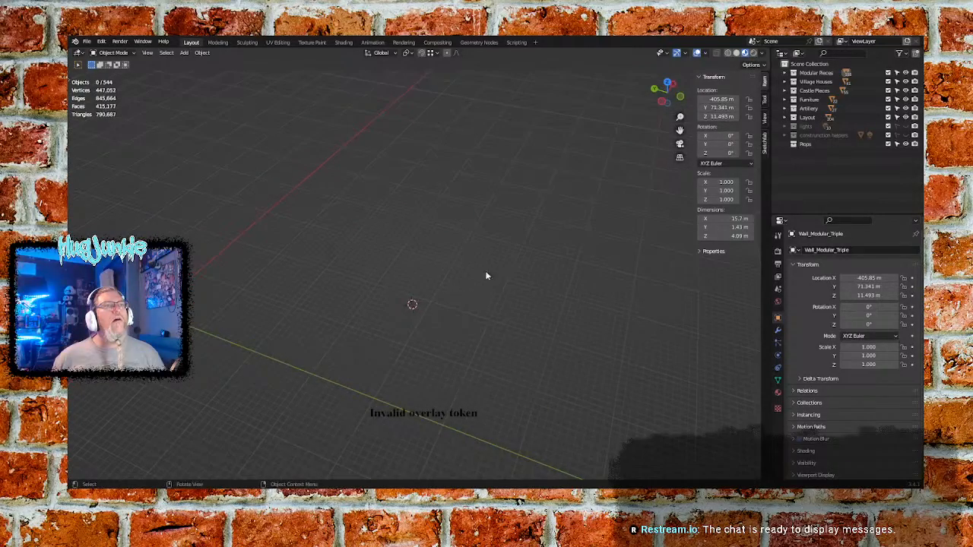
pyautogui.rightClick(412, 304)
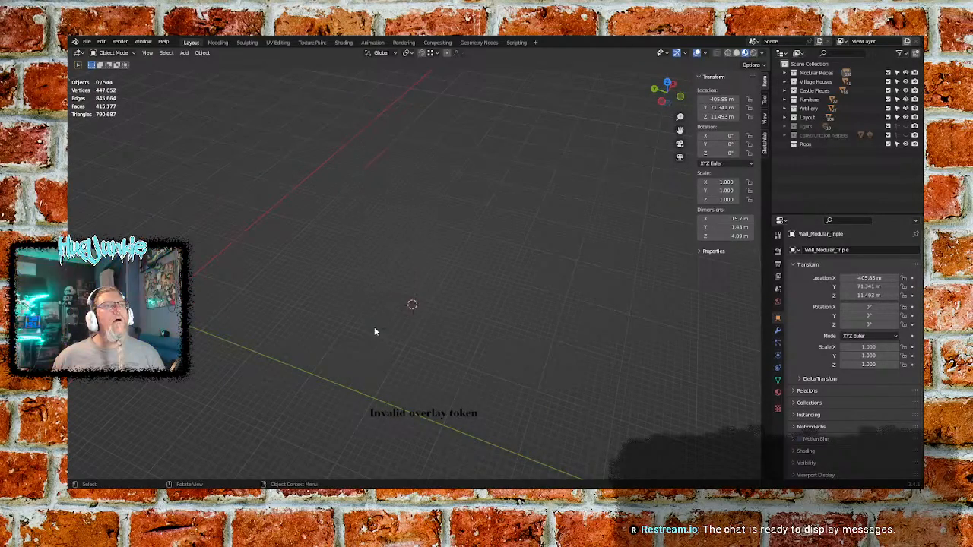
pyautogui.moveTo(437, 279); pyautogui.dragTo(390, 323)
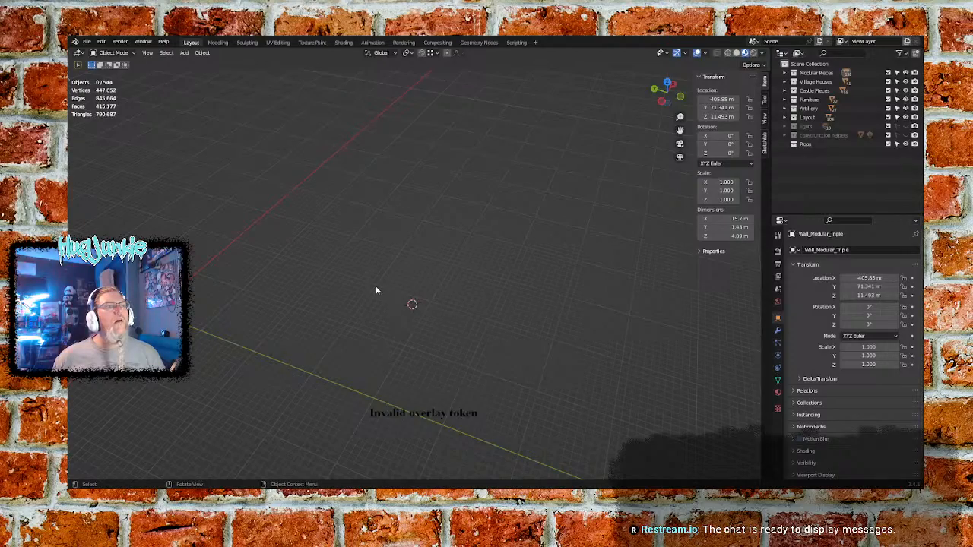
pyautogui.keyDown('shift'); pyautogui.rightClick(266, 324); pyautogui.keyUp('shift')
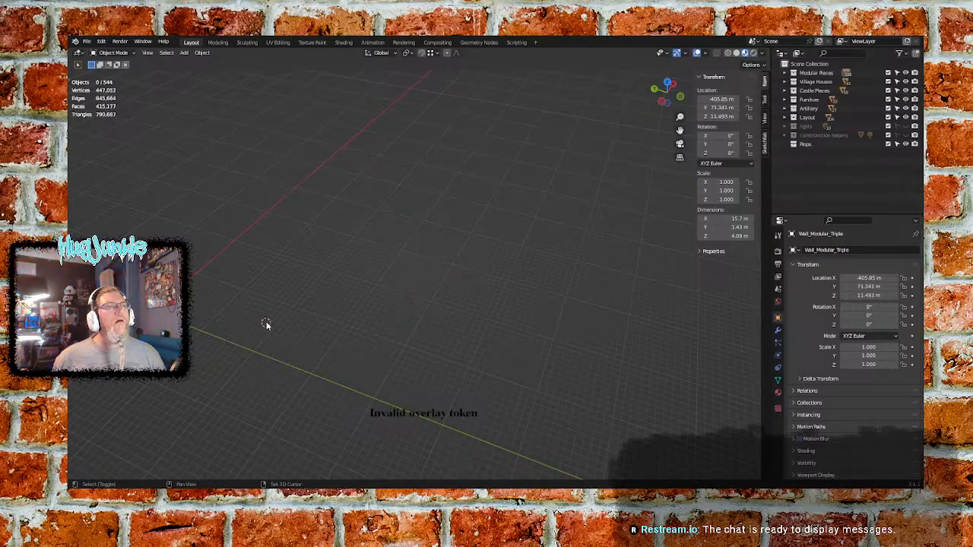
pyautogui.moveTo(266, 323); pyautogui.dragTo(205, 319, button='middle')
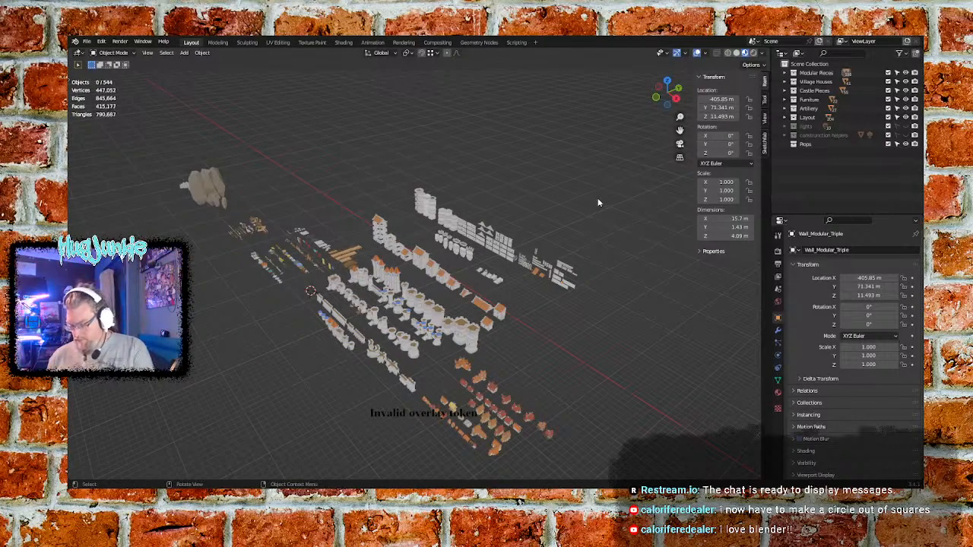
# Examine the asset layout and the row of siege weapons from several angles, selecting the small wheeled one at the row's end
pyautogui.moveTo(593, 249); pyautogui.dragTo(584, 254, button='middle')
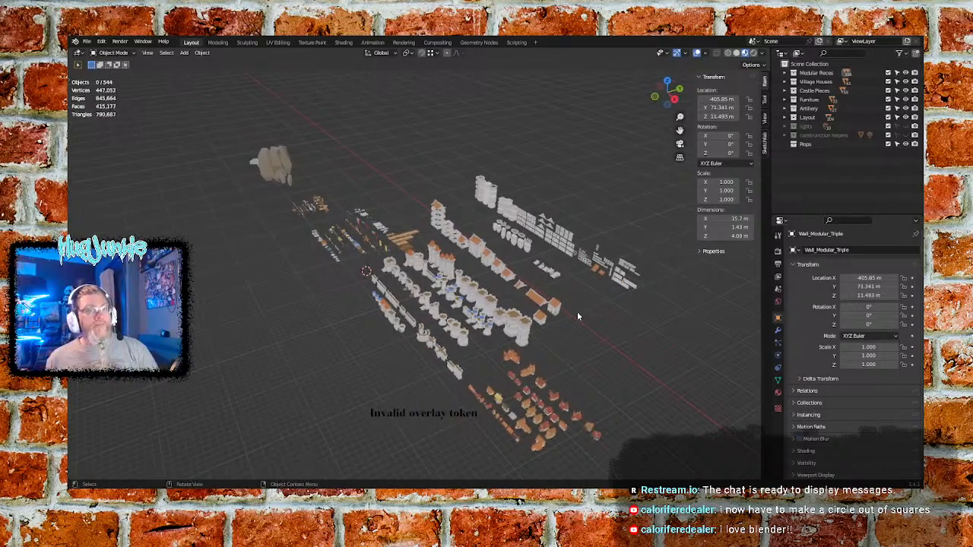
pyautogui.moveTo(576, 312); pyautogui.dragTo(575, 313, button='middle')
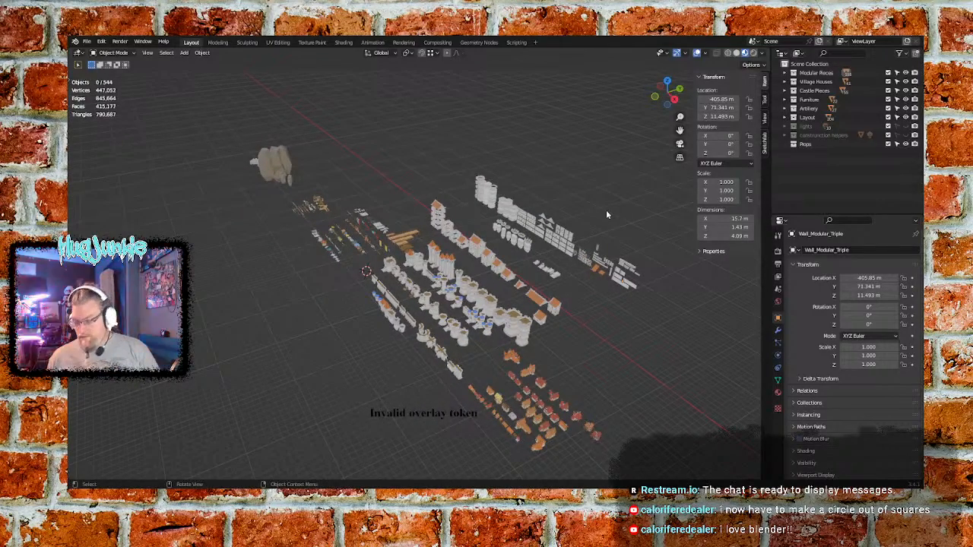
pyautogui.scroll(-5, 606, 213)
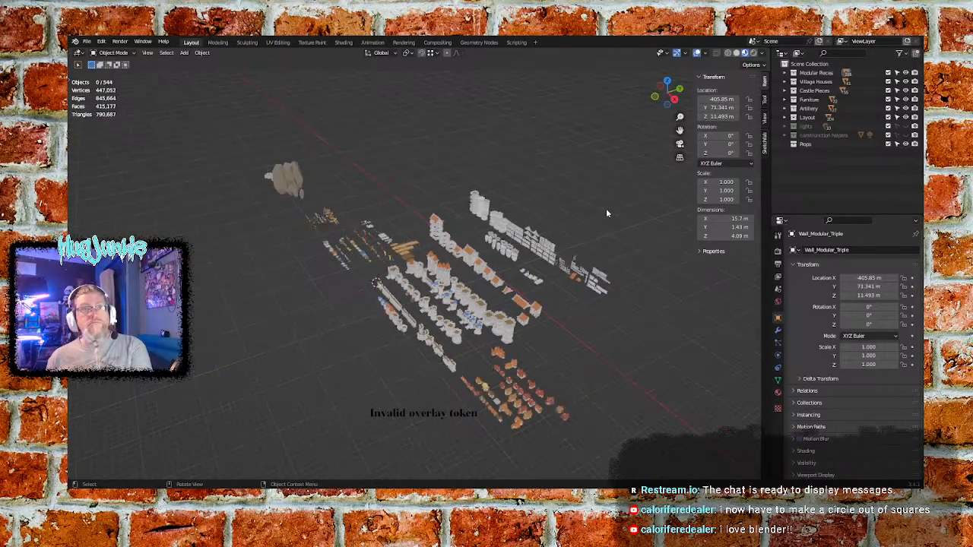
pyautogui.moveTo(605, 213); pyautogui.dragTo(559, 277, button='middle')
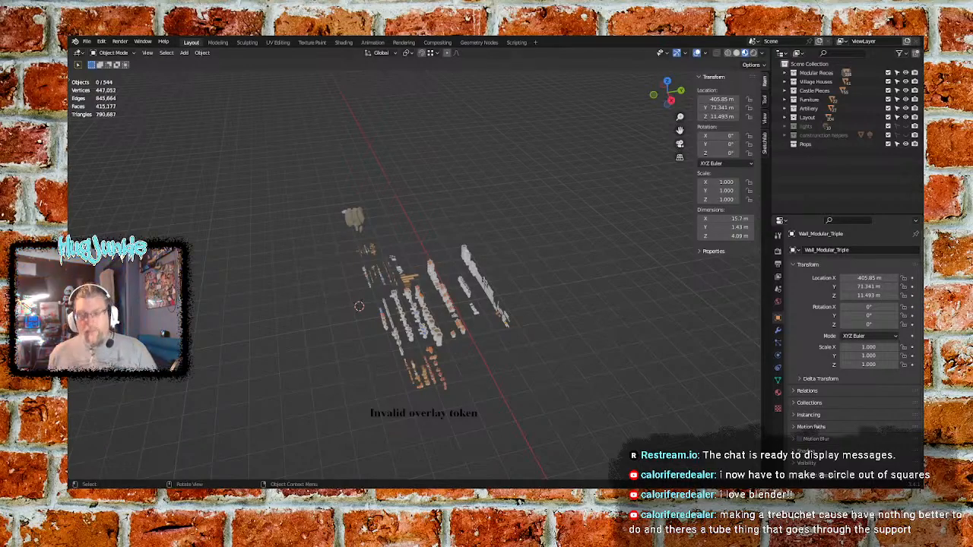
pyautogui.moveTo(521, 438); pyautogui.dragTo(503, 360, button='middle')
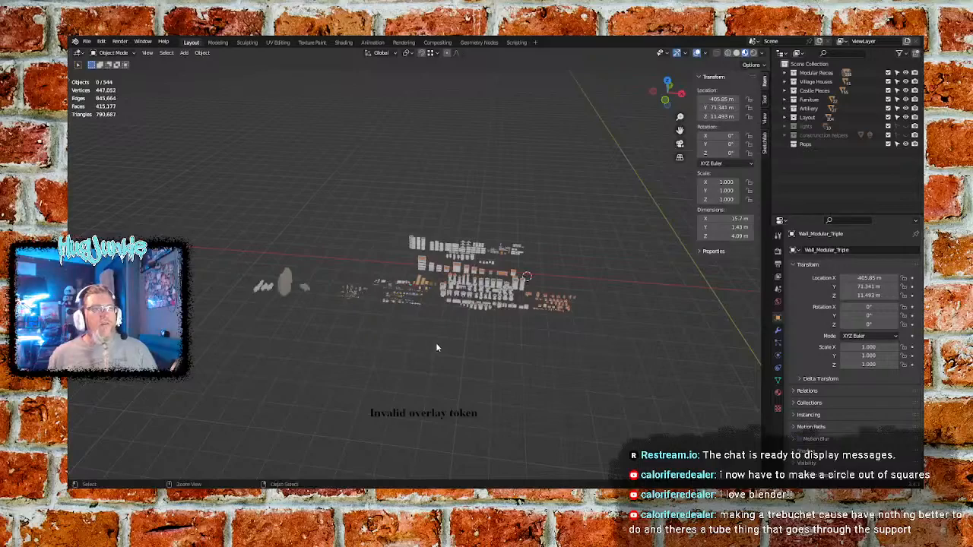
pyautogui.moveTo(441, 347); pyautogui.dragTo(442, 214, button='middle')
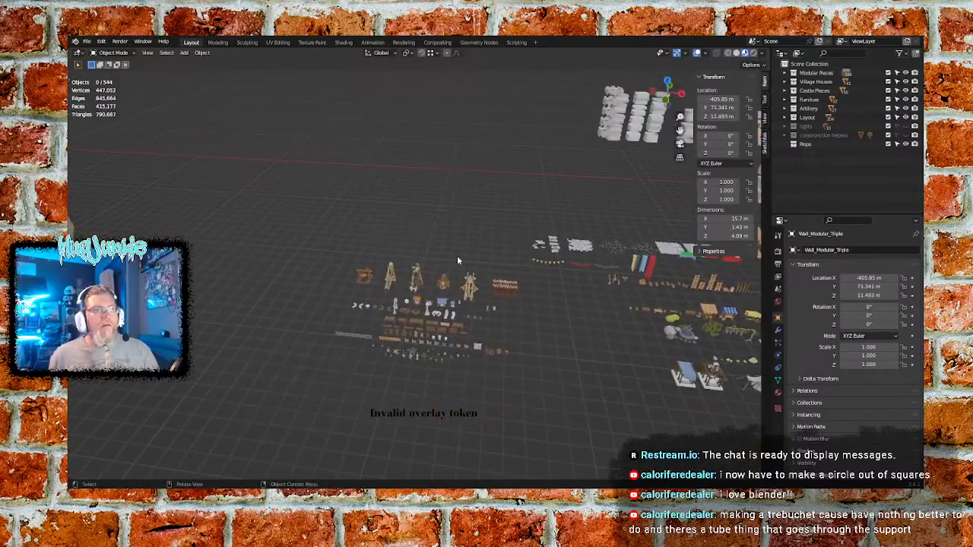
pyautogui.moveTo(458, 256)
pyautogui.keyDown('ctrl'); pyautogui.mouseDown(button='middle')
pyautogui.moveTo(477, 295)
pyautogui.moveTo(458, 241)
pyautogui.moveTo(455, 252)
pyautogui.mouseUp(button='middle'); pyautogui.keyUp('ctrl')
pyautogui.keyDown('shift'); pyautogui.moveTo(444, 300); pyautogui.dragTo(461, 293, button='middle'); pyautogui.keyUp('shift')
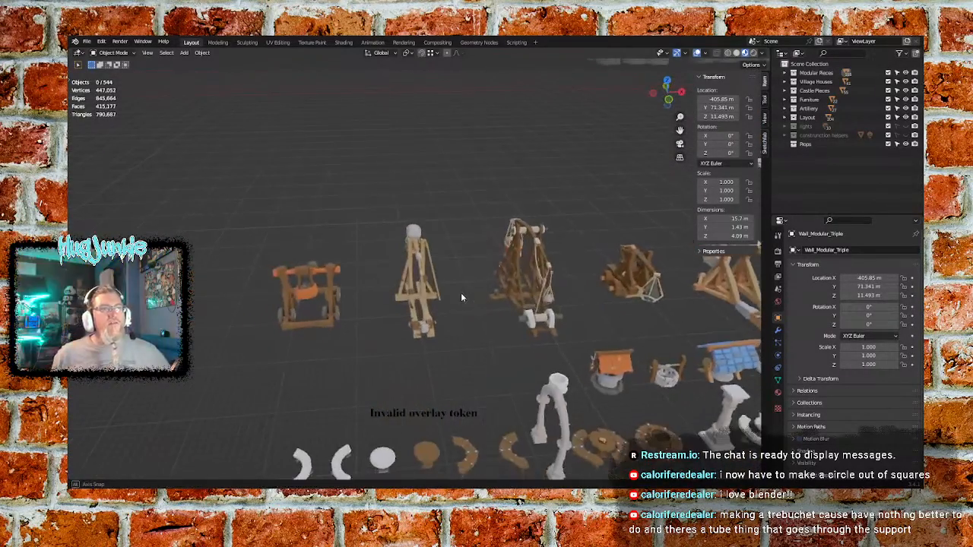
pyautogui.moveTo(522, 301); pyautogui.dragTo(460, 330, button='middle')
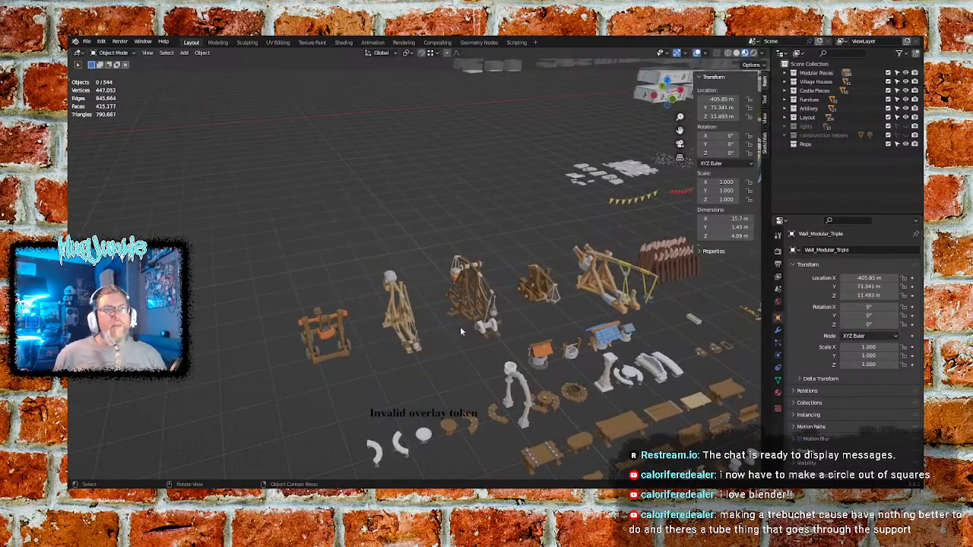
pyautogui.click(330, 332)
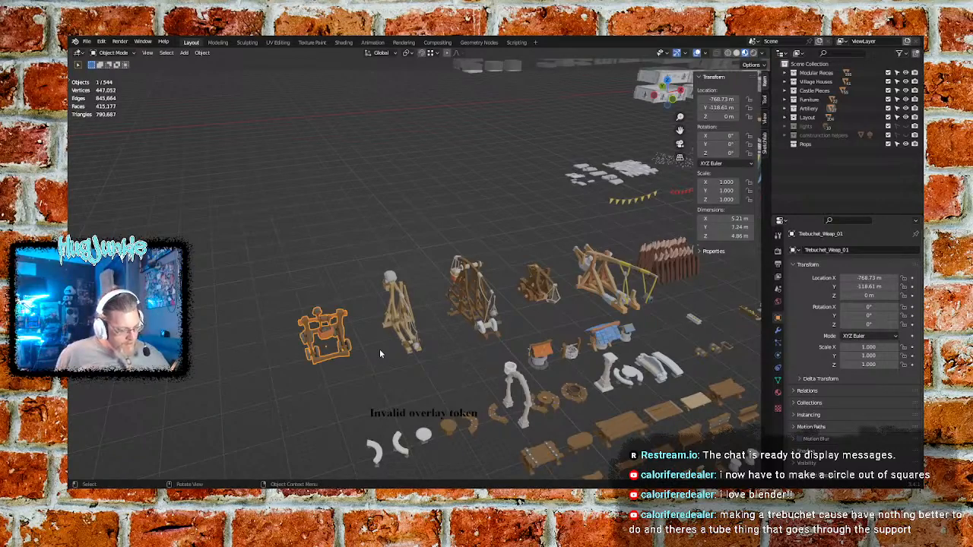
pyautogui.moveTo(441, 344); pyautogui.dragTo(562, 300, button='middle')
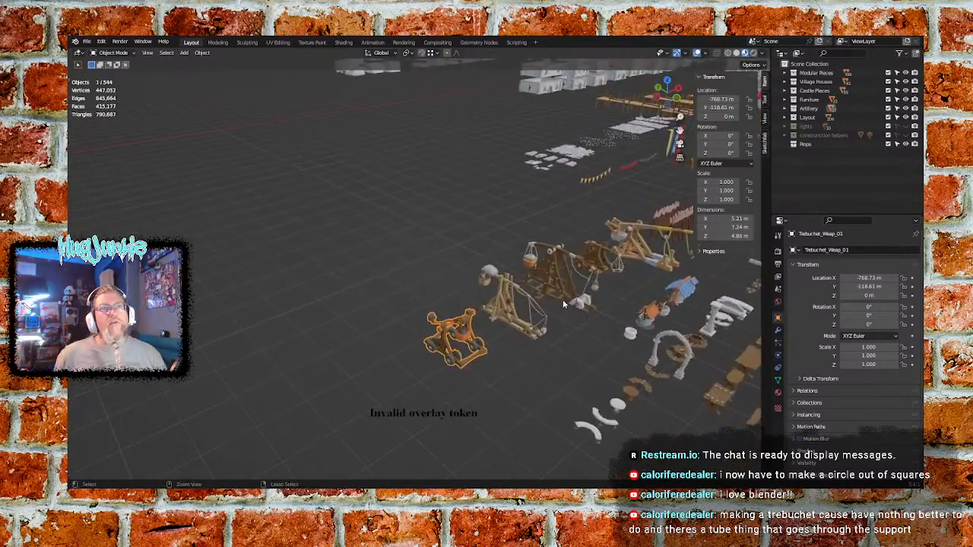
# Examine the castle towers, gatehouses, walls and village houses across the layout, both as an overview and up close
pyautogui.scroll(-5, 561, 302)
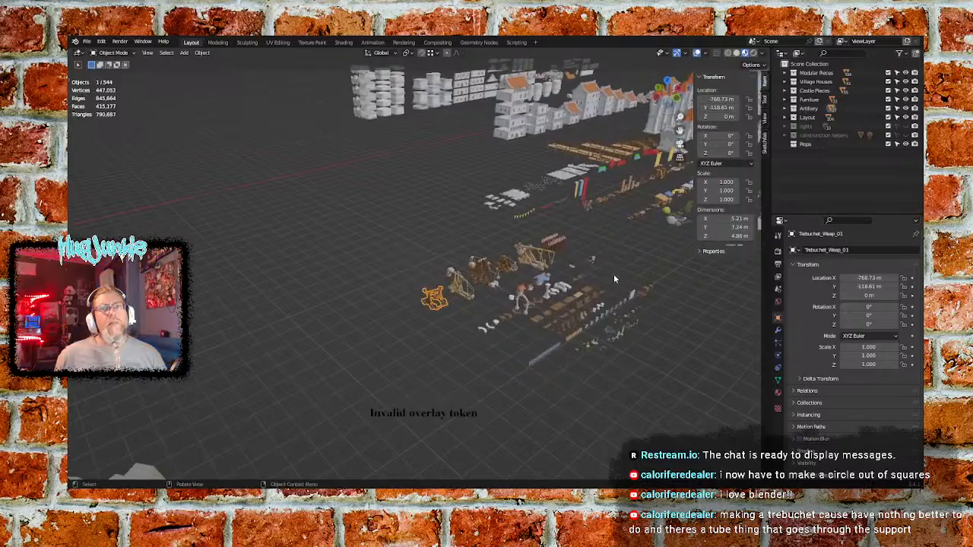
pyautogui.moveTo(613, 274); pyautogui.dragTo(421, 224, button='middle')
pyautogui.scroll(8, 570, 283)
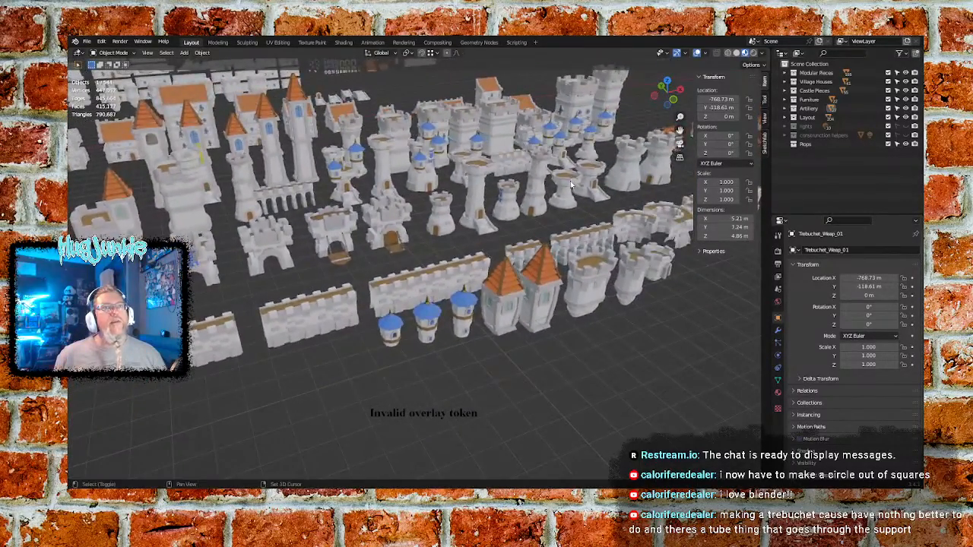
pyautogui.keyDown('shift'); pyautogui.moveTo(570, 181); pyautogui.dragTo(445, 285, button='middle'); pyautogui.keyUp('shift')
pyautogui.moveTo(631, 129)
pyautogui.keyDown('shift'); pyautogui.mouseDown(button='middle')
pyautogui.moveTo(548, 233)
pyautogui.moveTo(498, 263)
pyautogui.mouseUp(button='middle'); pyautogui.keyUp('shift')
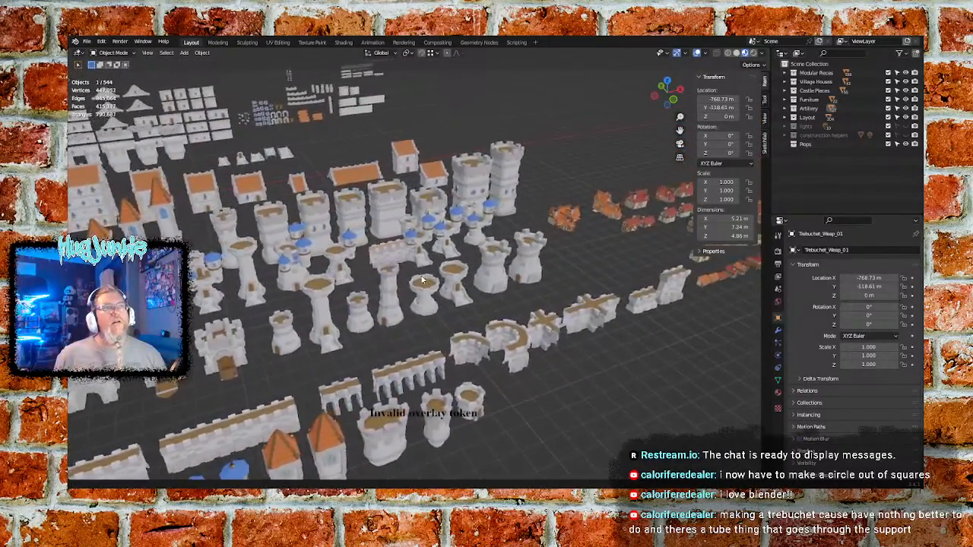
pyautogui.keyDown('shift'); pyautogui.moveTo(609, 274); pyautogui.dragTo(546, 255, button='middle'); pyautogui.keyUp('shift')
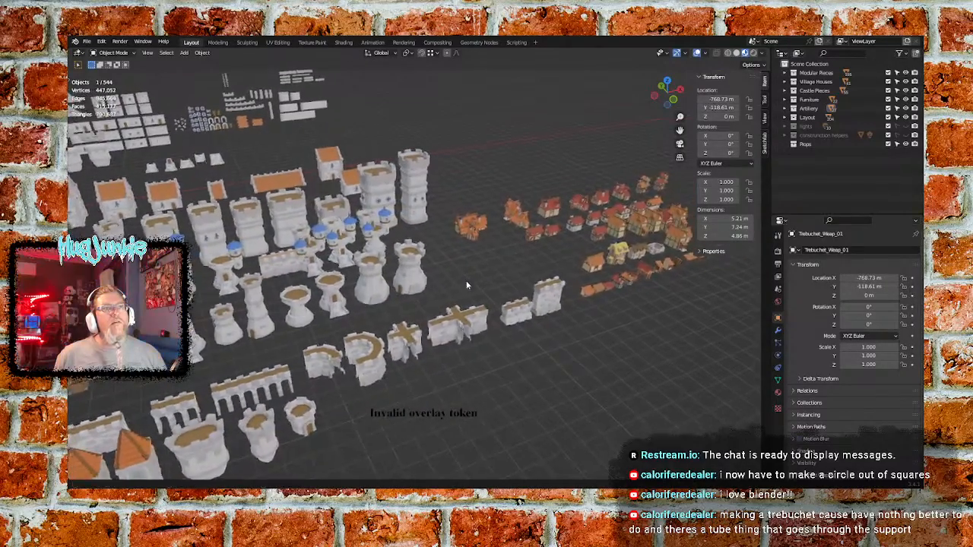
pyautogui.keyDown('shift'); pyautogui.moveTo(466, 283); pyautogui.dragTo(511, 277, button='middle'); pyautogui.keyUp('shift')
pyautogui.moveTo(423, 284)
pyautogui.keyDown('shift'); pyautogui.mouseDown(button='middle')
pyautogui.moveTo(544, 271)
pyautogui.moveTo(486, 285)
pyautogui.moveTo(530, 276)
pyautogui.mouseUp(button='middle'); pyautogui.keyUp('shift')
pyautogui.scroll(5, 435, 304)
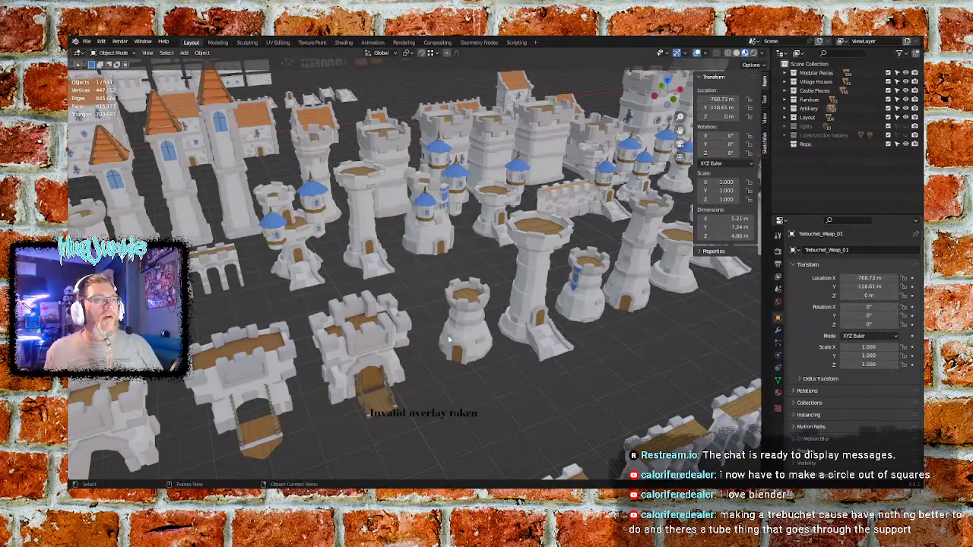
pyautogui.moveTo(447, 335); pyautogui.dragTo(429, 311, button='middle')
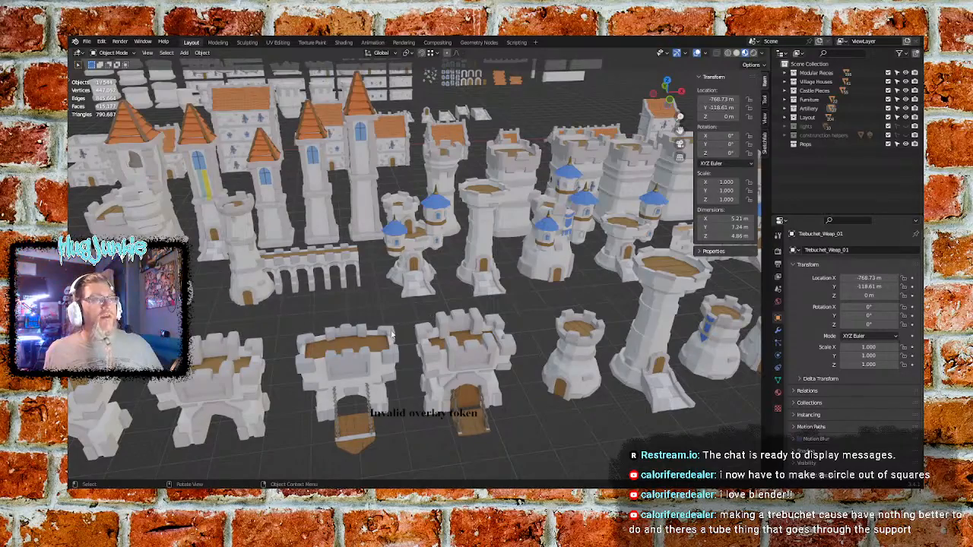
pyautogui.moveTo(392, 335); pyautogui.dragTo(298, 323, button='middle')
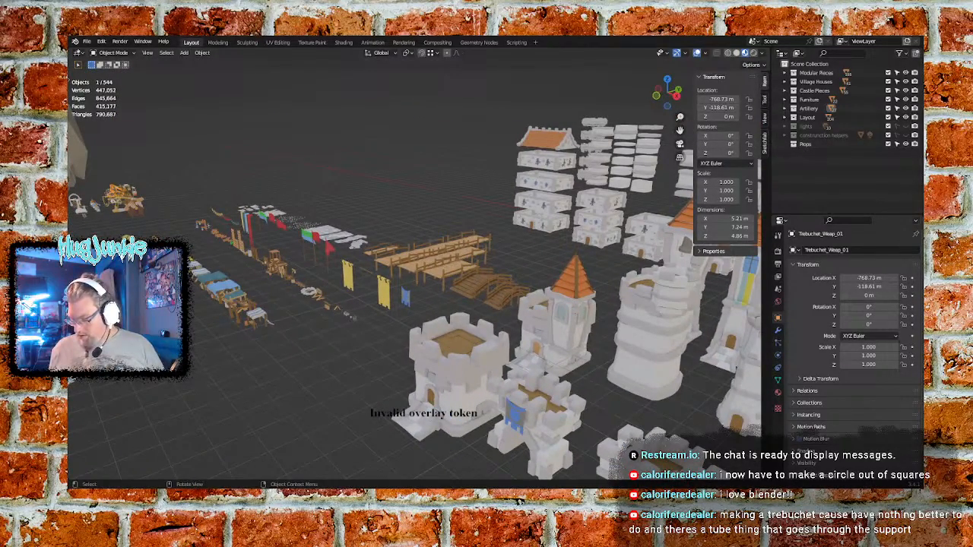
# Deselect the siege weapon, and look over the props and castle pieces from other angles
pyautogui.click(313, 405)
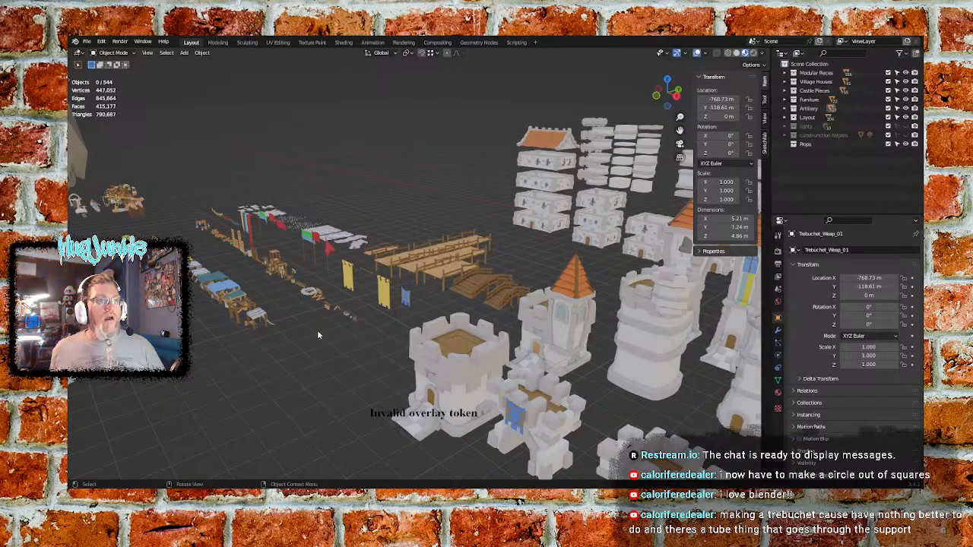
pyautogui.moveTo(317, 330)
pyautogui.mouseDown(button='middle')
pyautogui.moveTo(339, 341)
pyautogui.moveTo(327, 343)
pyautogui.mouseUp(button='middle')
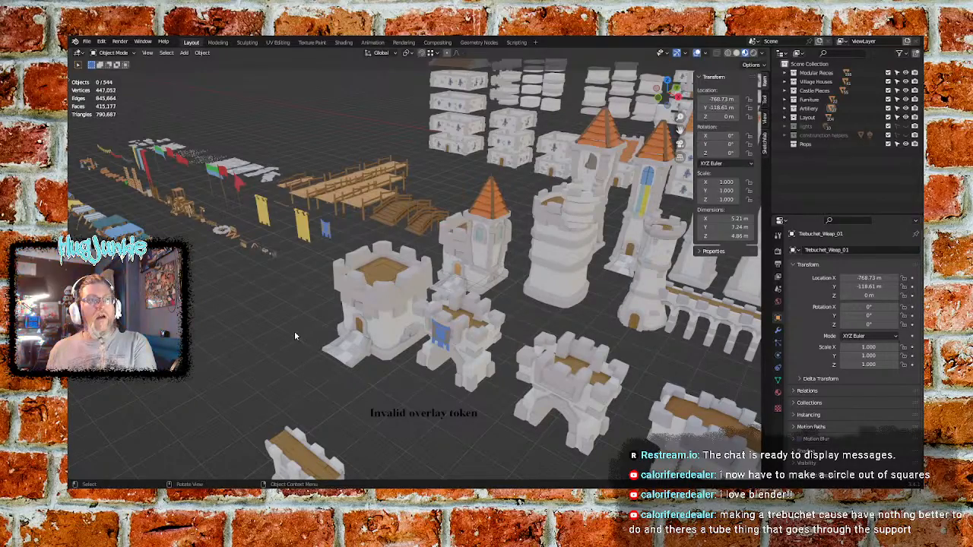
pyautogui.moveTo(292, 332); pyautogui.dragTo(278, 335, button='middle')
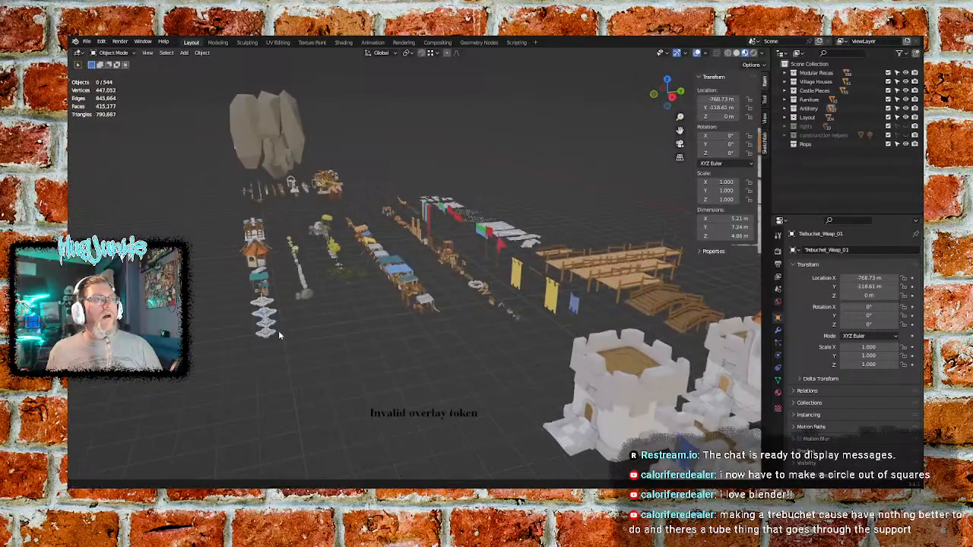
# Examine the asset layout along the X axis, around the castle towers and from a distant overview
pyautogui.moveTo(381, 313); pyautogui.dragTo(370, 309, button='middle')
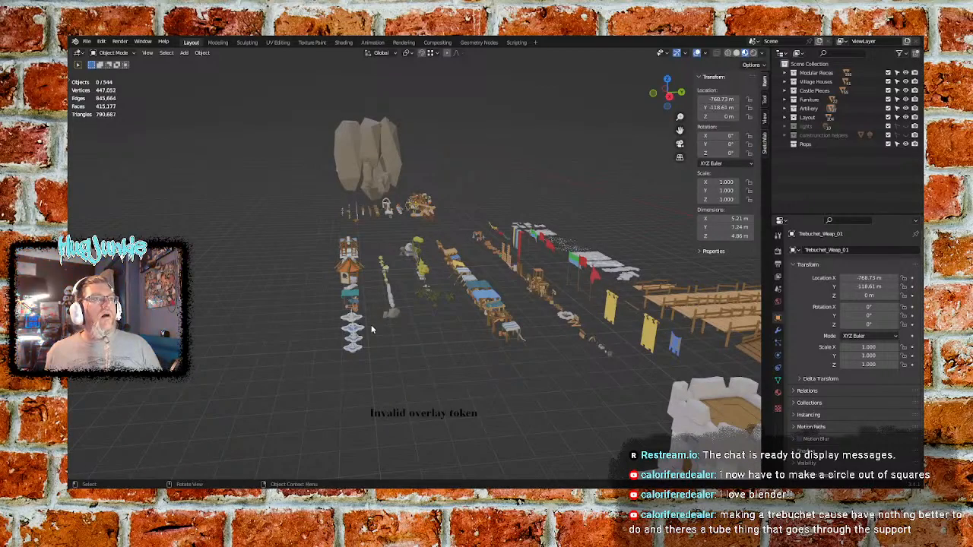
pyautogui.click(668, 98)
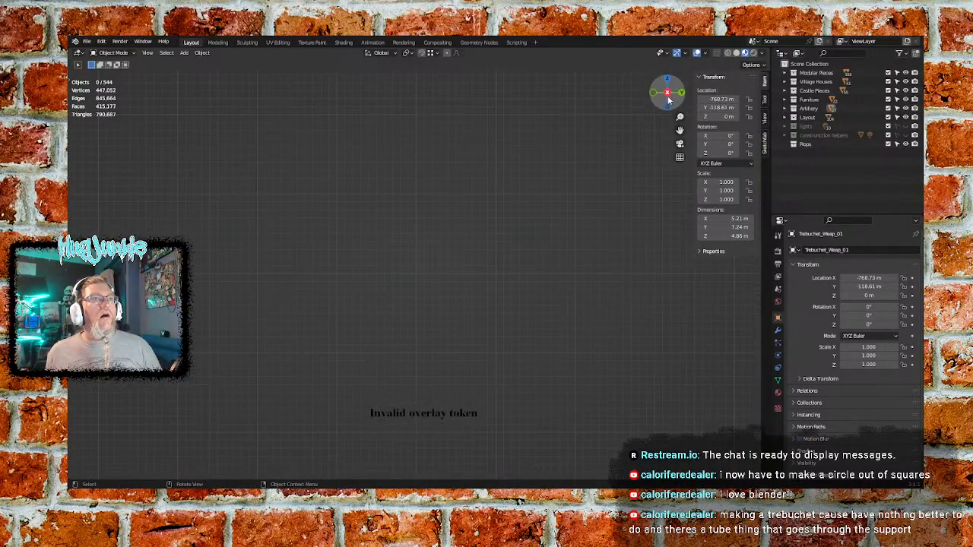
pyautogui.moveTo(599, 175); pyautogui.dragTo(597, 213, button='middle')
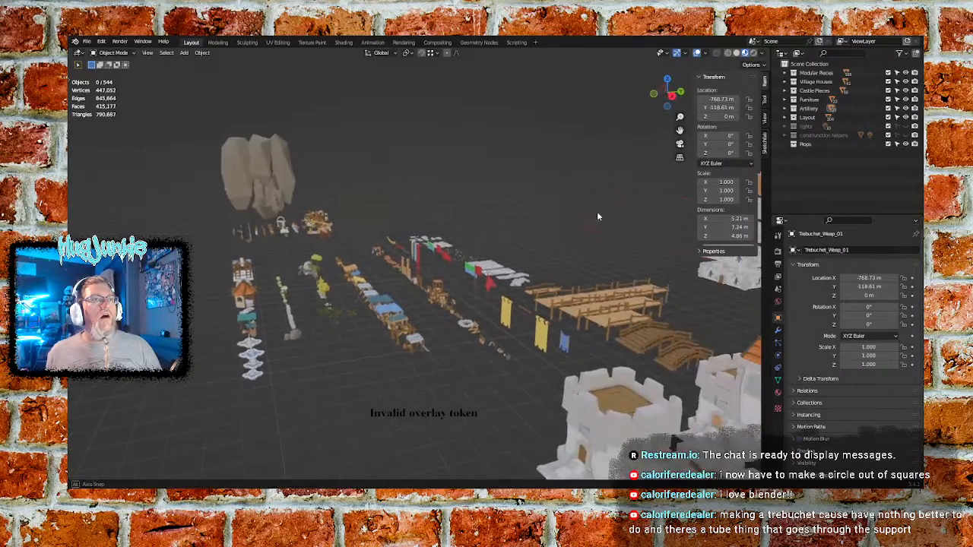
pyautogui.moveTo(538, 235); pyautogui.dragTo(654, 242, button='middle')
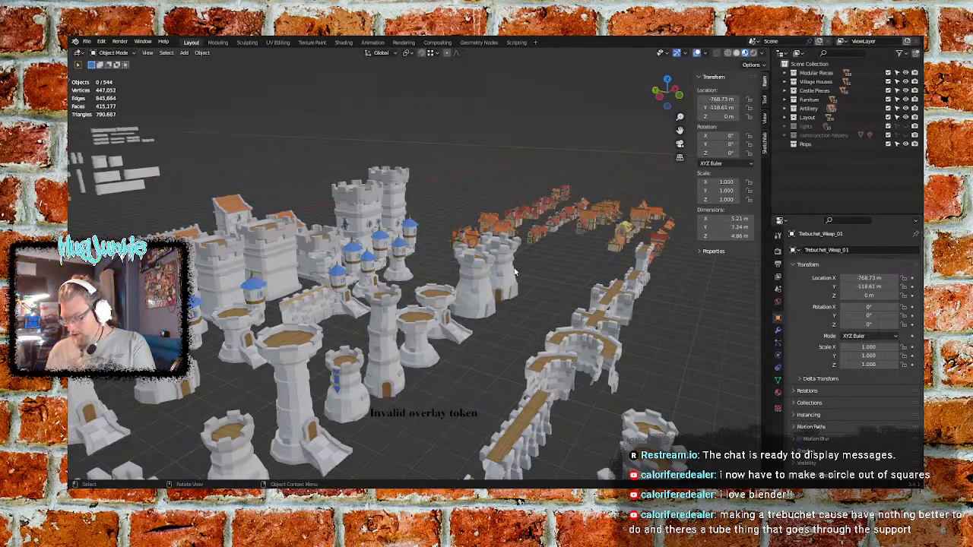
pyautogui.scroll(-10, 532, 295)
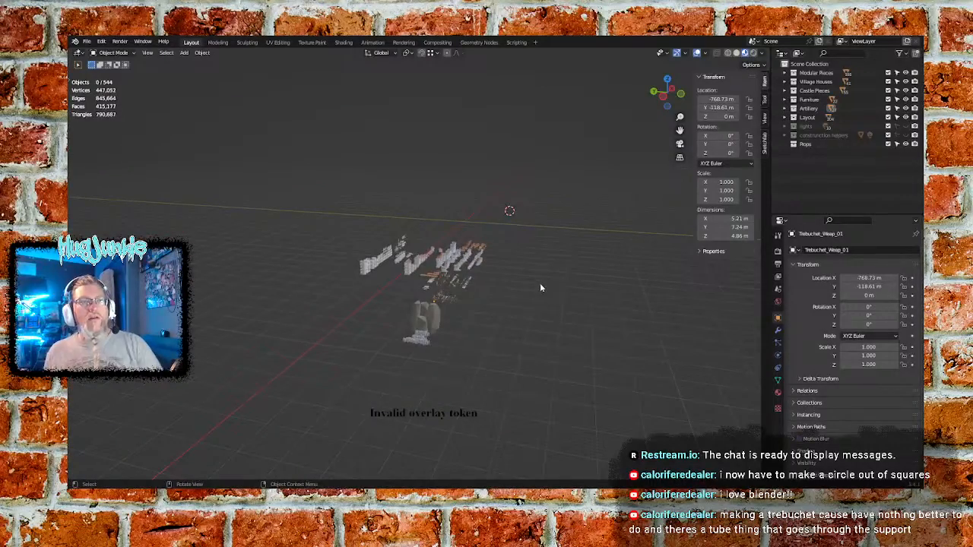
pyautogui.moveTo(539, 285); pyautogui.dragTo(468, 291, button='middle')
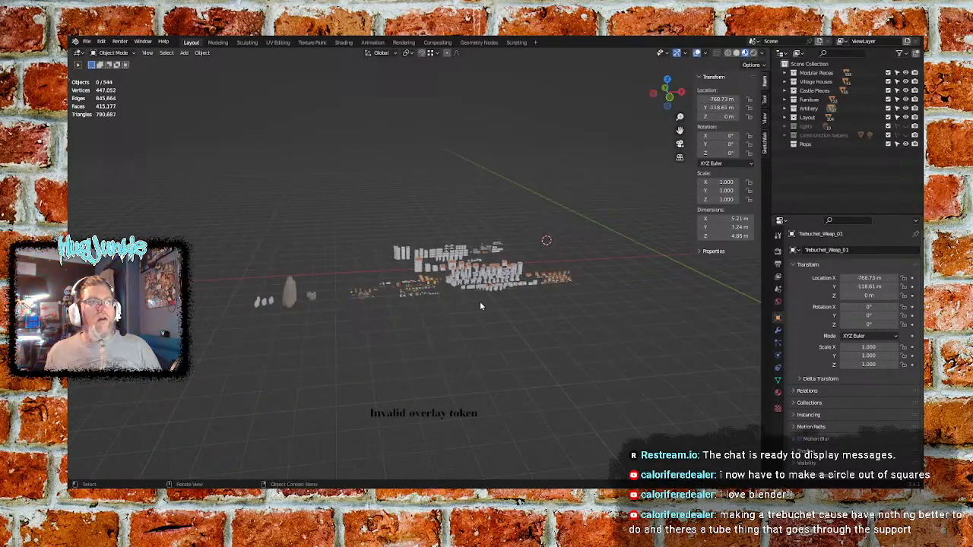
pyautogui.keyDown('shift'); pyautogui.moveTo(479, 305); pyautogui.dragTo(557, 331, button='middle'); pyautogui.keyUp('shift')
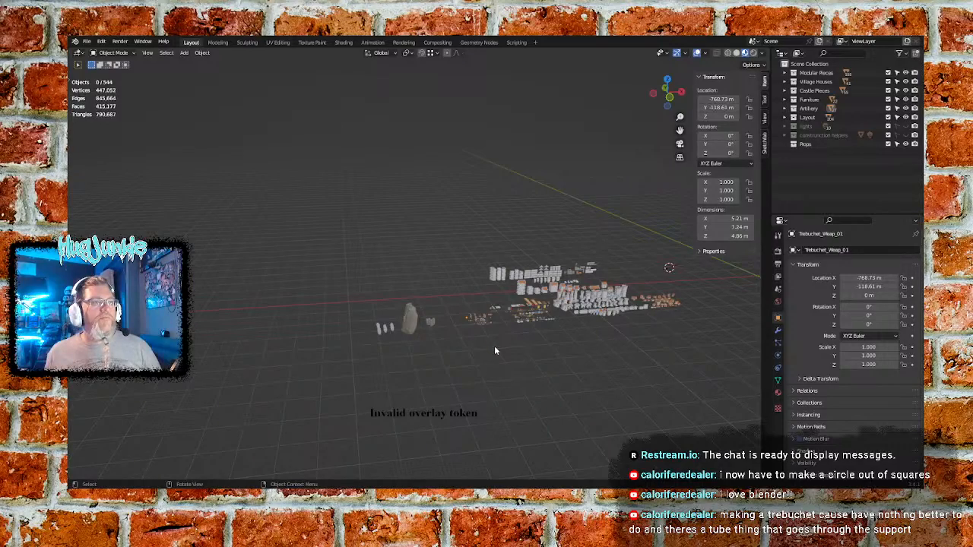
# Bring the row of siege weapons into closer view and select the small wheeled trebuchet at its end
pyautogui.moveTo(494, 351); pyautogui.dragTo(468, 291, button='middle')
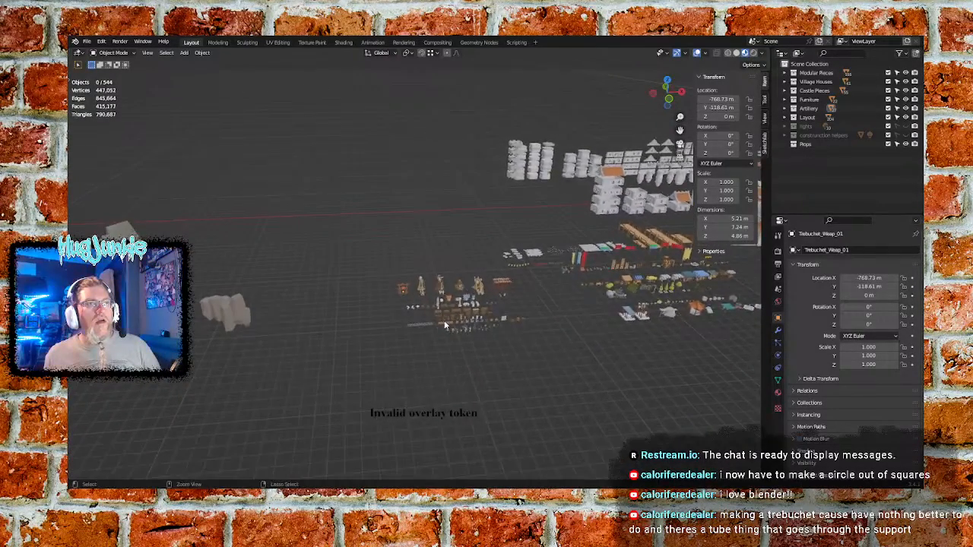
pyautogui.keyDown('ctrl'); pyautogui.moveTo(445, 323); pyautogui.dragTo(444, 266, button='middle'); pyautogui.keyUp('ctrl')
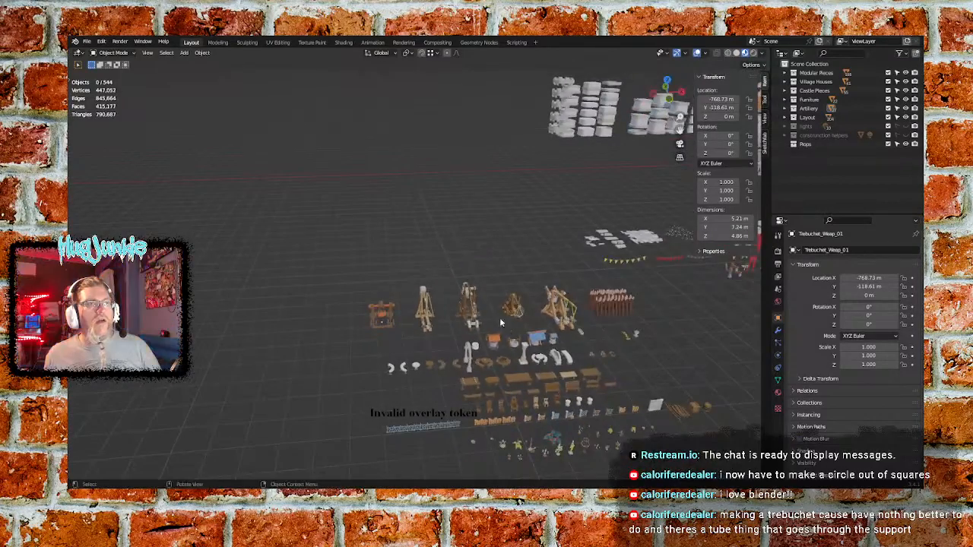
pyautogui.moveTo(500, 318)
pyautogui.mouseDown(button='middle')
pyautogui.moveTo(513, 319)
pyautogui.moveTo(507, 332)
pyautogui.mouseUp(button='middle')
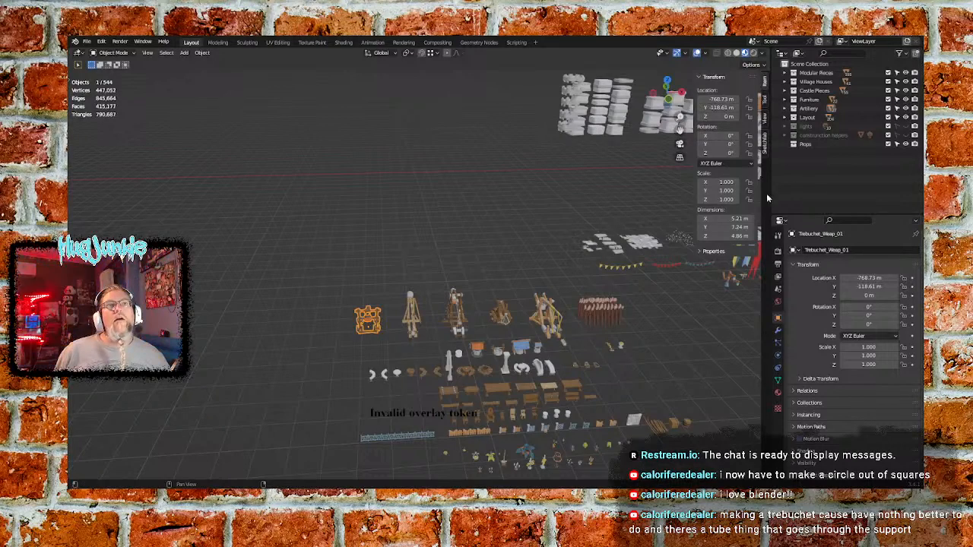
# Expand the Furniture collection and look through the objects listed in it
pyautogui.click(785, 102)
pyautogui.scroll(-8, 830, 140)
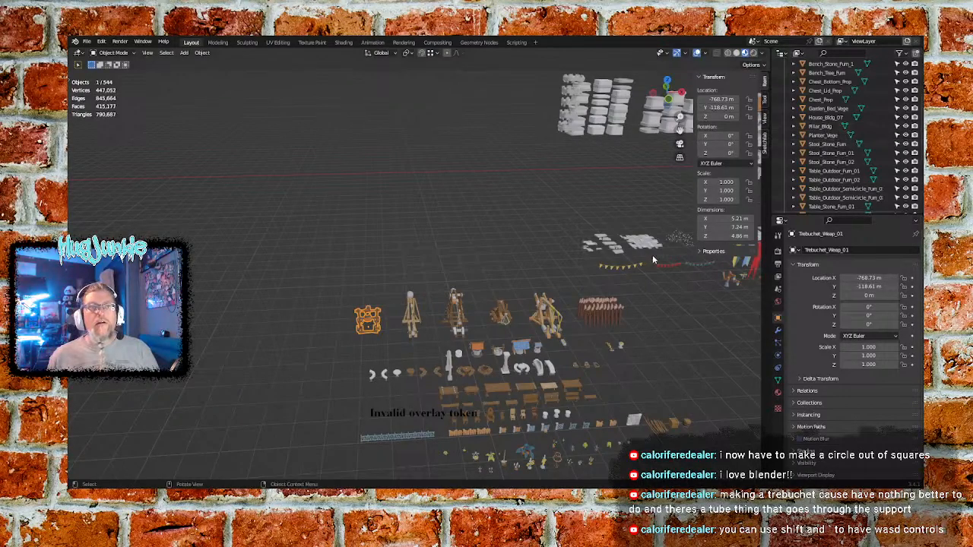
pyautogui.moveTo(652, 259); pyautogui.dragTo(567, 316, button='middle')
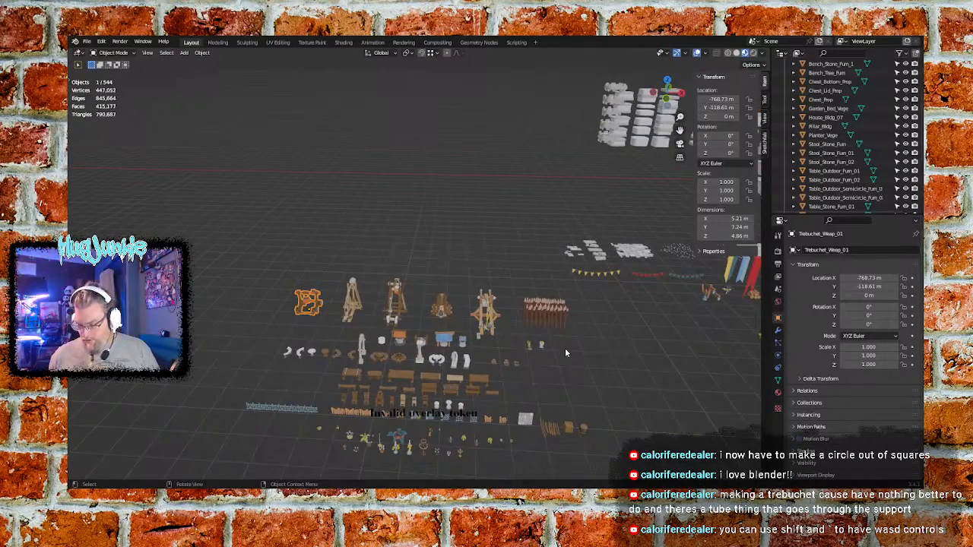
# Start walk navigation and test moving toward and away from the row of siege weapons
pyautogui.hotkey('shift', '`')
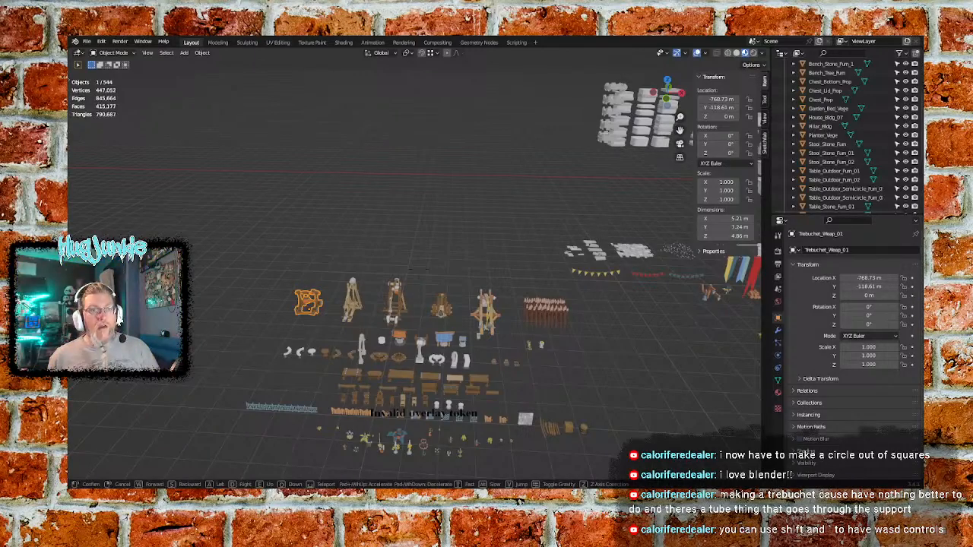
pyautogui.press('w')
pyautogui.press('a')
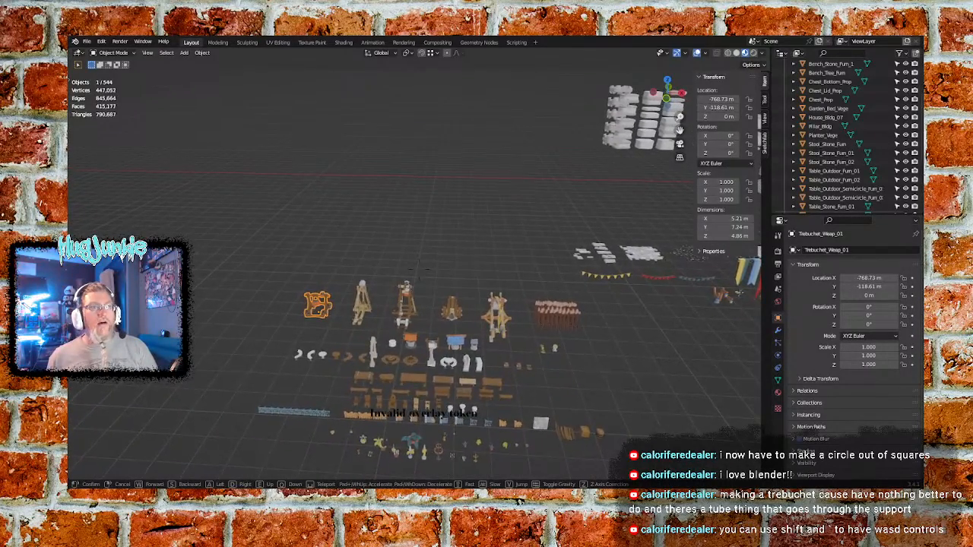
pyautogui.press('w')
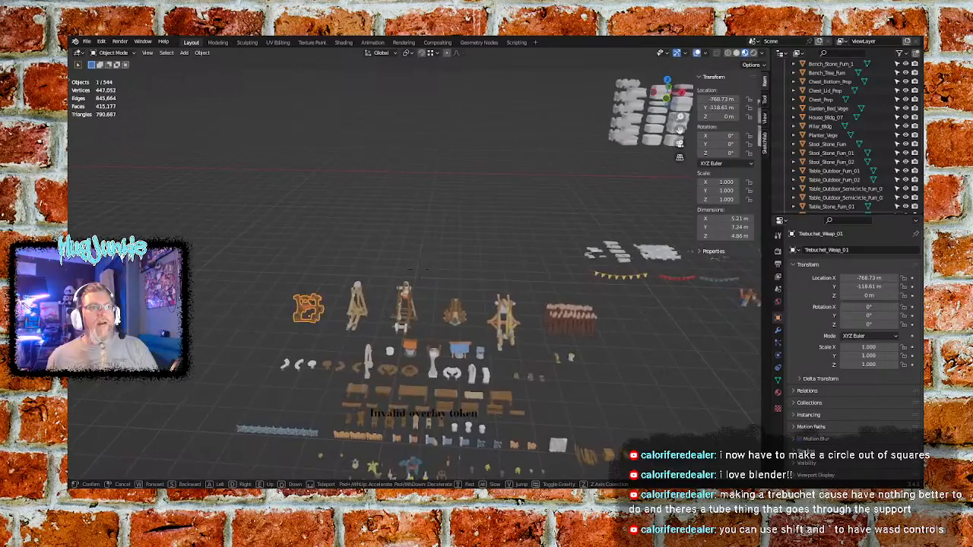
pyautogui.press('w')
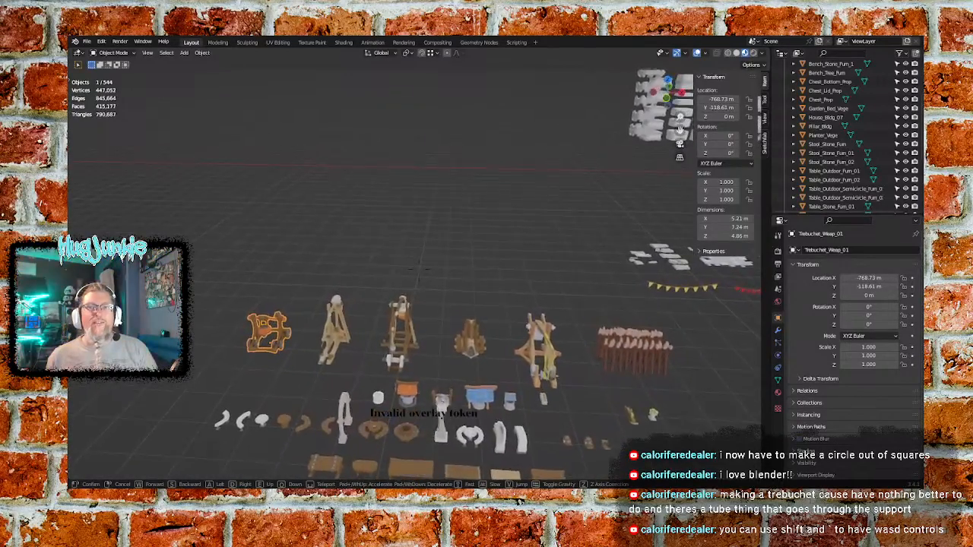
pyautogui.press('w')
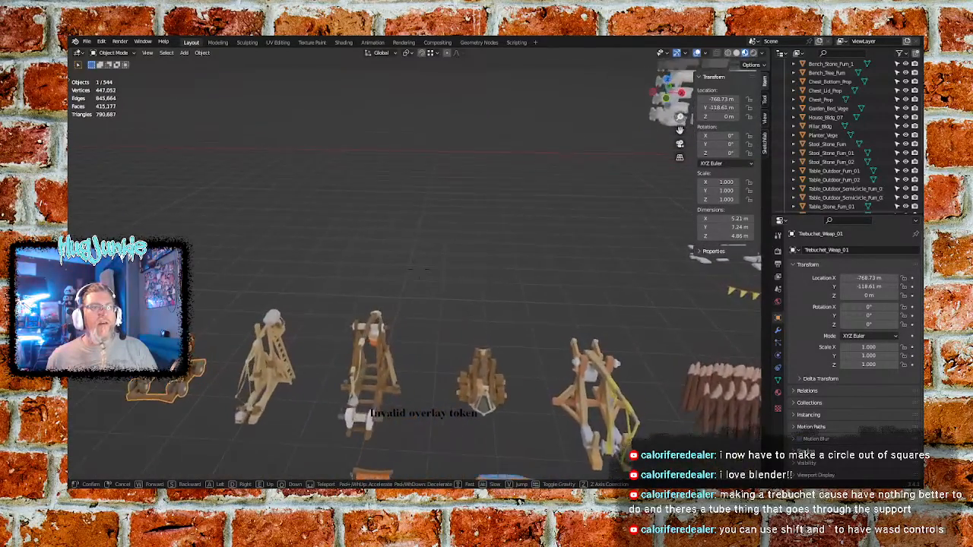
pyautogui.press('s')
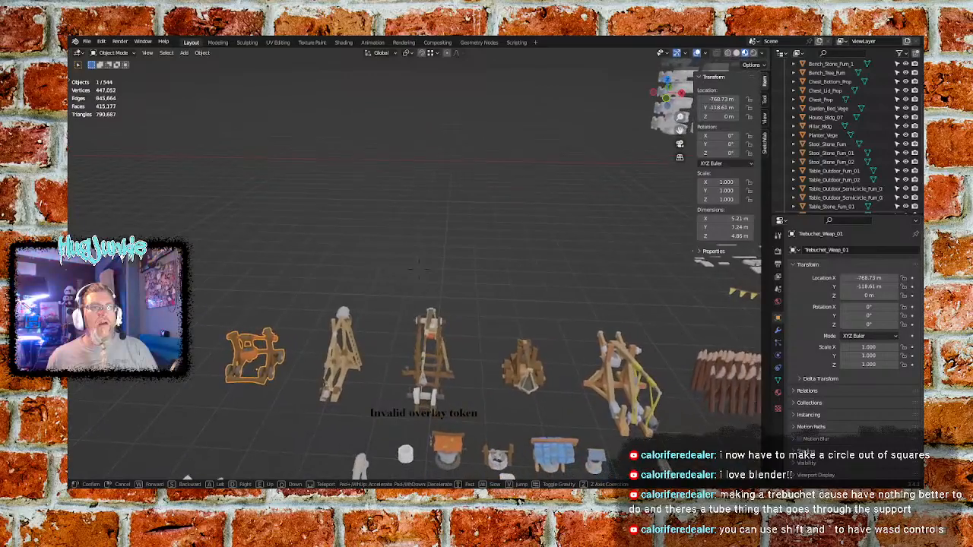
pyautogui.press('s')
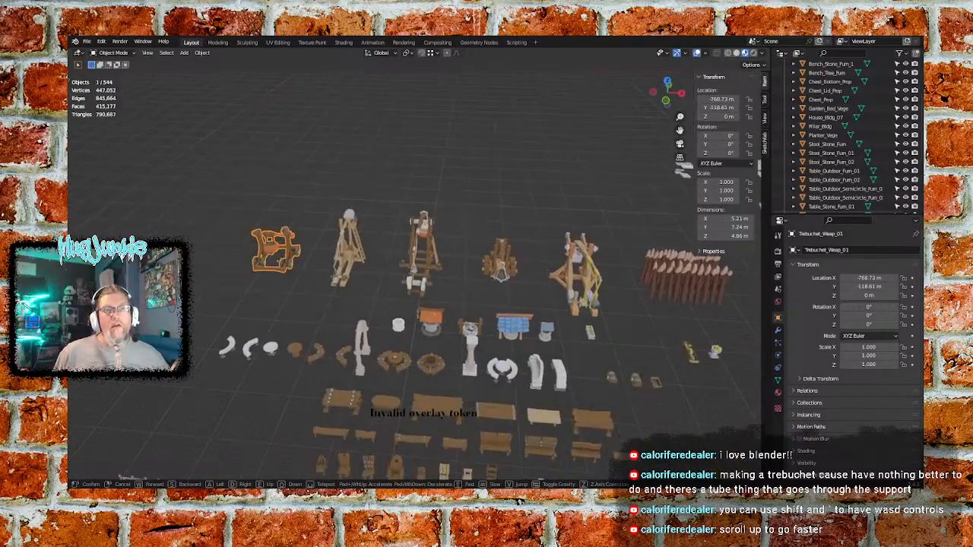
# Walk up to the tall trebuchet with the ladder, and back over the tables and benches
pyautogui.press('w')
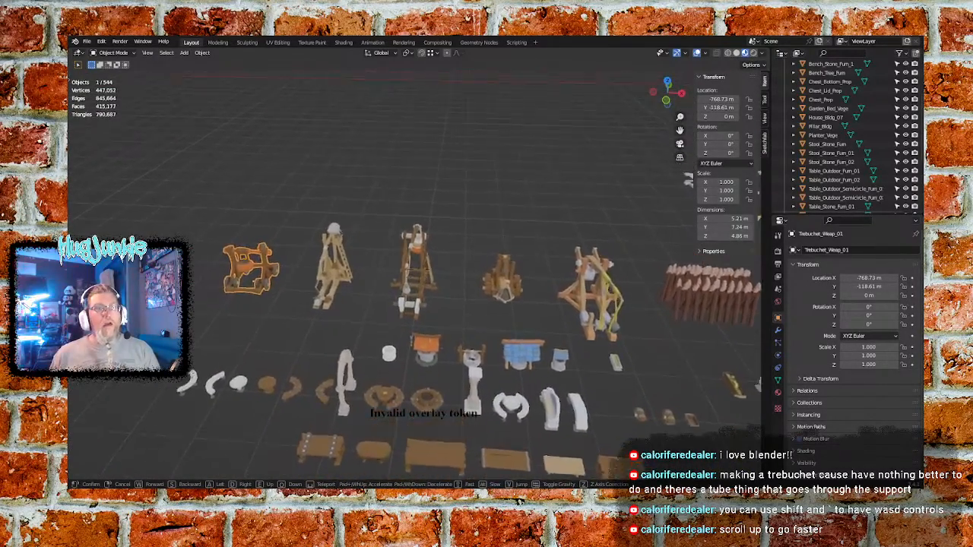
pyautogui.press('w')
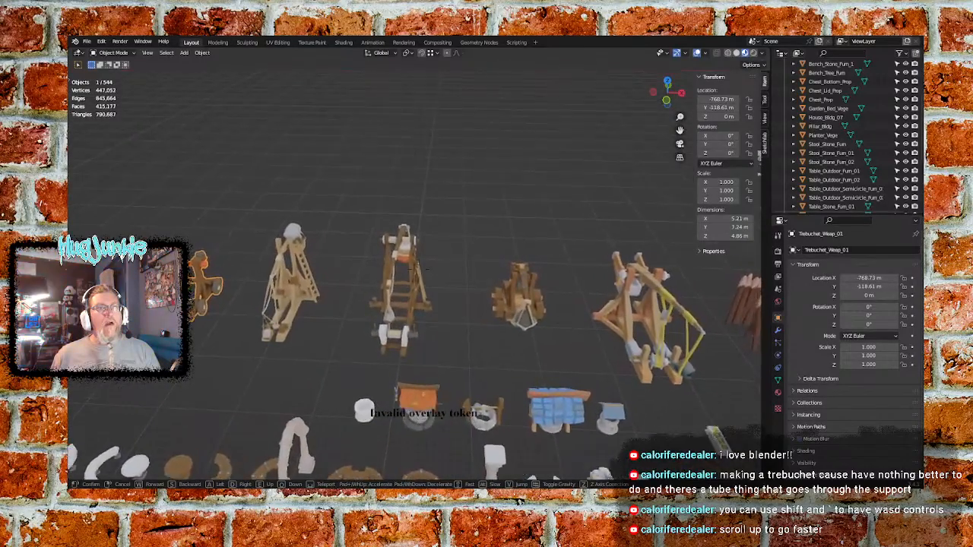
pyautogui.press('w')
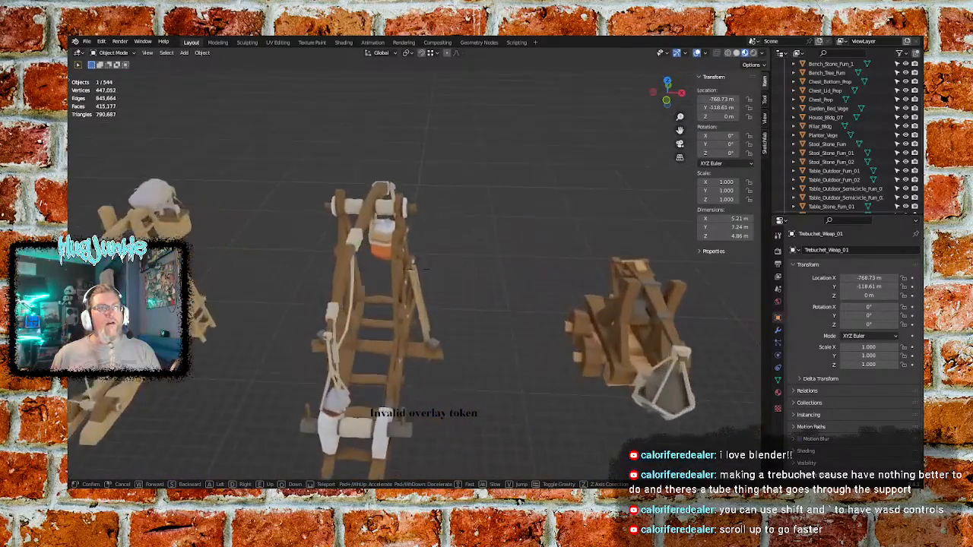
pyautogui.press('s')
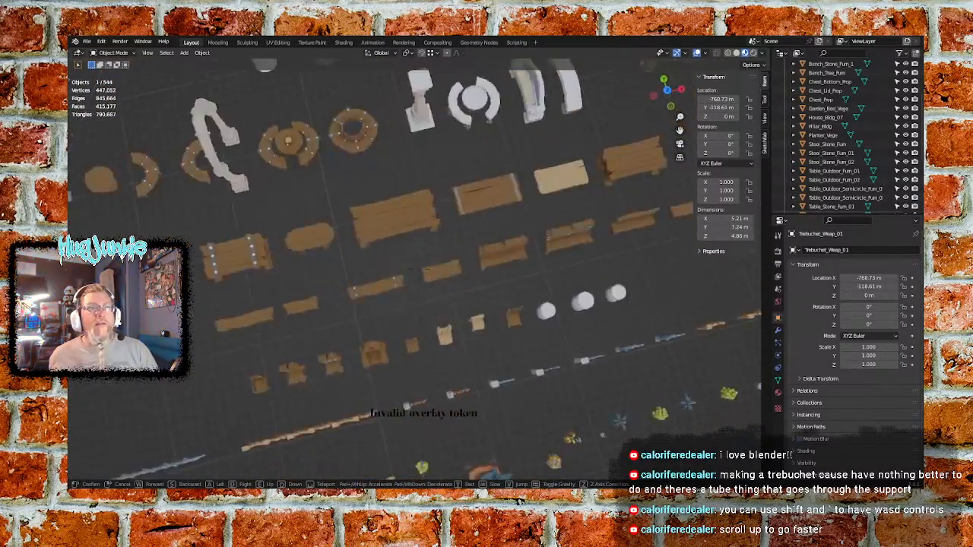
pyautogui.press('w')
pyautogui.press('s')
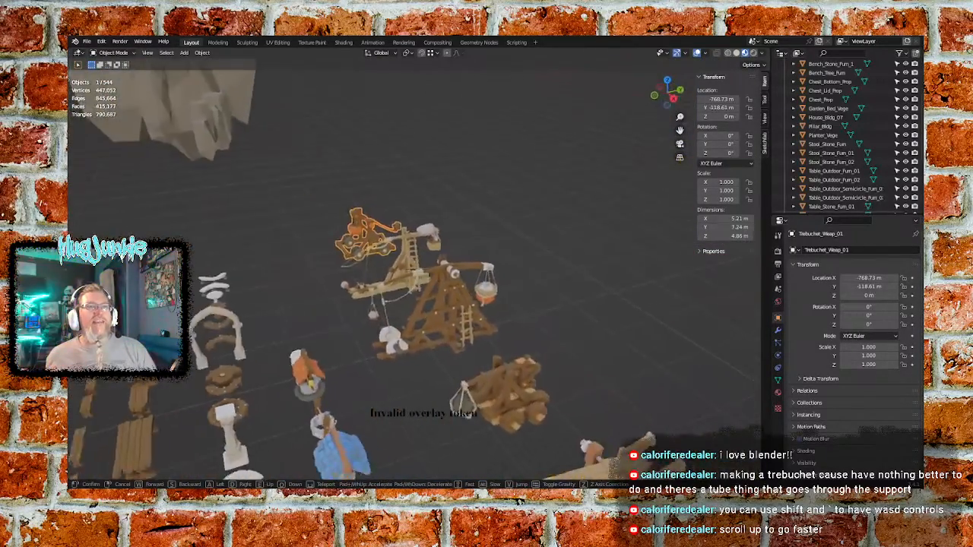
# Walk around the props and siege weapons to reach the selected small wheeled trebuchet
pyautogui.press('w')
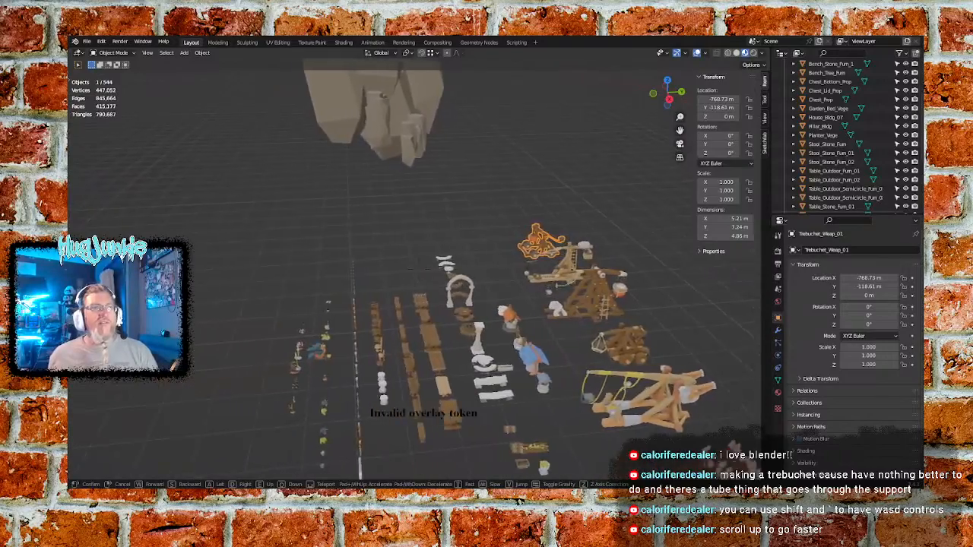
pyautogui.press('w')
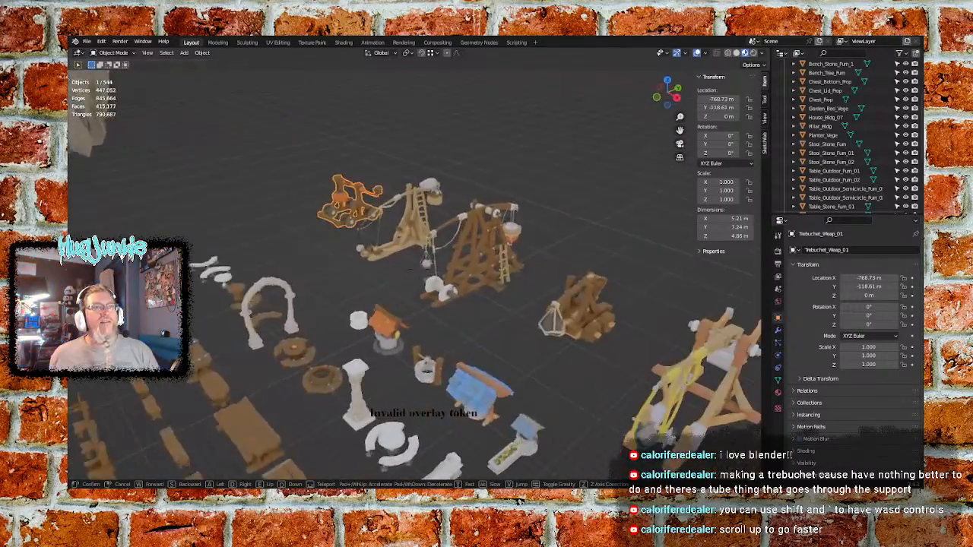
pyautogui.press('a')
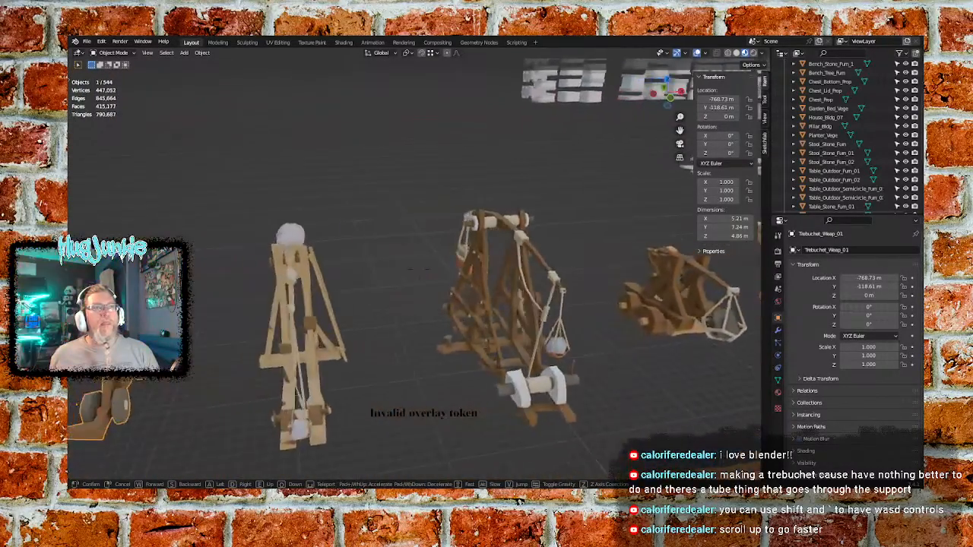
pyautogui.press('w')
pyautogui.press('w')
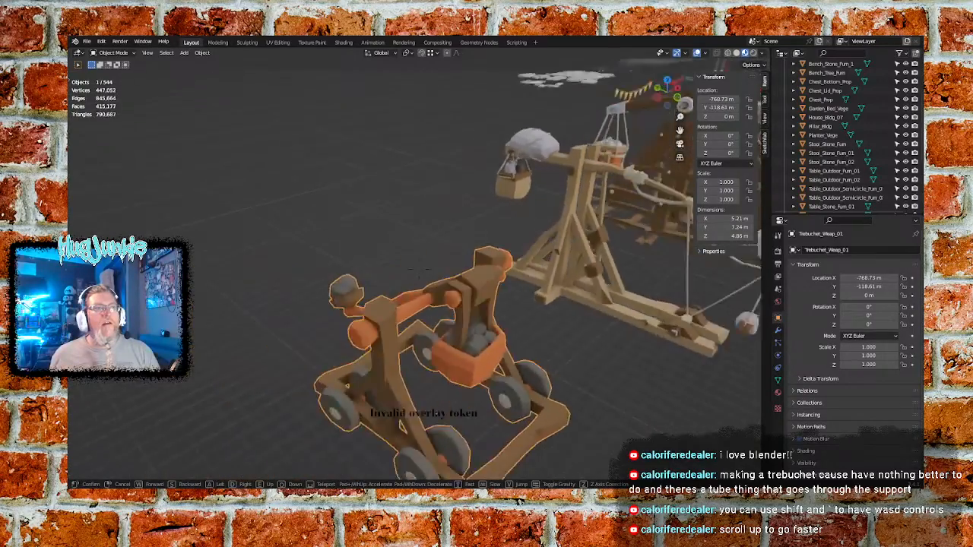
pyautogui.press('s')
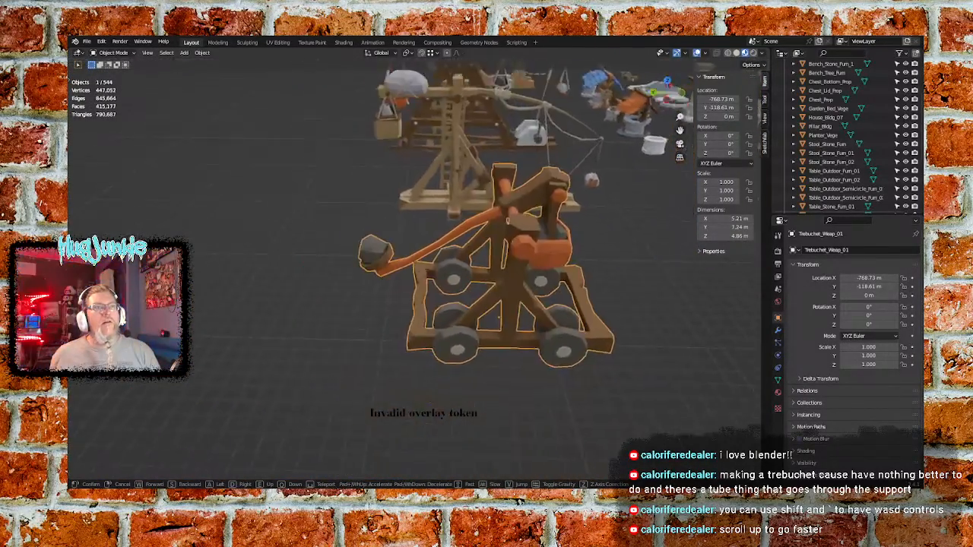
# Inspect the wheeled trebuchet's throwing arm, counterweight bucket and wheeled frame up close
pyautogui.press('w')
pyautogui.press('a')
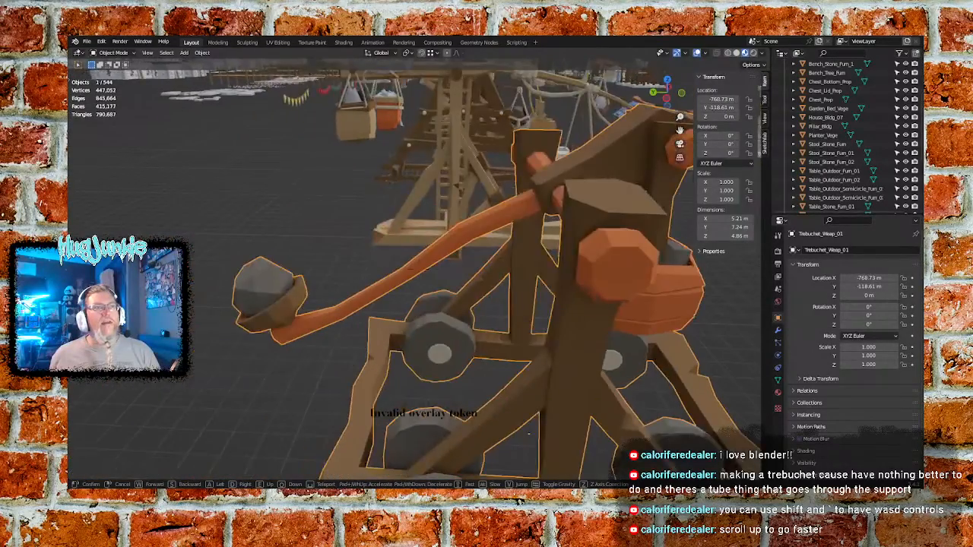
pyautogui.press('s')
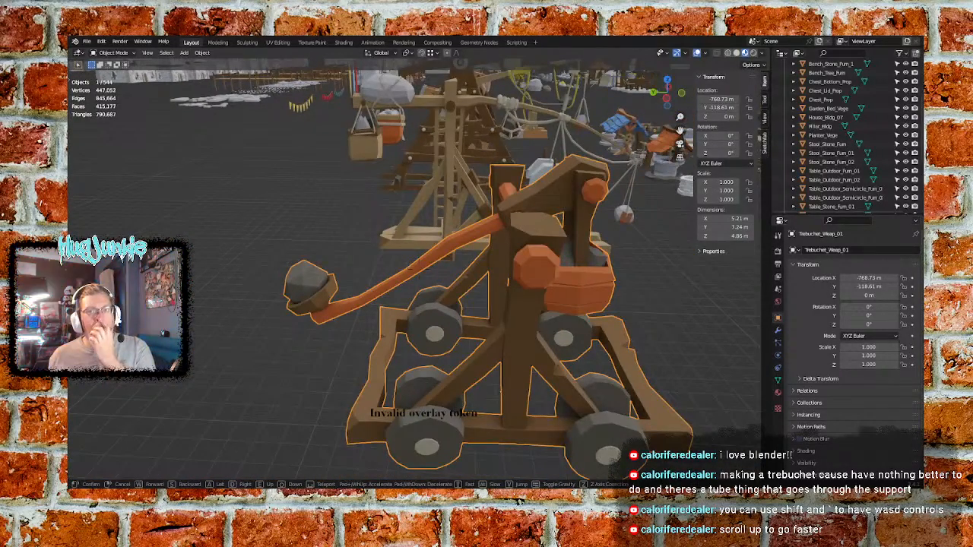
pyautogui.press('w')
pyautogui.press('s')
pyautogui.press('d')
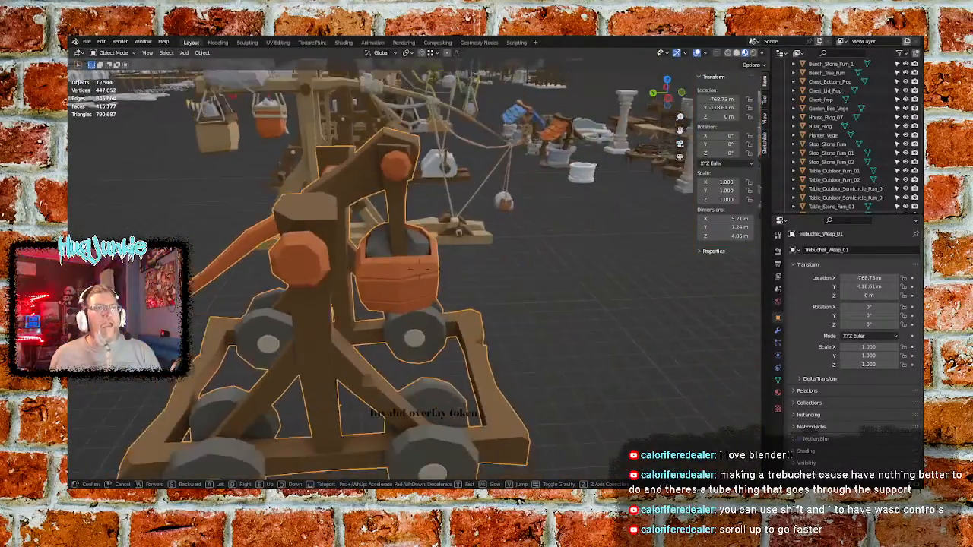
# Walk past the ladder trebuchet and the dark-framed trebuchet toward the four-wheeled wooden catapult
pyautogui.press('s')
pyautogui.press('w')
pyautogui.press('d')
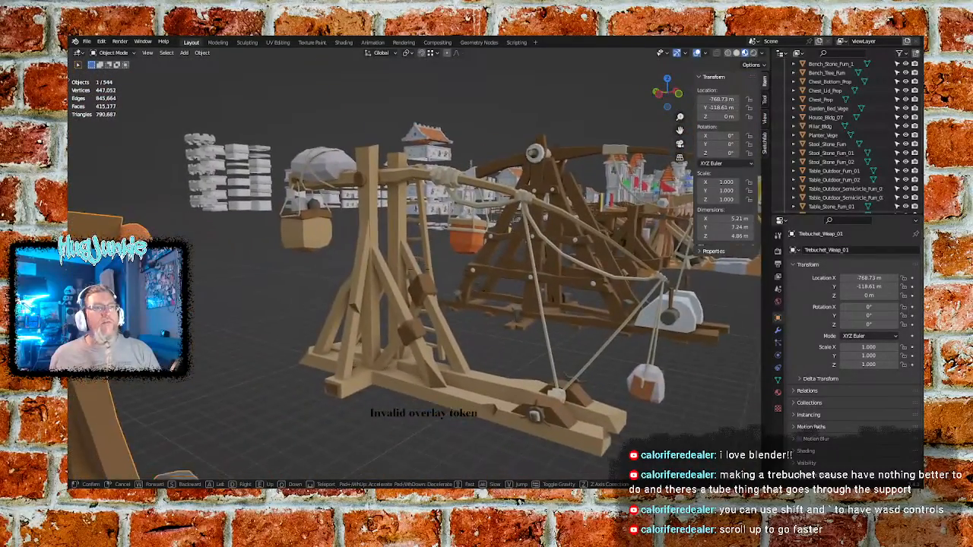
pyautogui.press('s')
pyautogui.press('s')
pyautogui.press('d')
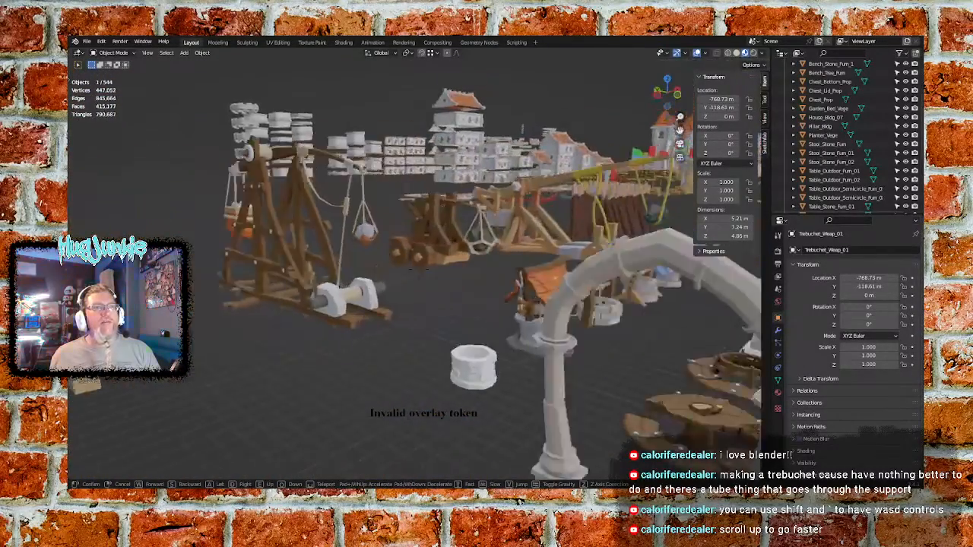
pyautogui.press('w')
pyautogui.press('w')
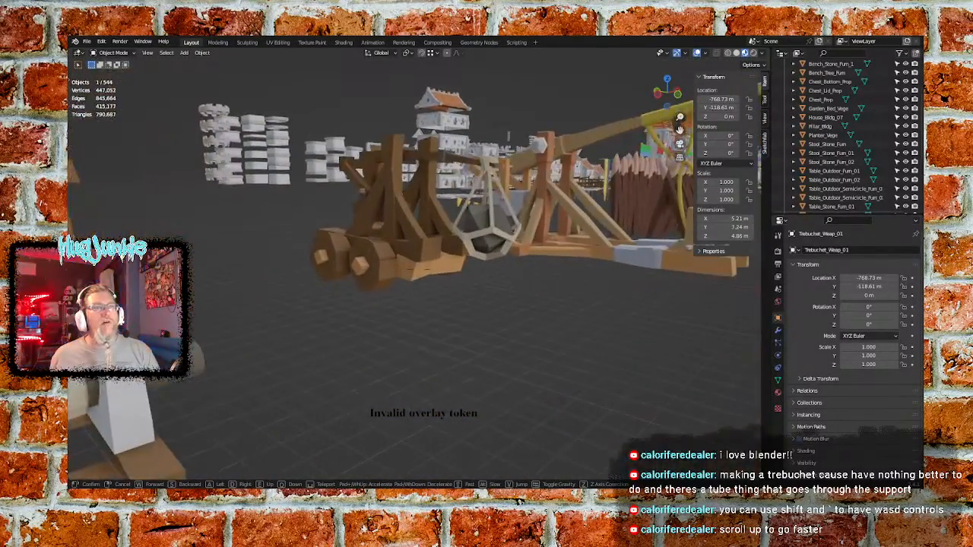
# Inspect the four-wheeled wooden catapult up close, including its frame, wheels and caged stone sling
pyautogui.press('e')
pyautogui.press('q')
pyautogui.press('w')
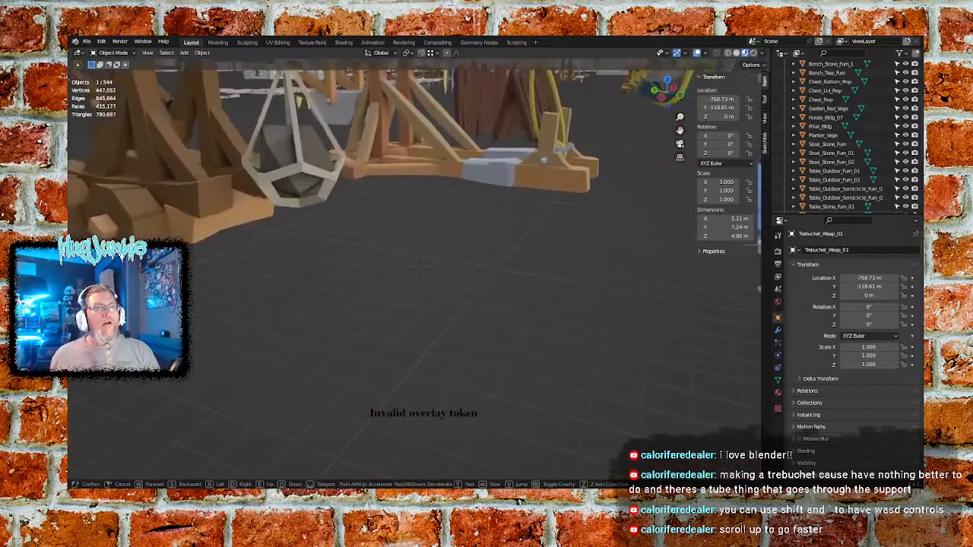
pyautogui.press('s')
pyautogui.press('e')
pyautogui.press('a')
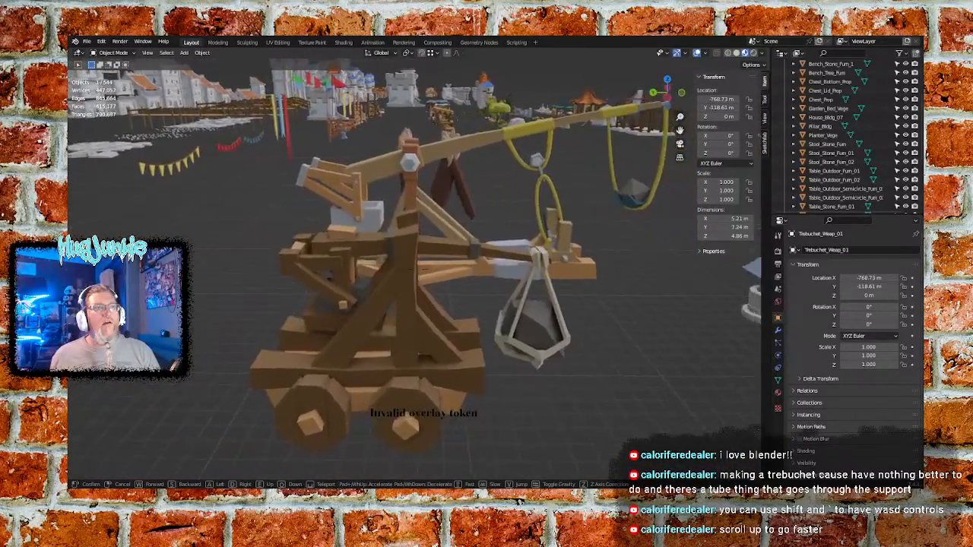
pyautogui.press('w')
pyautogui.press('s')
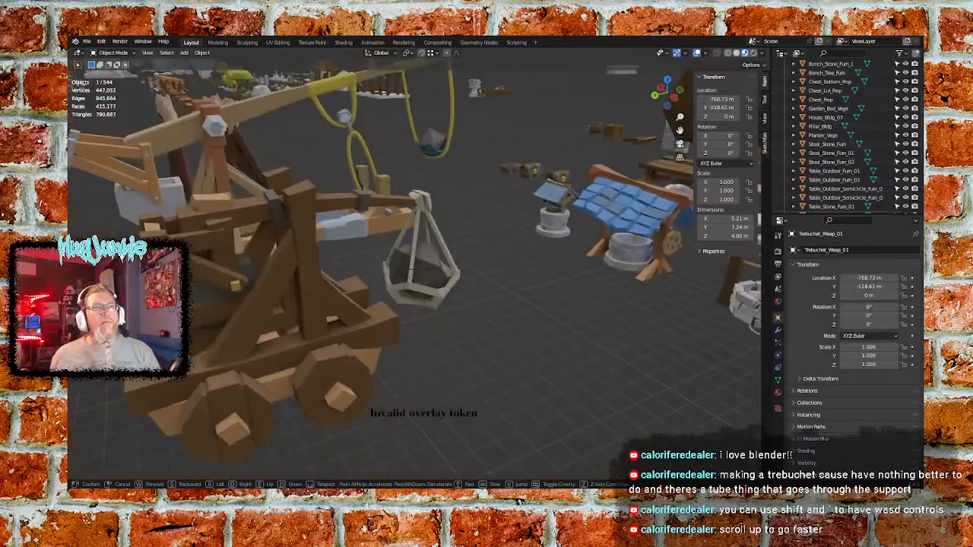
pyautogui.press('a')
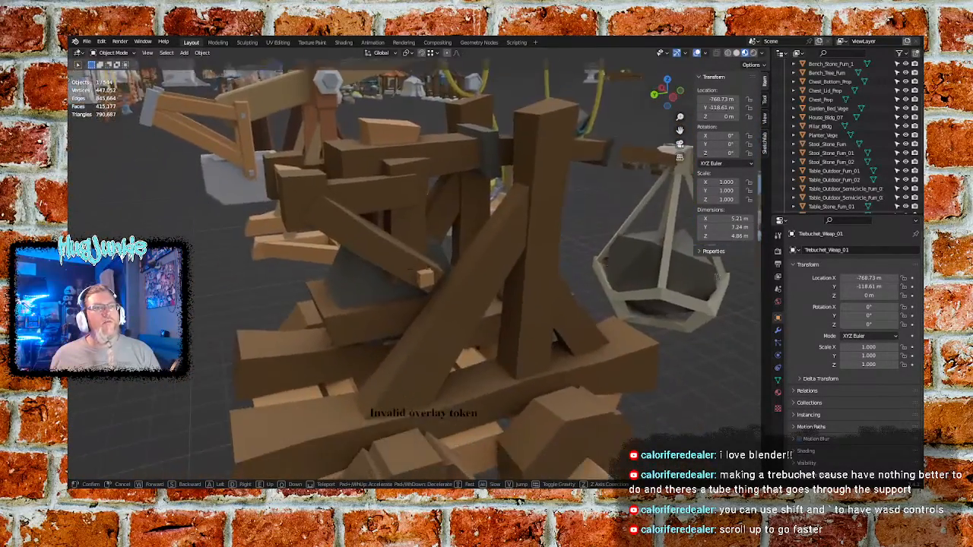
pyautogui.press('a')
pyautogui.press('w')
pyautogui.press('d')
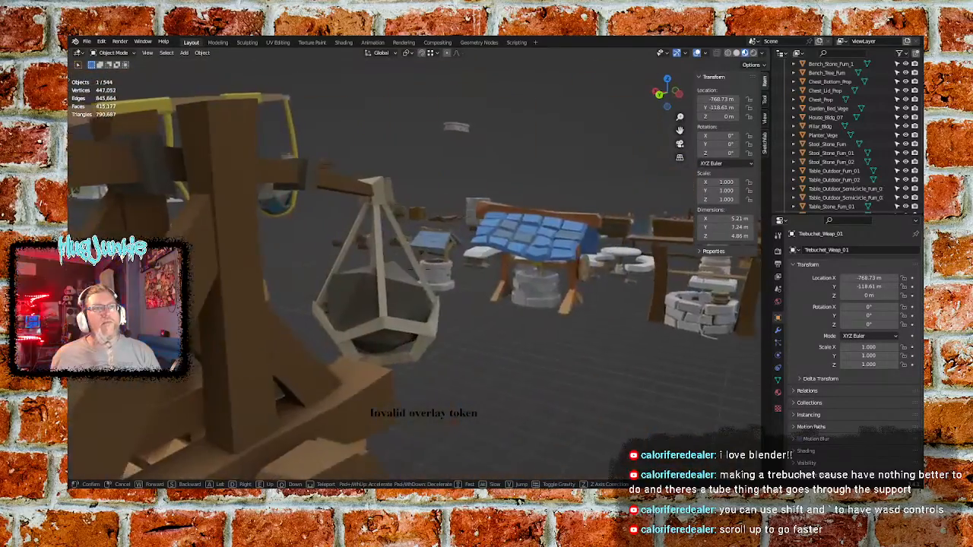
pyautogui.press('d')
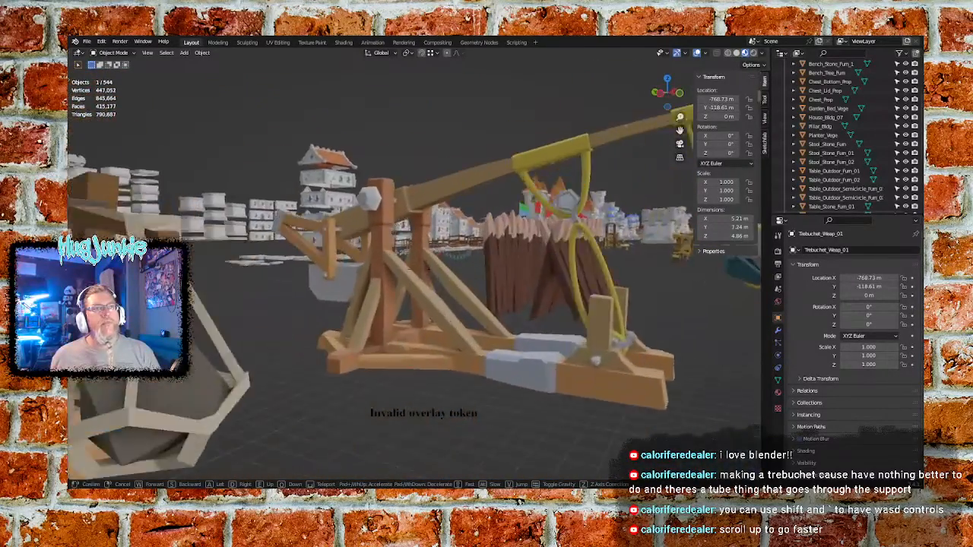
# Walk along the trebuchet with yellow ropes to examine its slings, frame and the spiked palisades behind it
pyautogui.press('w')
pyautogui.press('d')
pyautogui.press('s')
pyautogui.press('w')
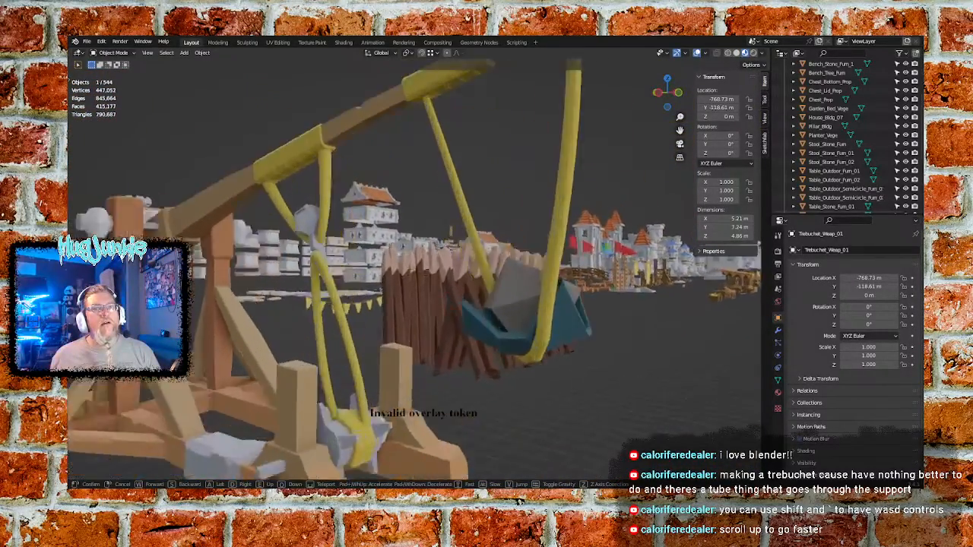
pyautogui.press('d')
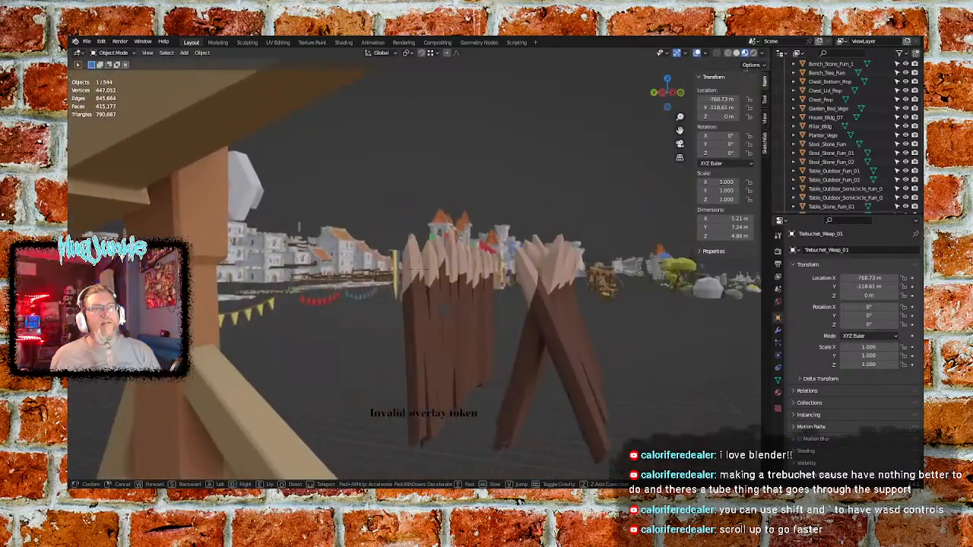
pyautogui.press('w')
pyautogui.press('a')
pyautogui.press('s')
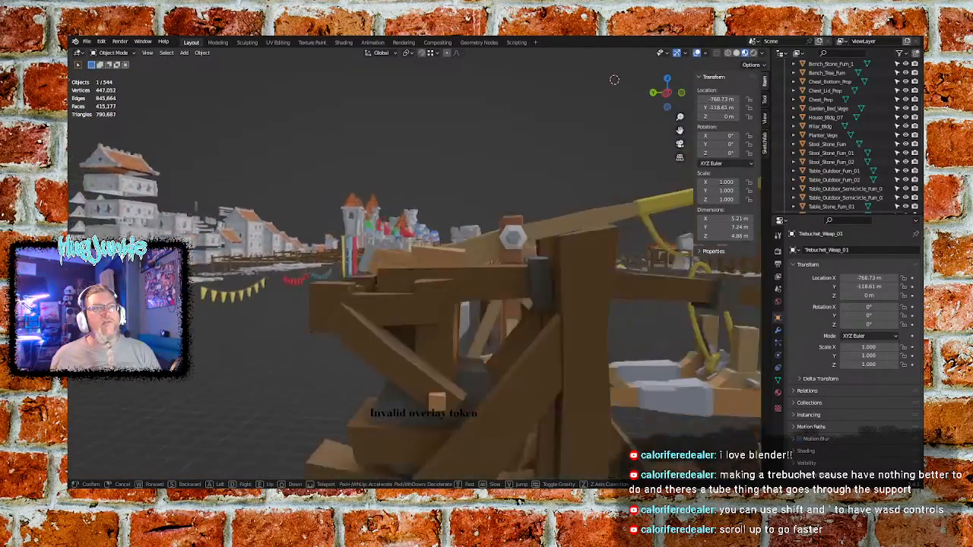
# Walk back along the row of siege weapons to the selected small wheeled trebuchet
pyautogui.press('s')
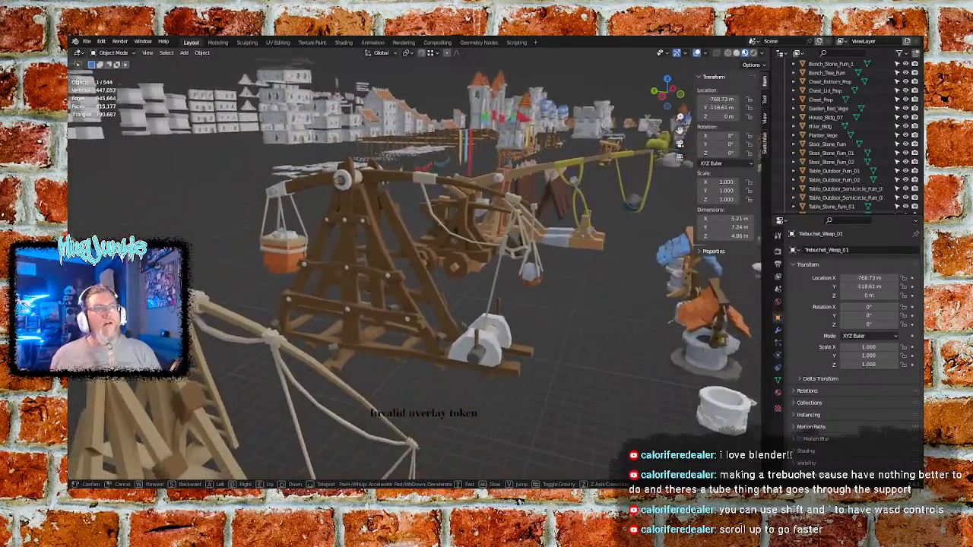
pyautogui.press('s')
pyautogui.press('a')
pyautogui.press('w')
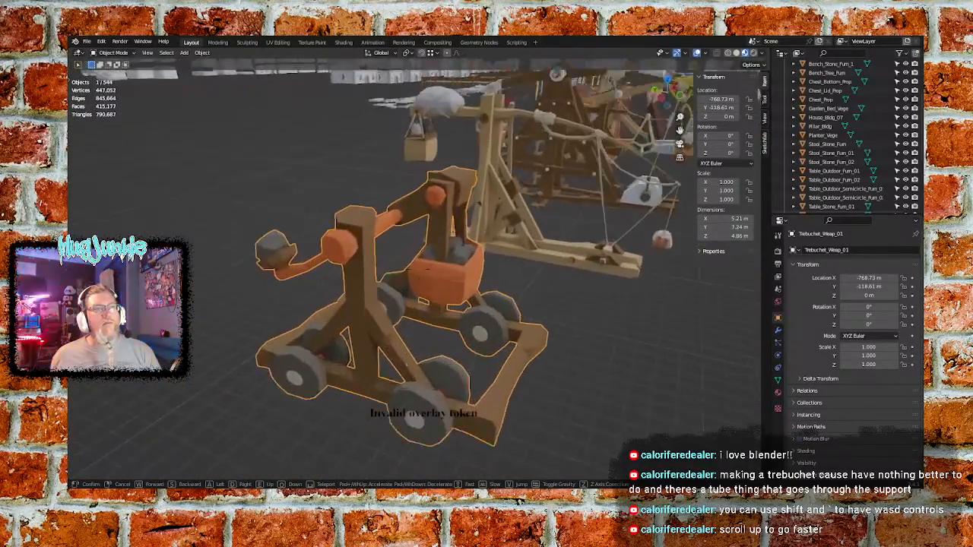
pyautogui.press('w')
pyautogui.press('a')
pyautogui.press('w')
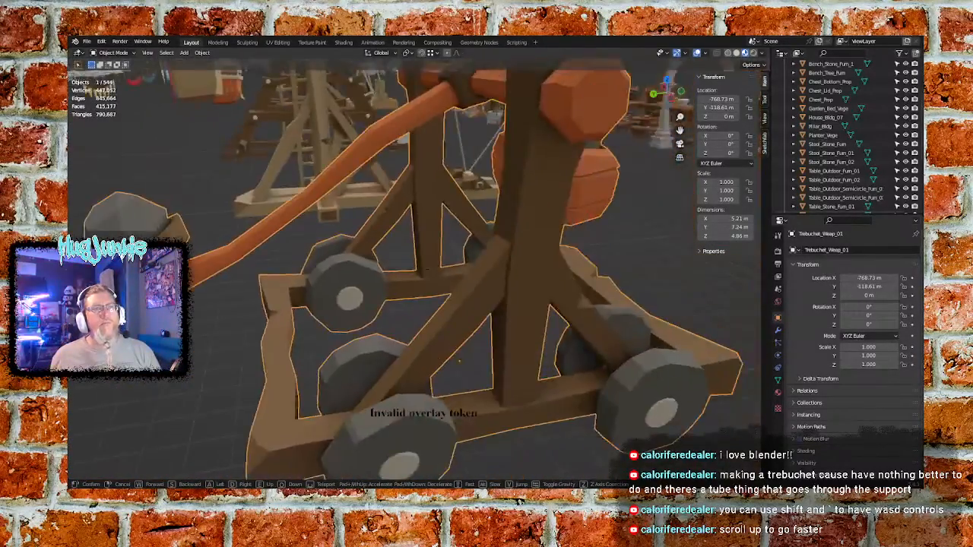
# Circle the selected wheeled trebuchet to examine its throwing arm, axle and wheeled base
pyautogui.press('s')
pyautogui.press('a')
pyautogui.press('w')
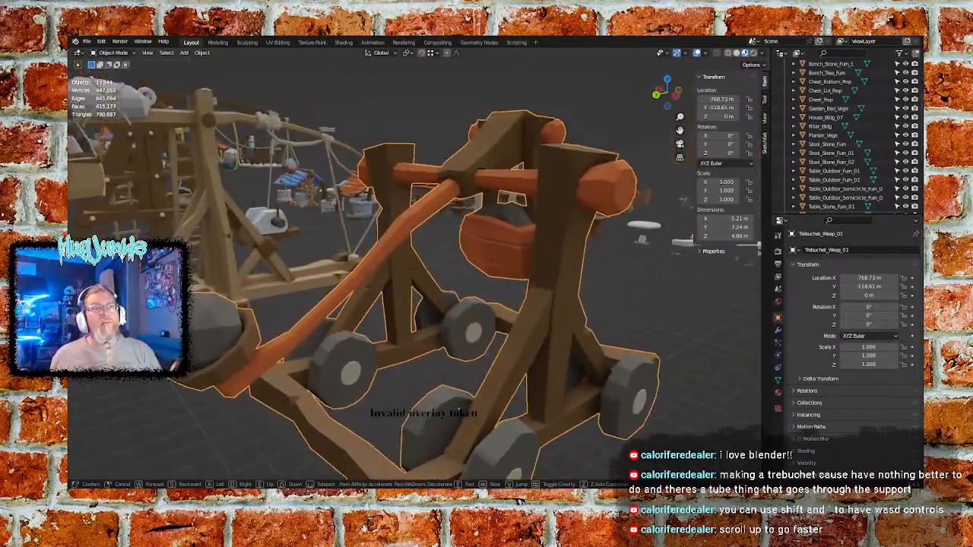
pyautogui.press('s')
pyautogui.press('w')
pyautogui.press('d')
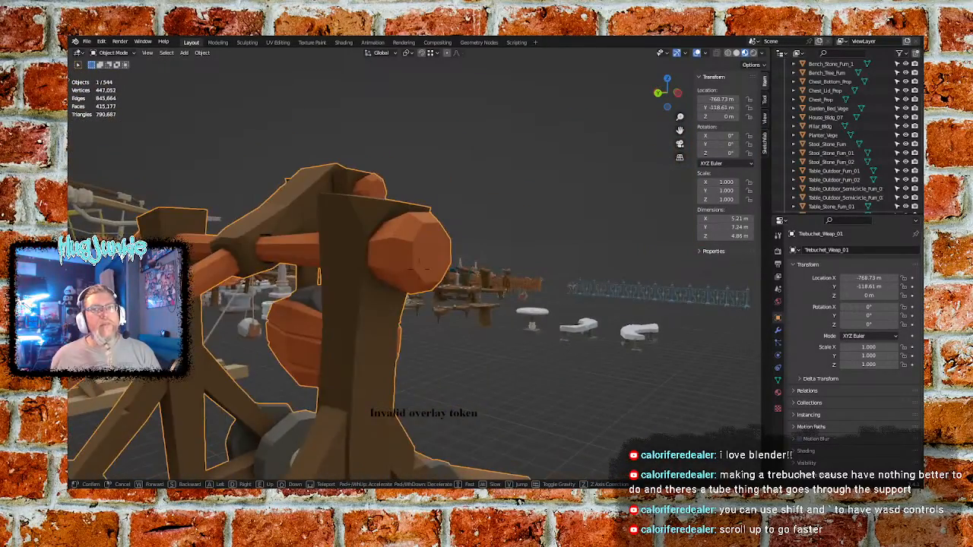
# View the selected trebuchet's axle and counterweight bucket from several distances, and end walk navigation there
pyautogui.press('w')
pyautogui.press('a')
pyautogui.press('s')
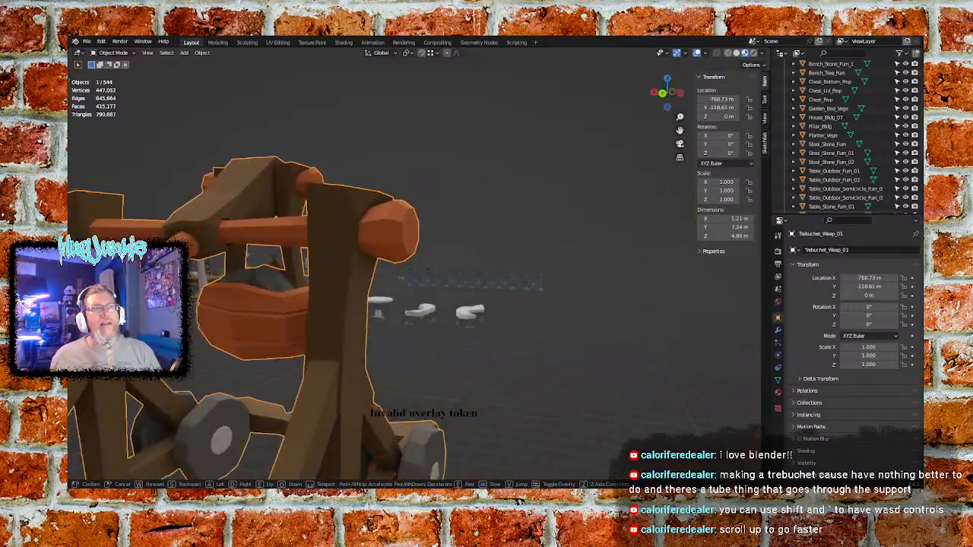
pyautogui.press('s')
pyautogui.press('w')
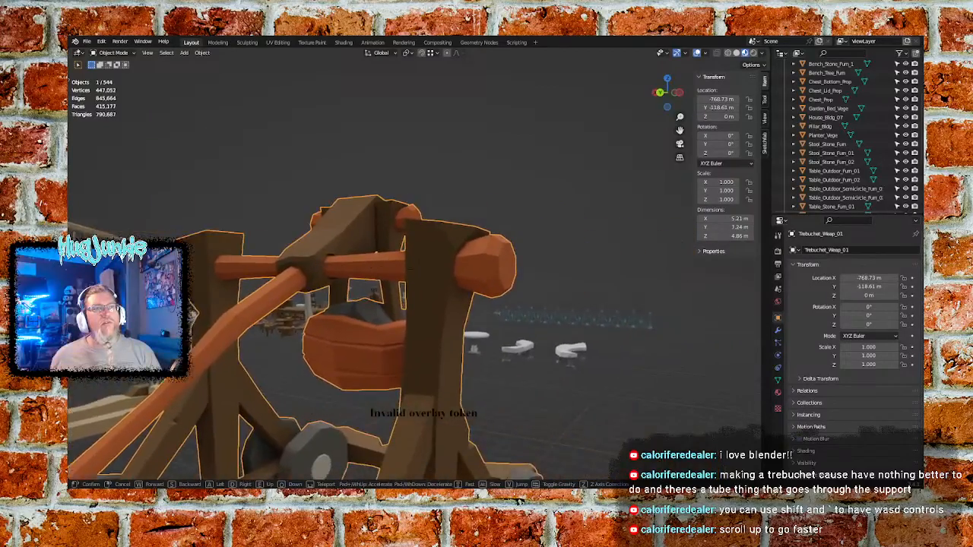
pyautogui.press('s')
pyautogui.press('w')
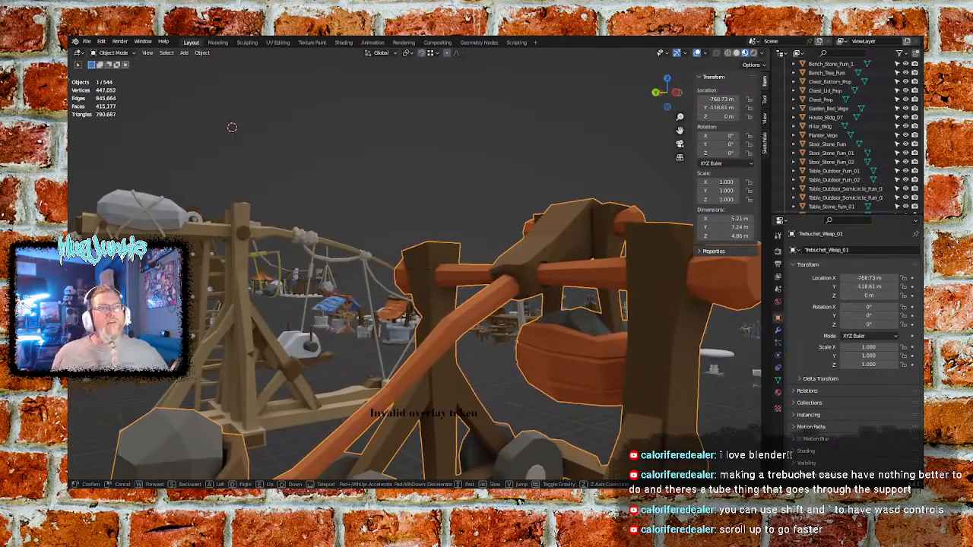
pyautogui.click(572, 353)
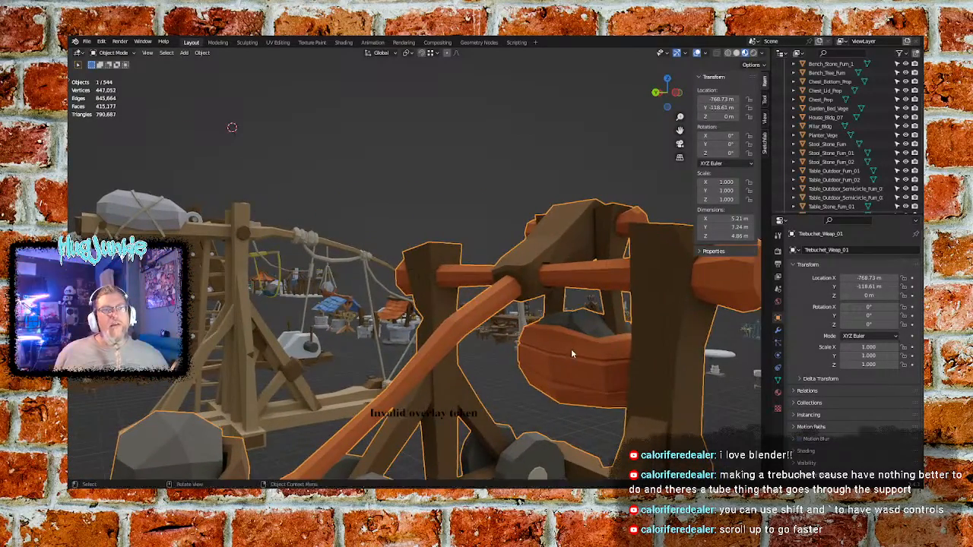
pyautogui.moveTo(573, 356); pyautogui.dragTo(588, 368, button='middle')
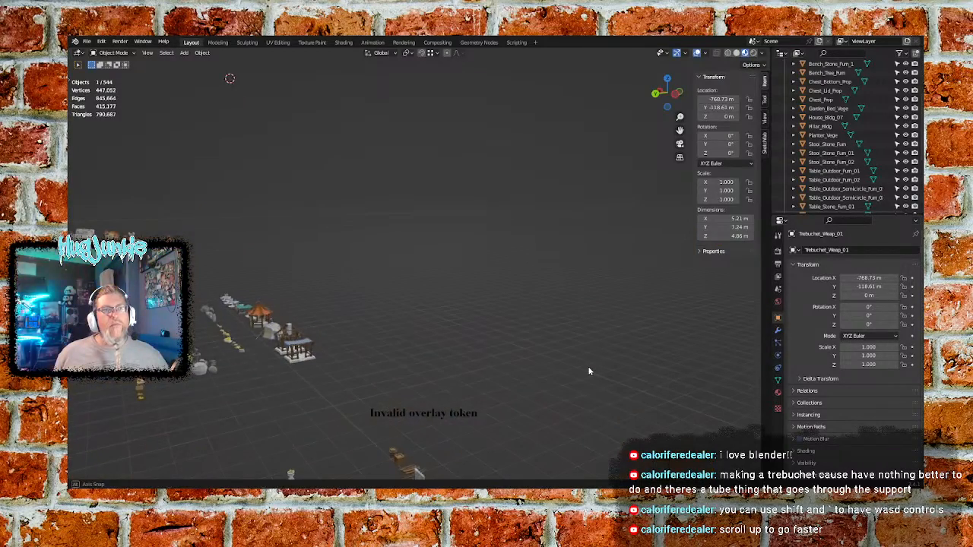
pyautogui.press('g')
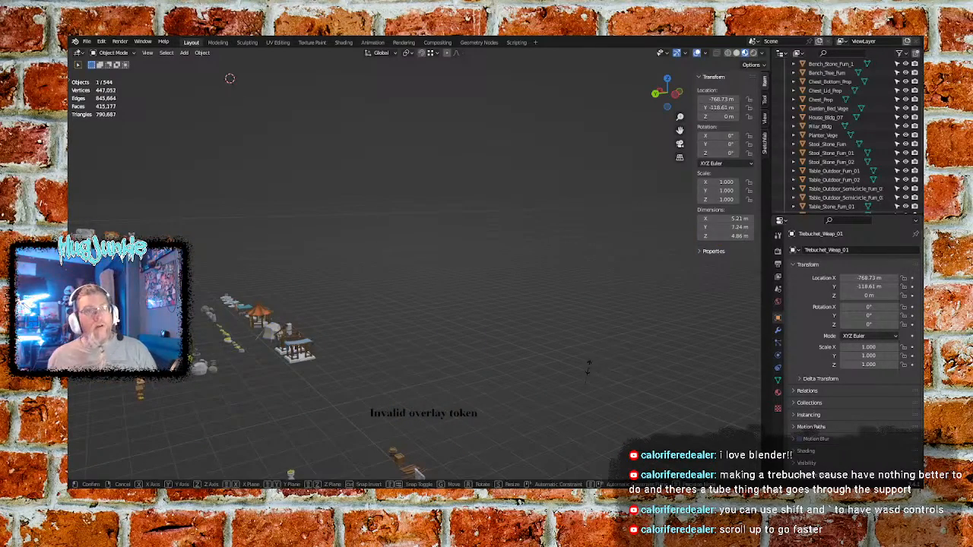
pyautogui.press('Escape')
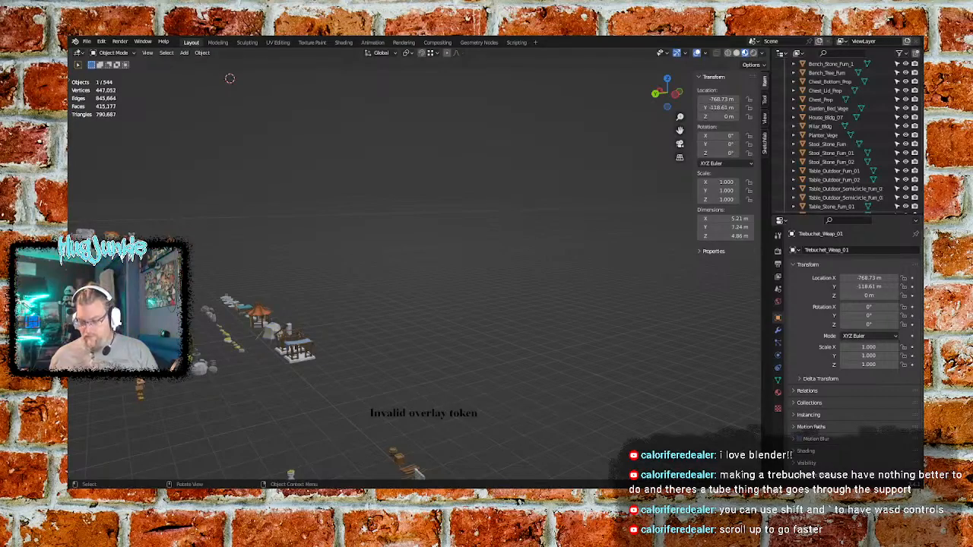
# Deselect every object in the scene
pyautogui.moveTo(504, 399); pyautogui.dragTo(395, 345, button='middle')
pyautogui.press('a')
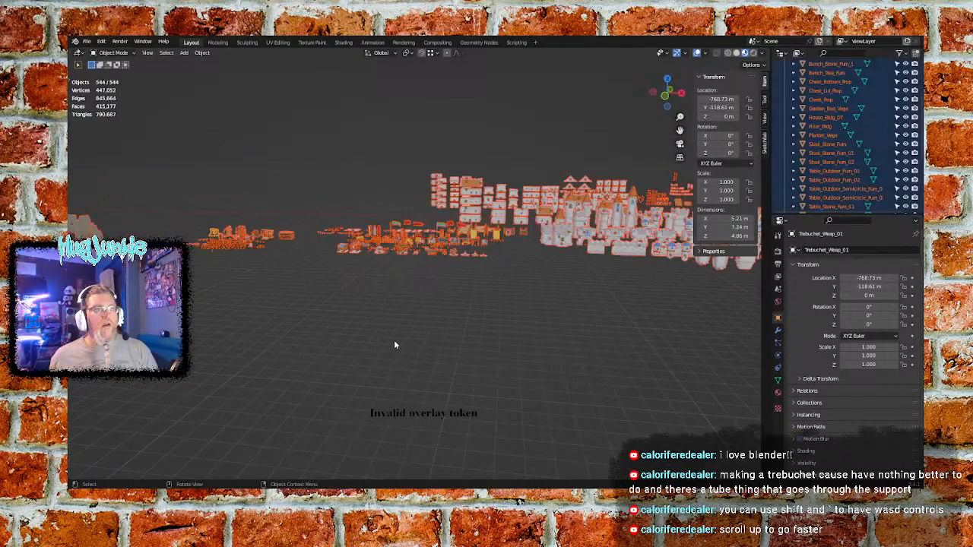
pyautogui.hotkey('alt', 'a')
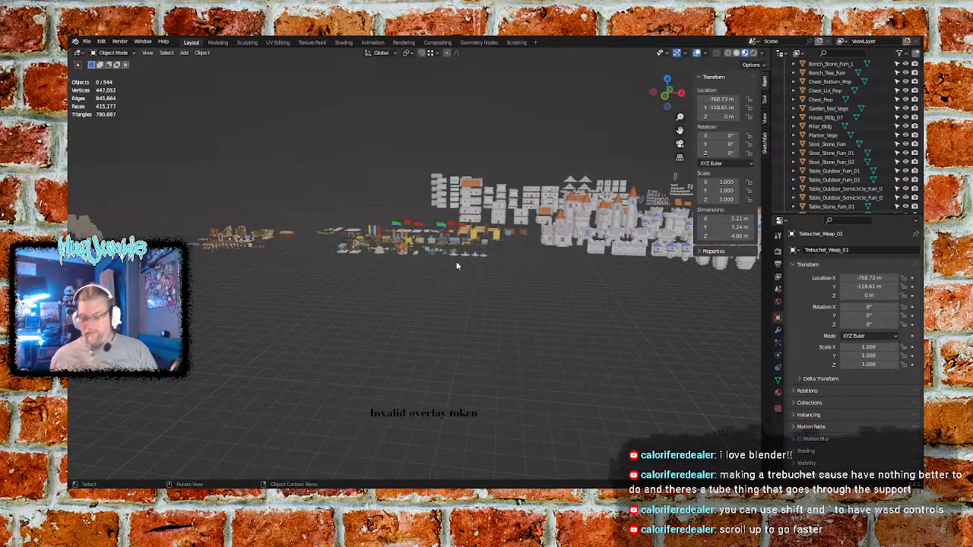
# Use walk navigation to reach an elevated overview of the siege weapons, wells and furniture
pyautogui.hotkey('shift', '`')
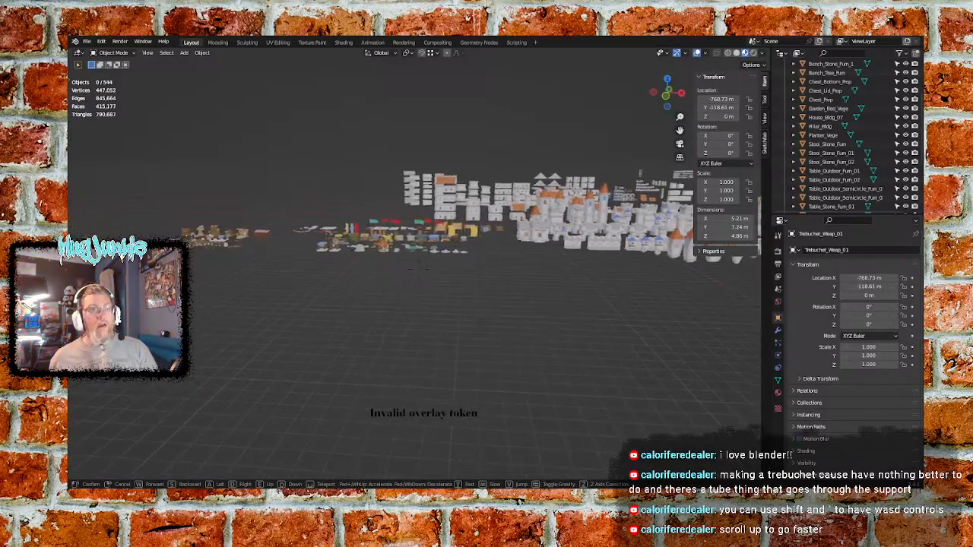
pyautogui.press('w')
pyautogui.press('w')
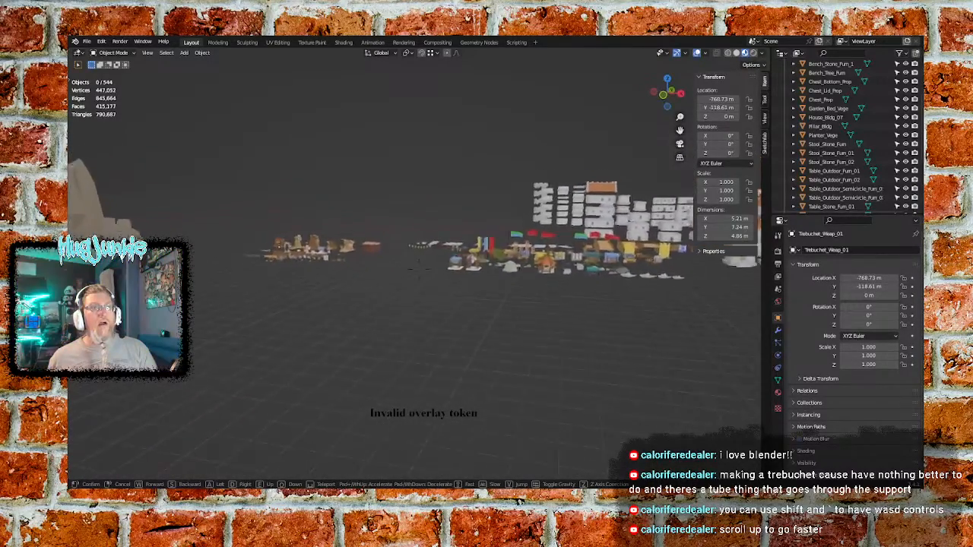
pyautogui.press('w')
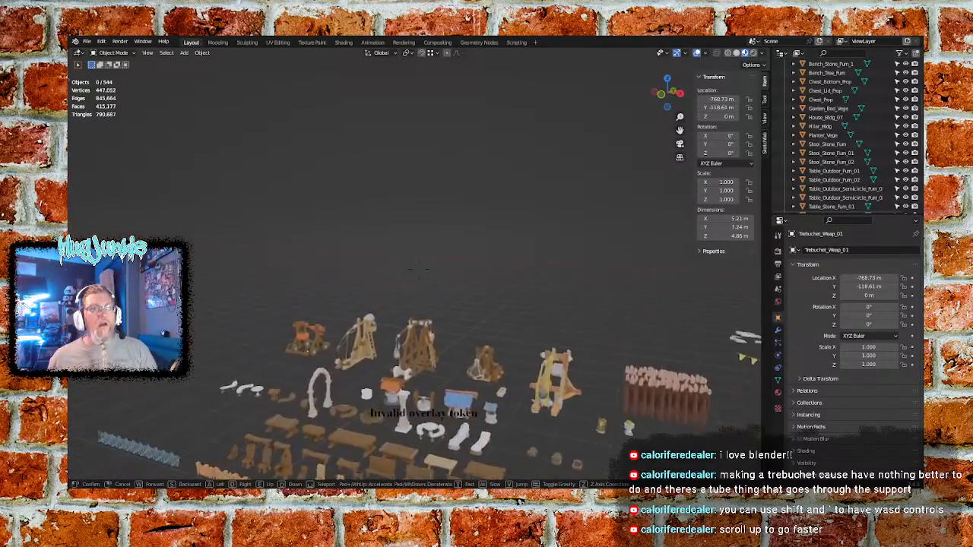
pyautogui.press('w')
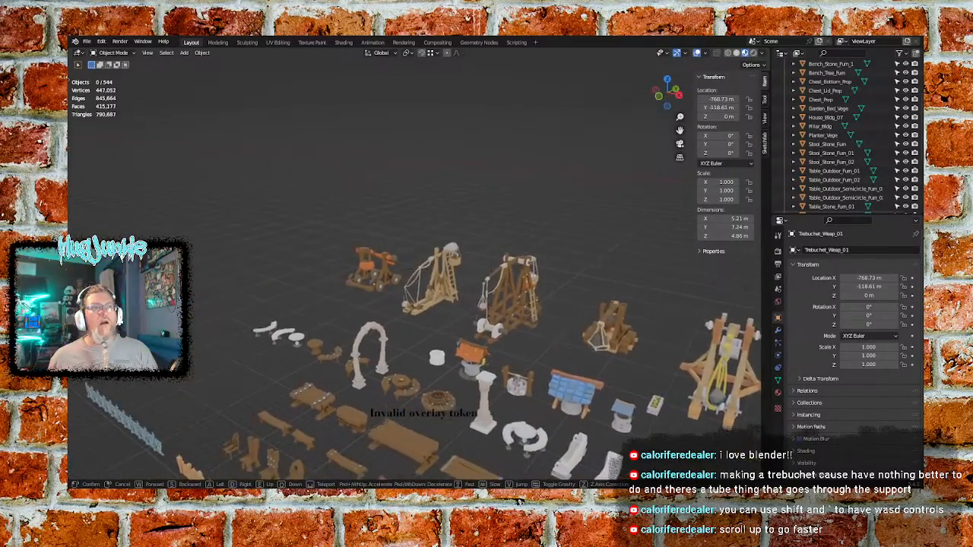
pyautogui.click(457, 265)
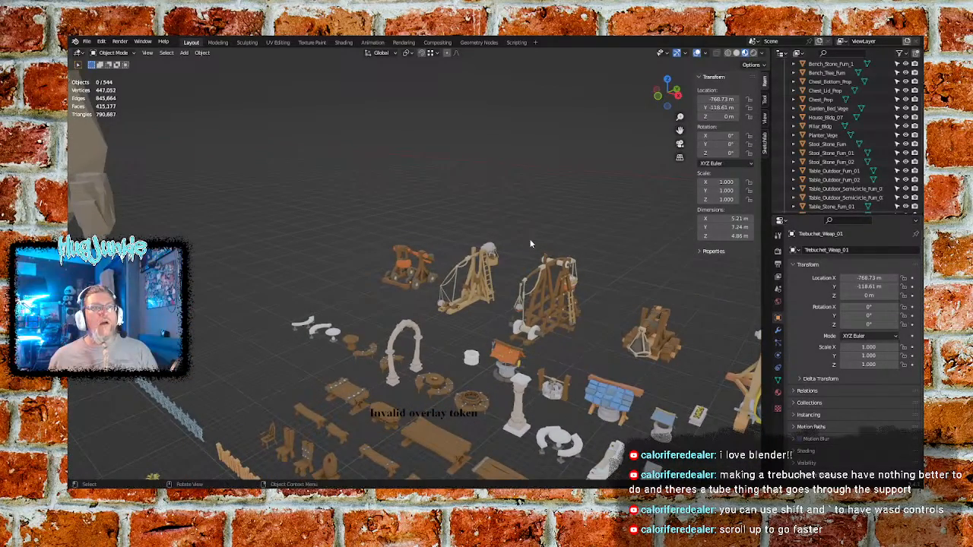
pyautogui.moveTo(584, 286); pyautogui.dragTo(533, 306, button='middle')
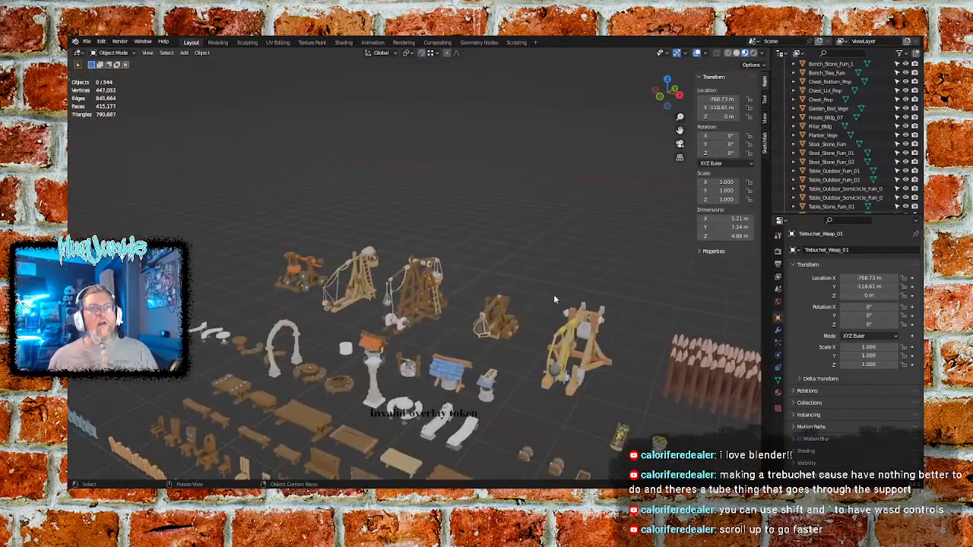
# Select Trebuchet_Weap_01 through Trebuchet_Weap_05 one after another to identify each siege weapon, ending on the object Table_Stone_Semicircle_Furn_02
pyautogui.scroll(-5, 776, 187)
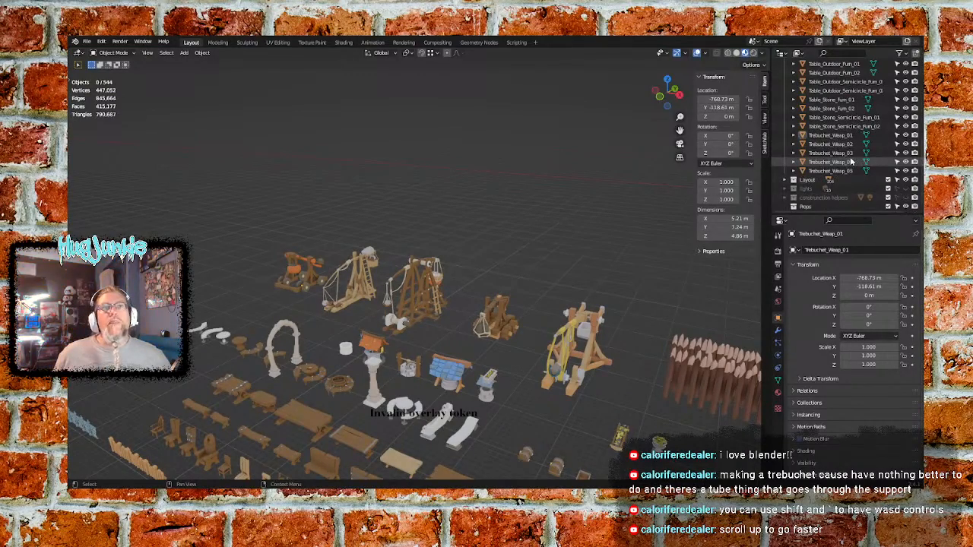
pyautogui.click(844, 136)
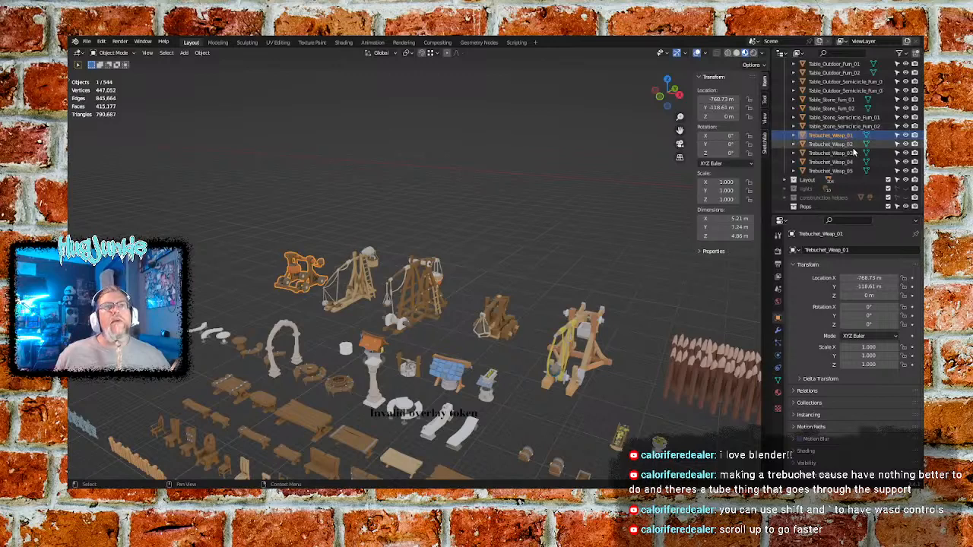
pyautogui.click(847, 146)
pyautogui.click(846, 153)
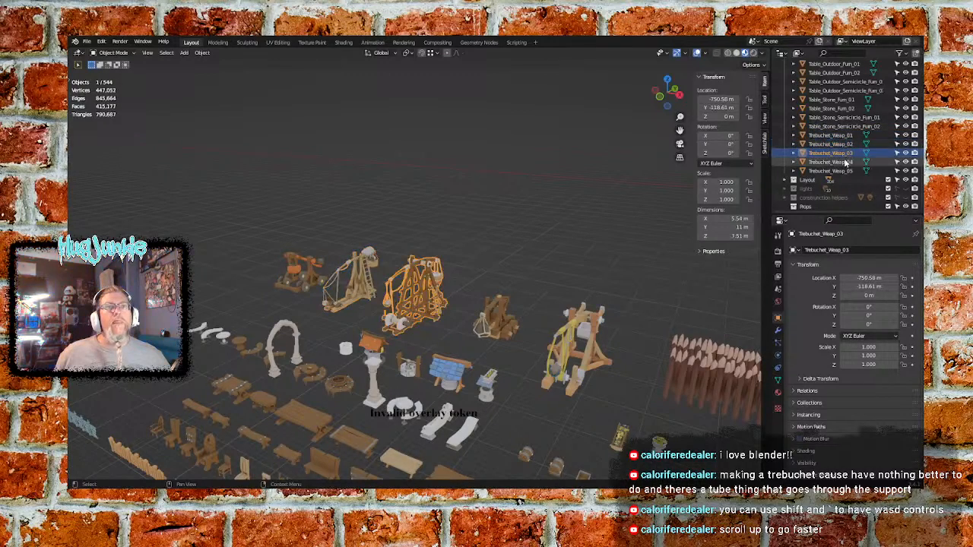
pyautogui.click(844, 162)
pyautogui.click(840, 170)
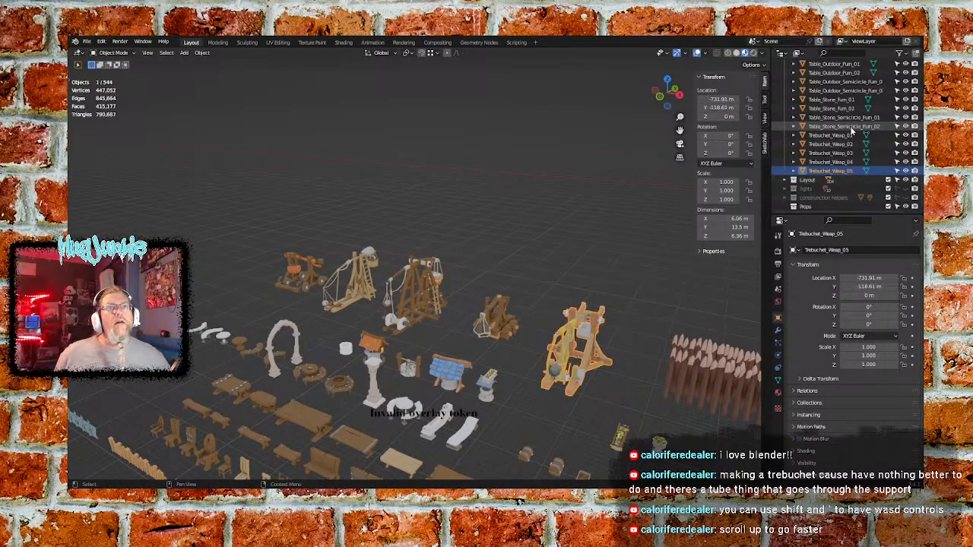
pyautogui.click(845, 127)
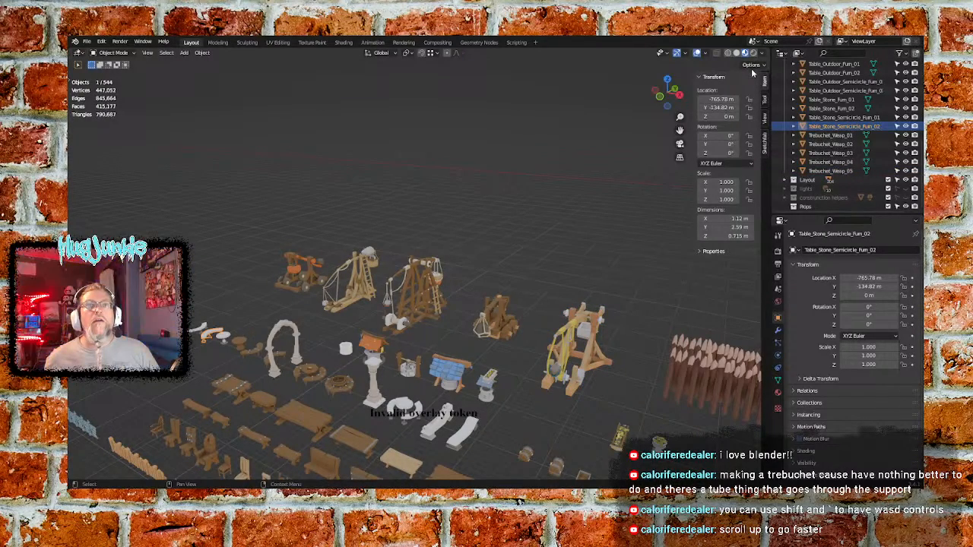
# Collapse the Artillery collection and delete the Furniture and Castle Pieces collections together with their hierarchies
pyautogui.scroll(5, 836, 146)
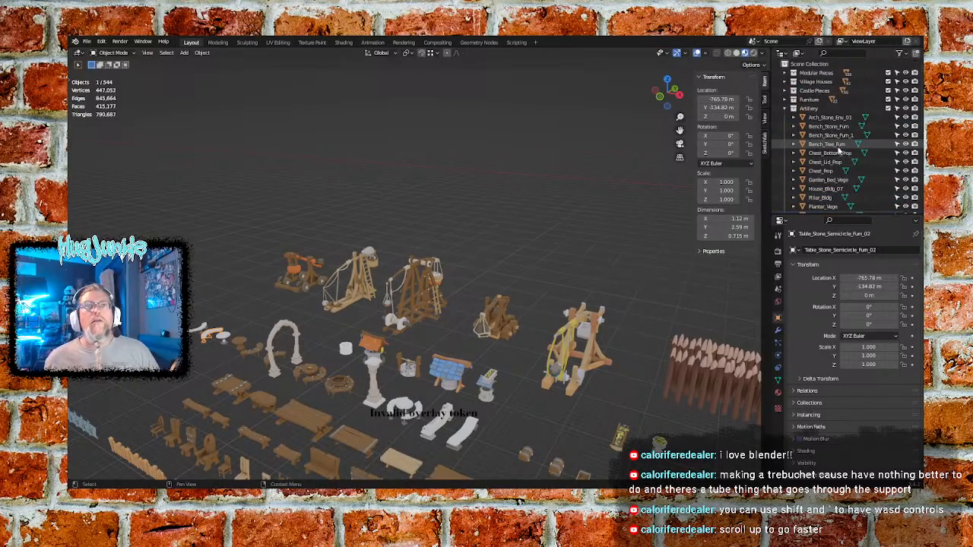
pyautogui.click(784, 108)
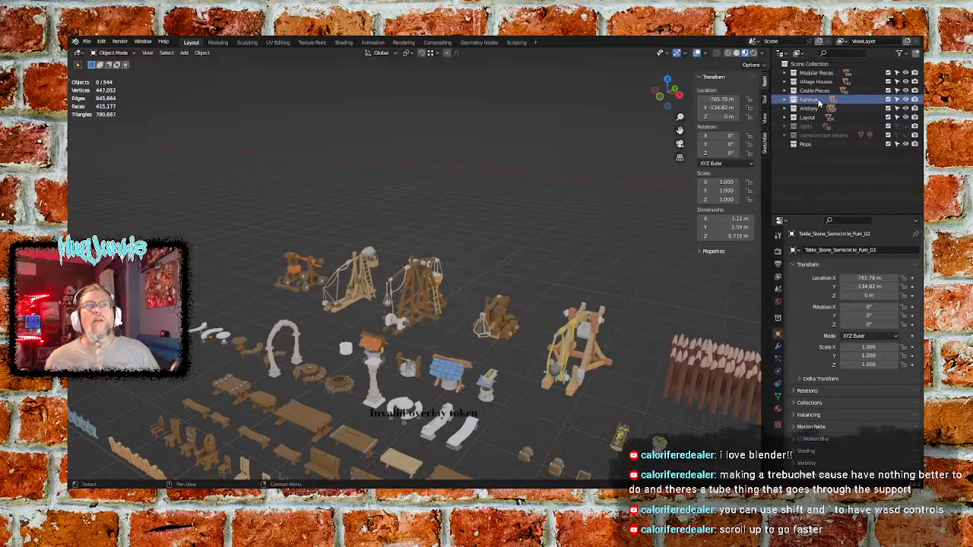
pyautogui.rightClick(810, 101)
pyautogui.click(809, 109)
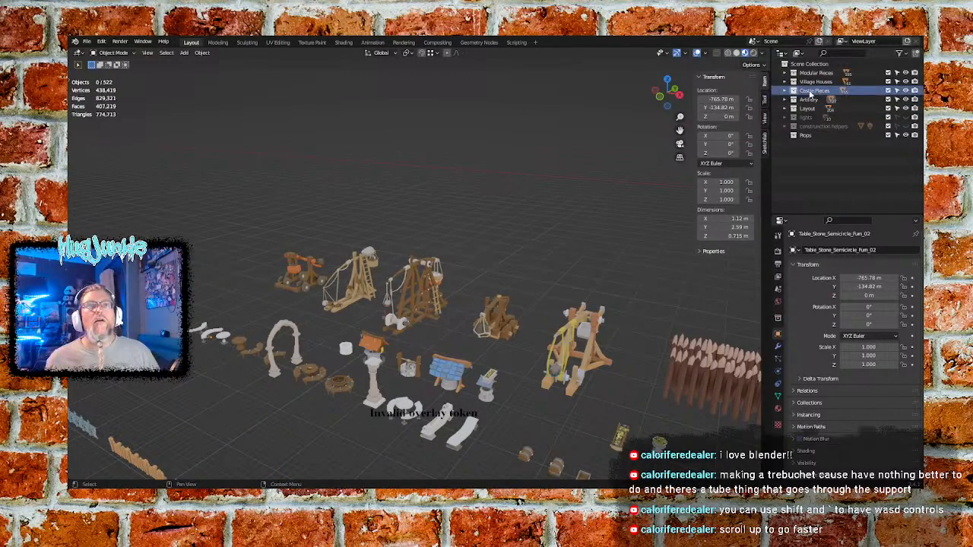
pyautogui.rightClick(799, 93)
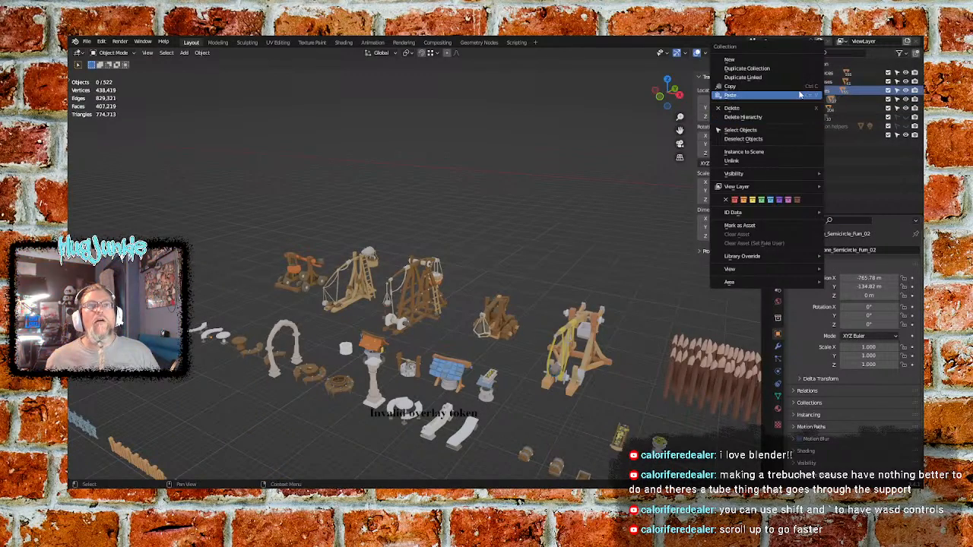
pyautogui.click(760, 118)
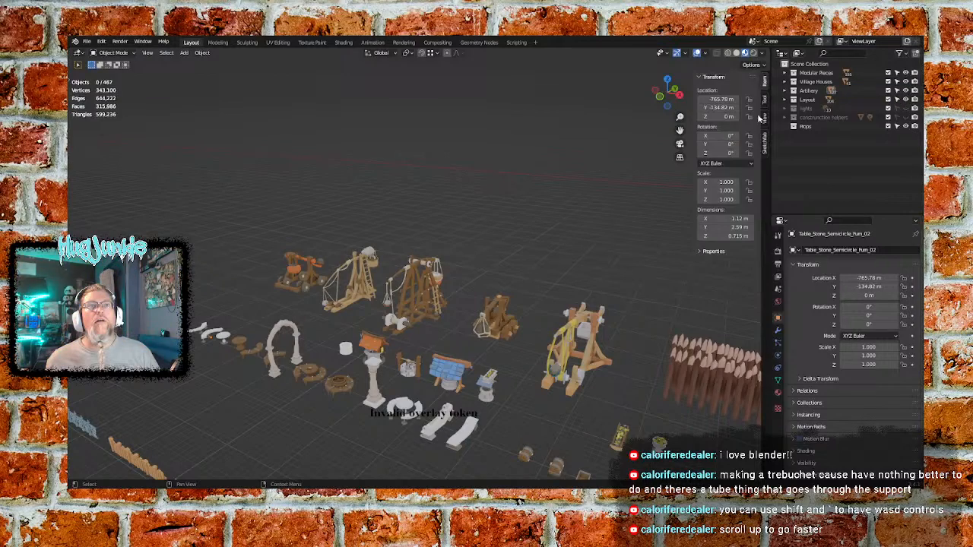
# Delete the Village Houses and Modular Pieces collections together with all the objects inside them
pyautogui.rightClick(795, 82)
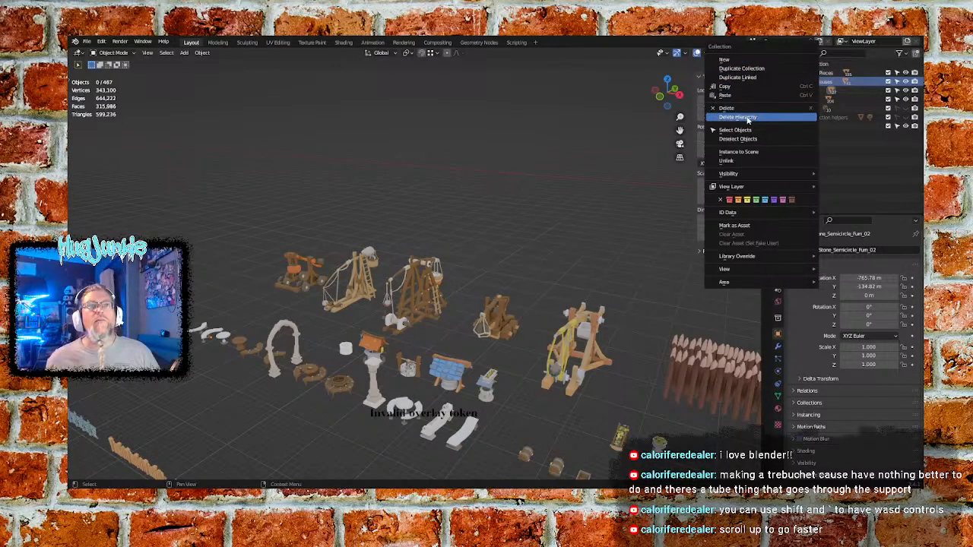
pyautogui.click(782, 117)
pyautogui.rightClick(794, 73)
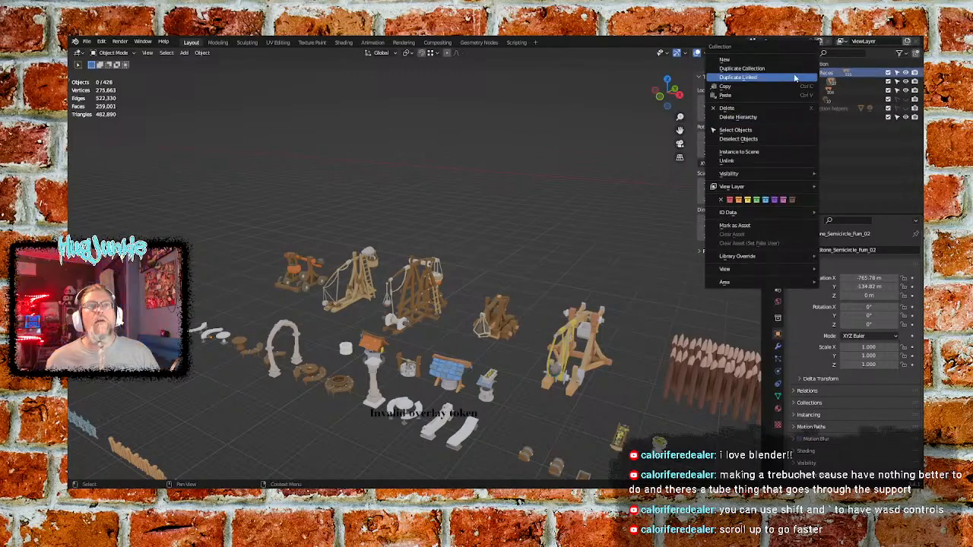
pyautogui.click(747, 118)
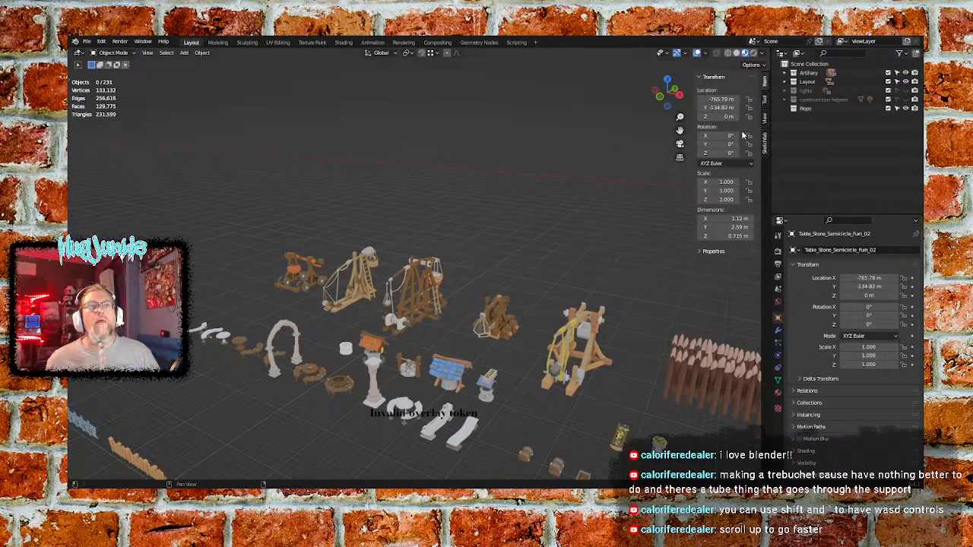
# Delete the Props collection with its hierarchy
pyautogui.click(797, 110)
pyautogui.rightClick(795, 108)
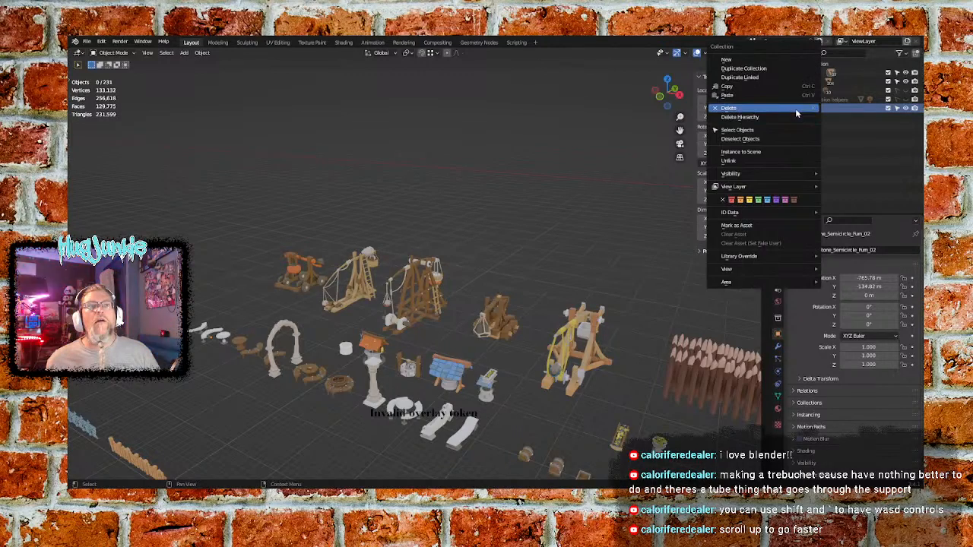
pyautogui.click(788, 118)
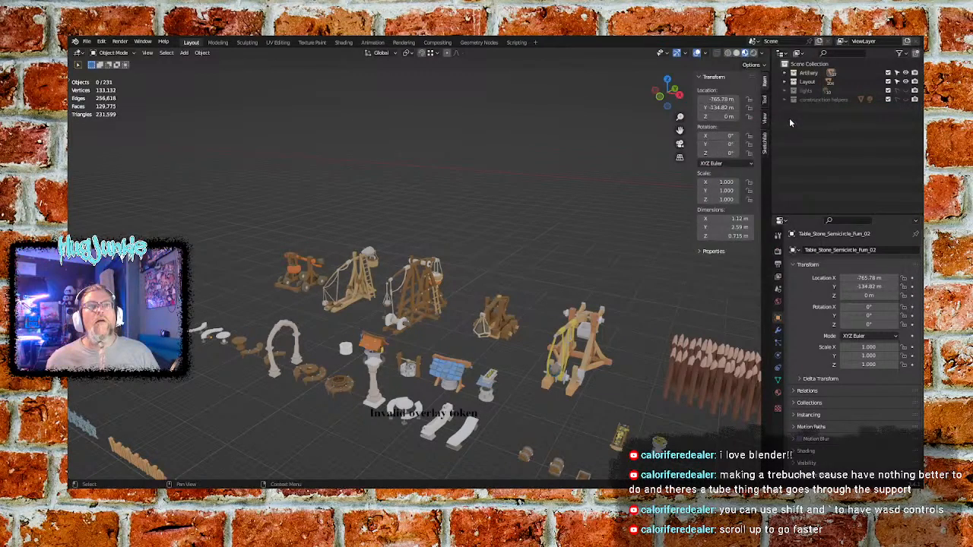
# Toggle the Layout collection's visibility to check which objects it holds, and delete it with its hierarchy
pyautogui.click(798, 82)
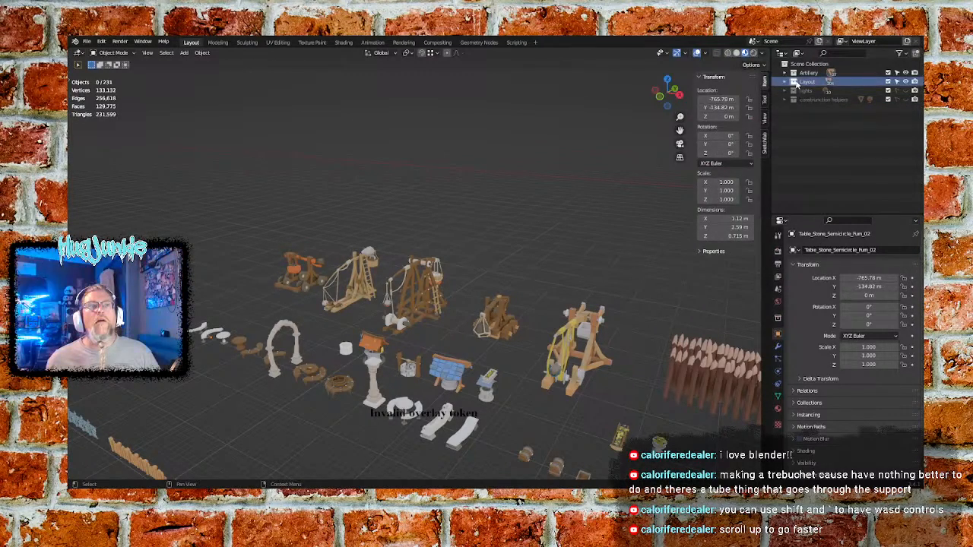
pyautogui.click(906, 82)
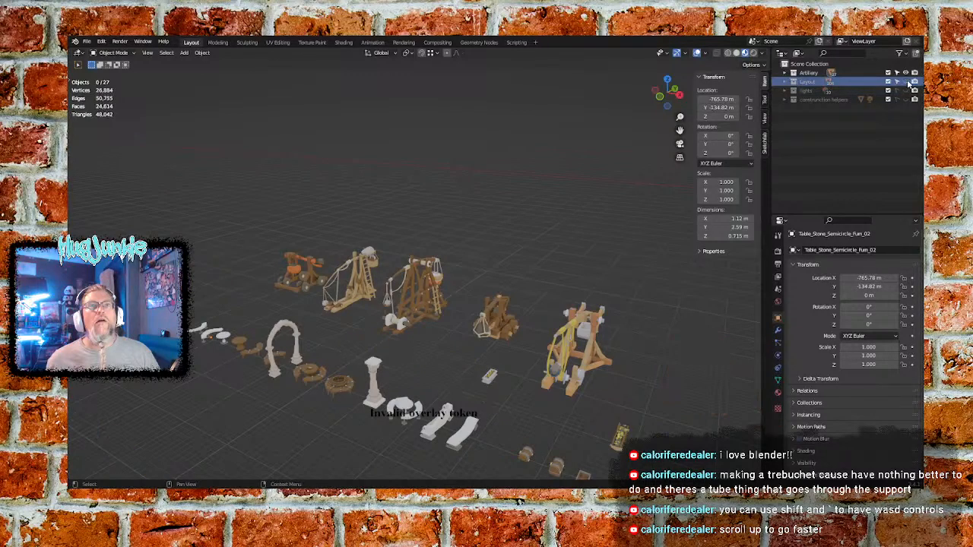
pyautogui.click(907, 81)
pyautogui.click(907, 81)
pyautogui.click(907, 81)
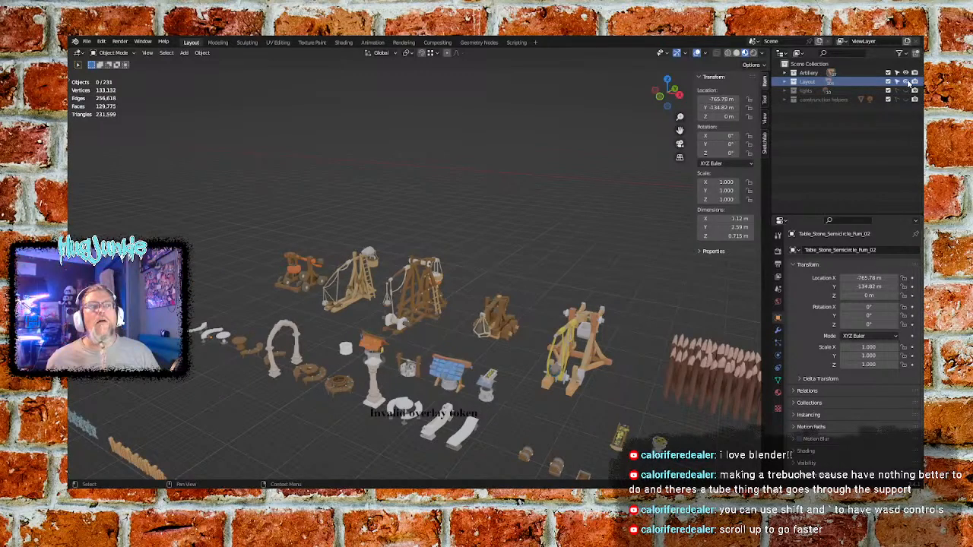
pyautogui.click(906, 81)
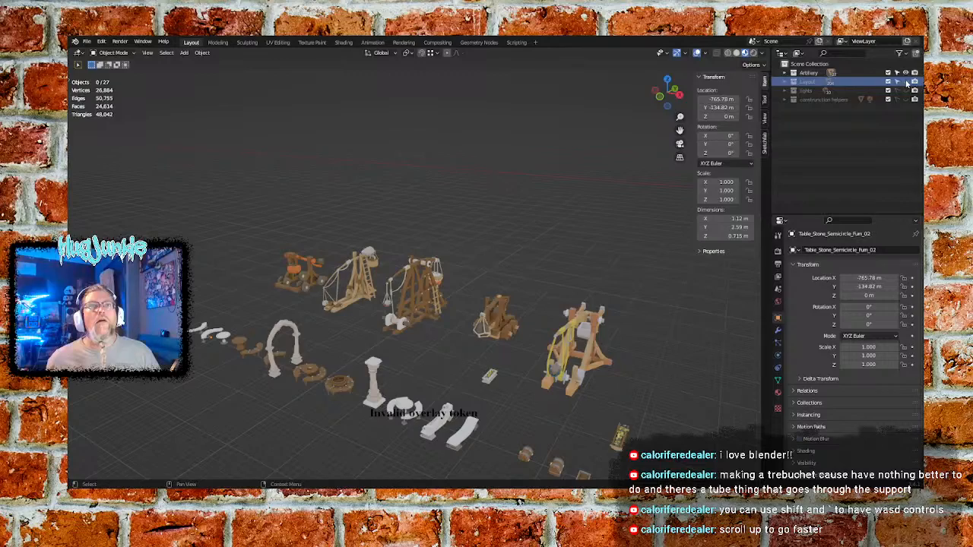
pyautogui.click(907, 81)
pyautogui.rightClick(798, 82)
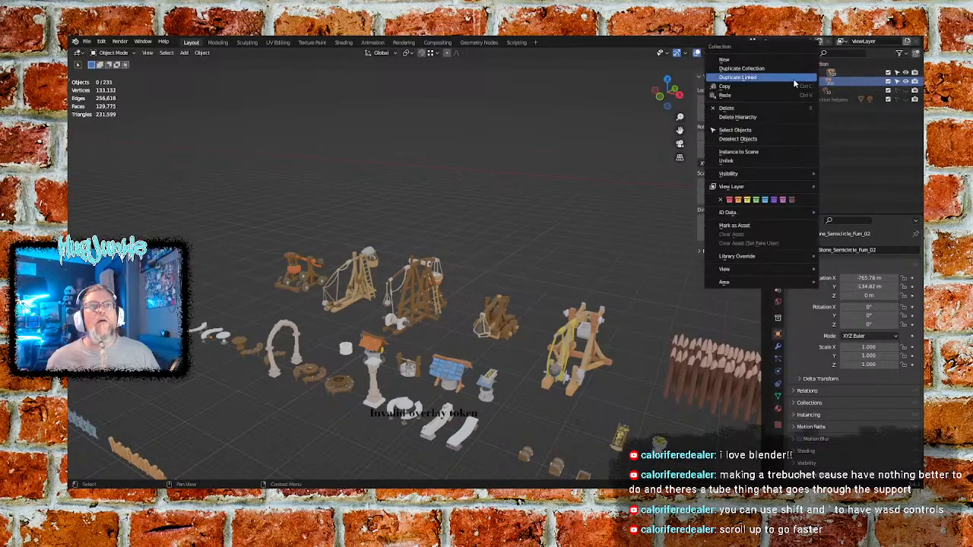
pyautogui.click(756, 118)
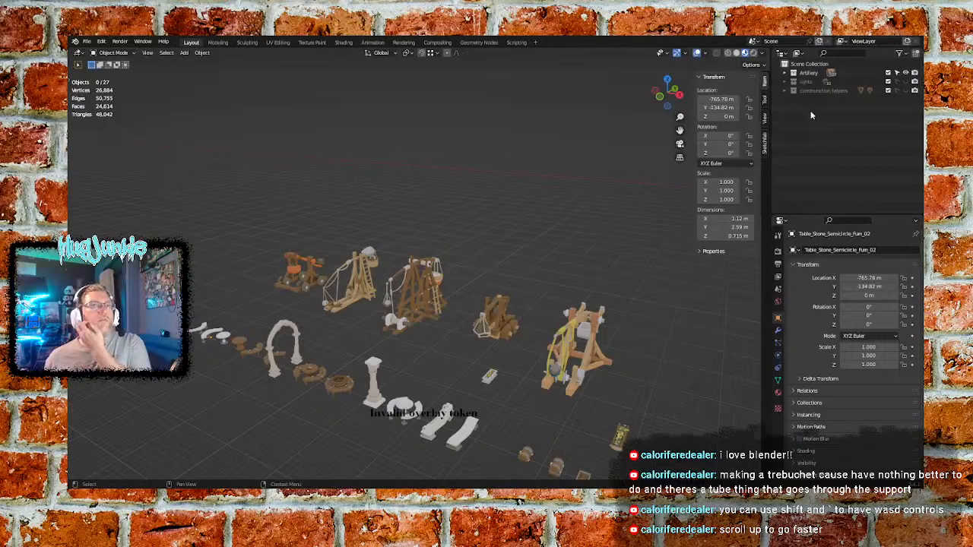
# Delete all Artillery objects from Arch_Stone_Env_01 through Table_Stone_Semicircle_Furn_02 with their hierarchies, keeping the five trebuchets
pyautogui.click(785, 76)
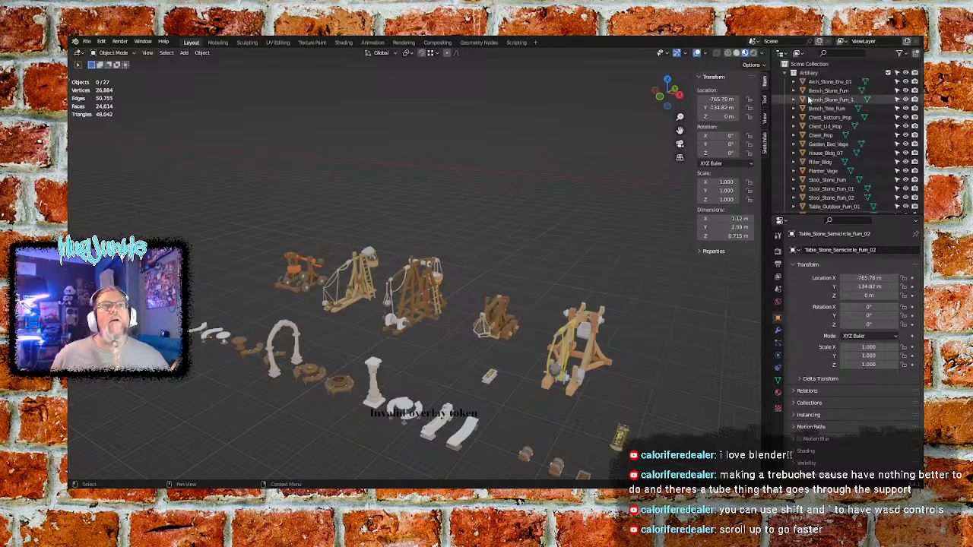
pyautogui.click(805, 82)
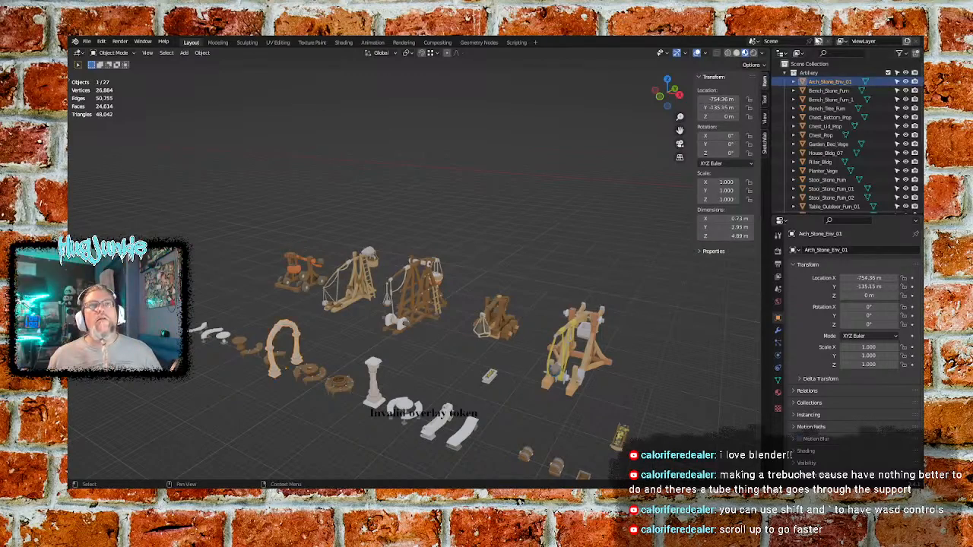
pyautogui.hotkey('shift', 'Down')
pyautogui.hotkey('shift', 'Down')
pyautogui.hotkey('shift', 'Down')
pyautogui.hotkey('shift', 'Down')
pyautogui.hotkey('shift', 'Down')
pyautogui.hotkey('shift', 'Down')
pyautogui.hotkey('shift', 'Down')
pyautogui.hotkey('shift', 'Down')
pyautogui.hotkey('shift', 'Down')
pyautogui.hotkey('shift', 'Down')
pyautogui.hotkey('shift', 'Down')
pyautogui.hotkey('shift', 'Down')
pyautogui.hotkey('shift', 'Down')
pyautogui.hotkey('shift', 'Down')
pyautogui.hotkey('shift', 'Down')
pyautogui.hotkey('shift', 'Down')
pyautogui.hotkey('shift', 'Down')
pyautogui.hotkey('shift', 'Down')
pyautogui.hotkey('shift', 'Down')
pyautogui.hotkey('shift', 'Down')
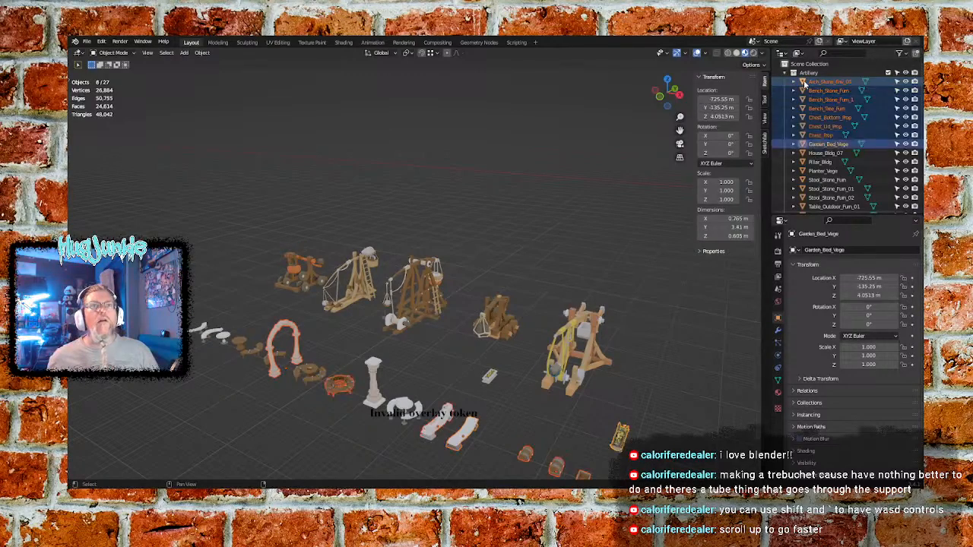
pyautogui.hotkey('shift', 'Up')
pyautogui.hotkey('shift', 'Up')
pyautogui.hotkey('shift', 'Up')
pyautogui.hotkey('shift', 'Up')
pyautogui.hotkey('shift', 'Up')
pyautogui.hotkey('shift', 'Up')
pyautogui.hotkey('shift', 'Up')
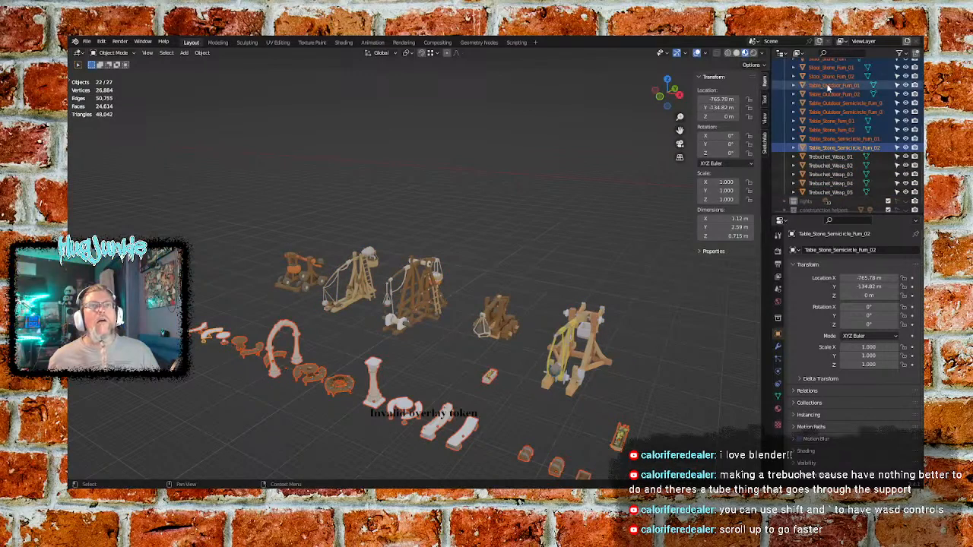
pyautogui.rightClick(816, 147)
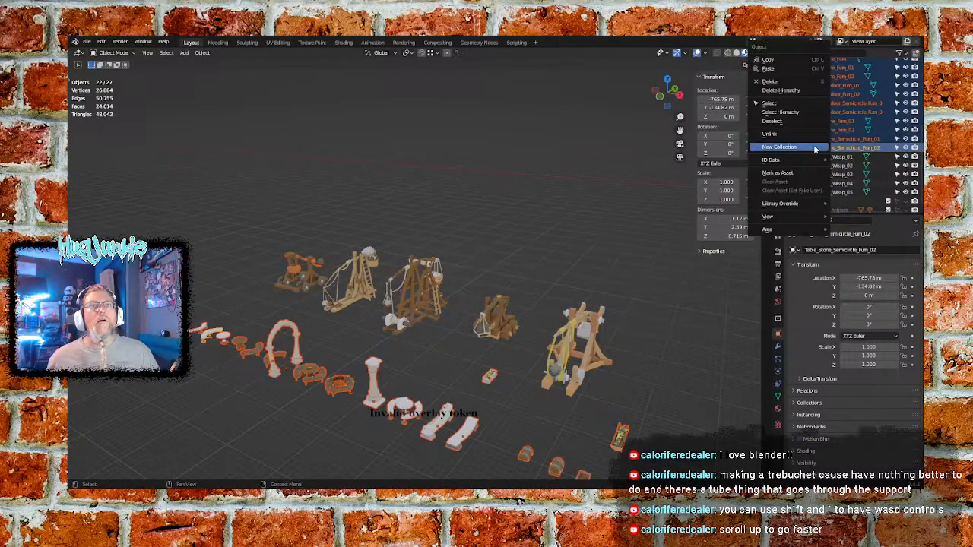
pyautogui.click(796, 91)
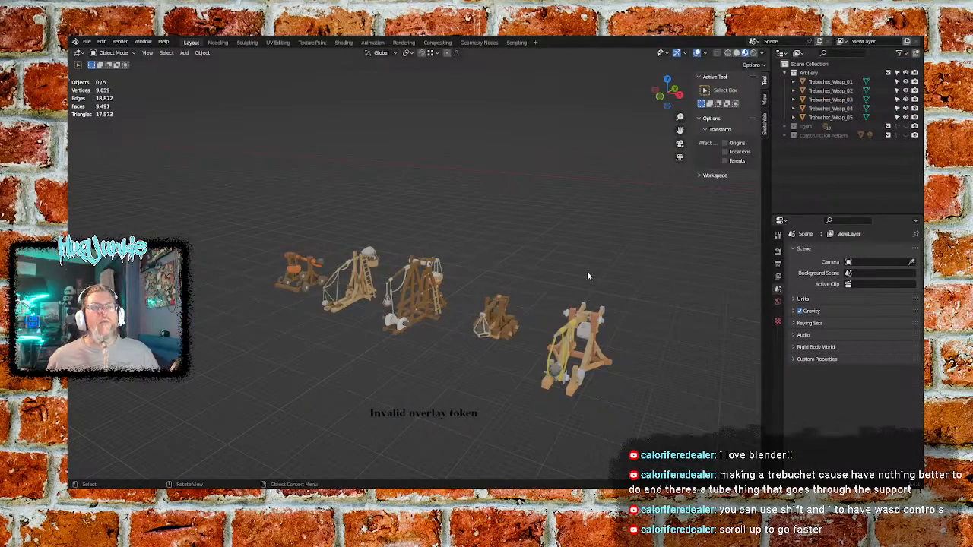
# Delete Trebuchet_Weap_02 through Trebuchet_Weap_05 with their hierarchies, keeping only Trebuchet_Weap_01 in the Artillery collection
pyautogui.moveTo(593, 265); pyautogui.dragTo(610, 261, button='middle')
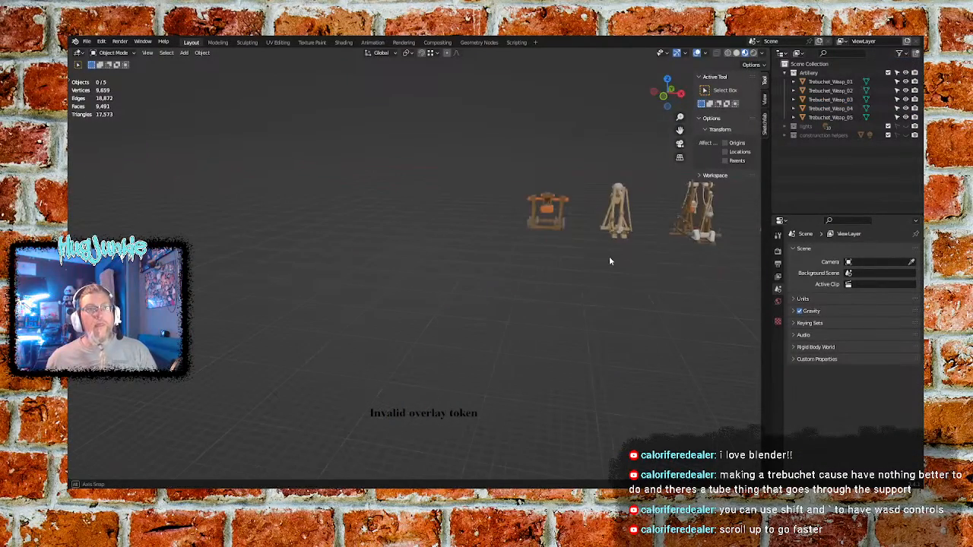
pyautogui.scroll(-4, 611, 265)
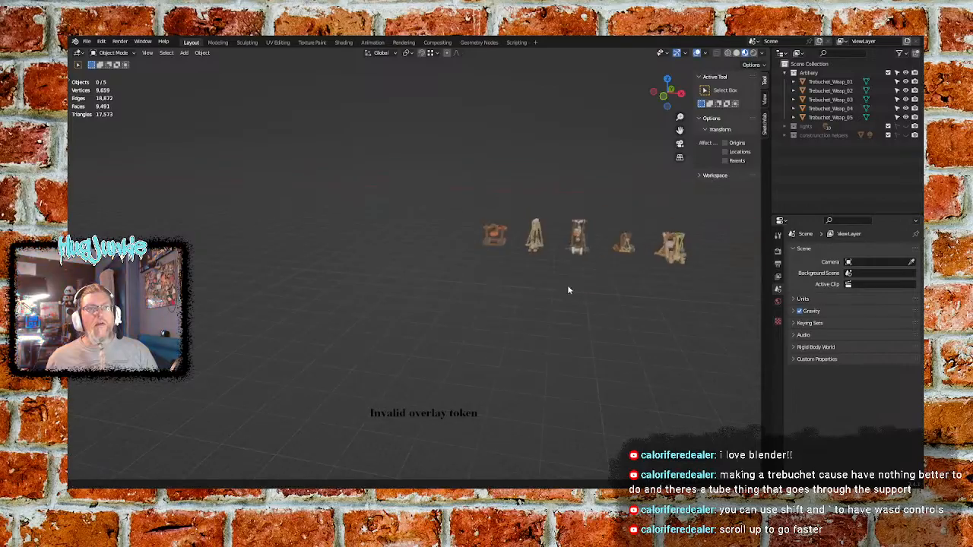
pyautogui.keyDown('shift'); pyautogui.moveTo(637, 273); pyautogui.dragTo(567, 295, button='middle'); pyautogui.keyUp('shift')
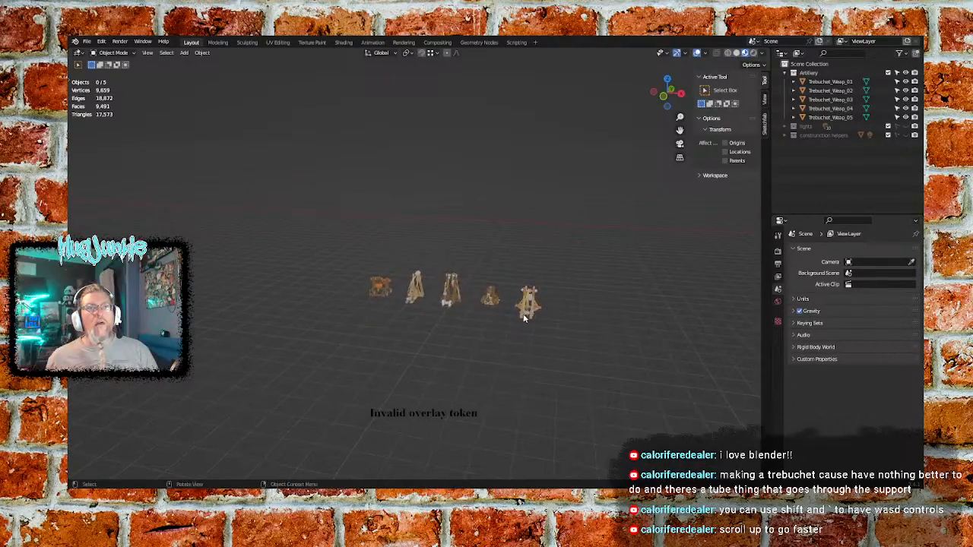
pyautogui.scroll(3, 498, 308)
pyautogui.moveTo(499, 289); pyautogui.dragTo(507, 293, button='middle')
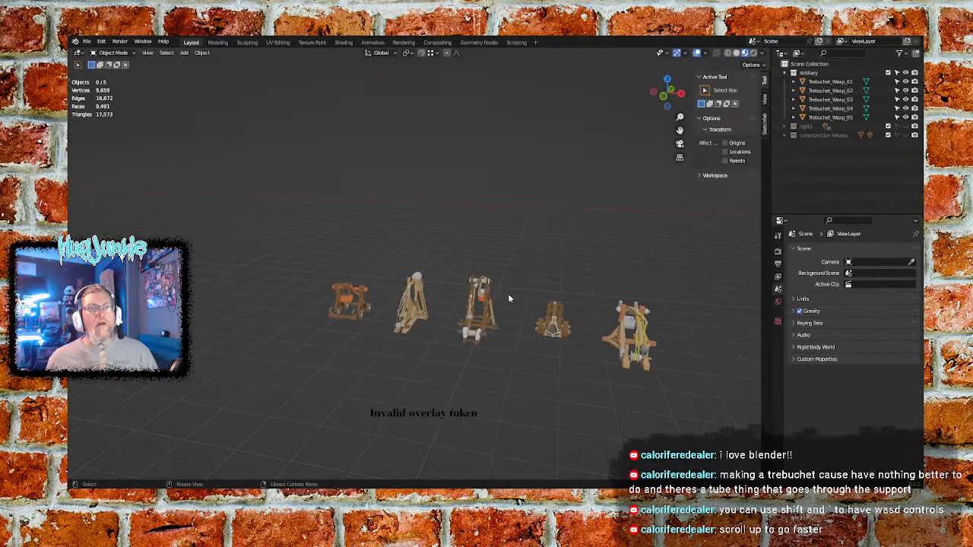
pyautogui.click(803, 118)
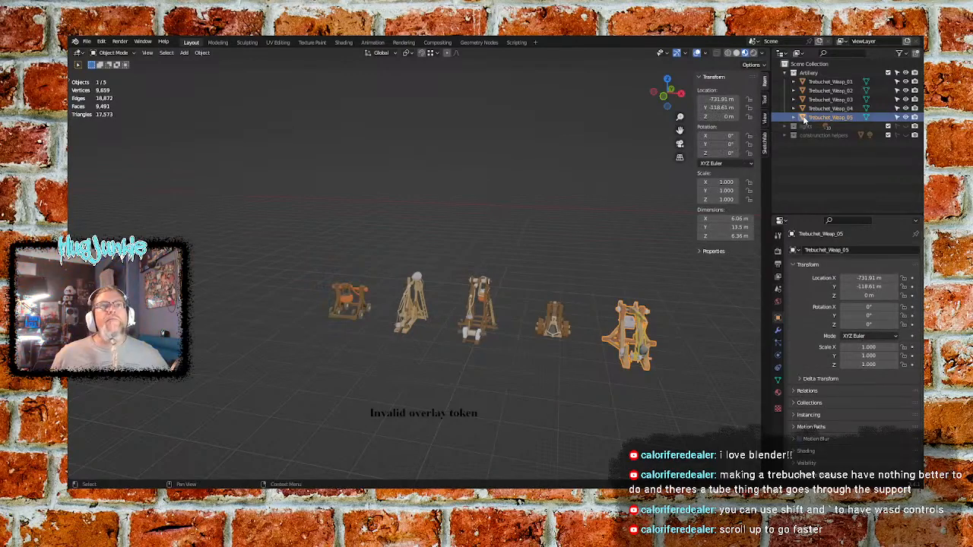
pyautogui.keyDown('ctrl'); pyautogui.click(803, 108); pyautogui.keyUp('ctrl')
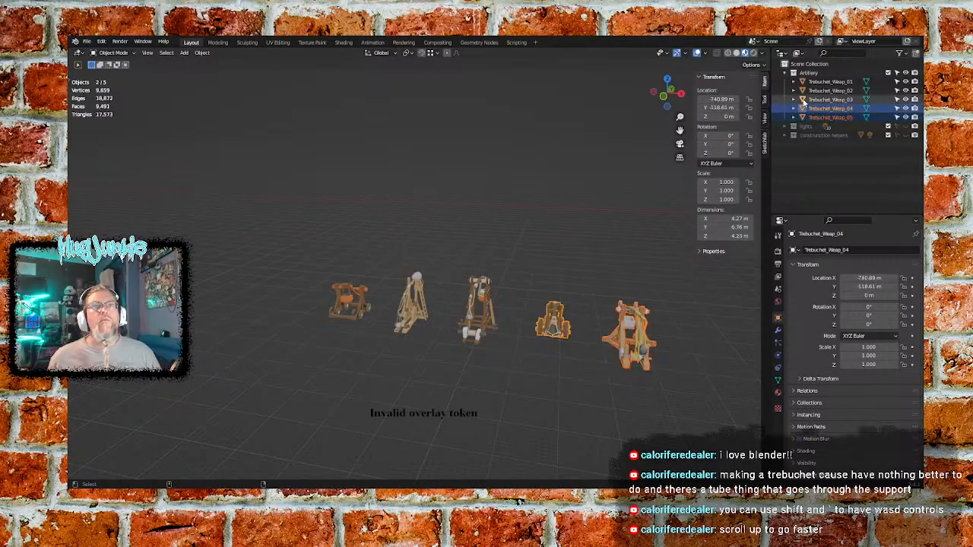
pyautogui.keyDown('ctrl'); pyautogui.click(803, 99); pyautogui.keyUp('ctrl')
pyautogui.keyDown('ctrl'); pyautogui.click(803, 91); pyautogui.keyUp('ctrl')
pyautogui.rightClick(801, 92)
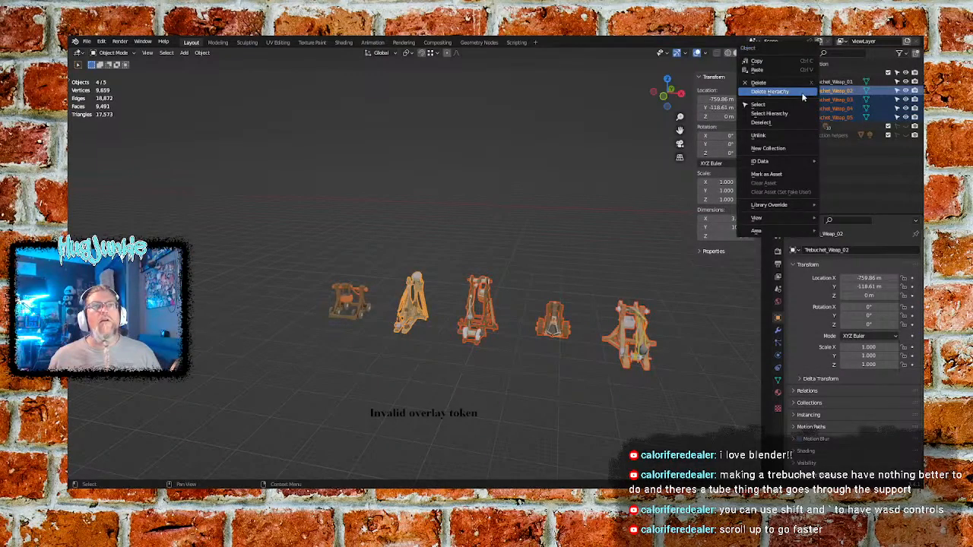
pyautogui.click(798, 92)
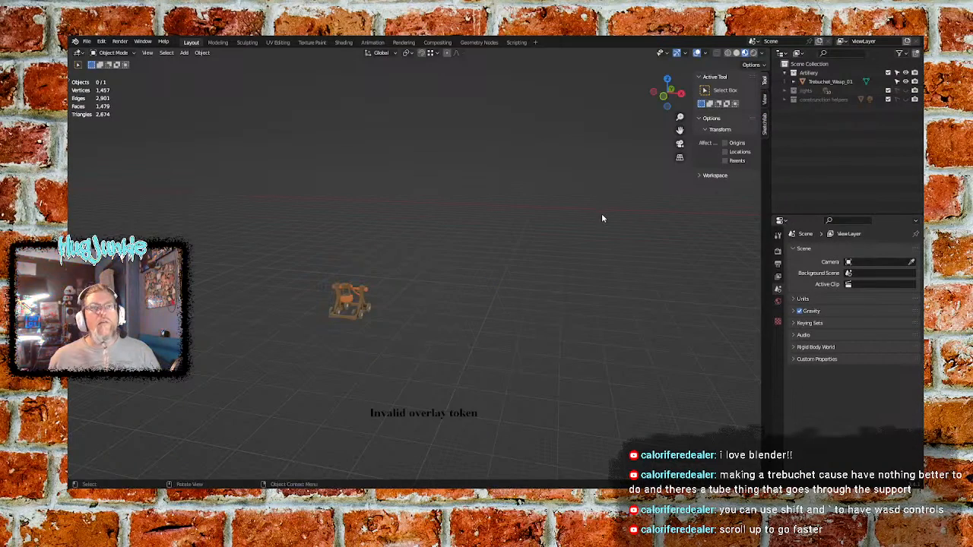
# Fly the view in close to the remaining trebuchet and examine its frame, wheels, throwing arm and counterweight
pyautogui.keyDown('shift'); pyautogui.moveTo(444, 310); pyautogui.dragTo(498, 300, button='middle'); pyautogui.keyUp('shift')
pyautogui.keyDown('shift'); pyautogui.moveTo(542, 328); pyautogui.dragTo(487, 321, button='middle'); pyautogui.keyUp('shift')
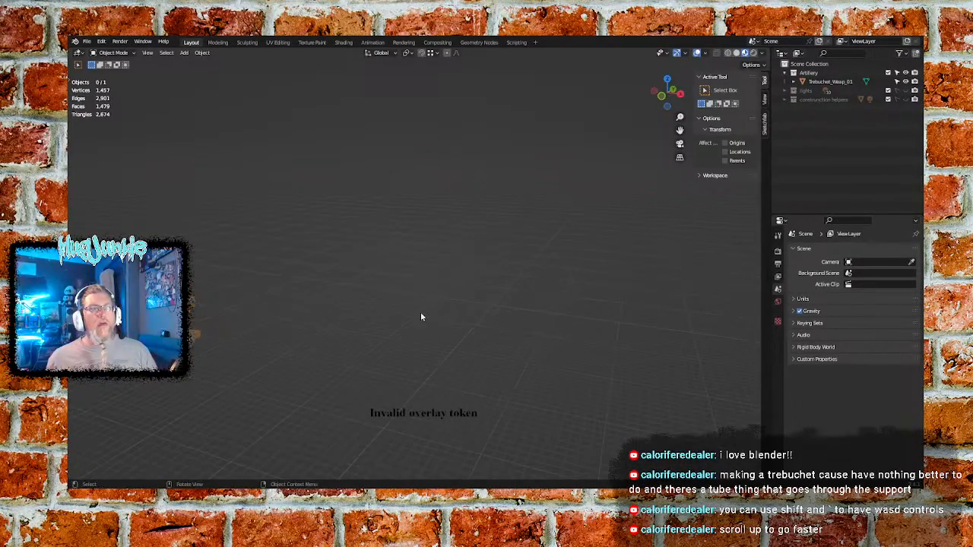
pyautogui.moveTo(387, 322); pyautogui.dragTo(171, 355, button='middle')
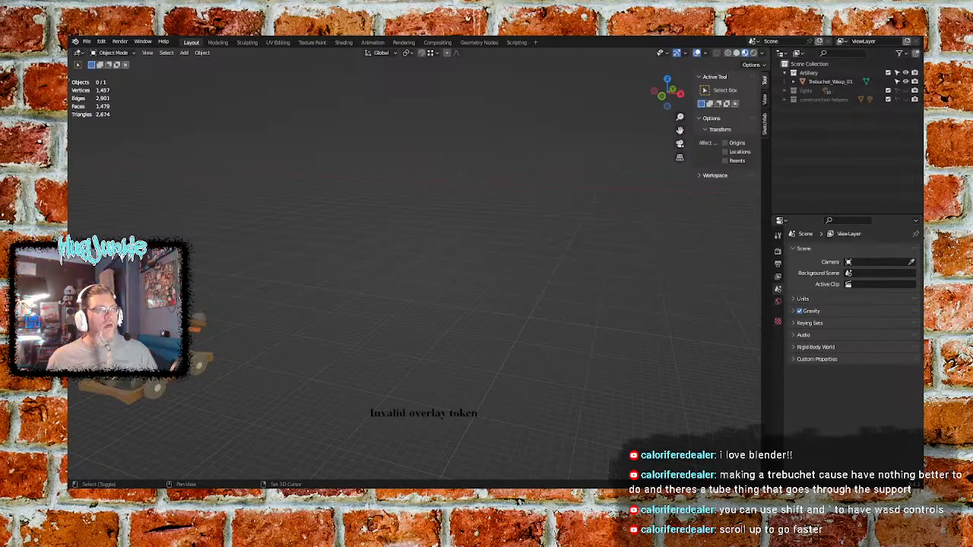
pyautogui.moveTo(206, 351)
pyautogui.mouseDown(button='middle')
pyautogui.moveTo(195, 350)
pyautogui.moveTo(225, 350)
pyautogui.moveTo(213, 354)
pyautogui.mouseUp(button='middle')
pyautogui.scroll(-5, 259, 351)
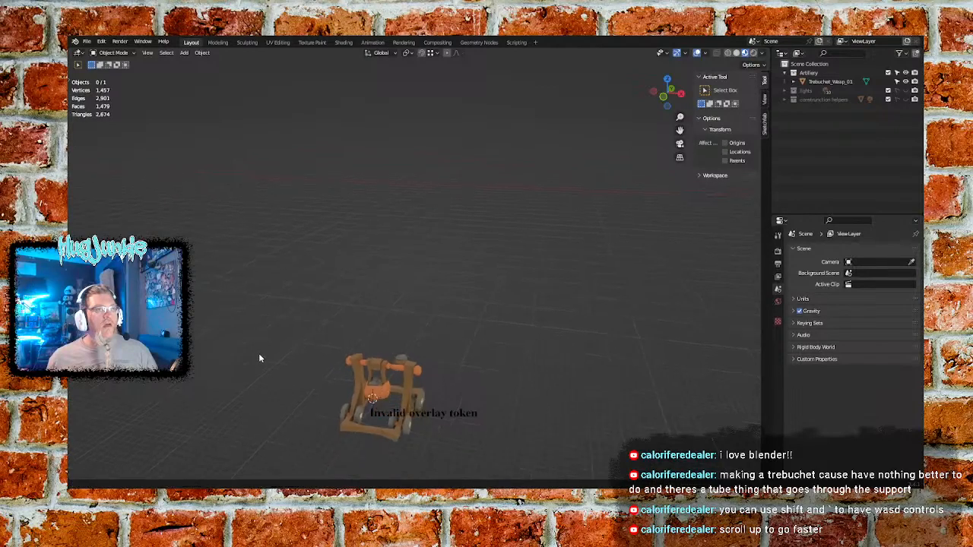
pyautogui.moveTo(257, 381); pyautogui.dragTo(259, 382, button='middle')
pyautogui.moveTo(346, 373); pyautogui.dragTo(351, 373, button='middle')
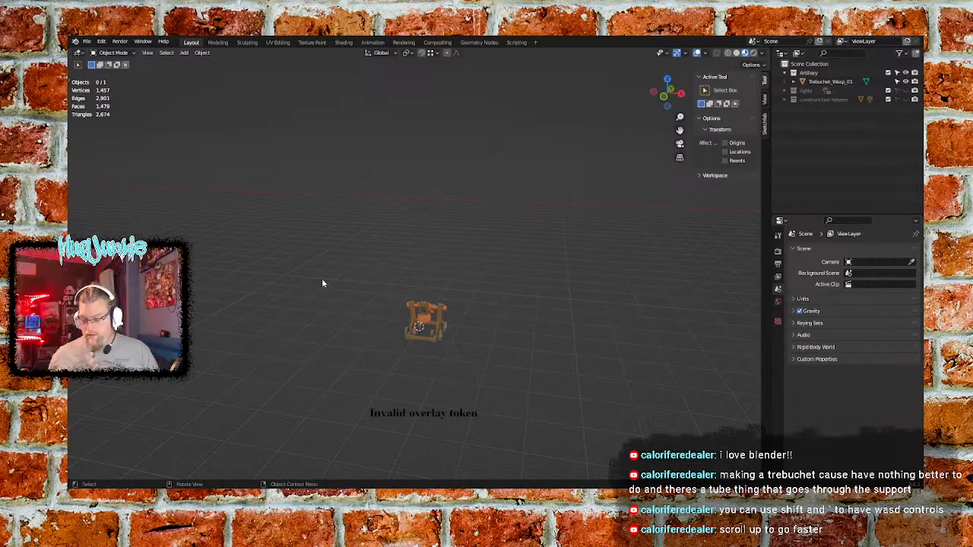
pyautogui.hotkey('shift', '`')
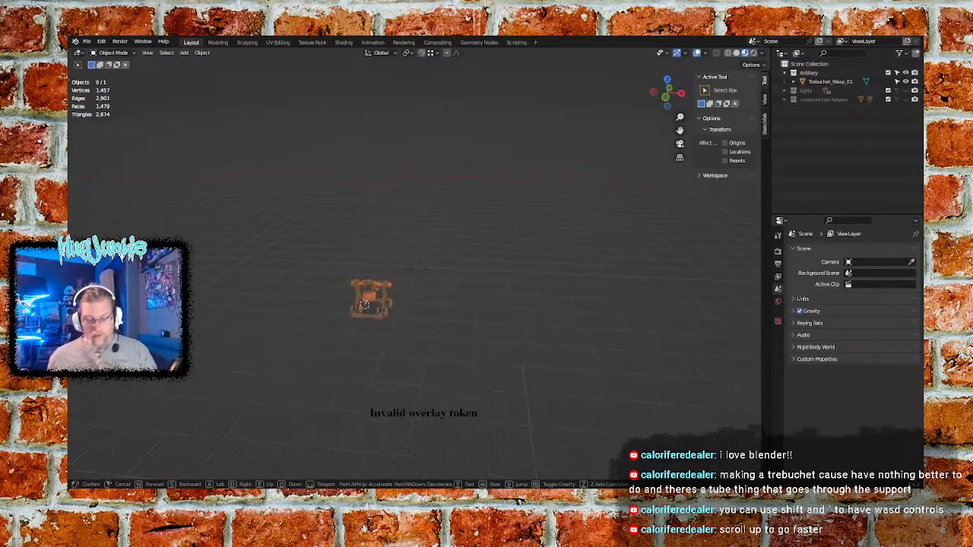
pyautogui.press('w')
pyautogui.press('d')
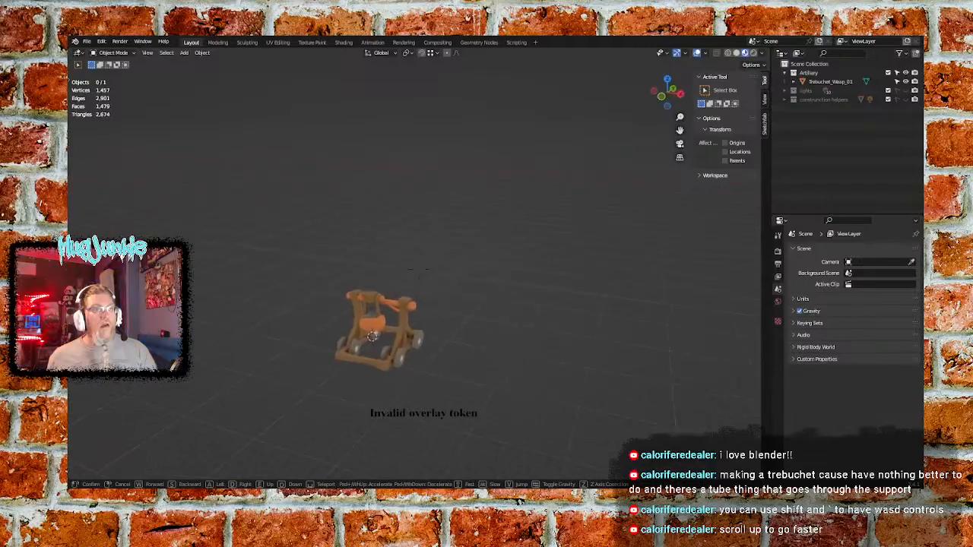
pyautogui.press('w')
pyautogui.press('d')
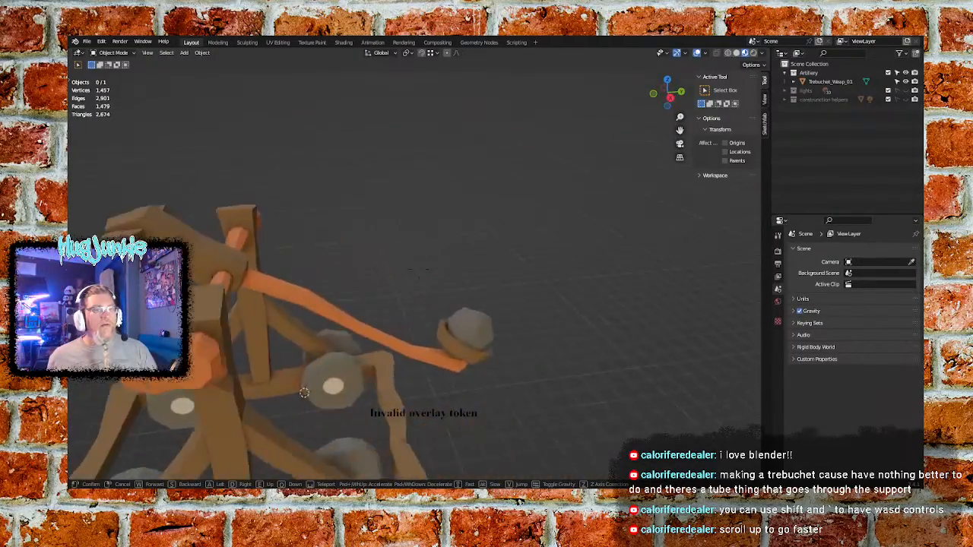
pyautogui.press('s')
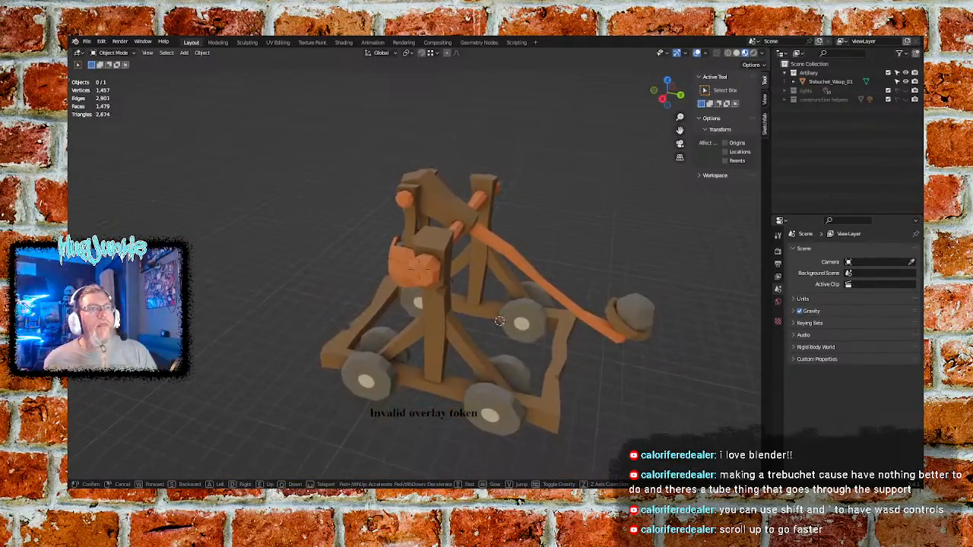
pyautogui.click(323, 279)
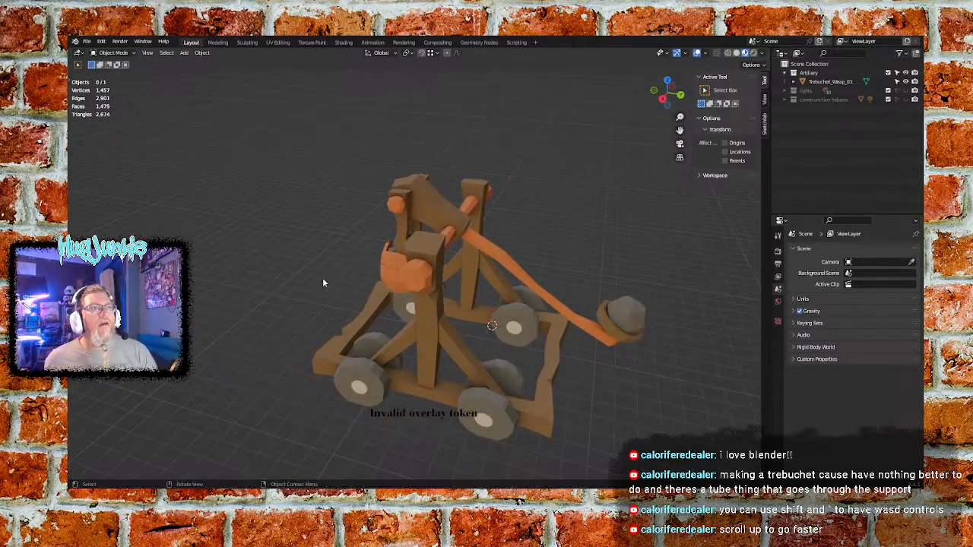
# Select the trebuchet and expand its outliner hierarchy to examine its mesh data and assigned material
pyautogui.click(411, 272)
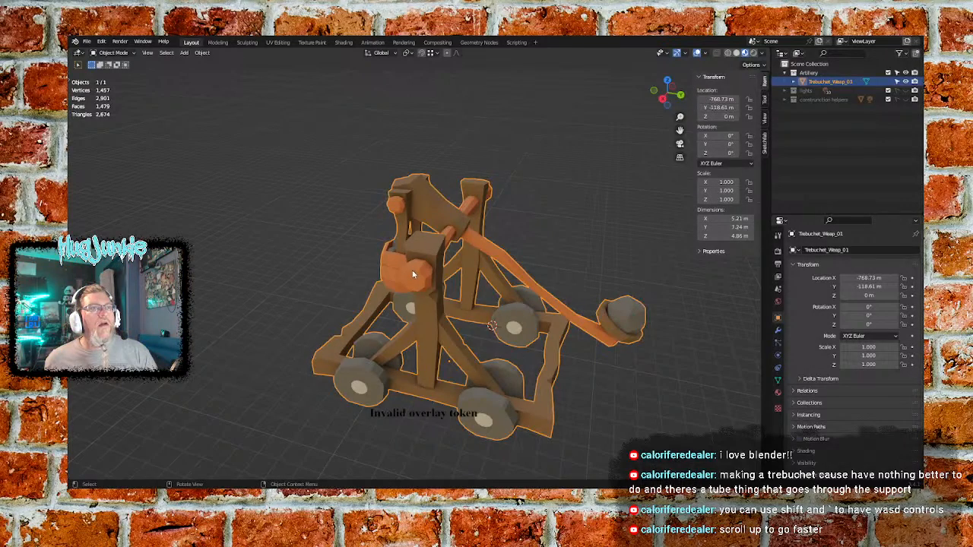
pyautogui.click(794, 82)
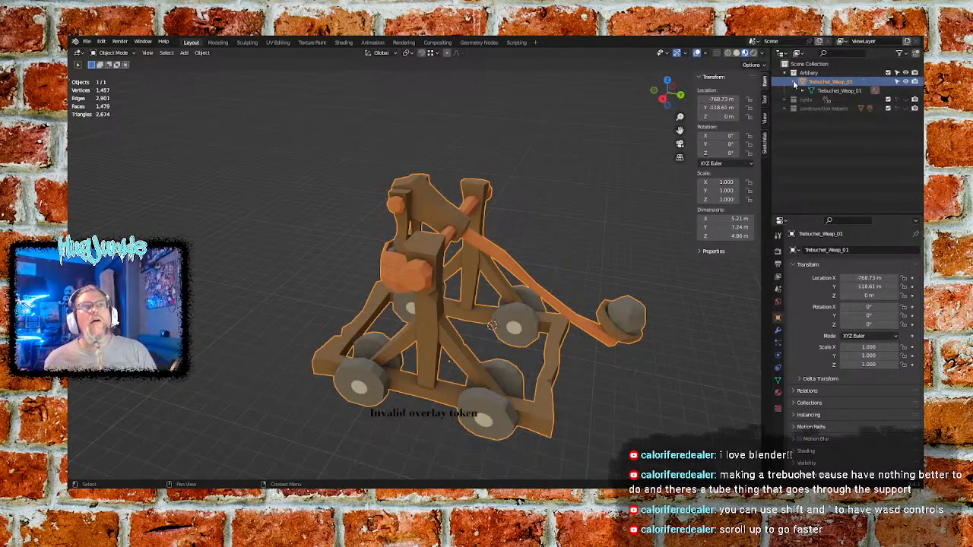
pyautogui.click(803, 90)
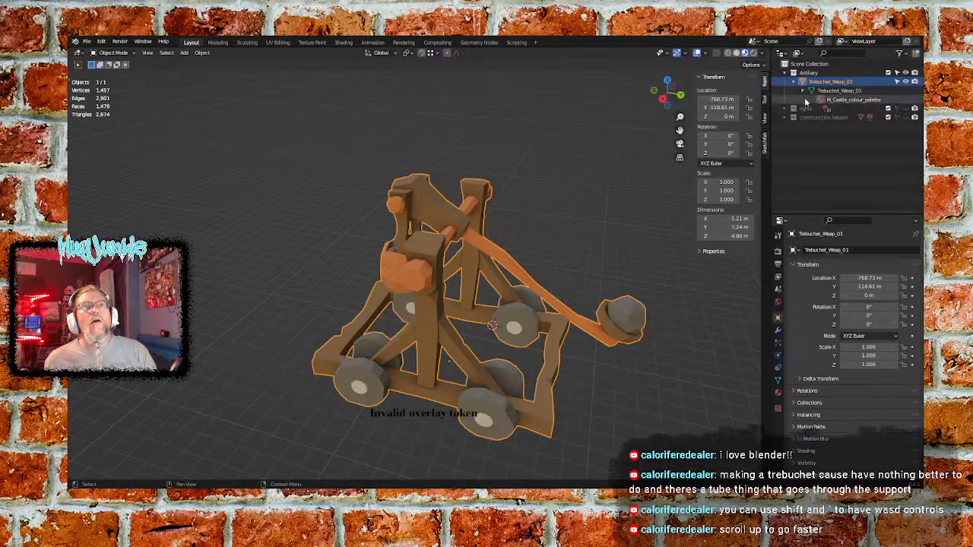
pyautogui.click(830, 91)
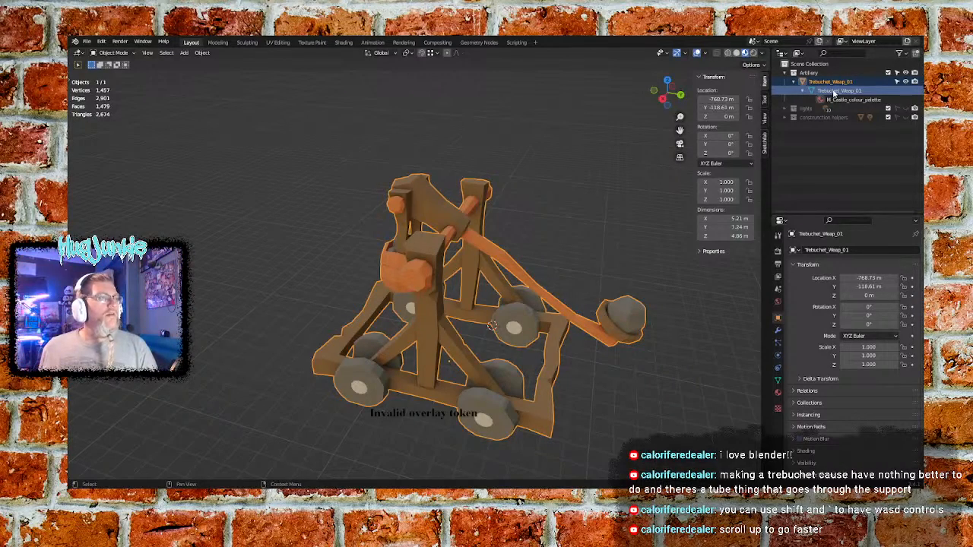
# Deselect the trebuchet and save the stripped-down file
pyautogui.click(522, 178)
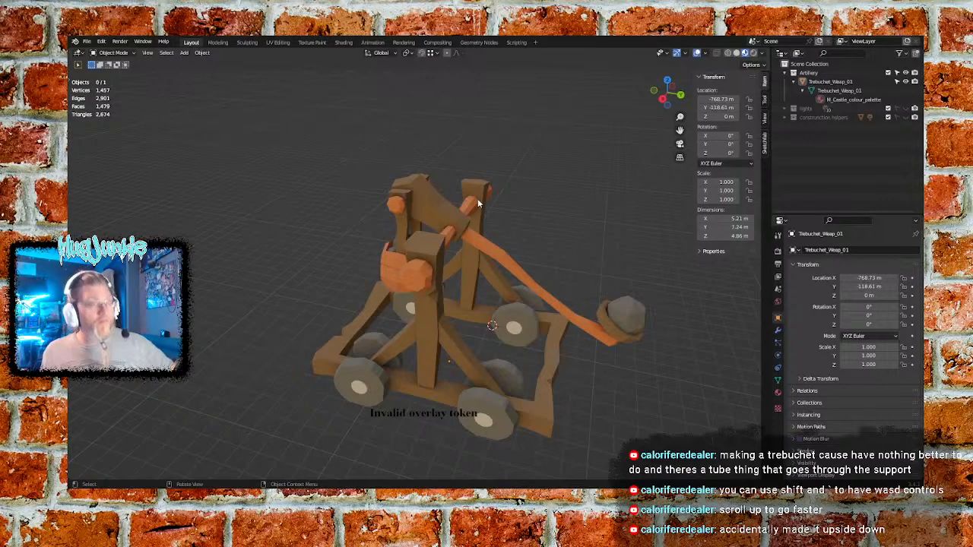
pyautogui.click(86, 42)
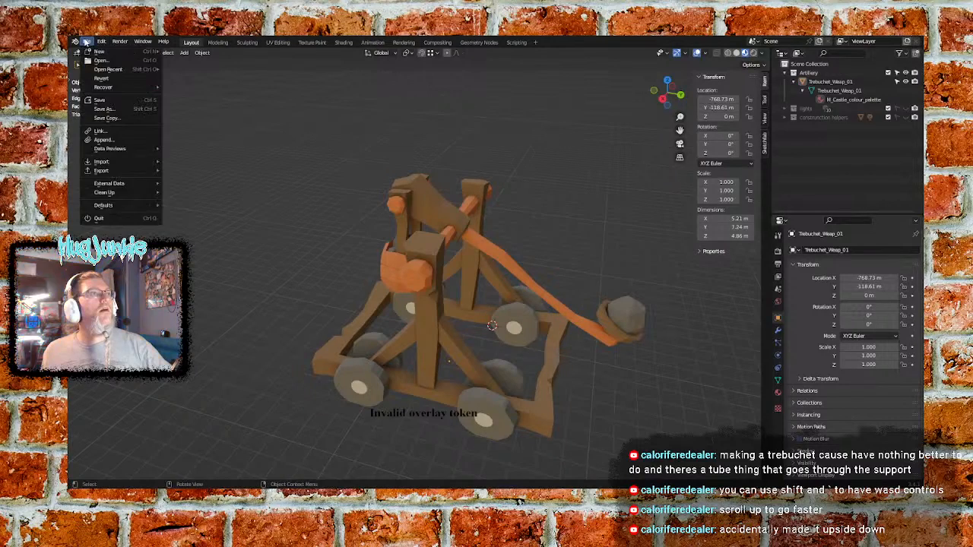
pyautogui.click(99, 100)
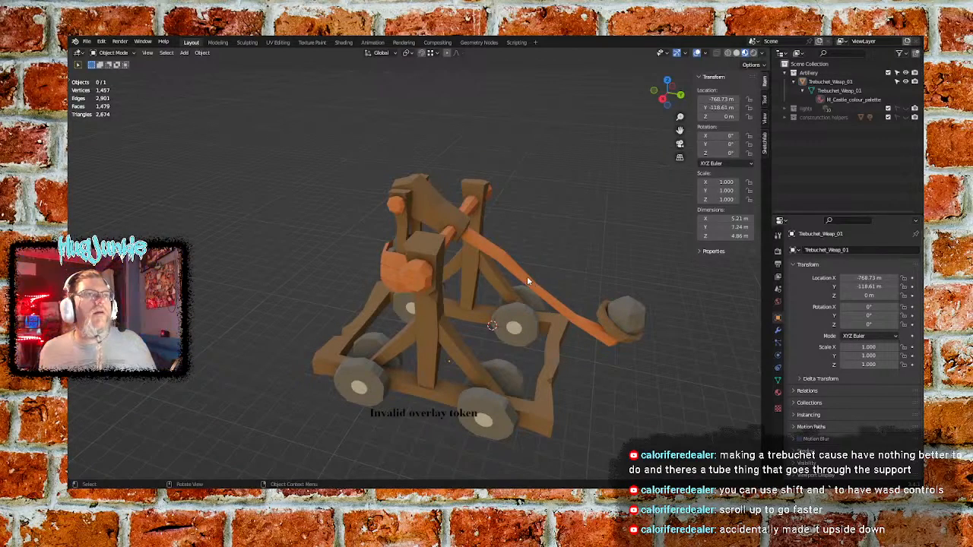
# Select the trebuchet and enter Edit Mode on its mesh, with the throwing arm and axle in close view
pyautogui.click(480, 202)
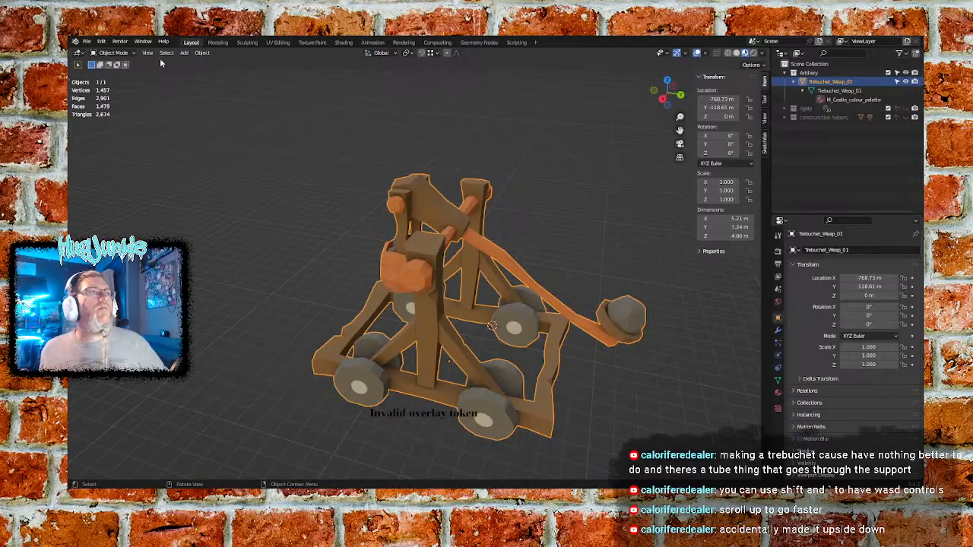
pyautogui.click(114, 52)
pyautogui.click(118, 72)
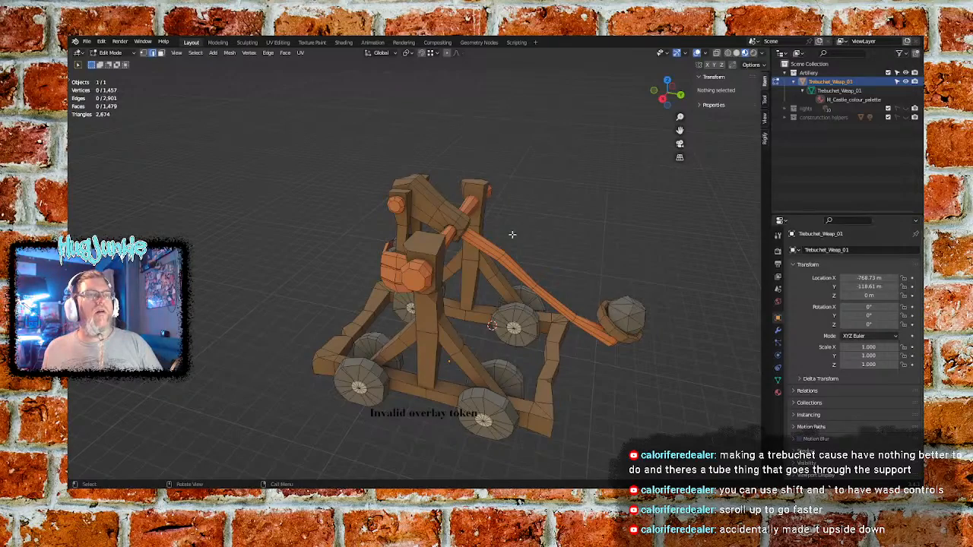
pyautogui.keyDown('ctrl'); pyautogui.moveTo(507, 242); pyautogui.dragTo(438, 257, button='middle'); pyautogui.keyUp('ctrl')
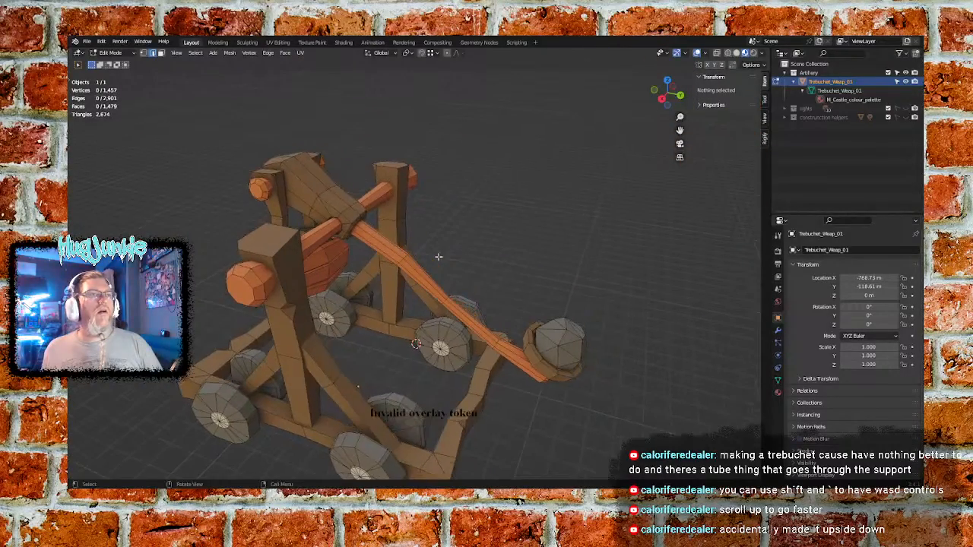
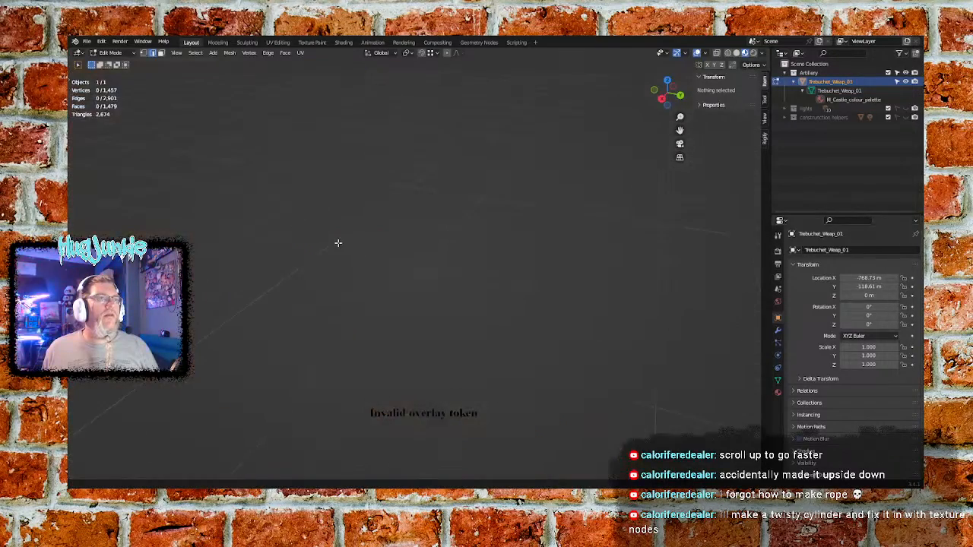
pyautogui.scroll(5, 339, 245)
pyautogui.scroll(-5, 339, 245)
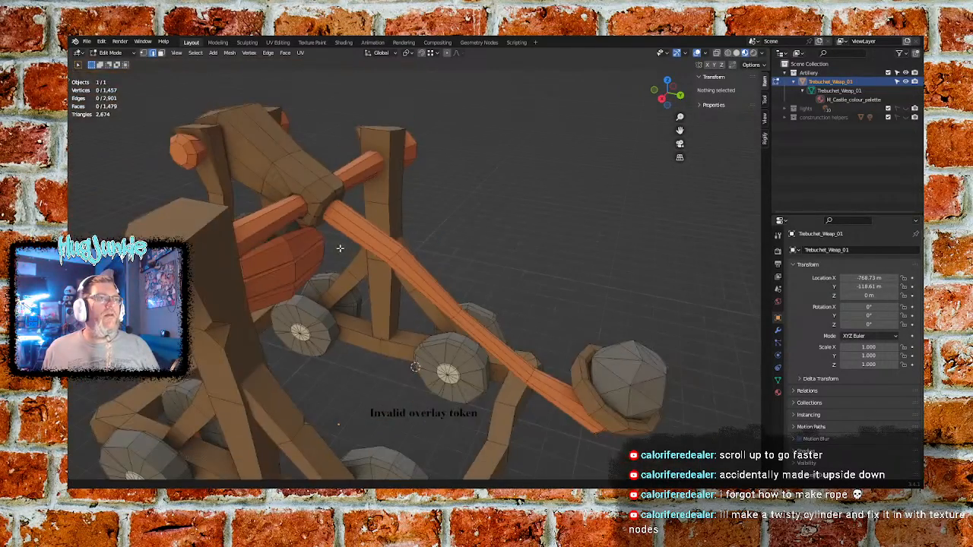
# Switch to face selection and pick faces around the axle joint, ending with the throwing arm's face just above the axle
pyautogui.click(312, 201)
pyautogui.click(300, 200)
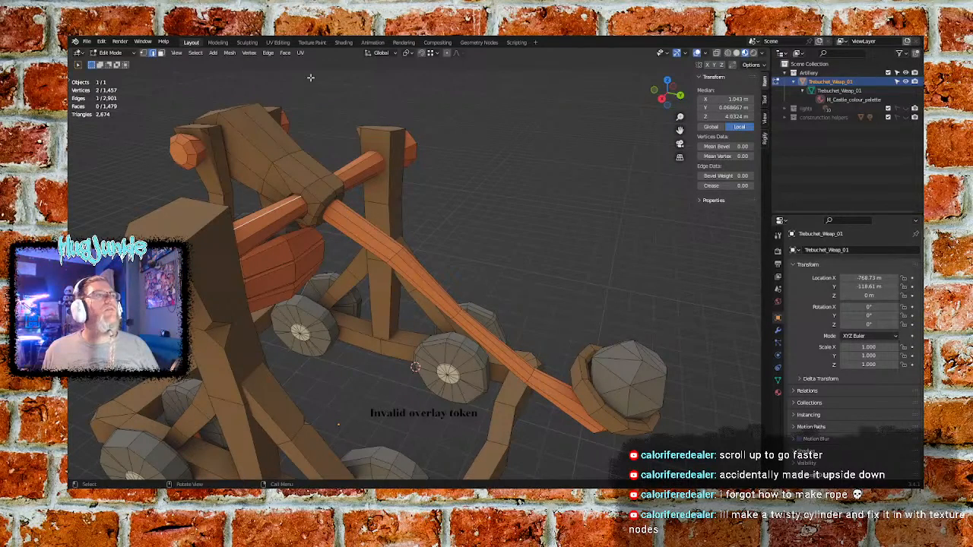
pyautogui.click(161, 54)
pyautogui.click(301, 194)
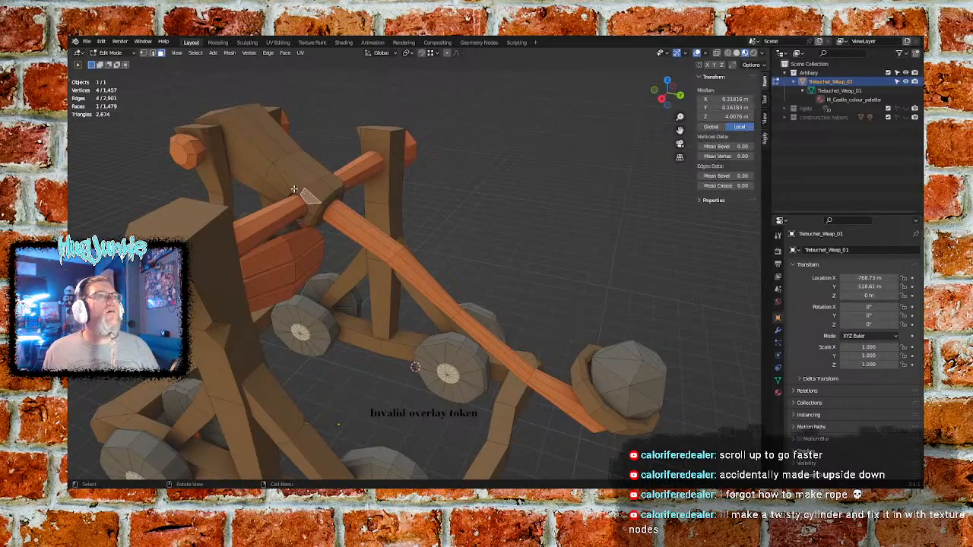
pyautogui.click(303, 202)
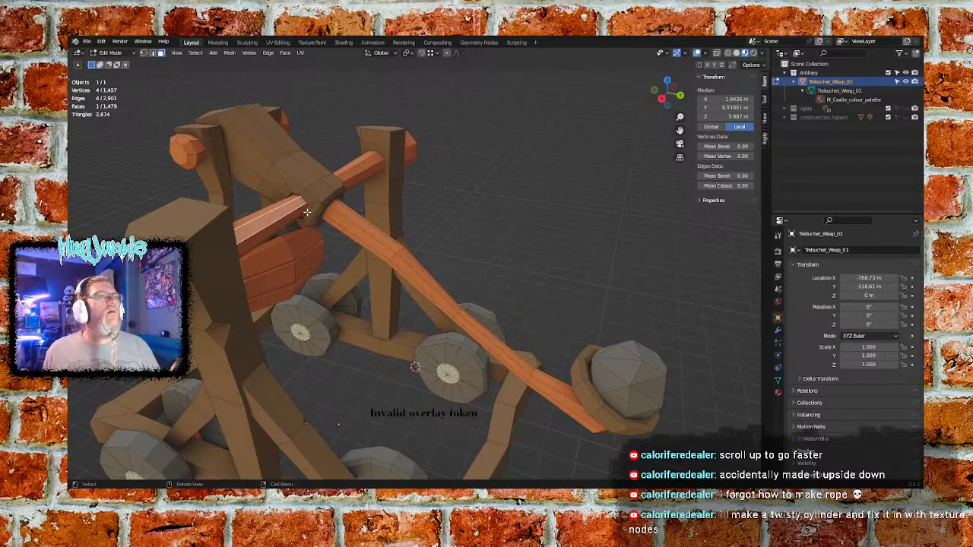
pyautogui.click(348, 177)
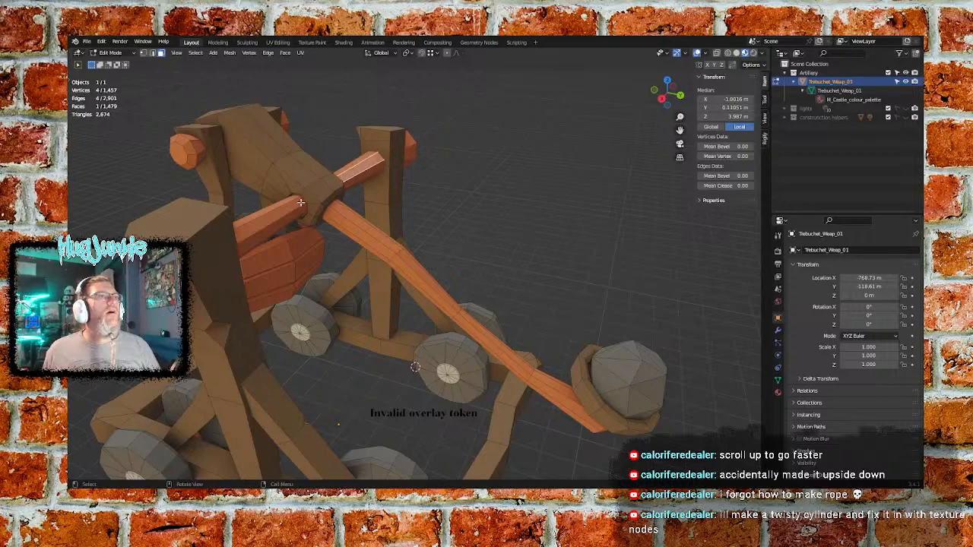
pyautogui.click(294, 205)
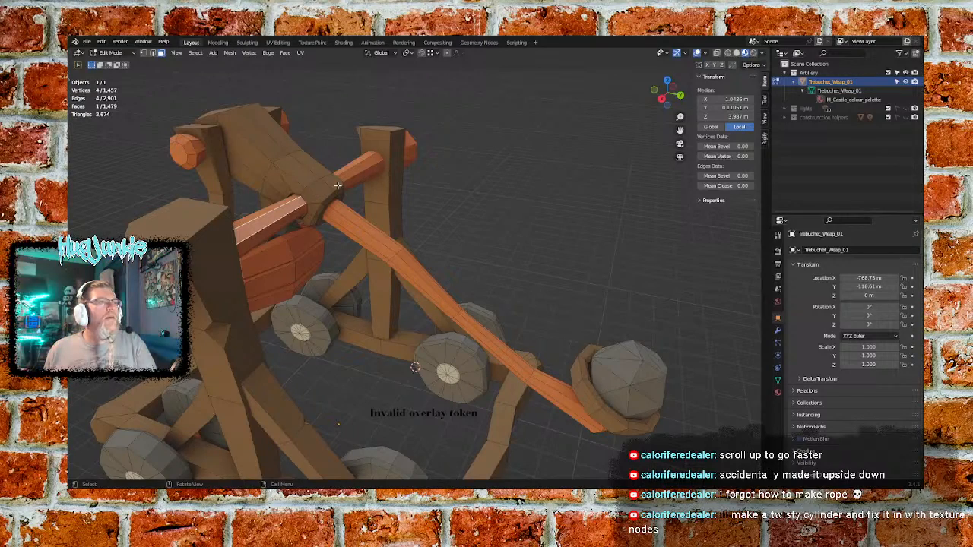
pyautogui.click(296, 183)
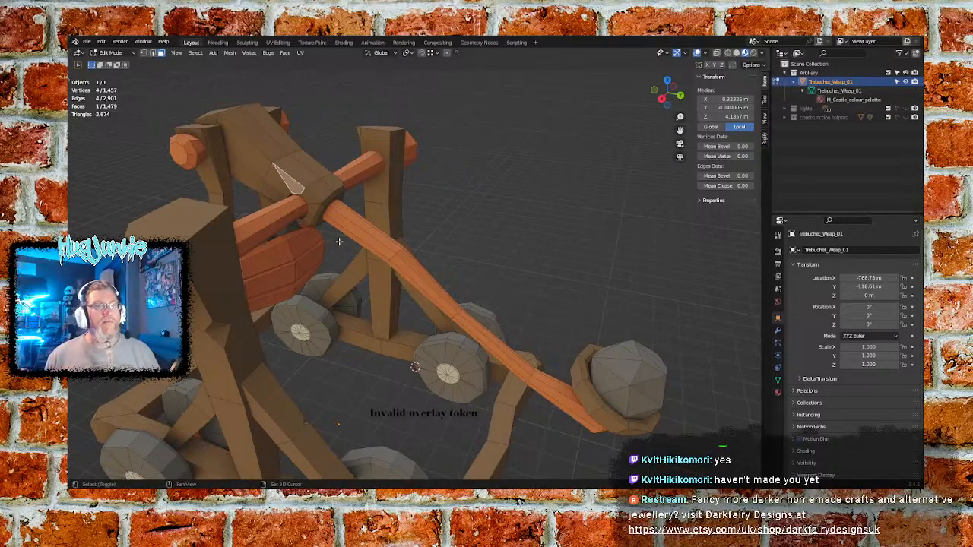
# Examine from outside and from within the axle how it passes through the throwing arm's socket
pyautogui.hotkey('shift', '`')
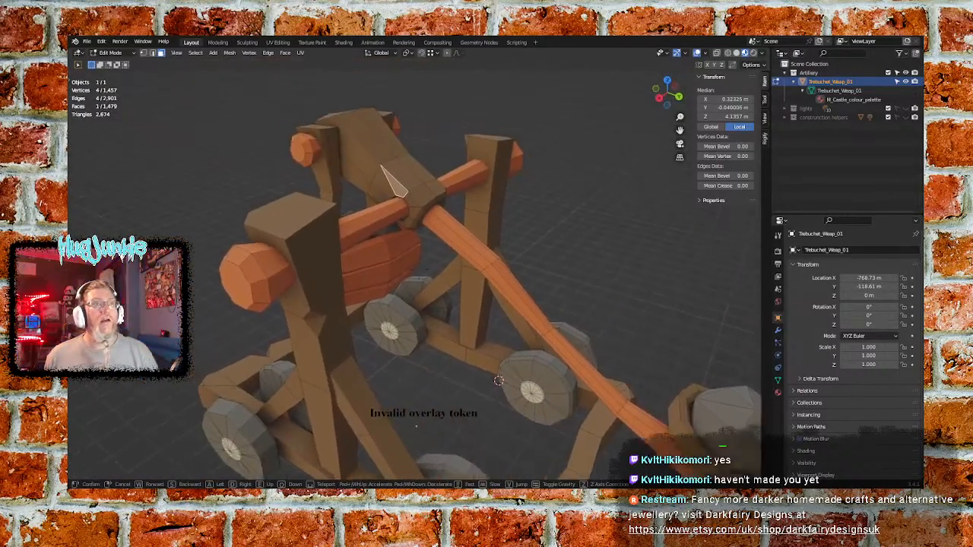
pyautogui.press('w')
pyautogui.press('s')
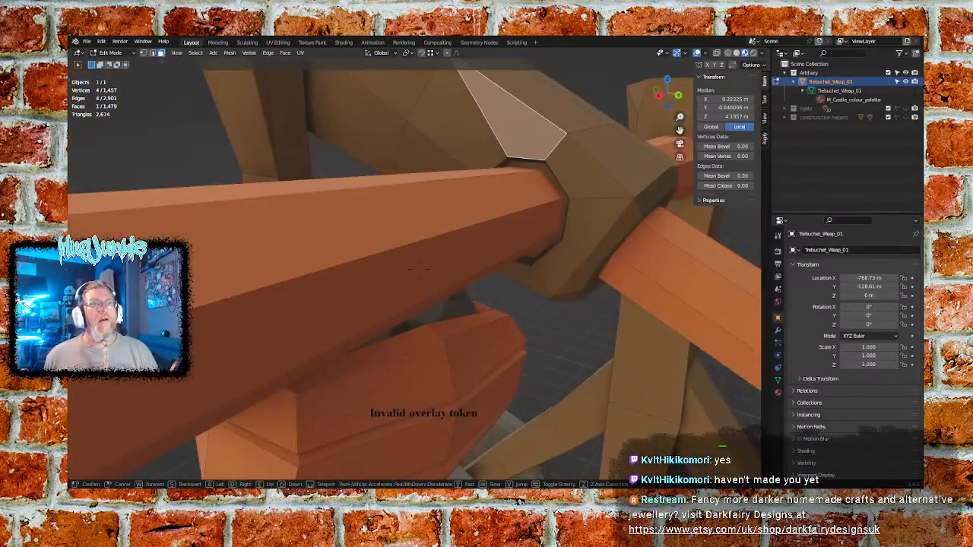
pyautogui.press('w')
pyautogui.press('s')
pyautogui.press('w')
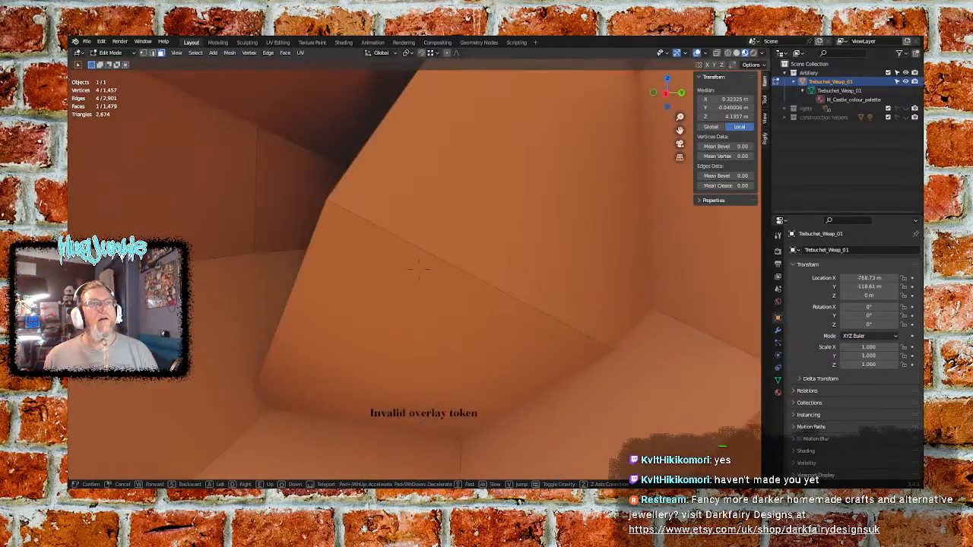
pyautogui.press('s')
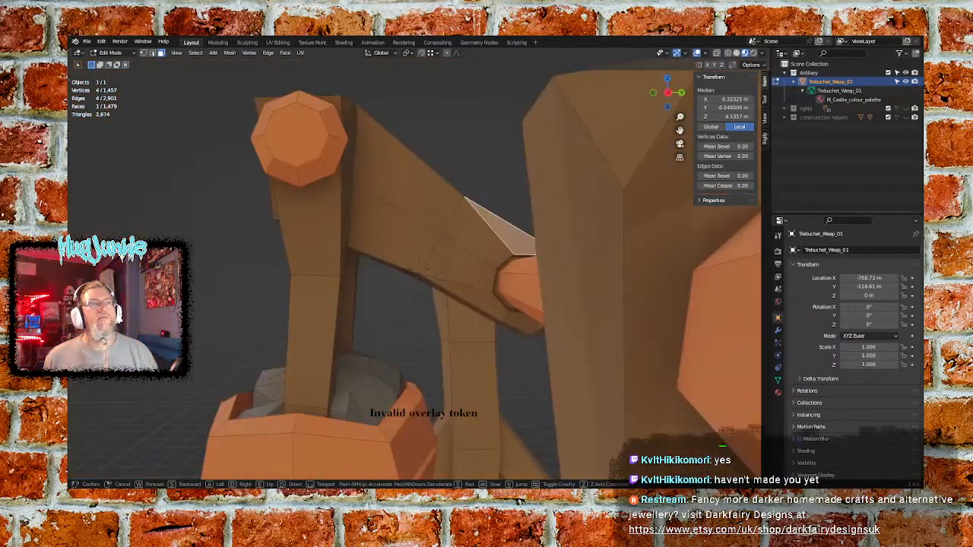
pyautogui.press('w')
pyautogui.press('s')
pyautogui.press('w')
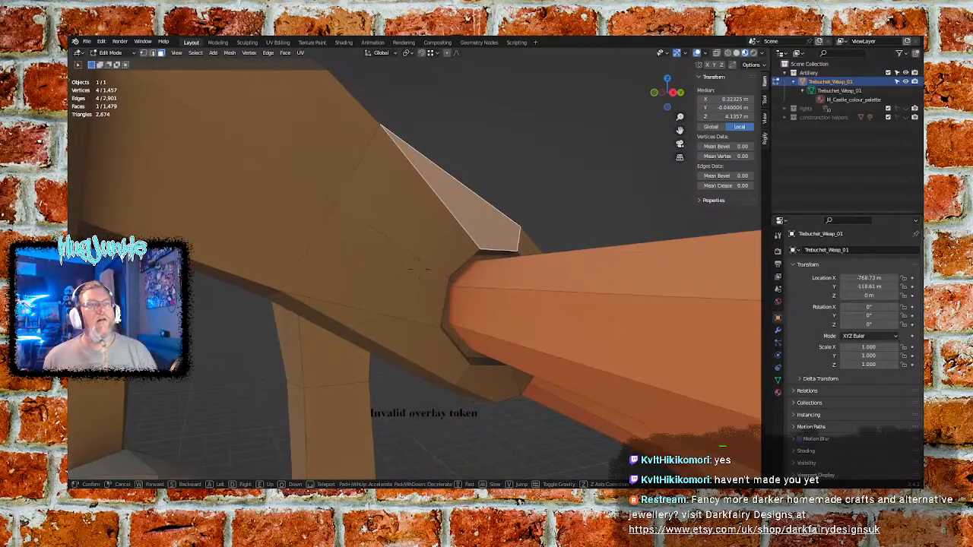
pyautogui.press('w')
pyautogui.press('s')
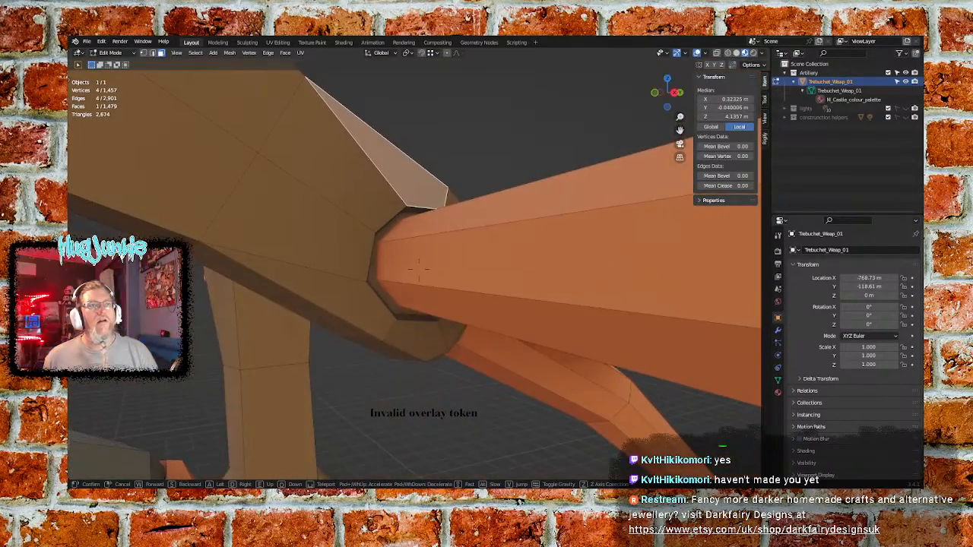
pyautogui.press('w')
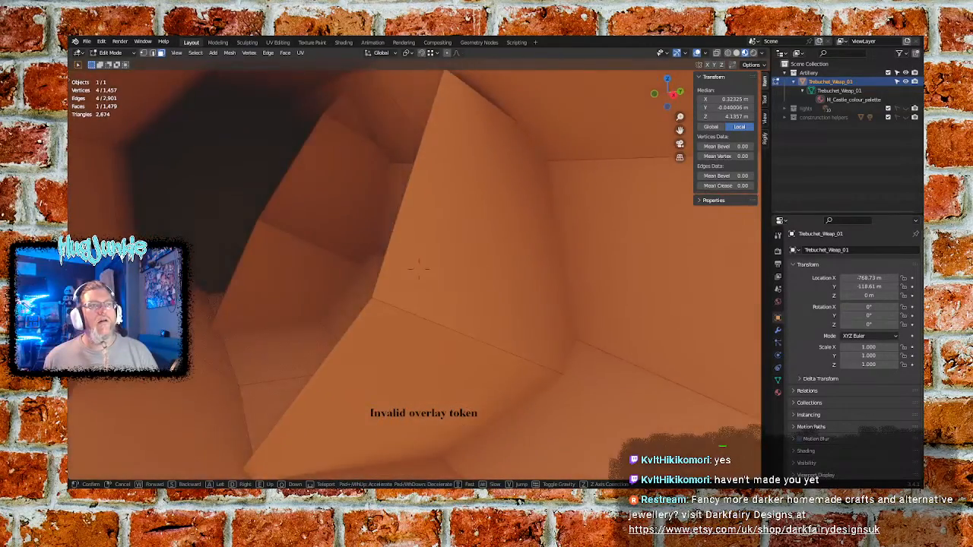
pyautogui.press('s')
pyautogui.press('w')
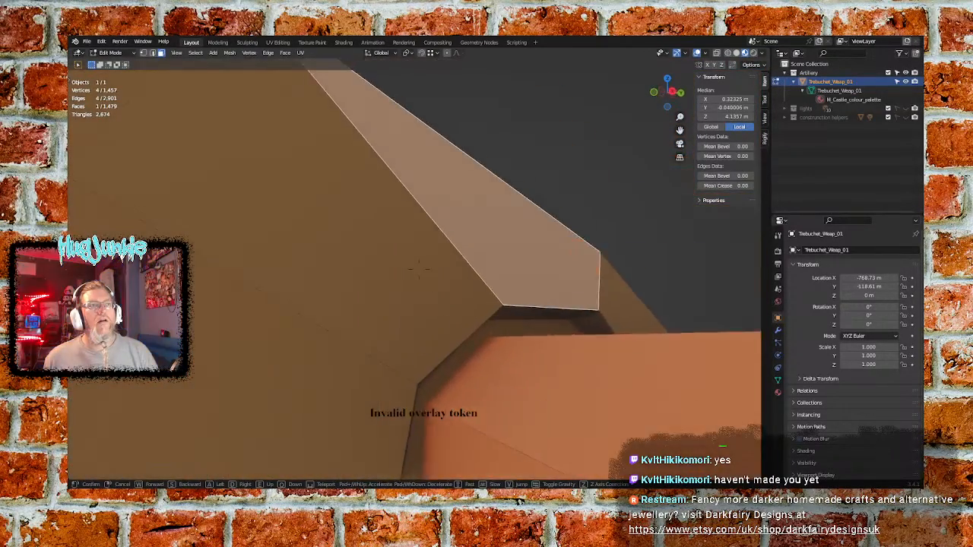
# Select the axle's upper side face where it runs through the hollow interior of the throwing arm
pyautogui.press('w')
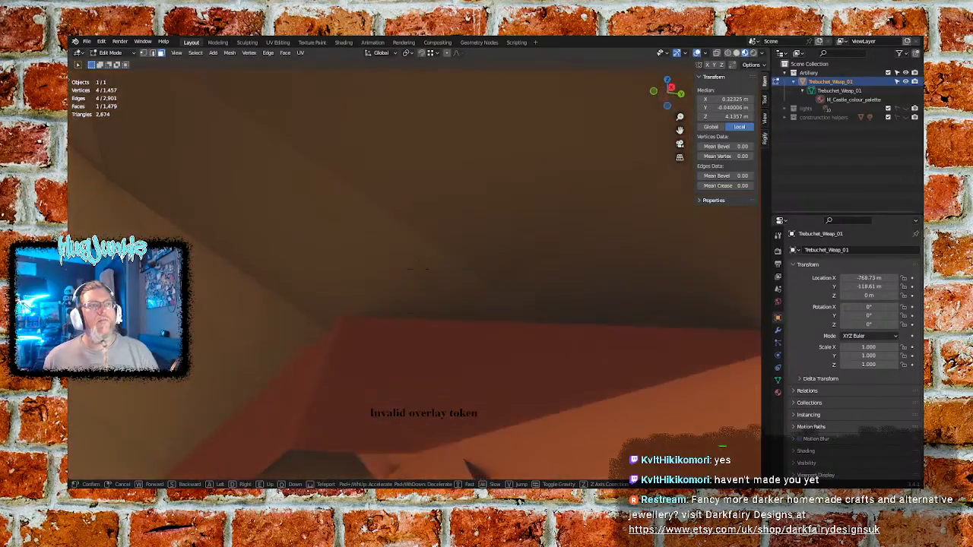
pyautogui.press('s')
pyautogui.press('w')
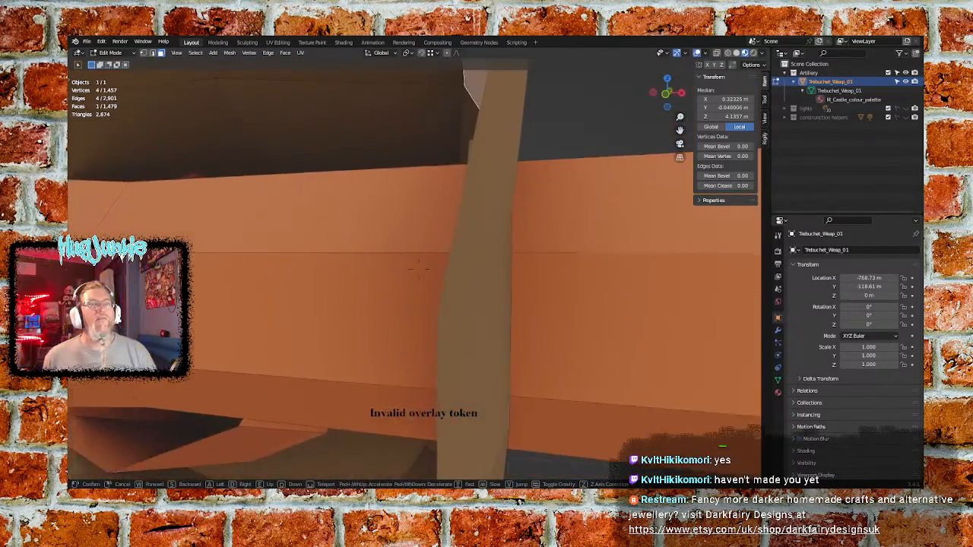
pyautogui.press('s')
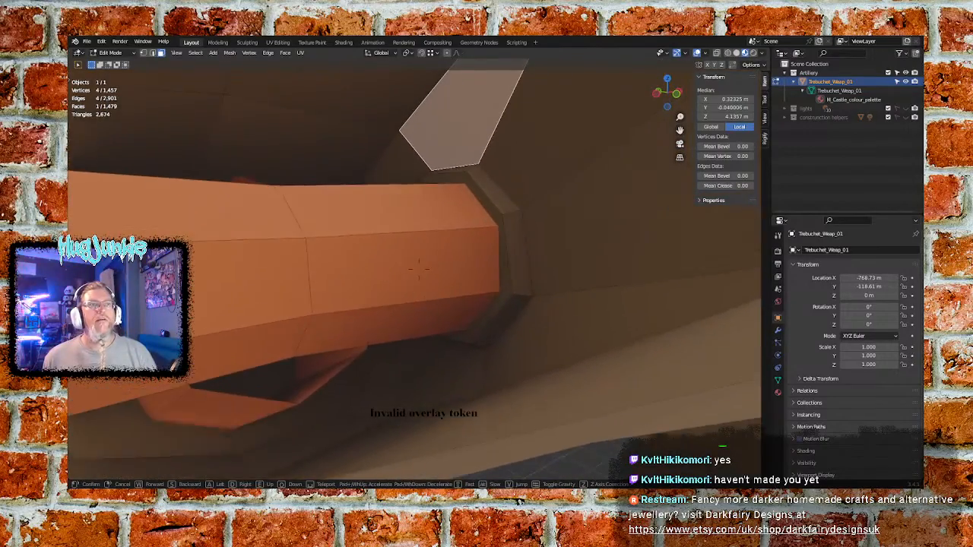
pyautogui.press('w')
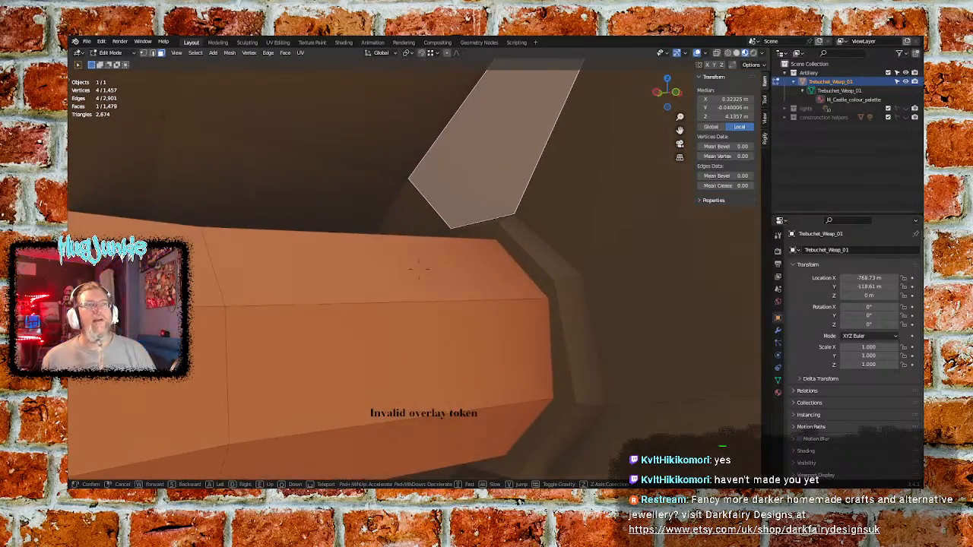
pyautogui.click(339, 241)
pyautogui.click(404, 274)
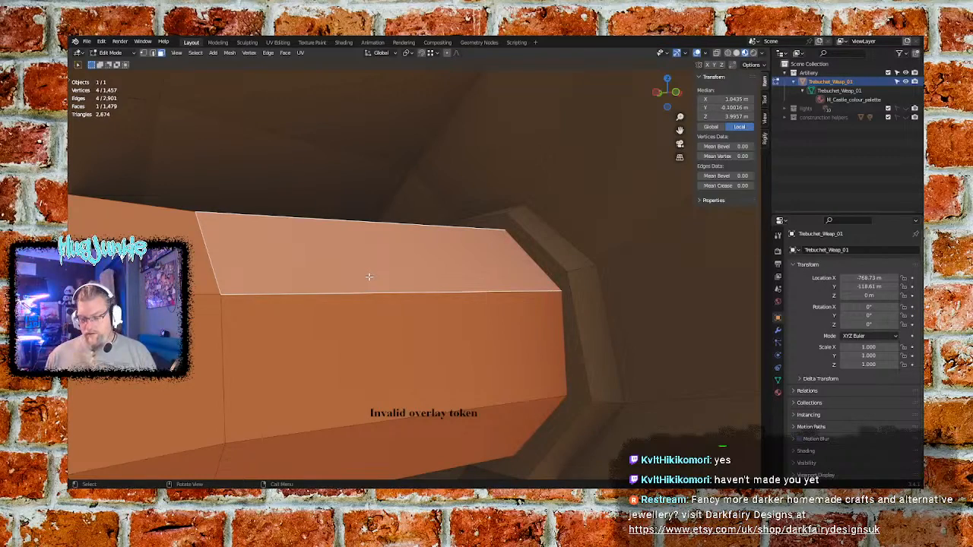
# Examine the clearance between the axle and the holes in both side walls of the throwing arm
pyautogui.hotkey('shift', '`')
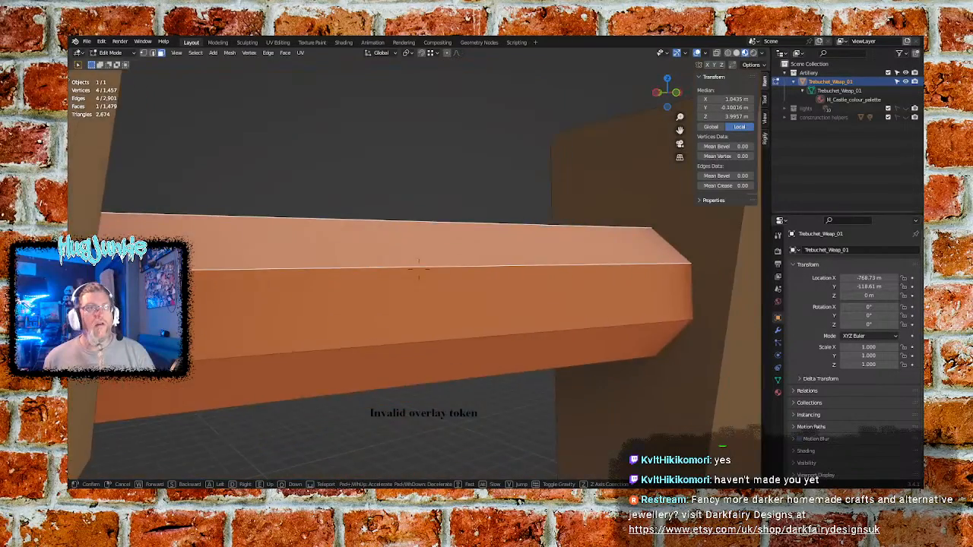
pyautogui.press('a')
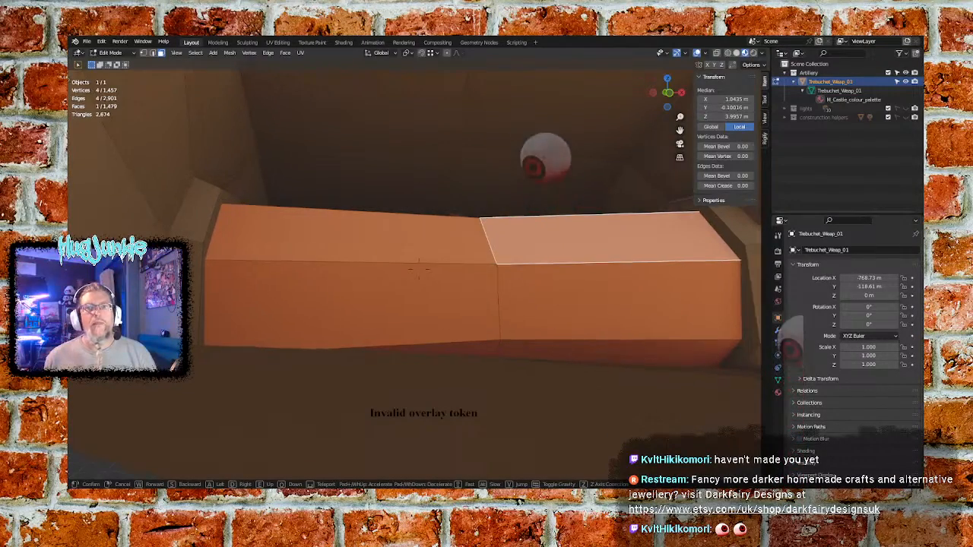
pyautogui.press('d')
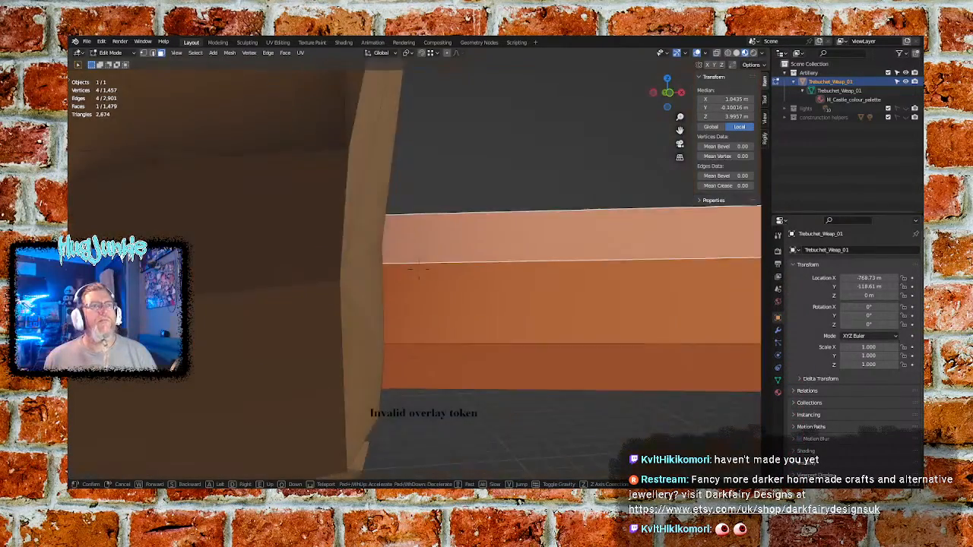
pyautogui.press('a')
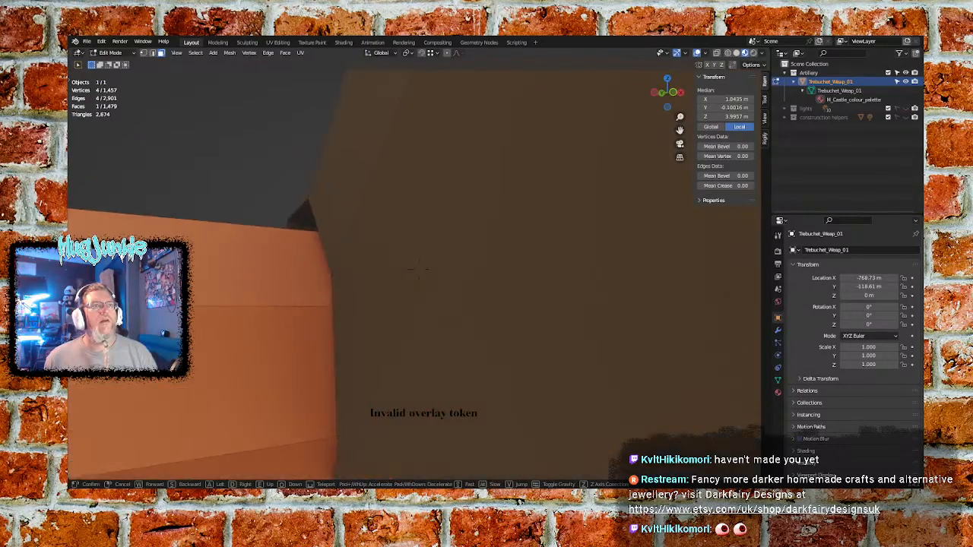
pyautogui.press('d')
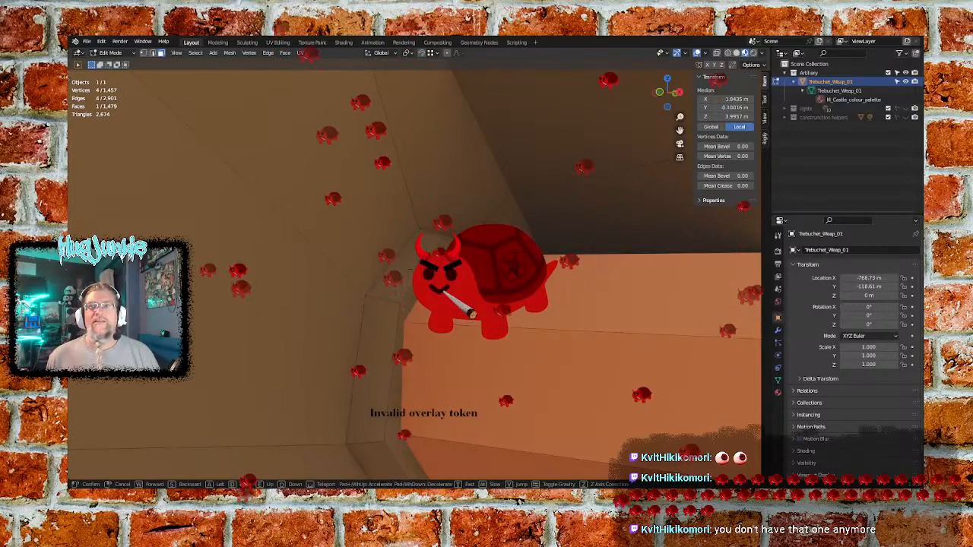
pyautogui.press('s')
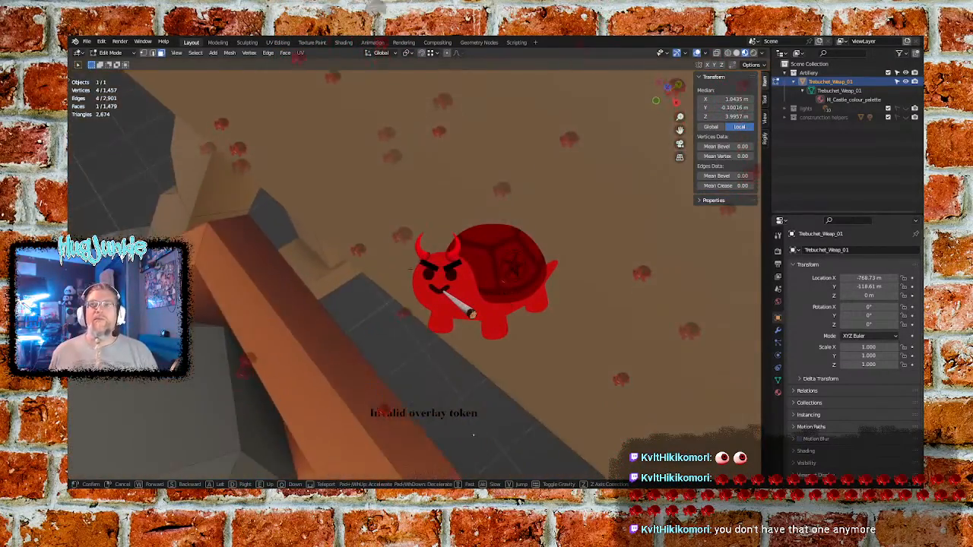
pyautogui.press('w')
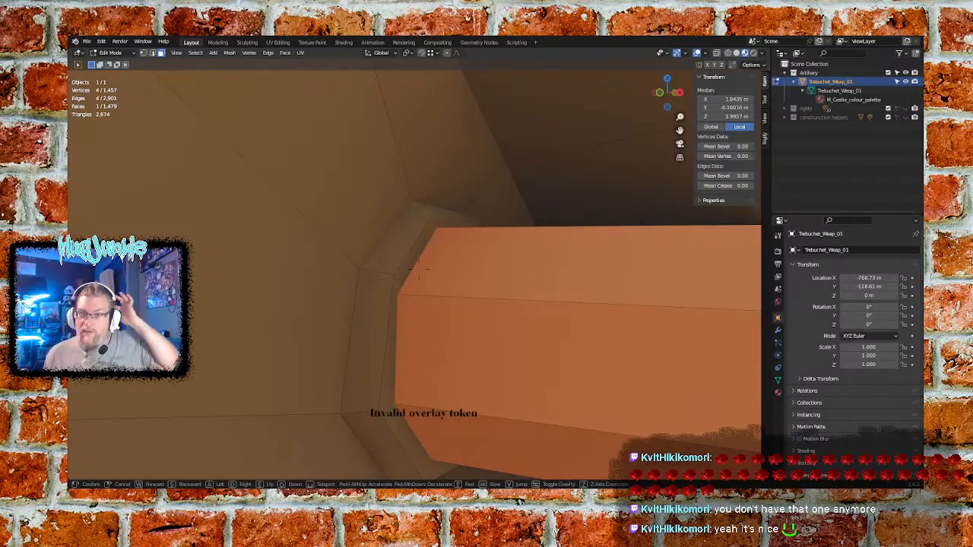
pyautogui.press('a')
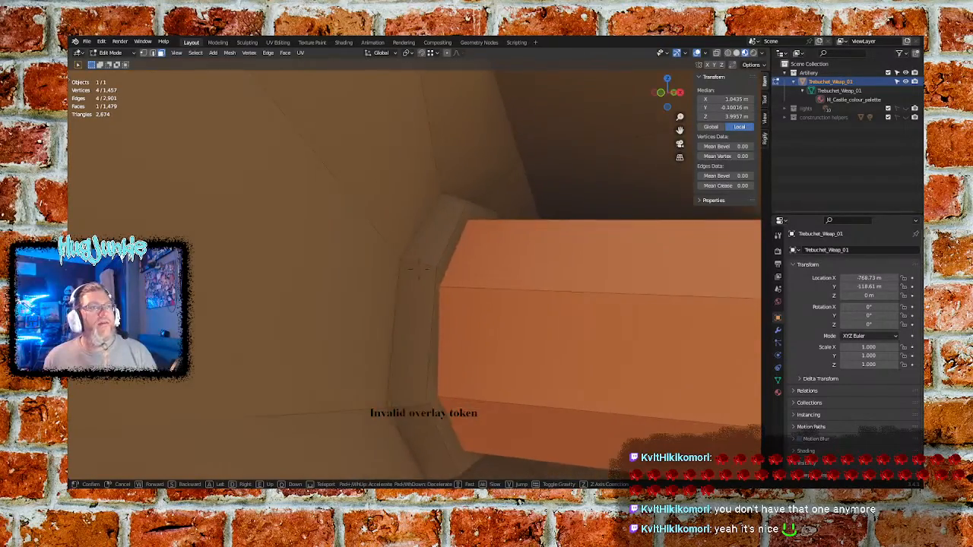
pyautogui.press('d')
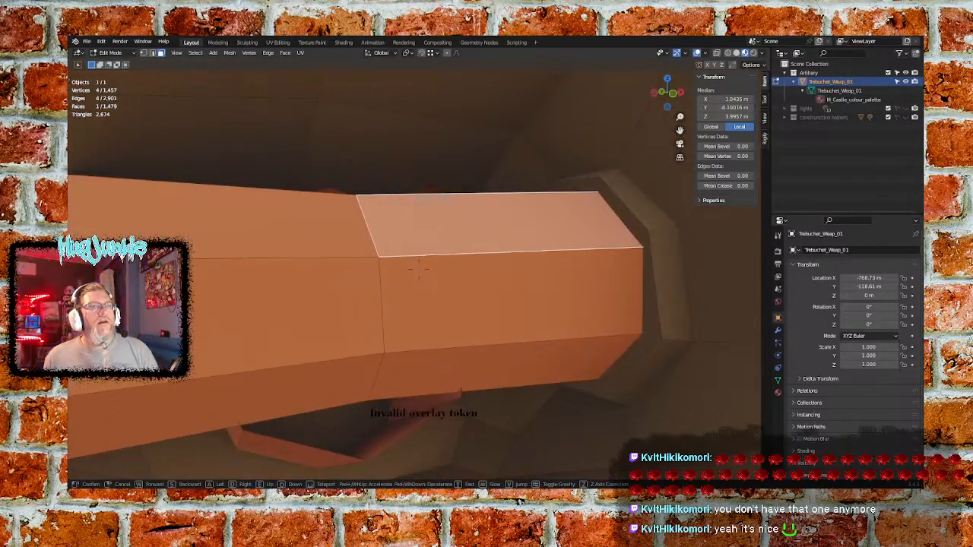
# Examine the counterweight's pivot pin and hanger beams at the thick end of the throwing arm
pyautogui.press('w')
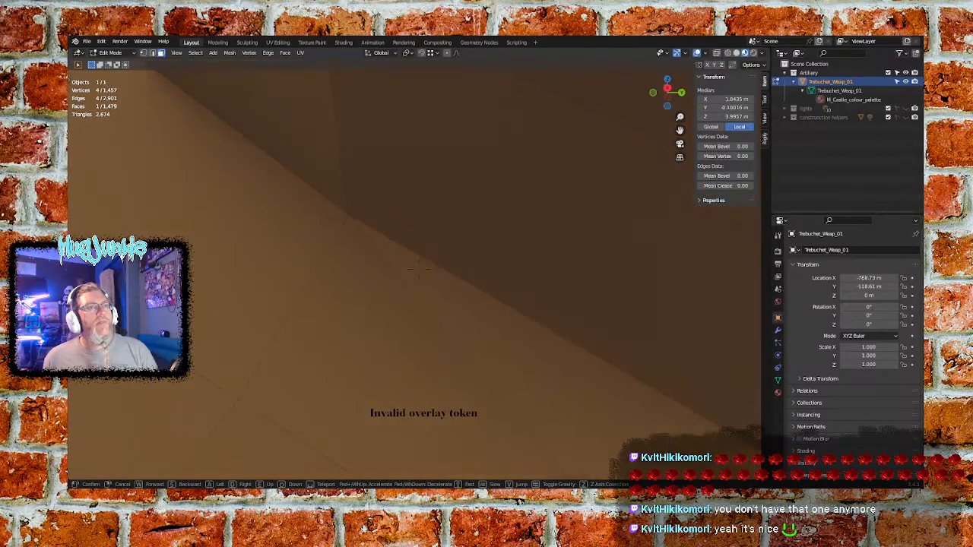
pyautogui.press('s')
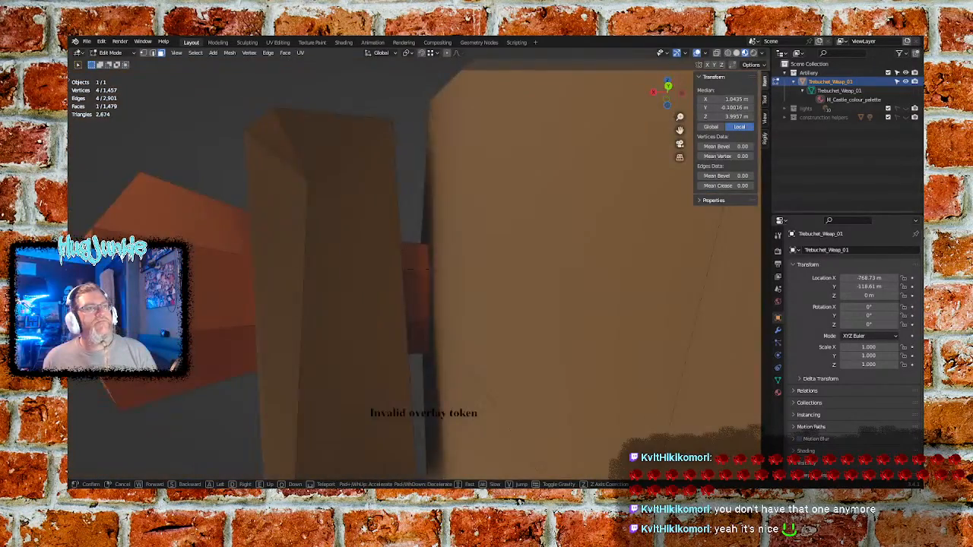
pyautogui.press('a')
pyautogui.press('d')
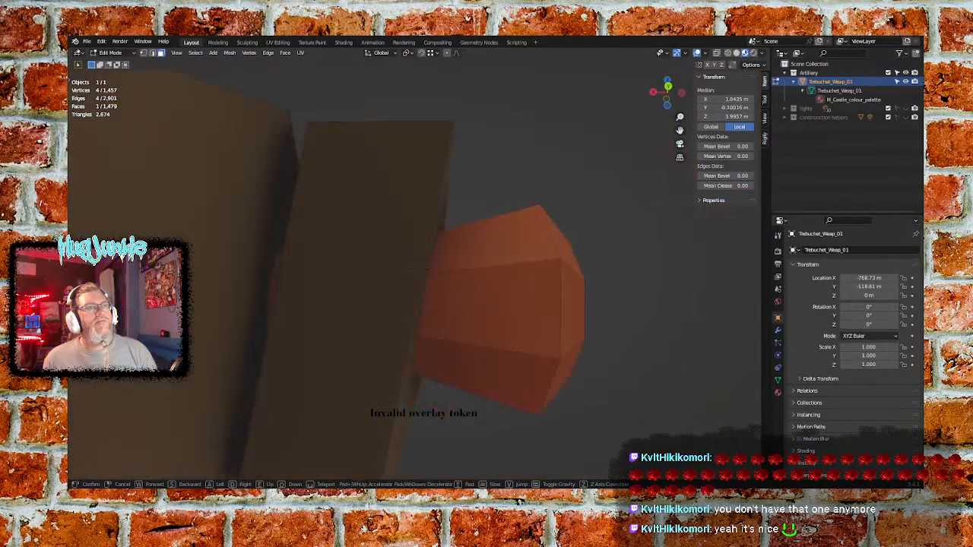
pyautogui.press('s')
pyautogui.press('w')
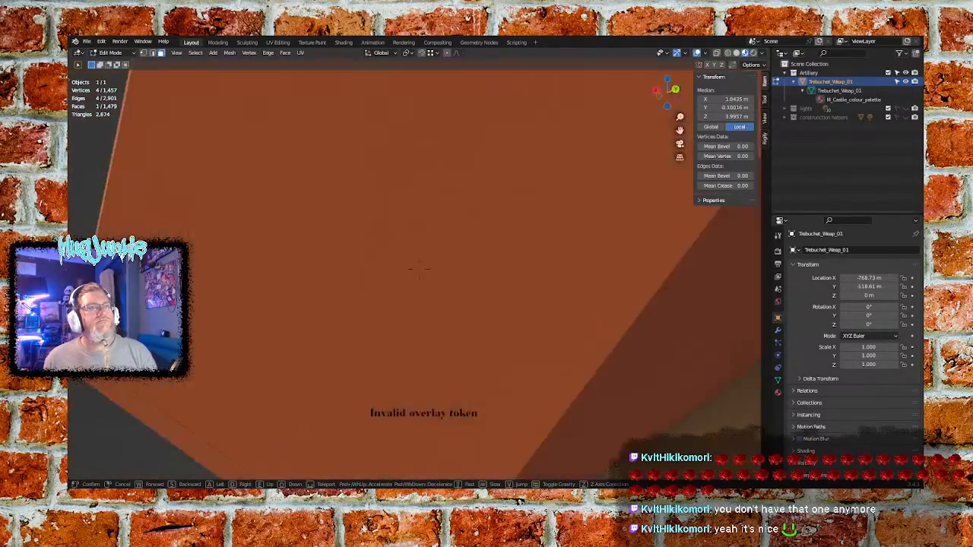
pyautogui.press('s')
pyautogui.press('w')
pyautogui.press('a')
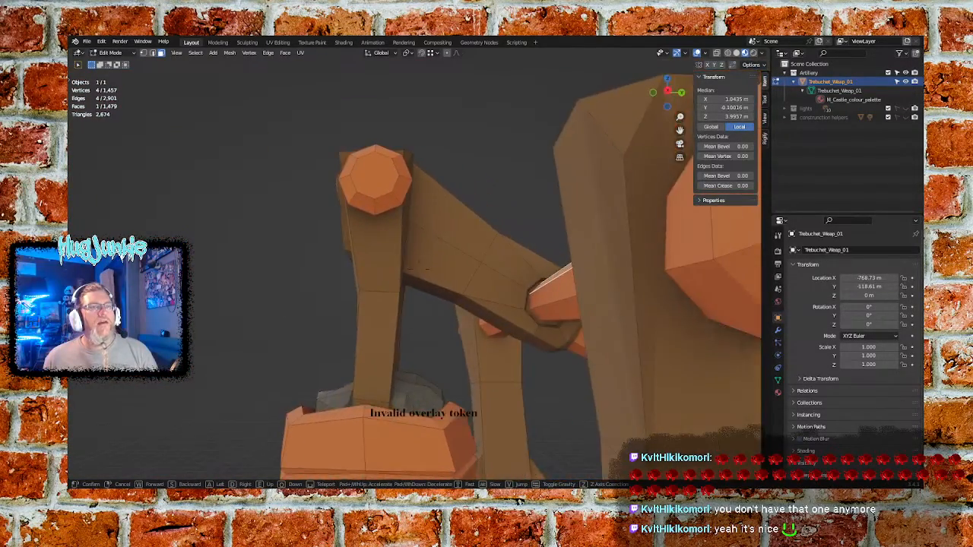
pyautogui.press('a')
pyautogui.press('w')
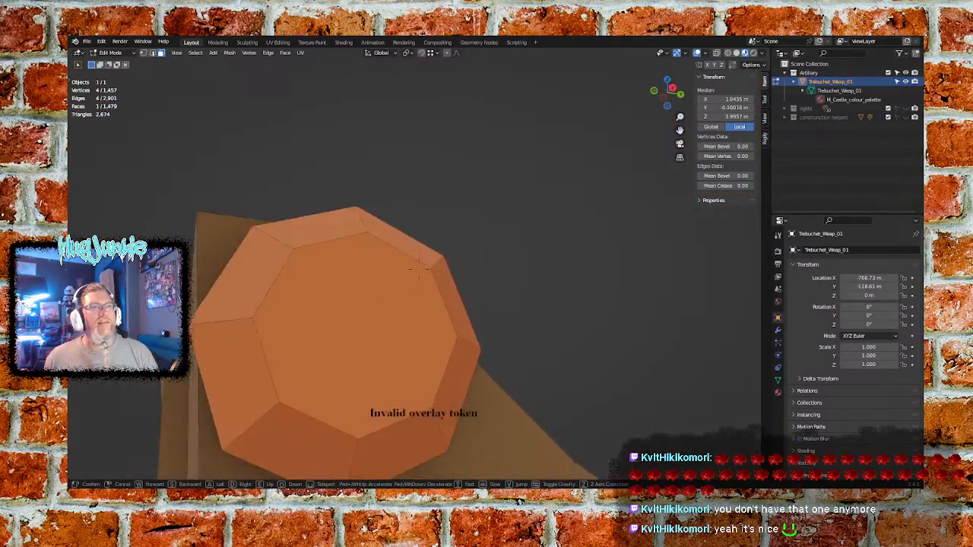
pyautogui.press('a')
pyautogui.press('s')
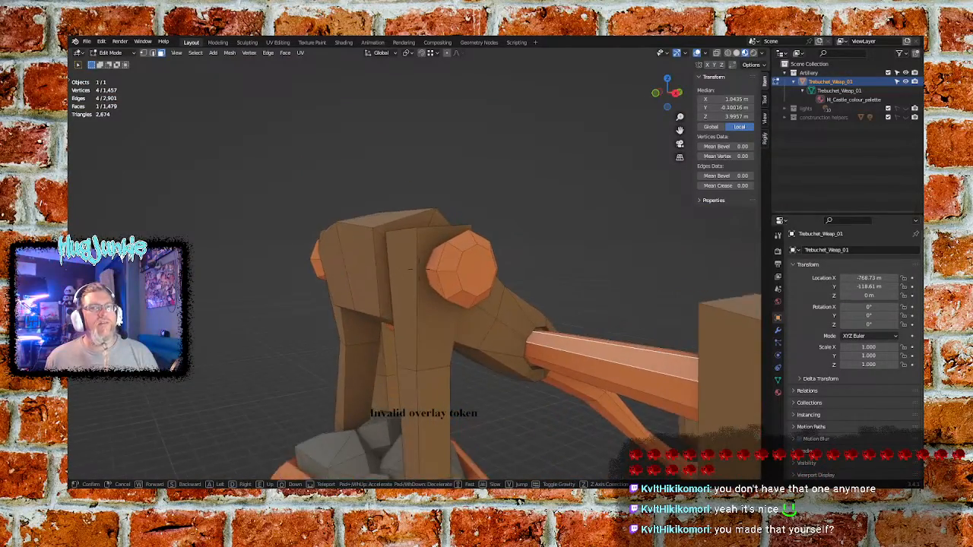
# Examine how the axle enters the throwing arm and how the stone-filled counterweight bucket hangs beside it
pyautogui.press('w')
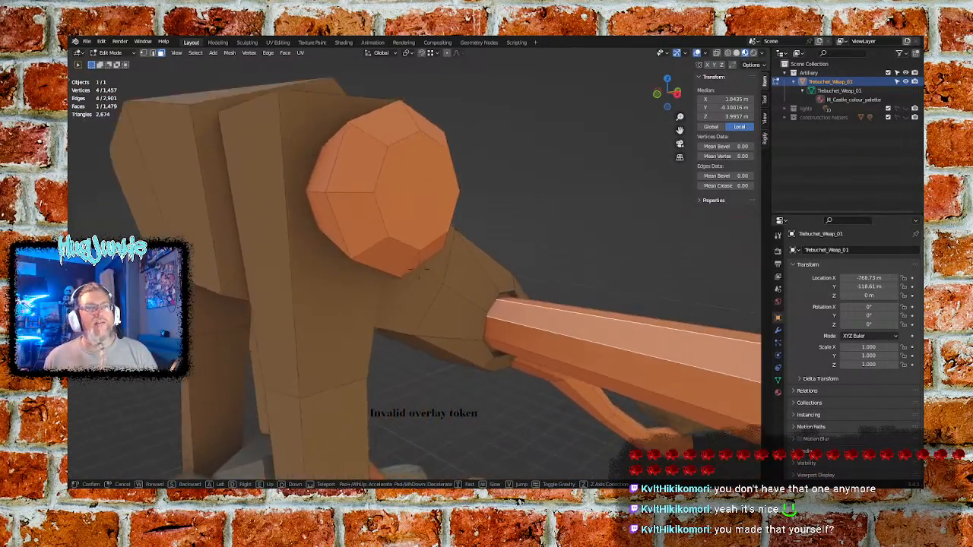
pyautogui.press('w')
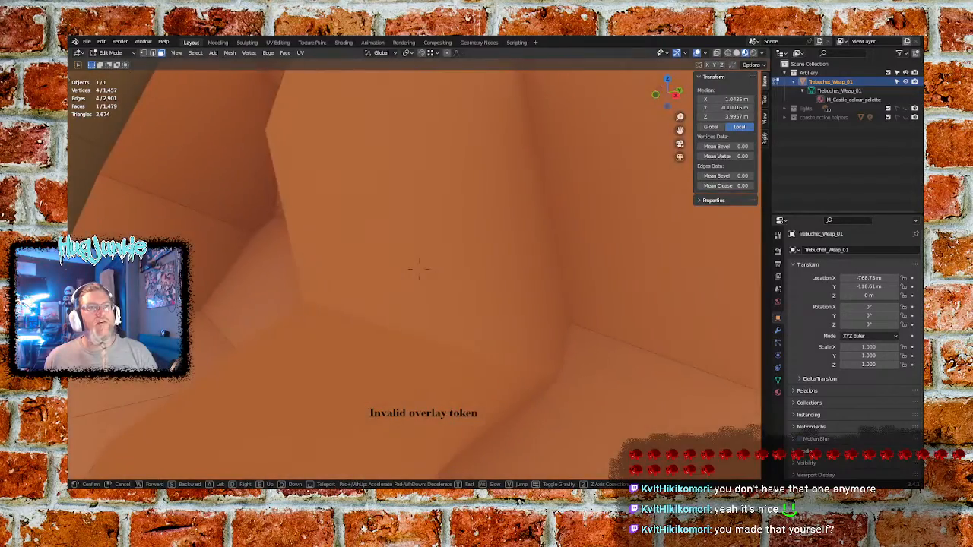
pyautogui.press('s')
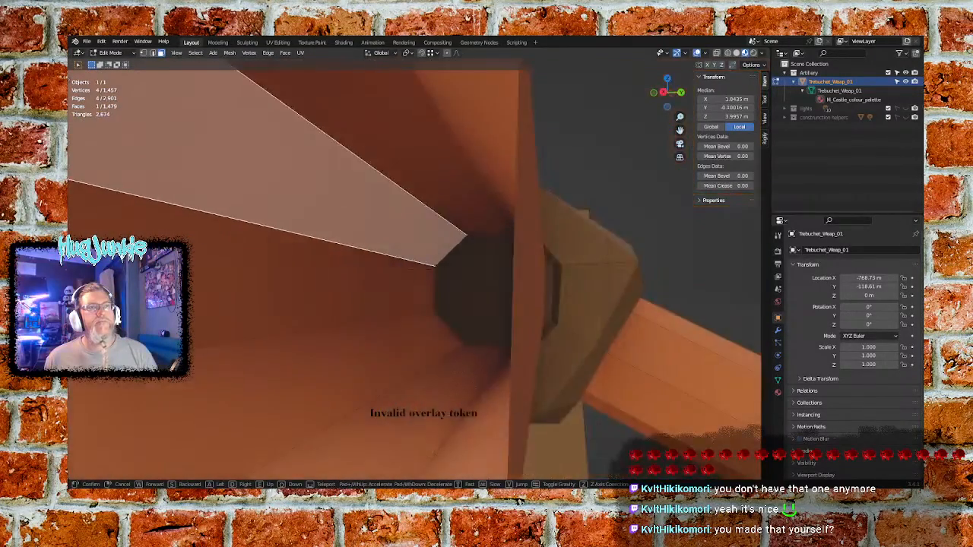
pyautogui.press('d')
pyautogui.press('s')
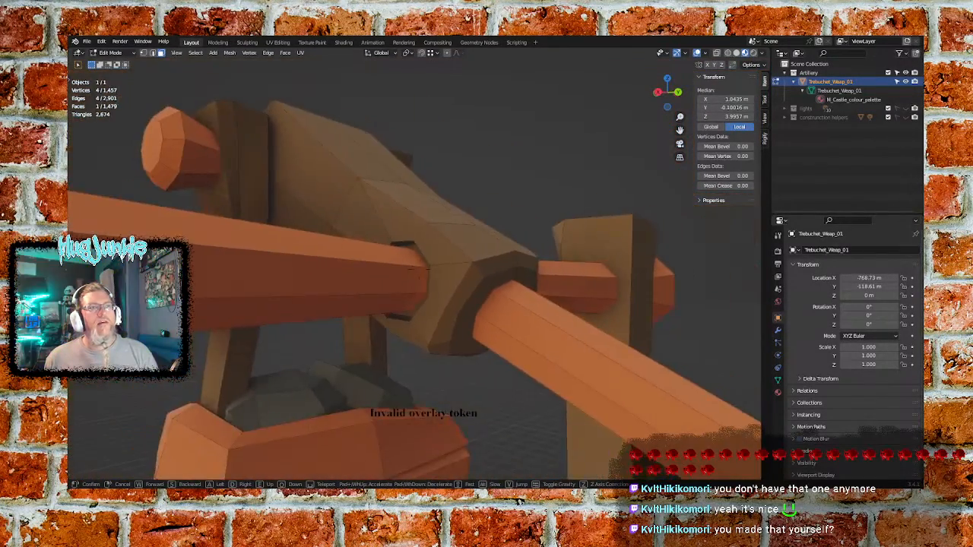
pyautogui.press('w')
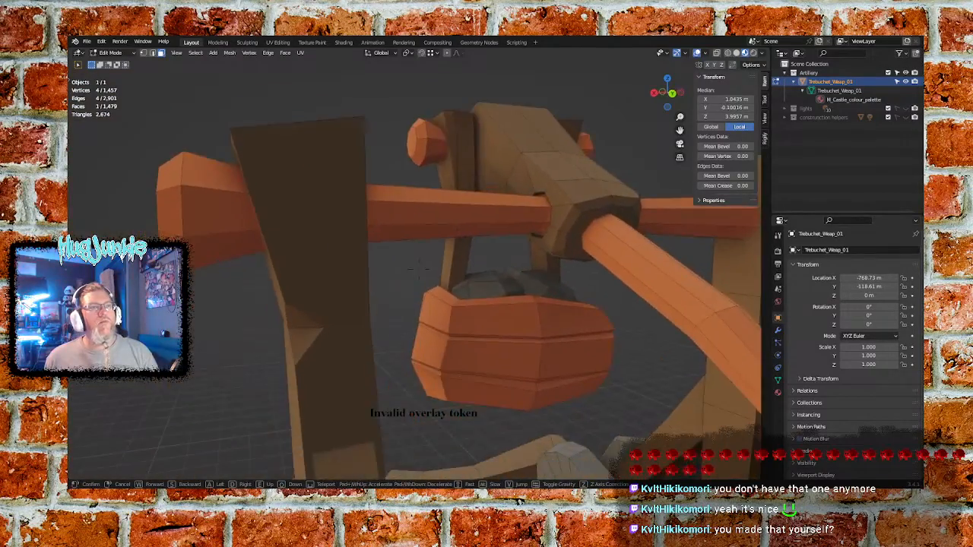
pyautogui.press('w')
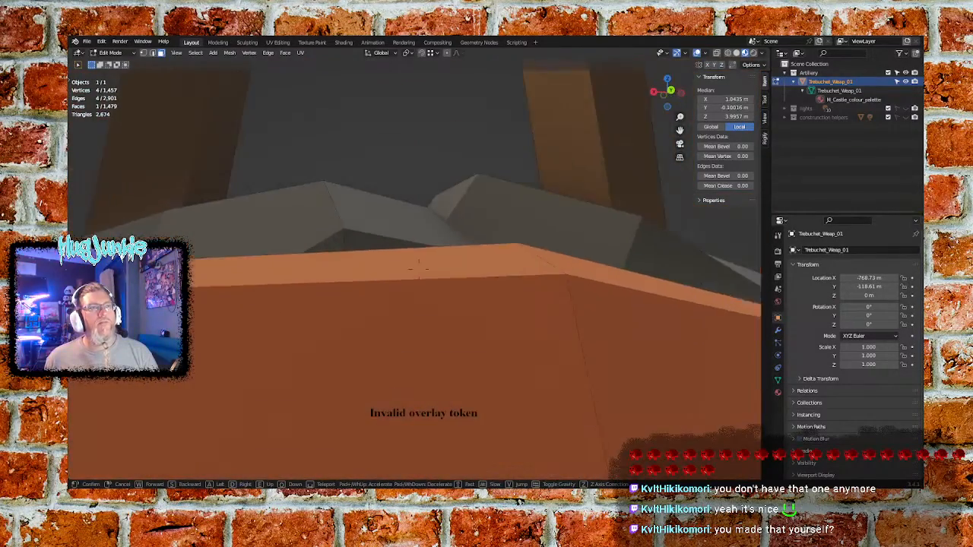
pyautogui.press('s')
pyautogui.press('s')
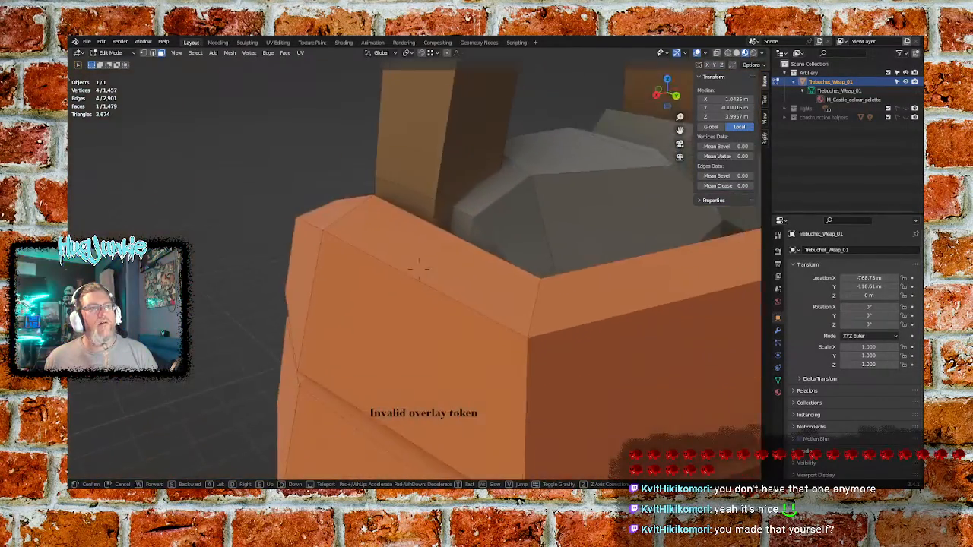
pyautogui.press('w')
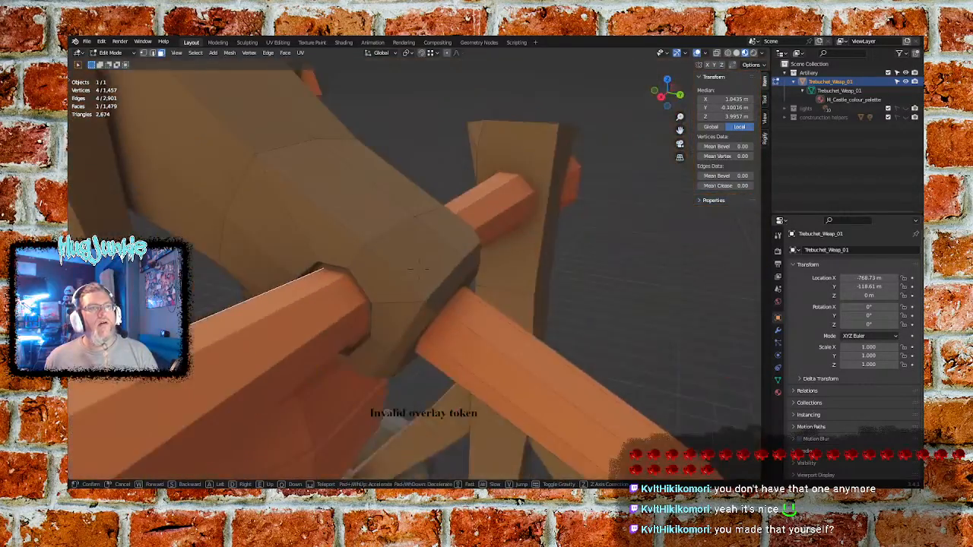
pyautogui.press('s')
pyautogui.press('s')
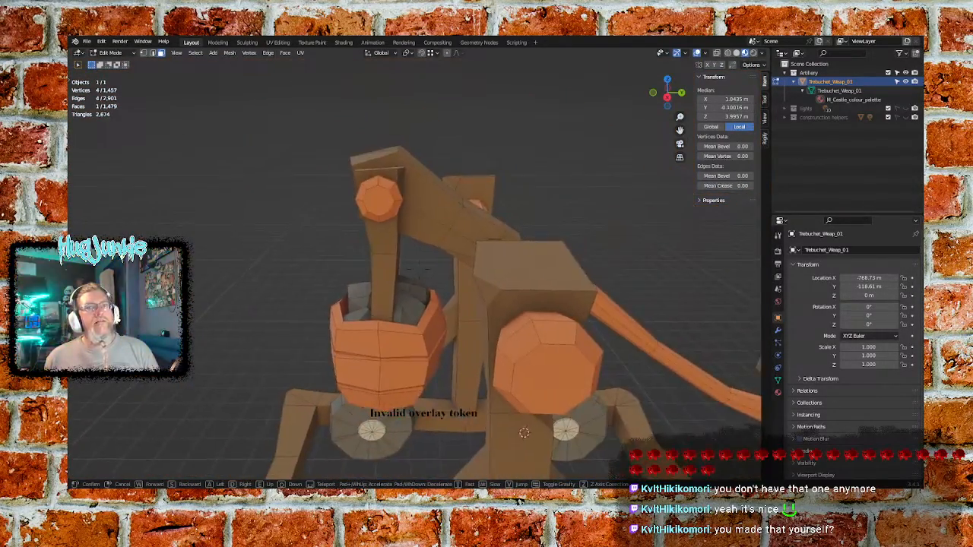
# Select the axle's top face where it runs through the hollow interior of the throwing arm
pyautogui.press('w')
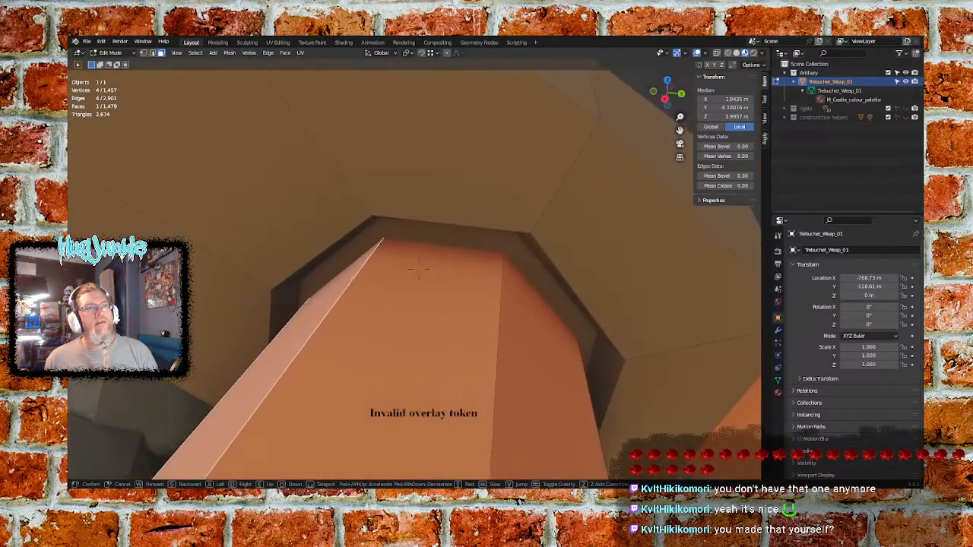
pyautogui.press('w')
pyautogui.press('s')
pyautogui.press('d')
pyautogui.press('d')
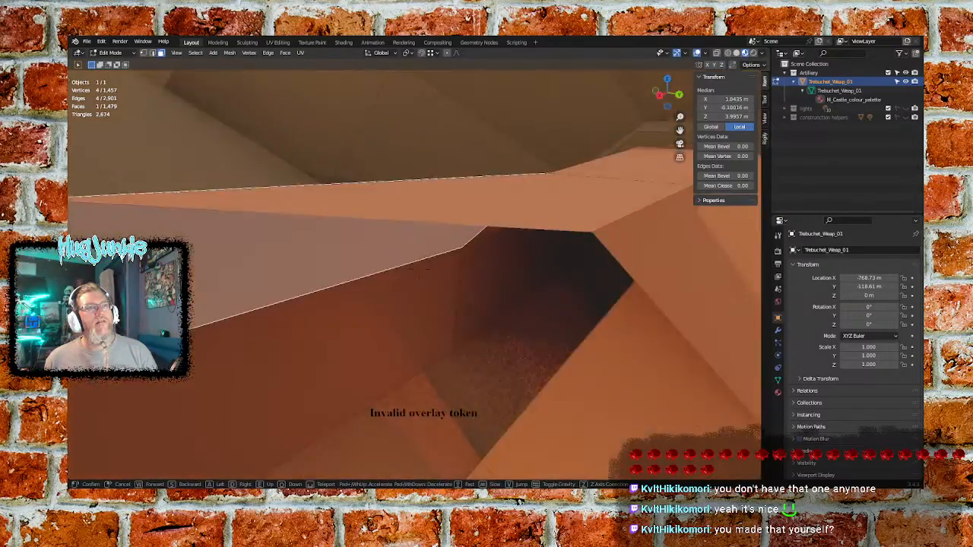
pyautogui.press('d')
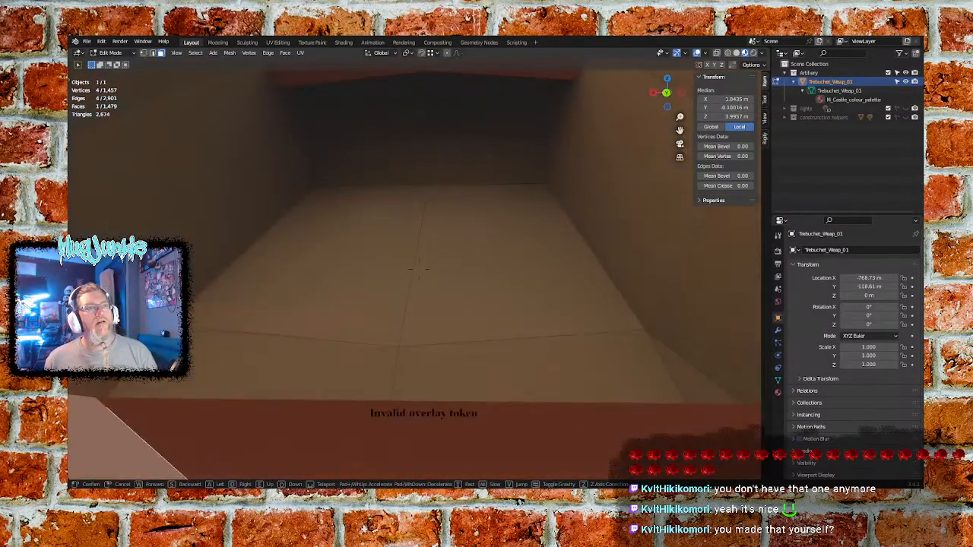
pyautogui.press('a')
pyautogui.press('d')
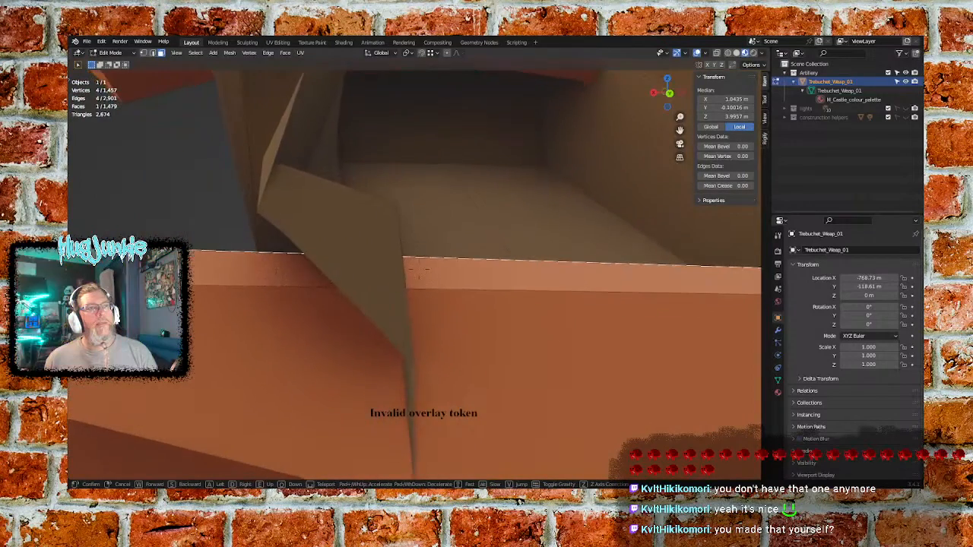
pyautogui.press('e')
pyautogui.click(415, 277)
pyautogui.click(376, 373)
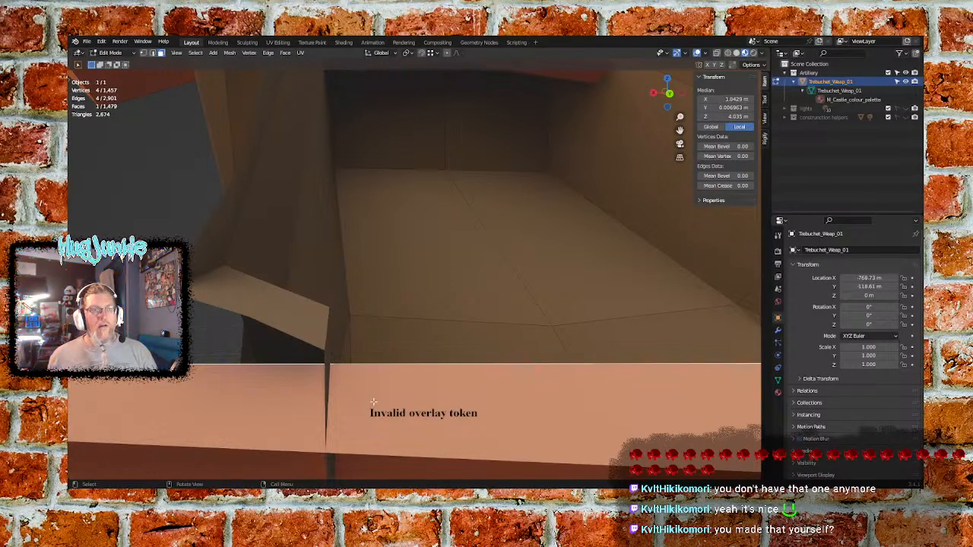
# Examine the throwing arm's socket end and the axle on both sides of it, from inside and from the front
pyautogui.hotkey('shift', '`')
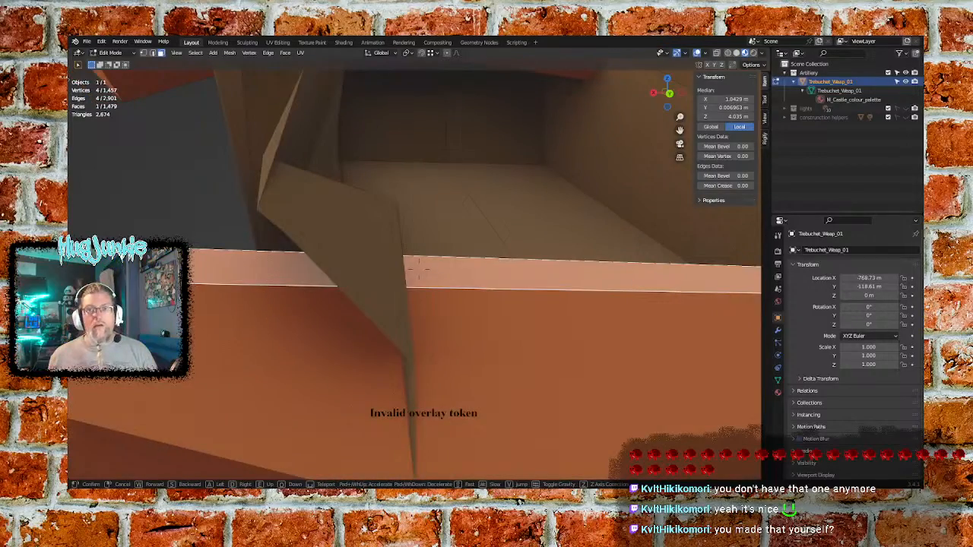
pyautogui.press('w')
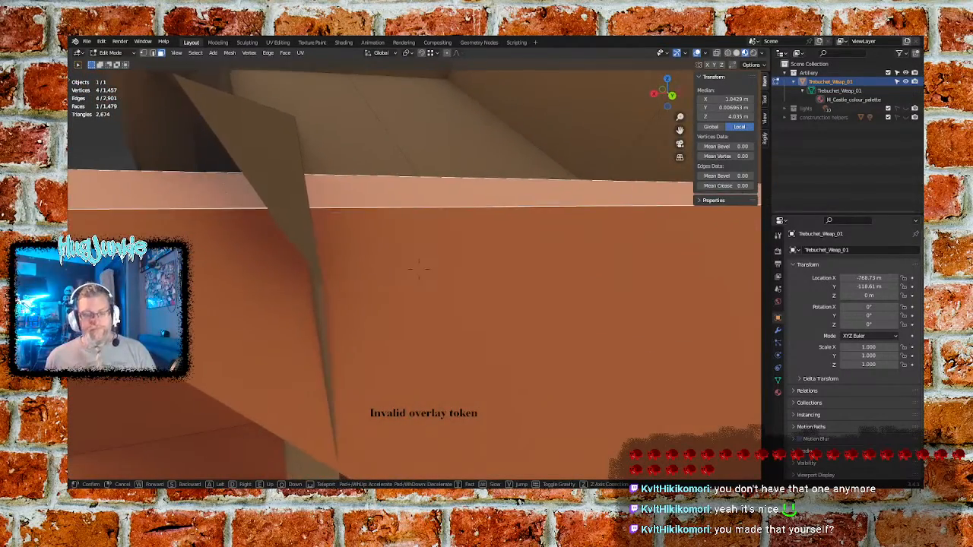
pyautogui.press('s')
pyautogui.press('d')
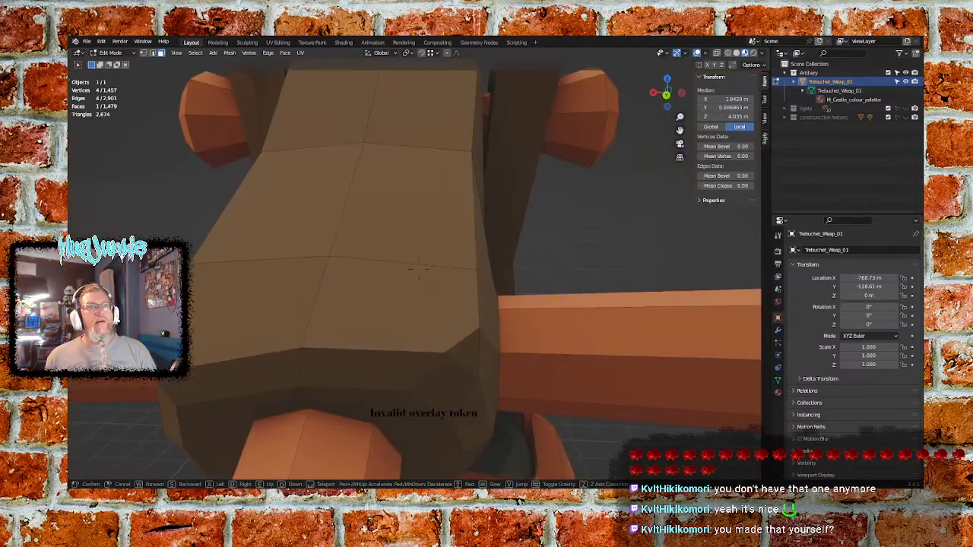
pyautogui.press('a')
pyautogui.press('d')
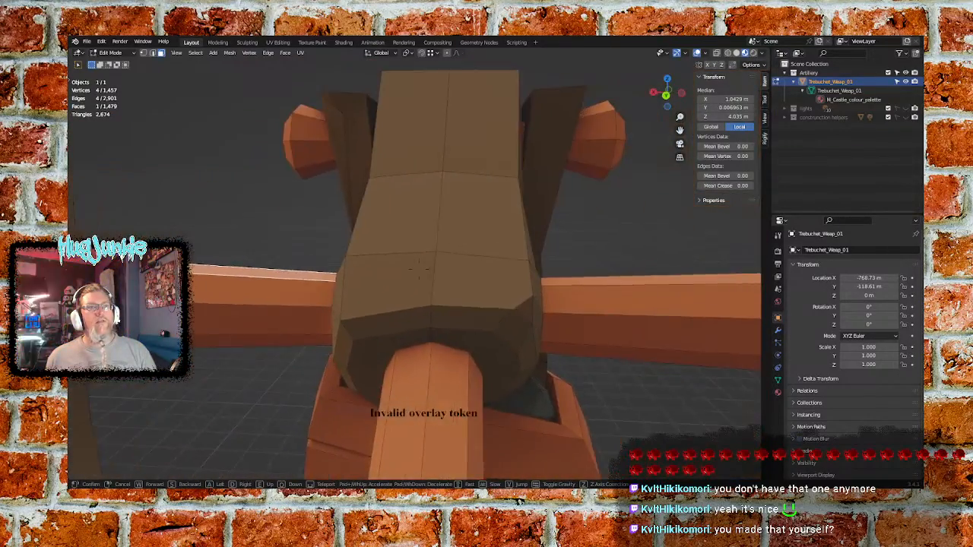
pyautogui.press('a')
pyautogui.press('w')
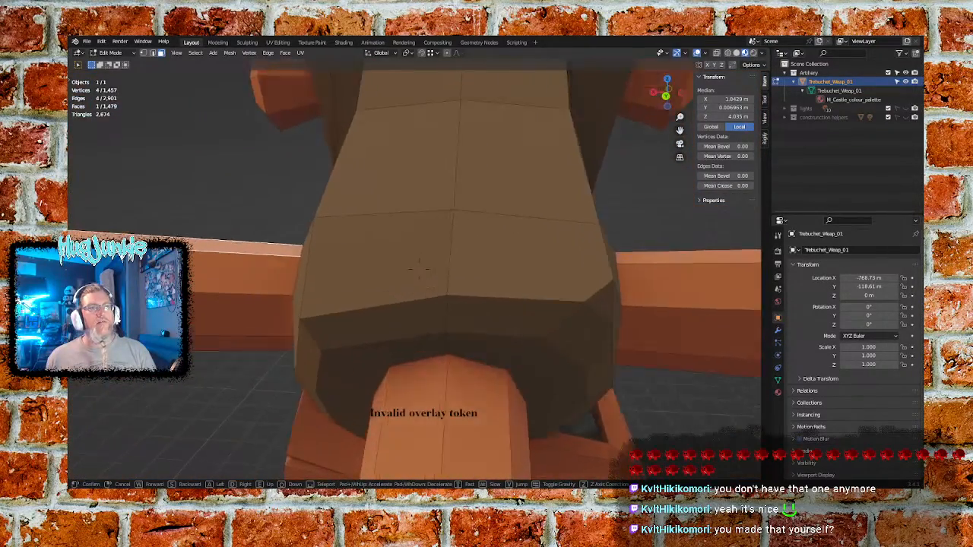
pyautogui.press('a')
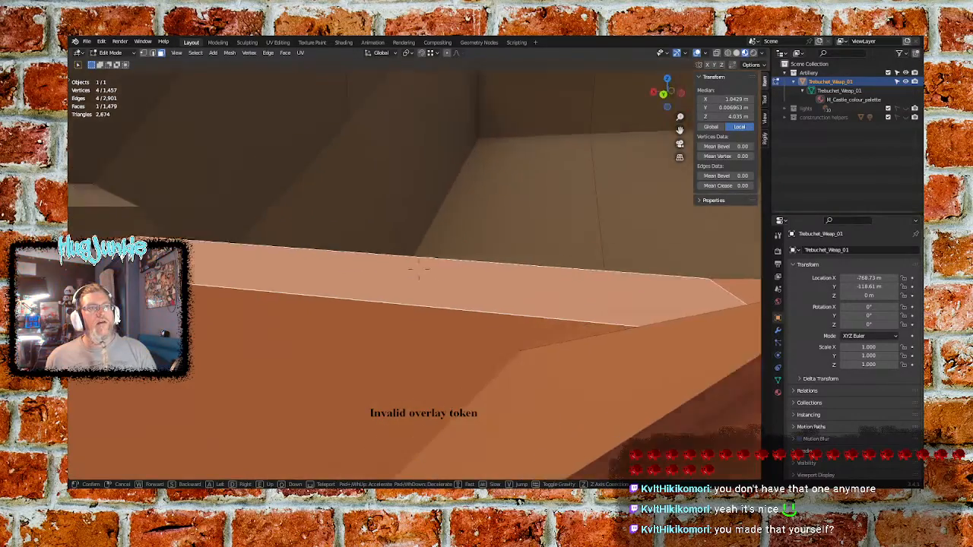
pyautogui.press('d')
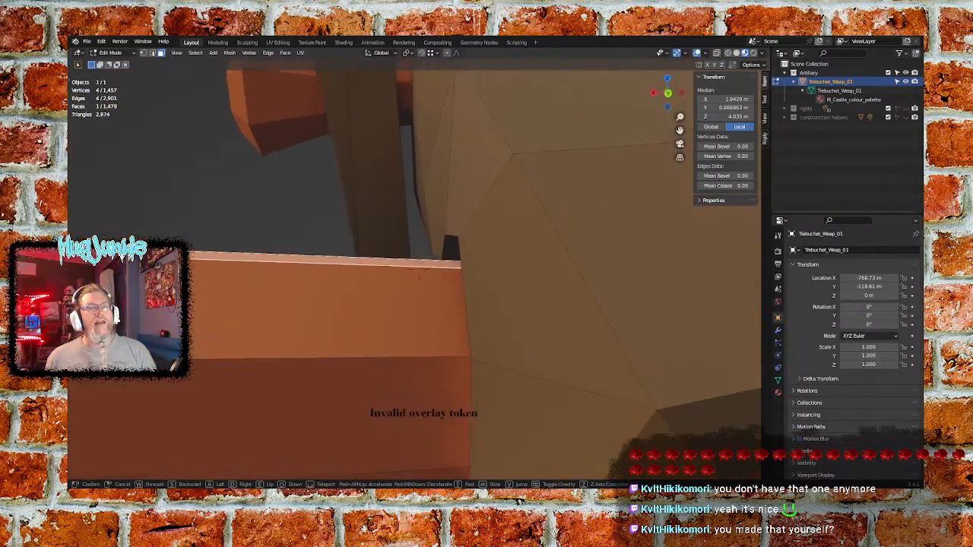
pyautogui.press('s')
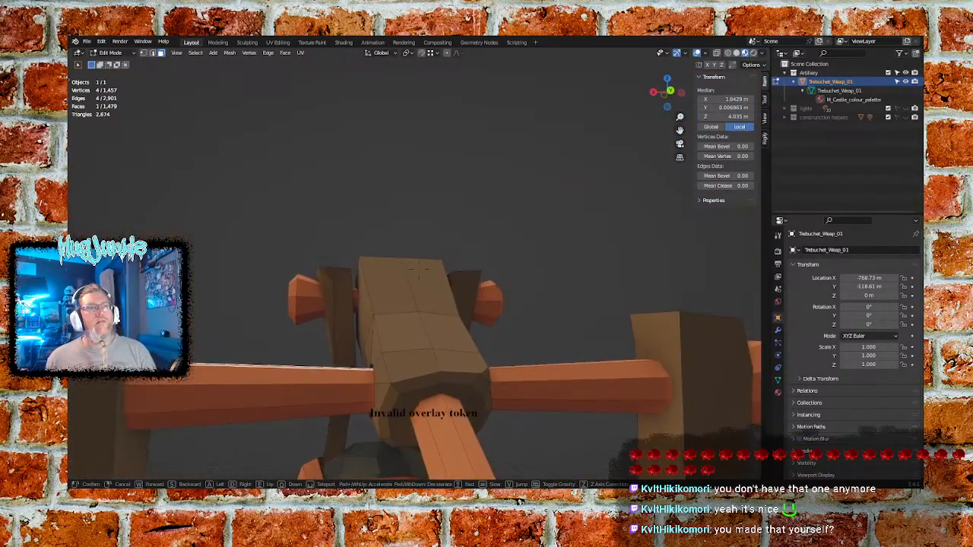
pyautogui.press('s')
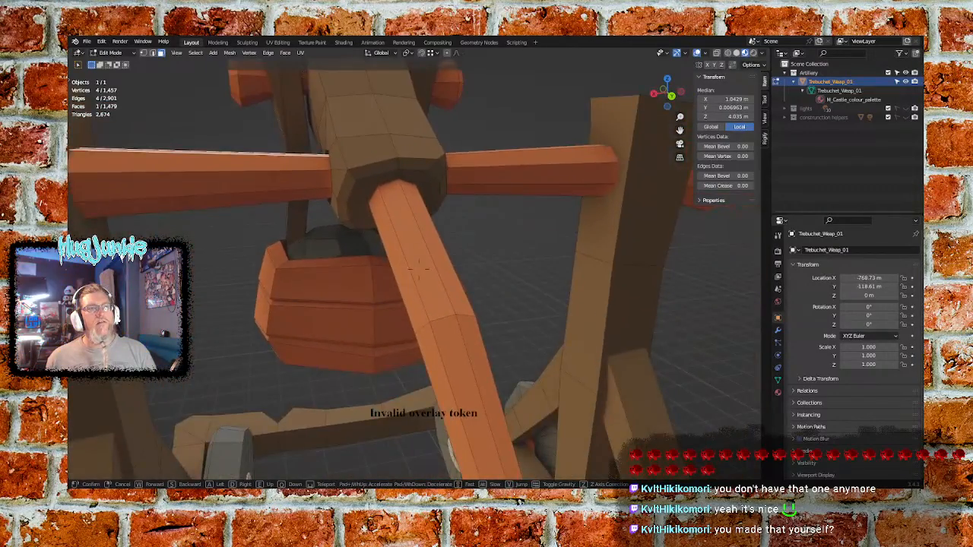
pyautogui.press('a')
pyautogui.press('a')
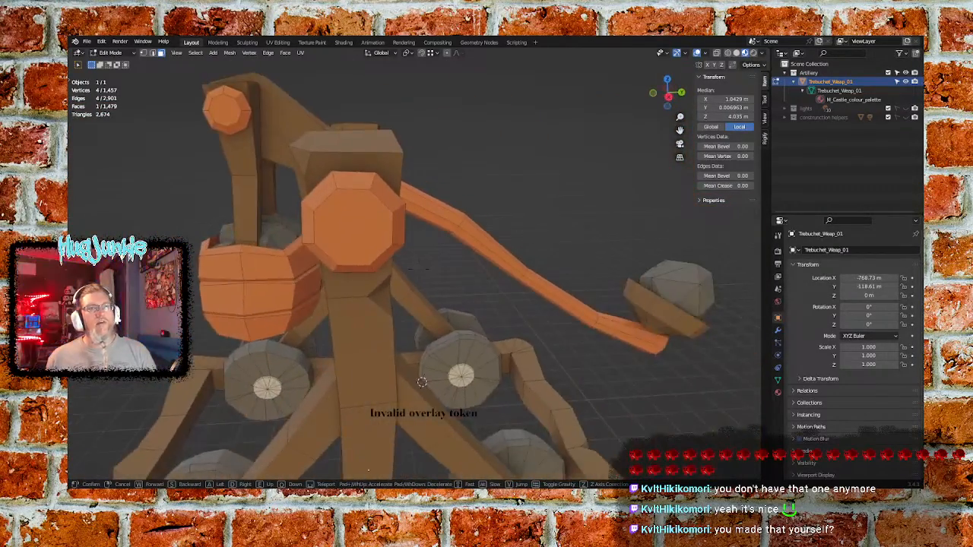
# Examine the gap around the axle at the throwing arm's side hole and the axle's hollow interior
pyautogui.press('w')
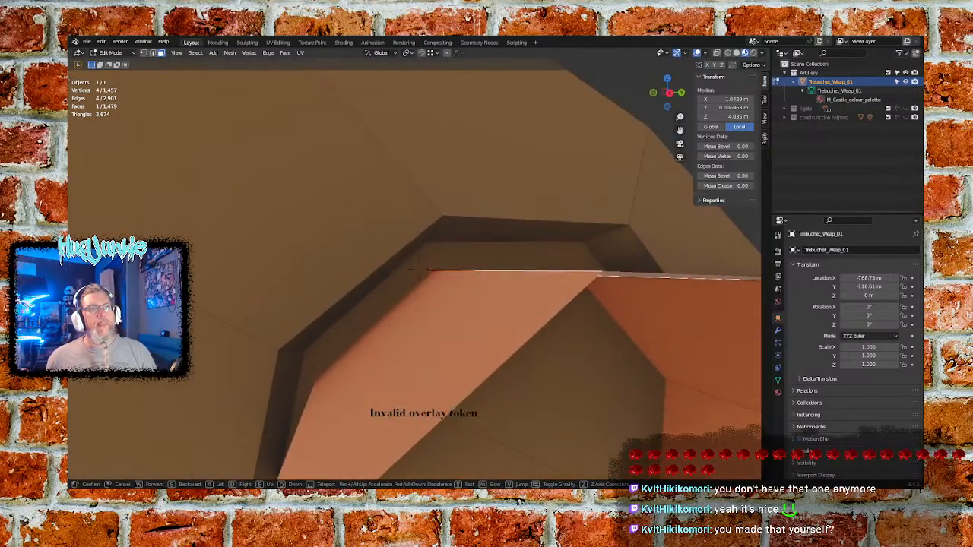
pyautogui.press('w')
pyautogui.press('s')
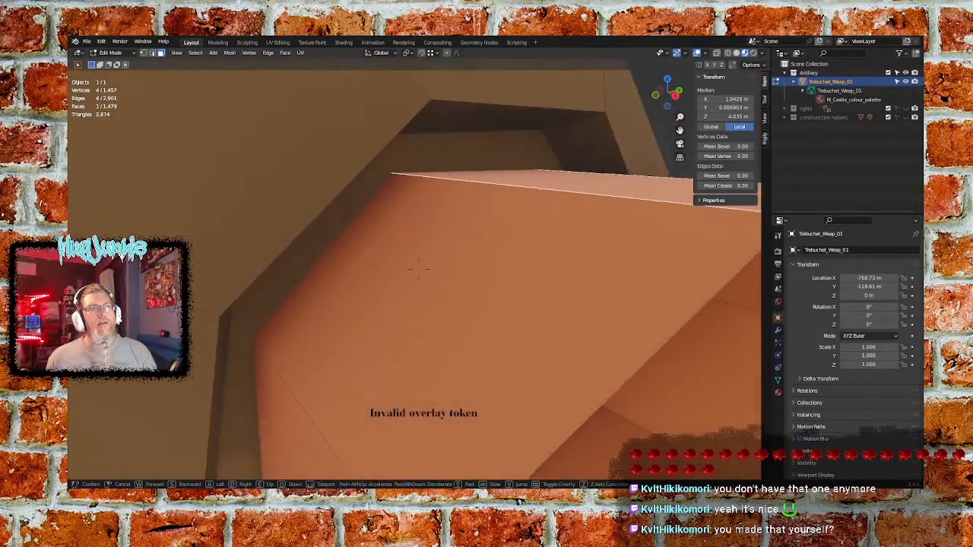
pyautogui.press('d')
pyautogui.press('w')
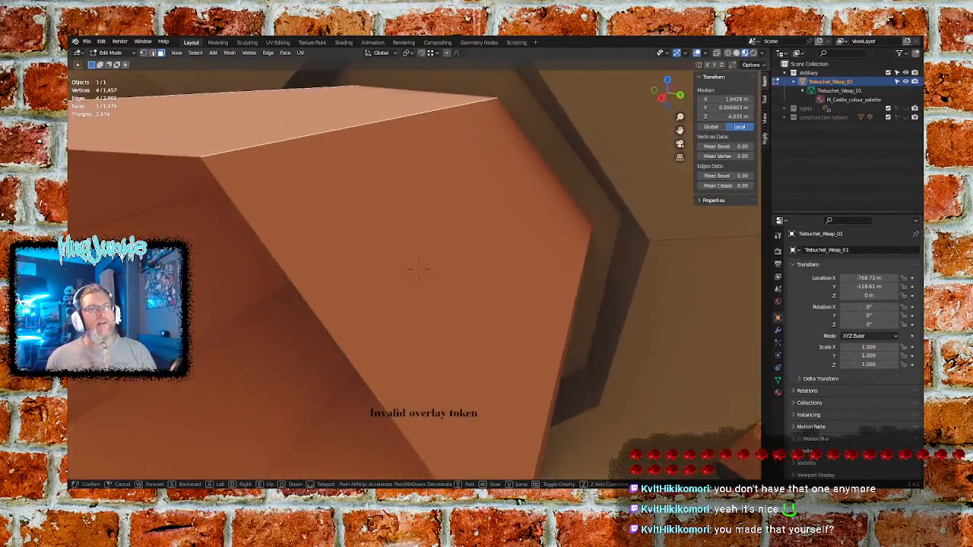
pyautogui.press('s')
pyautogui.press('a')
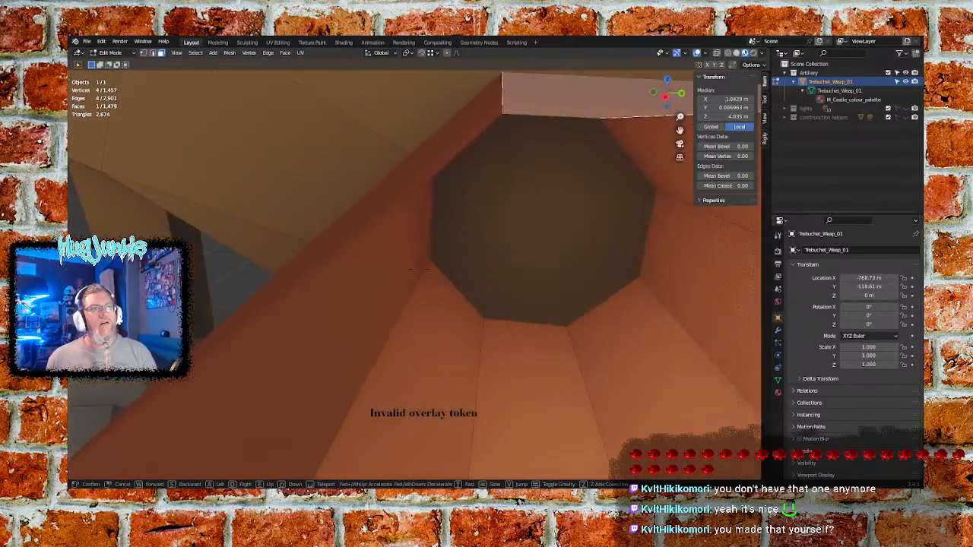
pyautogui.press('w')
pyautogui.press('a')
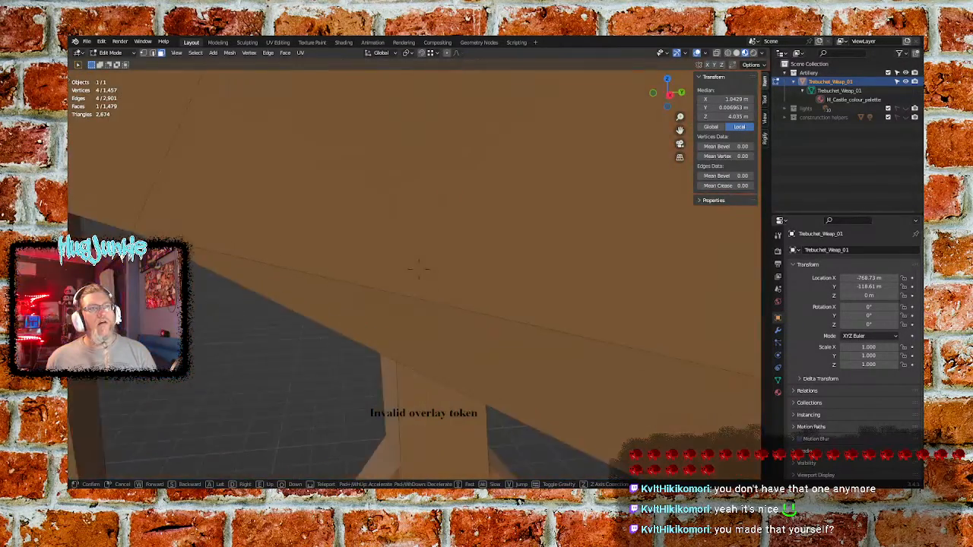
# Examine the side of the throwing arm from the upright post and counterweight pivot pin to the axle hole
pyautogui.press('s')
pyautogui.press('w')
pyautogui.press('s')
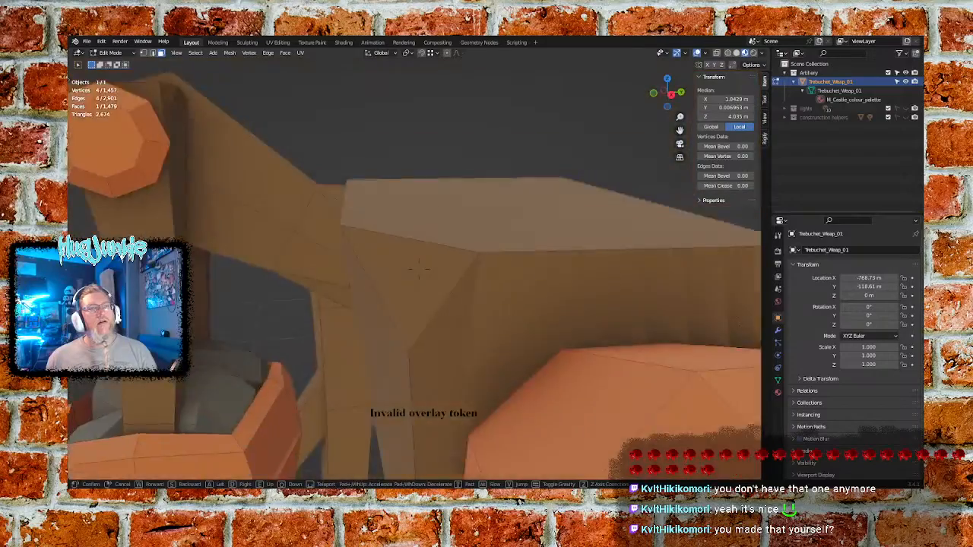
pyautogui.press('s')
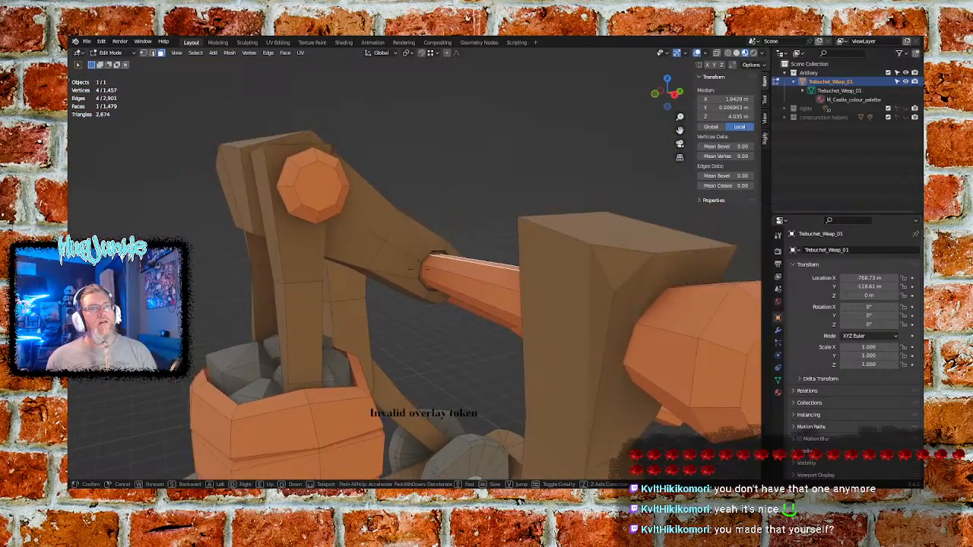
pyautogui.press('w')
pyautogui.press('w')
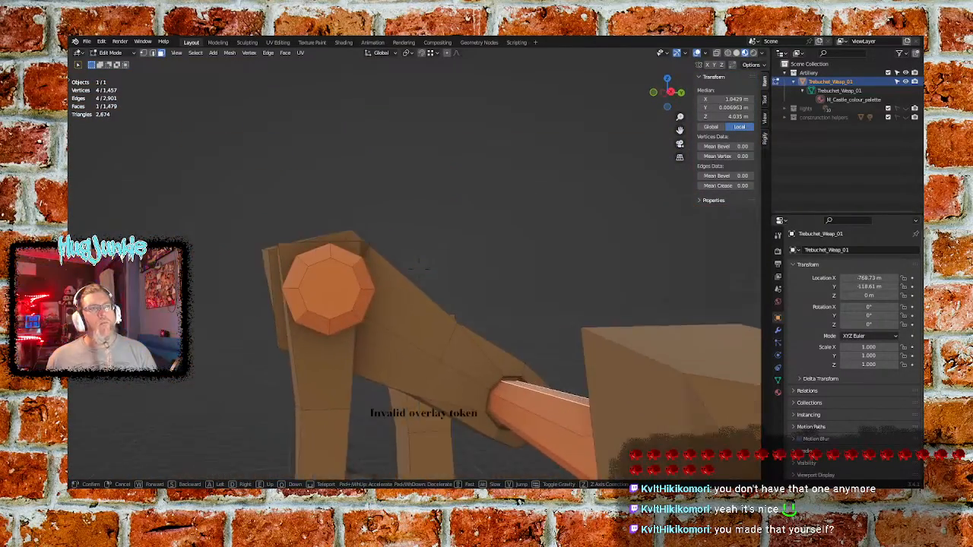
pyautogui.press('w')
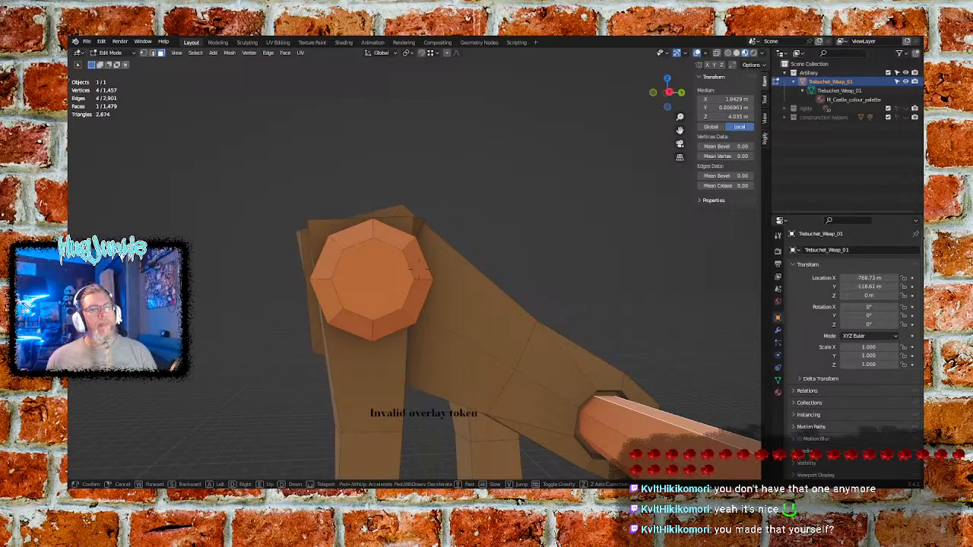
pyautogui.press('w')
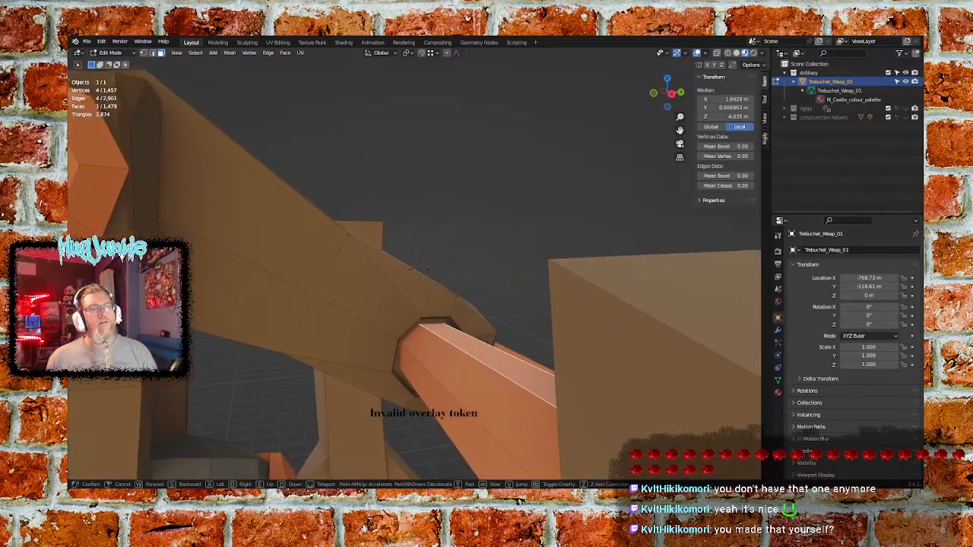
pyautogui.press('w')
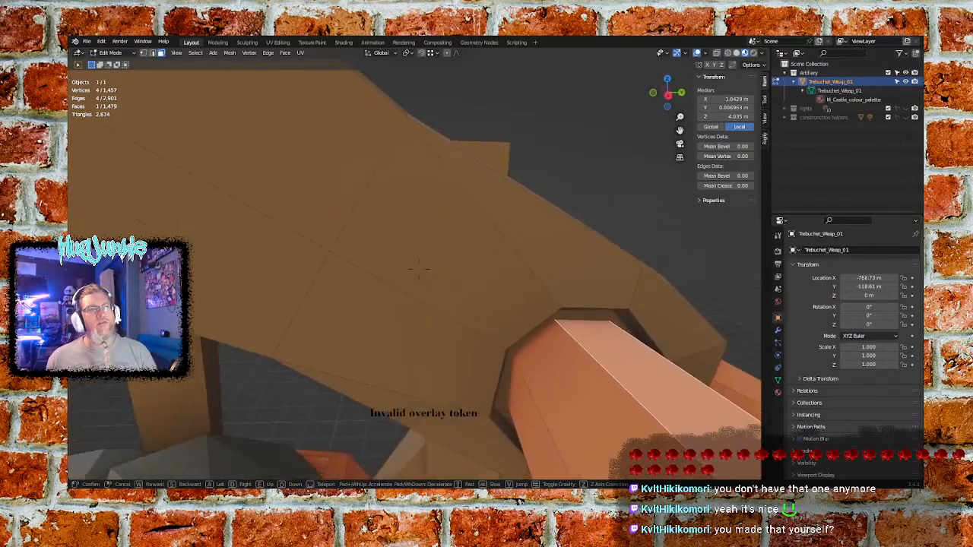
# Examine the trebuchet from its arm and upright posts back to the counterweight basket, axle end and wheels
pyautogui.press('s')
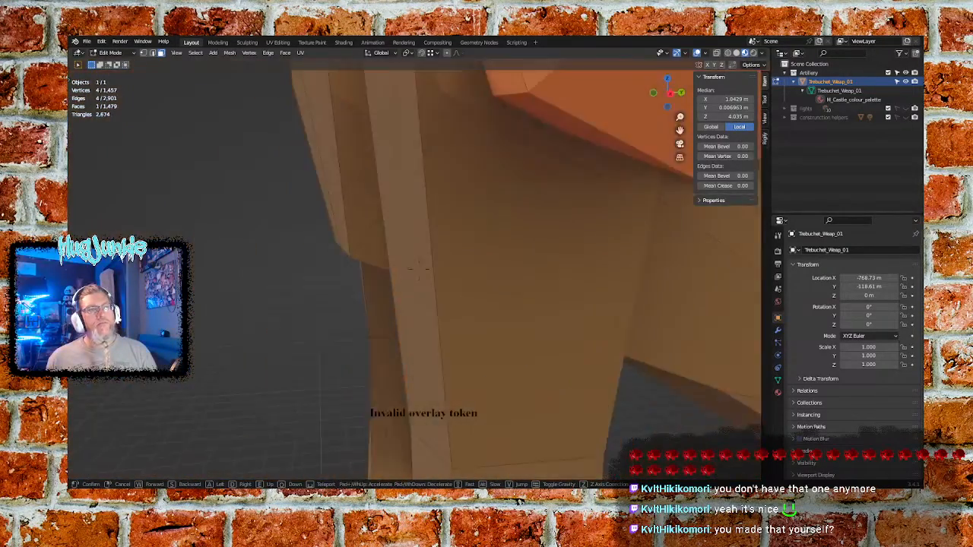
pyautogui.press('a')
pyautogui.press('w')
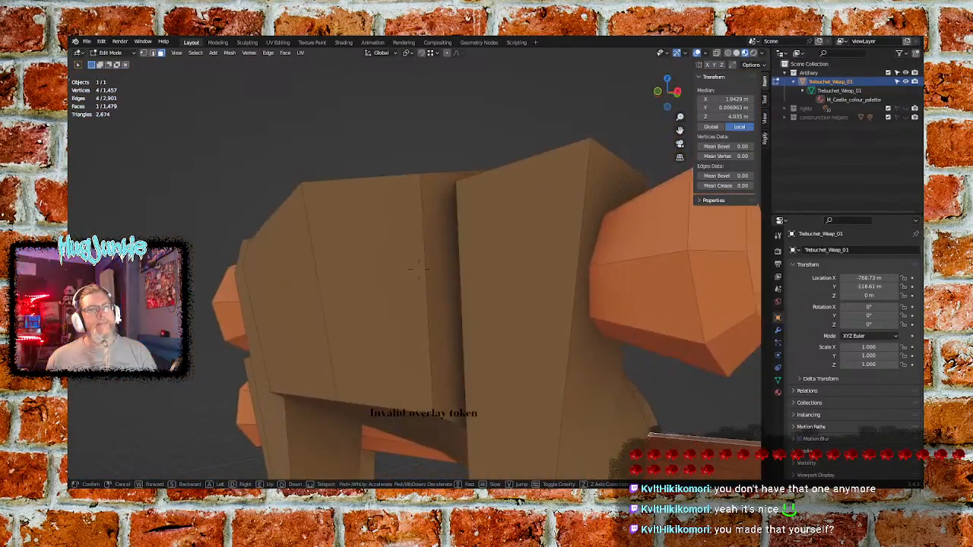
pyautogui.press('s')
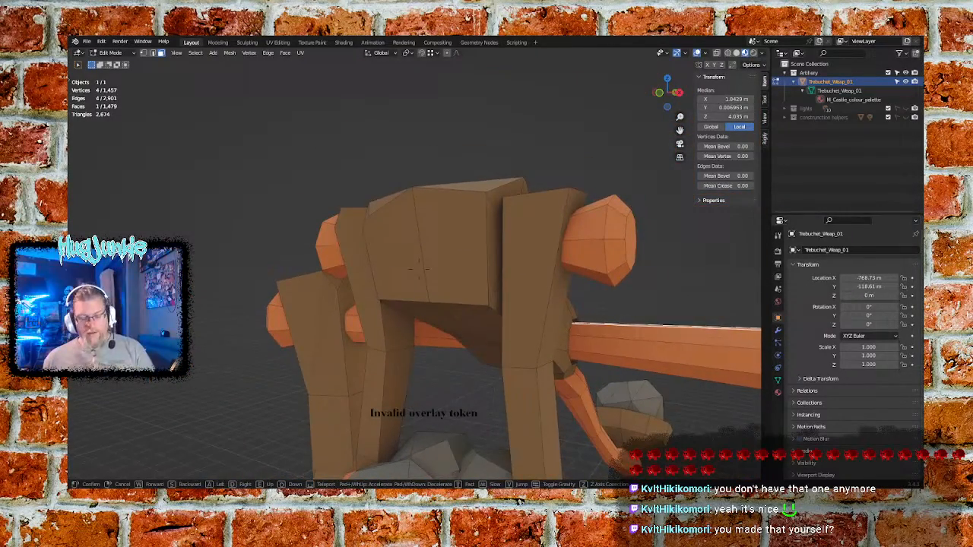
pyautogui.press('s')
pyautogui.press('w')
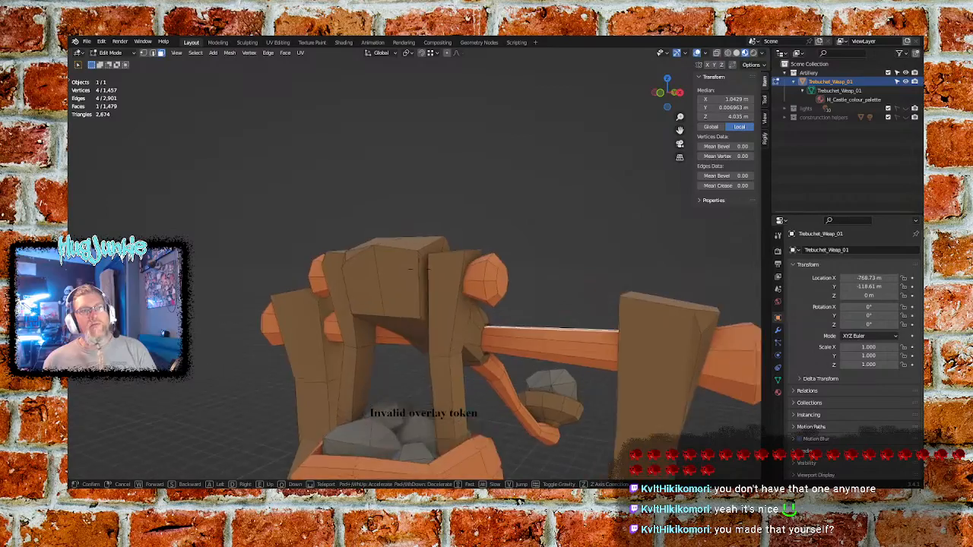
pyautogui.press('s')
pyautogui.press('d')
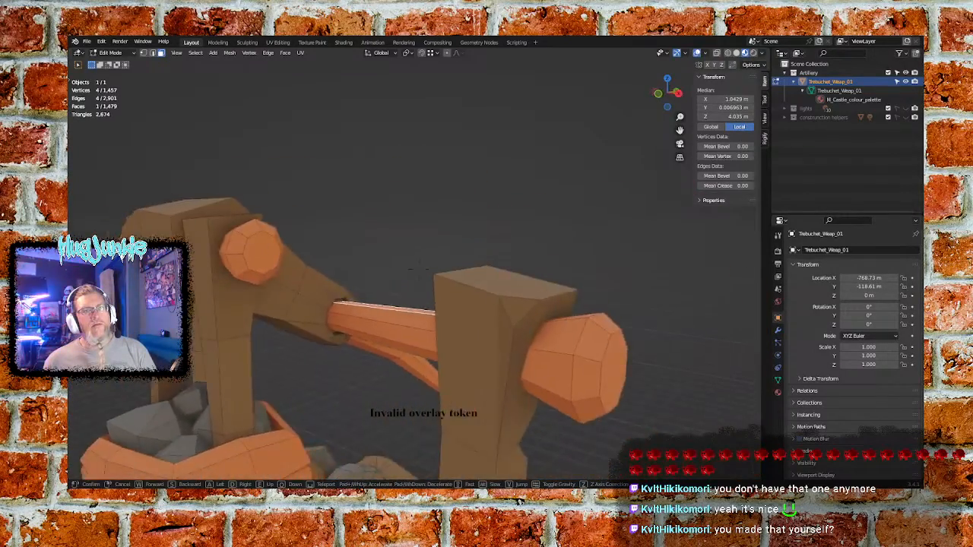
pyautogui.press('w')
pyautogui.press('s')
pyautogui.press('s')
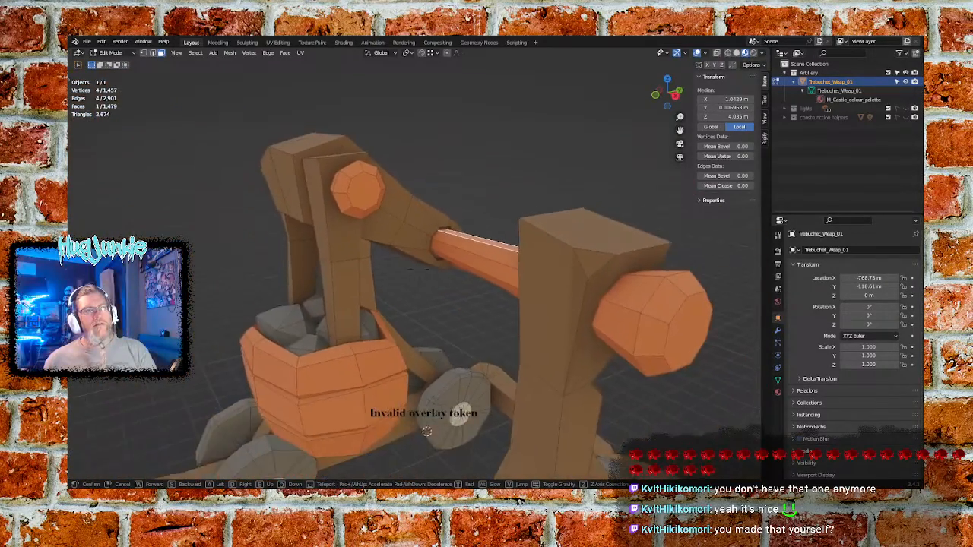
pyautogui.click(414, 269)
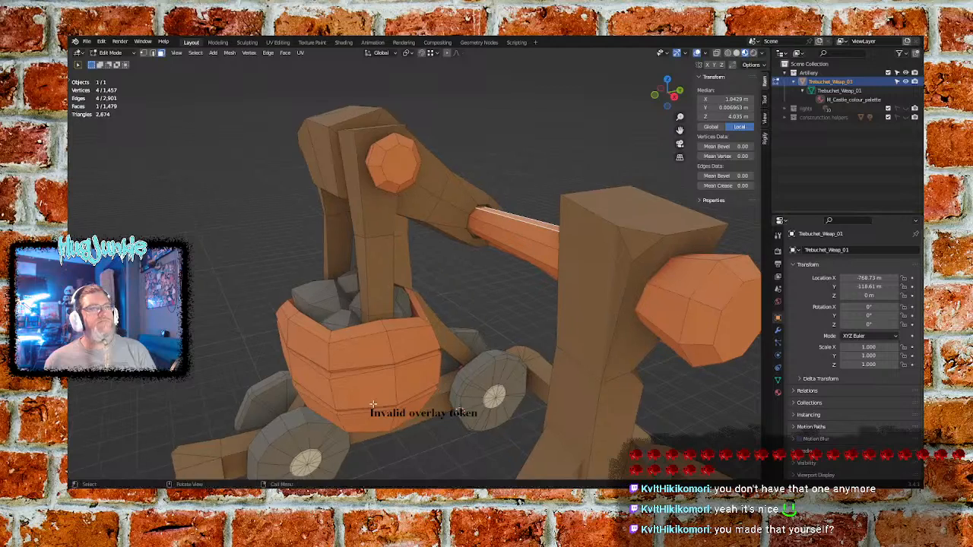
# Clear the axle face selection and select the entire trebuchet mesh
pyautogui.click(110, 53)
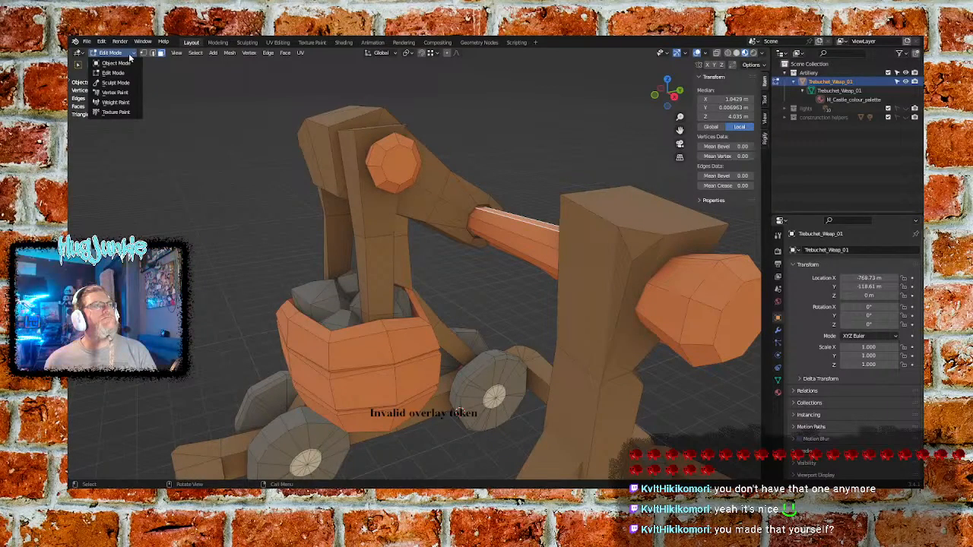
pyautogui.click(191, 107)
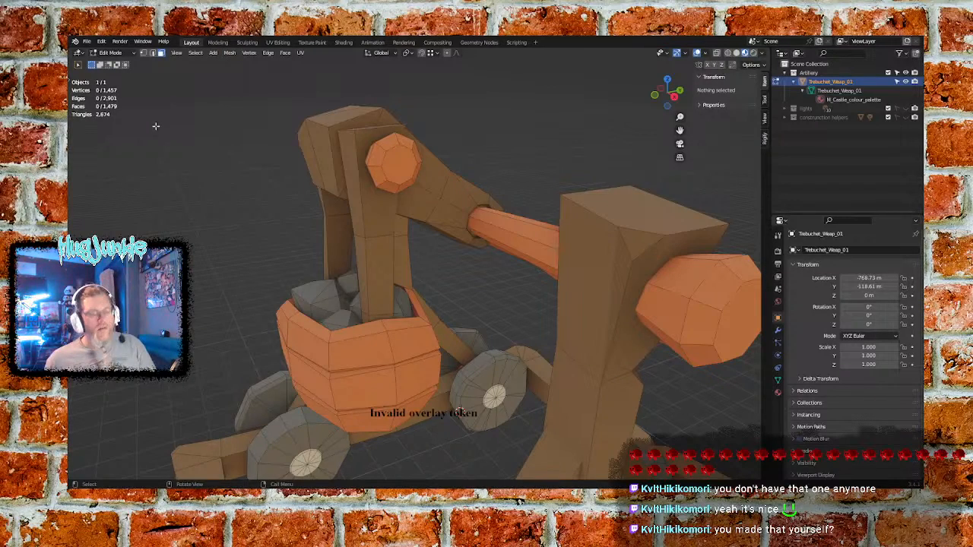
pyautogui.press('a')
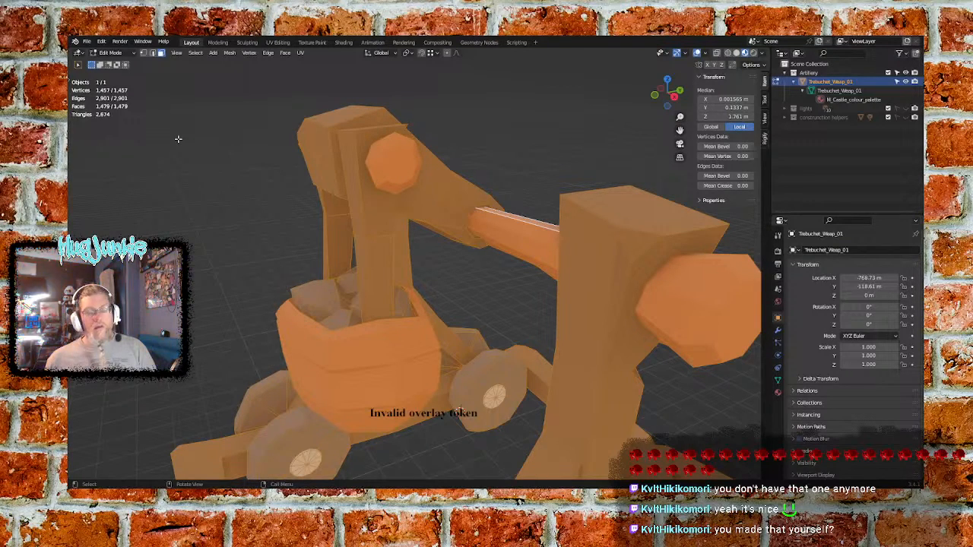
pyautogui.press('i')
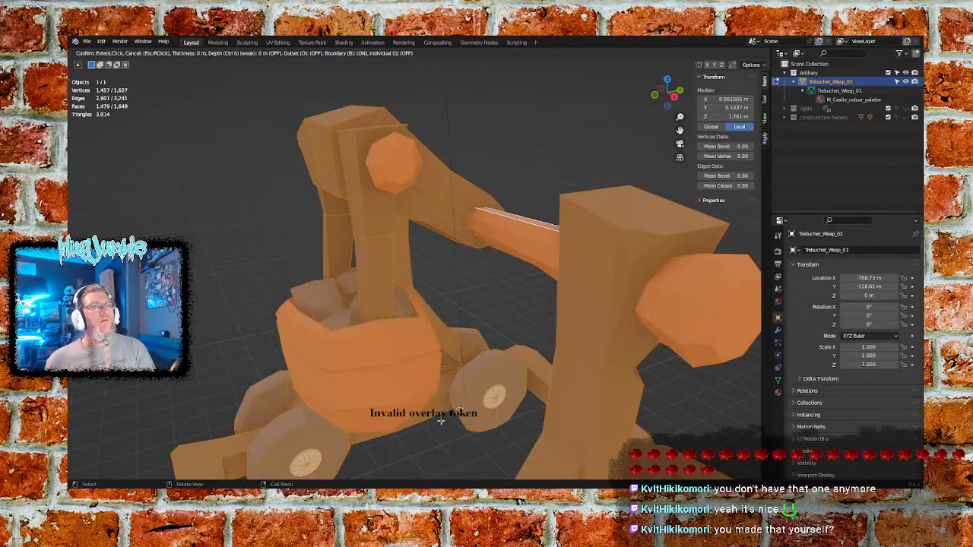
pyautogui.press('Escape')
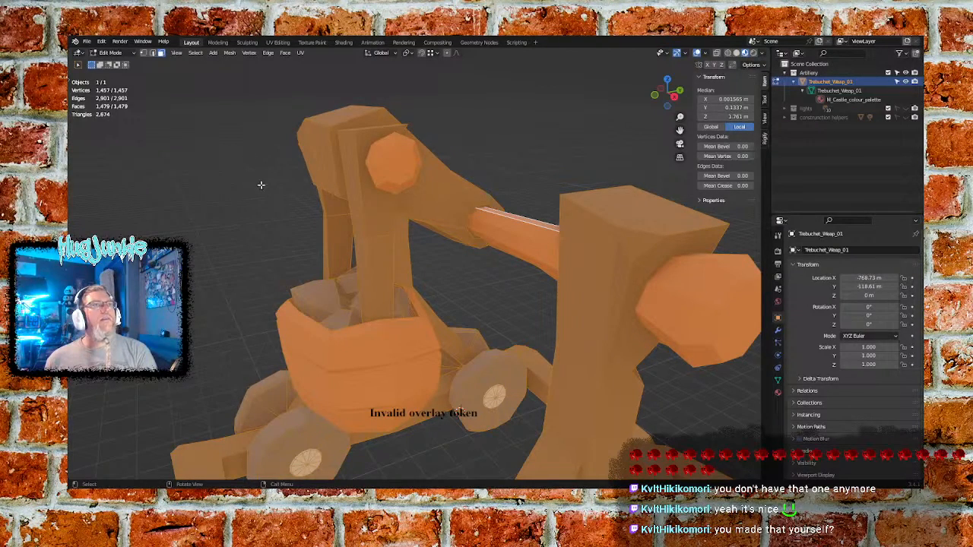
pyautogui.click(213, 54)
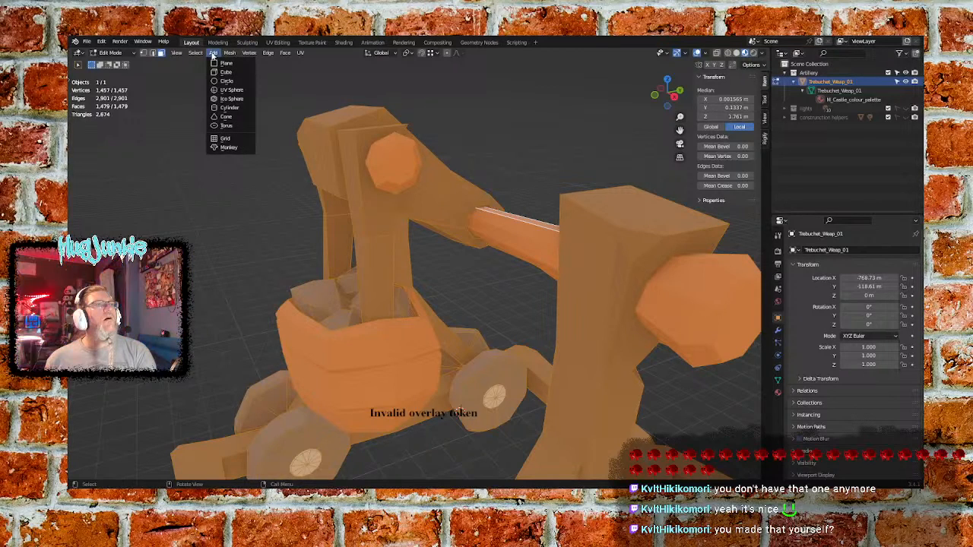
pyautogui.click(213, 56)
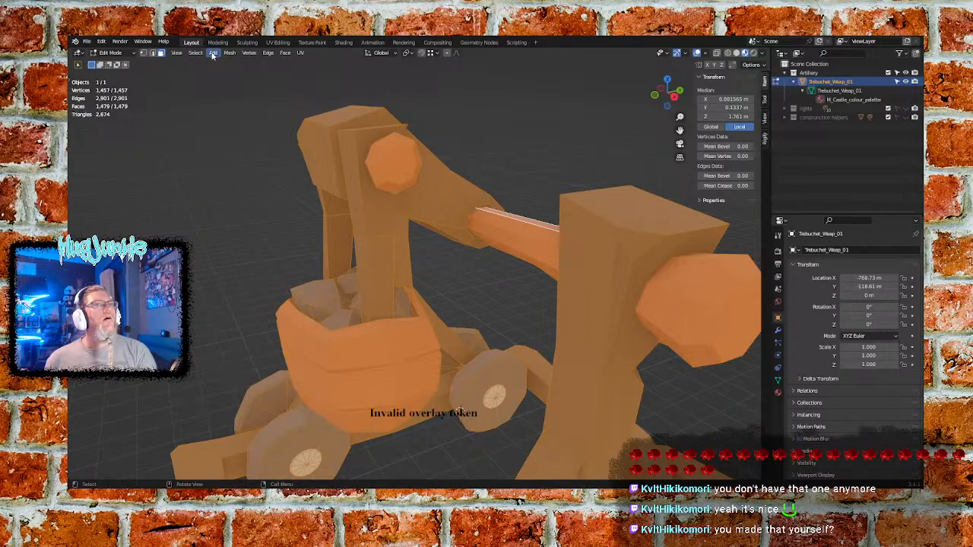
pyautogui.rightClick(361, 187)
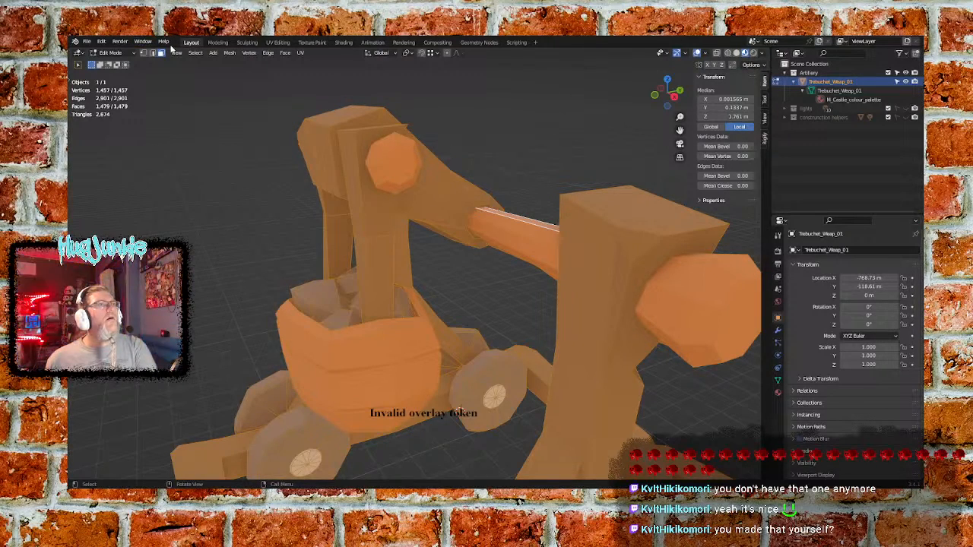
pyautogui.click(101, 42)
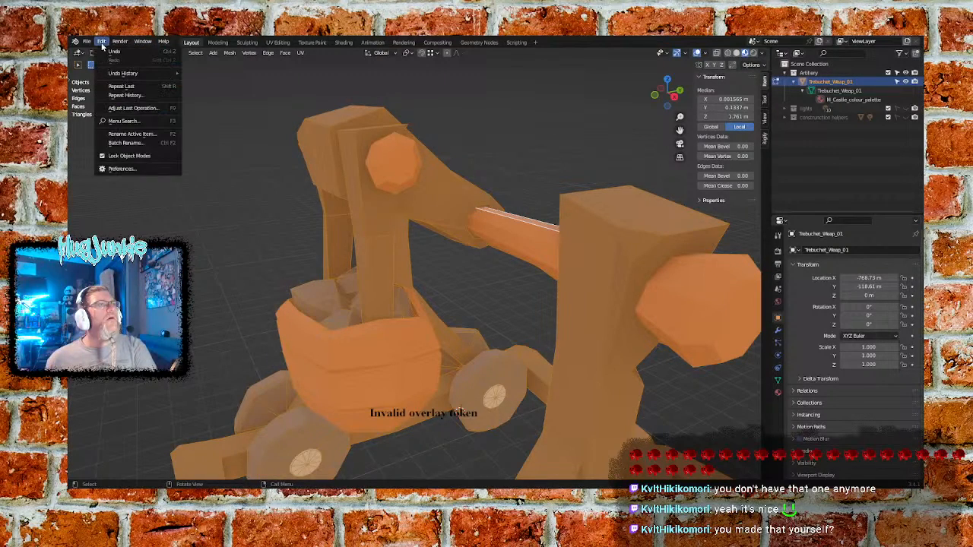
pyautogui.moveTo(120, 44)
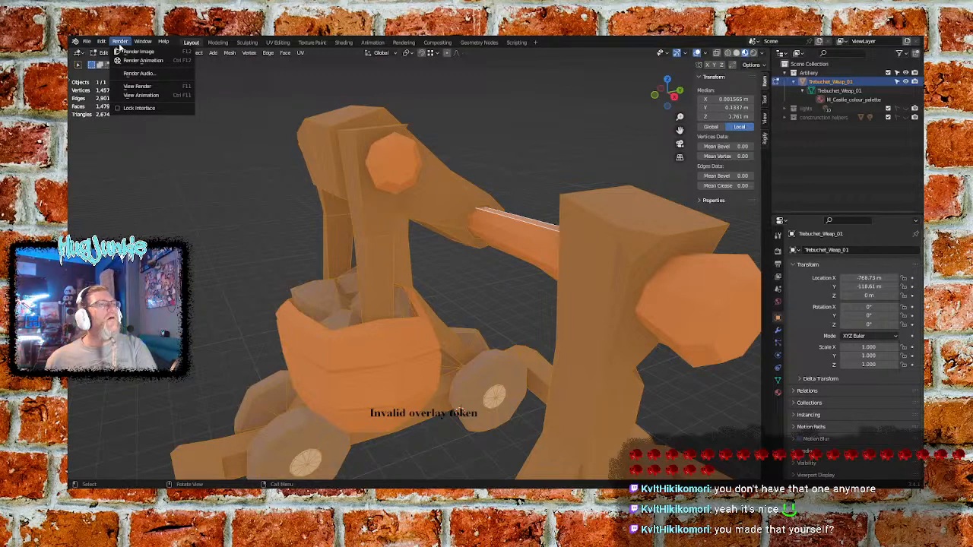
pyautogui.click(141, 44)
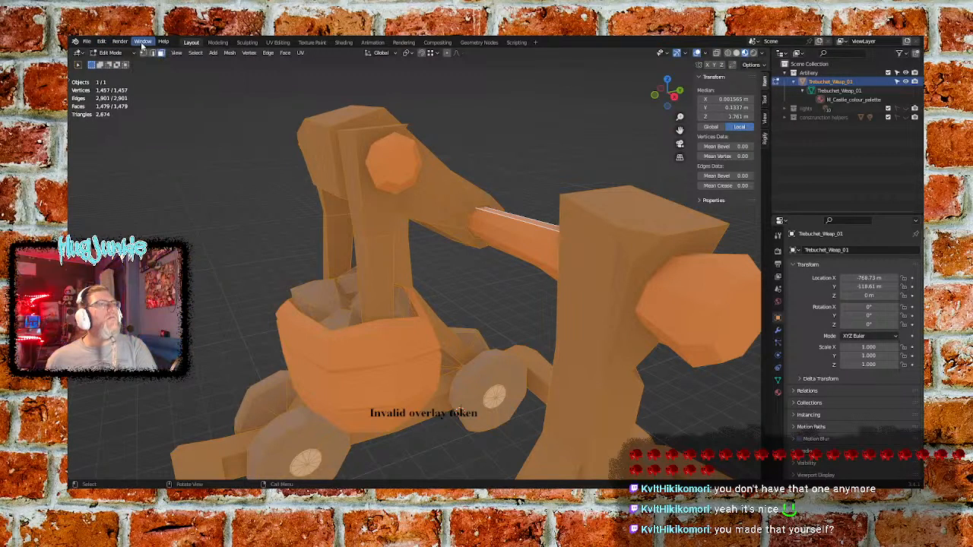
pyautogui.click(231, 54)
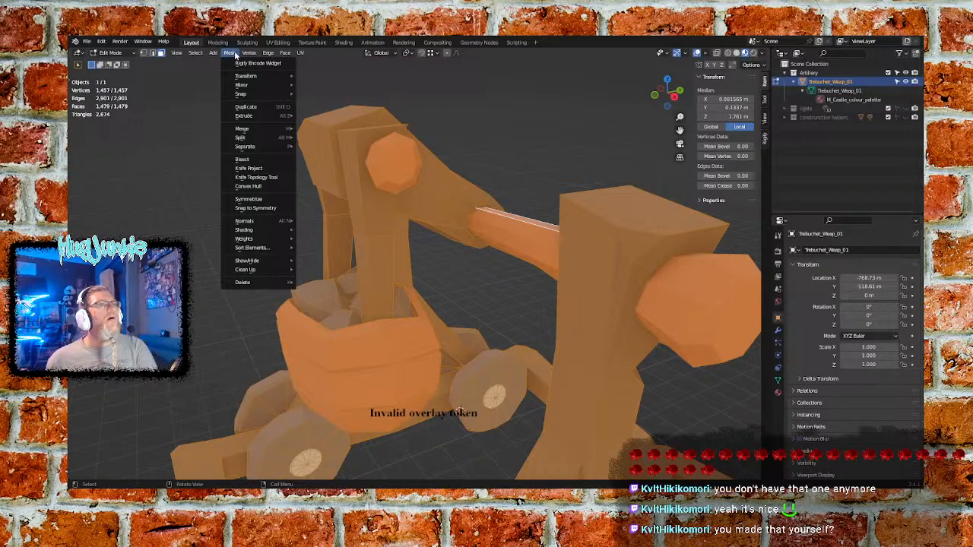
pyautogui.click(235, 54)
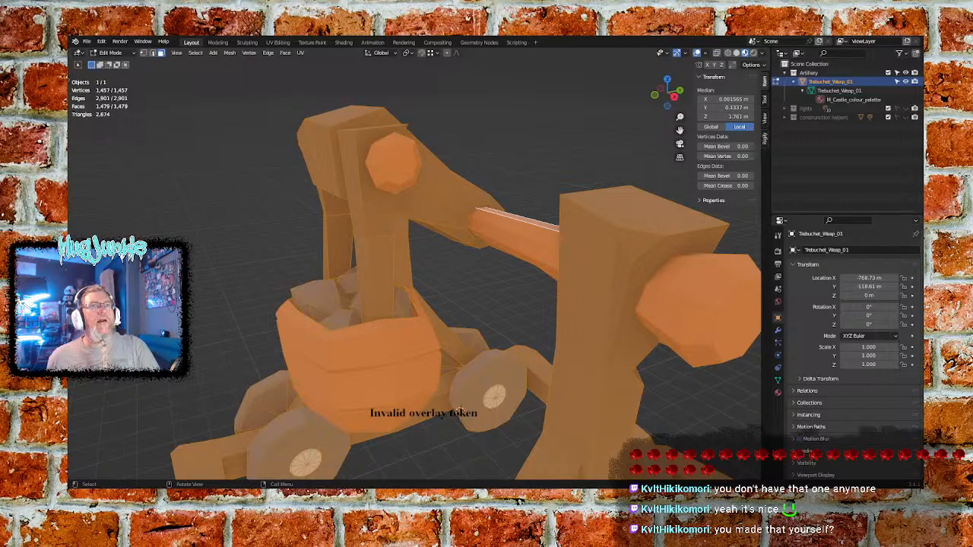
pyautogui.click(213, 52)
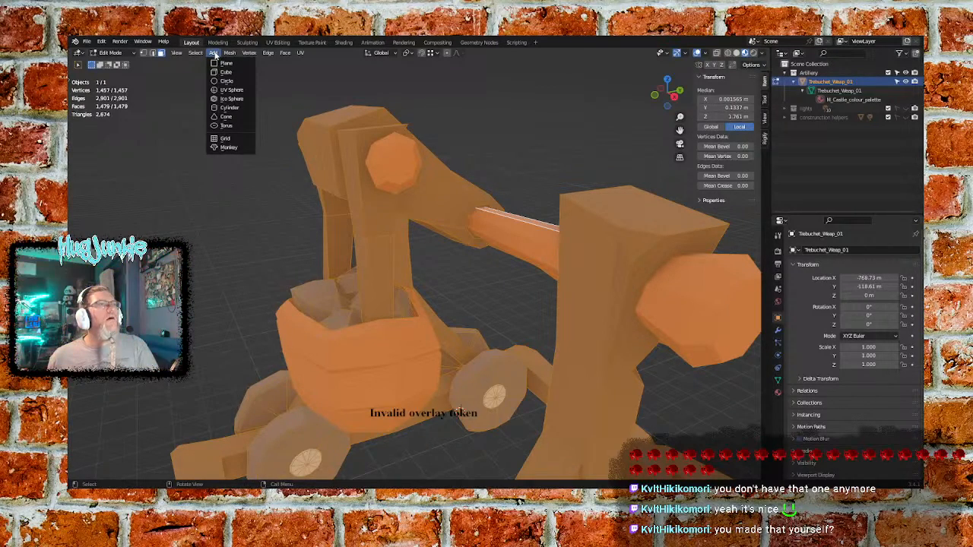
pyautogui.click(215, 53)
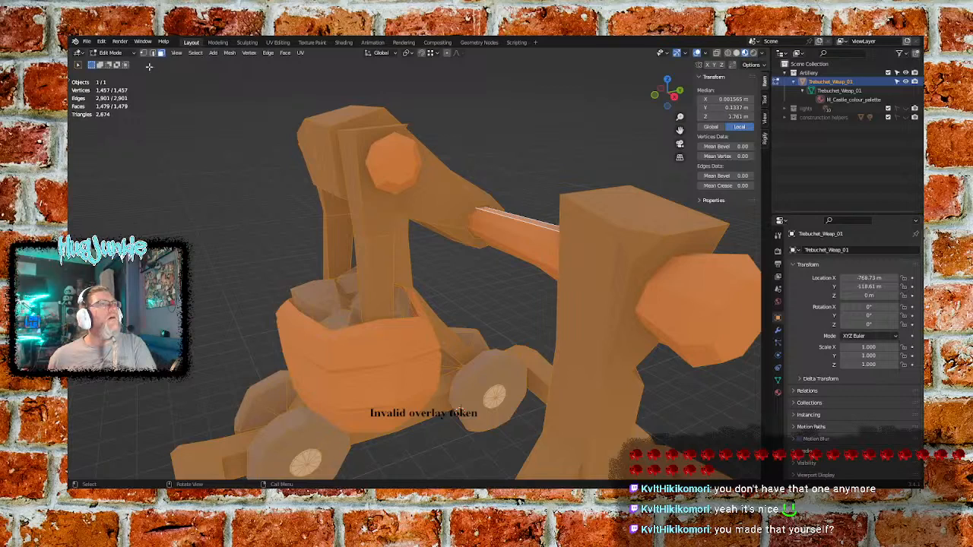
pyautogui.click(193, 124)
pyautogui.click(215, 53)
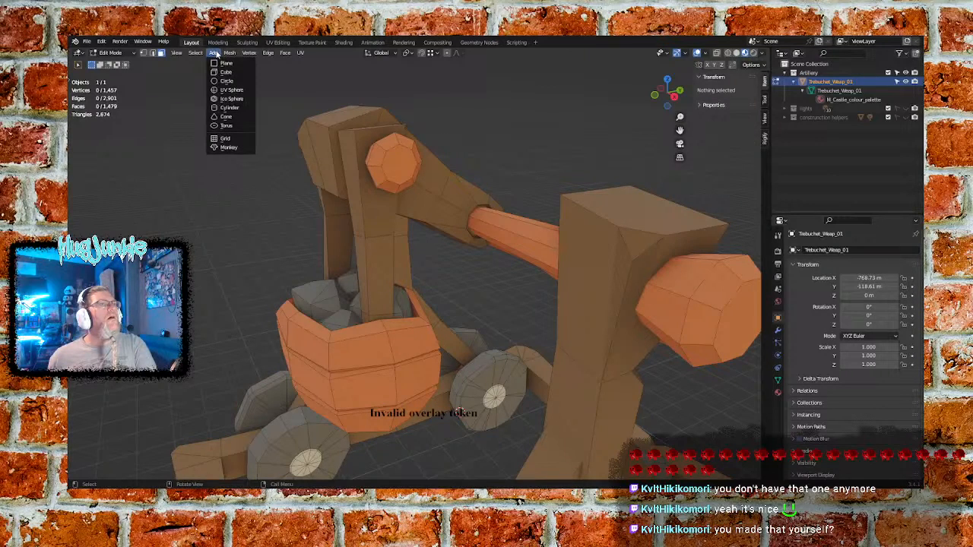
pyautogui.click(215, 53)
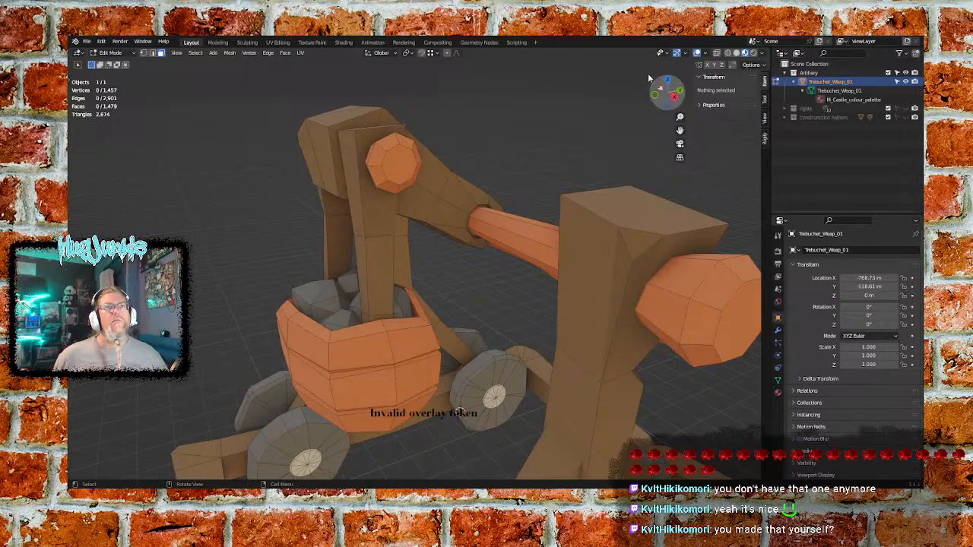
pyautogui.press('a')
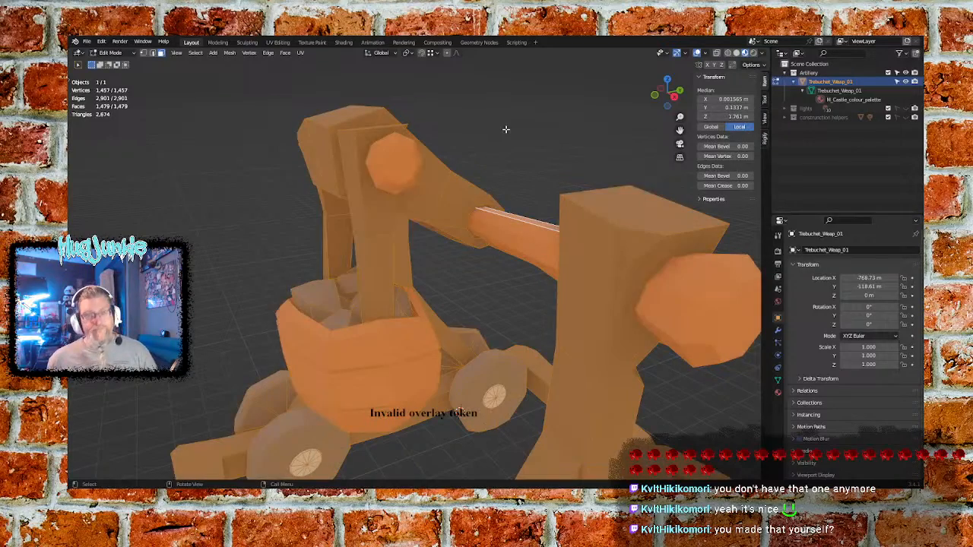
pyautogui.hotkey('shift', 'a')
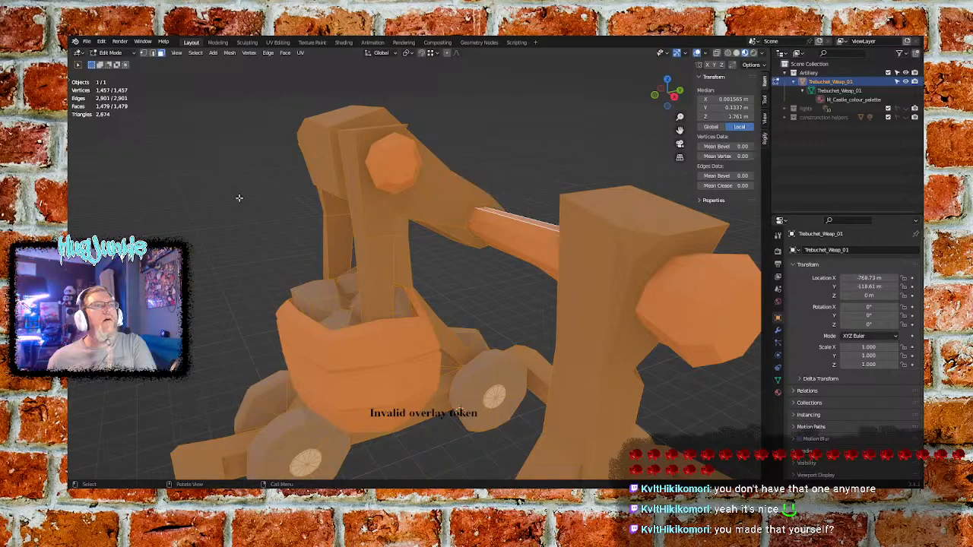
# Leave the trebuchet mesh's Edit Mode with nothing selected and add a single-bone armature in Object Mode
pyautogui.hotkey('alt', 'a')
pyautogui.click(122, 52)
pyautogui.click(116, 62)
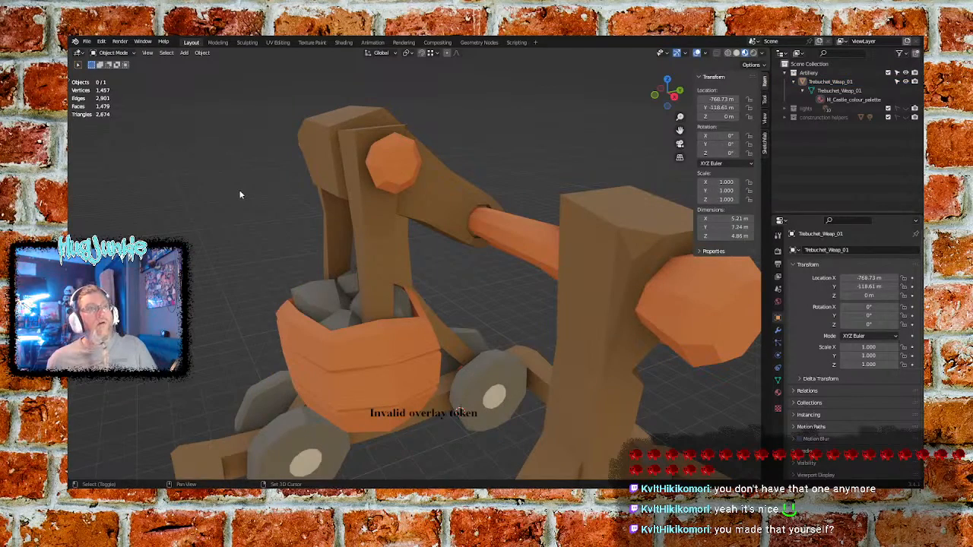
pyautogui.click(327, 164)
pyautogui.hotkey('shift', 'a')
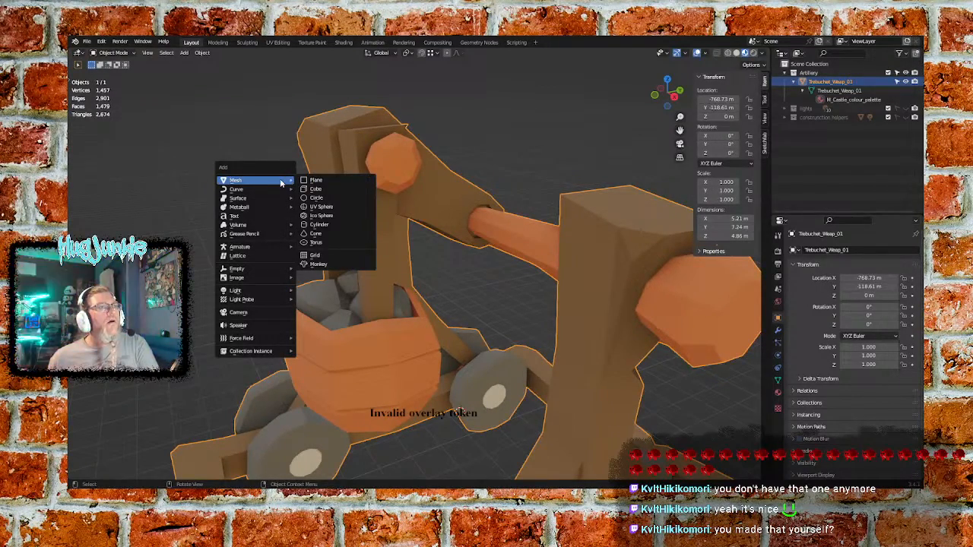
pyautogui.moveTo(279, 247)
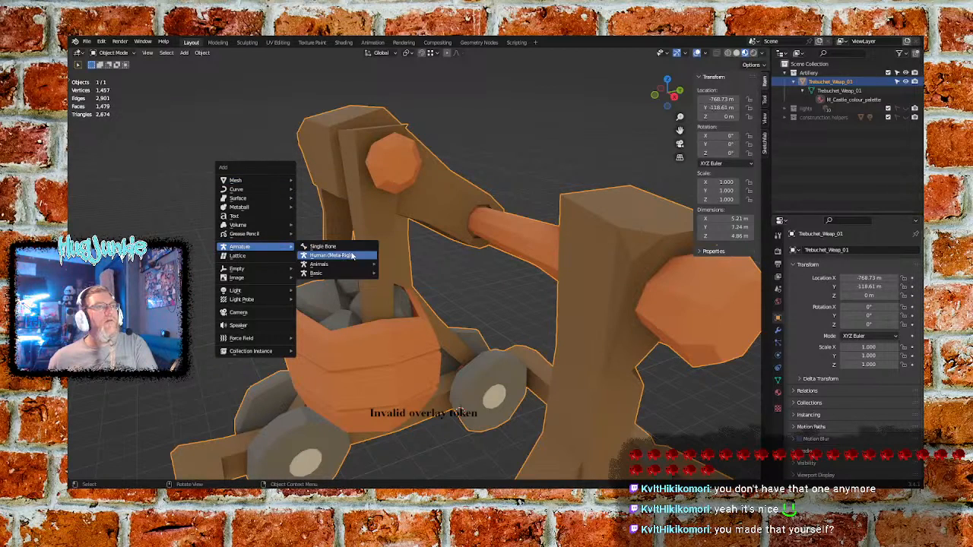
pyautogui.moveTo(347, 273)
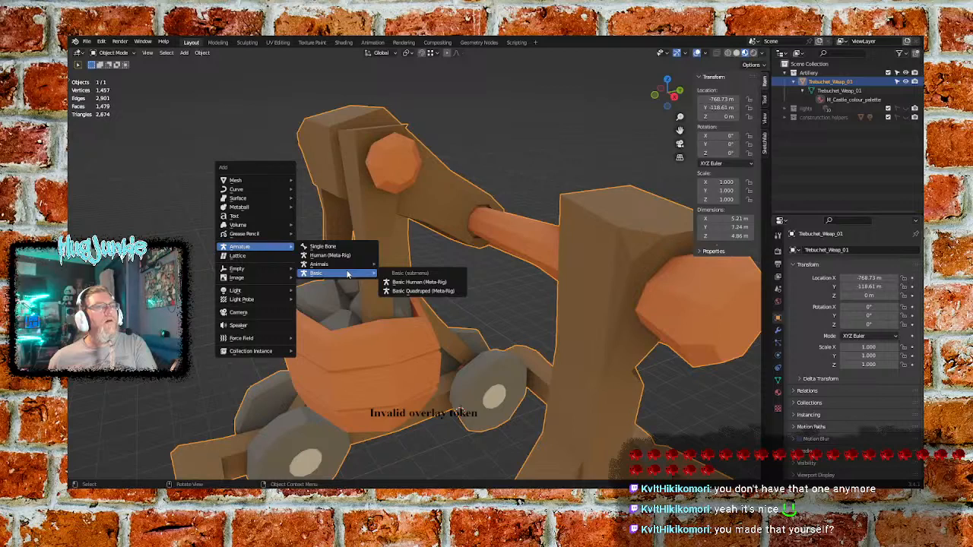
pyautogui.click(348, 247)
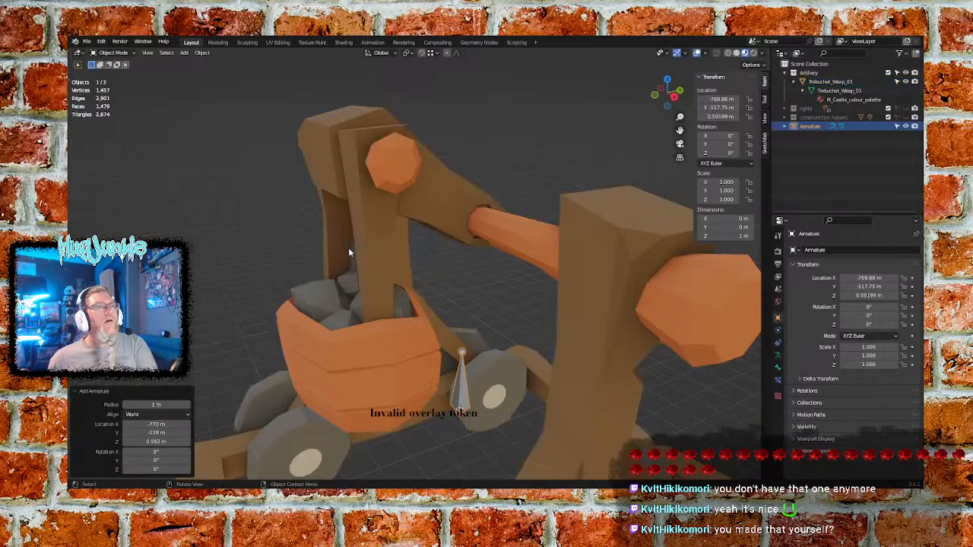
# Enter Edit Mode on the new armature, select its bone and tip joint, and return to Object Mode
pyautogui.click(463, 382)
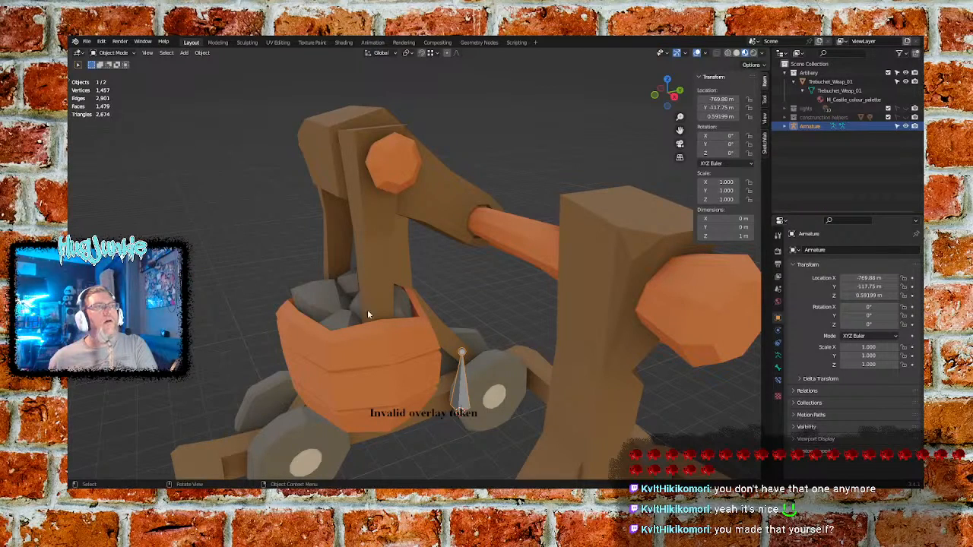
pyautogui.moveTo(463, 390); pyautogui.dragTo(461, 357)
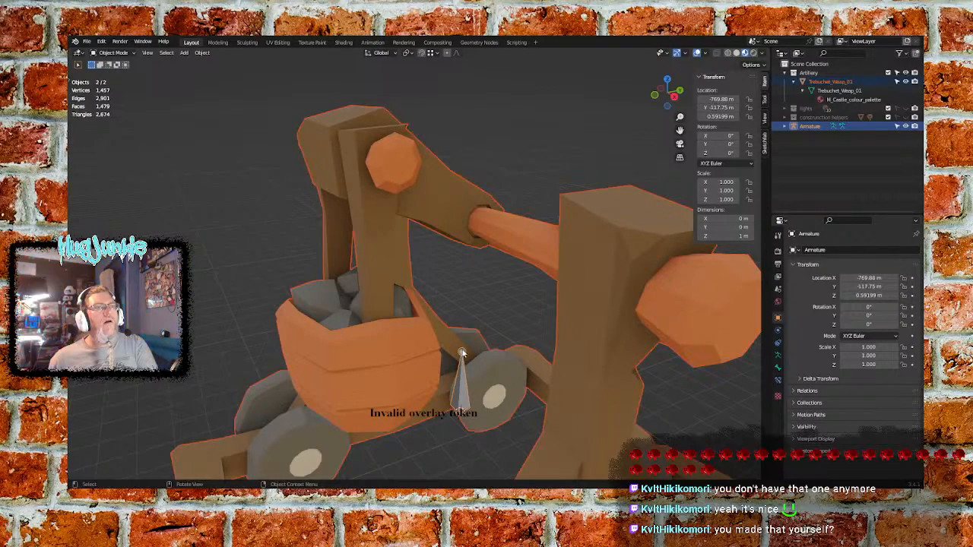
pyautogui.click(463, 394)
pyautogui.click(113, 52)
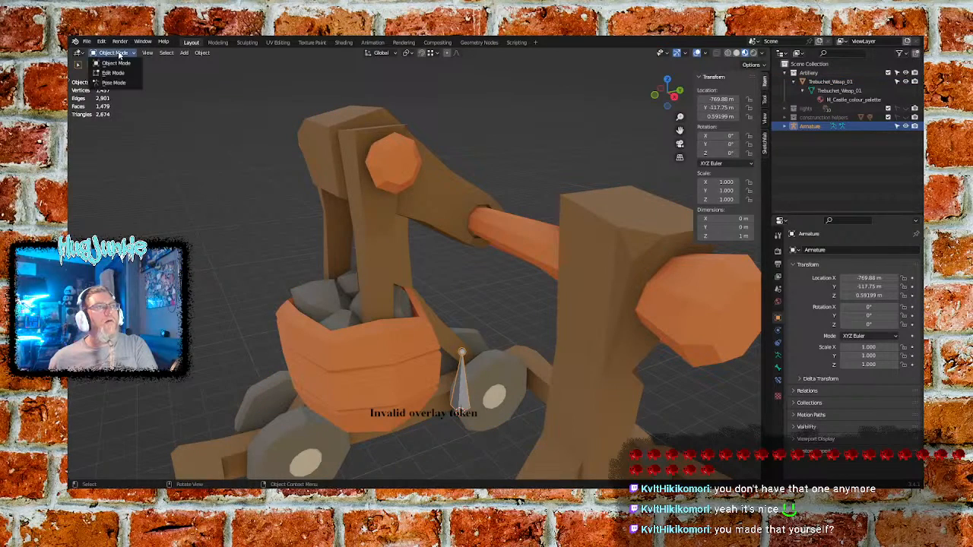
pyautogui.click(114, 73)
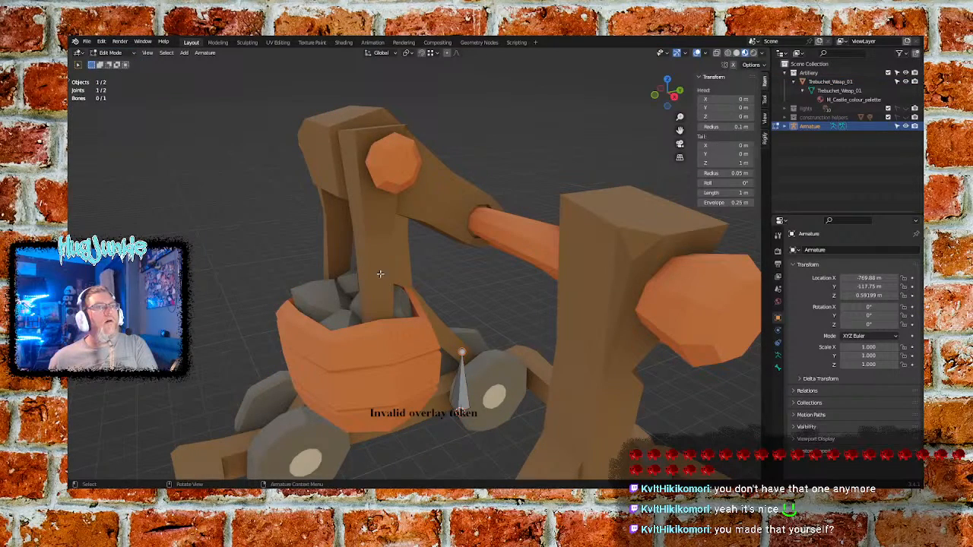
pyautogui.click(462, 389)
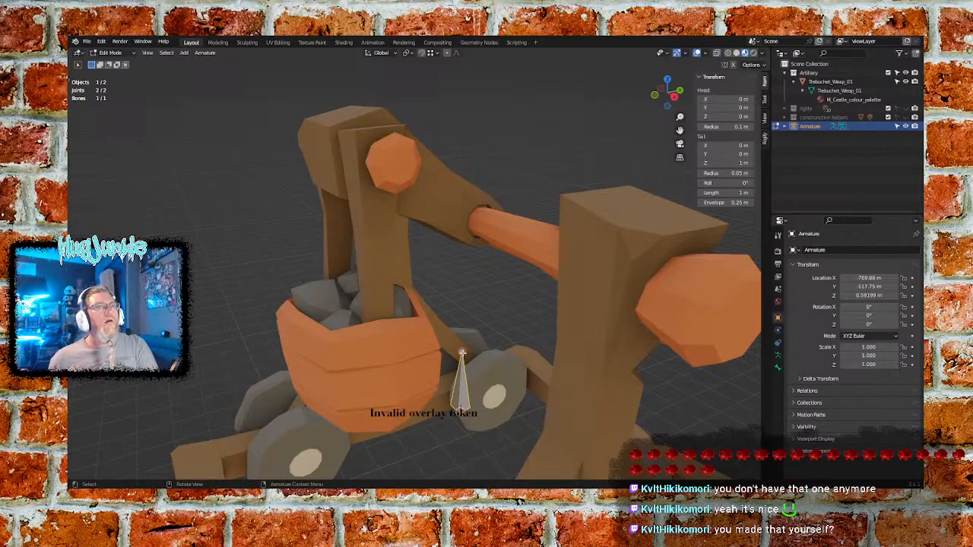
pyautogui.click(462, 352)
pyautogui.click(462, 386)
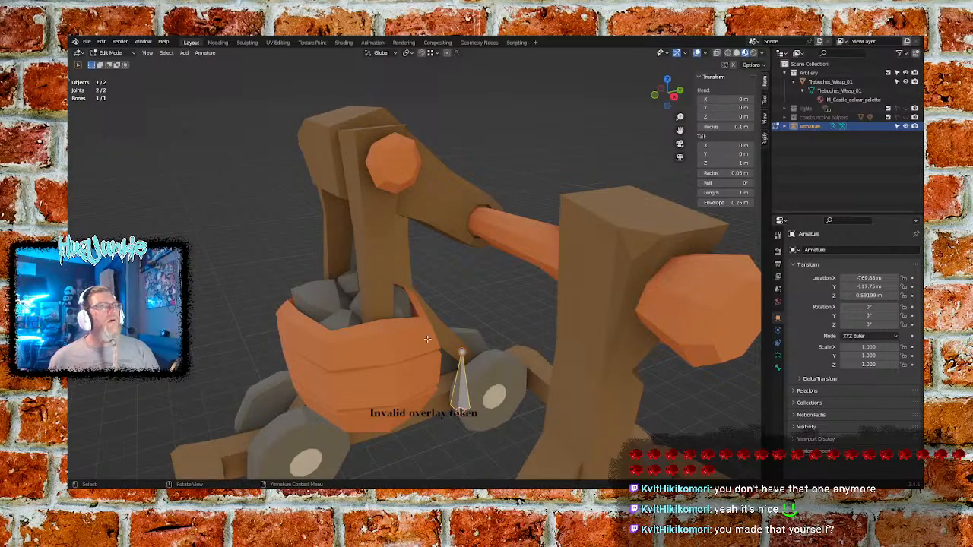
pyautogui.click(439, 273)
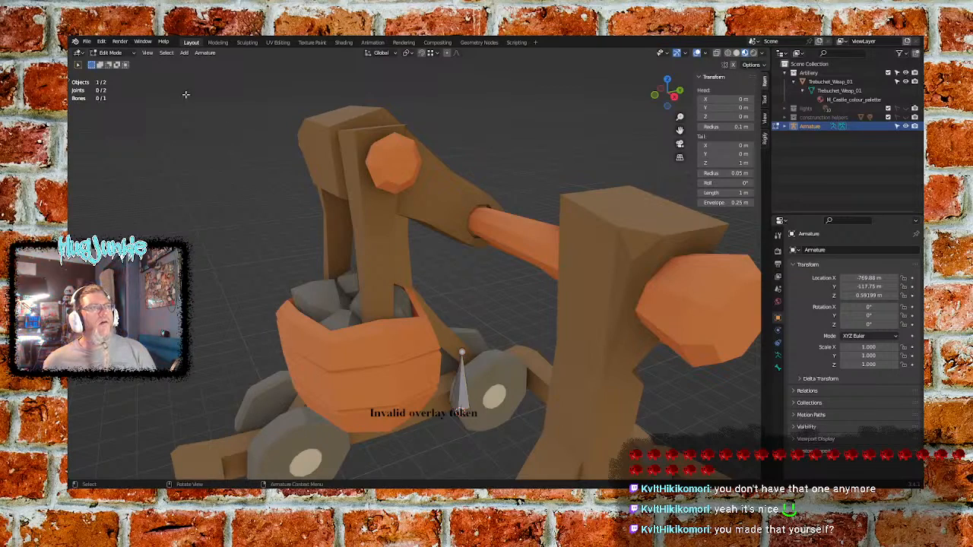
pyautogui.click(127, 52)
pyautogui.click(125, 63)
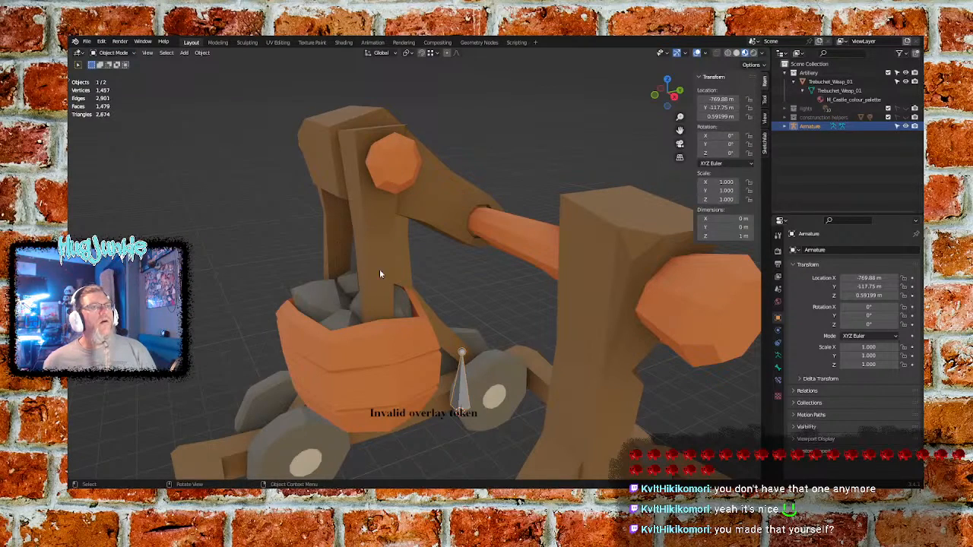
# Try again to pick the armature's bone and its tip joint in Edit Mode, then leave Edit Mode
pyautogui.click(487, 304)
pyautogui.click(460, 383)
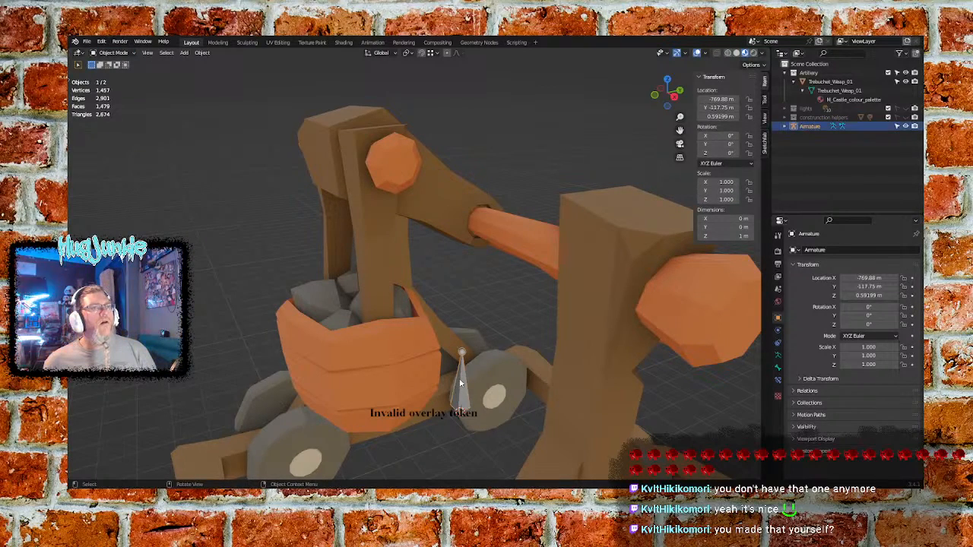
pyautogui.click(118, 53)
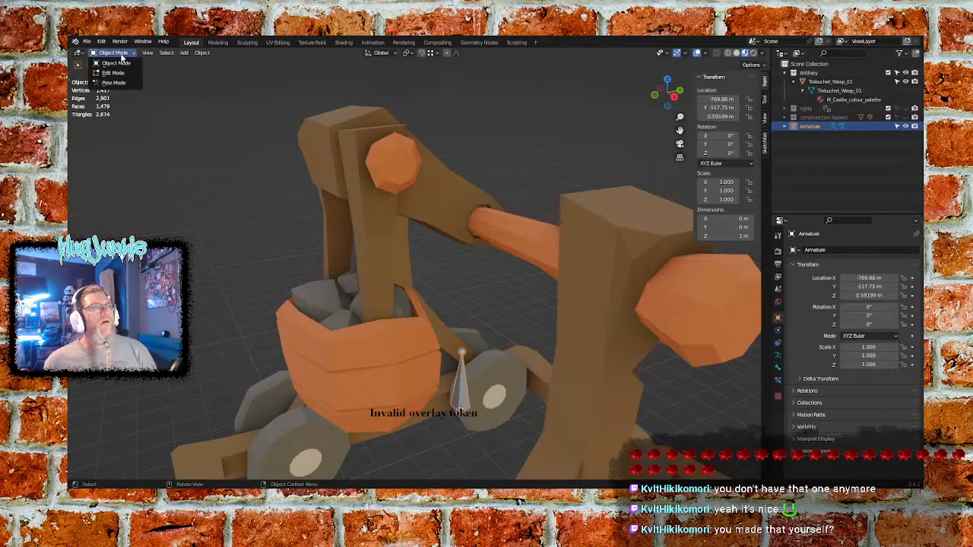
pyautogui.click(114, 73)
pyautogui.click(464, 386)
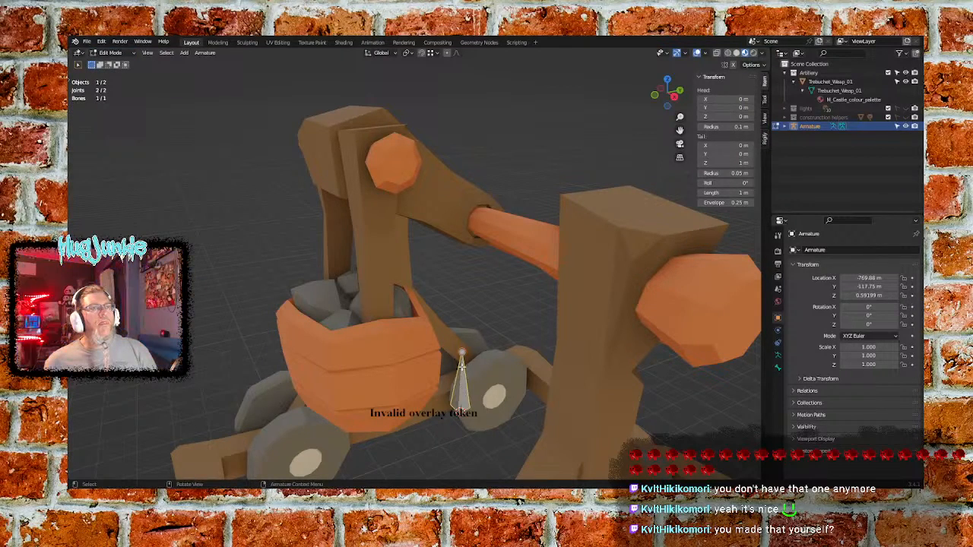
pyautogui.moveTo(462, 351)
pyautogui.mouseDown()
pyautogui.moveTo(467, 324)
pyautogui.moveTo(463, 348)
pyautogui.mouseUp()
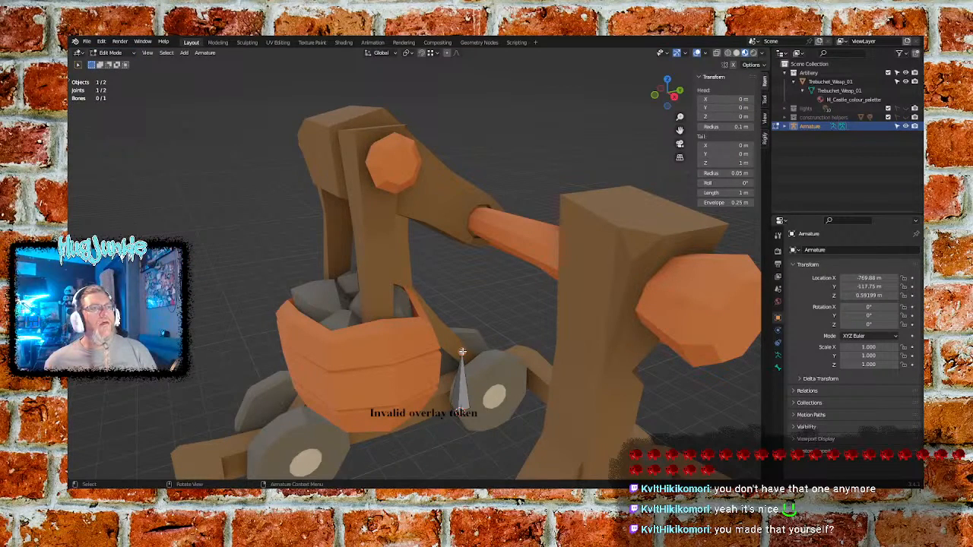
pyautogui.click(462, 351)
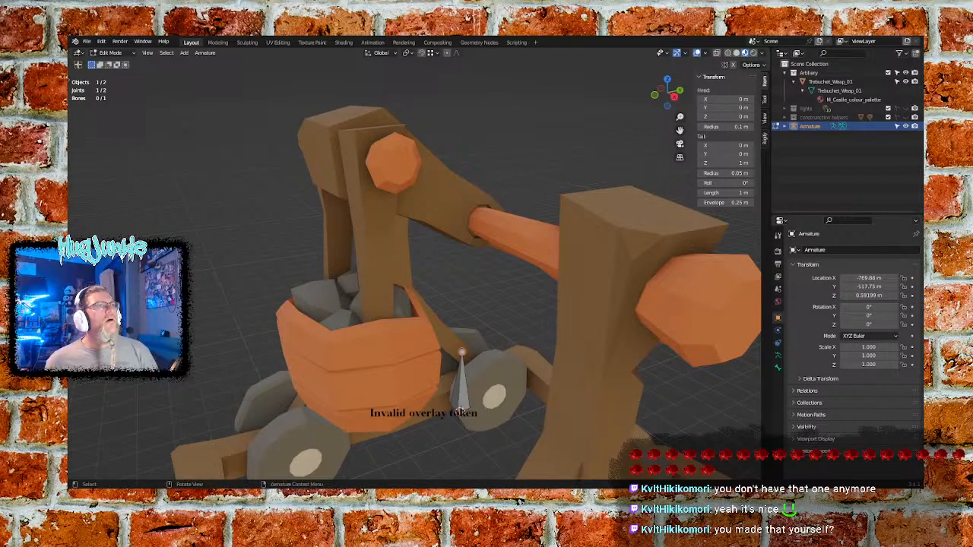
pyautogui.click(80, 69)
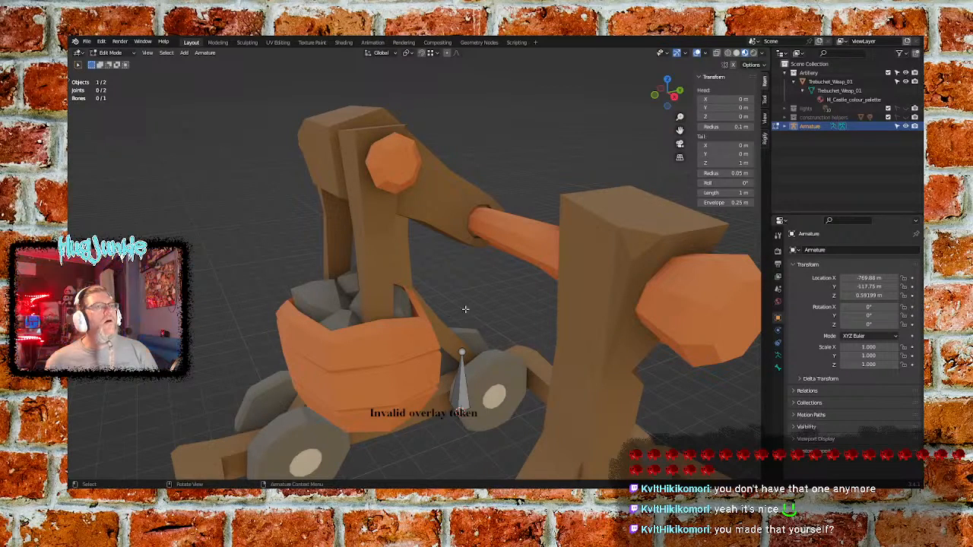
pyautogui.click(128, 54)
pyautogui.click(120, 63)
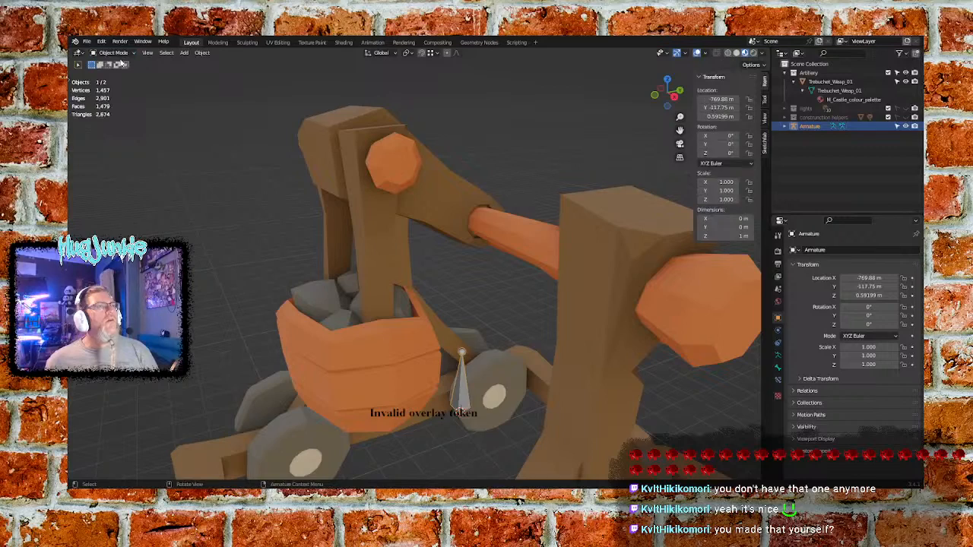
# Examine where the armature's bone sits inside the whole trebuchet, with the armature selected
pyautogui.keyDown('ctrl'); pyautogui.keyDown('shift'); pyautogui.click(462, 387); pyautogui.keyUp('shift'); pyautogui.keyUp('ctrl')
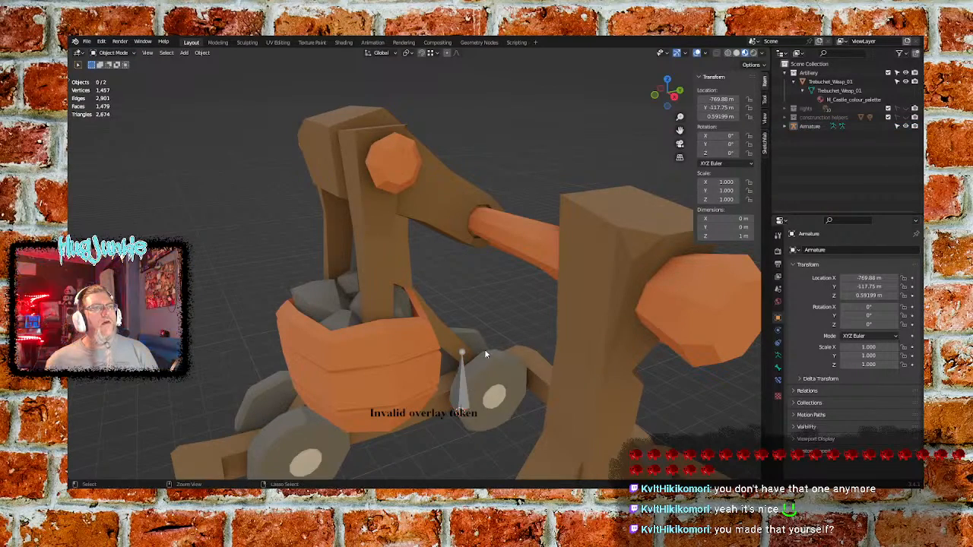
pyautogui.scroll(-8, 485, 357)
pyautogui.scroll(8, 484, 359)
pyautogui.scroll(-12, 484, 355)
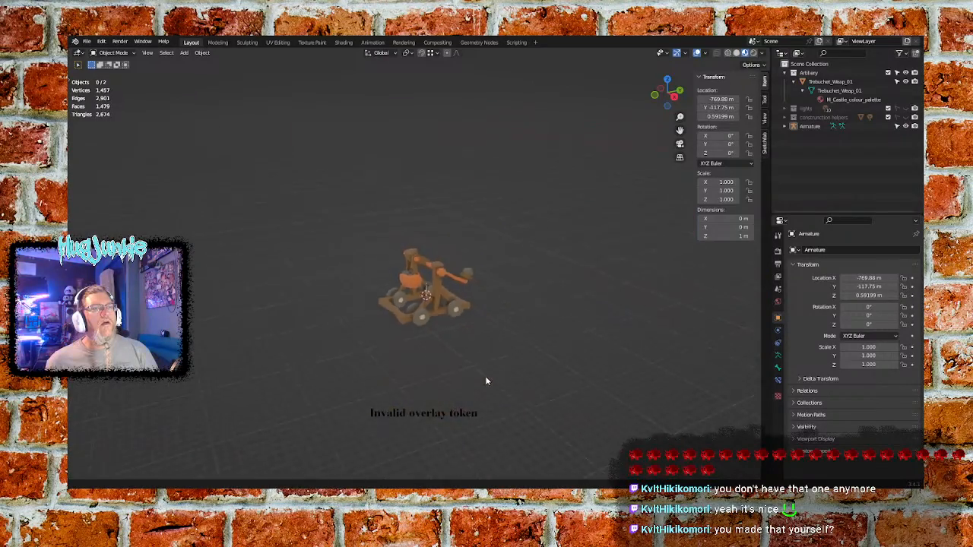
pyautogui.scroll(5, 483, 367)
pyautogui.keyDown('shift'); pyautogui.moveTo(459, 360); pyautogui.dragTo(394, 372, button='middle'); pyautogui.keyUp('shift')
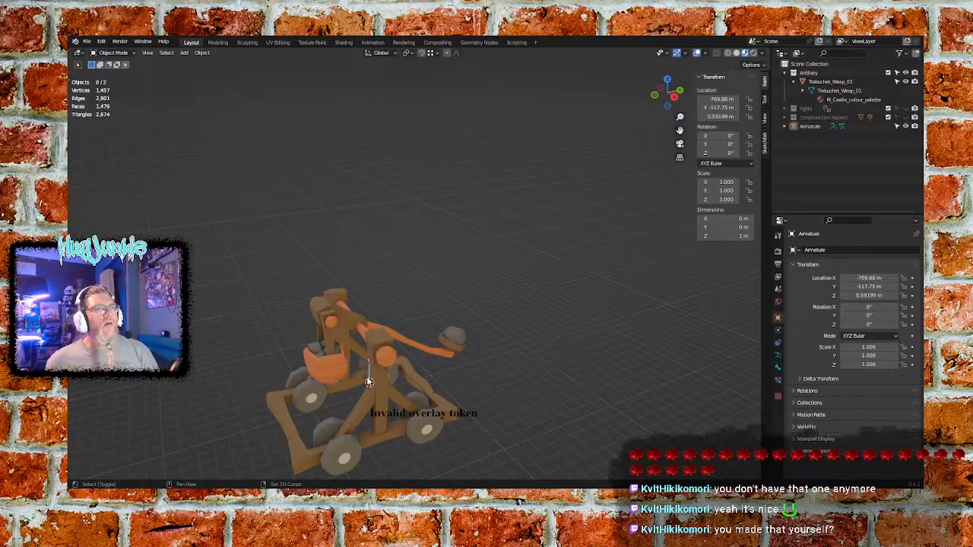
pyautogui.keyDown('shift'); pyautogui.click(368, 382); pyautogui.keyUp('shift')
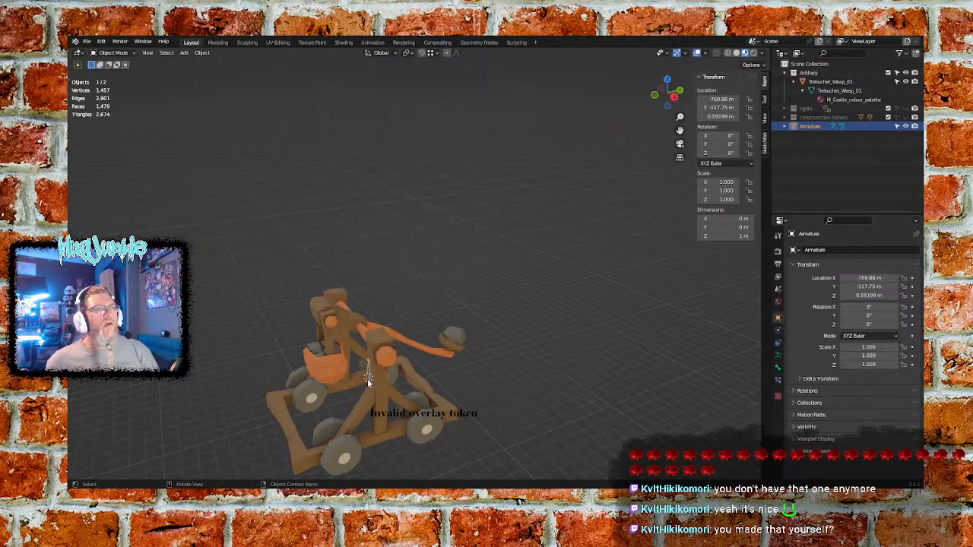
pyautogui.moveTo(375, 401); pyautogui.dragTo(376, 400, button='middle')
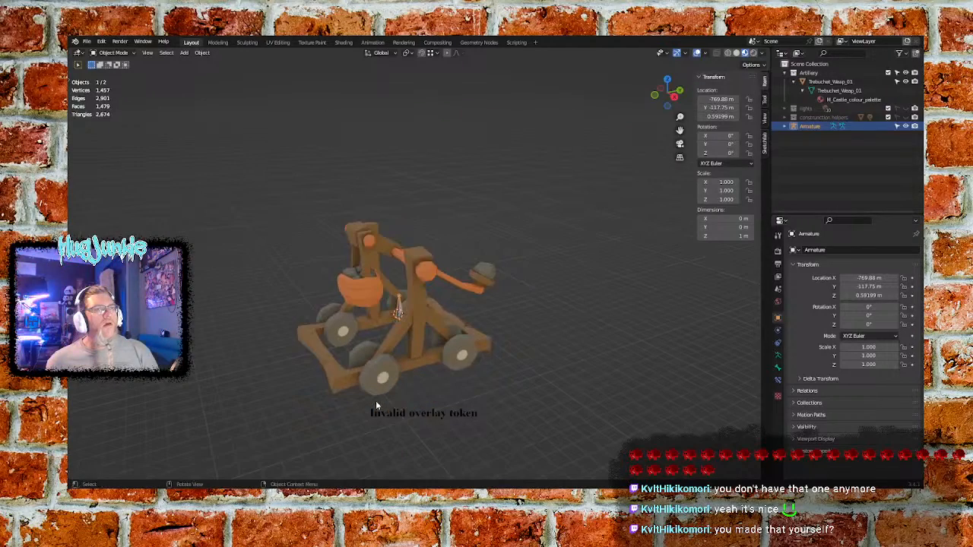
pyautogui.scroll(1, 380, 392)
pyautogui.scroll(3, 378, 391)
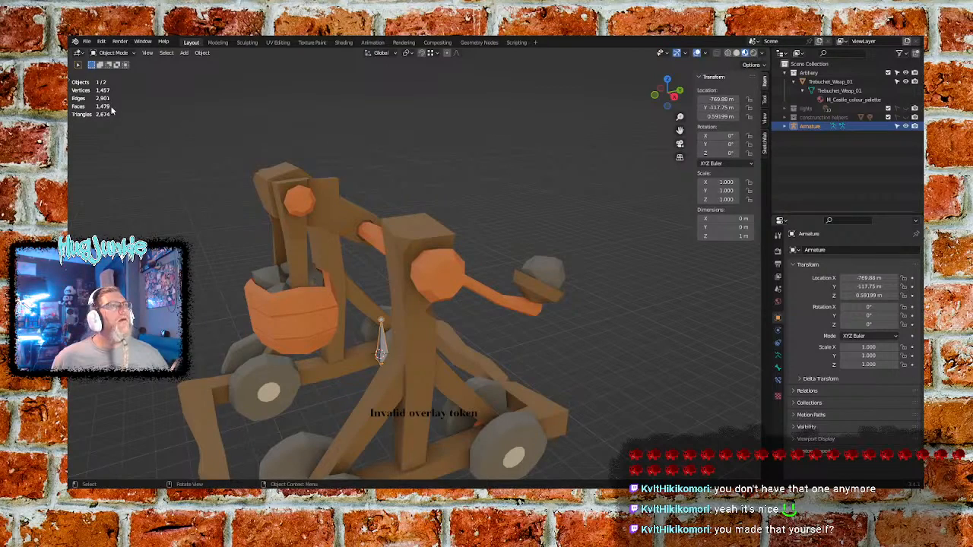
# Select the trebuchet mesh and switch it to Edit Mode
pyautogui.click(259, 188)
pyautogui.click(131, 54)
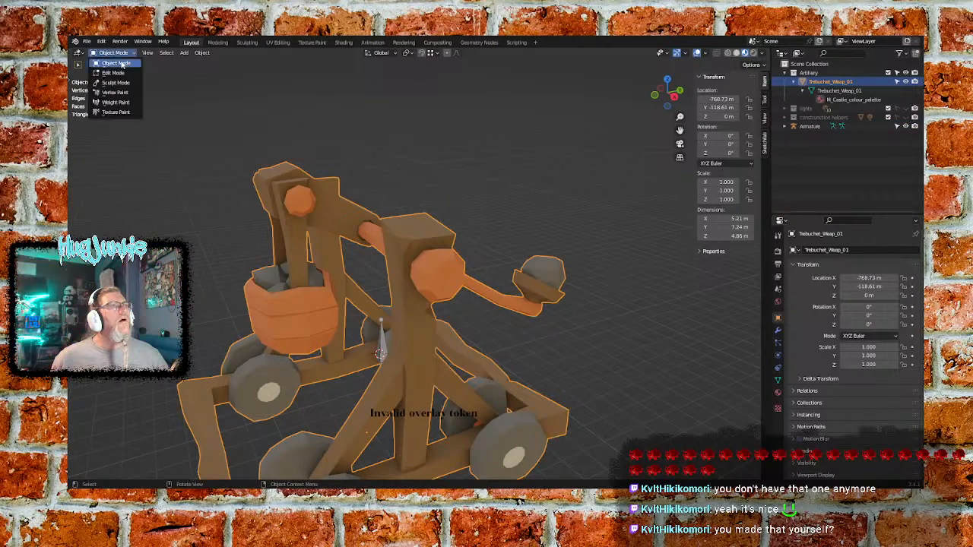
pyautogui.click(113, 72)
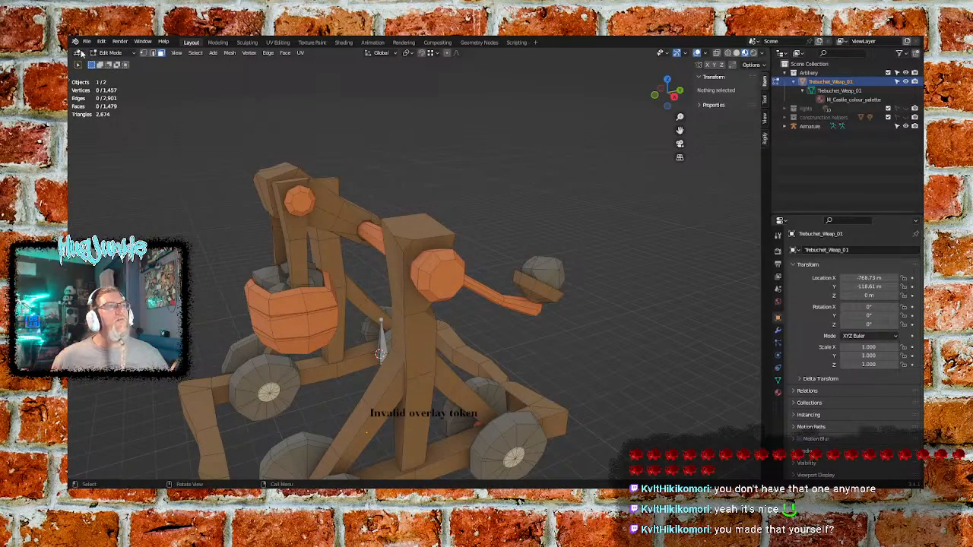
pyautogui.click(143, 42)
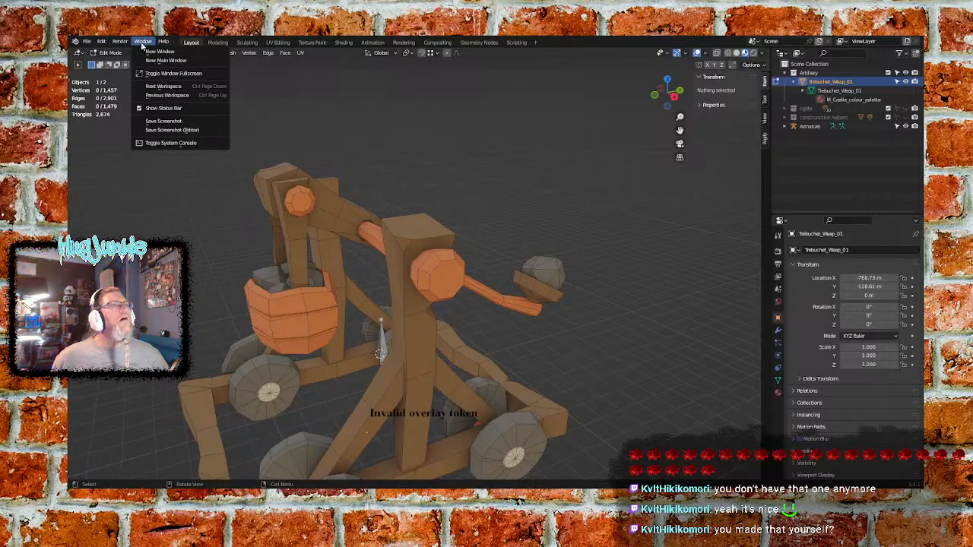
pyautogui.moveTo(127, 43)
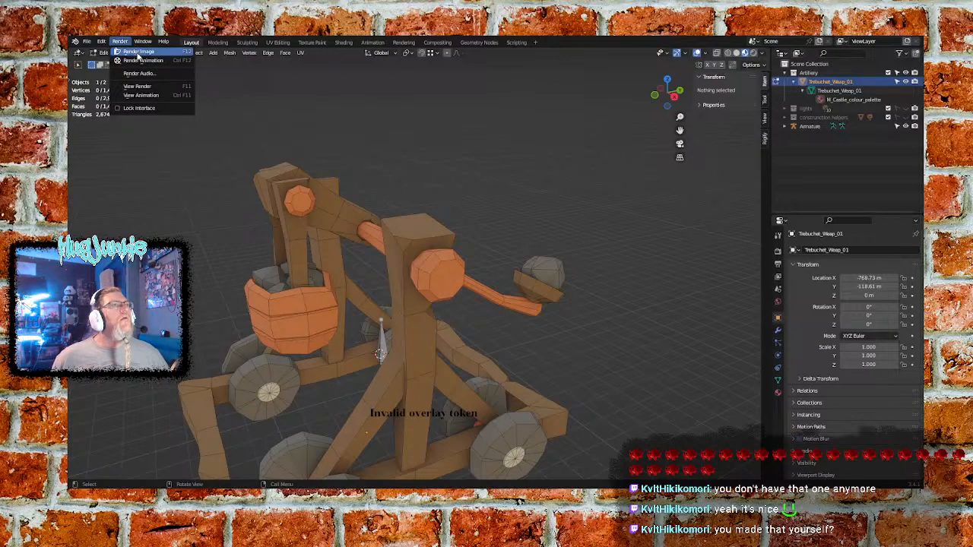
pyautogui.click(104, 42)
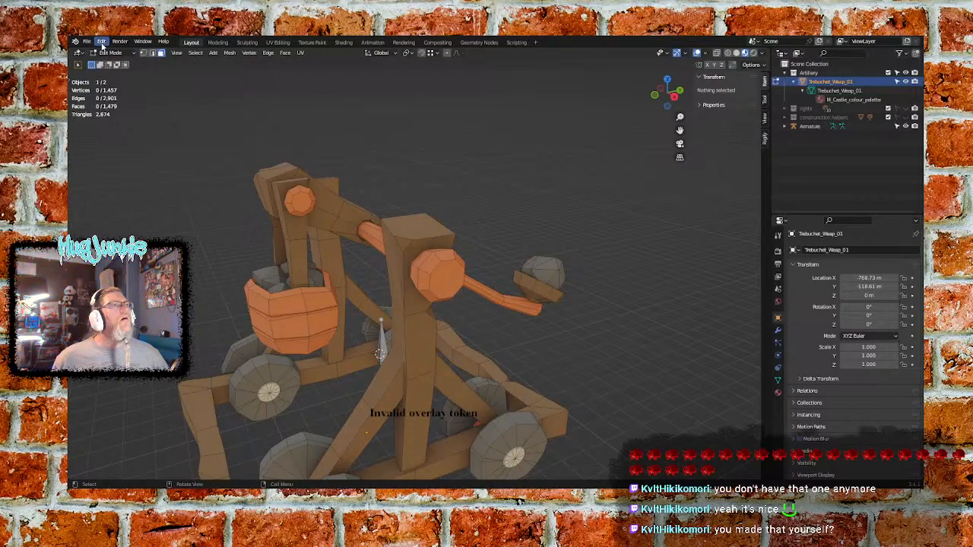
pyautogui.click(105, 44)
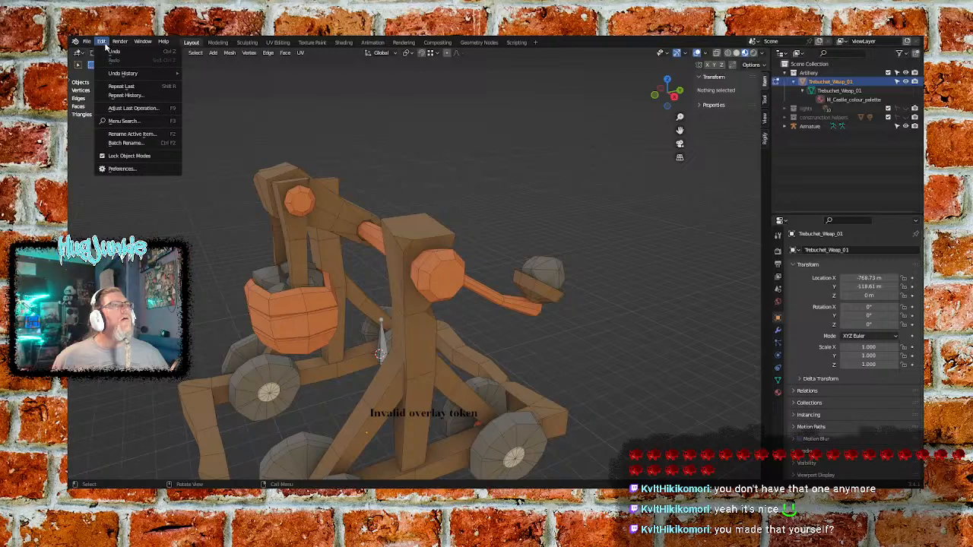
pyautogui.moveTo(85, 43)
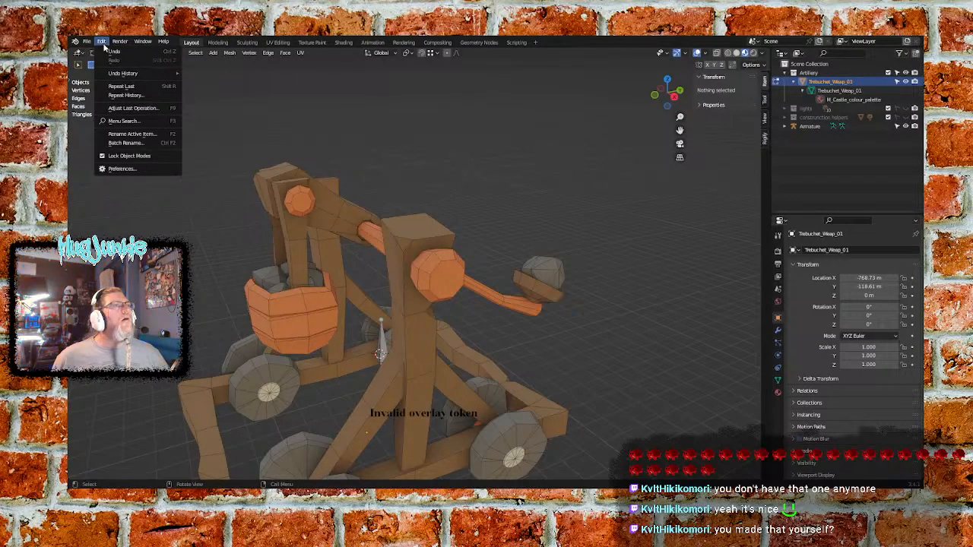
pyautogui.click(105, 45)
pyautogui.click(138, 41)
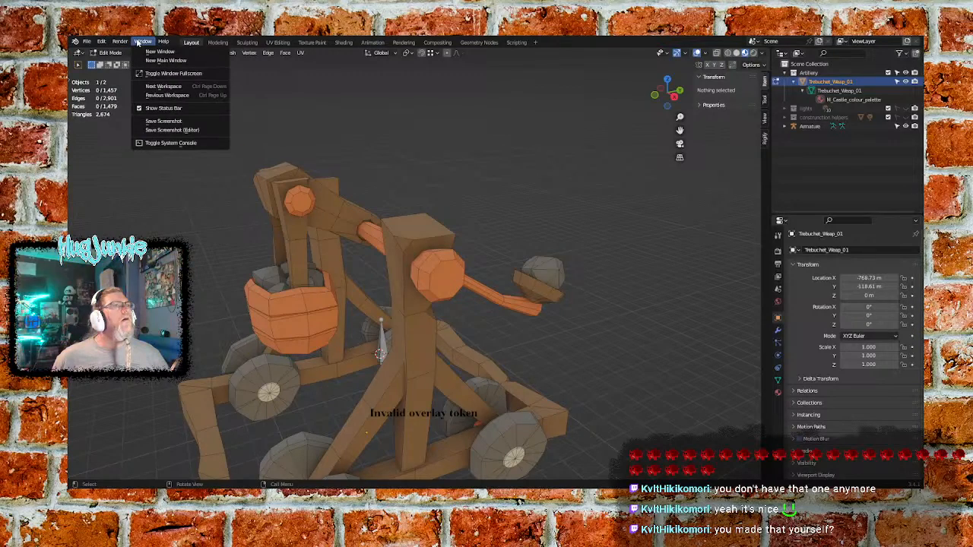
pyautogui.moveTo(162, 45)
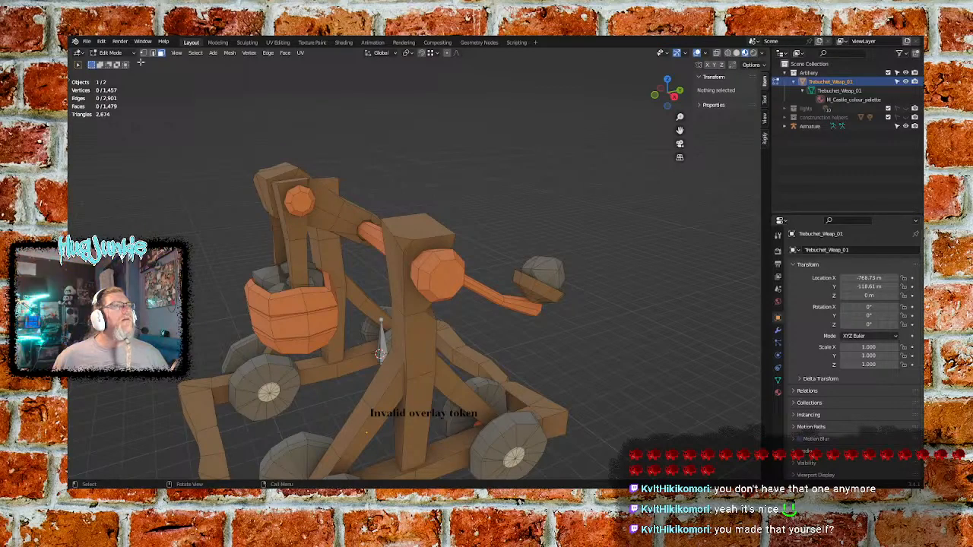
# Show the 3D viewport's toolbar and activate the Move tool
pyautogui.click(177, 53)
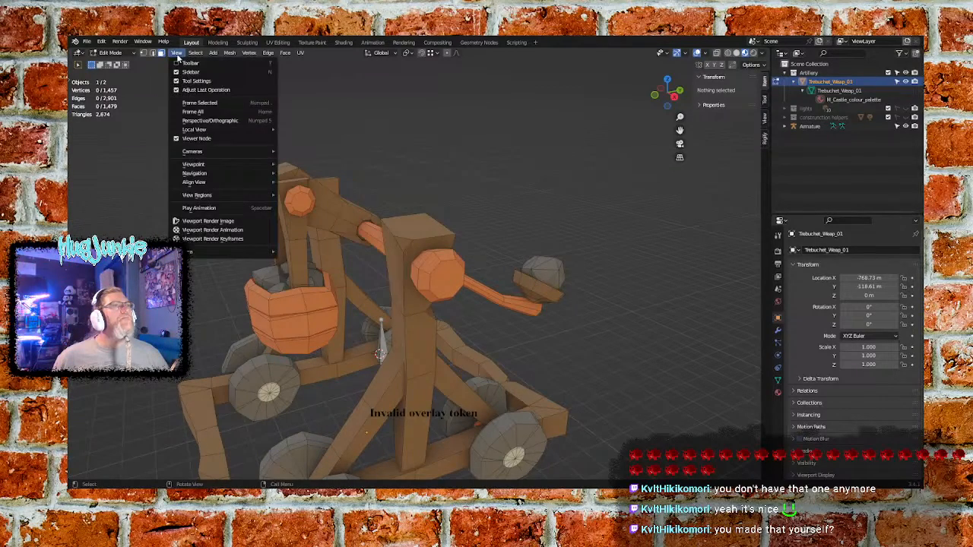
pyautogui.click(182, 63)
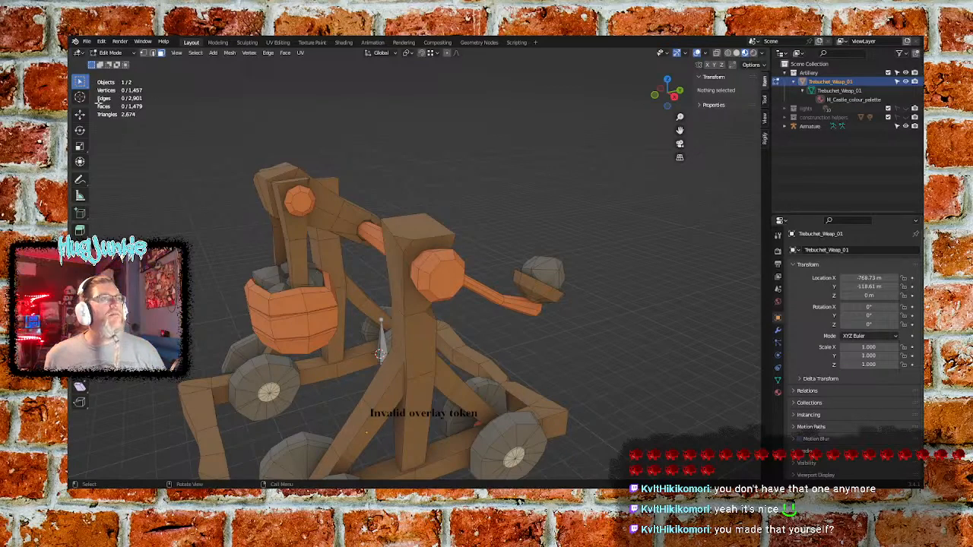
pyautogui.click(80, 113)
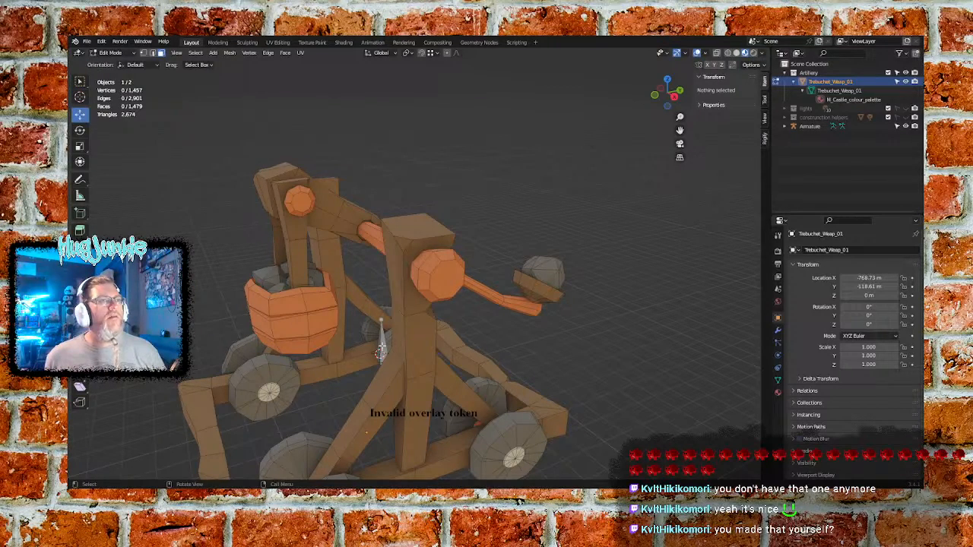
# Try to raise the geometry picked at the bone by about 2.68 m along Z, then undo the move
pyautogui.click(380, 345)
pyautogui.moveTo(382, 316); pyautogui.dragTo(378, 186)
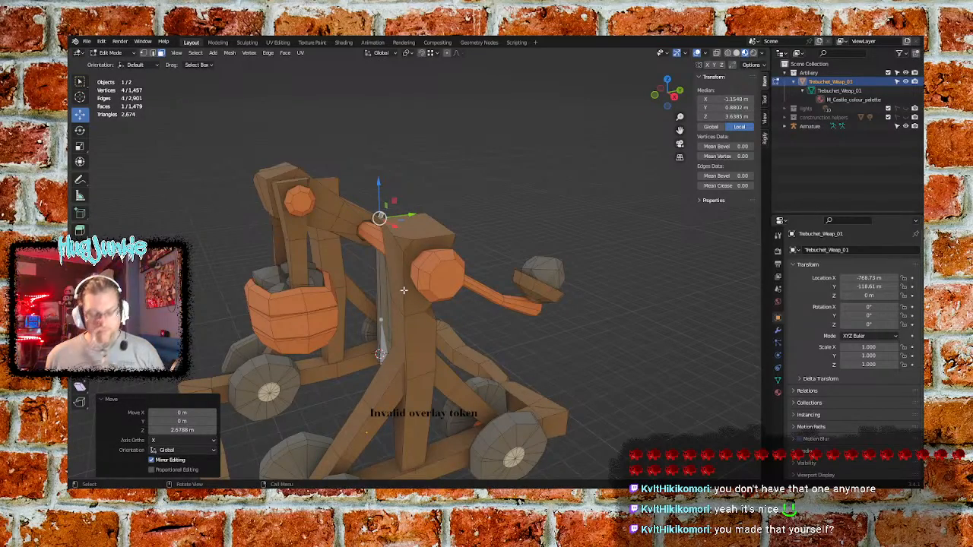
pyautogui.hotkey('ctrl', 'z')
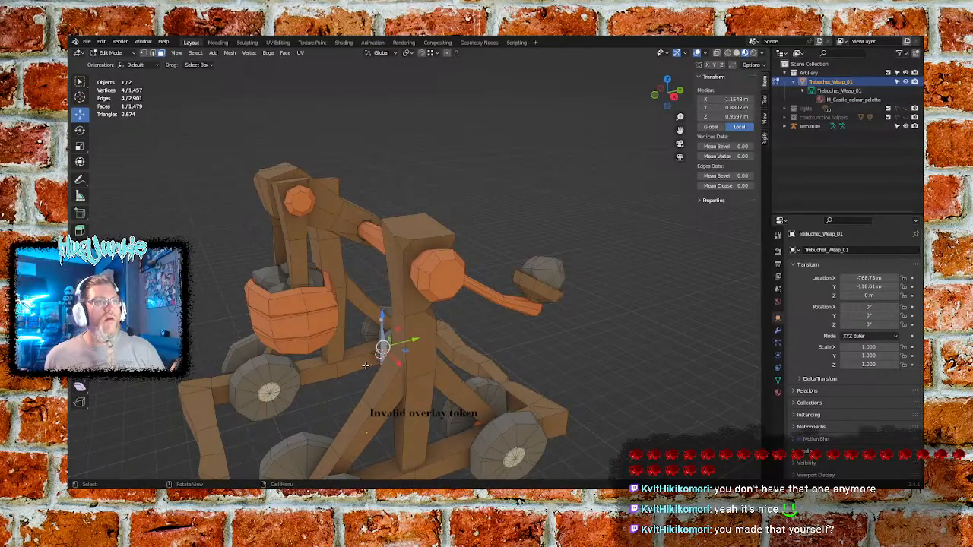
pyautogui.moveTo(363, 371); pyautogui.dragTo(364, 372, button='middle')
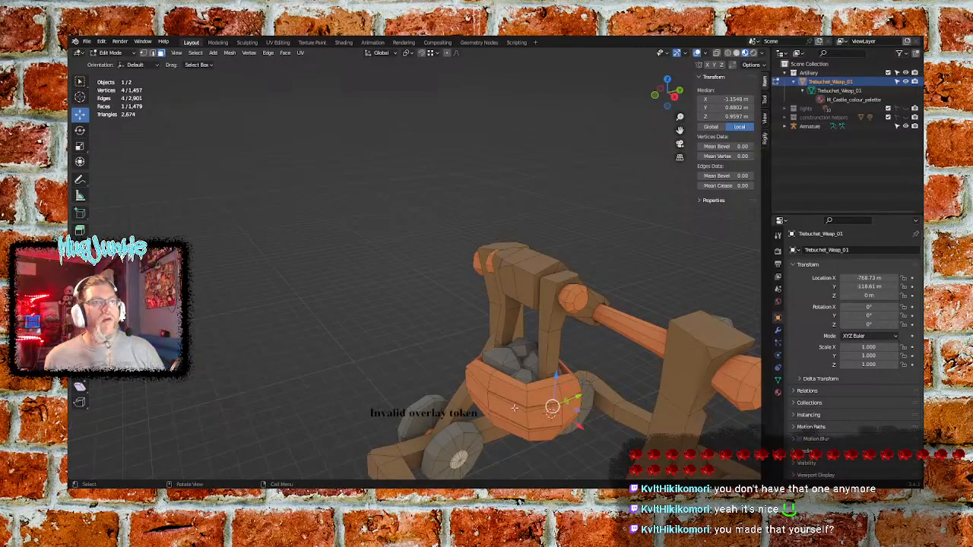
# Pick the armature in the scene hierarchy, try raising the selection about 4.53 m along Z, and undo that move
pyautogui.click(797, 82)
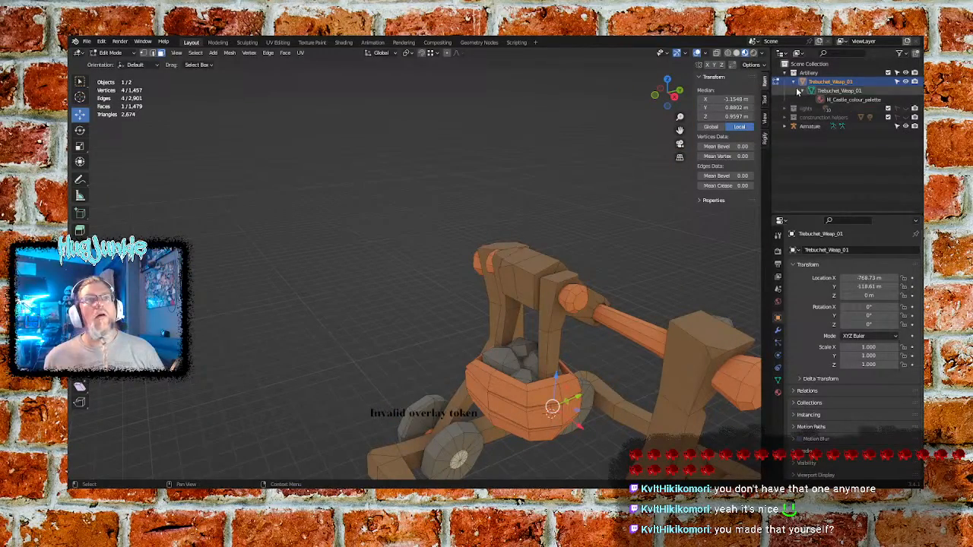
pyautogui.click(808, 108)
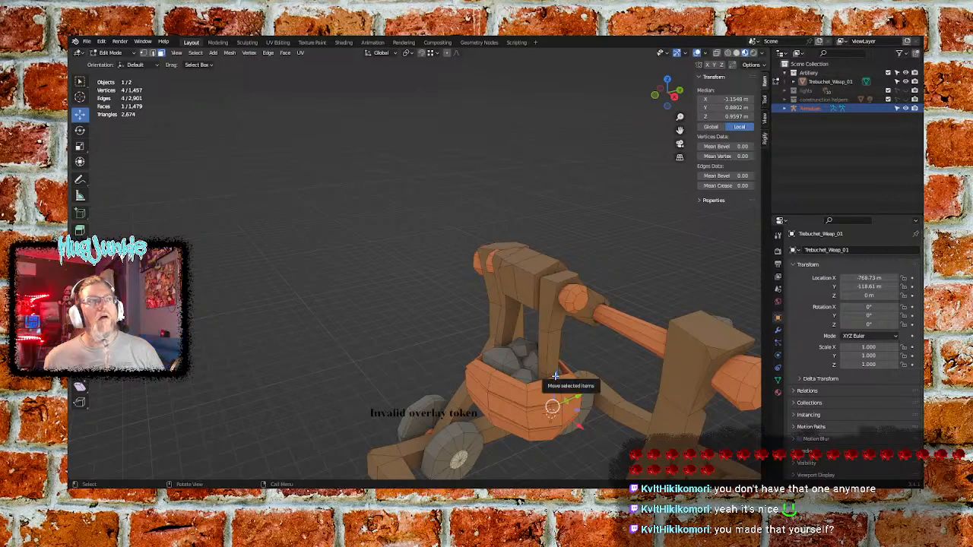
pyautogui.moveTo(555, 375); pyautogui.dragTo(554, 150)
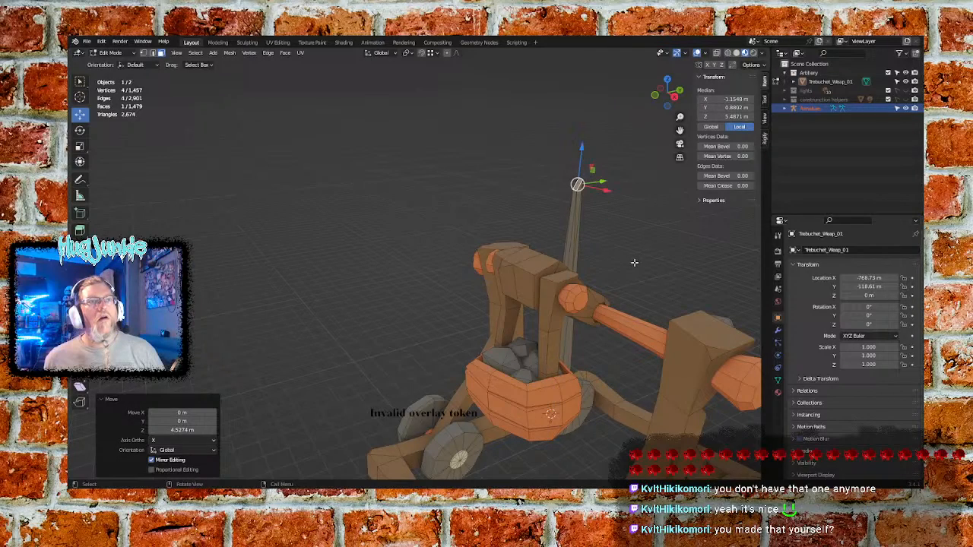
pyautogui.hotkey('ctrl', 'z')
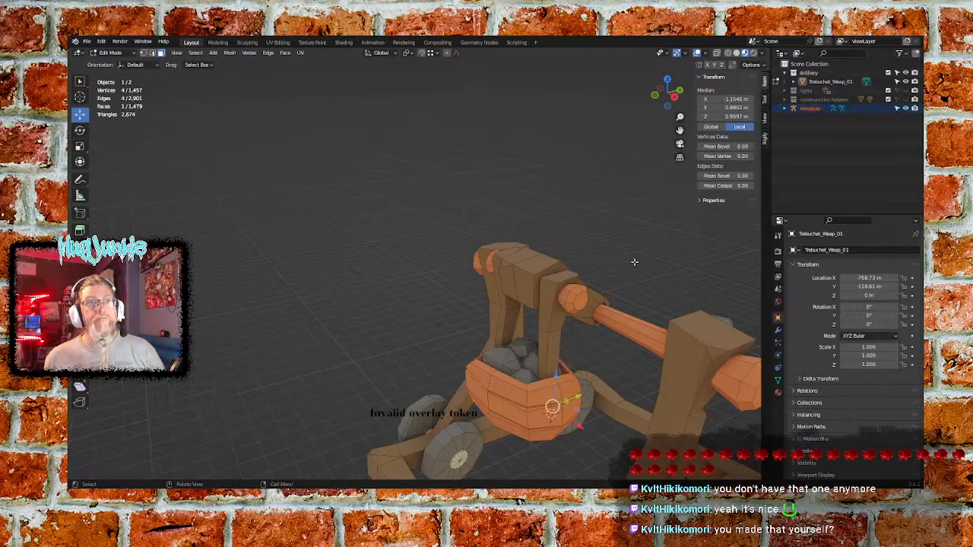
# Pick the armature again and try selecting single faces on the trebuchet's axle, counterweight basket and beam
pyautogui.click(792, 110)
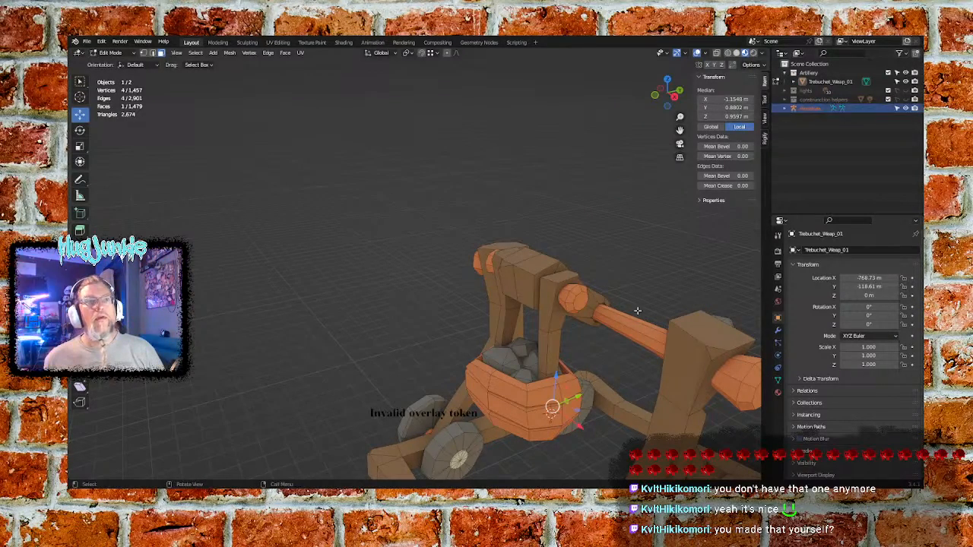
pyautogui.click(604, 320)
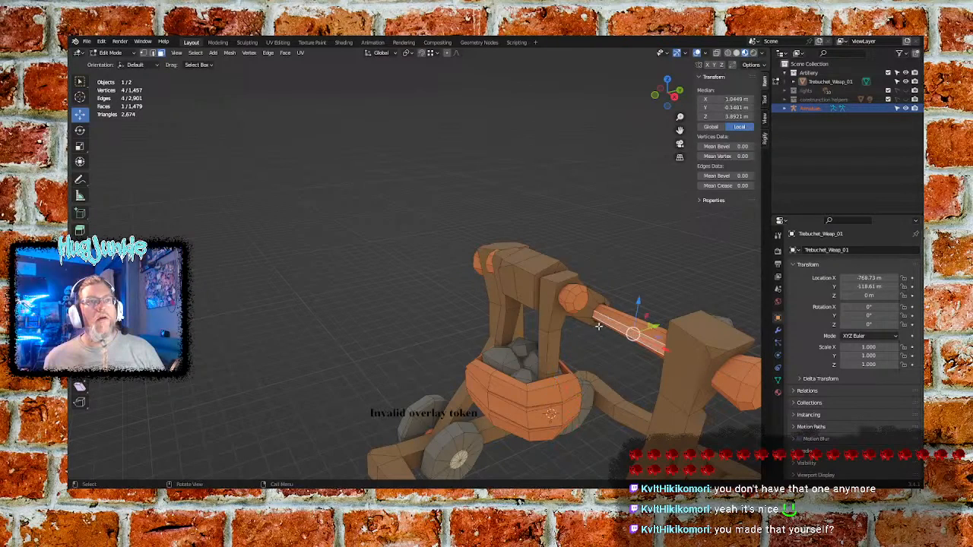
pyautogui.click(521, 412)
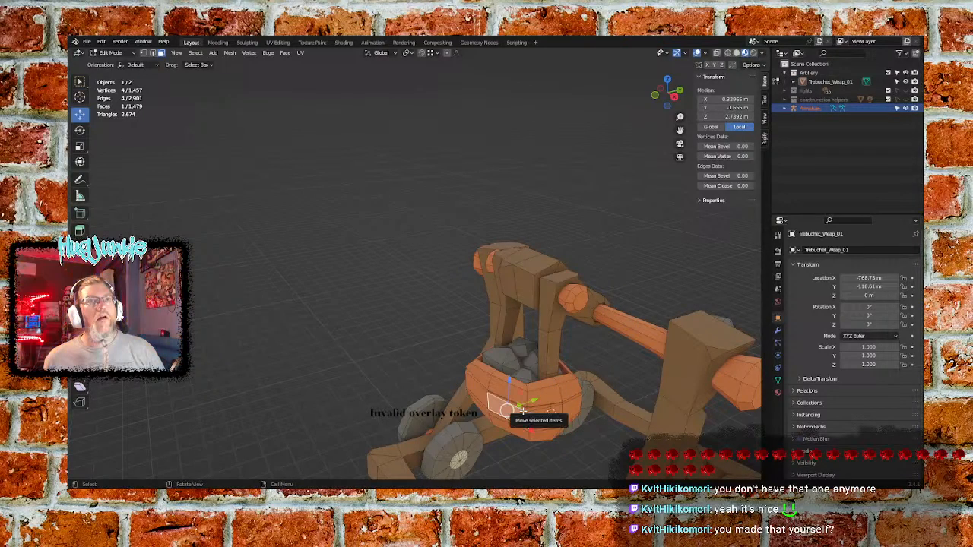
pyautogui.click(528, 288)
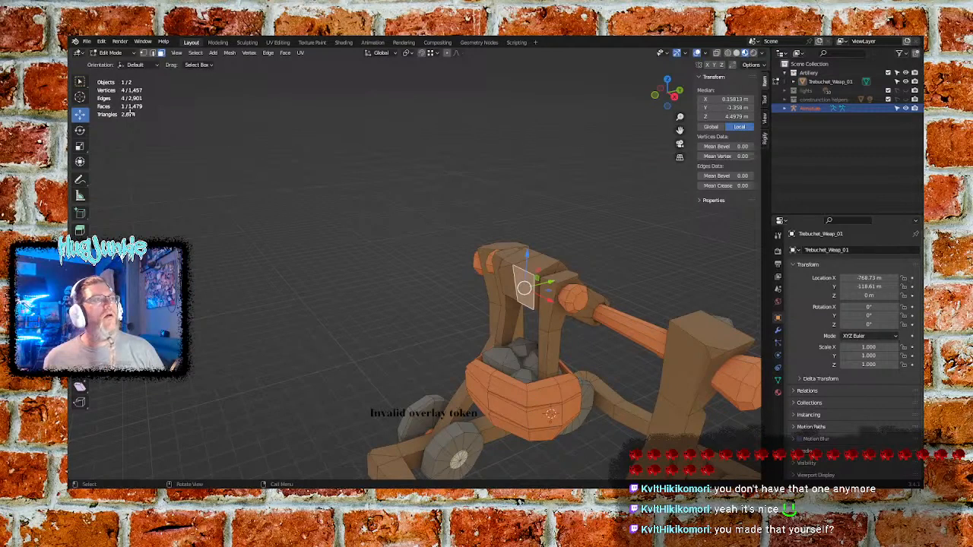
# Return the trebuchet mesh to Object Mode and make the armature the active object
pyautogui.click(132, 54)
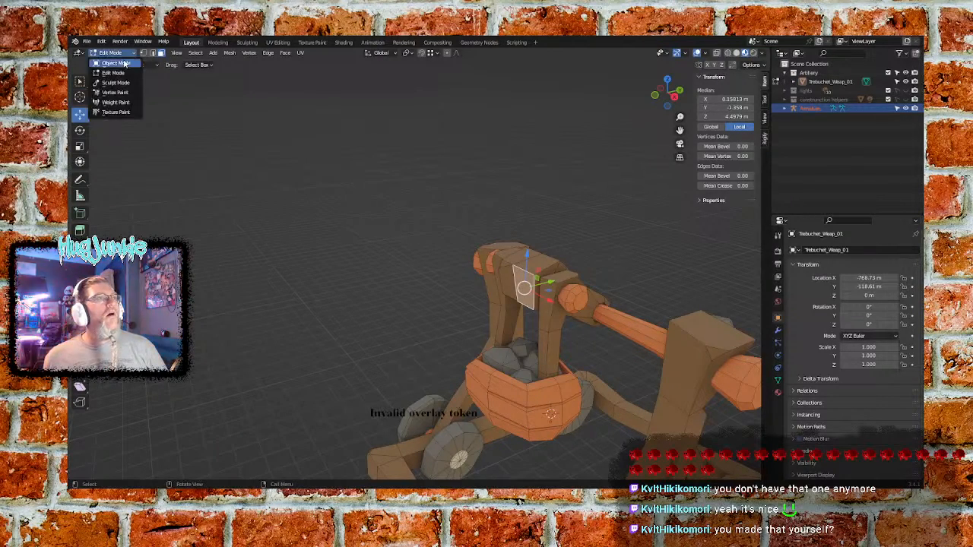
pyautogui.click(110, 66)
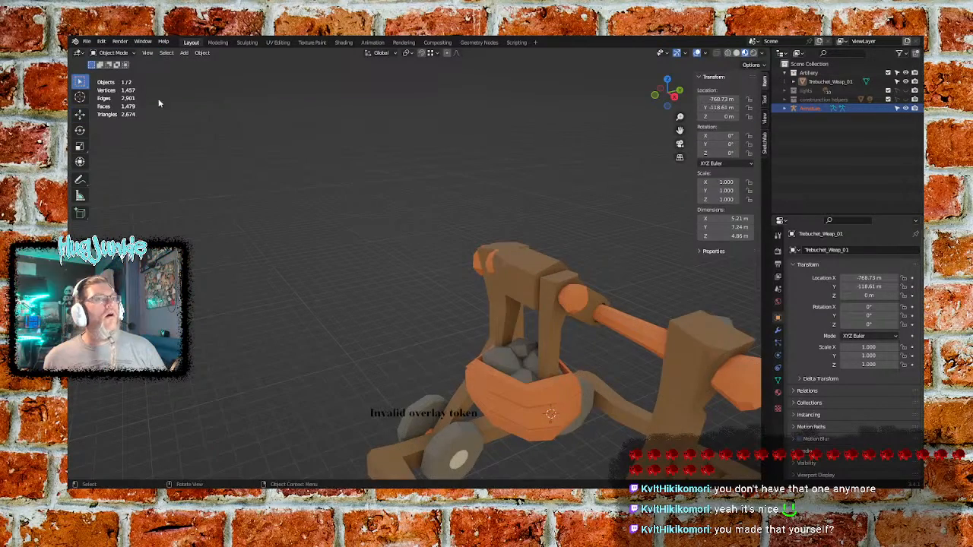
pyautogui.click(809, 108)
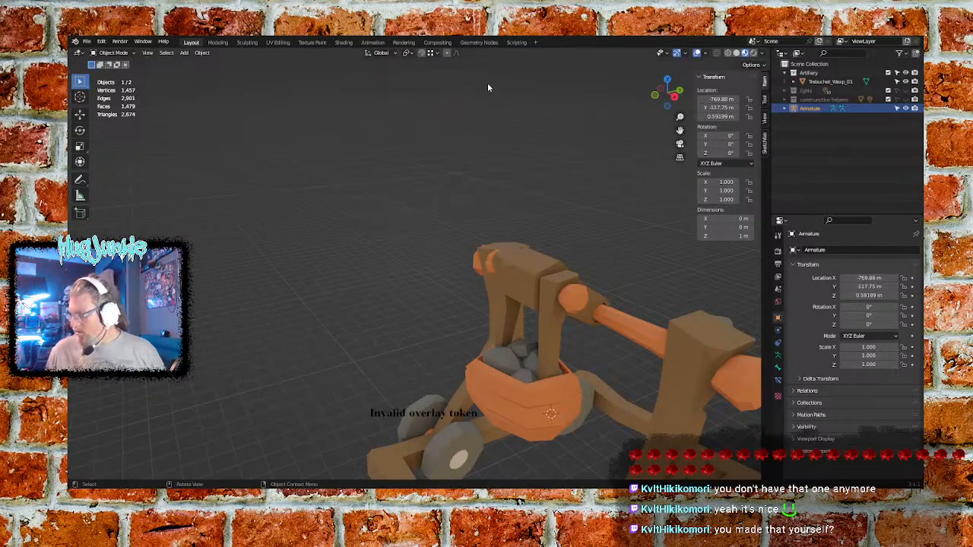
# Clear the selection, walk the view around to the throwing-arm side, and select the armature by its bone beside the wheel
pyautogui.click(475, 167)
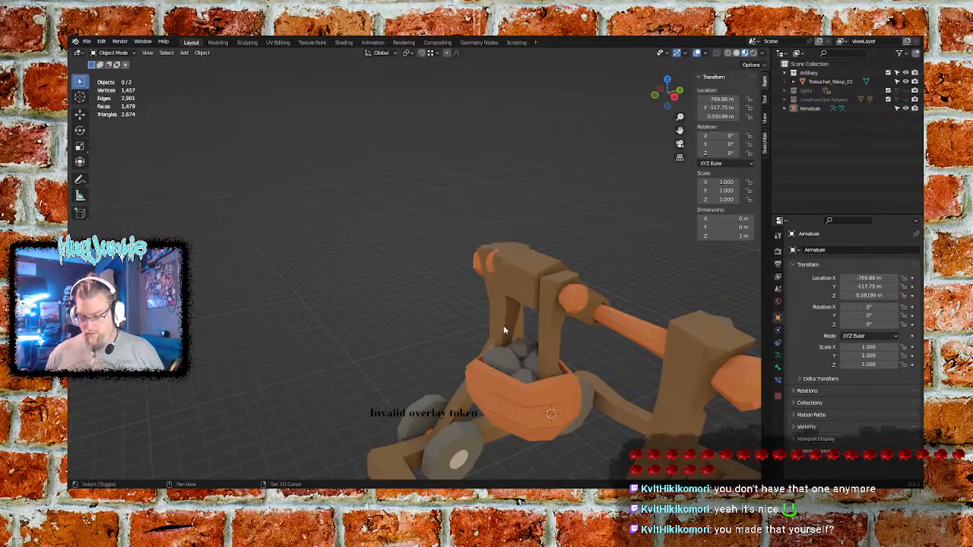
pyautogui.hotkey('shift', '`')
pyautogui.press('d')
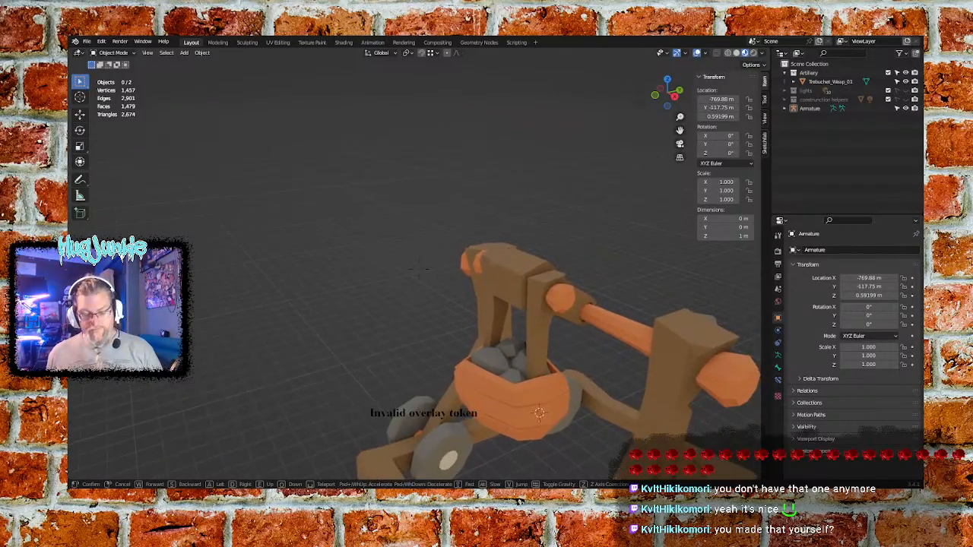
pyautogui.press('w')
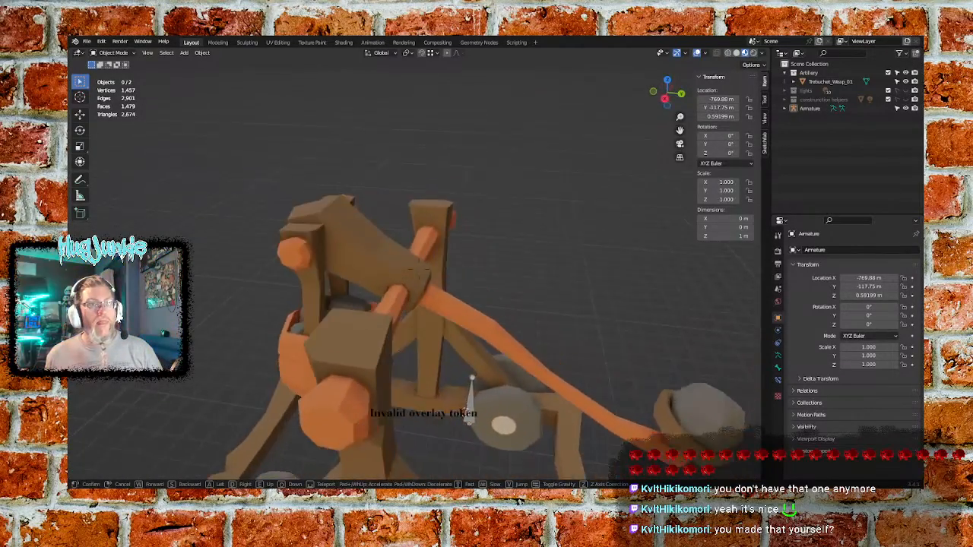
pyautogui.press('w')
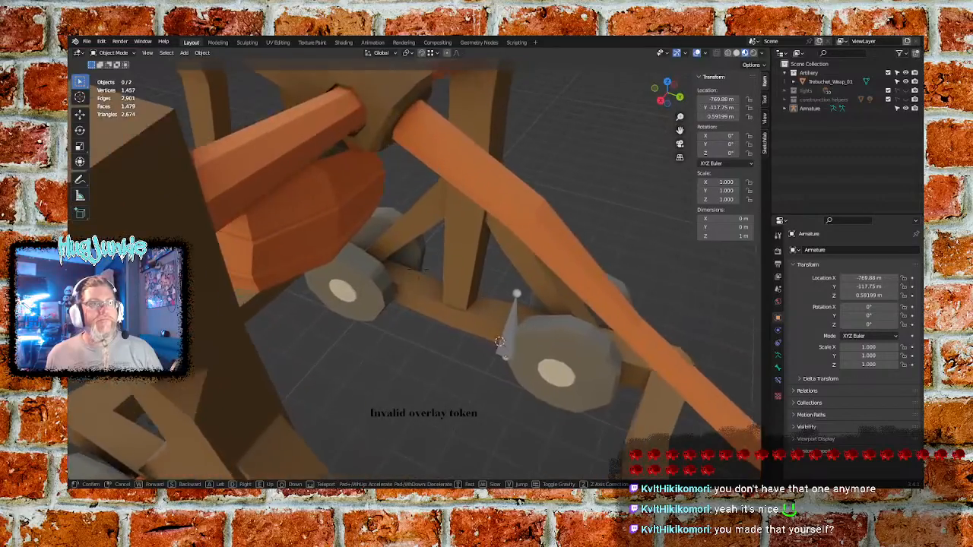
pyautogui.press('s')
pyautogui.press('s')
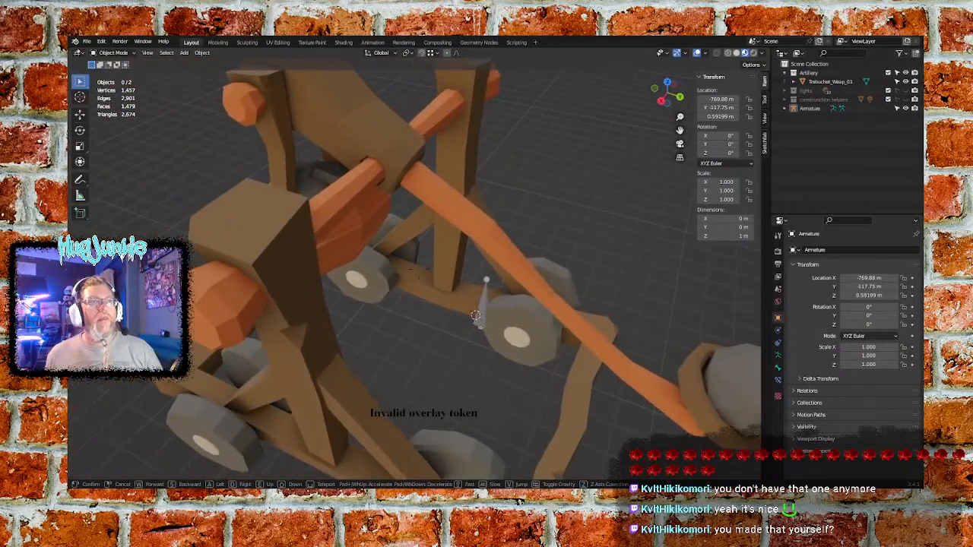
pyautogui.click(503, 329)
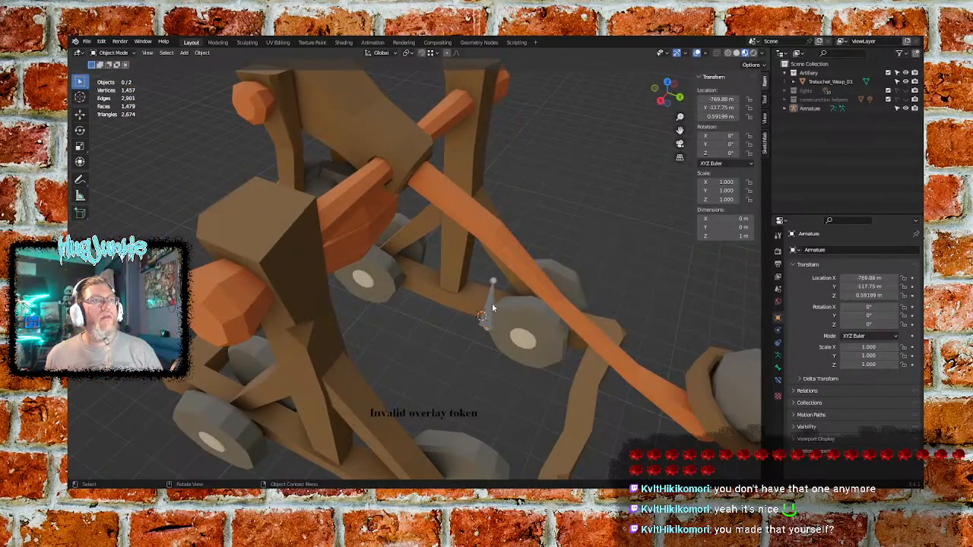
pyautogui.click(492, 304)
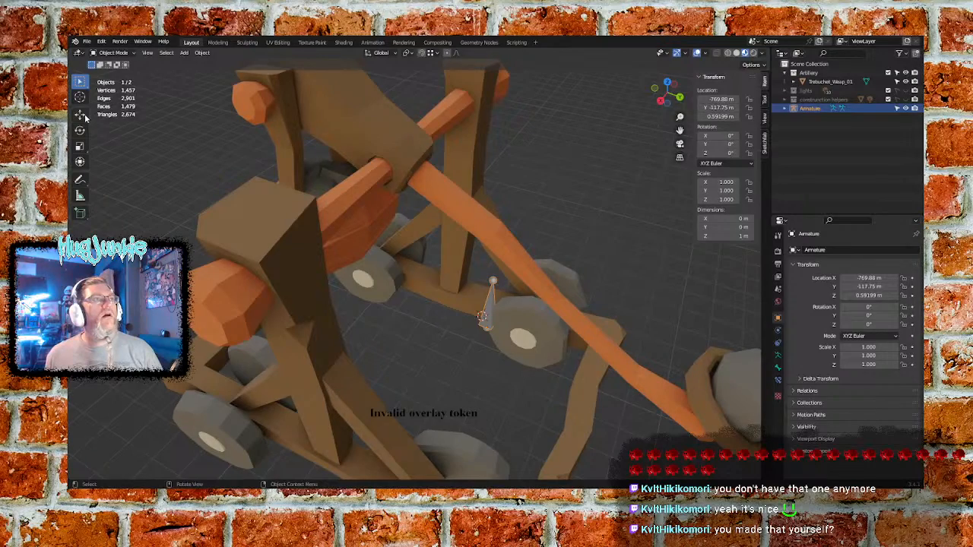
# Move the armature up beside the throwing arm's pivot, to about X -769.65 m, Y -118.46 m, Z 3.135 m
pyautogui.click(81, 114)
pyautogui.moveTo(490, 306); pyautogui.dragTo(473, 160)
pyautogui.moveTo(539, 202); pyautogui.dragTo(487, 184)
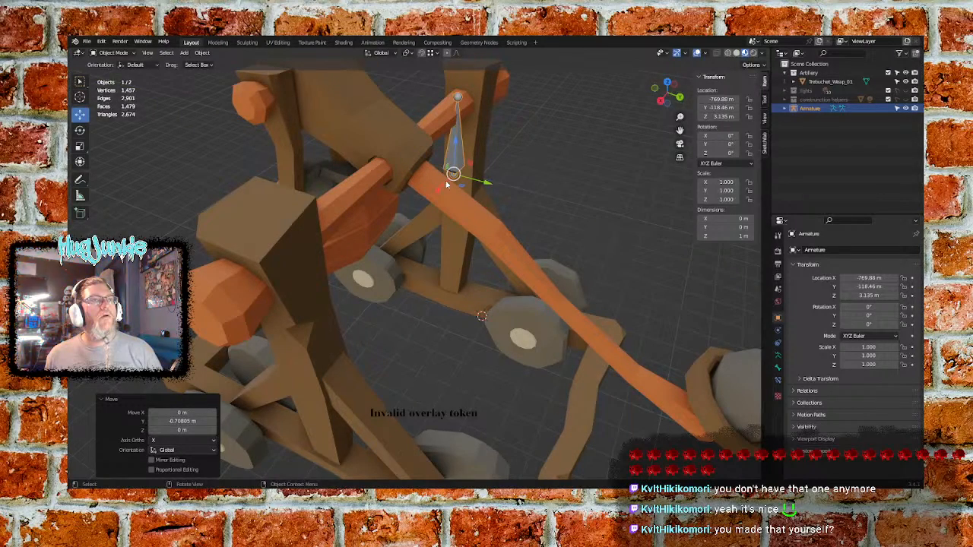
pyautogui.moveTo(437, 189); pyautogui.dragTo(427, 199)
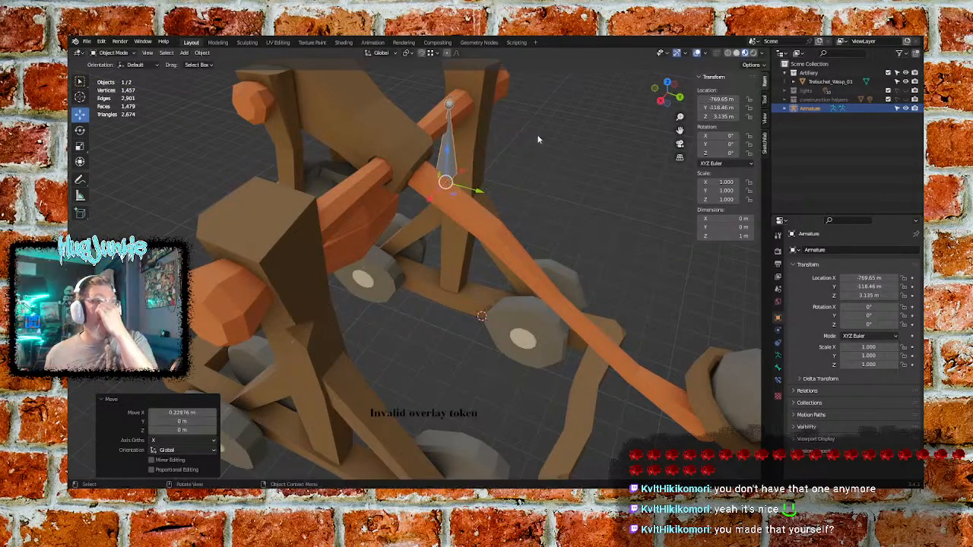
# In top view, move the armature onto the throwing arm's pivot, to about X -768.68 m, Y -118.58 m
pyautogui.click(661, 101)
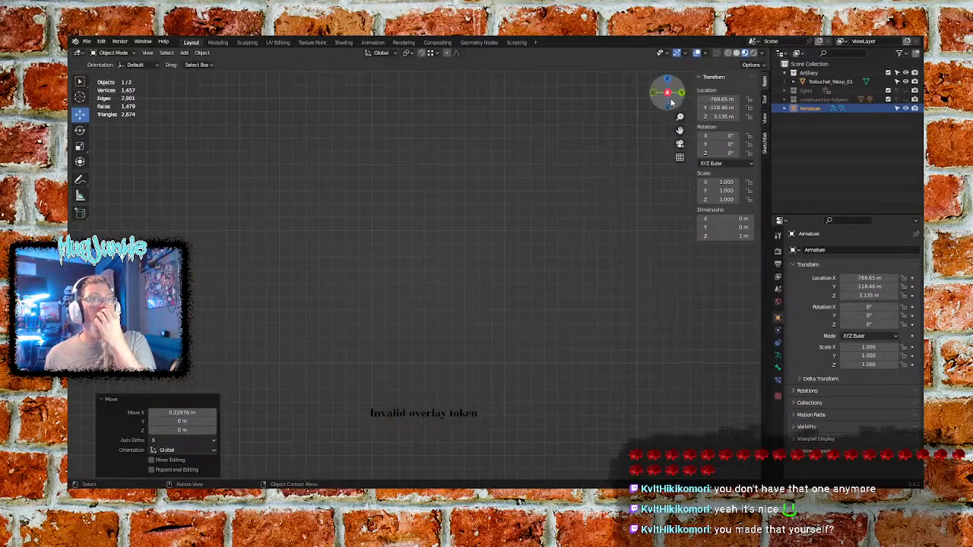
pyautogui.click(667, 81)
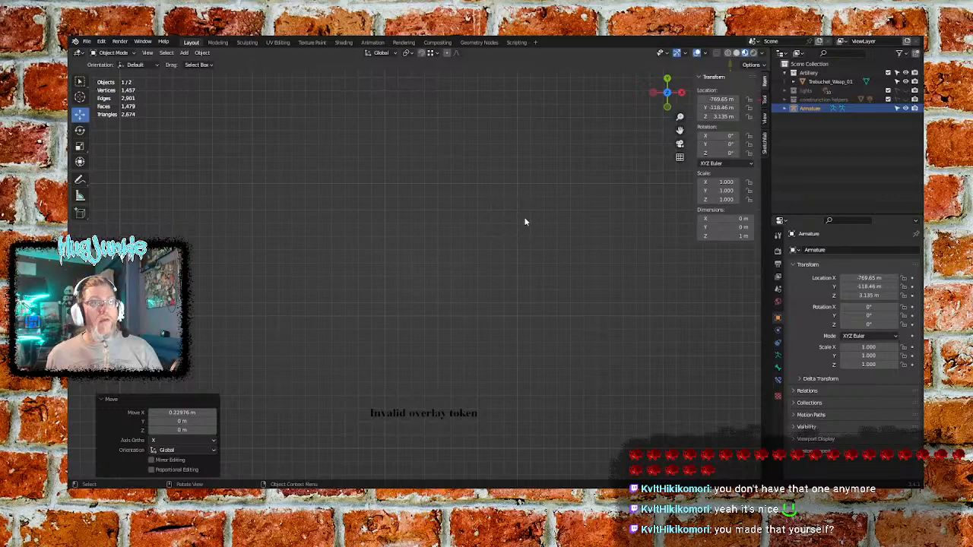
pyautogui.scroll(-8, 524, 219)
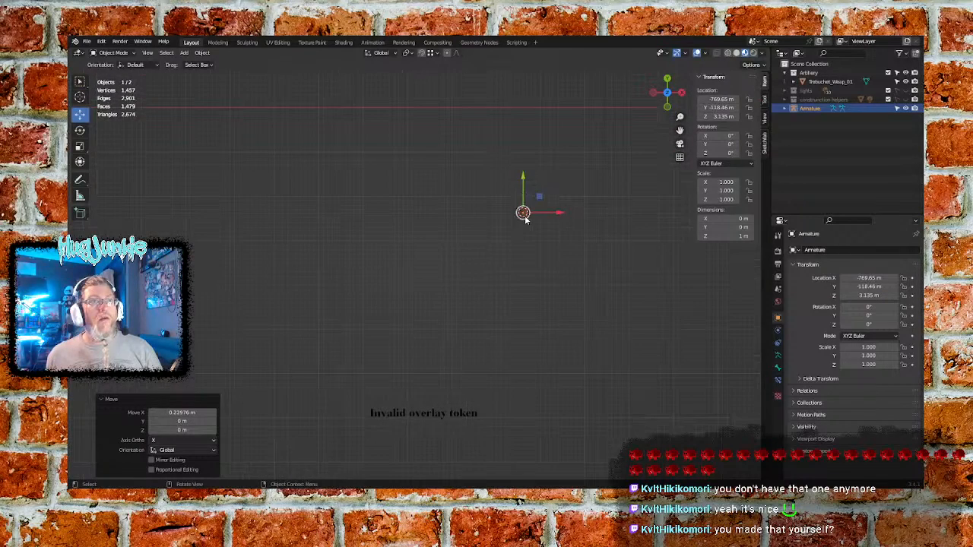
pyautogui.scroll(-3, 541, 229)
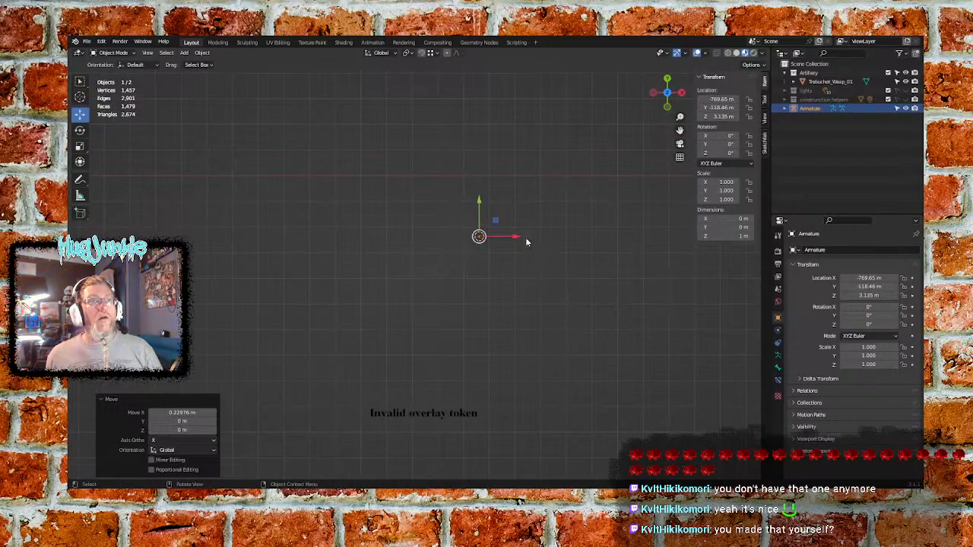
pyautogui.scroll(6, 524, 241)
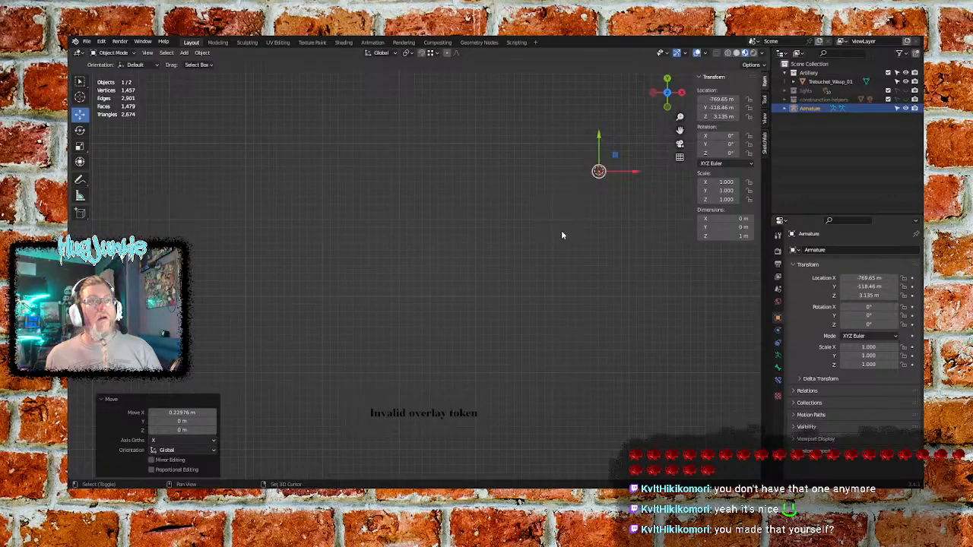
pyautogui.keyDown('shift'); pyautogui.moveTo(561, 231); pyautogui.dragTo(399, 338, button='middle'); pyautogui.keyUp('shift')
pyautogui.keyDown('shift'); pyautogui.moveTo(449, 296); pyautogui.dragTo(461, 226, button='middle'); pyautogui.keyUp('shift')
pyautogui.scroll(4, 423, 311)
pyautogui.scroll(-1, 428, 298)
pyautogui.scroll(6, 460, 271)
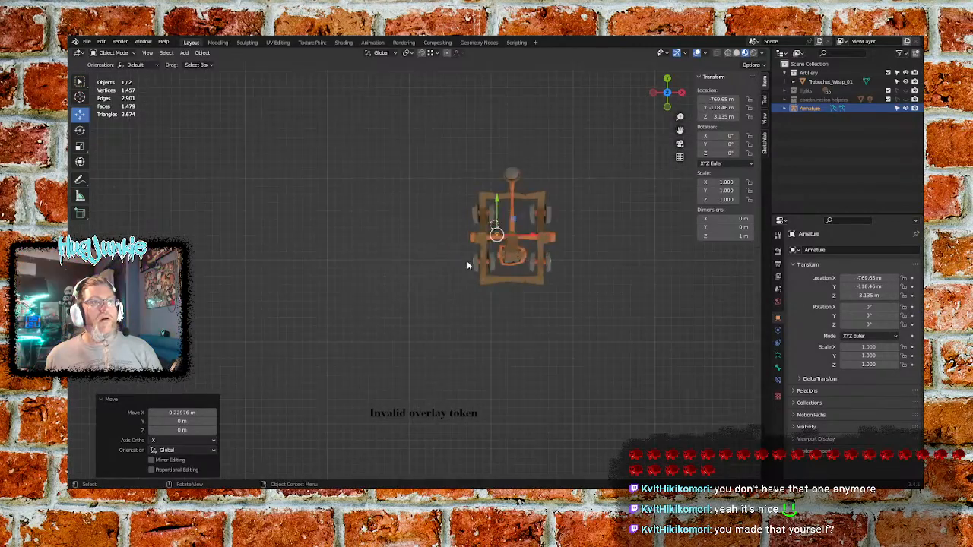
pyautogui.scroll(4, 467, 266)
pyautogui.keyDown('shift'); pyautogui.moveTo(512, 256); pyautogui.dragTo(366, 290, button='middle'); pyautogui.keyUp('shift')
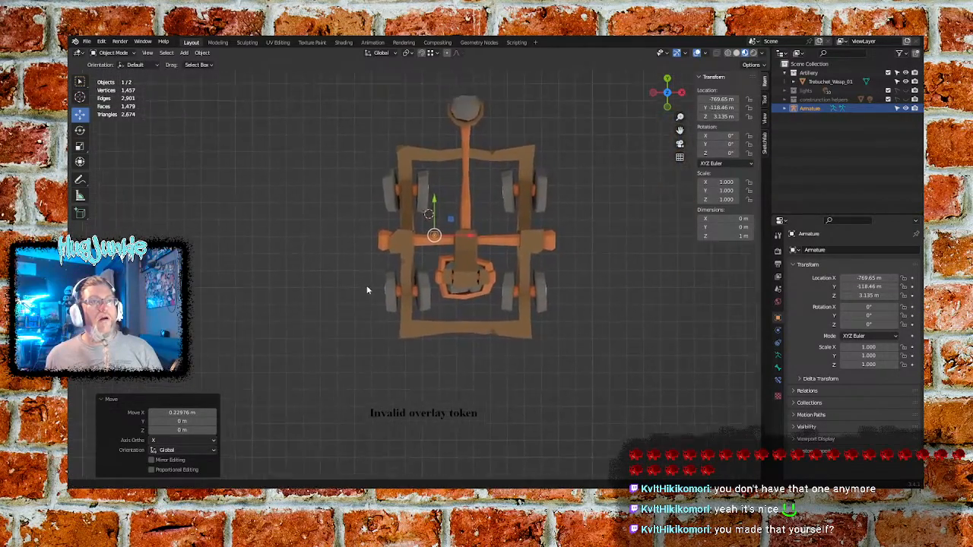
pyautogui.scroll(4, 468, 273)
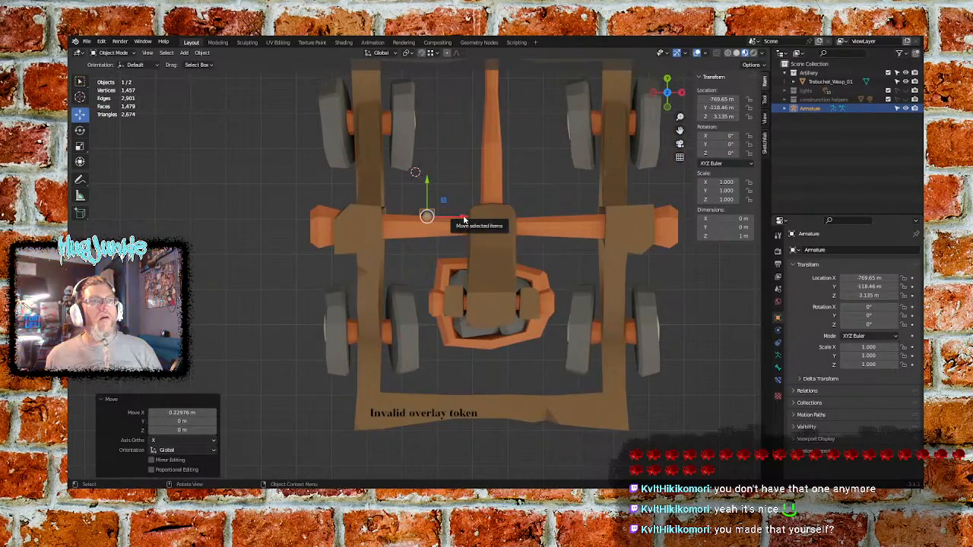
pyautogui.moveTo(443, 200); pyautogui.dragTo(512, 208)
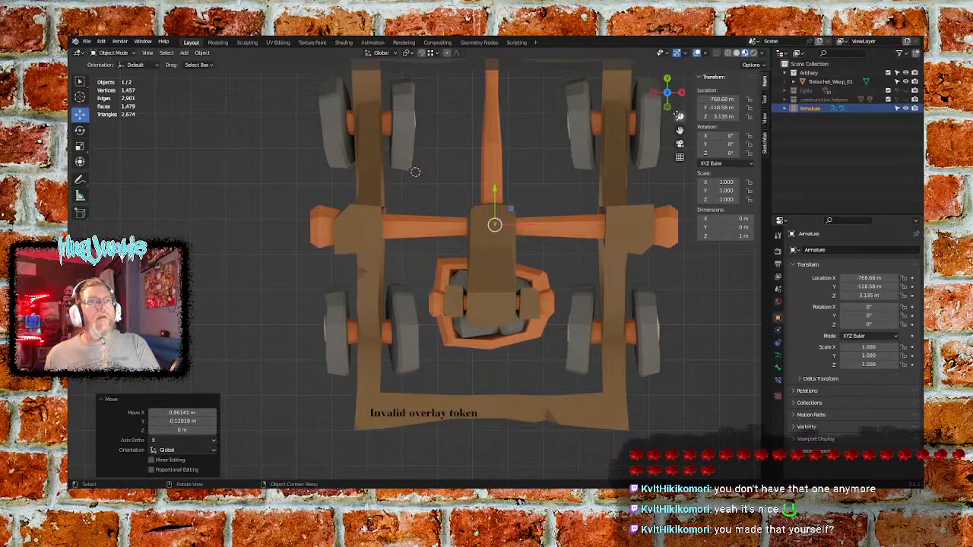
# In side view, lower the armature along Z to about 2.7546 m beneath the throwing arm's pivot, then clear the selection
pyautogui.click(682, 92)
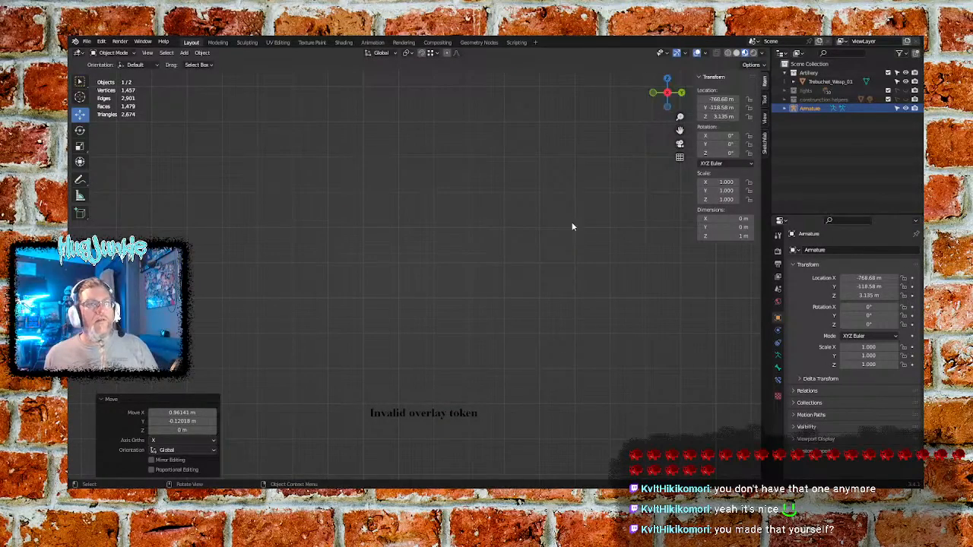
pyautogui.scroll(-10, 484, 301)
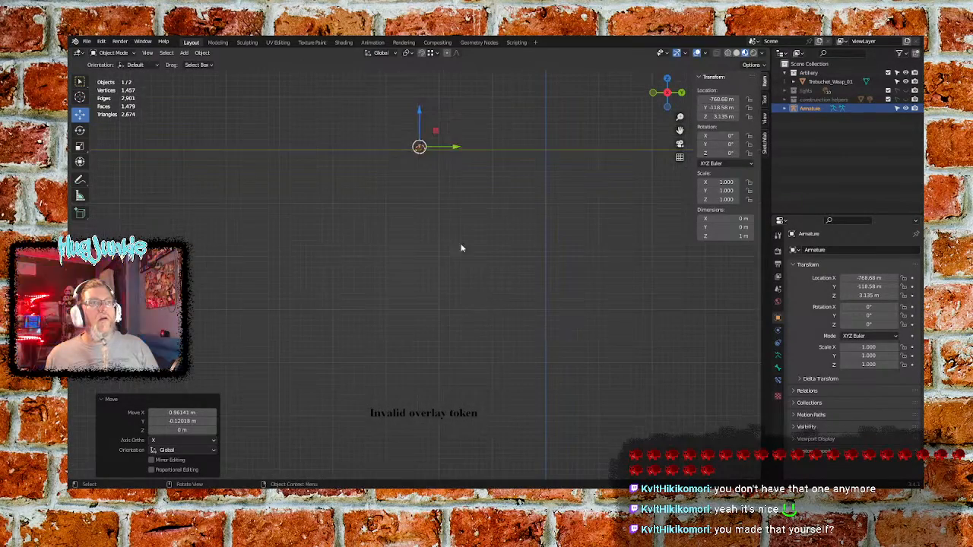
pyautogui.keyDown('shift'); pyautogui.moveTo(461, 248); pyautogui.dragTo(378, 221, button='middle'); pyautogui.keyUp('shift')
pyautogui.scroll(9, 437, 306)
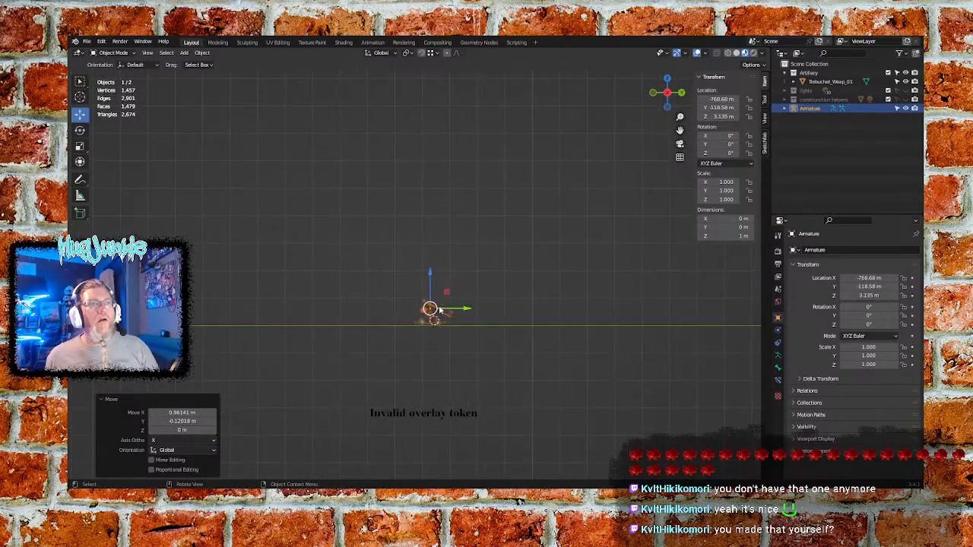
pyautogui.keyDown('shift'); pyautogui.moveTo(477, 308); pyautogui.dragTo(443, 221, button='middle'); pyautogui.keyUp('shift')
pyautogui.scroll(4, 443, 221)
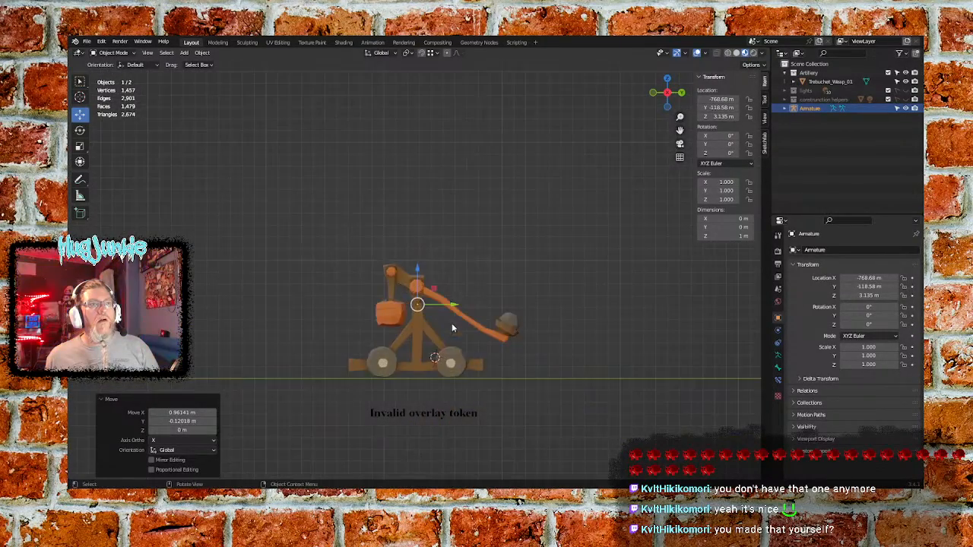
pyautogui.keyDown('shift'); pyautogui.moveTo(487, 268); pyautogui.dragTo(492, 259, button='middle'); pyautogui.keyUp('shift')
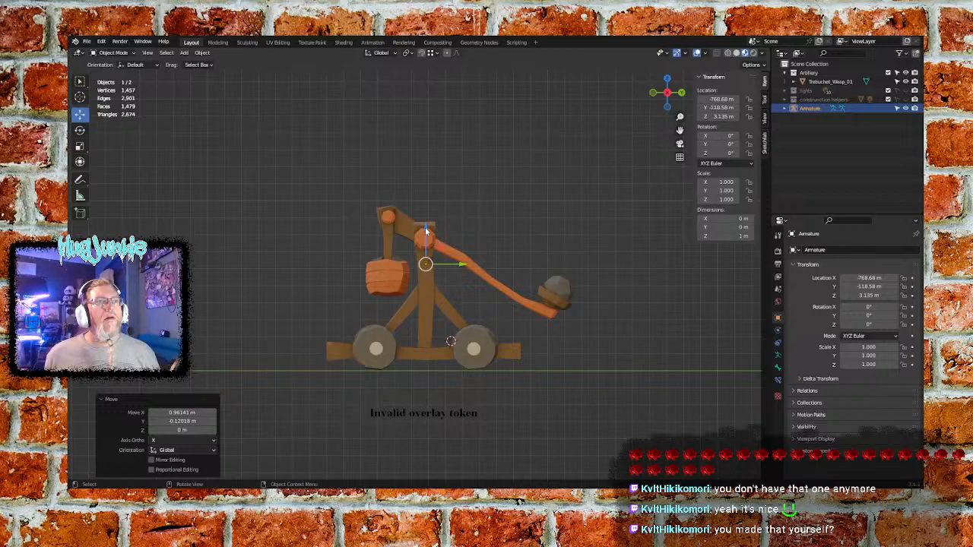
pyautogui.press('g')
pyautogui.press('z')
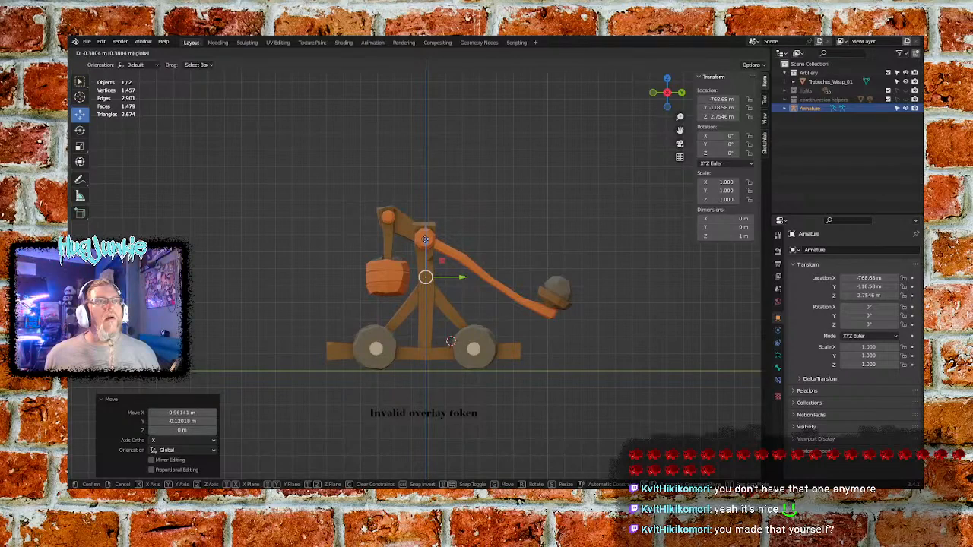
pyautogui.click(486, 240)
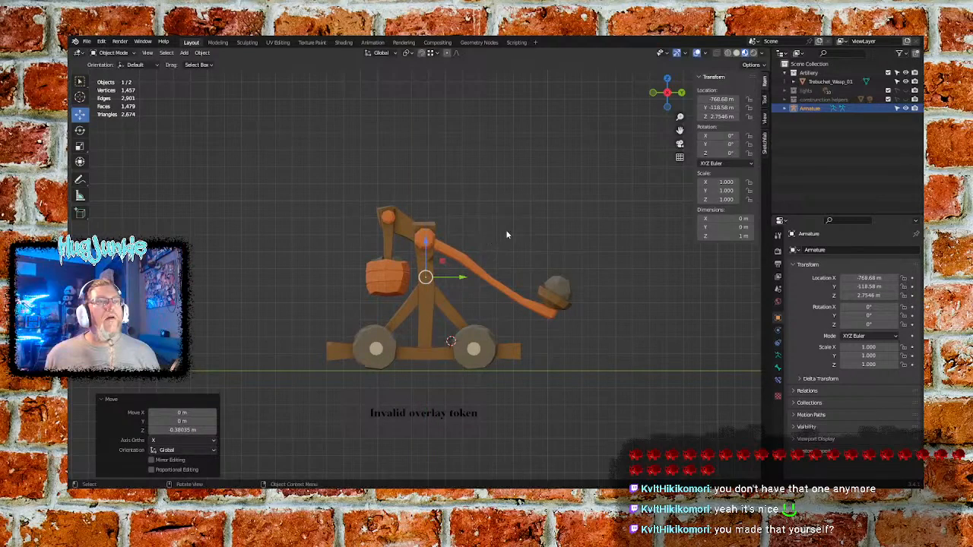
pyautogui.click(520, 238)
# Edit the armature and extrude a second bone about 4.33 m long from the first bone's tip along the throwing arm to its cup
pyautogui.moveTo(518, 234); pyautogui.dragTo(482, 263, button='middle')
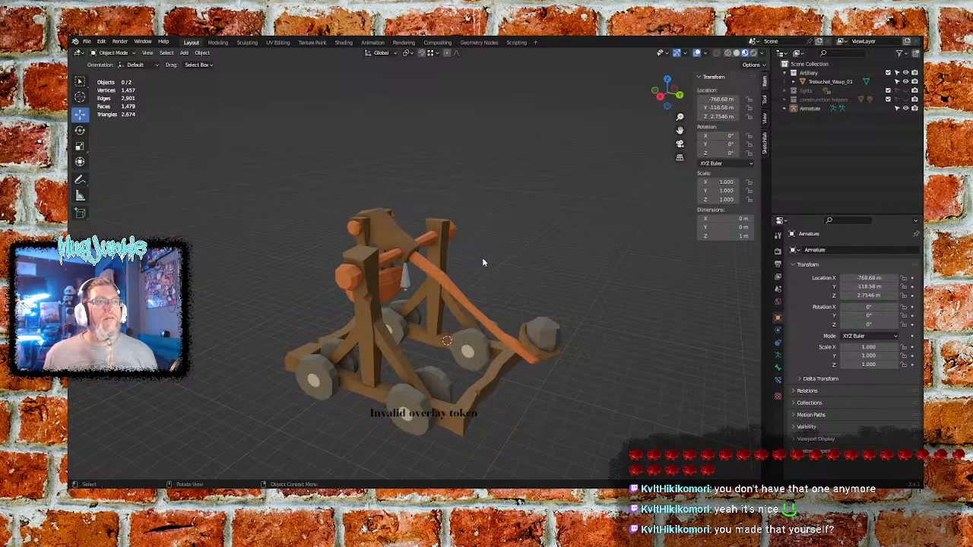
pyautogui.click(405, 283)
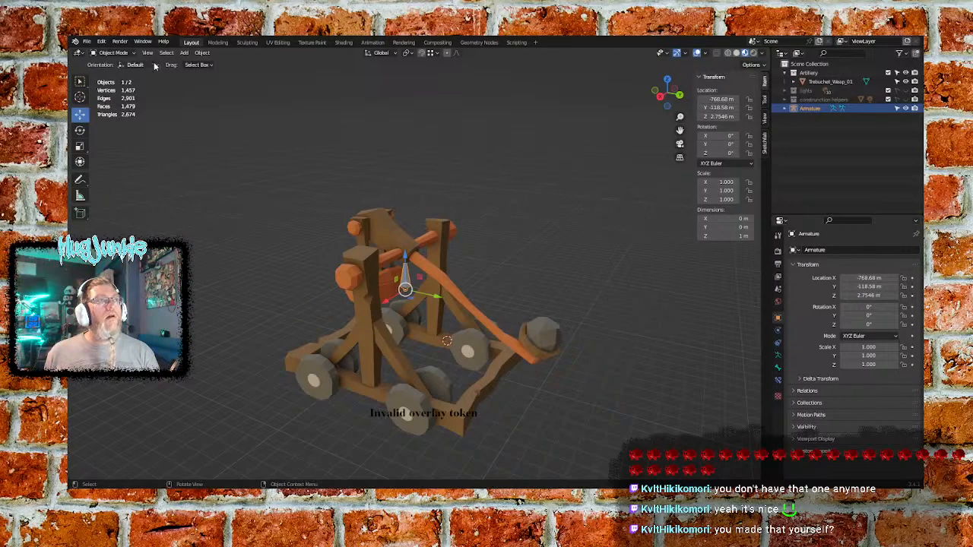
pyautogui.click(111, 53)
pyautogui.click(116, 66)
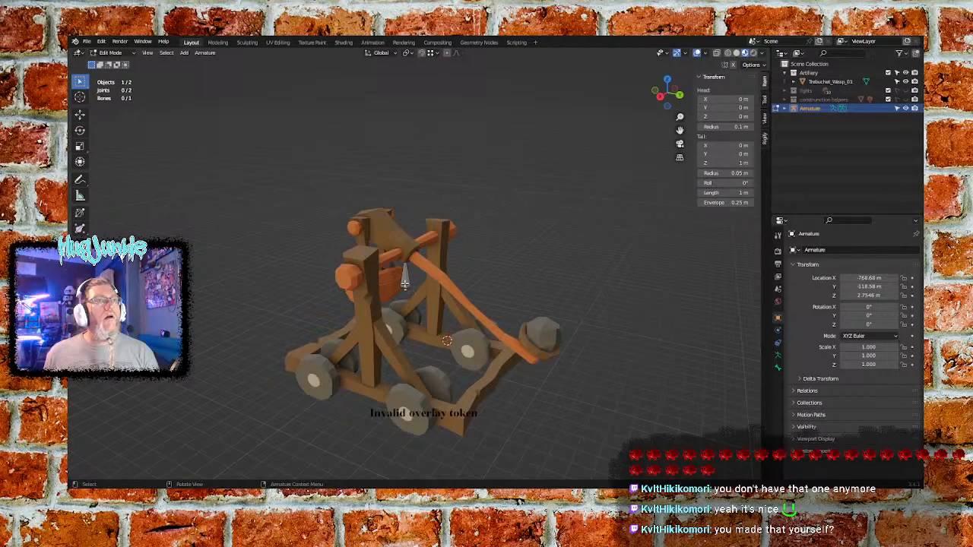
pyautogui.press('e')
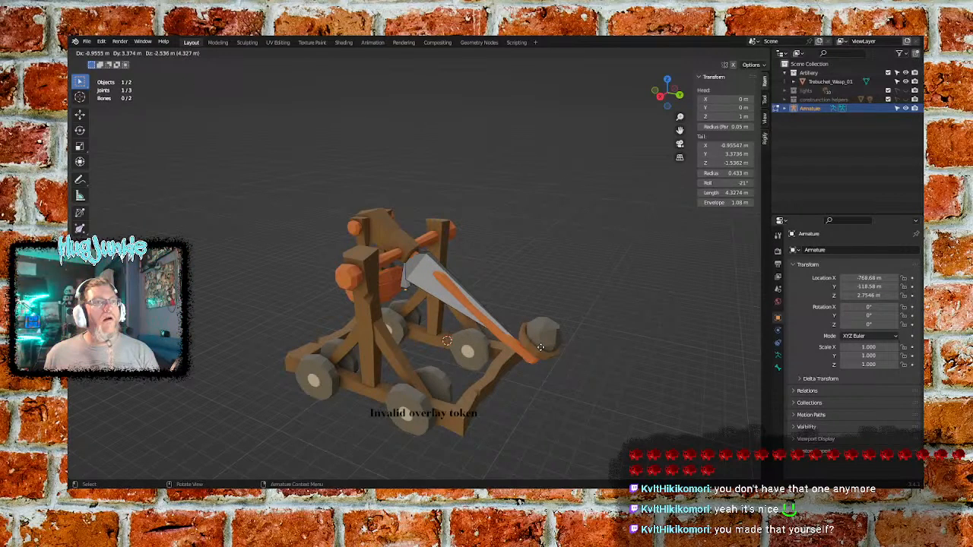
pyautogui.click(540, 347)
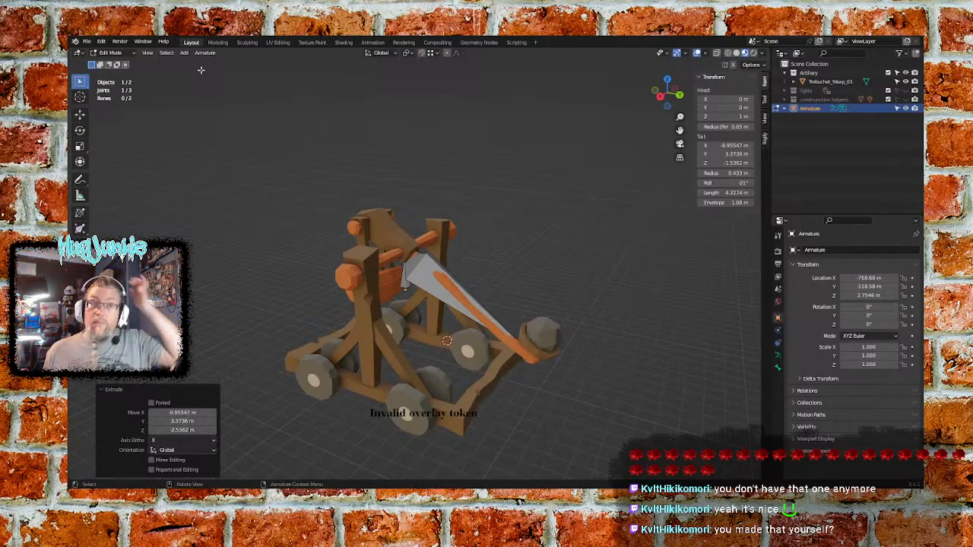
# Return to Object Mode and select the armature followed by the trebuchet mesh, making the mesh active
pyautogui.click(130, 54)
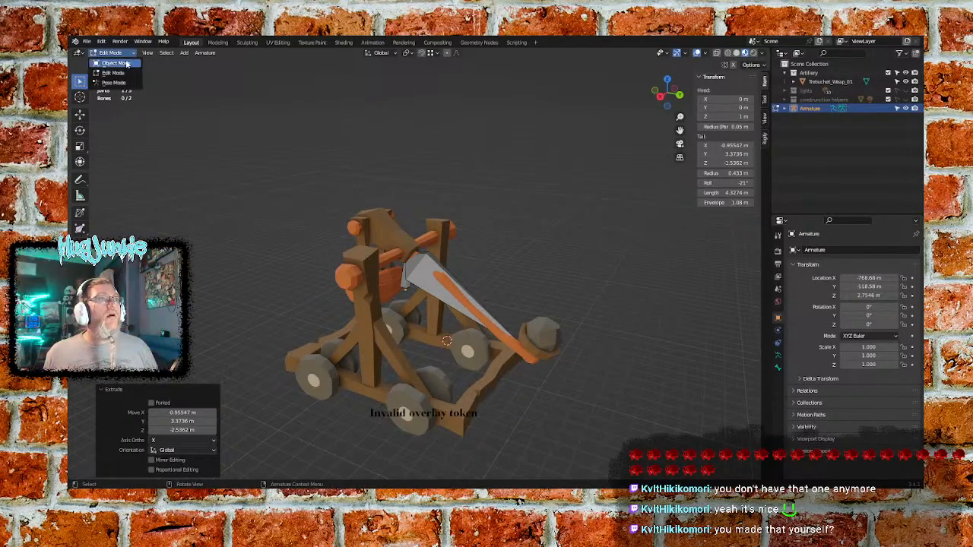
pyautogui.click(128, 64)
pyautogui.click(238, 171)
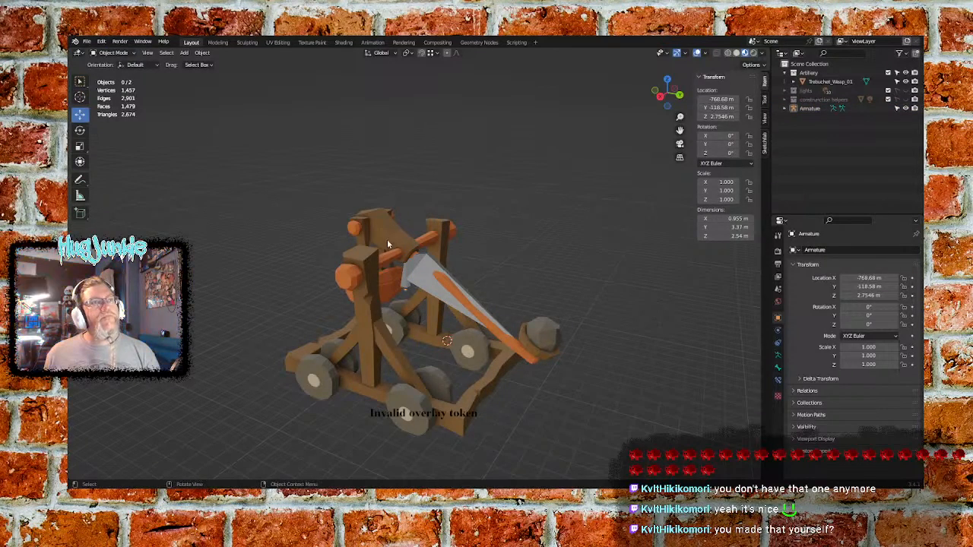
pyautogui.click(403, 280)
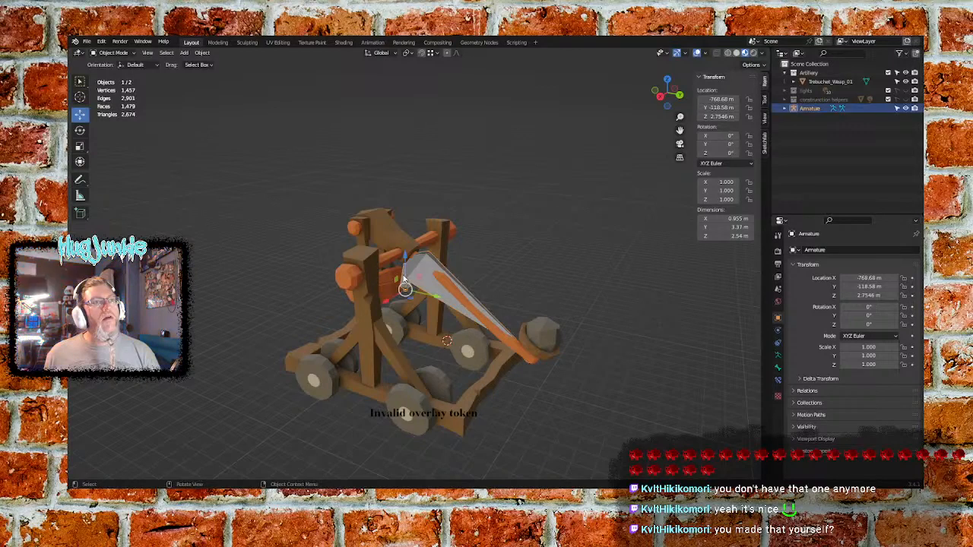
pyautogui.keyDown('shift'); pyautogui.click(395, 241); pyautogui.keyUp('shift')
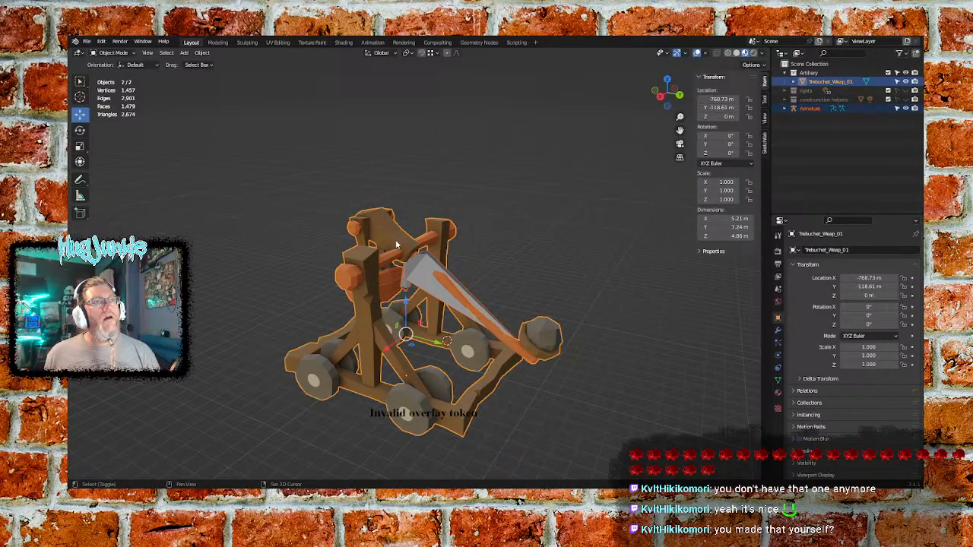
pyautogui.click(130, 53)
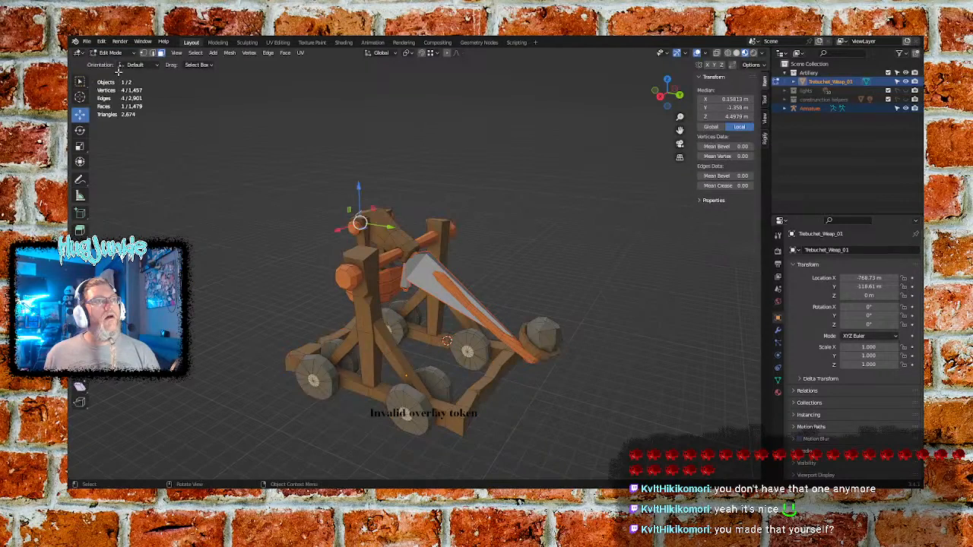
pyautogui.click(114, 73)
pyautogui.click(131, 53)
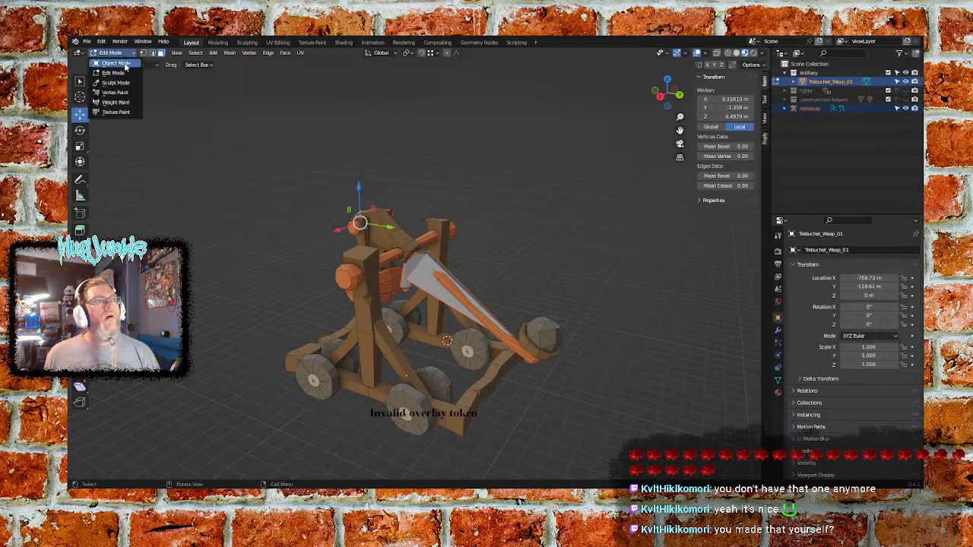
pyautogui.click(125, 63)
pyautogui.rightClick(389, 240)
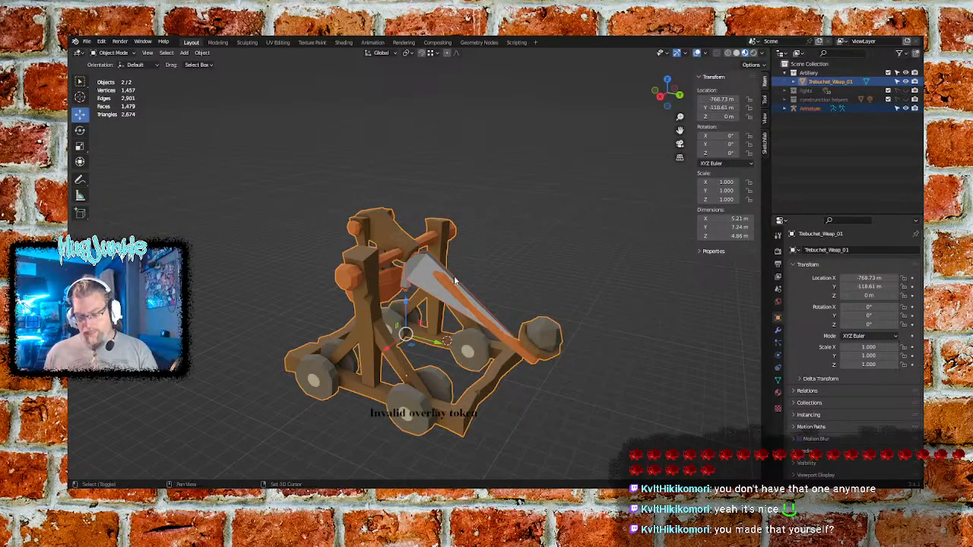
pyautogui.hotkey('shift', 'a')
pyautogui.moveTo(459, 275)
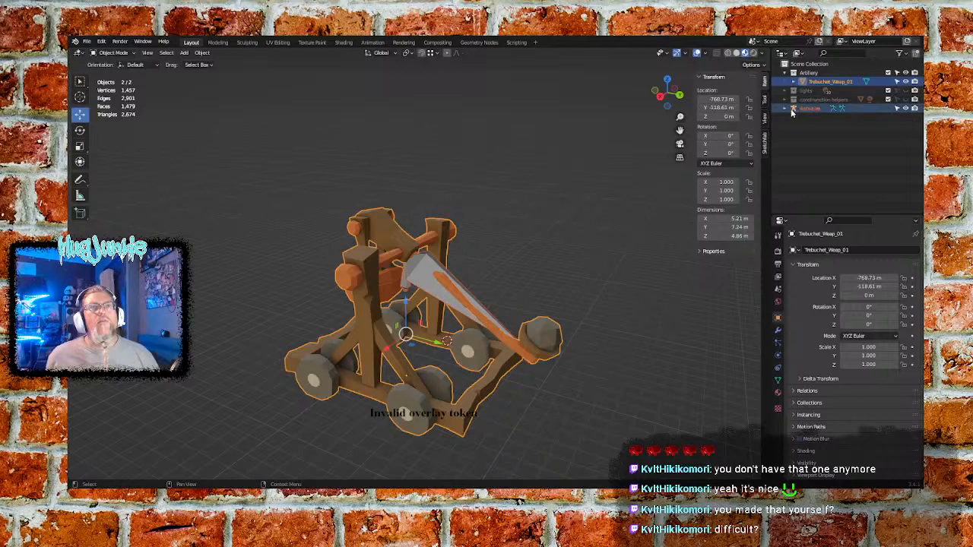
# Move the armature into the Artillery collection alongside the trebuchet mesh
pyautogui.moveTo(794, 110); pyautogui.dragTo(805, 85)
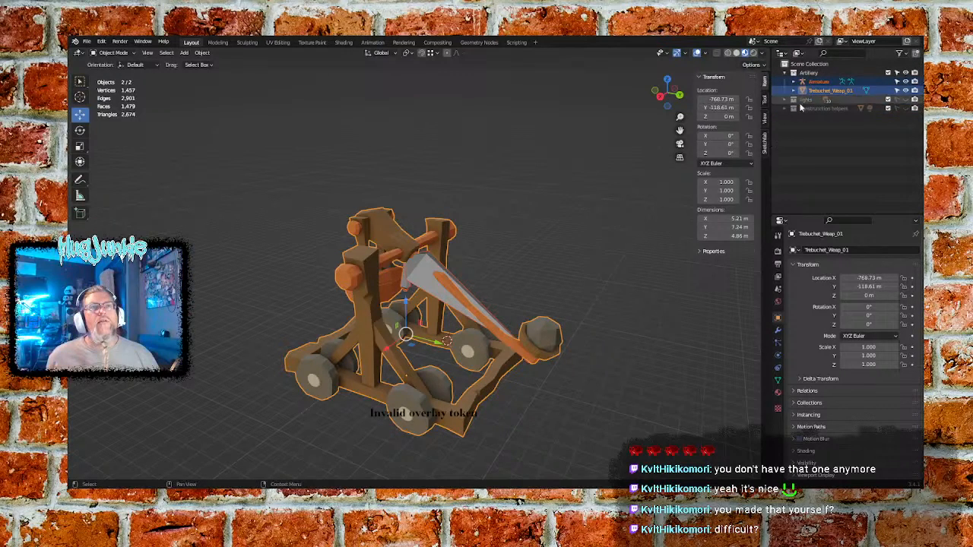
pyautogui.moveTo(802, 83); pyautogui.dragTo(806, 93)
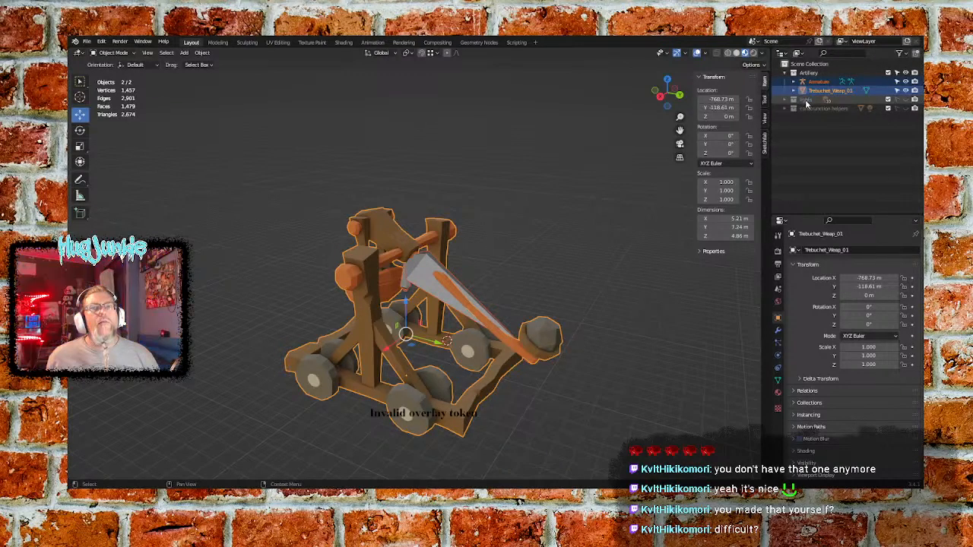
pyautogui.click(130, 54)
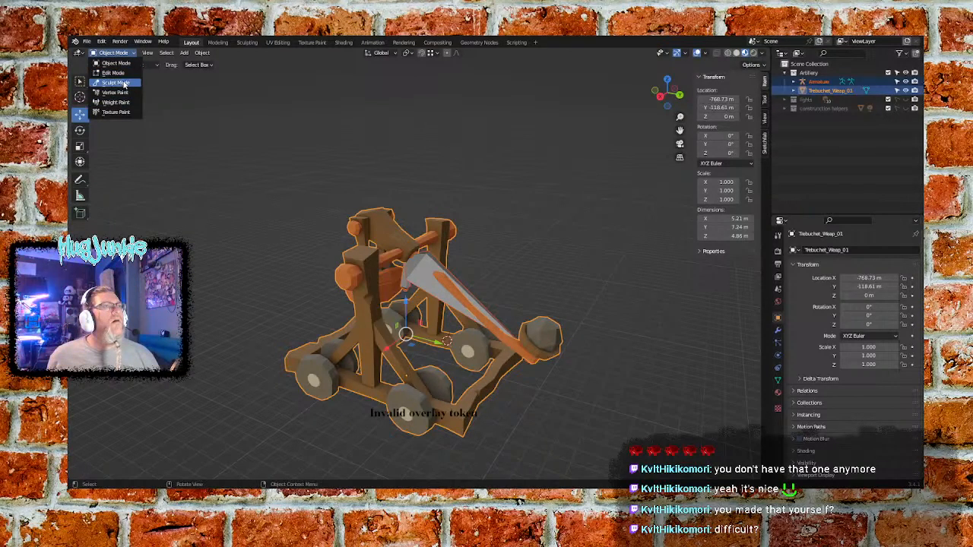
pyautogui.click(218, 120)
pyautogui.click(408, 287)
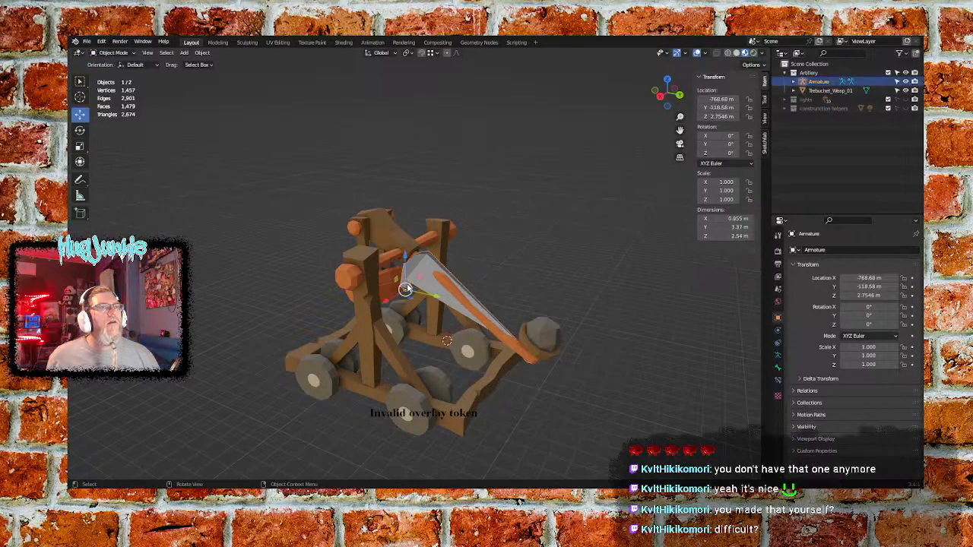
pyautogui.keyDown('shift'); pyautogui.click(391, 239); pyautogui.keyUp('shift')
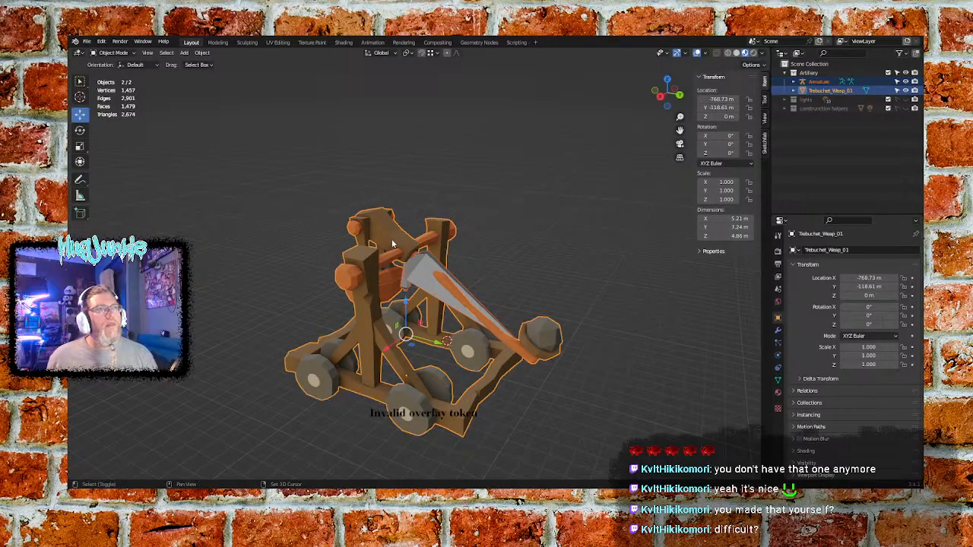
pyautogui.rightClick(420, 269)
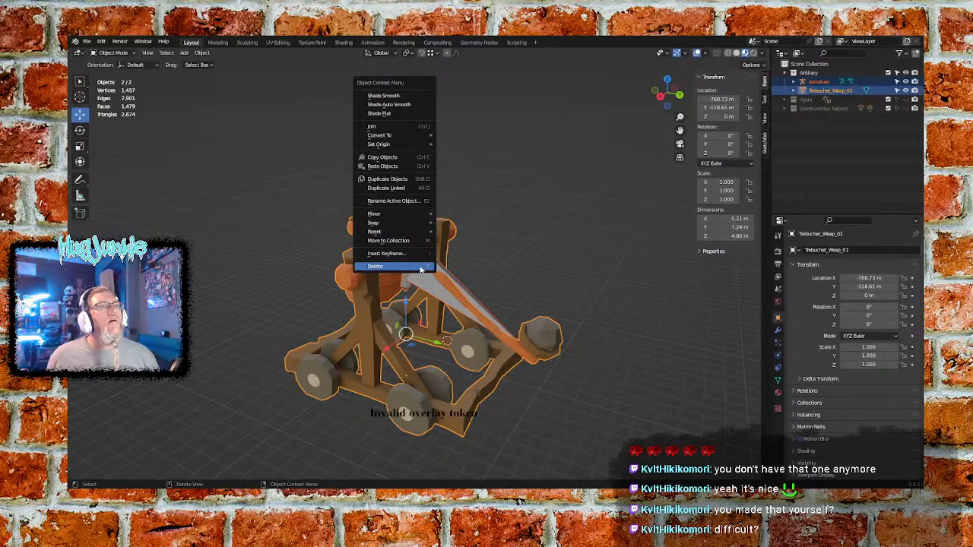
pyautogui.click(312, 185)
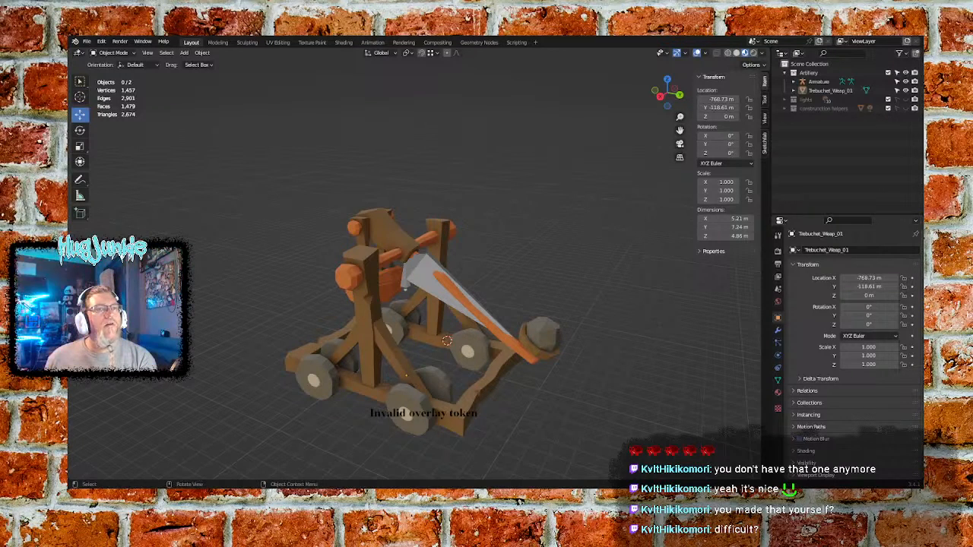
# Parent the trebuchet mesh to the armature using Armature Deform With Automatic Weights, then clear the selection
pyautogui.click(401, 251)
pyautogui.keyDown('shift'); pyautogui.click(403, 265); pyautogui.keyUp('shift')
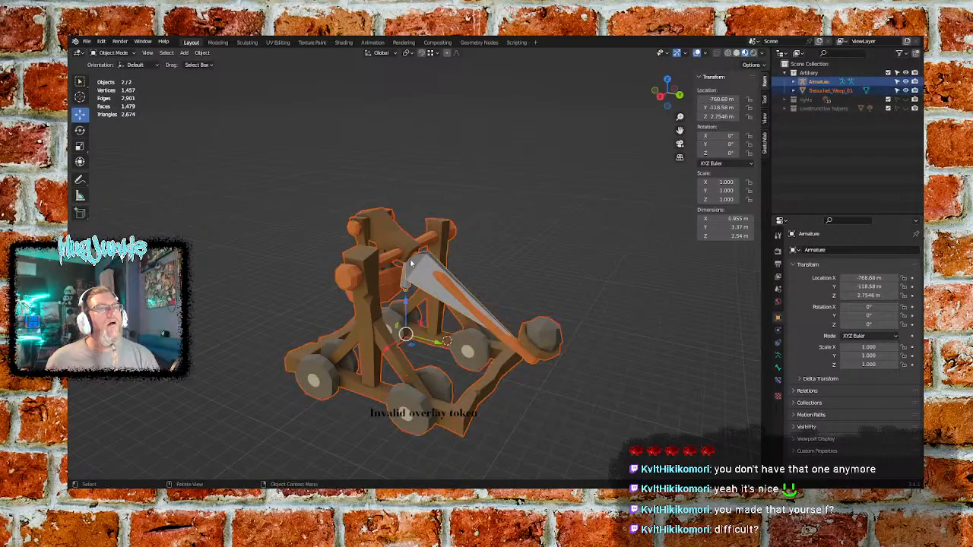
pyautogui.rightClick(408, 249)
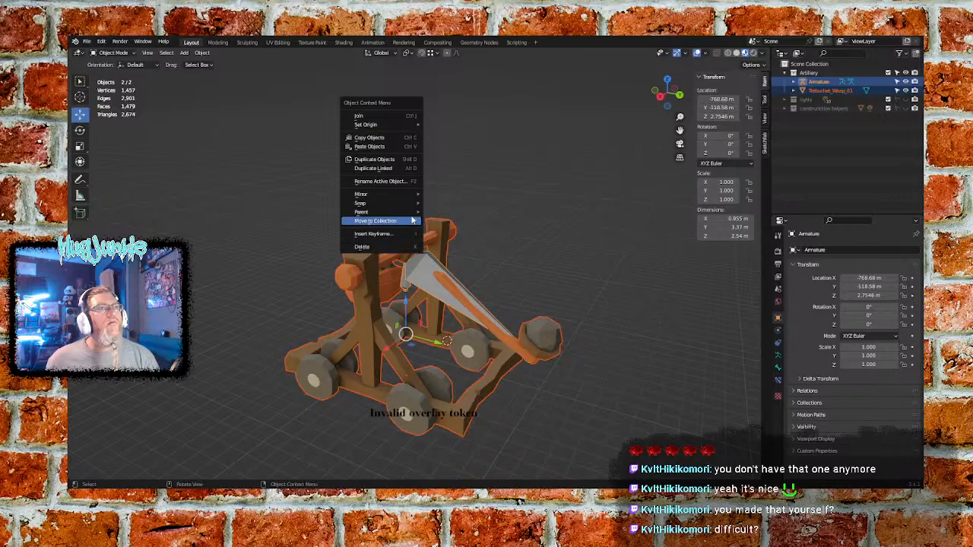
pyautogui.moveTo(411, 212)
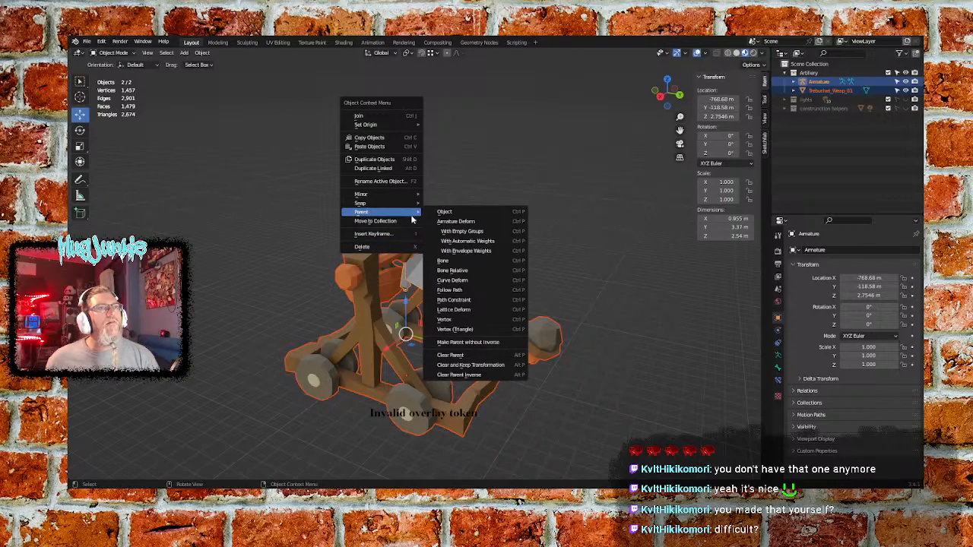
pyautogui.click(481, 242)
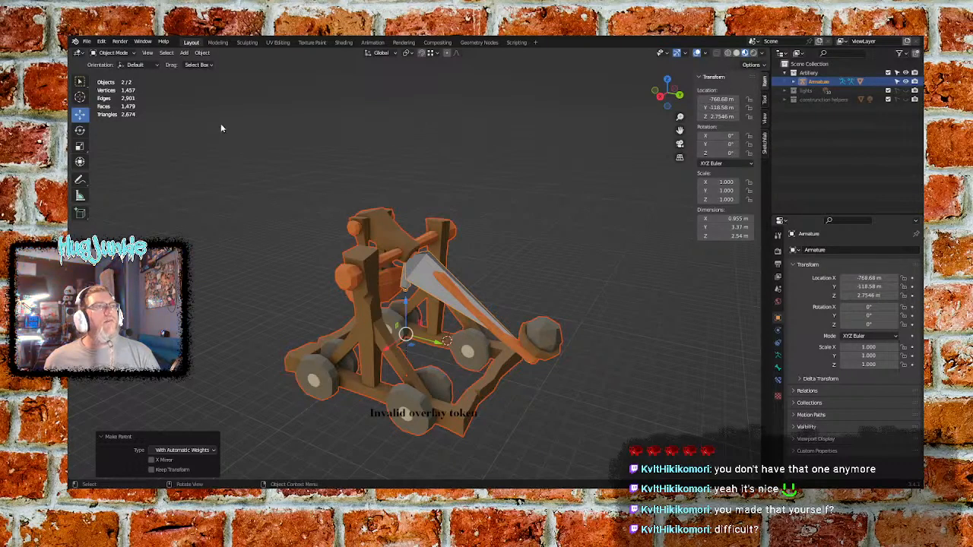
pyautogui.click(268, 200)
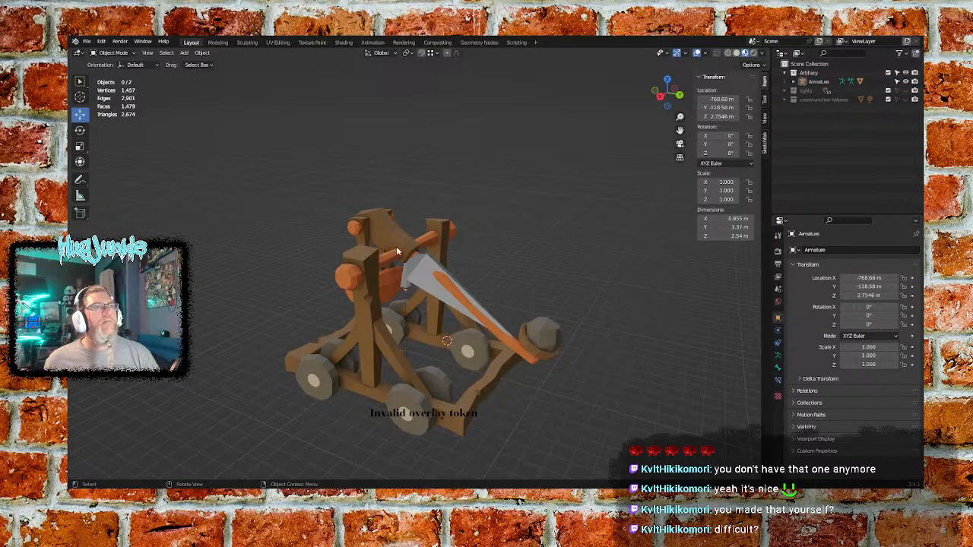
pyautogui.click(403, 283)
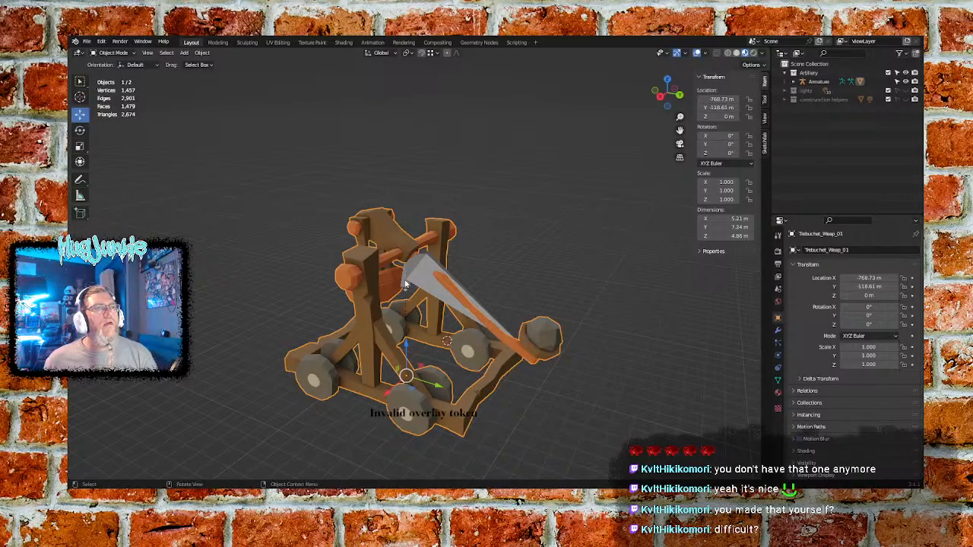
pyautogui.click(403, 285)
pyautogui.keyDown('shift'); pyautogui.click(396, 248); pyautogui.keyUp('shift')
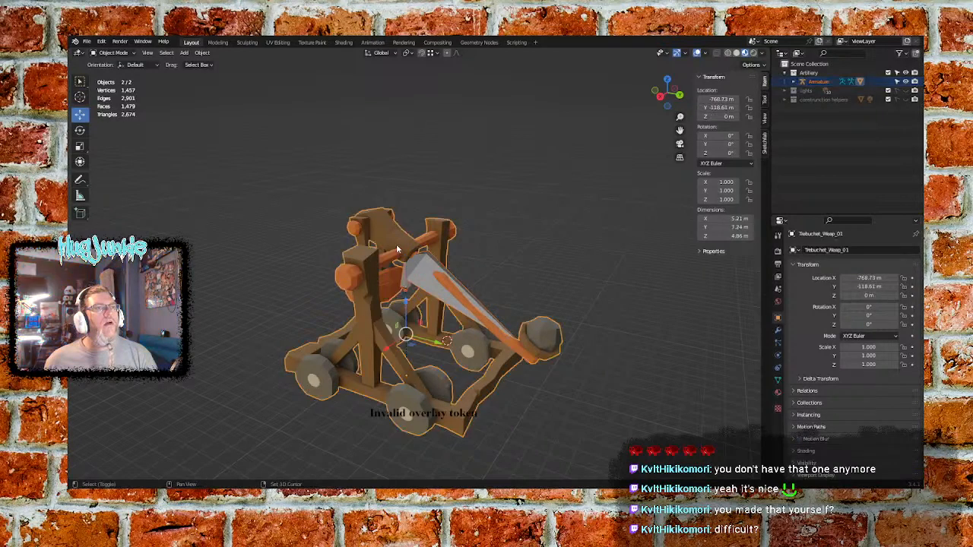
pyautogui.click(125, 53)
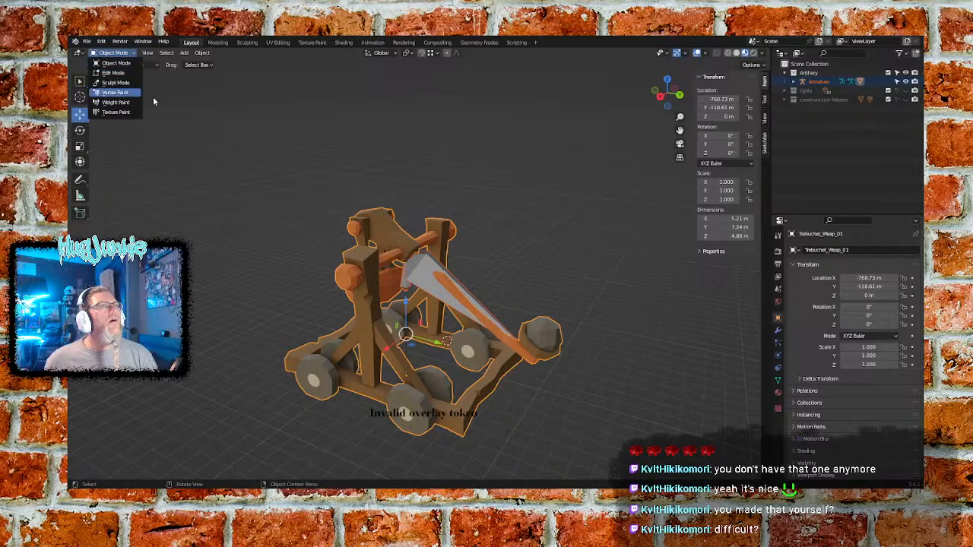
pyautogui.click(308, 182)
# Put the armature into Pose Mode and select the long bone along the throwing arm
pyautogui.click(422, 274)
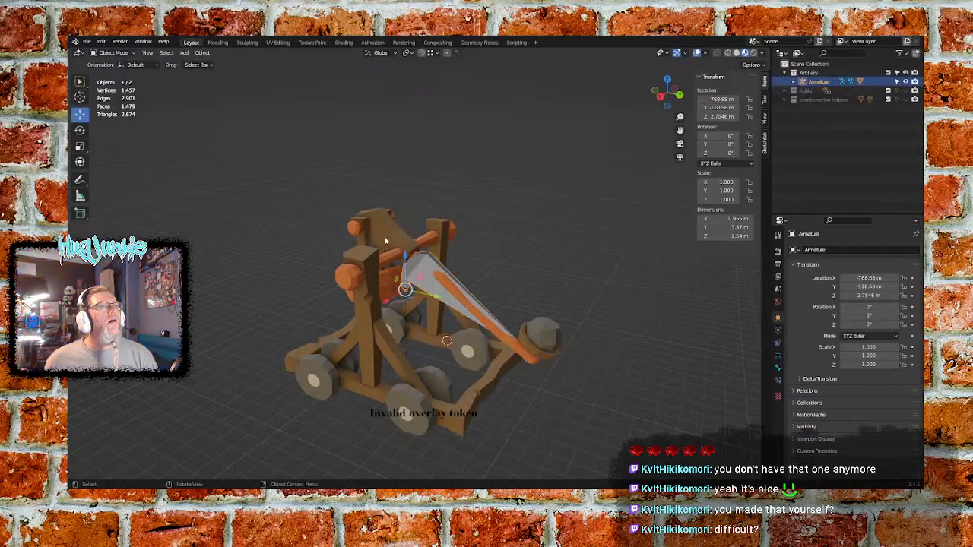
pyautogui.click(113, 52)
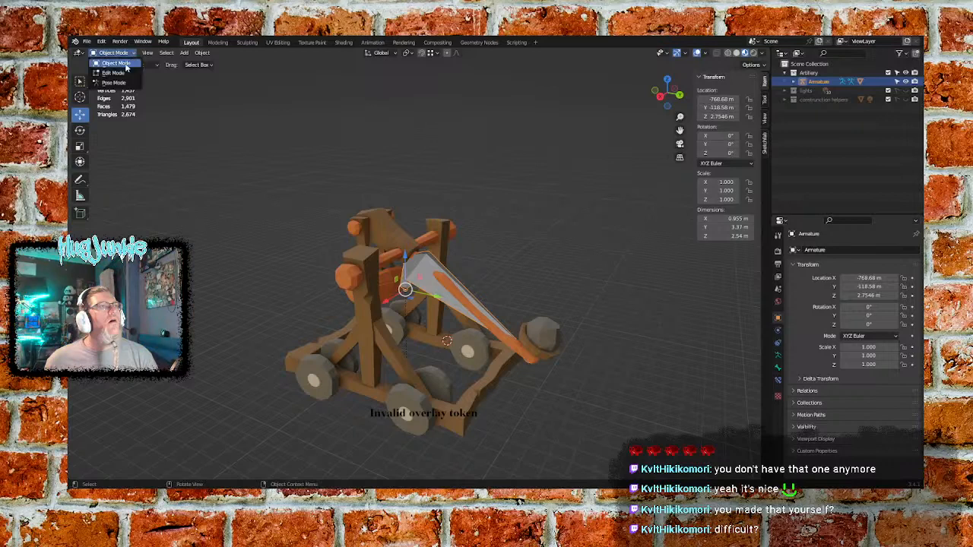
pyautogui.click(112, 84)
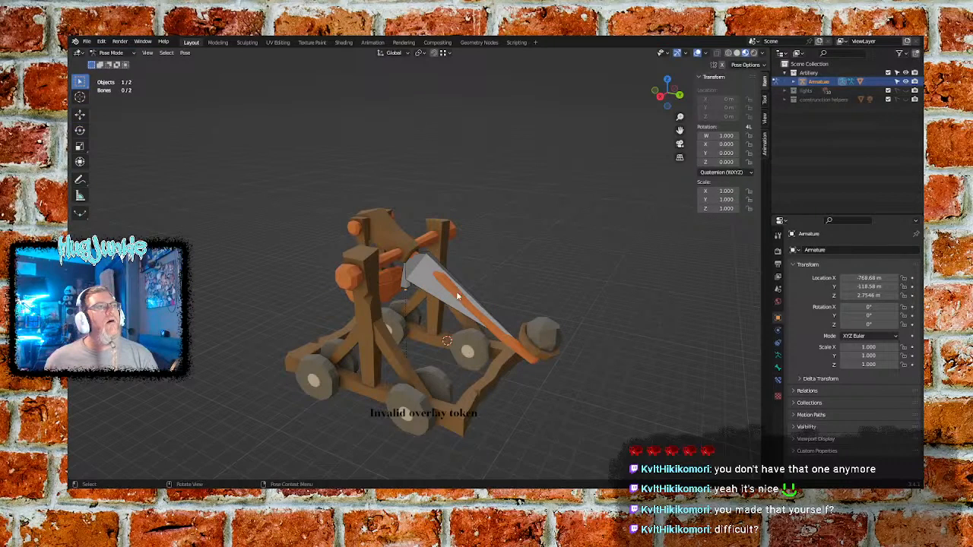
pyautogui.click(459, 311)
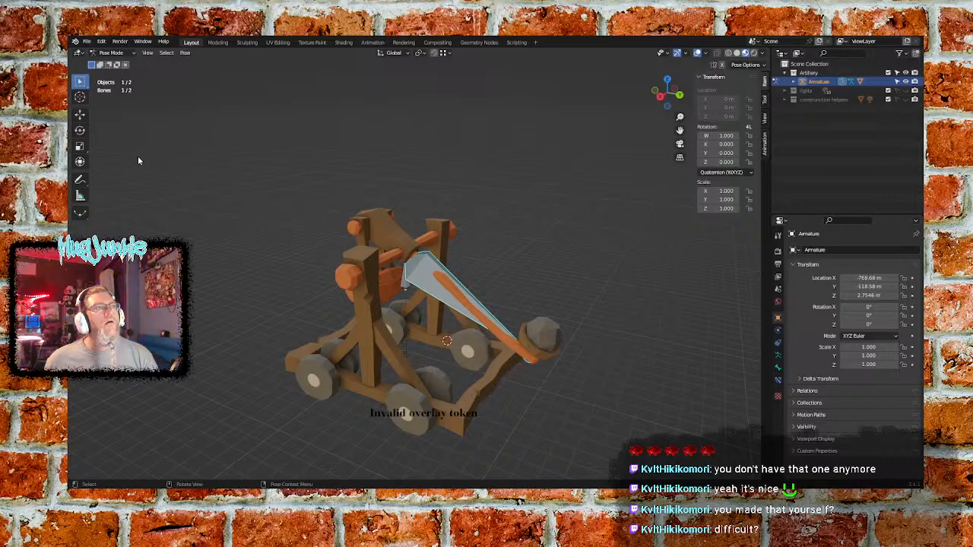
# Nudge the throwing arm's bone slightly along the global X axis with the Move tool, by about -0.03 m
pyautogui.click(80, 114)
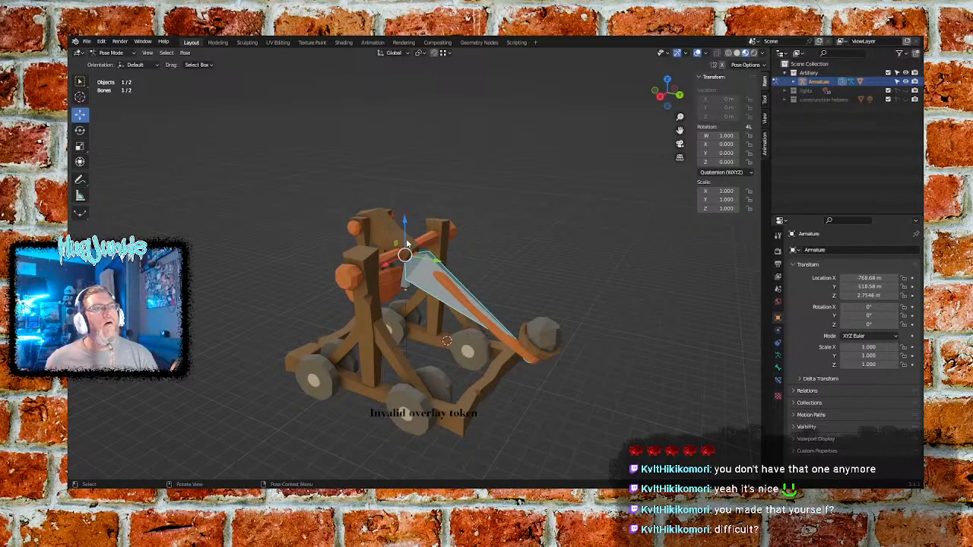
pyautogui.moveTo(438, 263); pyautogui.dragTo(434, 261)
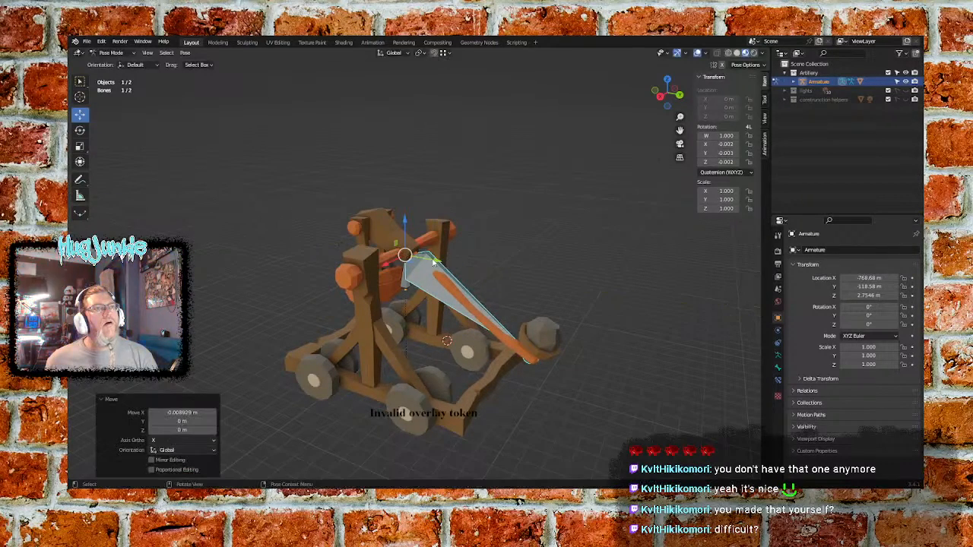
pyautogui.moveTo(405, 223); pyautogui.dragTo(404, 219)
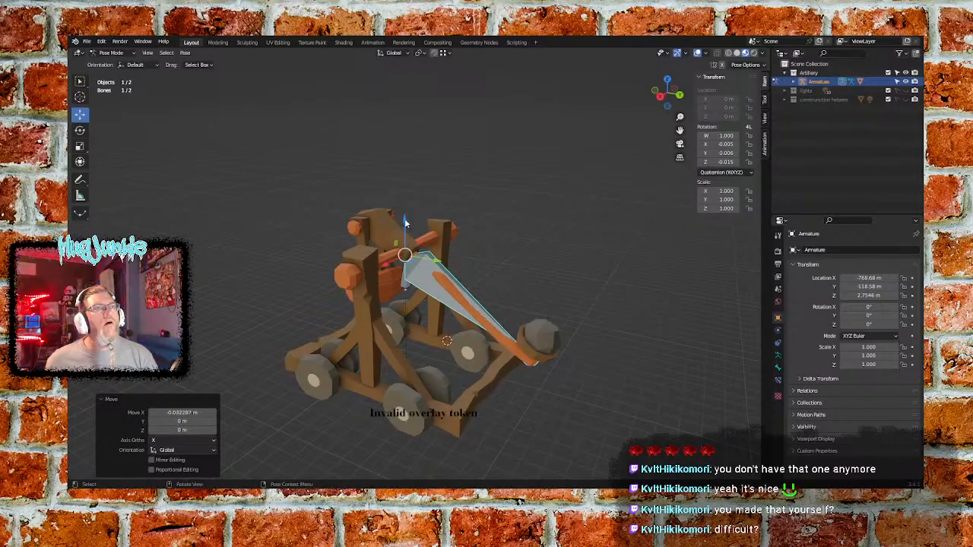
# Try rotating the throwing arm's bone about the global Z axis, then undo the attempt
pyautogui.press('r')
pyautogui.press('z')
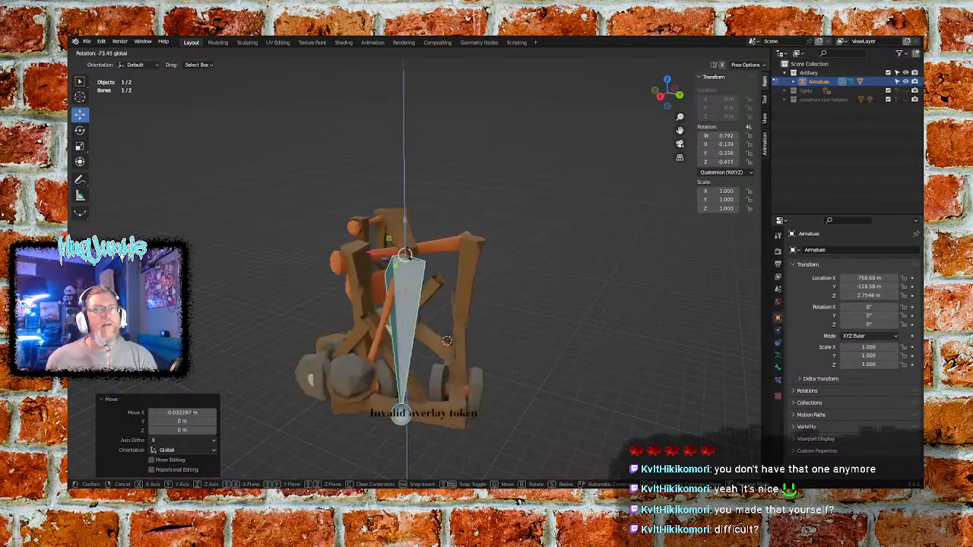
pyautogui.click(398, 251)
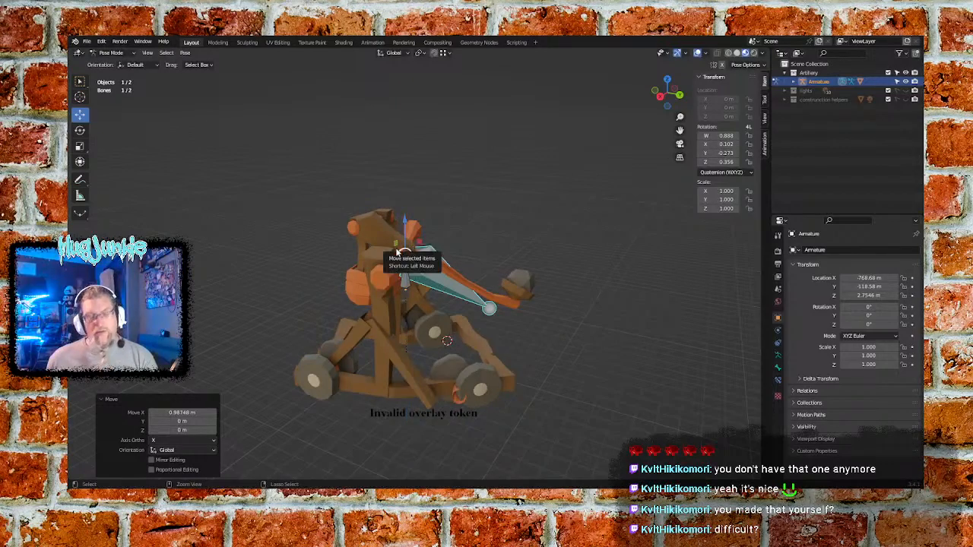
pyautogui.hotkey('ctrl', 'z')
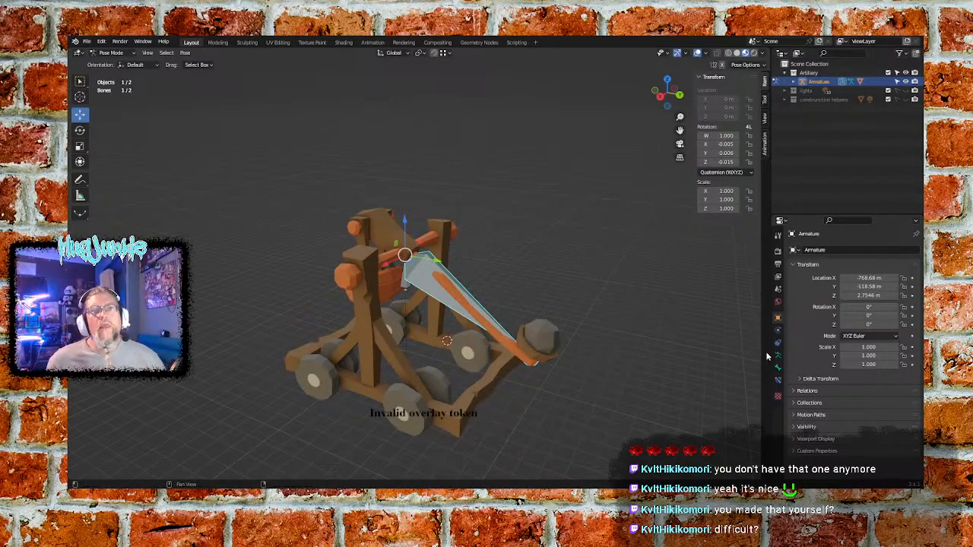
# Look through the armature's object and skeleton data settings, including Motion Paths, Viewport Display, Bone Groups and Pose Library
pyautogui.click(793, 415)
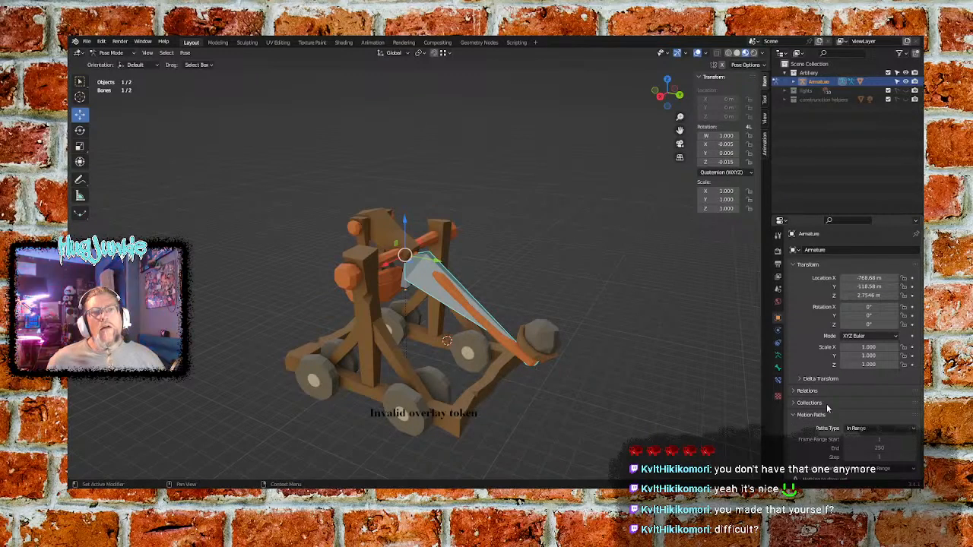
pyautogui.scroll(-3, 791, 395)
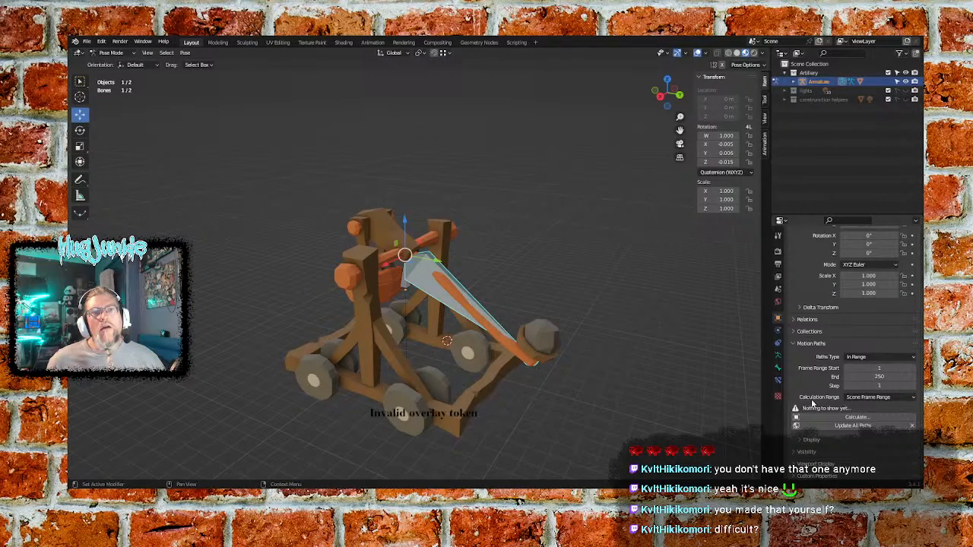
pyautogui.click(778, 355)
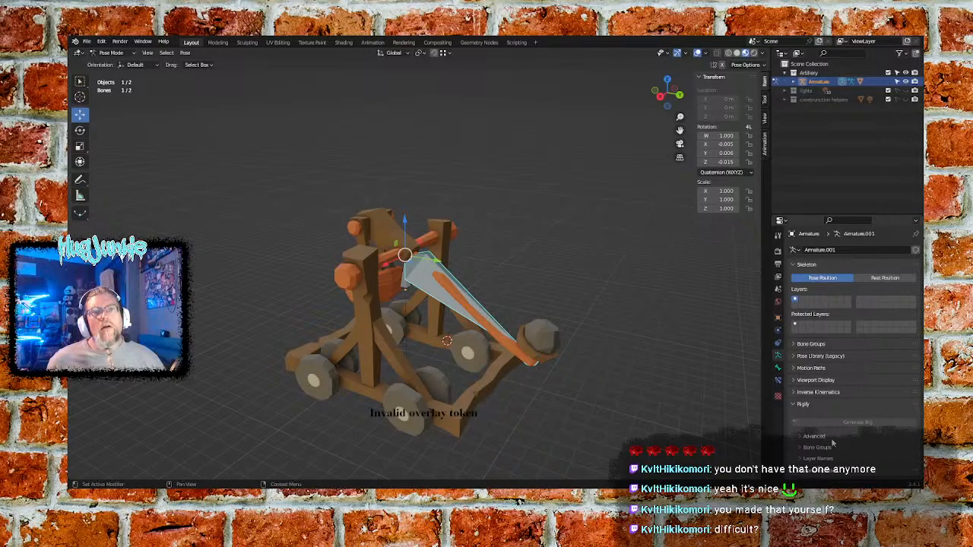
pyautogui.click(793, 381)
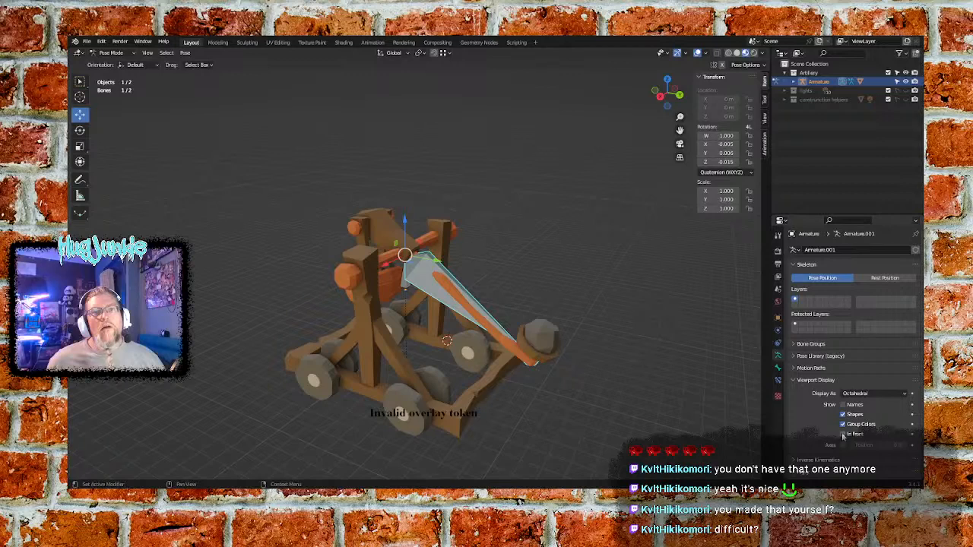
pyautogui.click(794, 381)
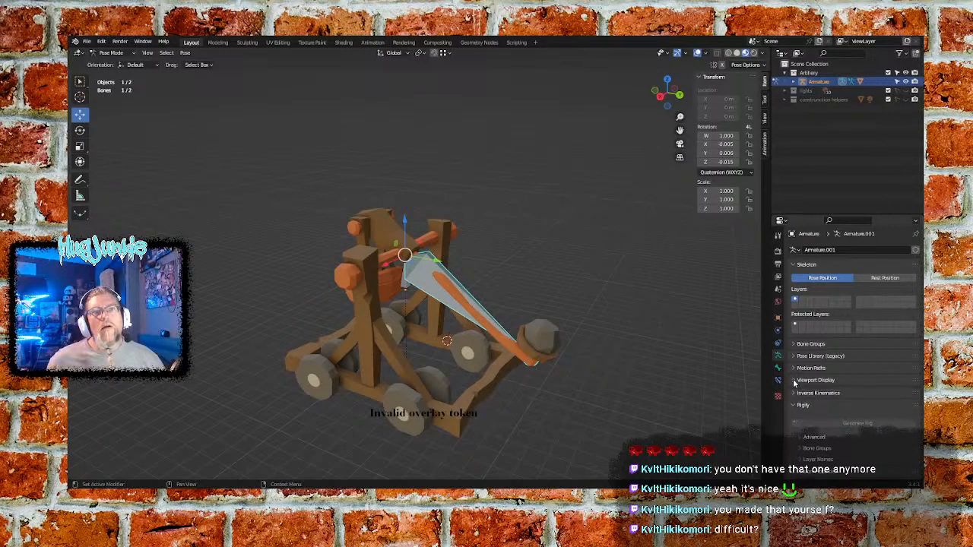
pyautogui.click(791, 346)
pyautogui.click(791, 345)
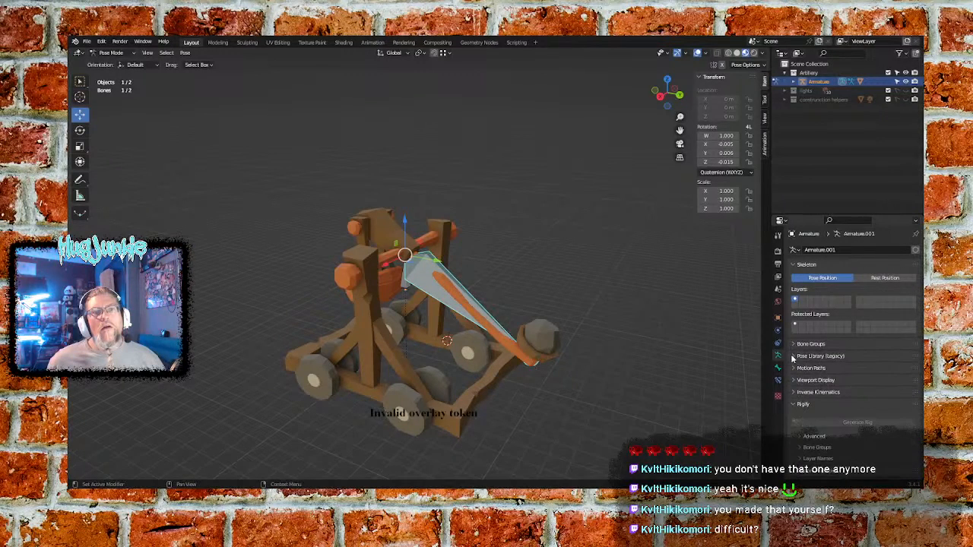
pyautogui.click(793, 357)
pyautogui.click(792, 357)
pyautogui.click(793, 369)
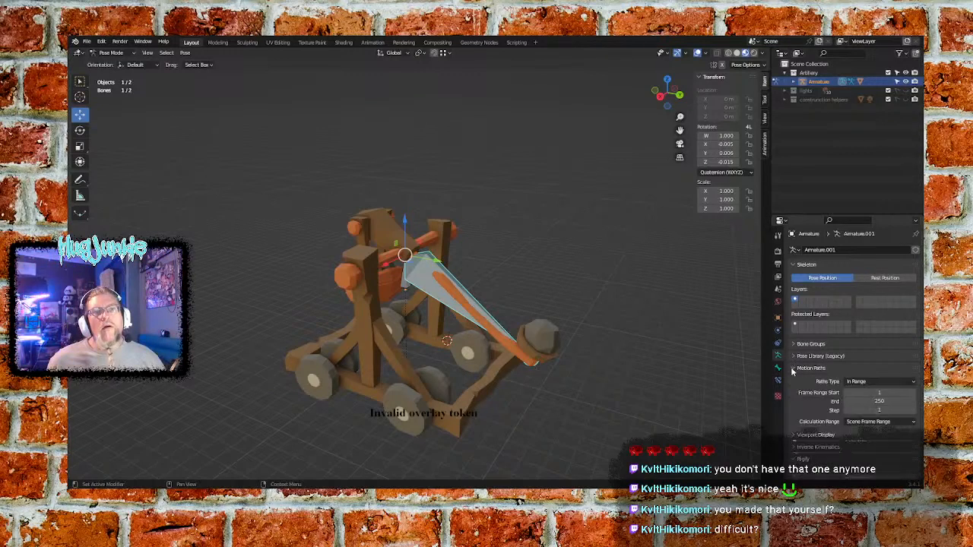
pyautogui.click(792, 368)
# Enable In Front in the armature's viewport display so its bones are drawn over the trebuchet mesh
pyautogui.click(792, 381)
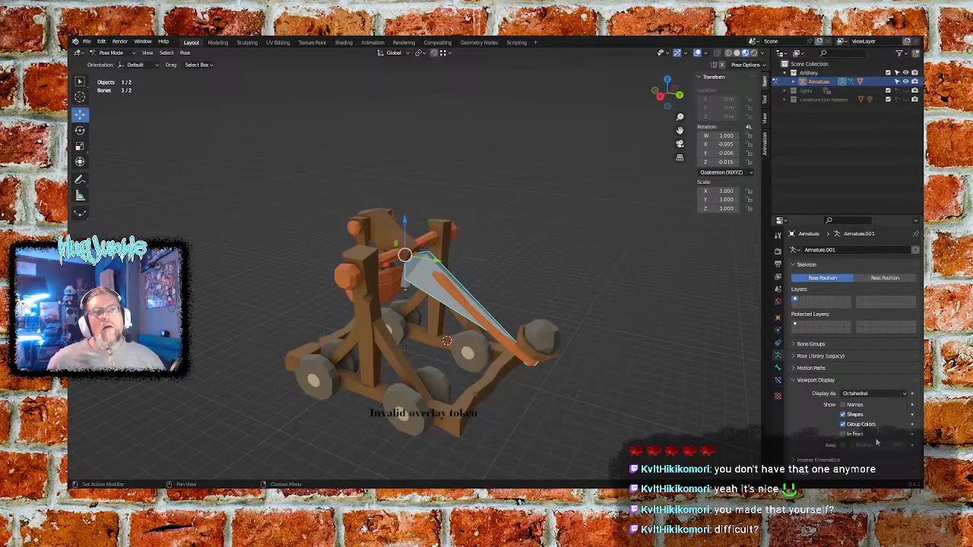
pyautogui.click(842, 434)
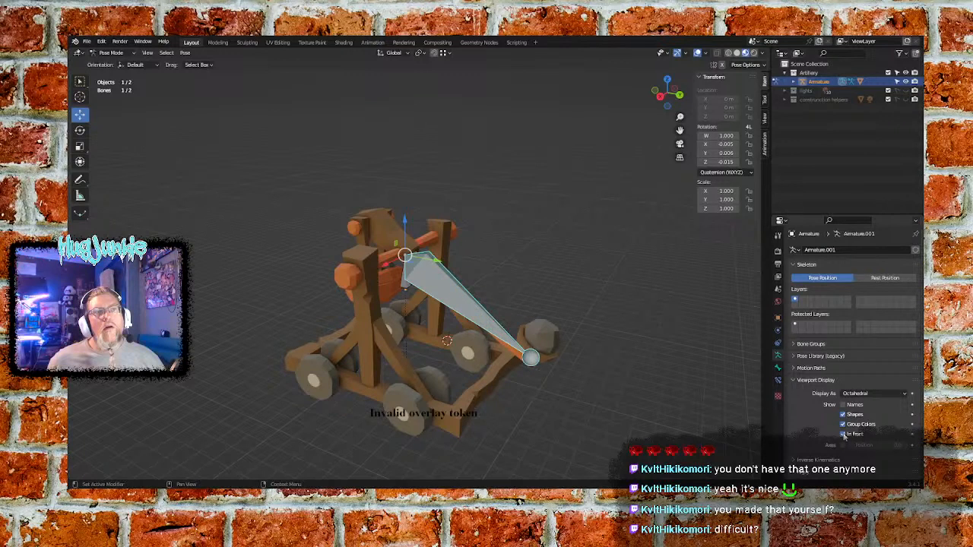
pyautogui.click(799, 381)
# Look through the armature's Inverse Kinematics solver options and its advanced Rigify settings
pyautogui.click(791, 393)
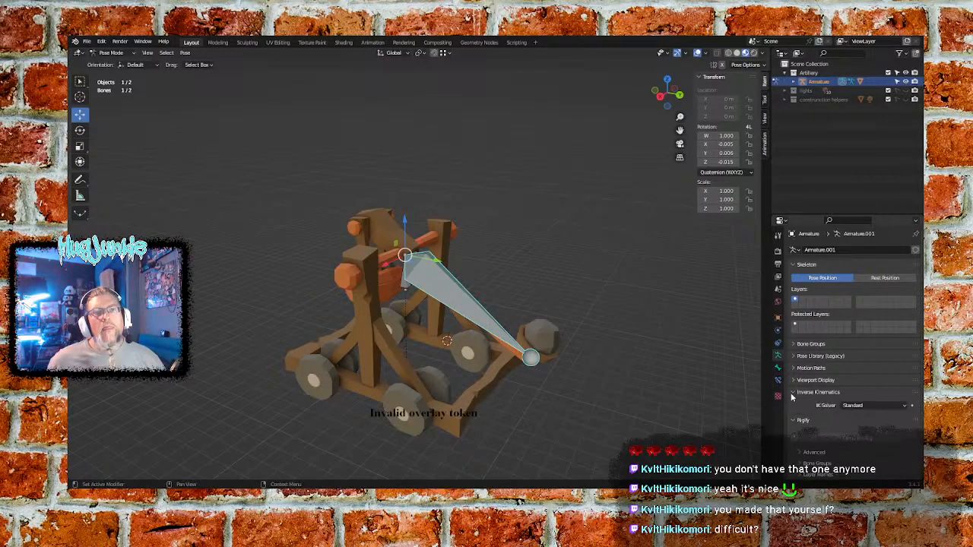
pyautogui.click(874, 405)
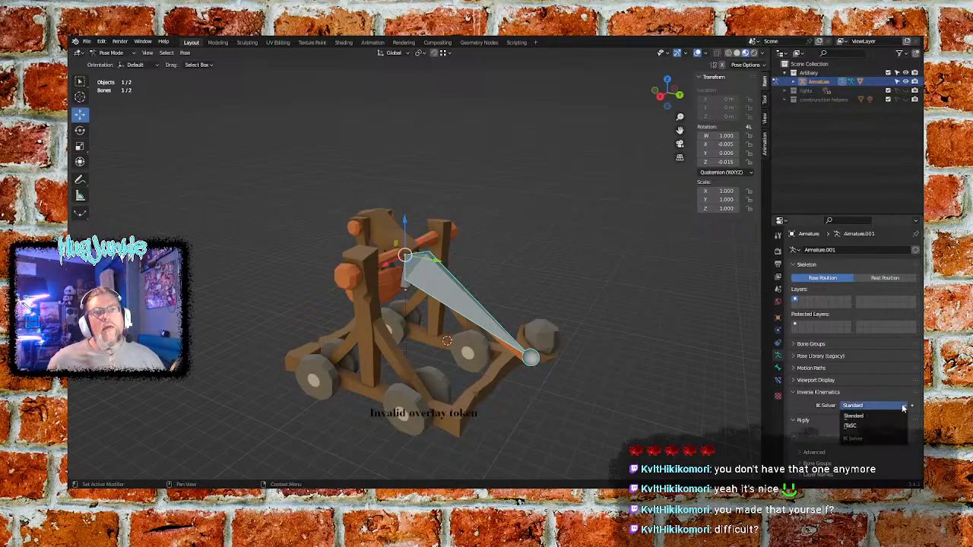
pyautogui.click(795, 393)
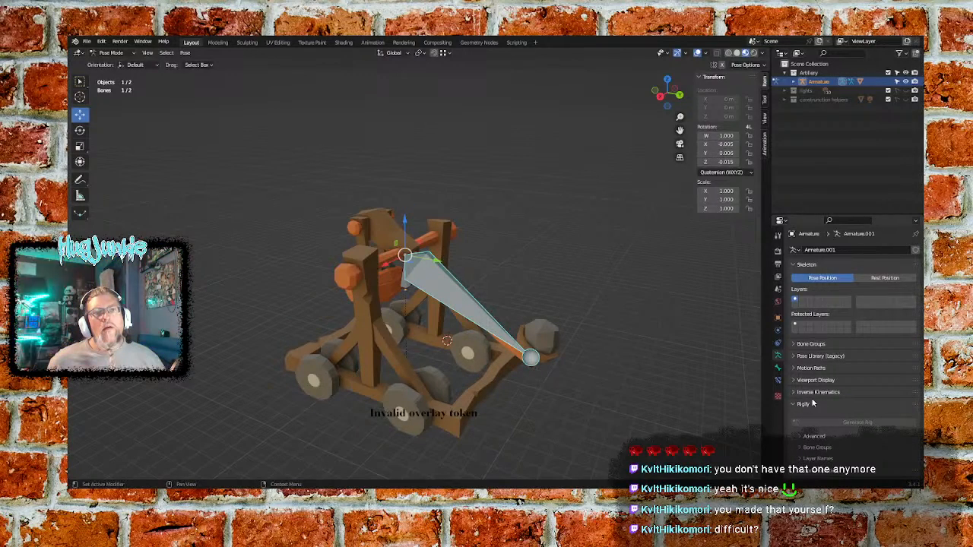
pyautogui.click(799, 439)
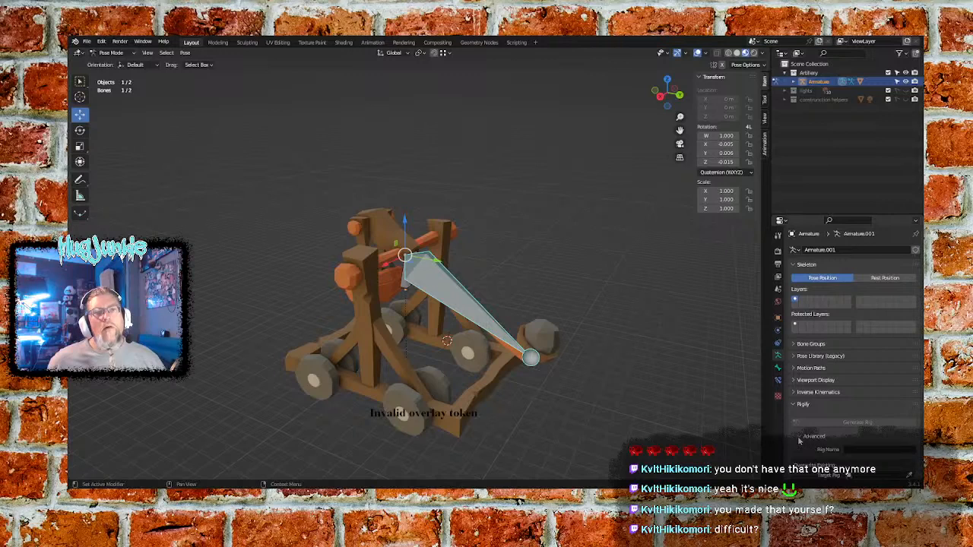
pyautogui.scroll(-3, 804, 436)
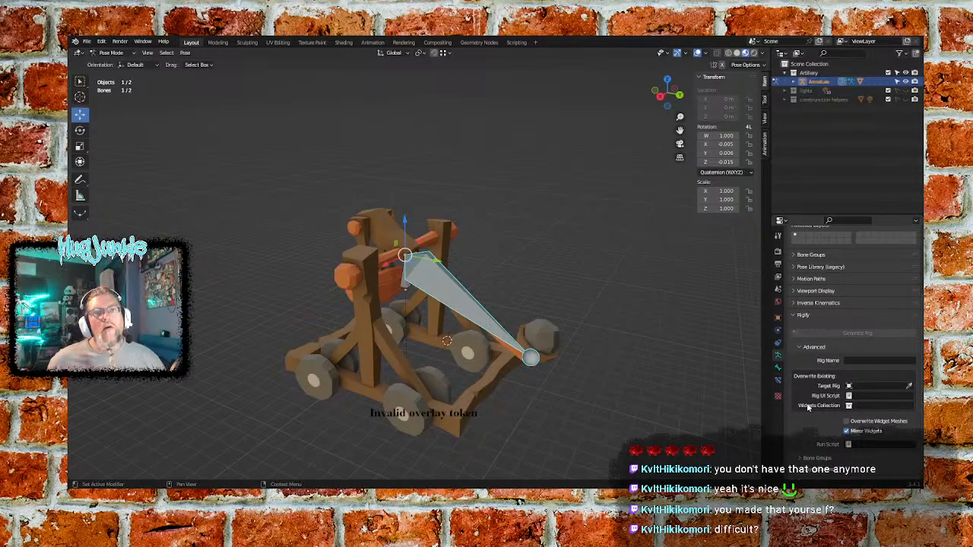
pyautogui.scroll(3, 801, 350)
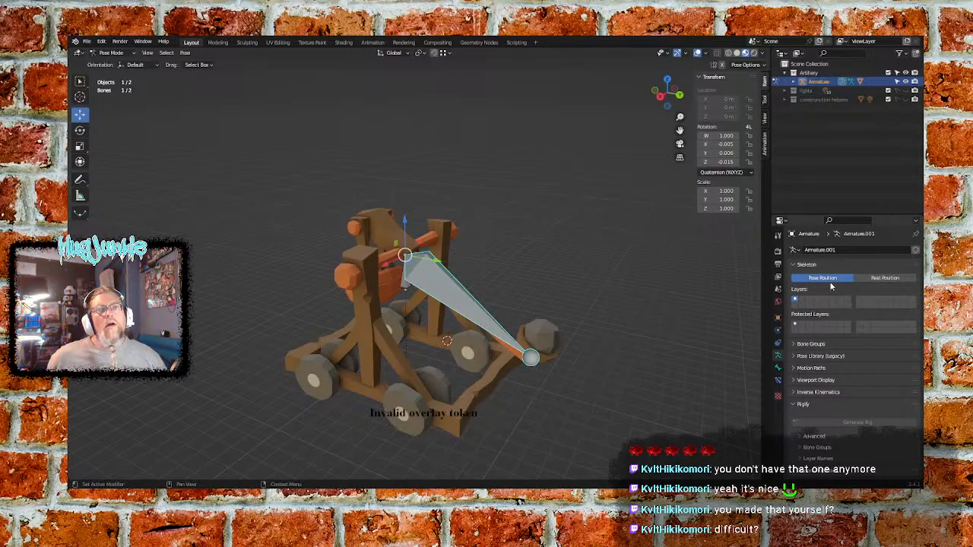
pyautogui.click(406, 257)
pyautogui.click(405, 254)
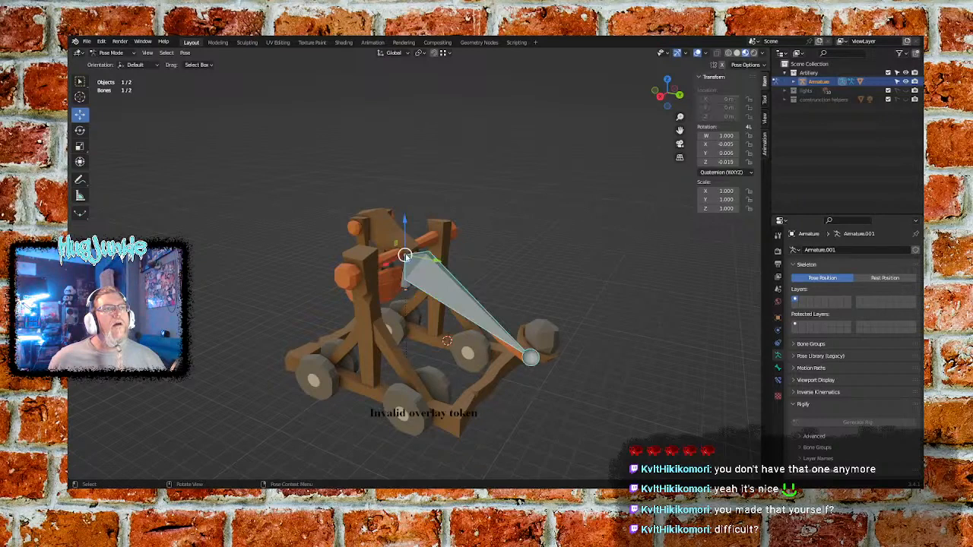
pyautogui.rightClick(405, 257)
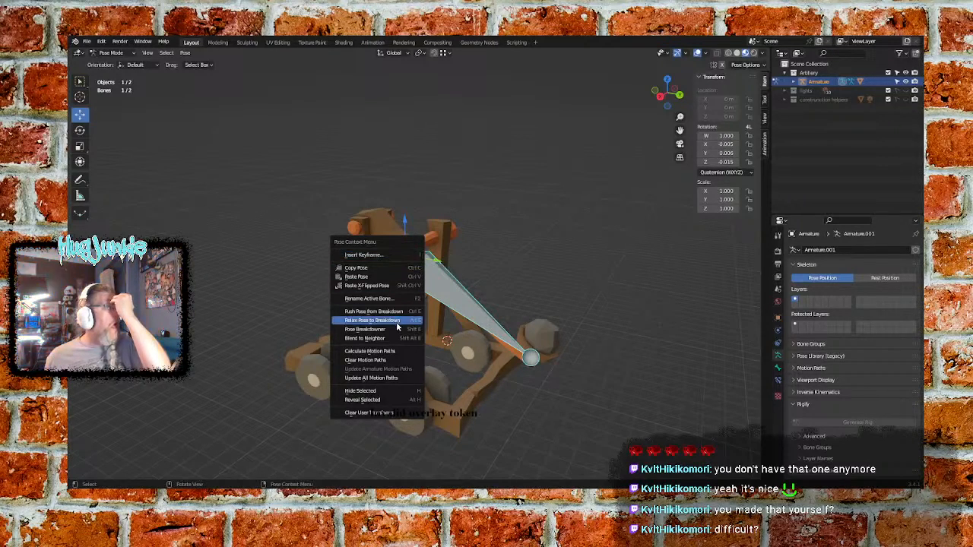
pyautogui.click(392, 352)
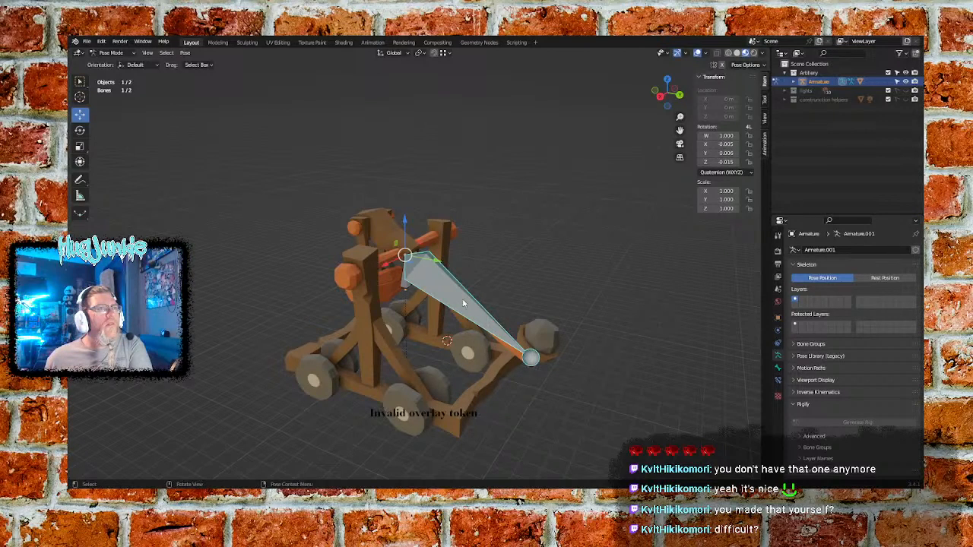
pyautogui.click(530, 279)
pyautogui.click(529, 357)
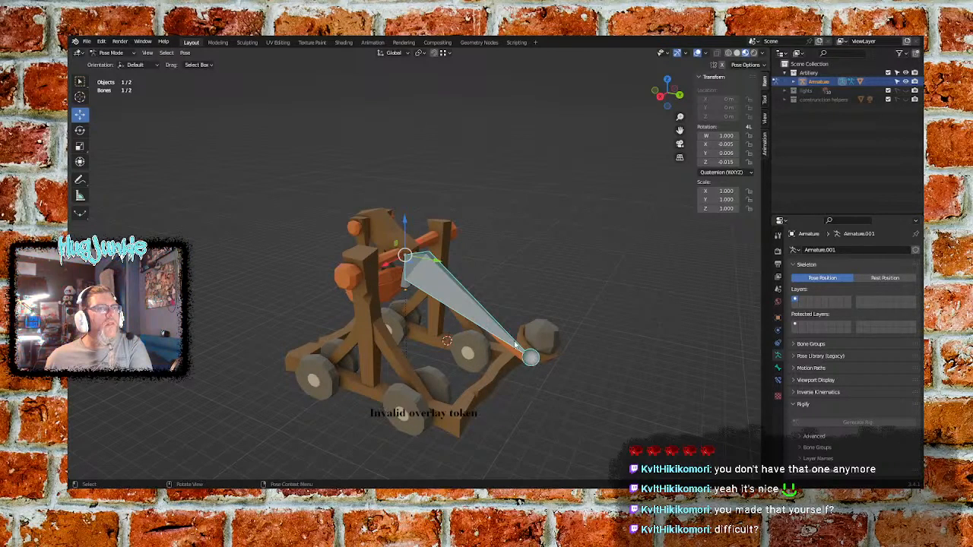
# Try moving the short root bone below the throwing arm's pivot, then undo the move
pyautogui.click(410, 291)
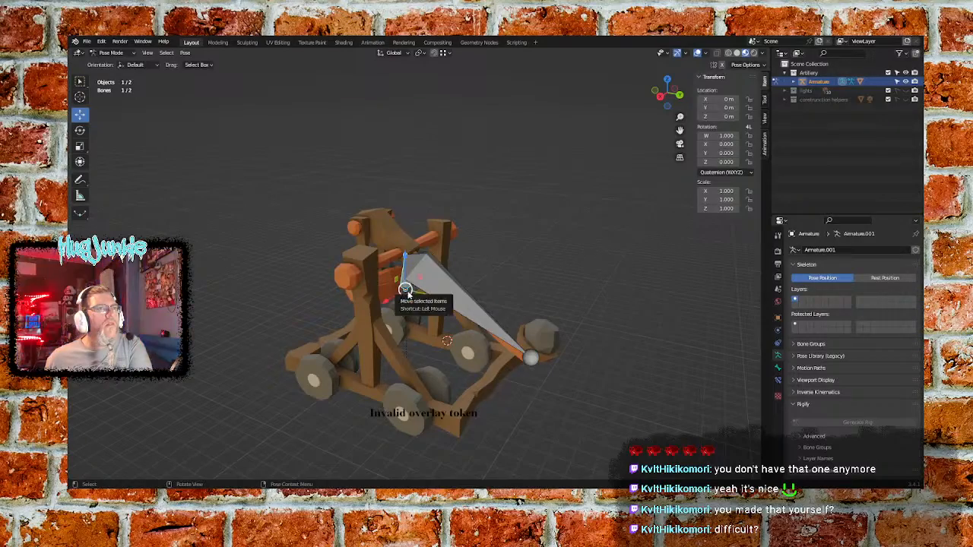
pyautogui.press('g')
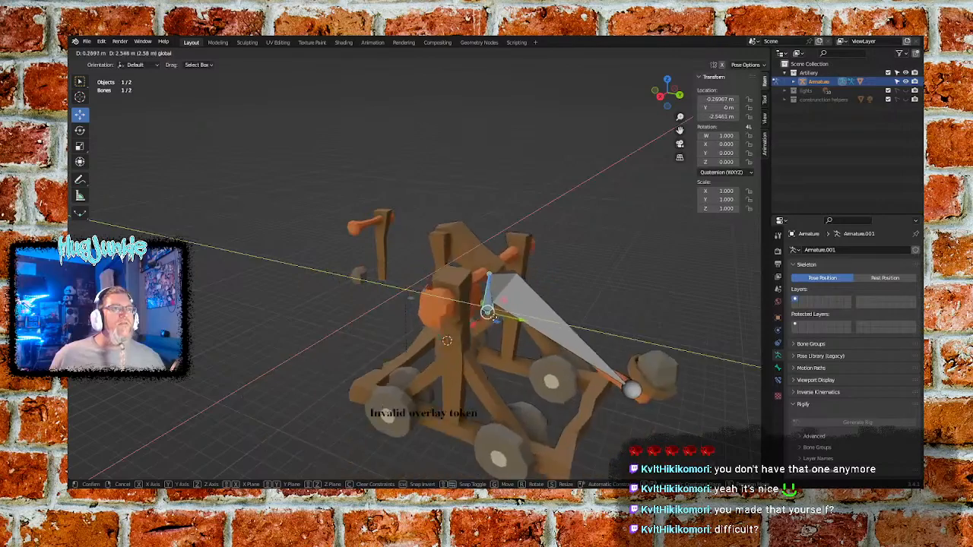
pyautogui.click(501, 286)
pyautogui.hotkey('ctrl', 'z')
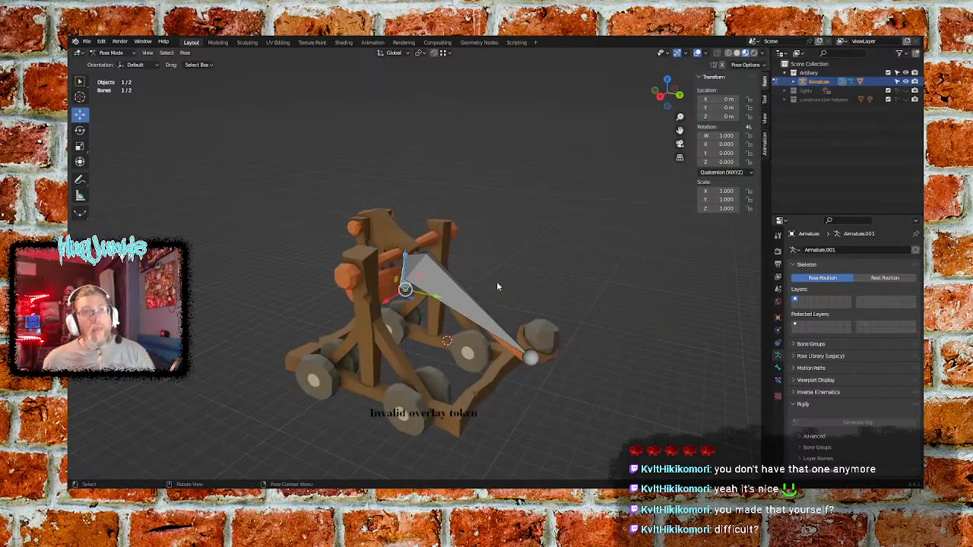
# Try moving the throwing arm's bone about 23 m along the global X axis, then undo the attempt
pyautogui.press('r')
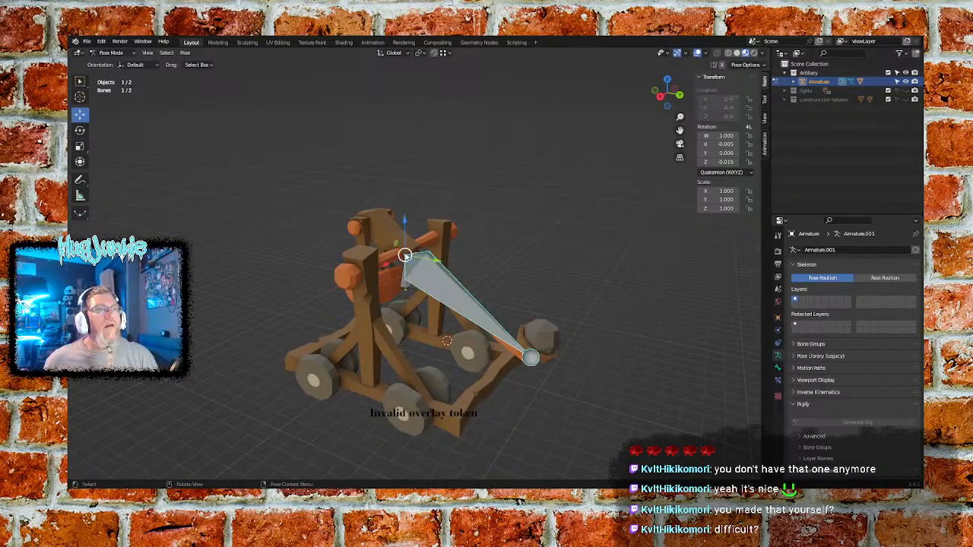
pyautogui.moveTo(411, 261); pyautogui.dragTo(364, 262)
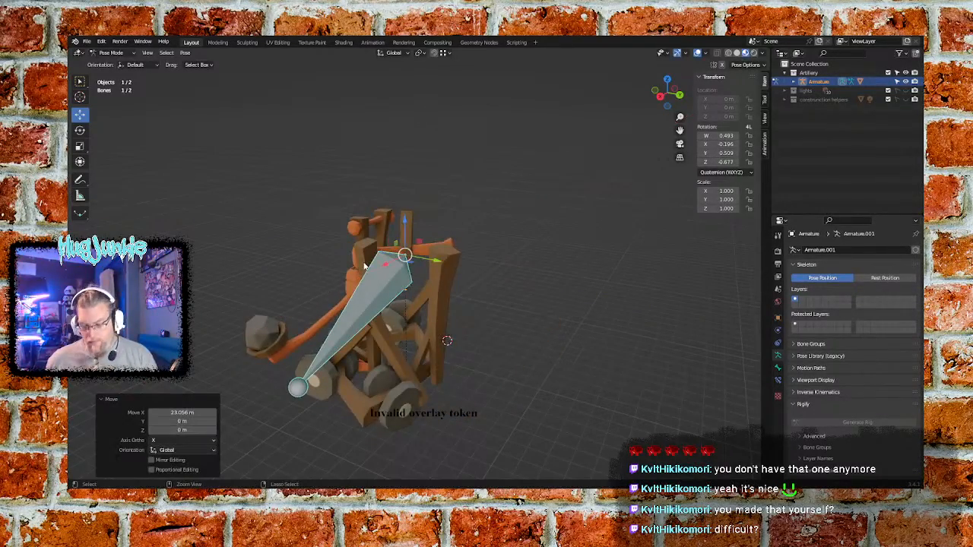
pyautogui.hotkey('ctrl', 'z')
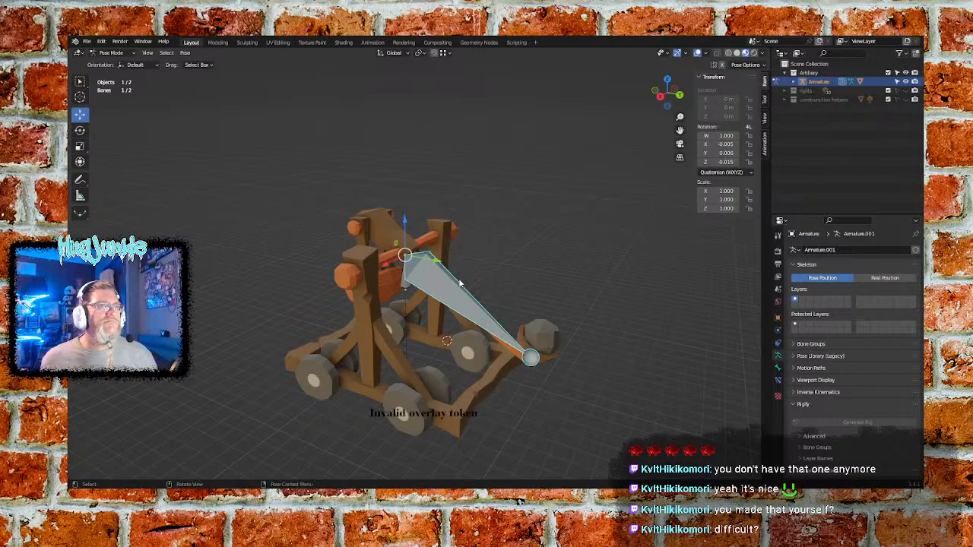
# Try rotating the throwing arm's bone about 85 degrees around the global Y axis, then undo the rotation
pyautogui.click(575, 304)
pyautogui.click(531, 358)
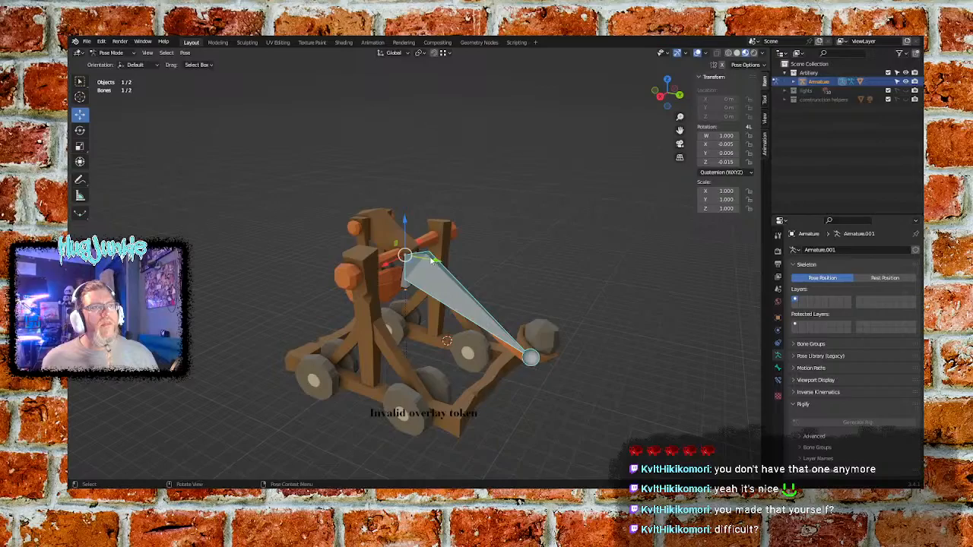
pyautogui.press('r')
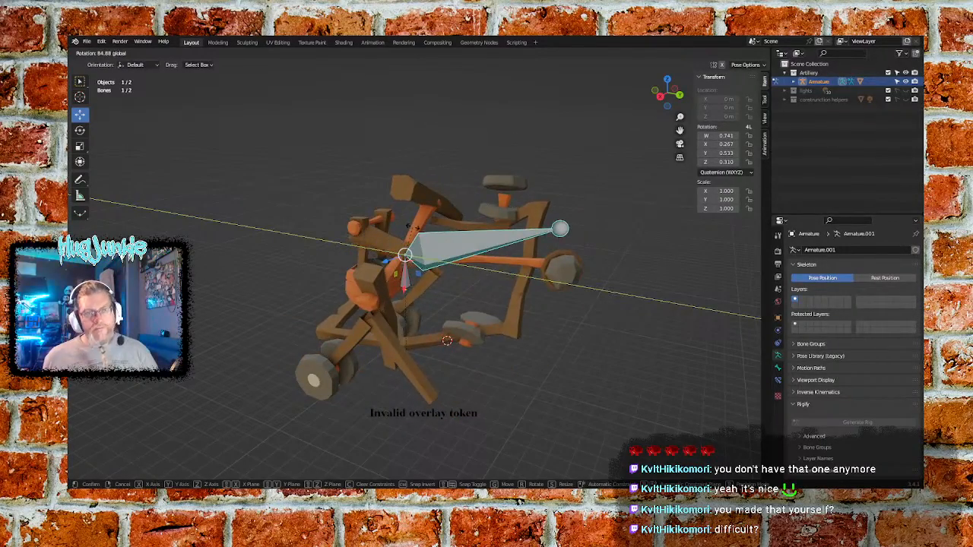
pyautogui.click(408, 227)
pyautogui.hotkey('ctrl', 'z')
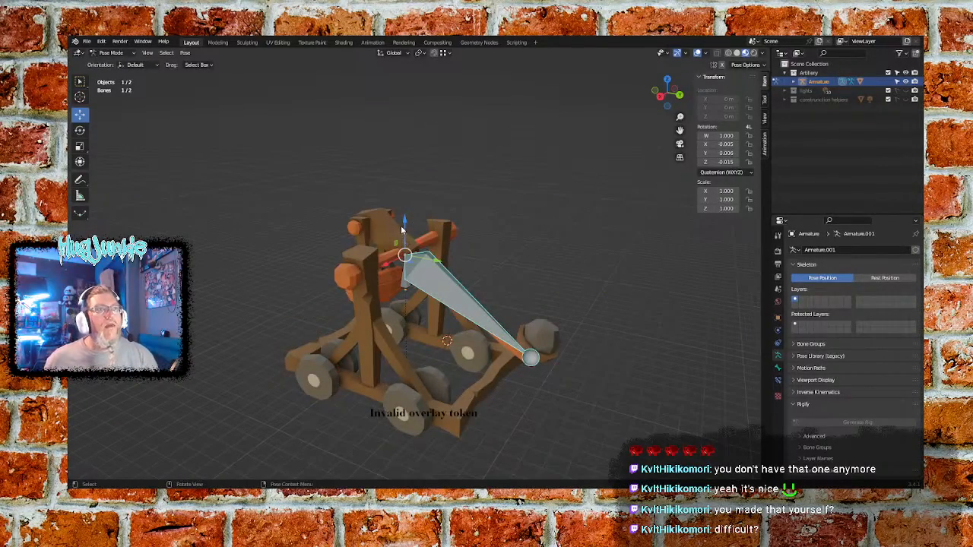
# Try swinging the throwing arm's bone with movement and rotation constrained to the global X axis, then undo both attempts
pyautogui.press('r')
pyautogui.click(405, 254)
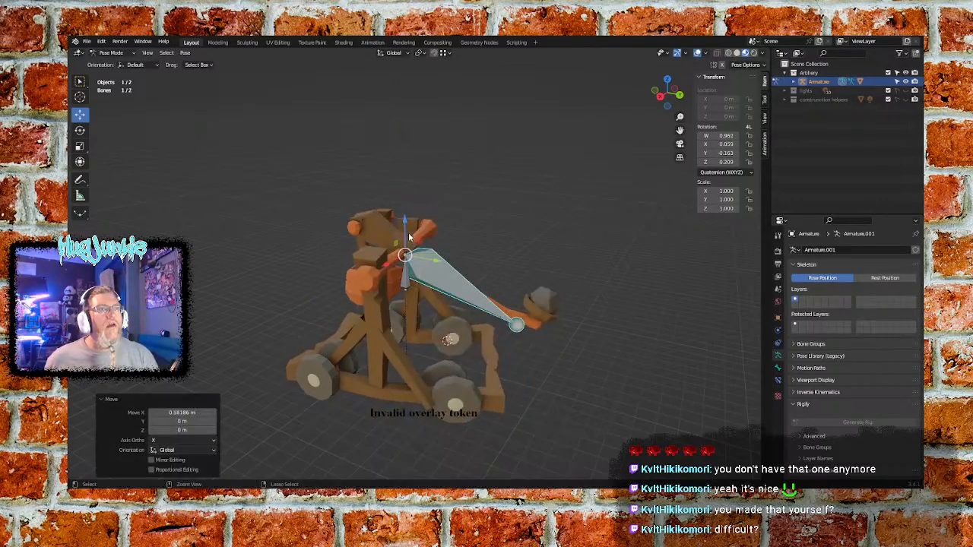
pyautogui.hotkey('ctrl', 'z')
pyautogui.press('r')
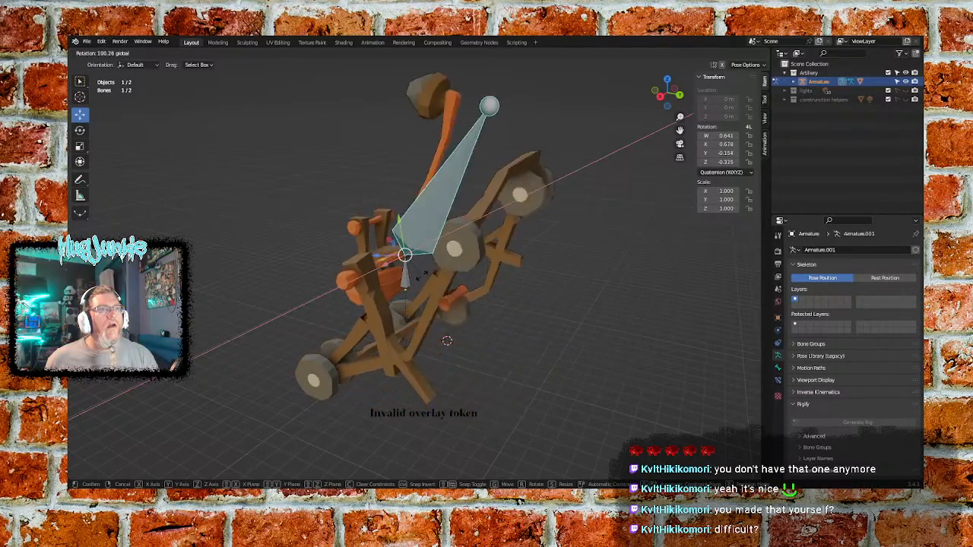
pyautogui.press('x')
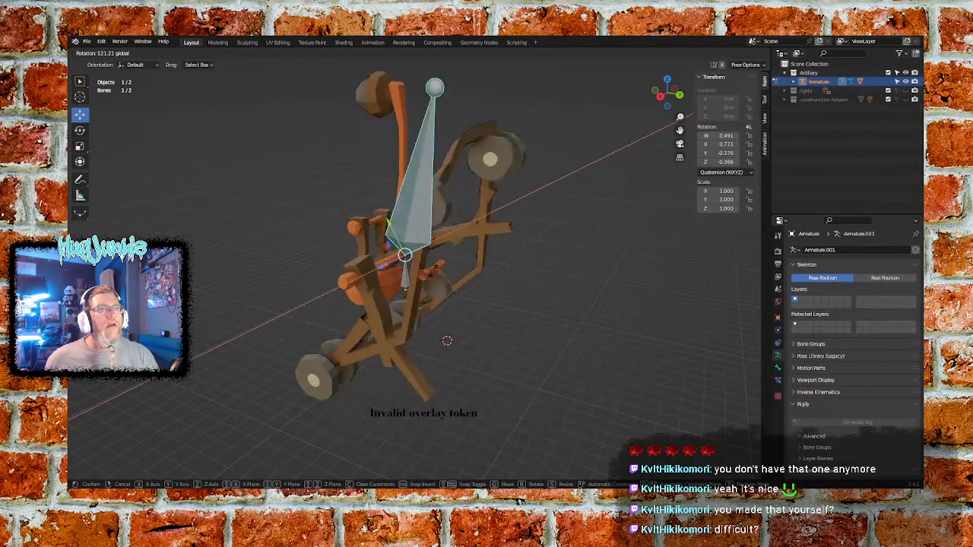
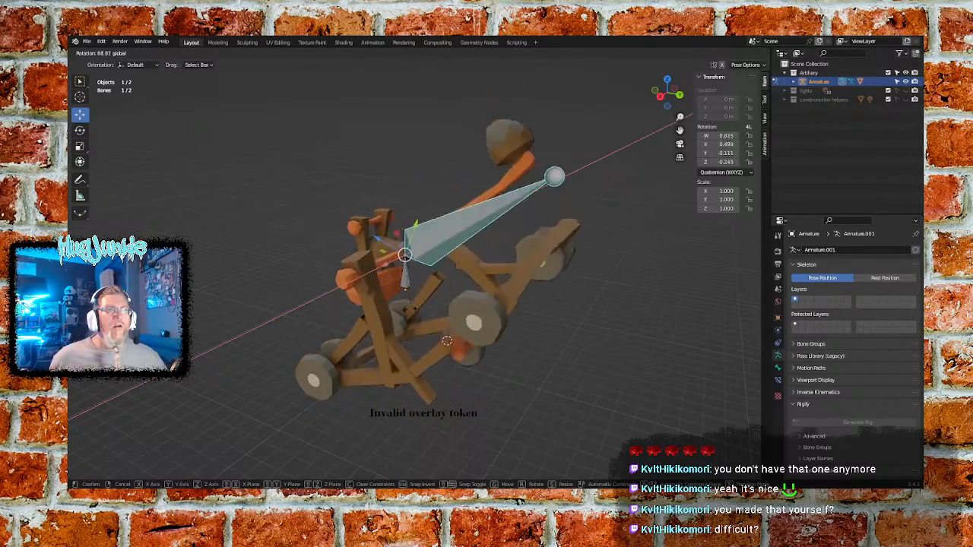
pyautogui.click(378, 296)
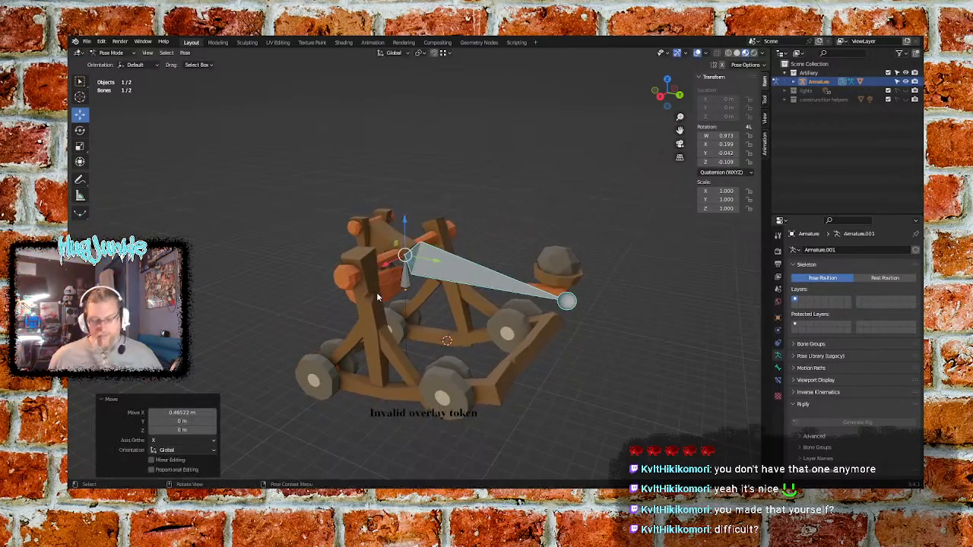
pyautogui.hotkey('ctrl', 'z')
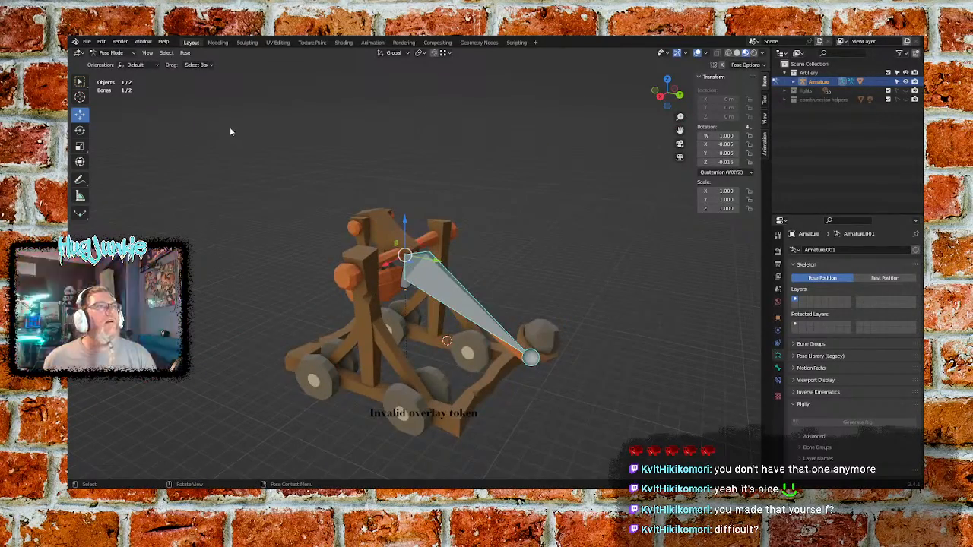
# Leave Pose Mode, select the trebuchet mesh and switch it to Weight Paint mode
pyautogui.click(215, 152)
pyautogui.click(121, 54)
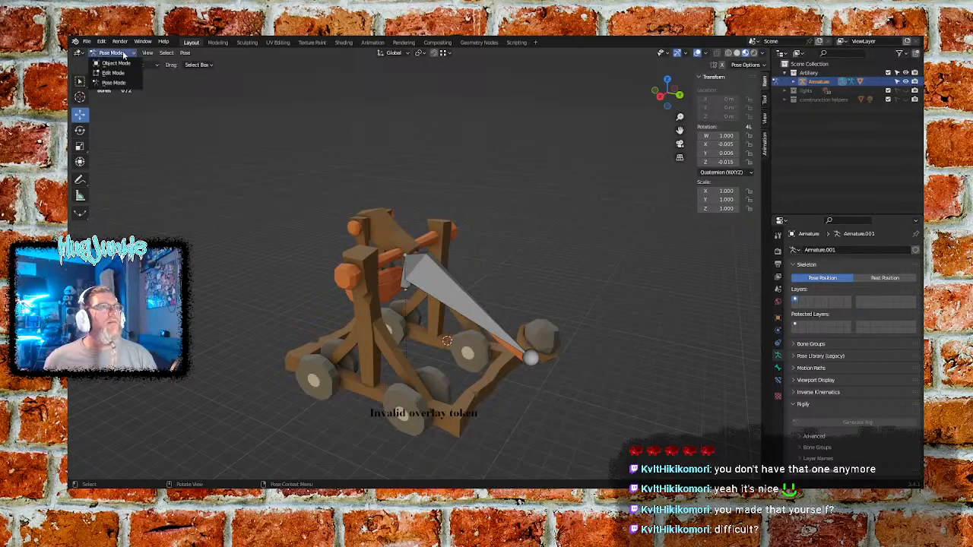
pyautogui.click(114, 53)
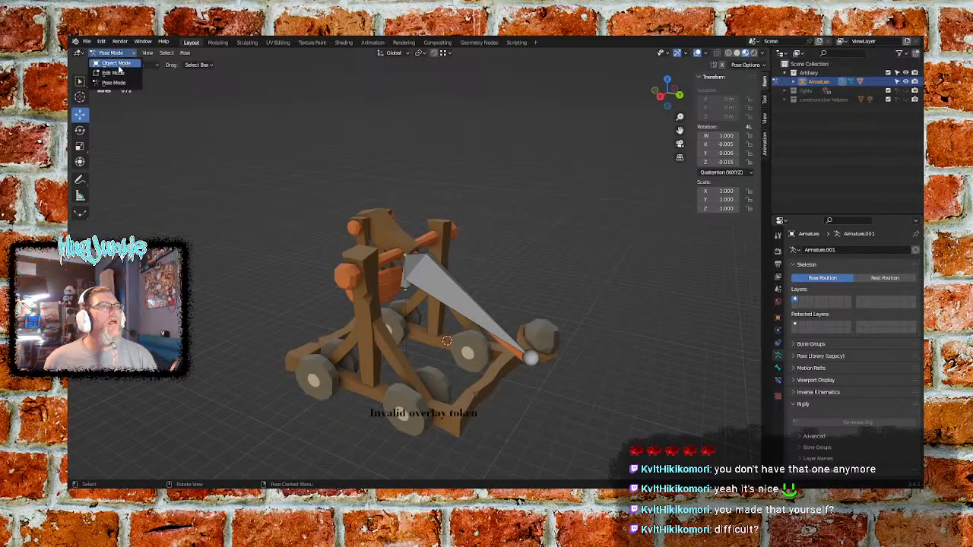
pyautogui.click(116, 62)
pyautogui.click(459, 230)
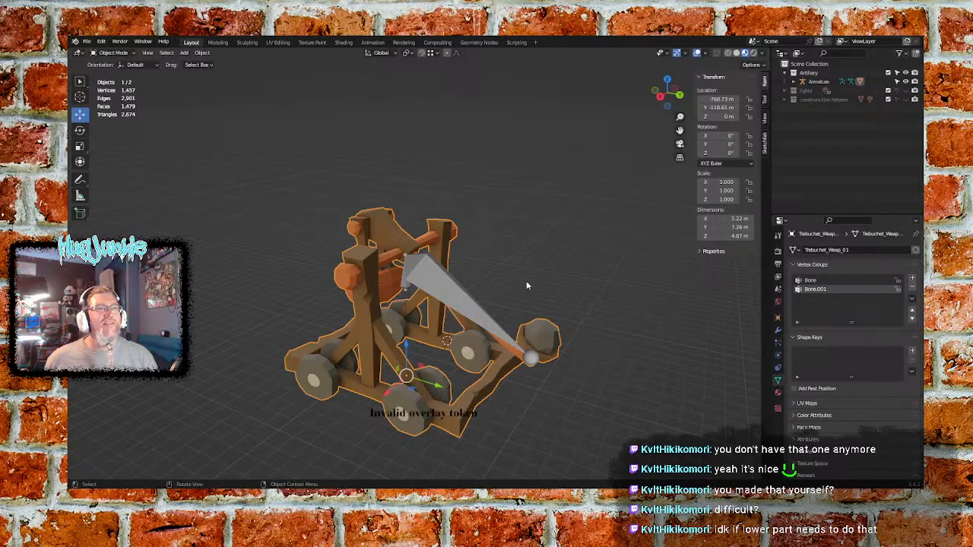
pyautogui.click(510, 291)
pyautogui.click(516, 355)
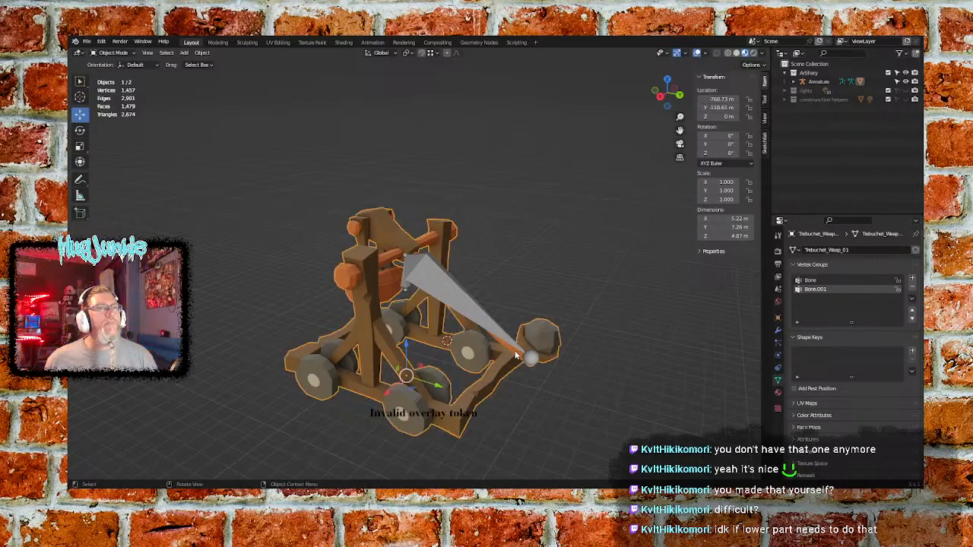
pyautogui.click(112, 52)
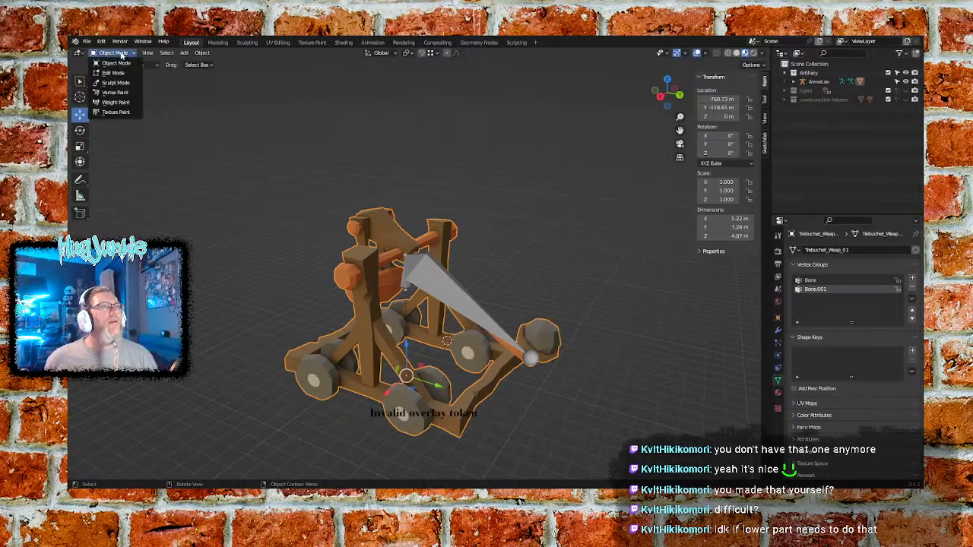
pyautogui.click(116, 102)
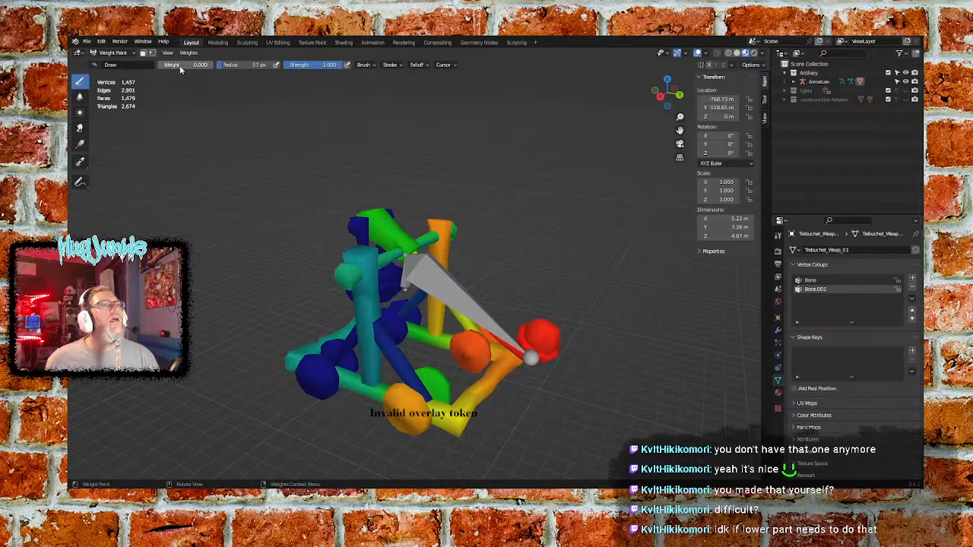
# Paint weight 0.000 in the Bone.001 group over one side's lower rail, wheels, rear corner and upright support
pyautogui.moveTo(318, 378)
pyautogui.mouseDown()
pyautogui.moveTo(410, 404)
pyautogui.moveTo(400, 414)
pyautogui.moveTo(418, 427)
pyautogui.moveTo(373, 389)
pyautogui.moveTo(465, 435)
pyautogui.moveTo(513, 410)
pyautogui.moveTo(398, 382)
pyautogui.mouseUp()
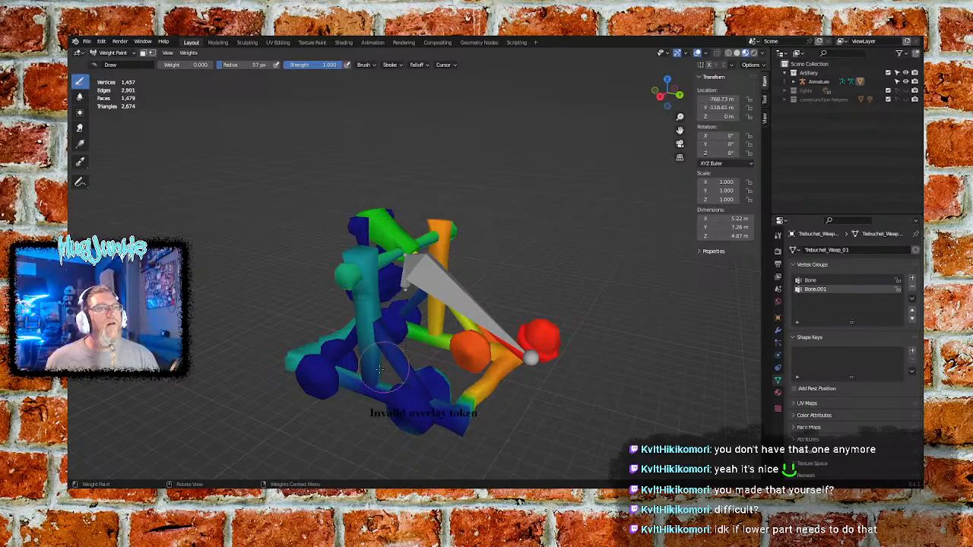
pyautogui.moveTo(284, 355)
pyautogui.mouseDown()
pyautogui.moveTo(327, 348)
pyautogui.moveTo(292, 374)
pyautogui.mouseUp()
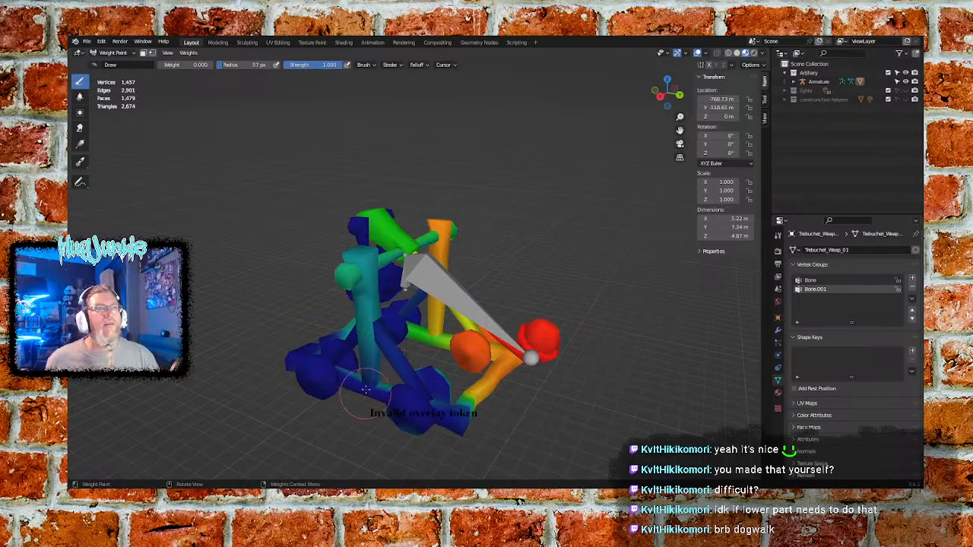
pyautogui.moveTo(366, 389)
pyautogui.mouseDown()
pyautogui.moveTo(345, 273)
pyautogui.moveTo(366, 307)
pyautogui.moveTo(380, 385)
pyautogui.mouseUp()
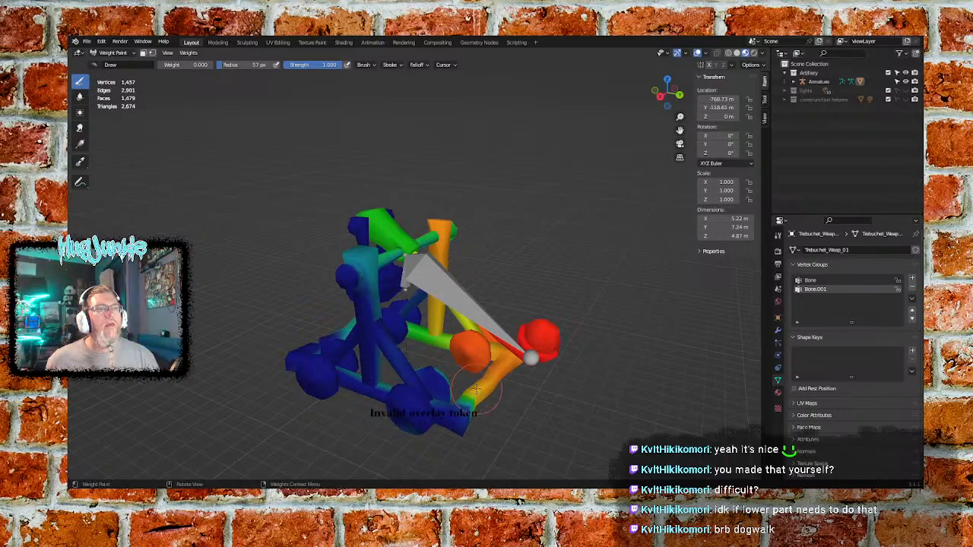
# Paint zero weight over the opposite side's front corner, upright, outer wheels and lower rail
pyautogui.moveTo(460, 390); pyautogui.dragTo(378, 396, button='middle')
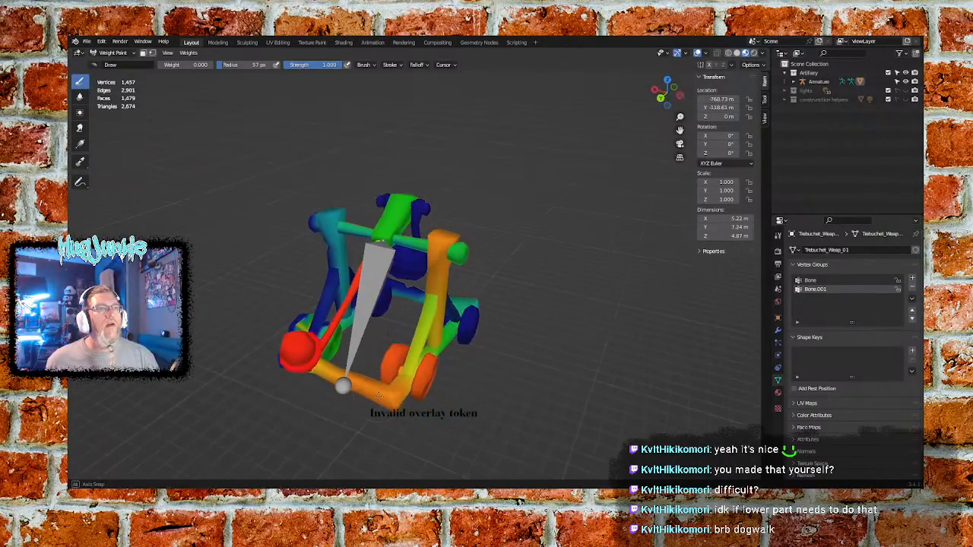
pyautogui.moveTo(377, 395)
pyautogui.mouseDown()
pyautogui.moveTo(424, 354)
pyautogui.moveTo(401, 344)
pyautogui.moveTo(455, 323)
pyautogui.moveTo(439, 244)
pyautogui.moveTo(453, 257)
pyautogui.moveTo(432, 329)
pyautogui.mouseUp()
pyautogui.moveTo(429, 382); pyautogui.dragTo(408, 354, button='middle')
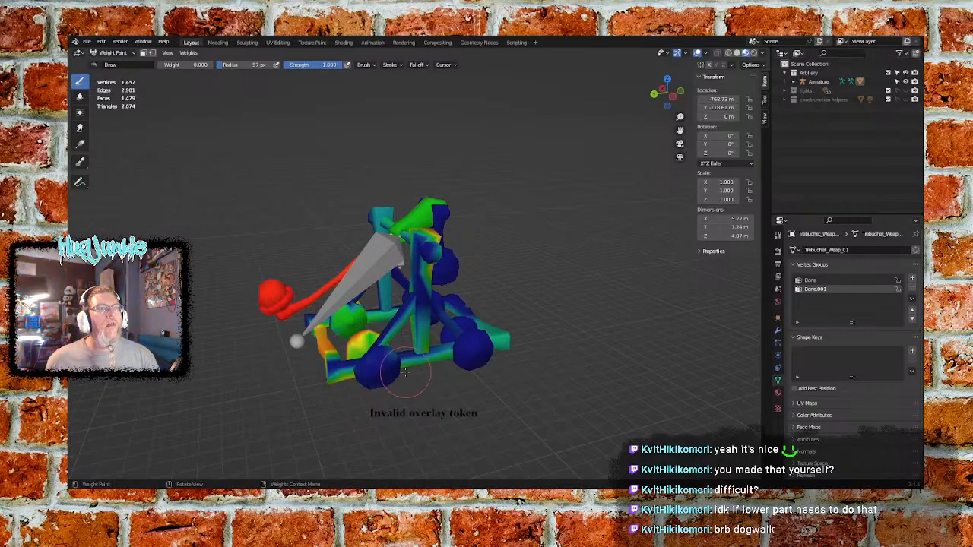
pyautogui.moveTo(405, 371); pyautogui.dragTo(447, 364)
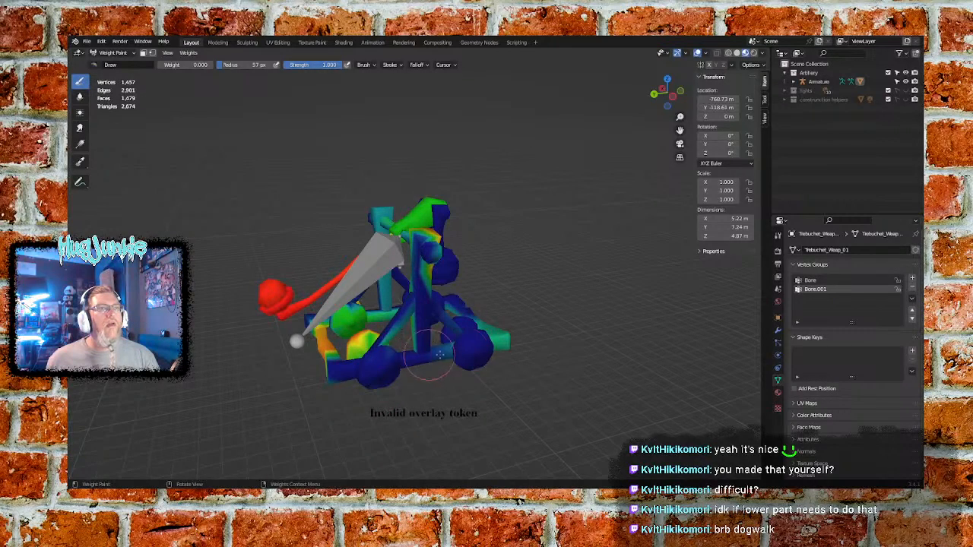
# Paint zero weight along the rear crossbeam and the underside of one side rail up to its front corner
pyautogui.moveTo(440, 354); pyautogui.dragTo(417, 378, button='middle')
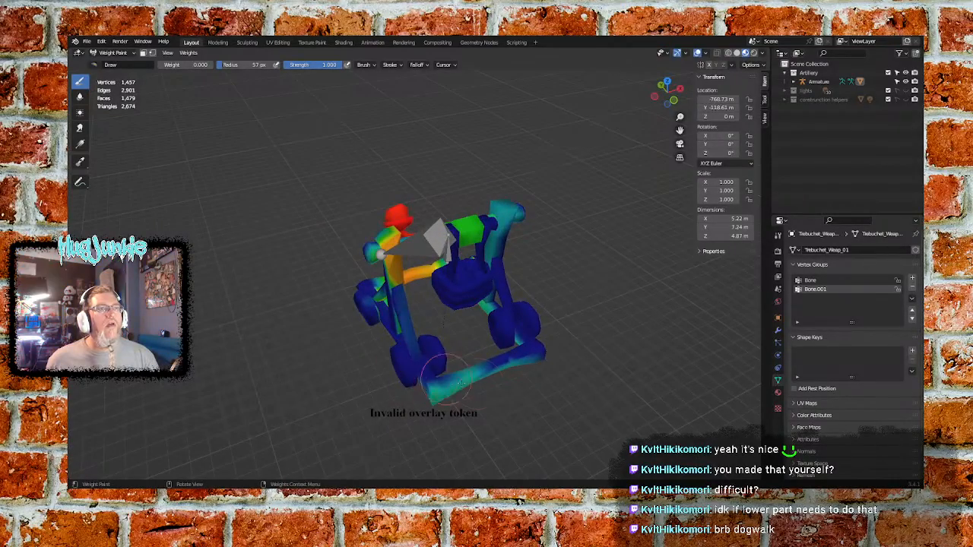
pyautogui.moveTo(506, 356); pyautogui.dragTo(455, 379)
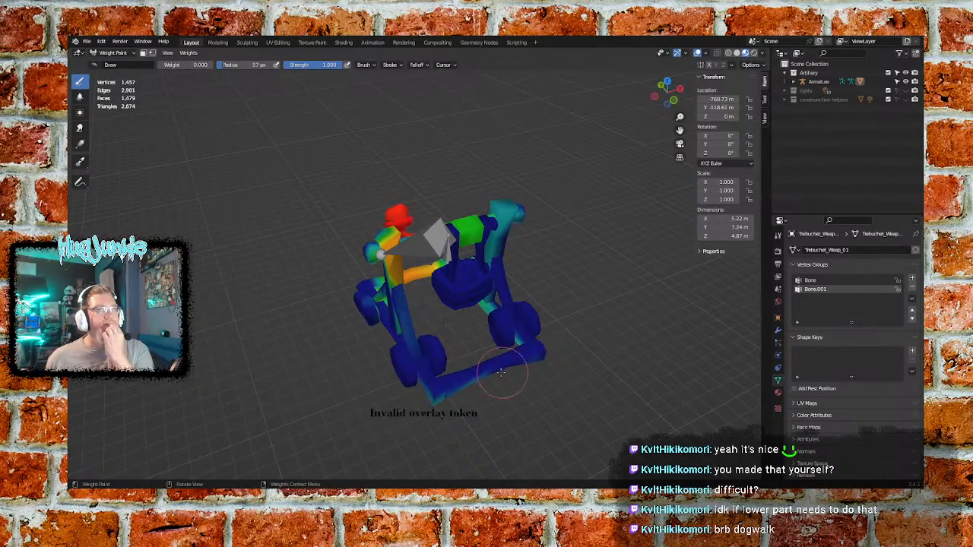
pyautogui.moveTo(438, 378); pyautogui.dragTo(410, 296, button='middle')
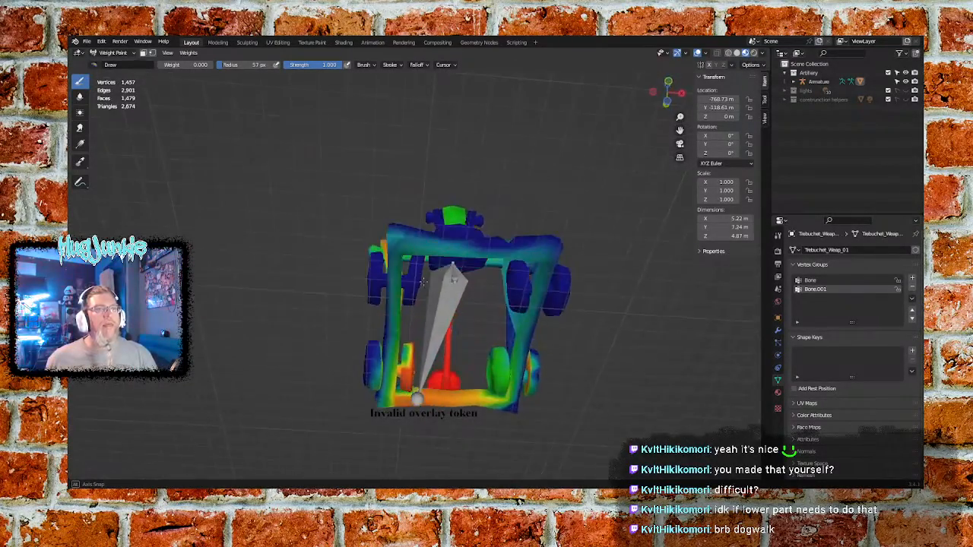
pyautogui.moveTo(391, 259); pyautogui.dragTo(382, 306)
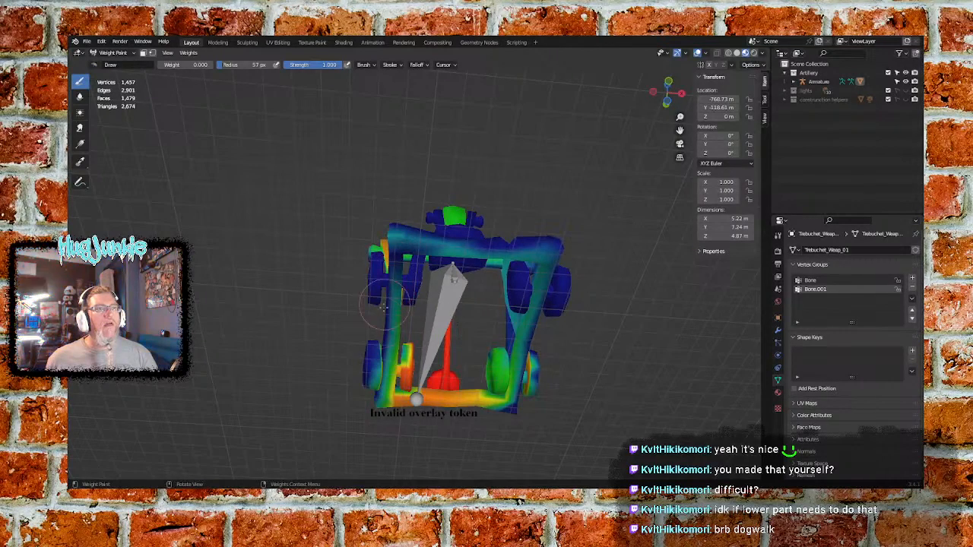
pyautogui.moveTo(389, 314); pyautogui.dragTo(388, 380)
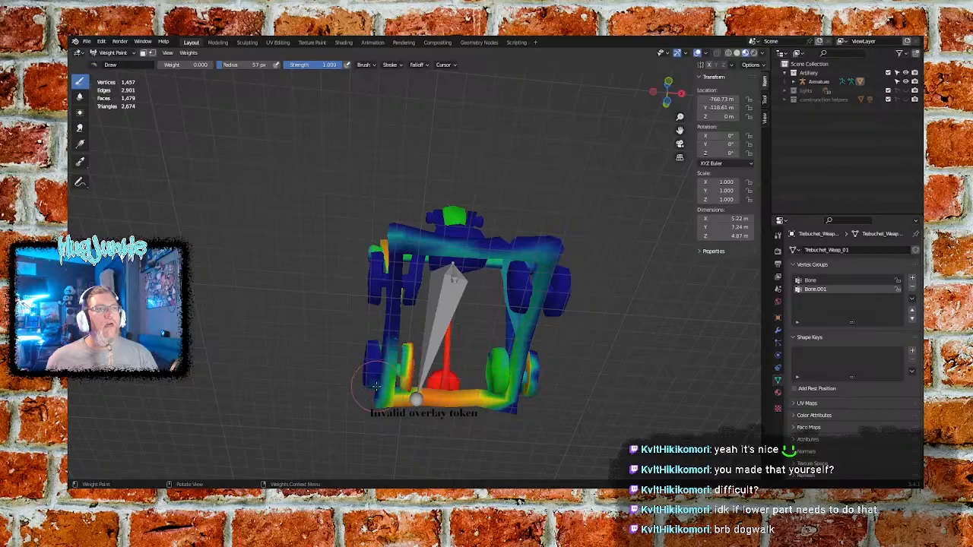
pyautogui.moveTo(388, 382); pyautogui.dragTo(386, 405)
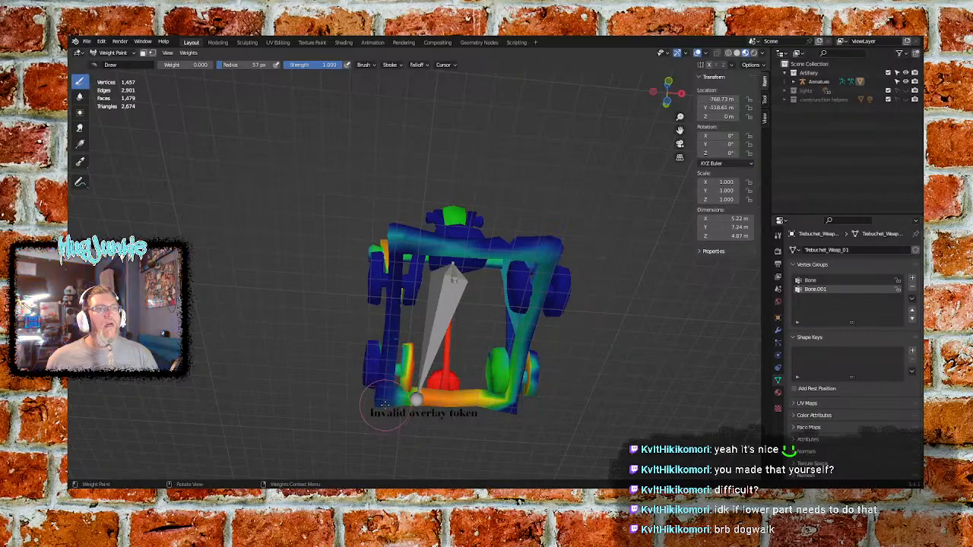
# Paint zero weight on the underside of the rear crossbeam and down the remaining side rail
pyautogui.moveTo(431, 426); pyautogui.dragTo(513, 403, button='middle')
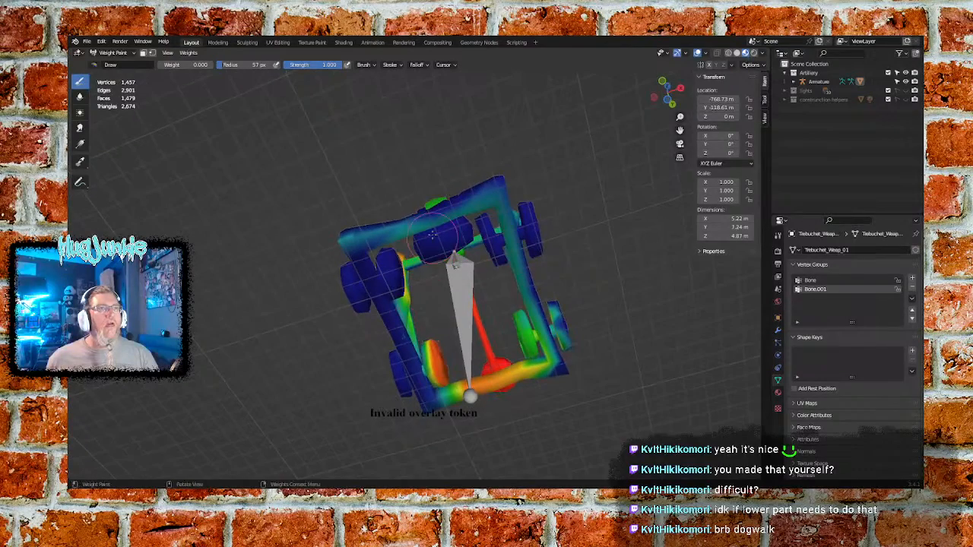
pyautogui.moveTo(422, 223); pyautogui.dragTo(375, 239)
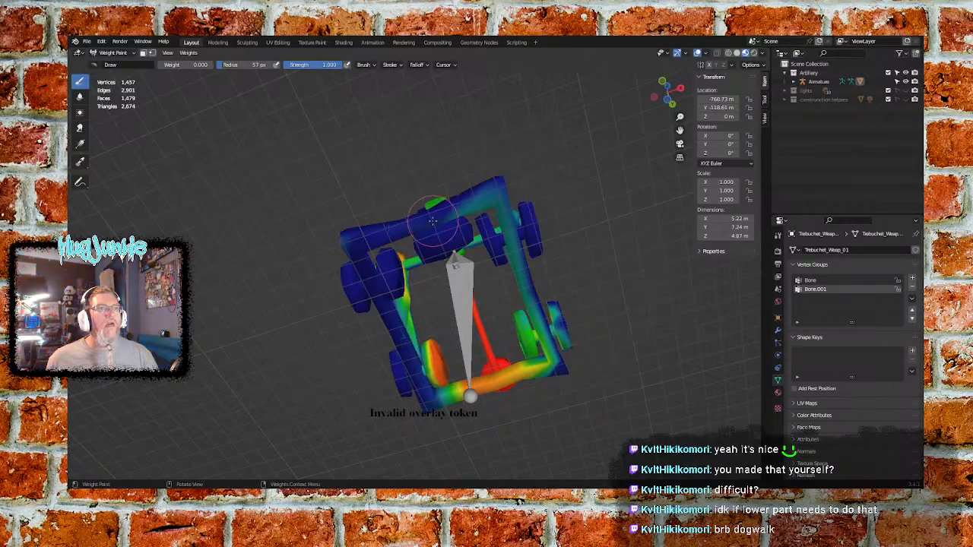
pyautogui.moveTo(431, 220)
pyautogui.mouseDown()
pyautogui.moveTo(498, 196)
pyautogui.moveTo(512, 279)
pyautogui.mouseUp()
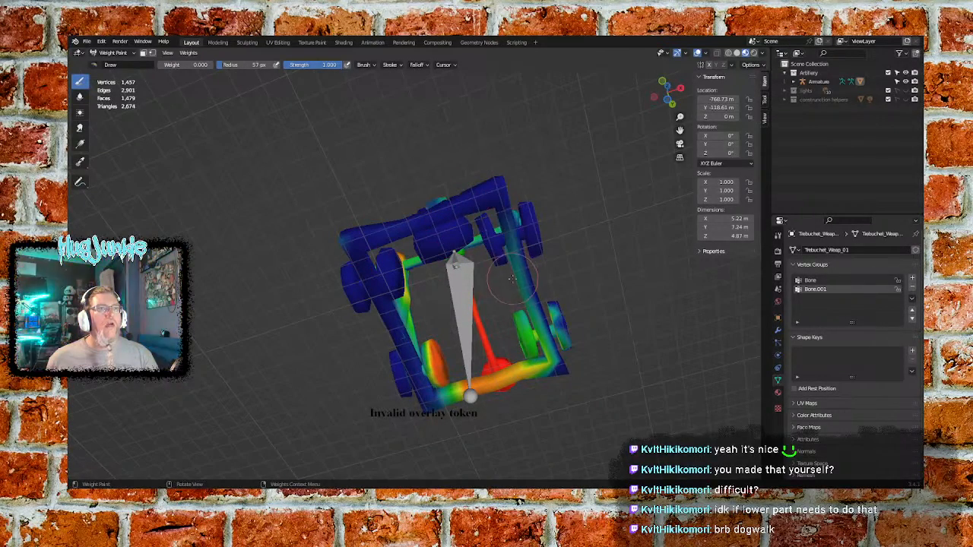
# Paint zero weight over the front crossbeam, its corners and the adjoining front wheels
pyautogui.moveTo(532, 285); pyautogui.dragTo(546, 294, button='middle')
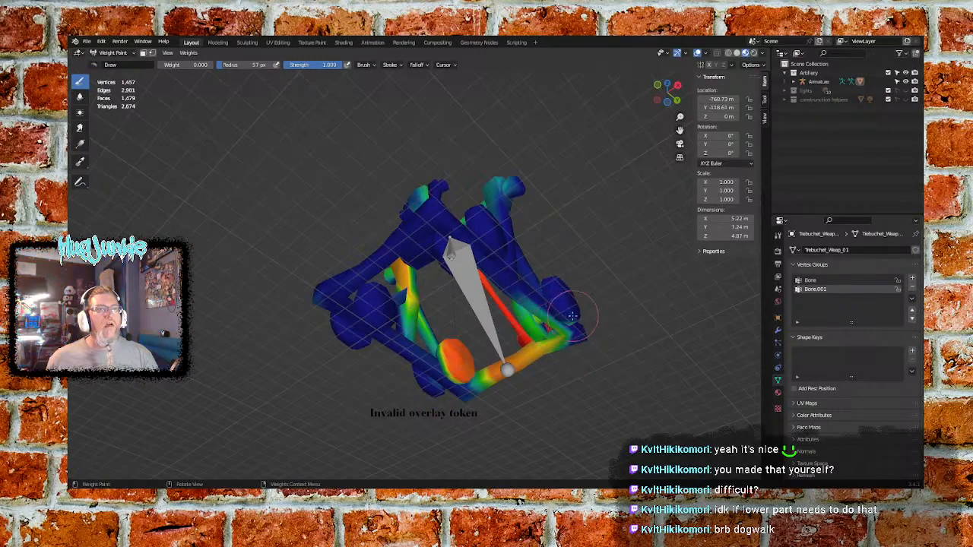
pyautogui.moveTo(572, 316)
pyautogui.mouseDown()
pyautogui.moveTo(545, 351)
pyautogui.moveTo(550, 344)
pyautogui.mouseUp()
pyautogui.moveTo(488, 383); pyautogui.dragTo(503, 377)
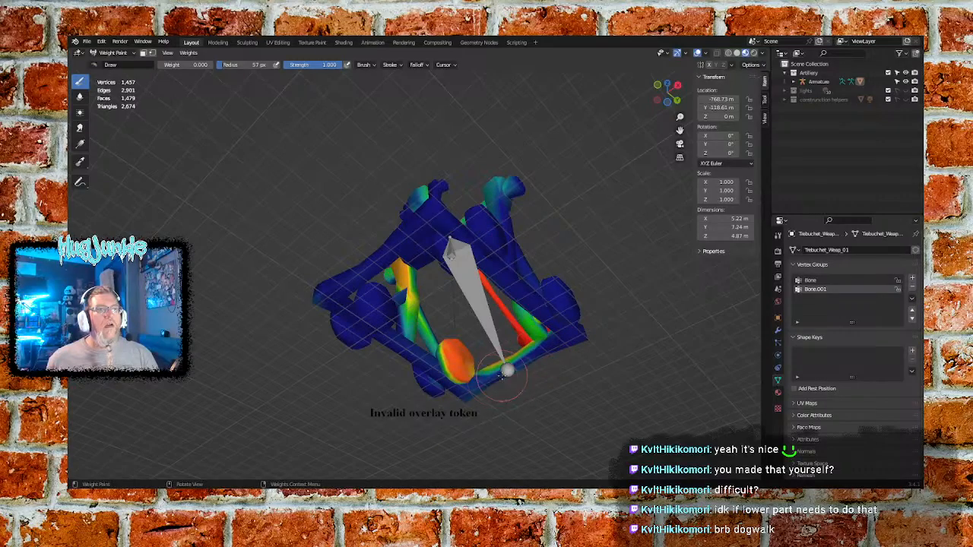
pyautogui.moveTo(538, 342); pyautogui.dragTo(484, 336, button='middle')
pyautogui.moveTo(482, 334)
pyautogui.mouseDown()
pyautogui.moveTo(464, 327)
pyautogui.moveTo(501, 320)
pyautogui.moveTo(474, 310)
pyautogui.moveTo(496, 315)
pyautogui.moveTo(479, 343)
pyautogui.mouseUp()
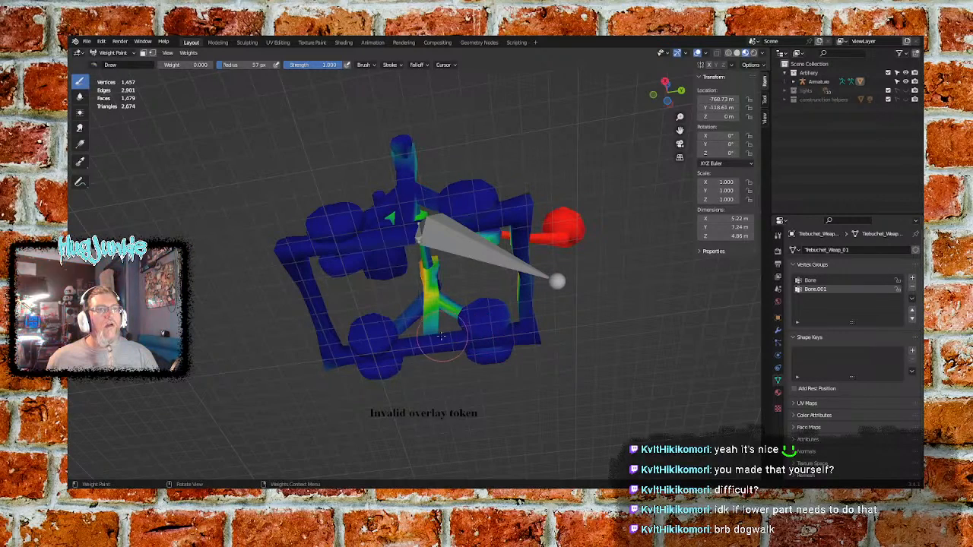
pyautogui.moveTo(432, 323)
pyautogui.mouseDown(button='middle')
pyautogui.moveTo(387, 338)
pyautogui.moveTo(425, 349)
pyautogui.mouseUp(button='middle')
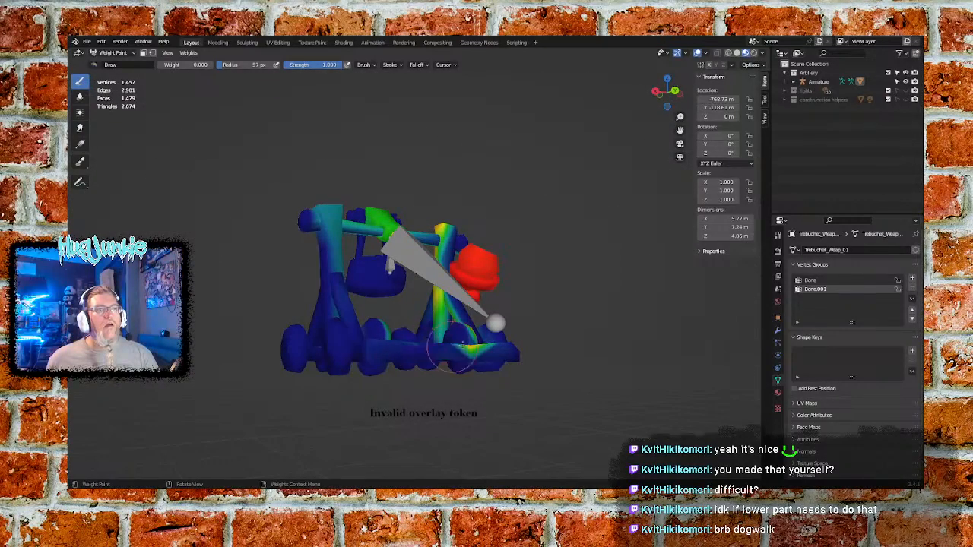
pyautogui.moveTo(456, 348); pyautogui.dragTo(486, 343)
# Paint zero weight over the inner face and top of the upright that still carries yellow weights
pyautogui.moveTo(437, 345); pyautogui.dragTo(424, 379, button='middle')
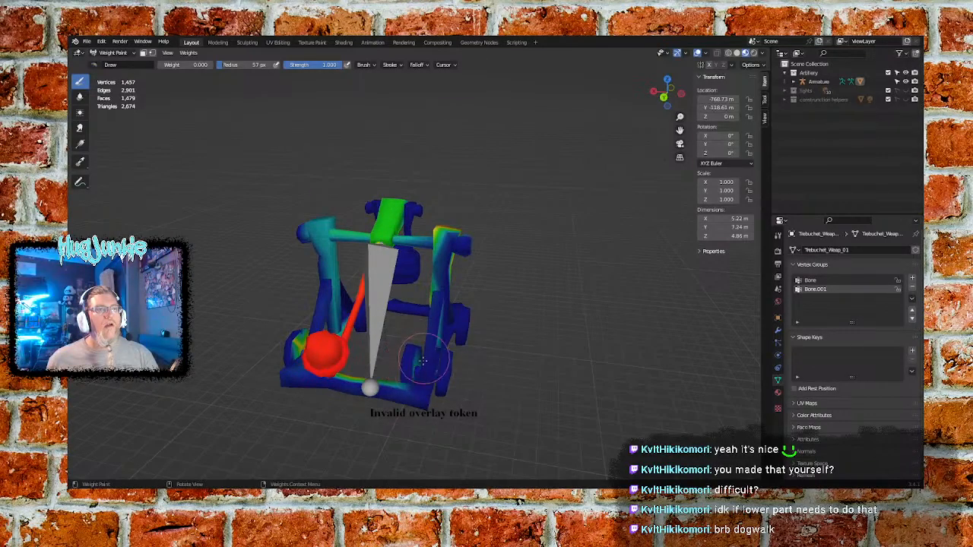
pyautogui.moveTo(420, 369); pyautogui.dragTo(410, 403, button='middle')
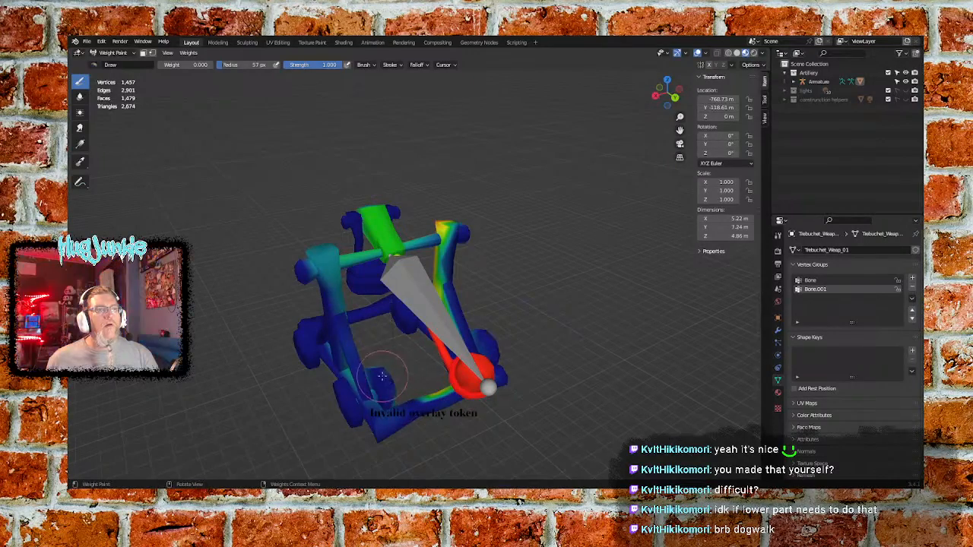
pyautogui.moveTo(346, 372)
pyautogui.mouseDown(button='middle')
pyautogui.moveTo(456, 392)
pyautogui.moveTo(303, 400)
pyautogui.mouseUp(button='middle')
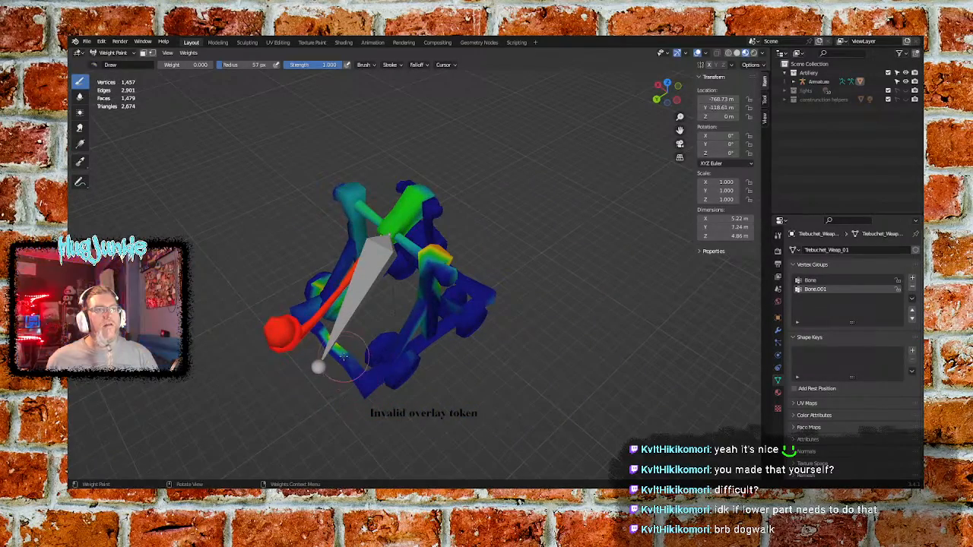
pyautogui.moveTo(341, 353); pyautogui.dragTo(486, 372, button='middle')
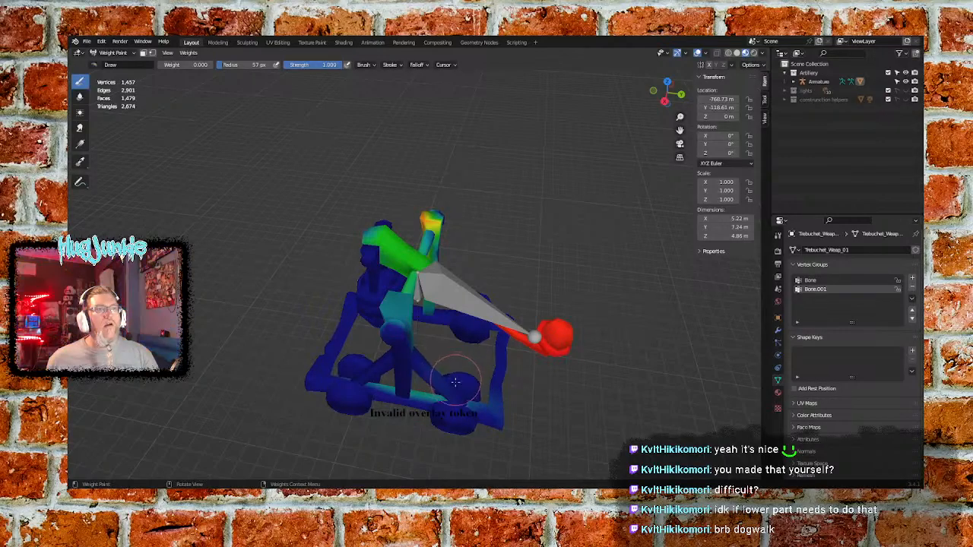
pyautogui.moveTo(454, 383); pyautogui.dragTo(403, 350, button='middle')
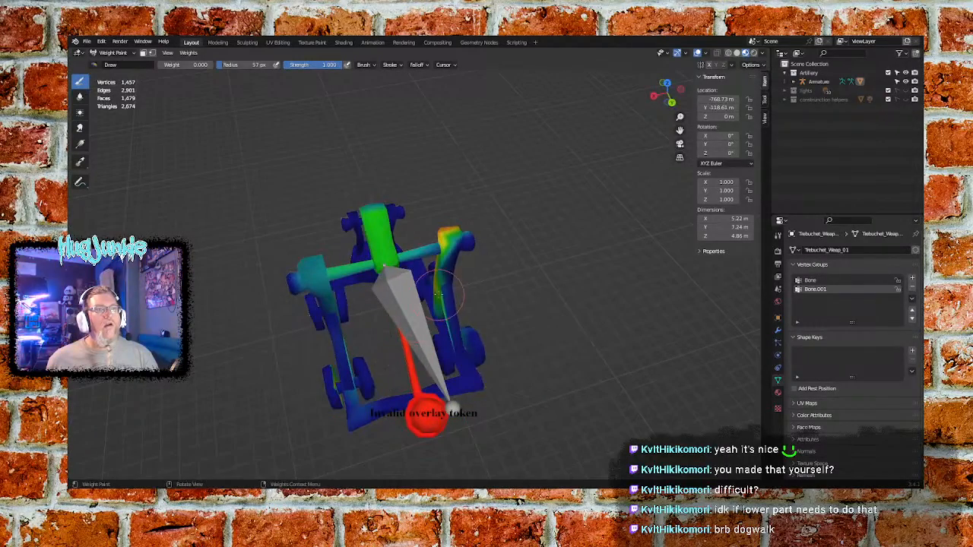
pyautogui.moveTo(440, 293); pyautogui.dragTo(442, 317)
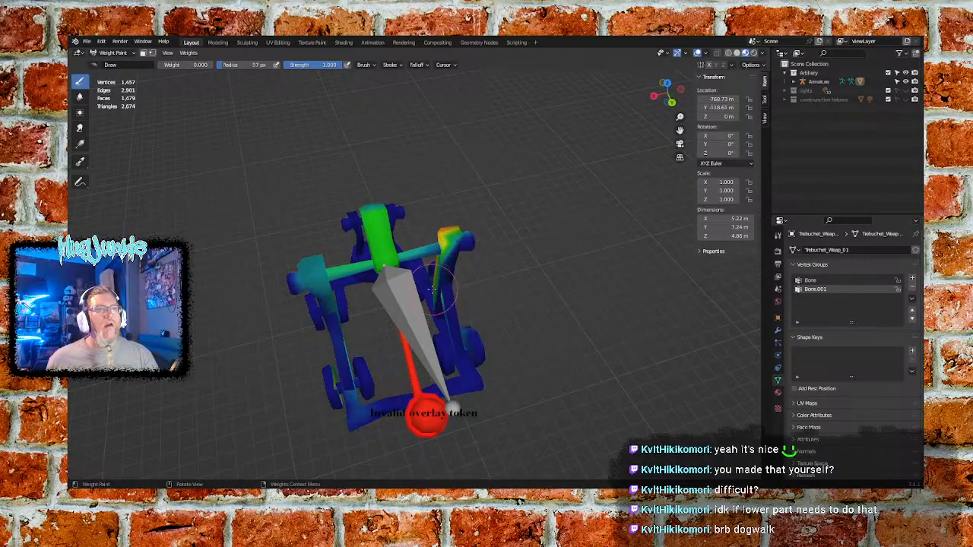
pyautogui.moveTo(437, 272)
pyautogui.mouseDown()
pyautogui.moveTo(447, 227)
pyautogui.moveTo(453, 245)
pyautogui.mouseUp()
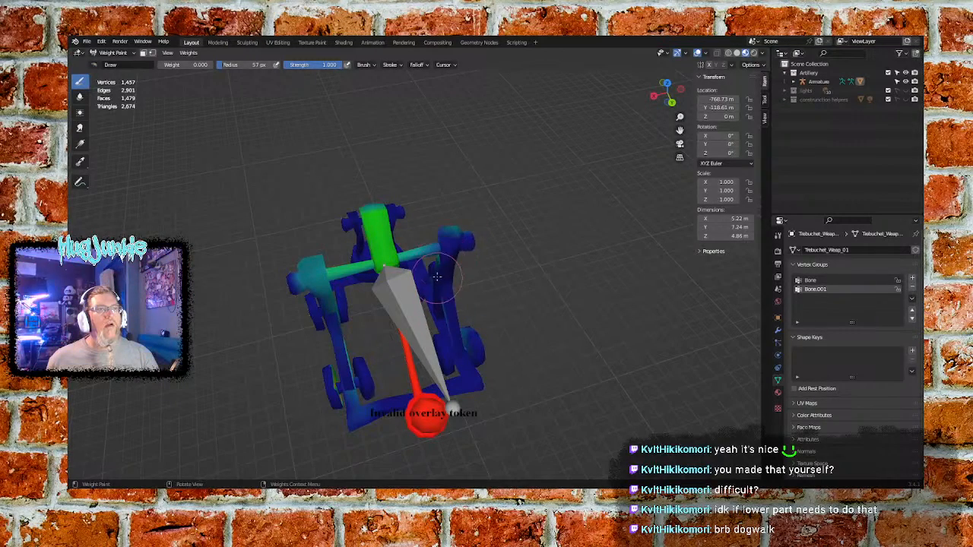
# Paint zero weight on the frame's outer side and down the rear face of the other, teal-weighted upright
pyautogui.moveTo(455, 229); pyautogui.dragTo(382, 293, button='middle')
pyautogui.moveTo(416, 299)
pyautogui.mouseDown()
pyautogui.moveTo(400, 278)
pyautogui.moveTo(395, 303)
pyautogui.mouseUp()
pyautogui.moveTo(395, 313)
pyautogui.mouseDown(button='middle')
pyautogui.moveTo(408, 295)
pyautogui.moveTo(395, 303)
pyautogui.mouseUp(button='middle')
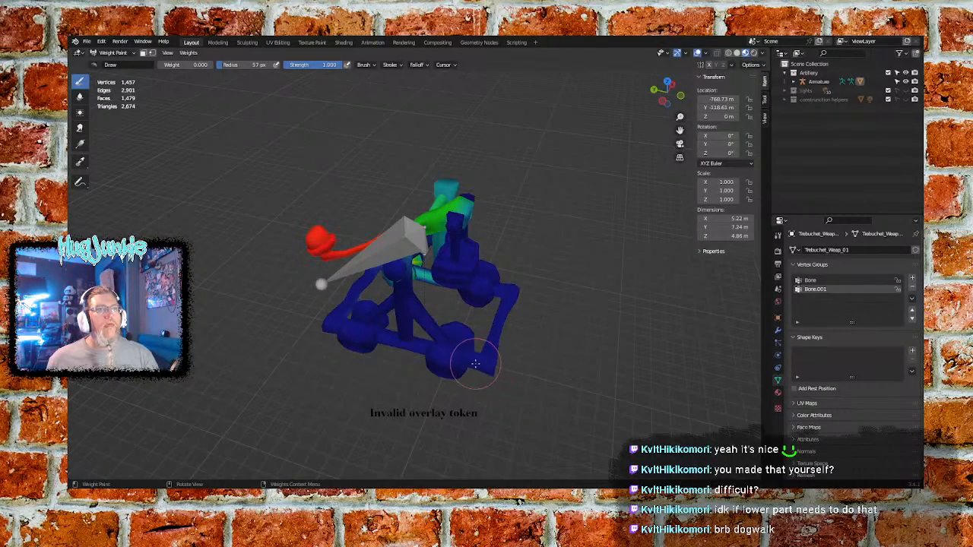
pyautogui.moveTo(418, 341); pyautogui.dragTo(434, 338, button='middle')
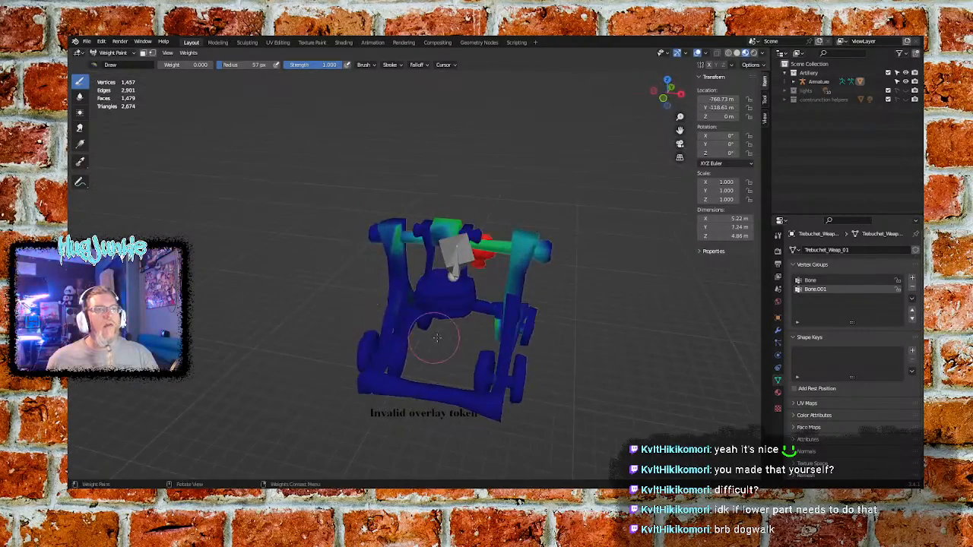
pyautogui.moveTo(520, 238); pyautogui.dragTo(519, 290)
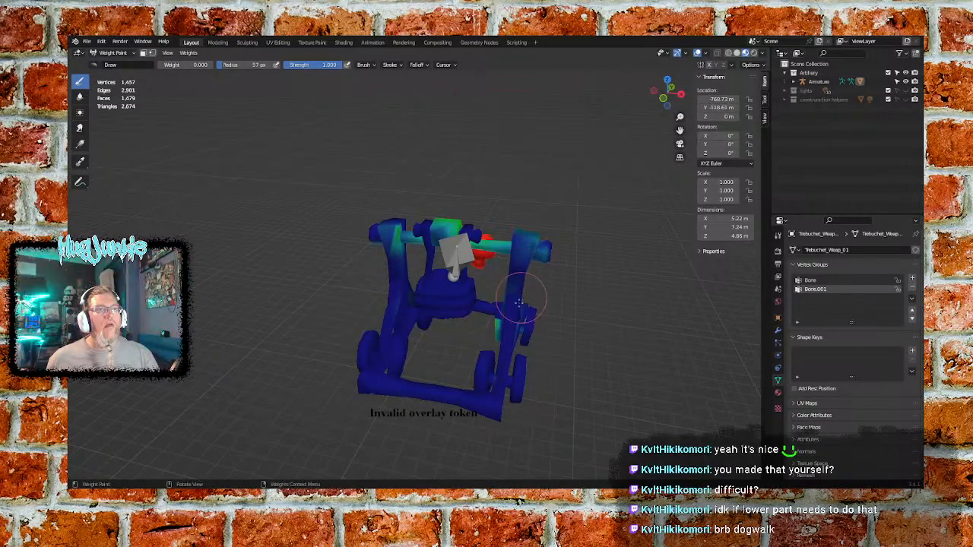
pyautogui.moveTo(499, 332); pyautogui.dragTo(531, 329)
# Paint zero weight over the teal-weighted upright's outer side and the front wheels beneath it
pyautogui.moveTo(532, 329)
pyautogui.mouseDown(button='middle')
pyautogui.moveTo(511, 304)
pyautogui.moveTo(504, 309)
pyautogui.mouseUp(button='middle')
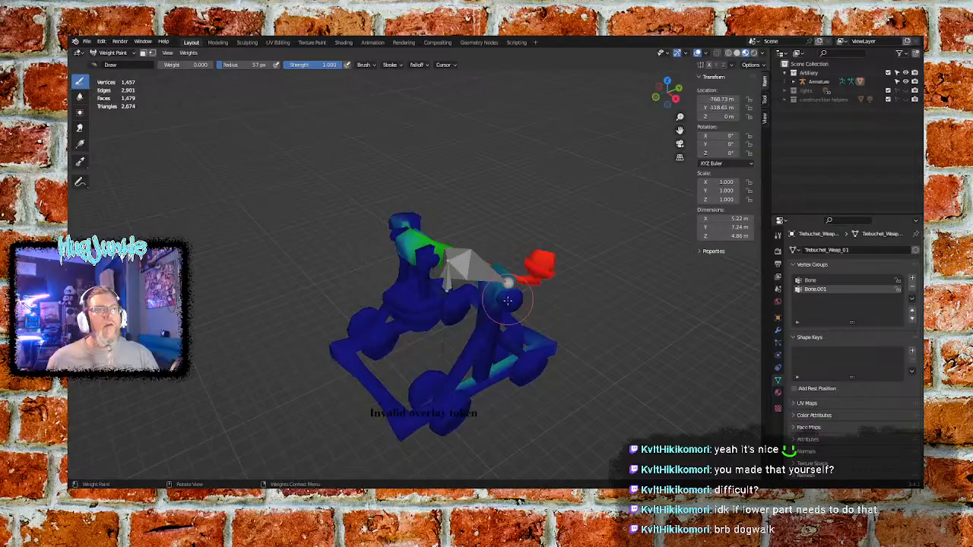
pyautogui.moveTo(505, 357); pyautogui.dragTo(482, 346, button='middle')
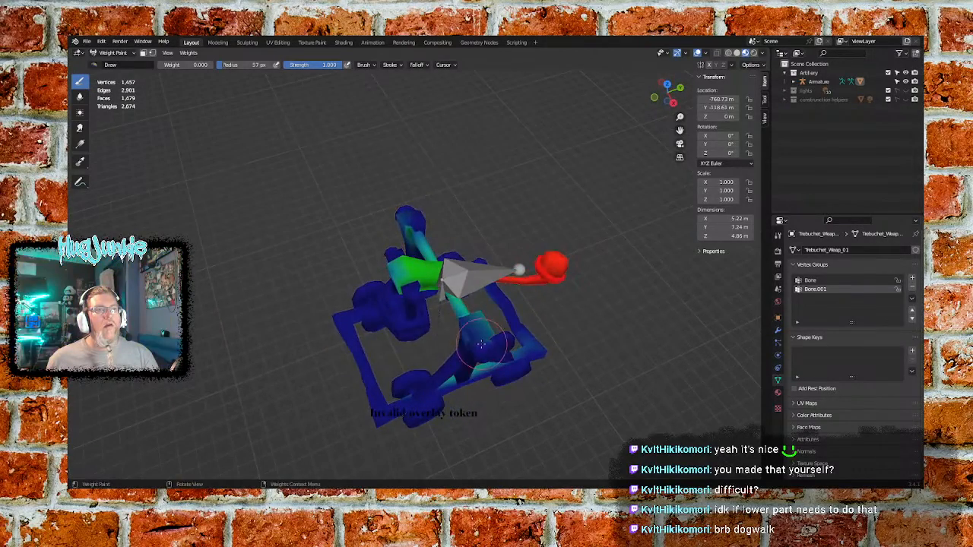
pyautogui.moveTo(480, 336); pyautogui.dragTo(496, 331)
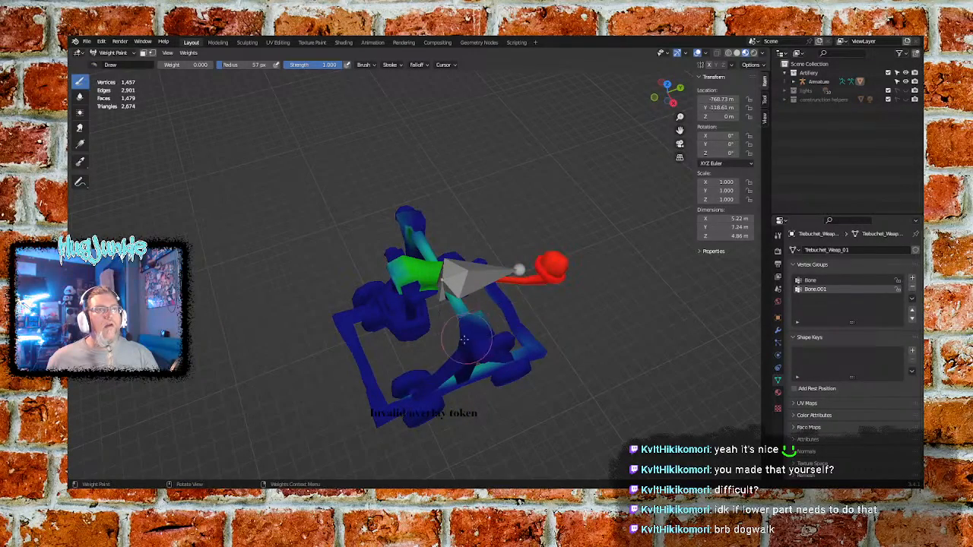
pyautogui.moveTo(461, 376)
pyautogui.mouseDown(button='middle')
pyautogui.moveTo(483, 376)
pyautogui.moveTo(482, 397)
pyautogui.moveTo(500, 407)
pyautogui.moveTo(494, 427)
pyautogui.moveTo(388, 432)
pyautogui.mouseUp(button='middle')
pyautogui.moveTo(275, 380)
pyautogui.mouseDown()
pyautogui.moveTo(265, 366)
pyautogui.moveTo(259, 372)
pyautogui.moveTo(305, 373)
pyautogui.mouseUp()
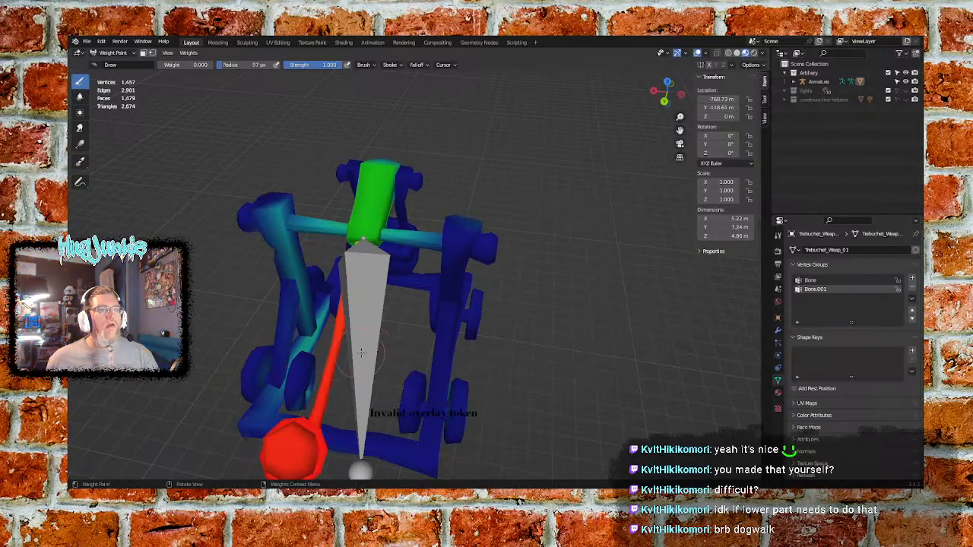
pyautogui.moveTo(362, 352); pyautogui.dragTo(344, 330, button='middle')
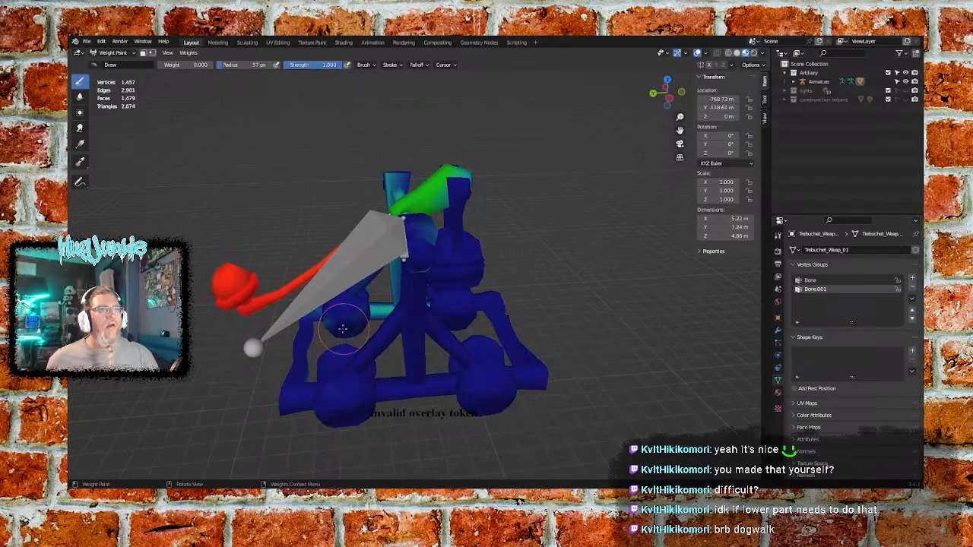
pyautogui.moveTo(343, 328); pyautogui.dragTo(332, 324)
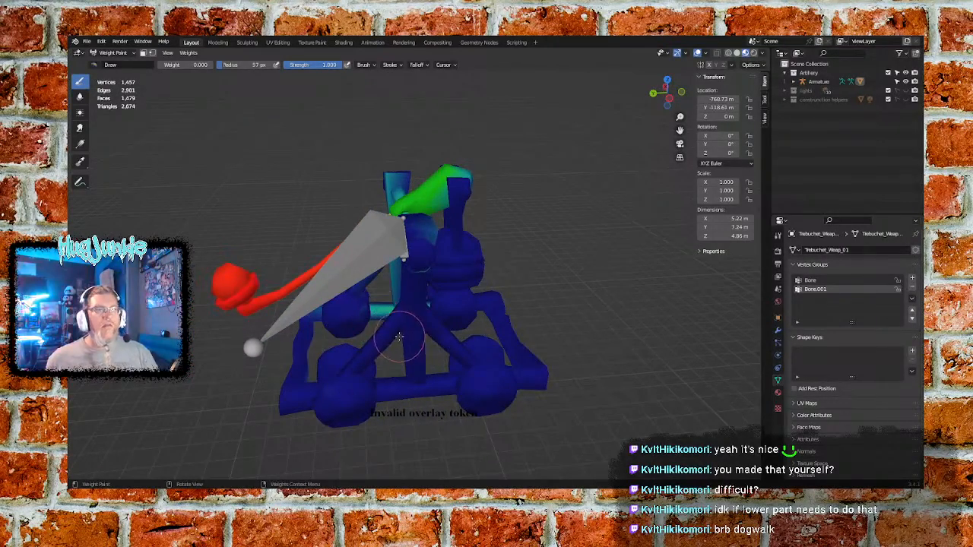
# Set the brush weight to 1 and paint full weight along the top of the throwing arm's thick counterweight end
pyautogui.scroll(5, 397, 334)
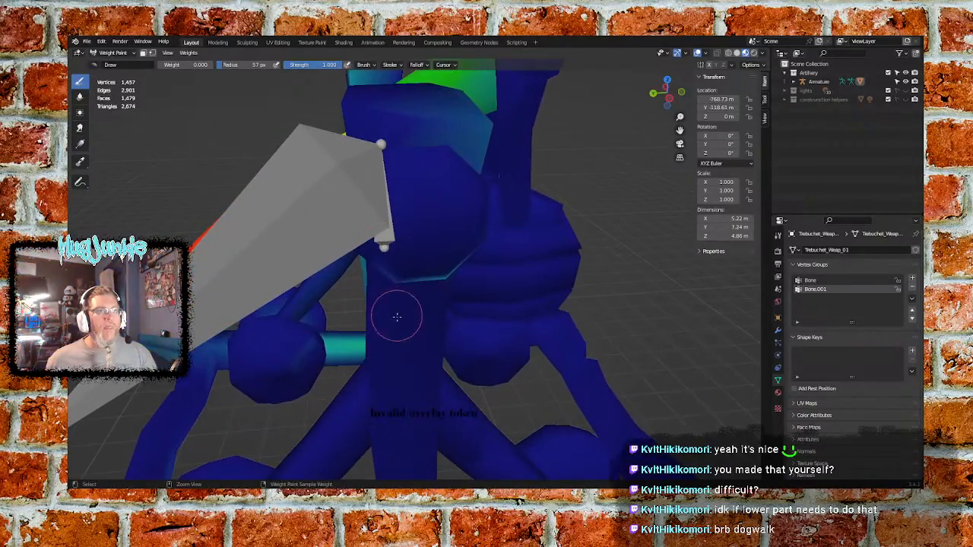
pyautogui.moveTo(418, 408)
pyautogui.mouseDown(button='middle')
pyautogui.moveTo(380, 278)
pyautogui.moveTo(402, 347)
pyautogui.moveTo(399, 388)
pyautogui.mouseUp(button='middle')
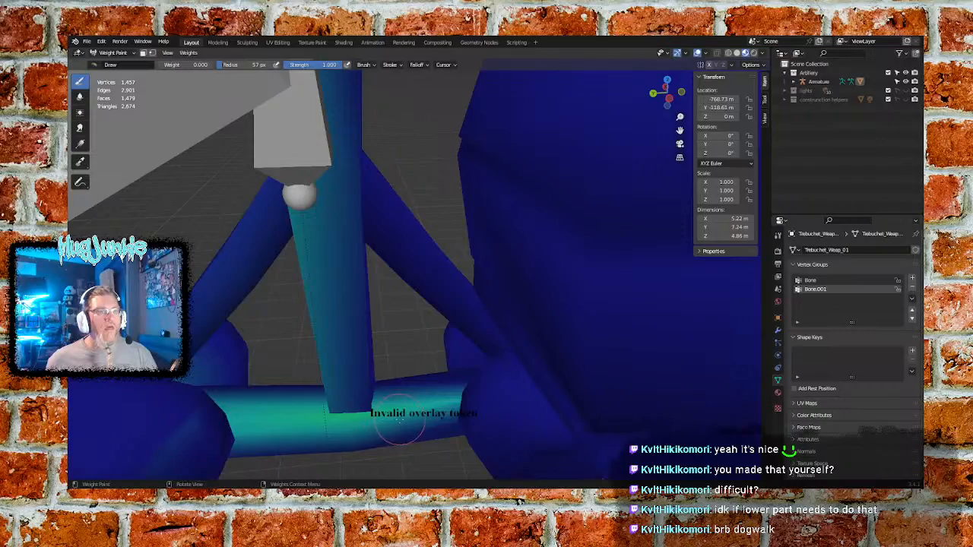
pyautogui.moveTo(398, 427)
pyautogui.mouseDown(button='middle')
pyautogui.moveTo(393, 376)
pyautogui.moveTo(397, 428)
pyautogui.moveTo(402, 418)
pyautogui.mouseUp(button='middle')
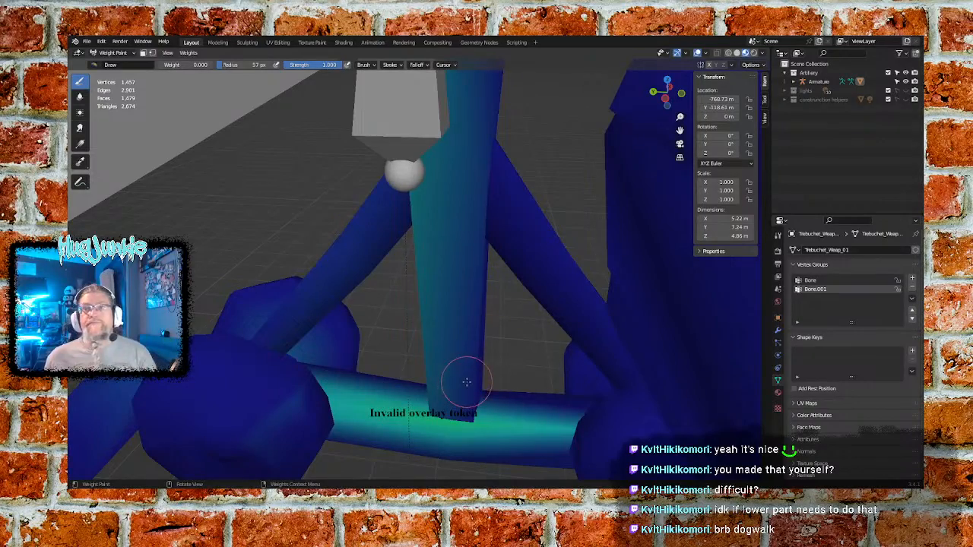
pyautogui.moveTo(470, 349); pyautogui.dragTo(509, 342, button='middle')
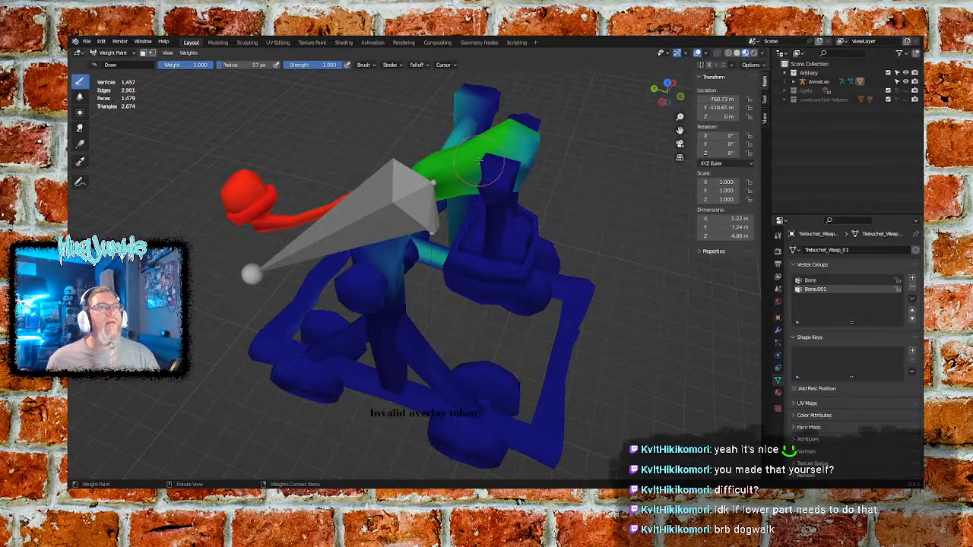
pyautogui.moveTo(461, 161)
pyautogui.mouseDown()
pyautogui.moveTo(496, 169)
pyautogui.moveTo(517, 140)
pyautogui.mouseUp()
pyautogui.moveTo(517, 152); pyautogui.dragTo(475, 199, button='middle')
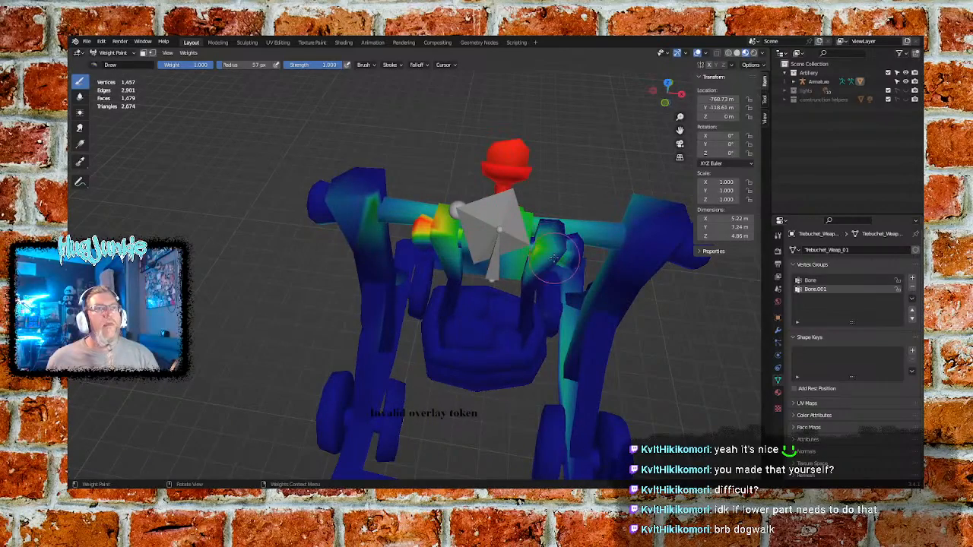
pyautogui.moveTo(541, 254); pyautogui.dragTo(538, 256, button='middle')
# Paint full weight over the side of the arm's thick end and the upper part of the counterweight hanger
pyautogui.moveTo(512, 226)
pyautogui.mouseDown(button='middle')
pyautogui.moveTo(528, 238)
pyautogui.moveTo(465, 280)
pyautogui.mouseUp(button='middle')
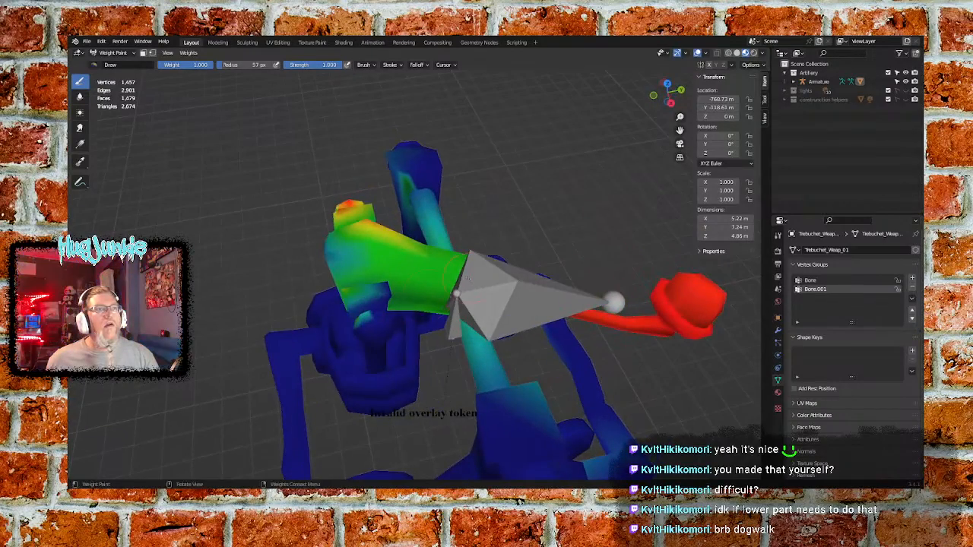
pyautogui.moveTo(365, 308)
pyautogui.mouseDown()
pyautogui.moveTo(368, 326)
pyautogui.moveTo(372, 315)
pyautogui.moveTo(357, 300)
pyautogui.moveTo(374, 342)
pyautogui.moveTo(344, 256)
pyautogui.moveTo(387, 277)
pyautogui.moveTo(455, 275)
pyautogui.moveTo(433, 281)
pyautogui.moveTo(336, 260)
pyautogui.mouseUp()
pyautogui.moveTo(363, 303); pyautogui.dragTo(371, 269, button='middle')
pyautogui.moveTo(376, 247)
pyautogui.mouseDown()
pyautogui.moveTo(379, 302)
pyautogui.moveTo(378, 231)
pyautogui.moveTo(380, 245)
pyautogui.mouseUp()
pyautogui.moveTo(379, 300); pyautogui.dragTo(435, 322, button='middle')
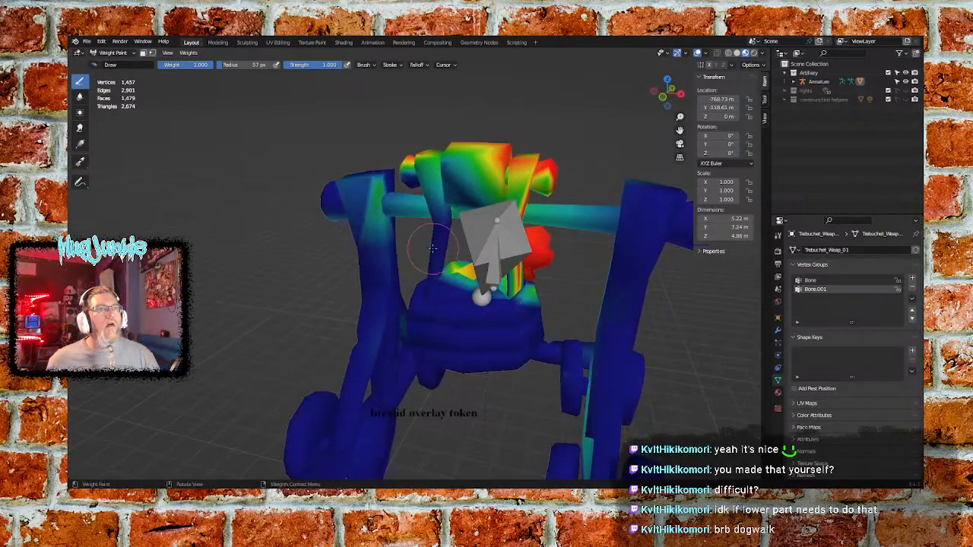
# Paint full weight over the arm's end face and down the two hangers holding the counterweight basket
pyautogui.moveTo(428, 196)
pyautogui.mouseDown()
pyautogui.moveTo(430, 220)
pyautogui.moveTo(478, 179)
pyautogui.mouseUp()
pyautogui.moveTo(454, 171)
pyautogui.mouseDown(button='middle')
pyautogui.moveTo(471, 174)
pyautogui.moveTo(458, 176)
pyautogui.moveTo(454, 161)
pyautogui.mouseUp(button='middle')
pyautogui.moveTo(449, 158)
pyautogui.mouseDown()
pyautogui.moveTo(488, 150)
pyautogui.moveTo(525, 164)
pyautogui.moveTo(543, 228)
pyautogui.moveTo(535, 270)
pyautogui.mouseUp()
pyautogui.moveTo(529, 288)
pyautogui.mouseDown(button='middle')
pyautogui.moveTo(472, 293)
pyautogui.moveTo(430, 277)
pyautogui.moveTo(541, 285)
pyautogui.moveTo(493, 249)
pyautogui.mouseUp(button='middle')
pyautogui.moveTo(492, 246)
pyautogui.mouseDown()
pyautogui.moveTo(487, 301)
pyautogui.moveTo(489, 285)
pyautogui.mouseUp()
pyautogui.moveTo(488, 285)
pyautogui.mouseDown(button='middle')
pyautogui.moveTo(471, 287)
pyautogui.moveTo(497, 305)
pyautogui.mouseUp(button='middle')
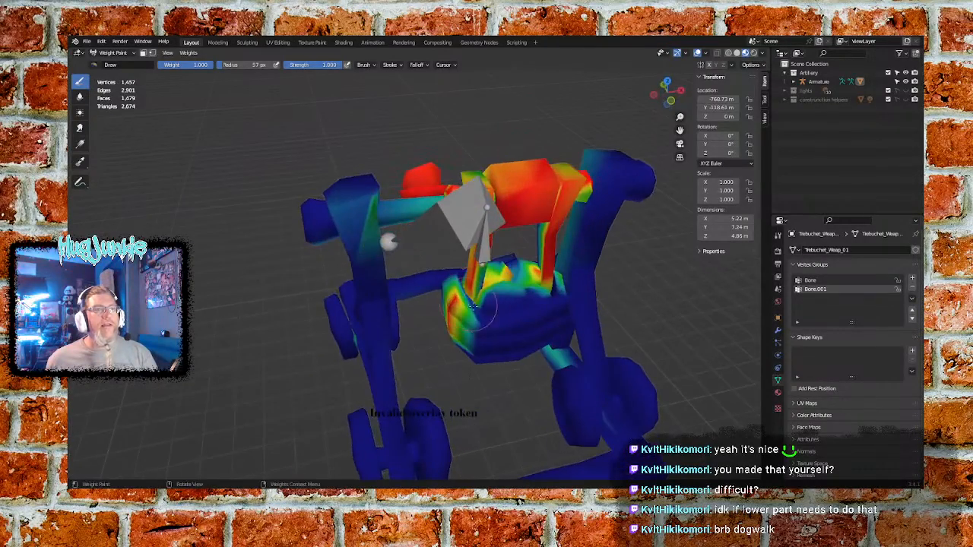
# Paint full weight over the front of the counterweight basket and the stones inside it
pyautogui.moveTo(497, 305)
pyautogui.mouseDown()
pyautogui.moveTo(476, 351)
pyautogui.moveTo(510, 347)
pyautogui.mouseUp()
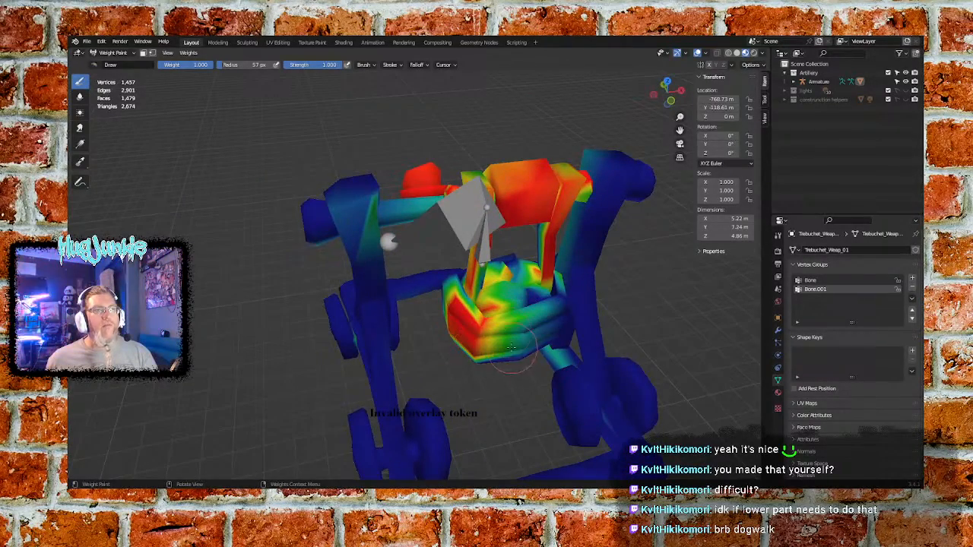
pyautogui.moveTo(512, 301); pyautogui.dragTo(499, 305, button='middle')
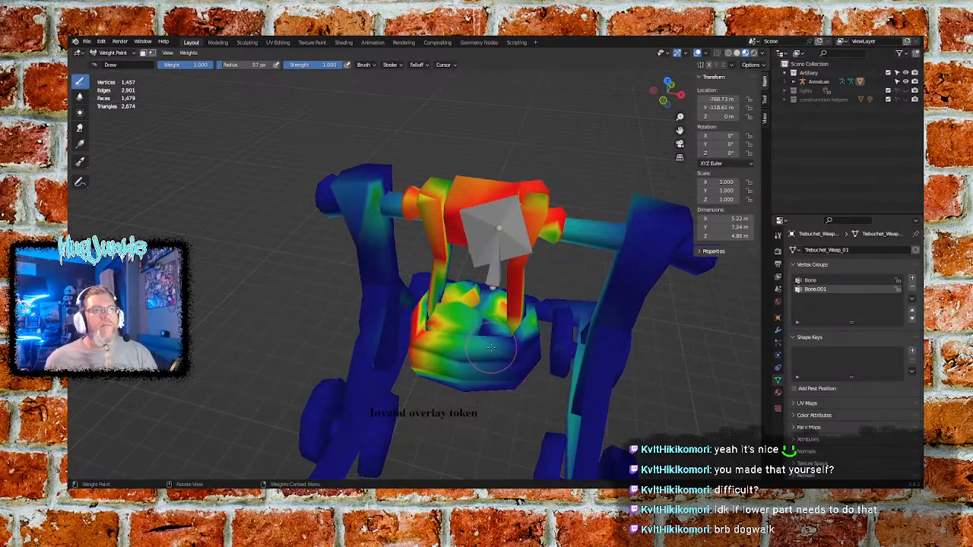
pyautogui.moveTo(491, 348)
pyautogui.mouseDown()
pyautogui.moveTo(502, 357)
pyautogui.moveTo(456, 365)
pyautogui.moveTo(464, 388)
pyautogui.moveTo(483, 303)
pyautogui.moveTo(441, 293)
pyautogui.moveTo(482, 331)
pyautogui.mouseUp()
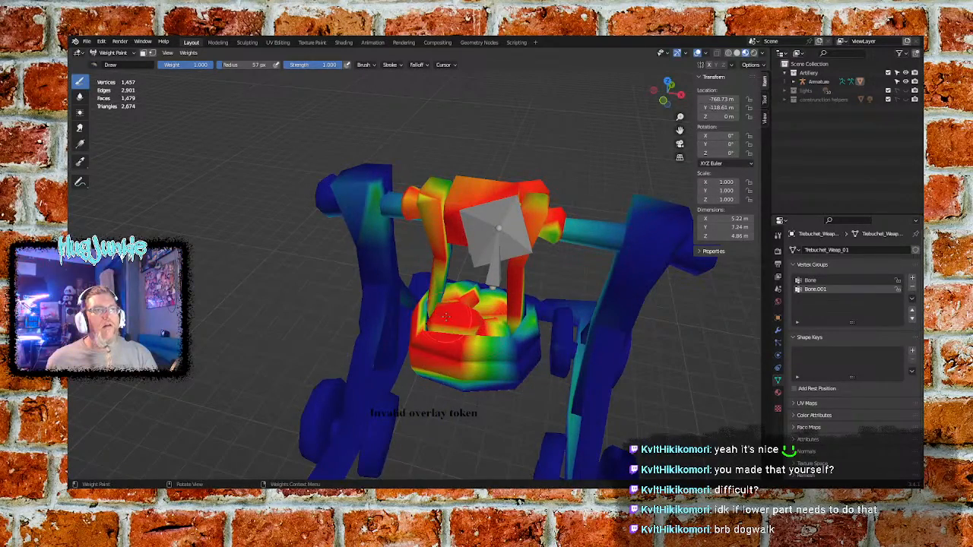
pyautogui.moveTo(427, 319); pyautogui.dragTo(367, 322, button='middle')
pyautogui.moveTo(368, 323)
pyautogui.mouseDown()
pyautogui.moveTo(357, 338)
pyautogui.moveTo(368, 311)
pyautogui.moveTo(380, 323)
pyautogui.moveTo(304, 385)
pyautogui.mouseUp()
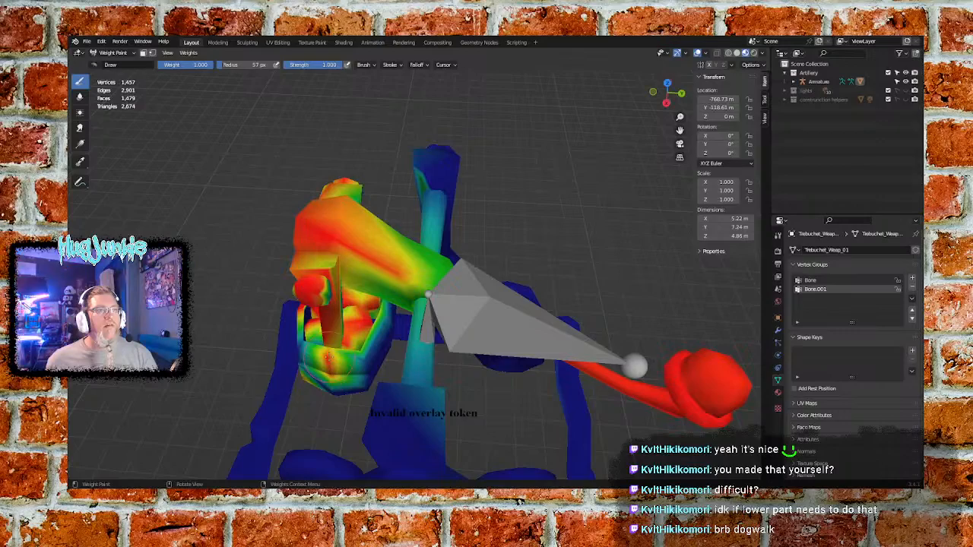
# Paint full weight around the counterweight basket's remaining sides and rim
pyautogui.moveTo(327, 372); pyautogui.dragTo(324, 304, button='middle')
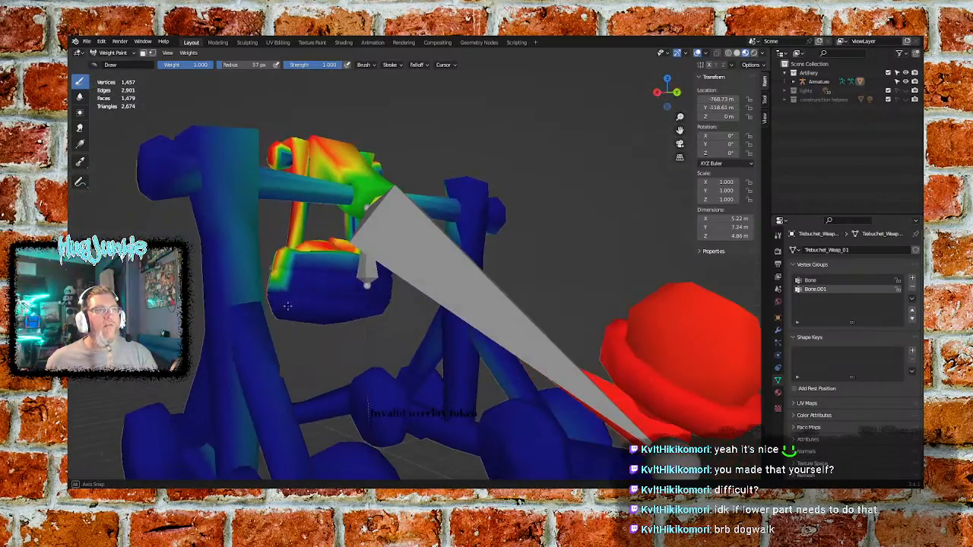
pyautogui.moveTo(317, 270); pyautogui.dragTo(344, 228, button='middle')
pyautogui.moveTo(383, 250)
pyautogui.mouseDown()
pyautogui.moveTo(392, 287)
pyautogui.moveTo(403, 255)
pyautogui.moveTo(384, 275)
pyautogui.mouseUp()
pyautogui.moveTo(383, 275)
pyautogui.mouseDown(button='middle')
pyautogui.moveTo(479, 250)
pyautogui.moveTo(392, 238)
pyautogui.mouseUp(button='middle')
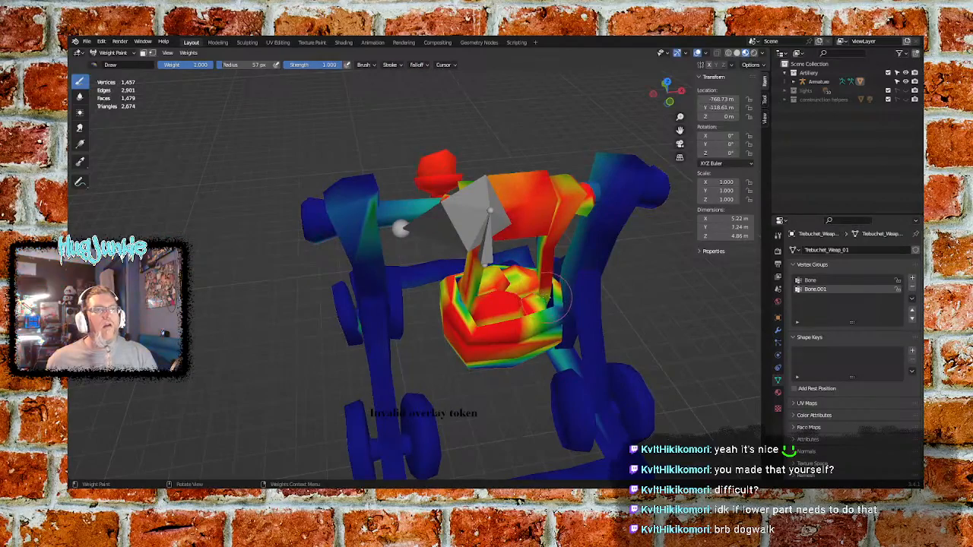
pyautogui.moveTo(541, 295)
pyautogui.mouseDown()
pyautogui.moveTo(548, 302)
pyautogui.moveTo(498, 354)
pyautogui.mouseUp()
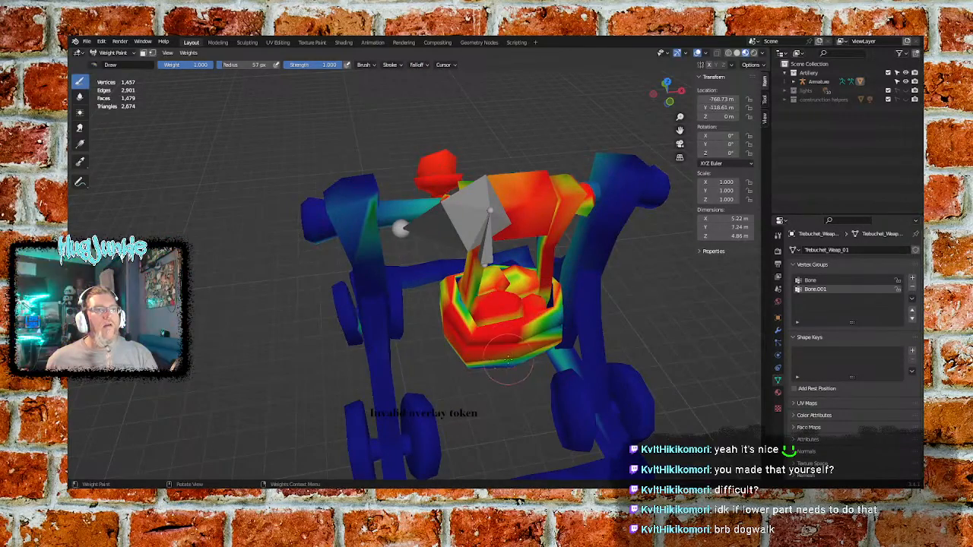
# Paint full weight over the underside of the counterweight basket and the underside of the throwing arm
pyautogui.moveTo(507, 369); pyautogui.dragTo(498, 281, button='middle')
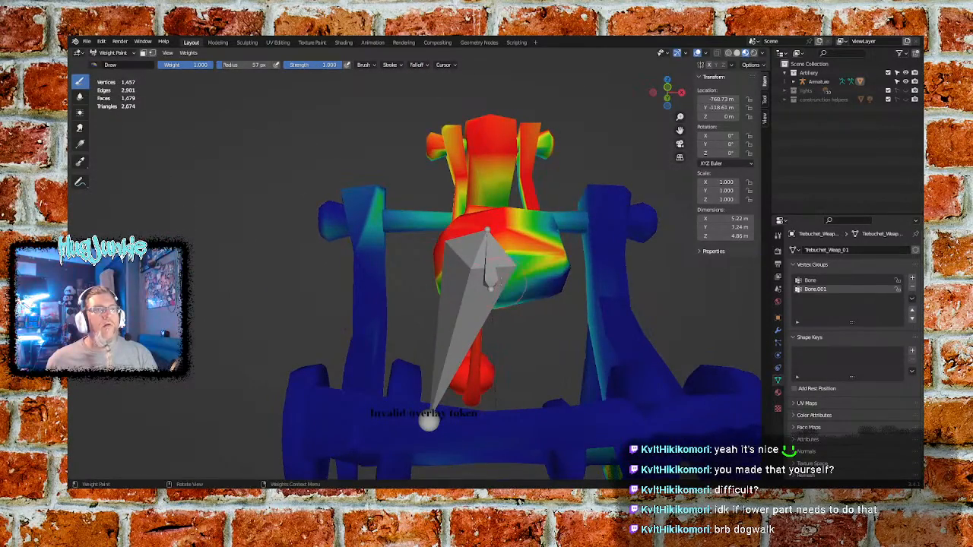
pyautogui.moveTo(501, 285); pyautogui.dragTo(538, 285)
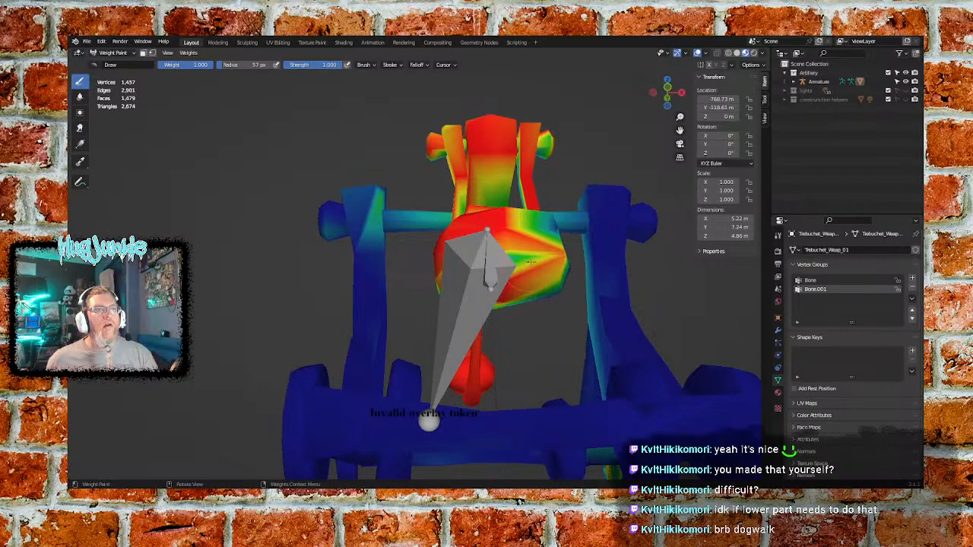
pyautogui.click(530, 261)
pyautogui.moveTo(532, 241)
pyautogui.mouseDown(button='middle')
pyautogui.moveTo(577, 251)
pyautogui.moveTo(518, 224)
pyautogui.mouseUp(button='middle')
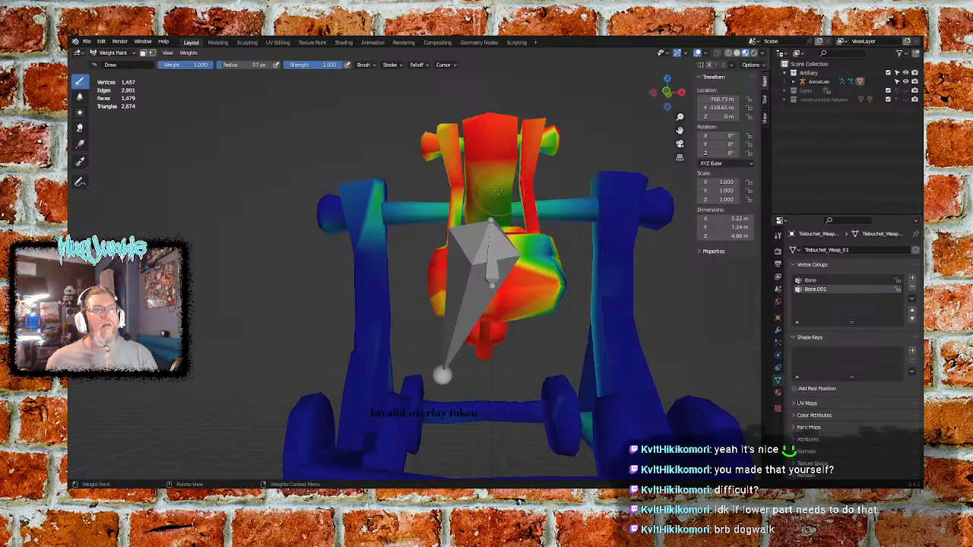
pyautogui.click(482, 215)
# Set the brush weight to 0 and clear the stray weight from the lower frame and the upright's top
pyautogui.moveTo(464, 205); pyautogui.dragTo(383, 269, button='middle')
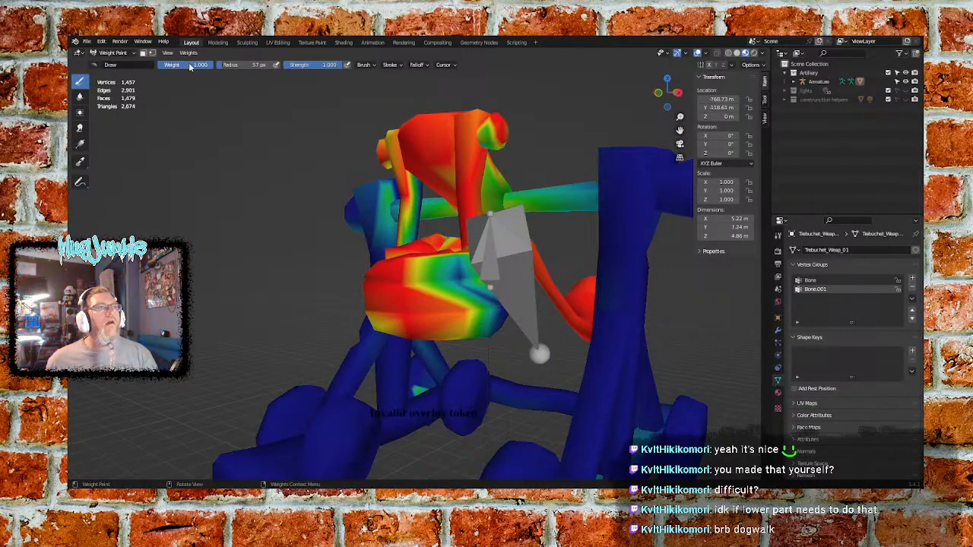
pyautogui.moveTo(190, 66); pyautogui.dragTo(159, 66)
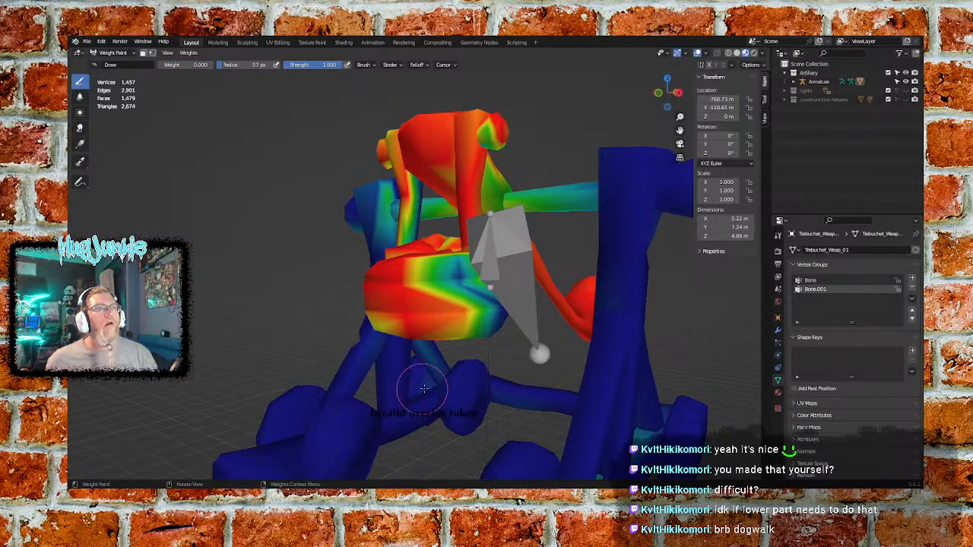
pyautogui.moveTo(517, 399)
pyautogui.mouseDown(button='middle')
pyautogui.moveTo(482, 390)
pyautogui.moveTo(463, 372)
pyautogui.mouseUp(button='middle')
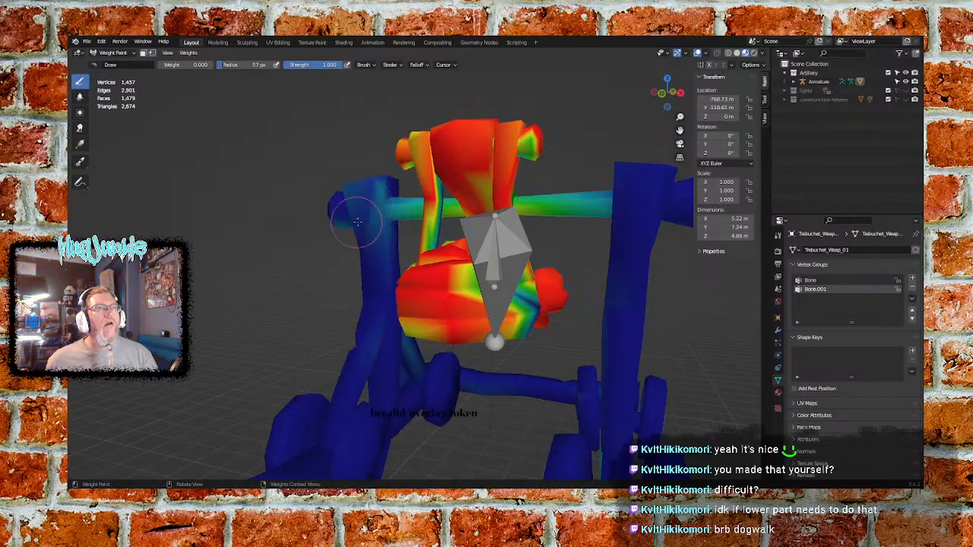
pyautogui.moveTo(357, 222)
pyautogui.mouseDown()
pyautogui.moveTo(362, 198)
pyautogui.moveTo(342, 211)
pyautogui.mouseUp()
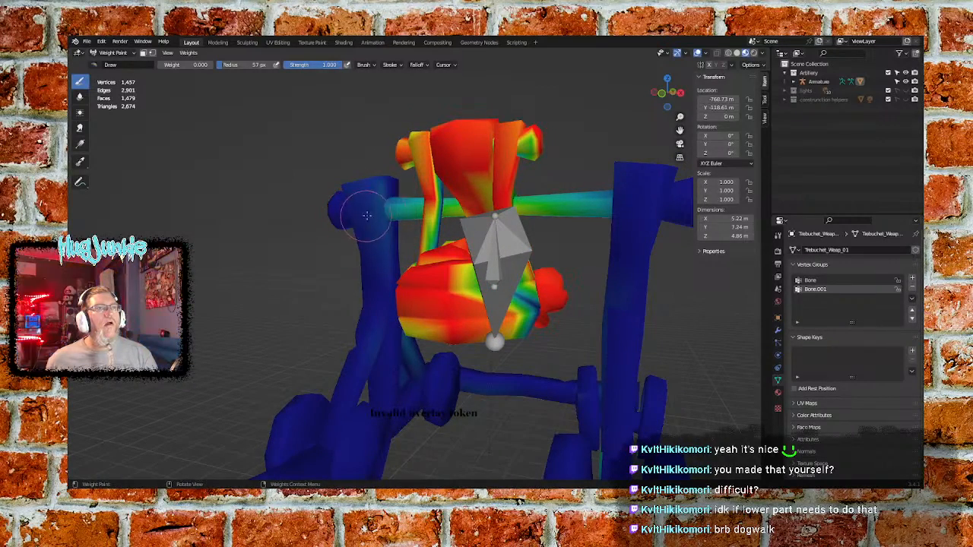
# Set the brush weight to 1 and paint the basket's arm-facing side, the upper arm and its pivot end
pyautogui.moveTo(630, 200)
pyautogui.mouseDown(button='middle')
pyautogui.moveTo(496, 270)
pyautogui.moveTo(320, 167)
pyautogui.mouseUp(button='middle')
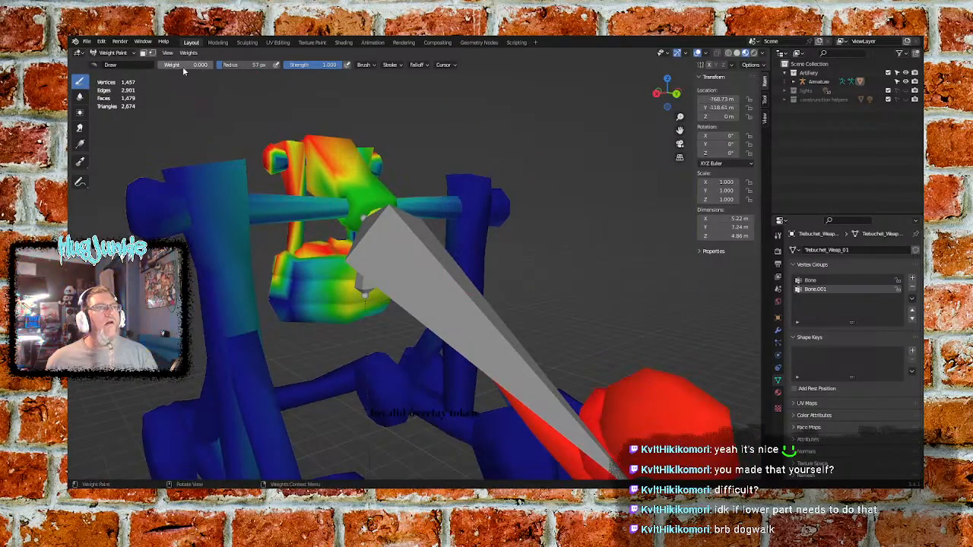
pyautogui.moveTo(183, 67); pyautogui.dragTo(221, 67)
pyautogui.moveTo(259, 260)
pyautogui.mouseDown()
pyautogui.moveTo(298, 319)
pyautogui.moveTo(295, 273)
pyautogui.moveTo(314, 312)
pyautogui.moveTo(307, 275)
pyautogui.moveTo(277, 284)
pyautogui.moveTo(286, 310)
pyautogui.moveTo(332, 307)
pyautogui.mouseUp()
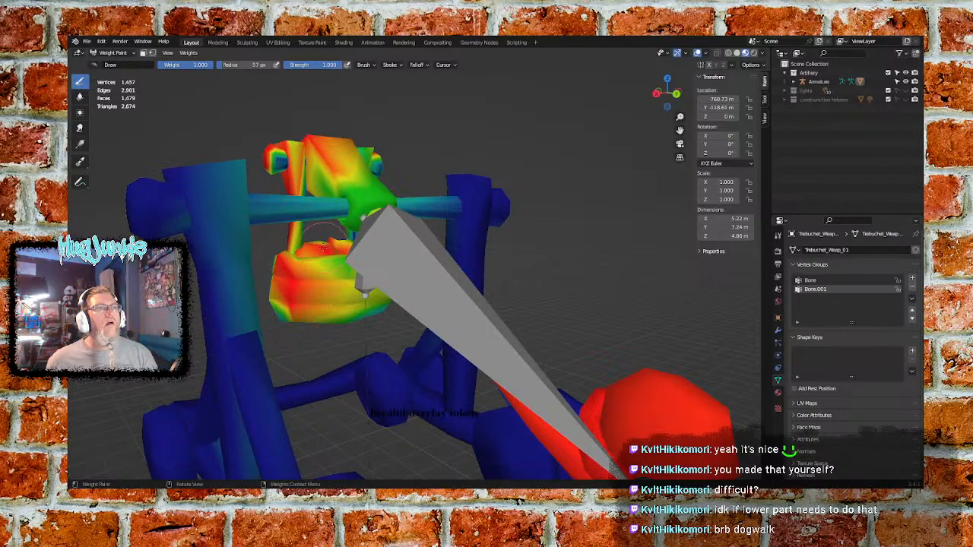
pyautogui.moveTo(354, 181)
pyautogui.mouseDown()
pyautogui.moveTo(374, 204)
pyautogui.moveTo(331, 148)
pyautogui.moveTo(362, 185)
pyautogui.moveTo(283, 166)
pyautogui.moveTo(295, 166)
pyautogui.mouseUp()
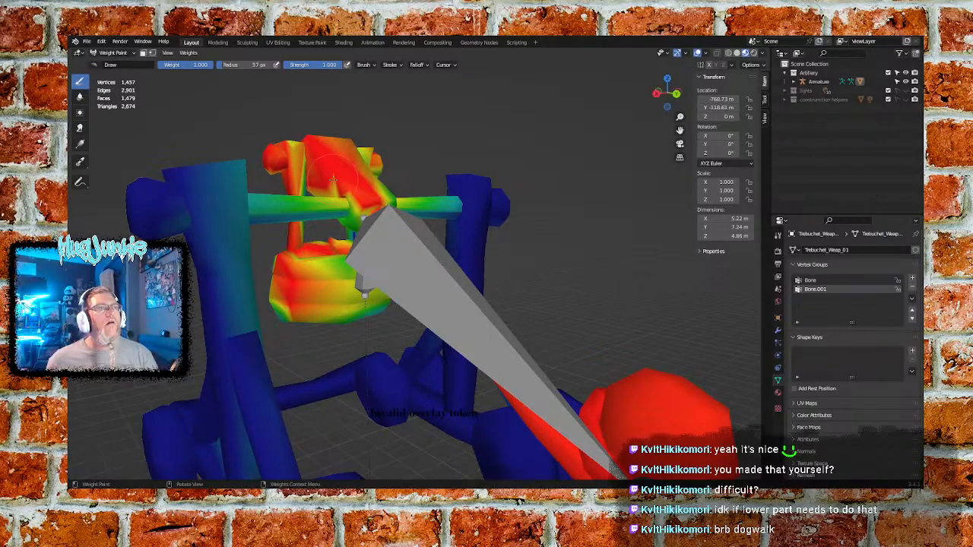
# Set the brush weight to 0 and paint over the top and inner face of the still teal-weighted upright
pyautogui.moveTo(334, 171)
pyautogui.mouseDown(button='middle')
pyautogui.moveTo(394, 213)
pyautogui.moveTo(320, 269)
pyautogui.mouseUp(button='middle')
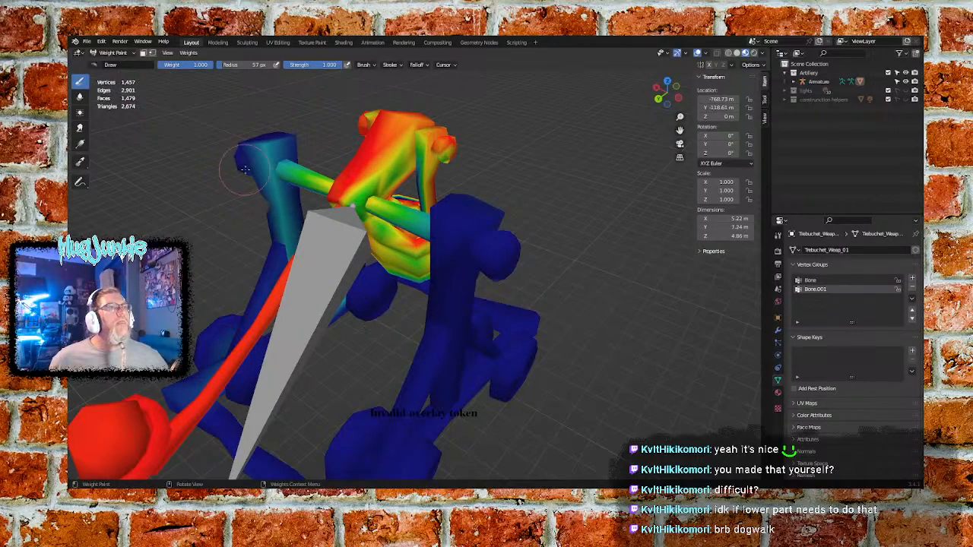
pyautogui.moveTo(199, 64); pyautogui.dragTo(162, 65)
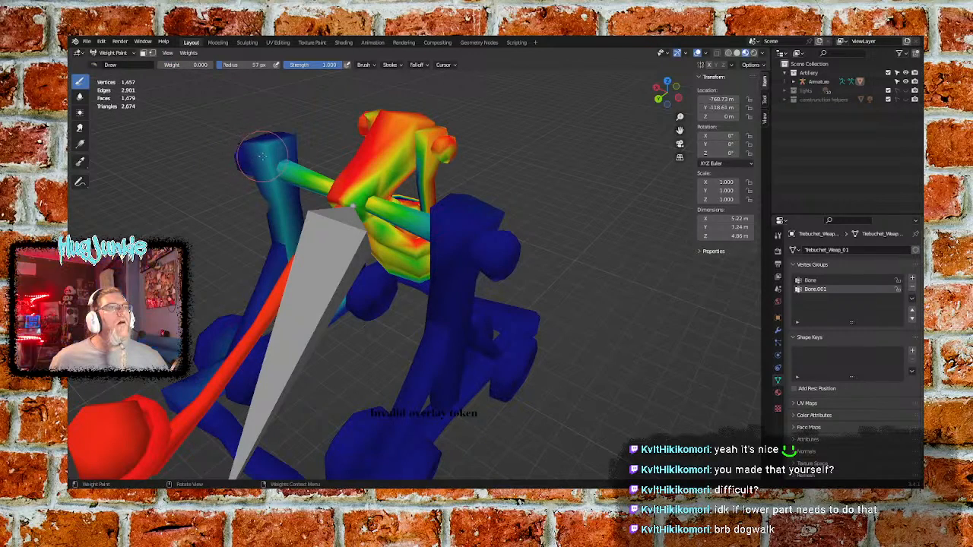
pyautogui.moveTo(259, 157); pyautogui.dragTo(261, 171)
pyautogui.moveTo(273, 209)
pyautogui.mouseDown()
pyautogui.moveTo(272, 236)
pyautogui.moveTo(275, 180)
pyautogui.mouseUp()
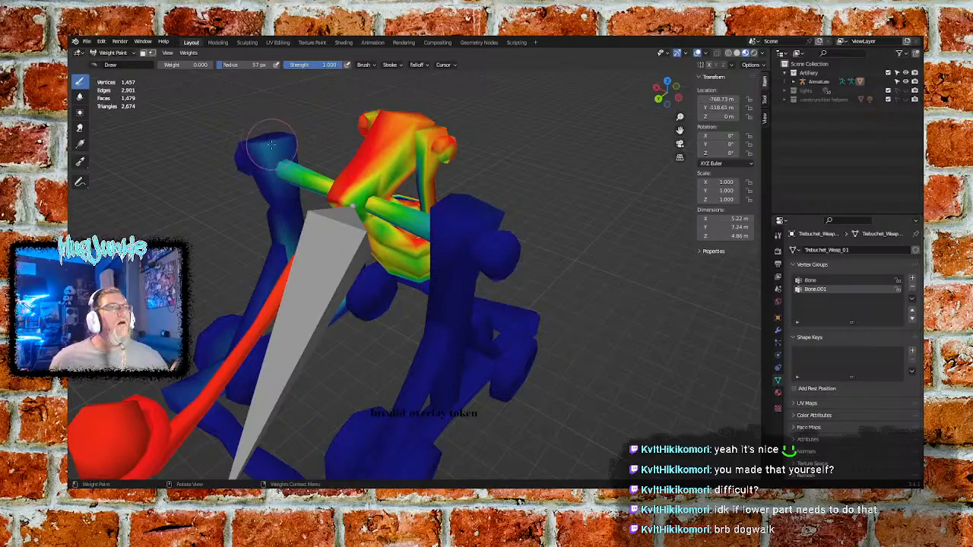
# Paint zero weight down the inner side of the teal-weighted upright, its diagonal braces and the adjoining lower beam
pyautogui.moveTo(276, 156); pyautogui.dragTo(315, 215, button='middle')
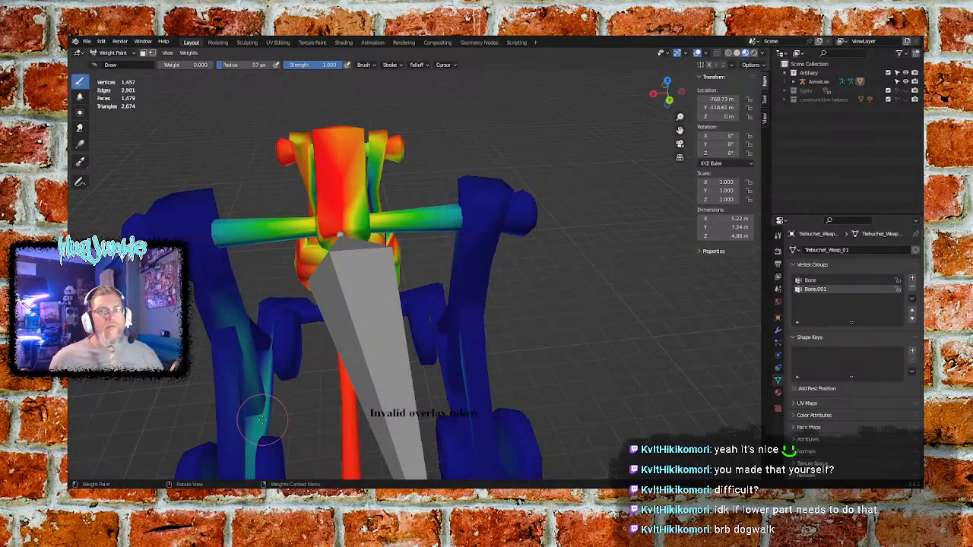
pyautogui.moveTo(262, 420); pyautogui.dragTo(295, 397, button='middle')
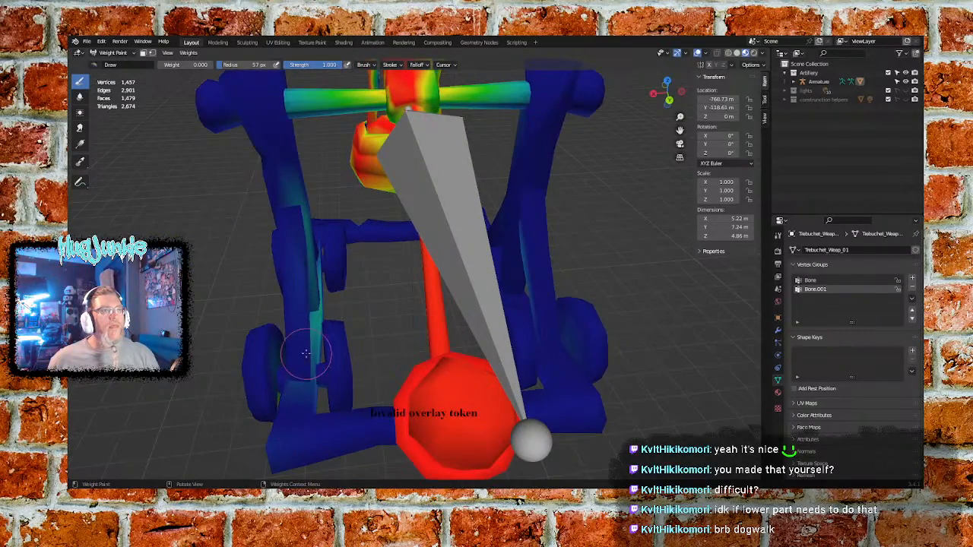
pyautogui.moveTo(333, 327); pyautogui.dragTo(328, 292, button='middle')
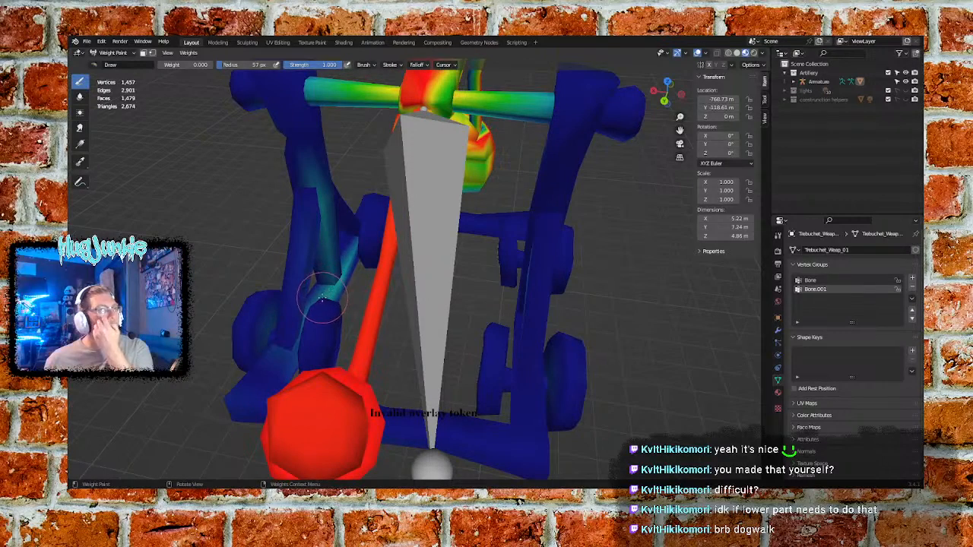
pyautogui.moveTo(316, 228)
pyautogui.mouseDown()
pyautogui.moveTo(313, 186)
pyautogui.moveTo(333, 286)
pyautogui.mouseUp()
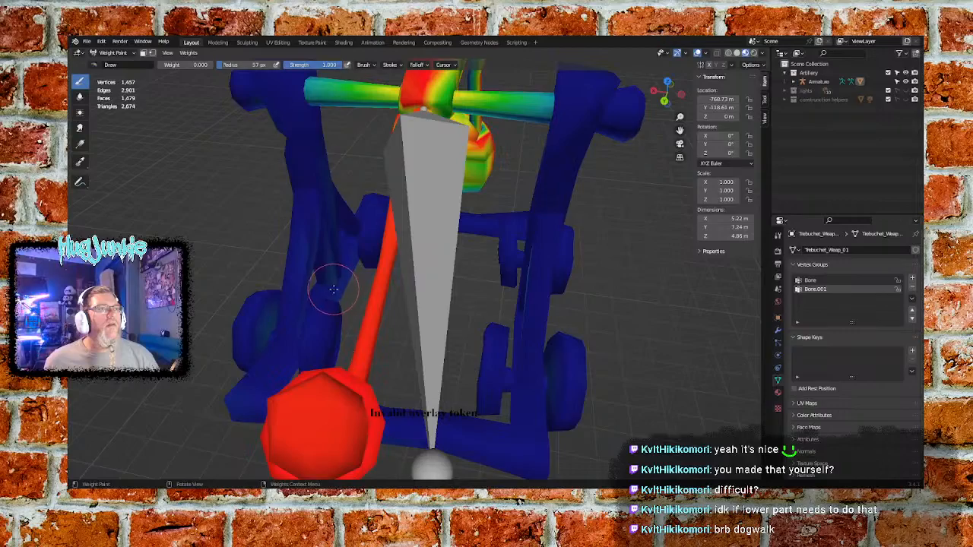
pyautogui.moveTo(333, 287); pyautogui.dragTo(335, 300, button='middle')
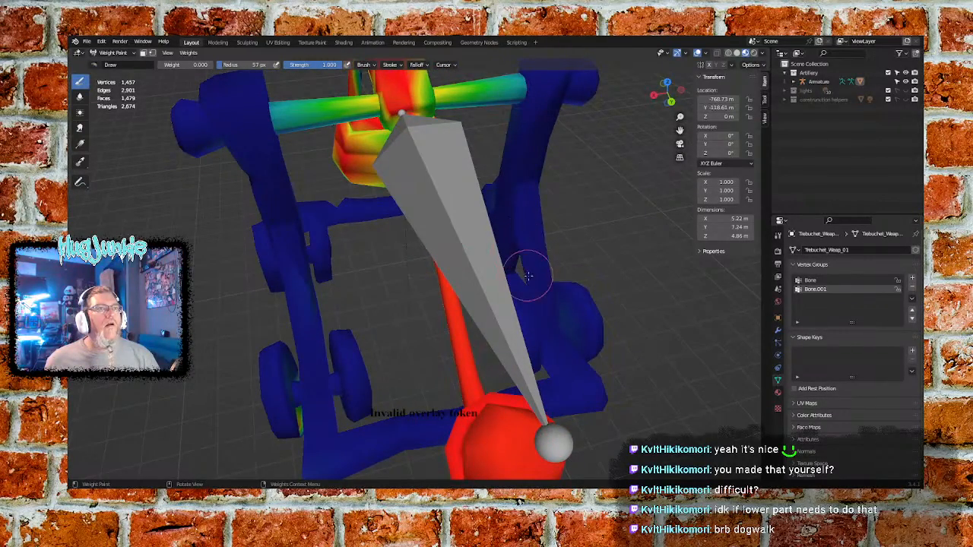
pyautogui.moveTo(523, 274)
pyautogui.mouseDown(button='middle')
pyautogui.moveTo(534, 261)
pyautogui.moveTo(458, 232)
pyautogui.moveTo(430, 353)
pyautogui.mouseUp(button='middle')
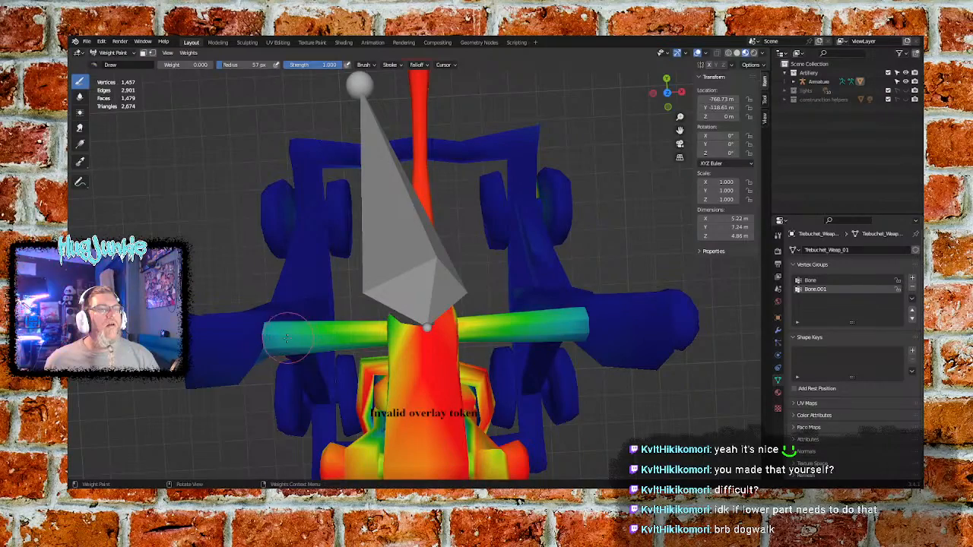
pyautogui.moveTo(291, 348); pyautogui.dragTo(296, 325, button='middle')
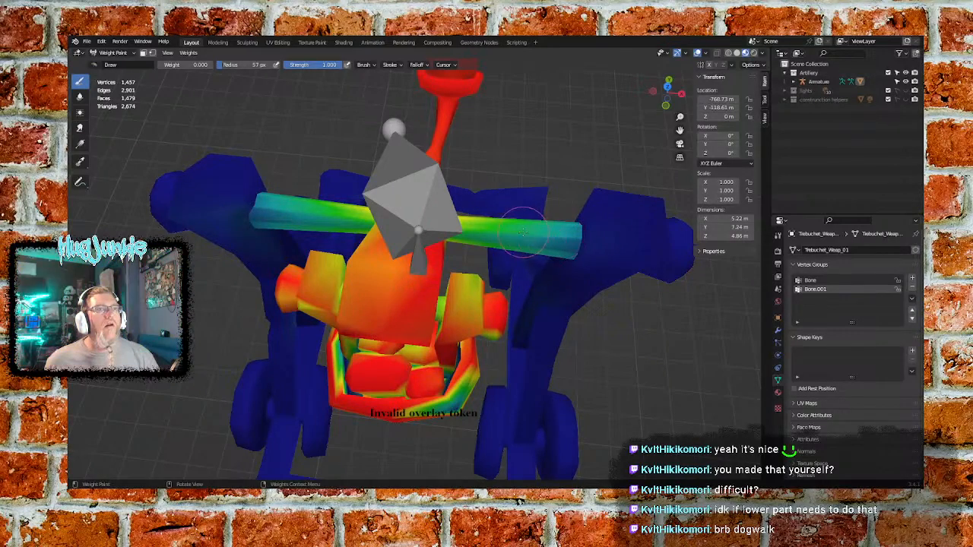
# Leave weight painting on the trebuchet mesh and open the armature in Edit Mode
pyautogui.moveTo(522, 231); pyautogui.dragTo(494, 221, button='middle')
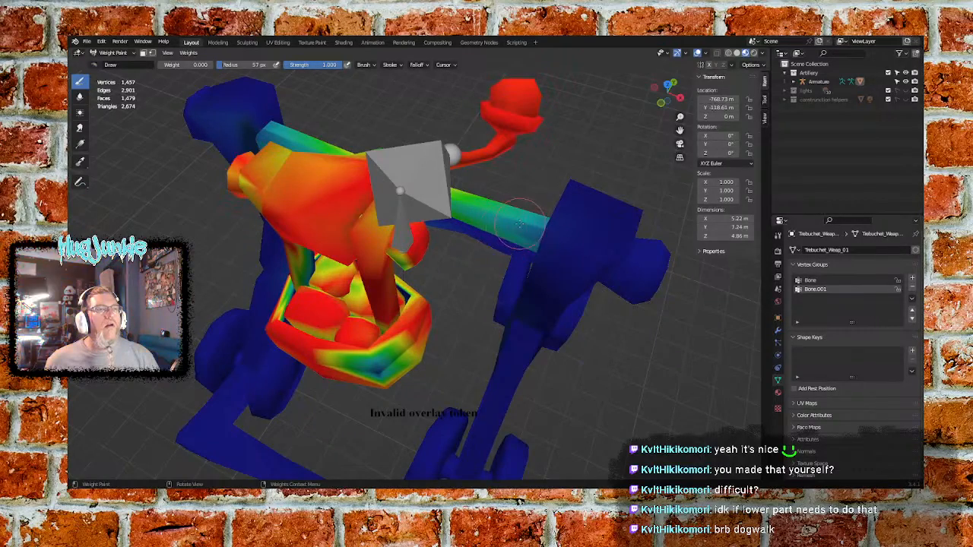
pyautogui.moveTo(501, 226)
pyautogui.mouseDown(button='middle')
pyautogui.moveTo(431, 225)
pyautogui.moveTo(442, 219)
pyautogui.mouseUp(button='middle')
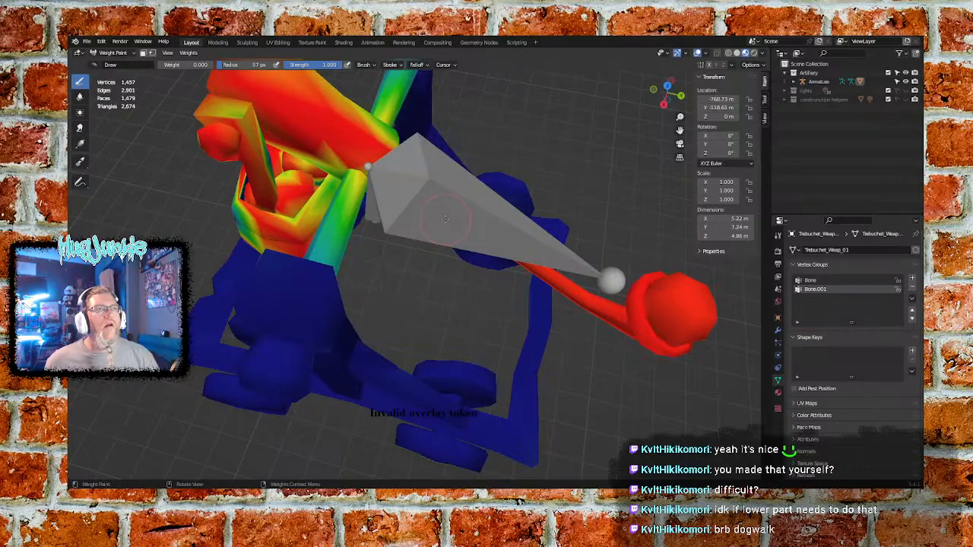
pyautogui.click(131, 55)
pyautogui.click(122, 64)
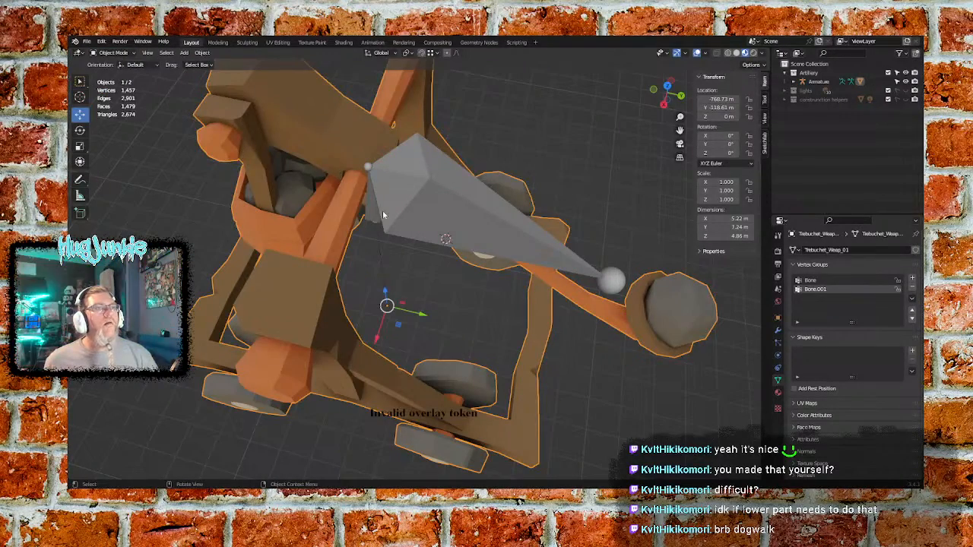
pyautogui.click(416, 191)
pyautogui.moveTo(511, 214); pyautogui.dragTo(475, 282, button='middle')
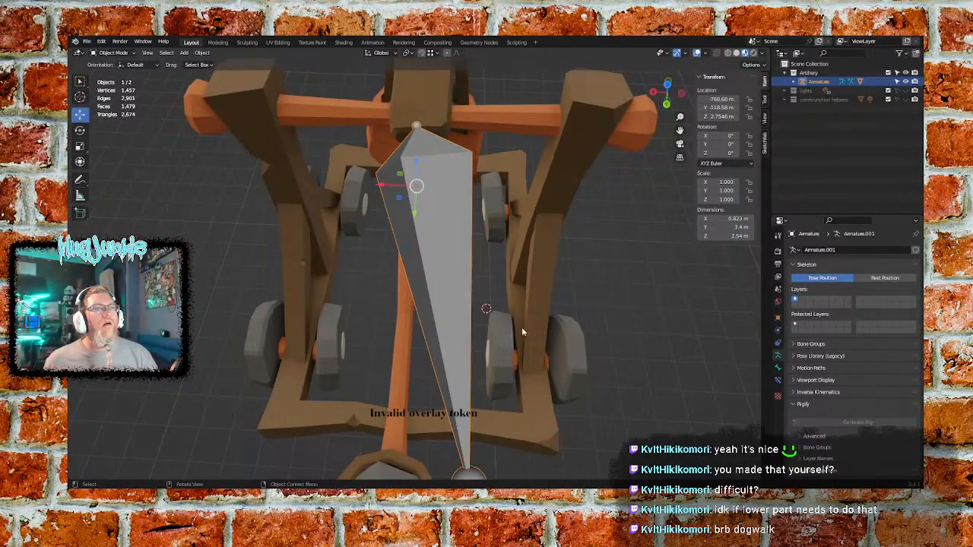
pyautogui.keyDown('shift'); pyautogui.moveTo(510, 376); pyautogui.dragTo(512, 300, button='middle'); pyautogui.keyUp('shift')
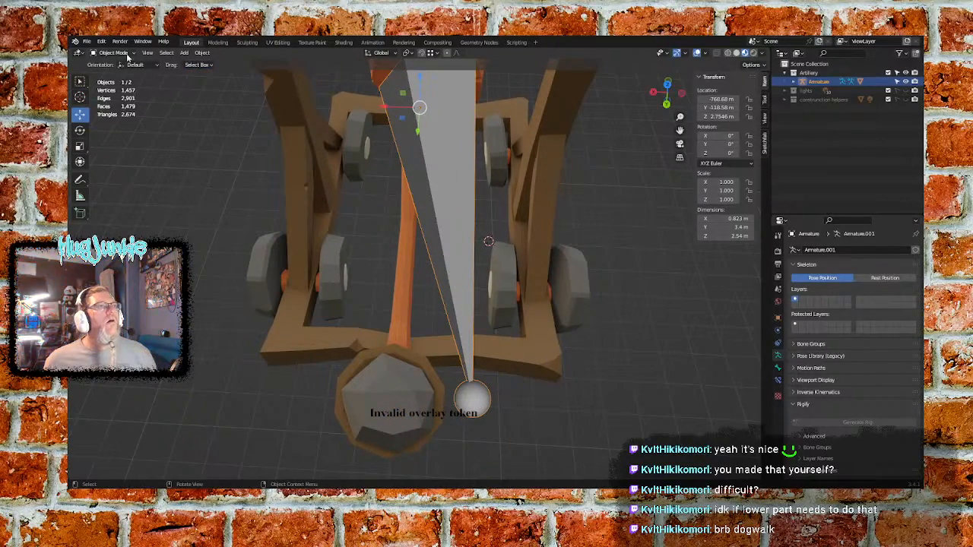
pyautogui.click(127, 53)
pyautogui.click(114, 76)
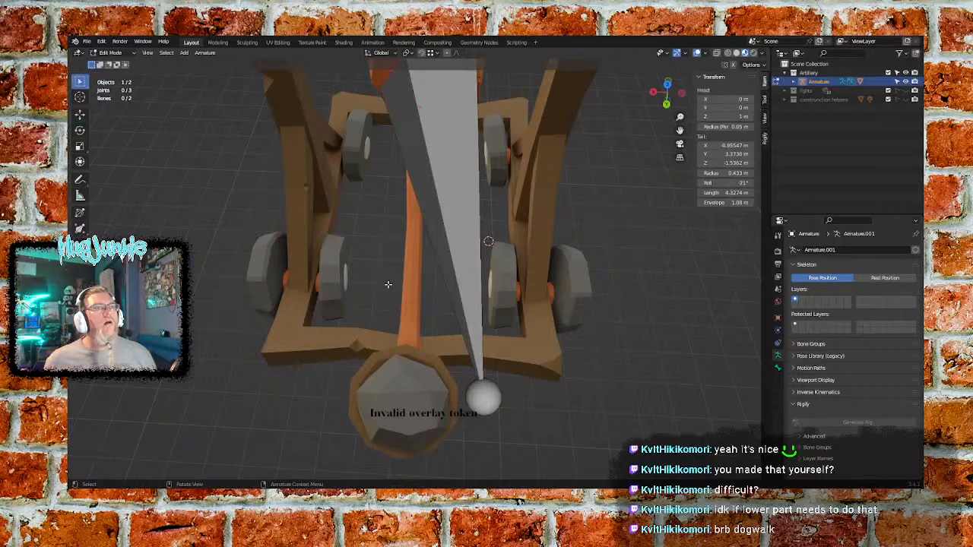
# Move the arm bone's tip joint about 0.95 m along X, 0.52 m up and 0.25 m along Y onto the throwing arm's end
pyautogui.click(465, 311)
pyautogui.click(483, 396)
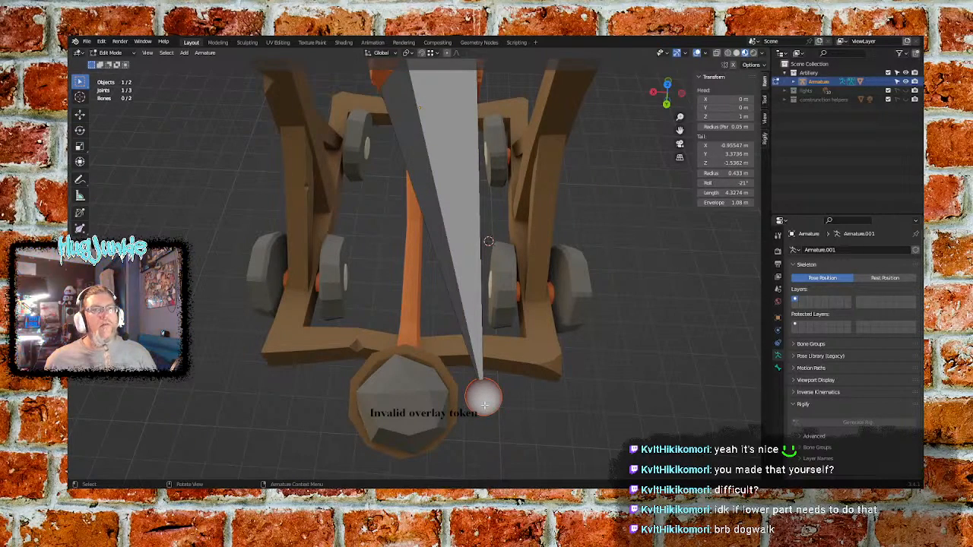
pyautogui.keyDown('shift'); pyautogui.click(484, 405); pyautogui.keyUp('shift')
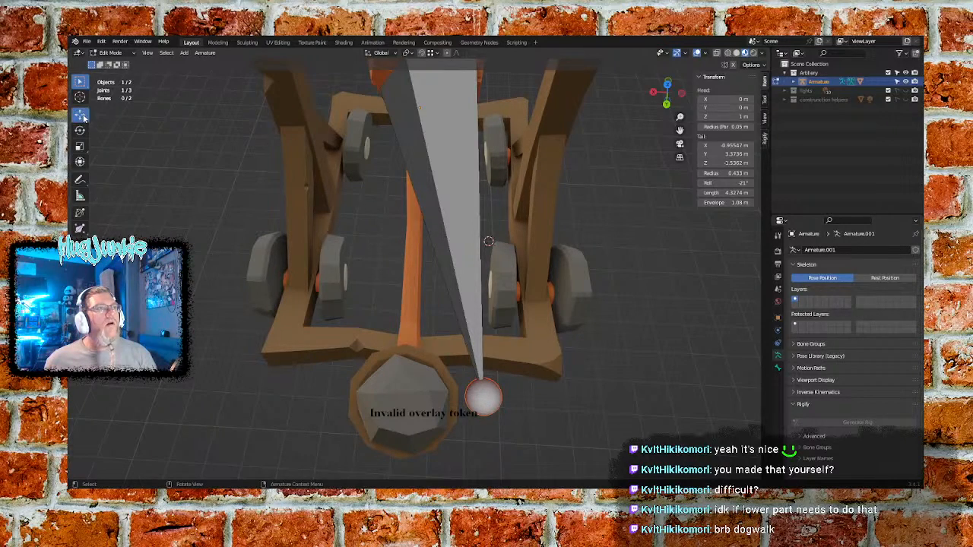
pyautogui.click(81, 114)
pyautogui.moveTo(448, 395); pyautogui.dragTo(367, 381)
pyautogui.moveTo(366, 381); pyautogui.dragTo(334, 323, button='middle')
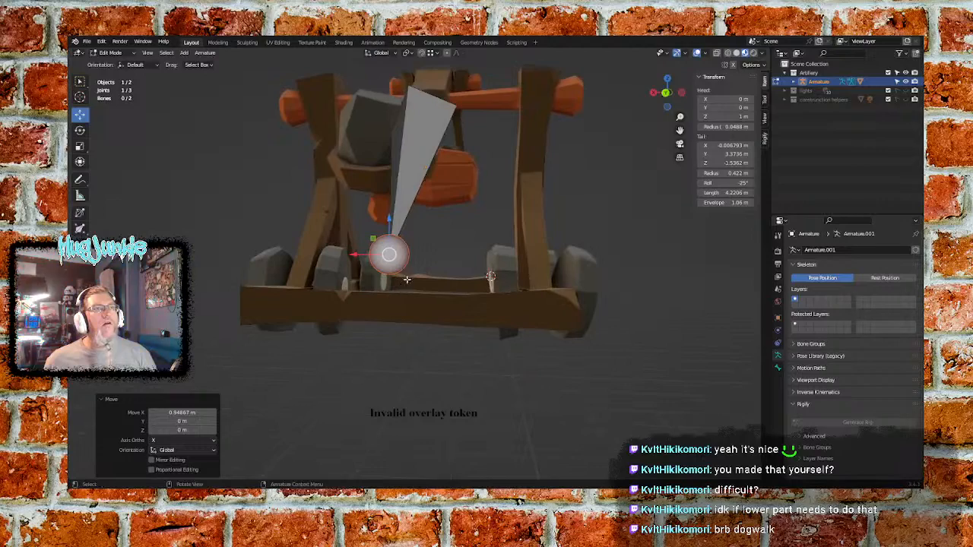
pyautogui.moveTo(388, 218); pyautogui.dragTo(367, 165)
pyautogui.moveTo(367, 166); pyautogui.dragTo(391, 235, button='middle')
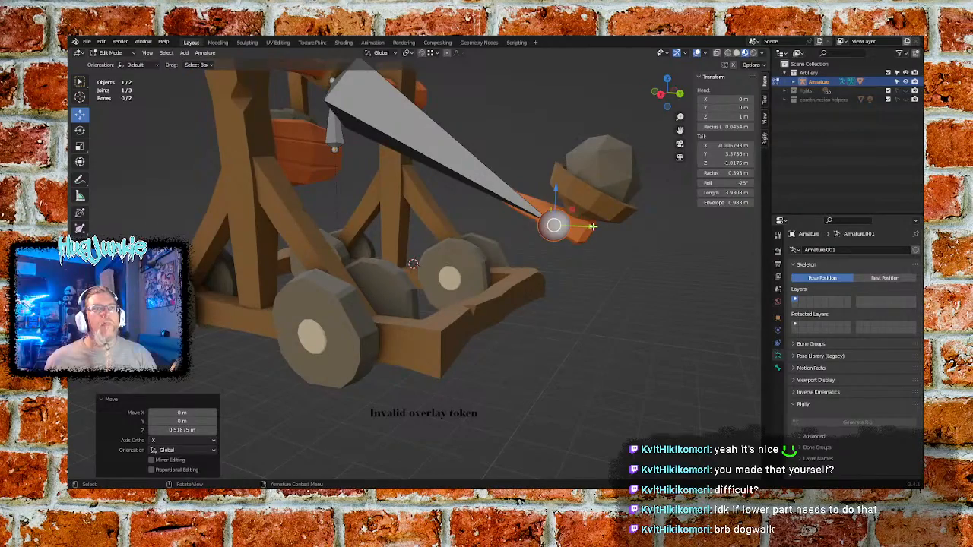
pyautogui.moveTo(592, 226); pyautogui.dragTo(612, 226)
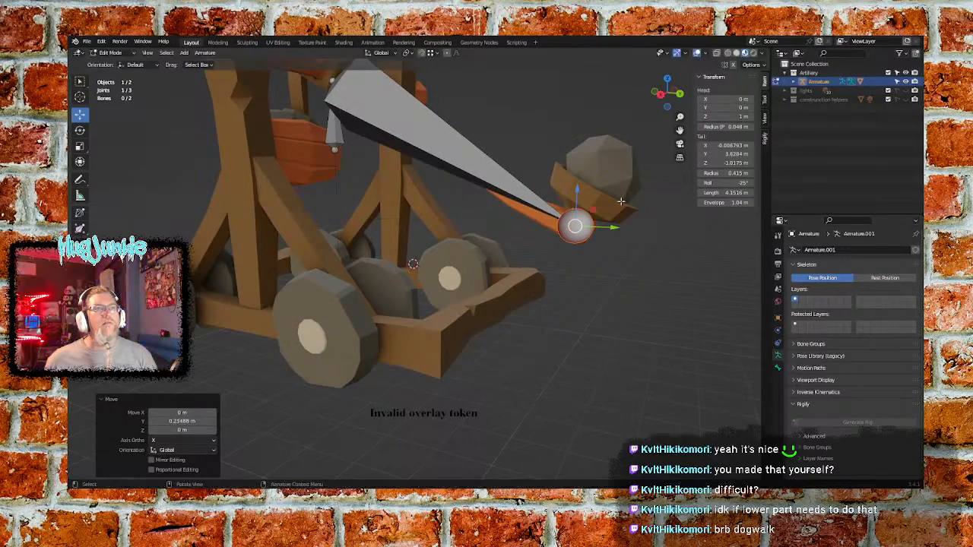
pyautogui.moveTo(592, 196); pyautogui.dragTo(635, 311, button='middle')
pyautogui.moveTo(453, 261); pyautogui.dragTo(500, 203, button='middle')
# In side view, move the joint shared by both bones about 0.118 m up and -0.013 m along Y to centre it on the axle
pyautogui.click(669, 99)
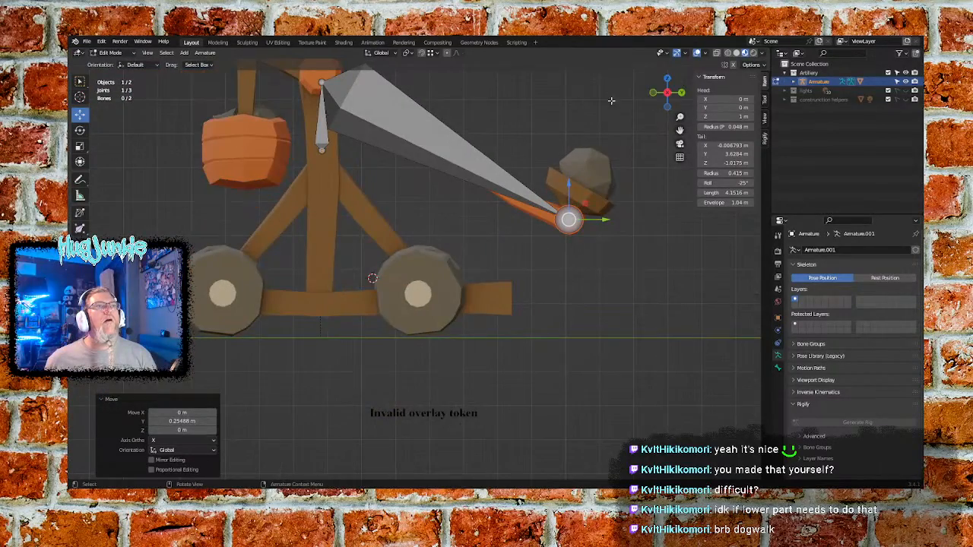
pyautogui.keyDown('shift'); pyautogui.moveTo(418, 200); pyautogui.dragTo(517, 322, button='middle'); pyautogui.keyUp('shift')
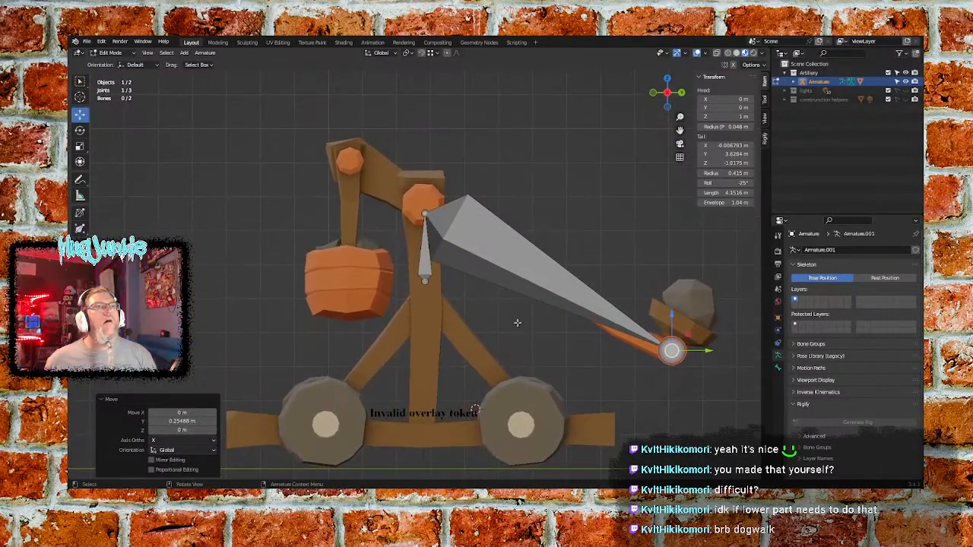
pyautogui.click(424, 212)
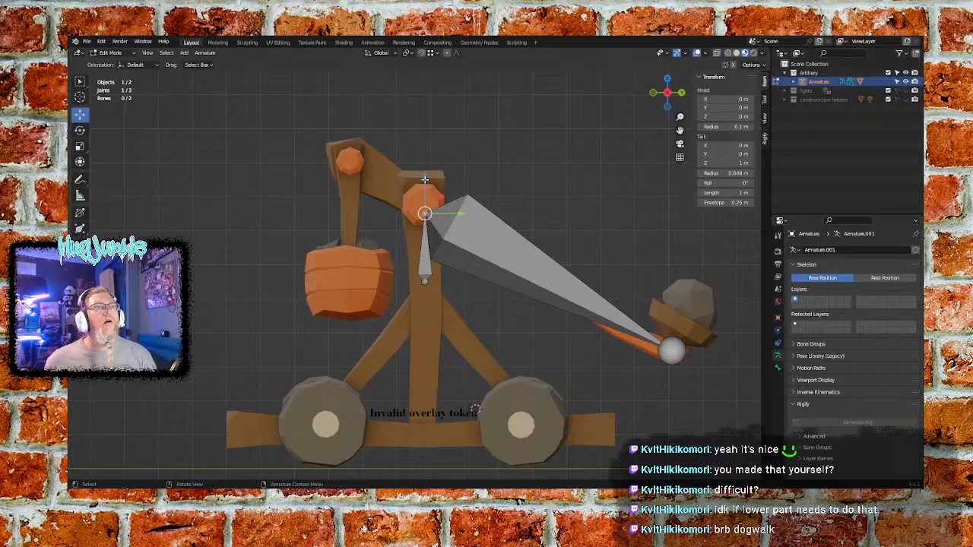
pyautogui.press('g')
pyautogui.press('z')
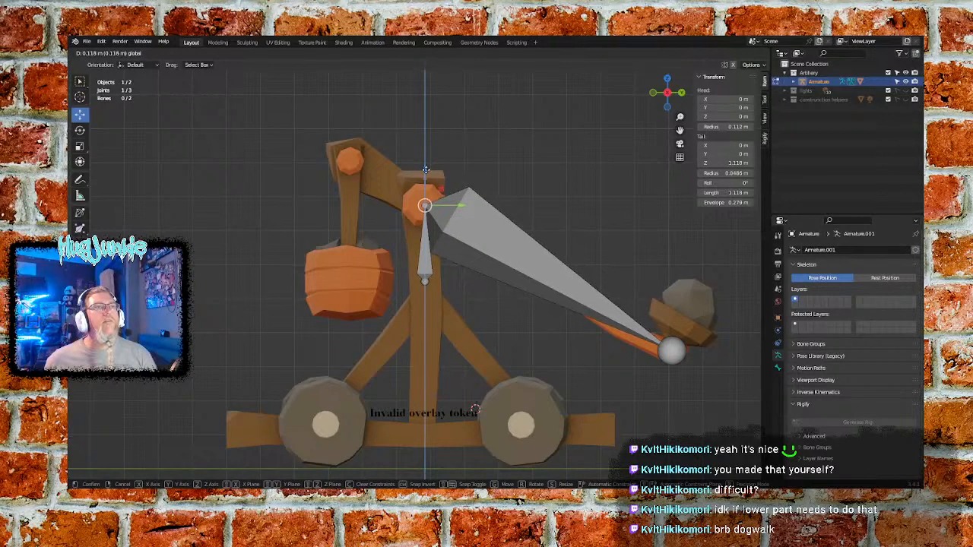
pyautogui.click(426, 169)
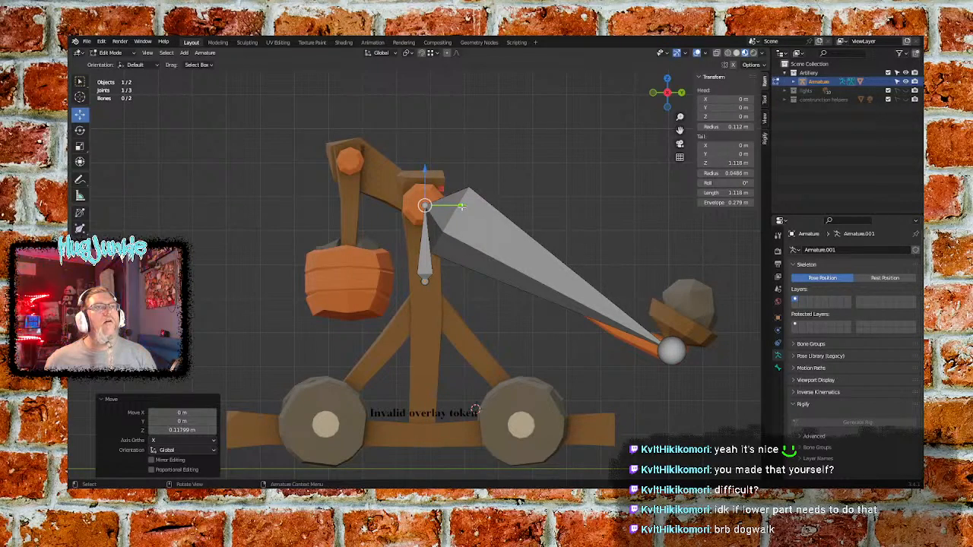
pyautogui.press('g')
pyautogui.press('y')
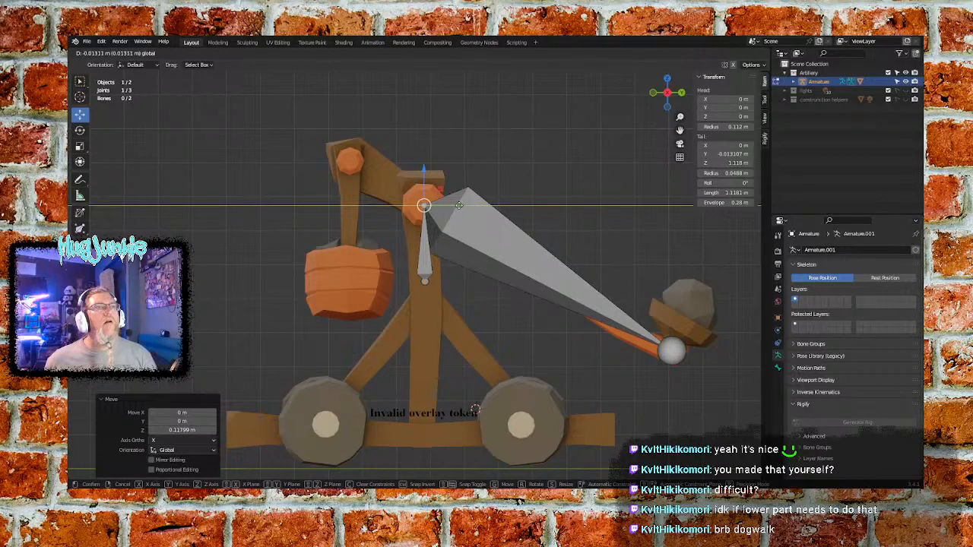
pyautogui.click(459, 206)
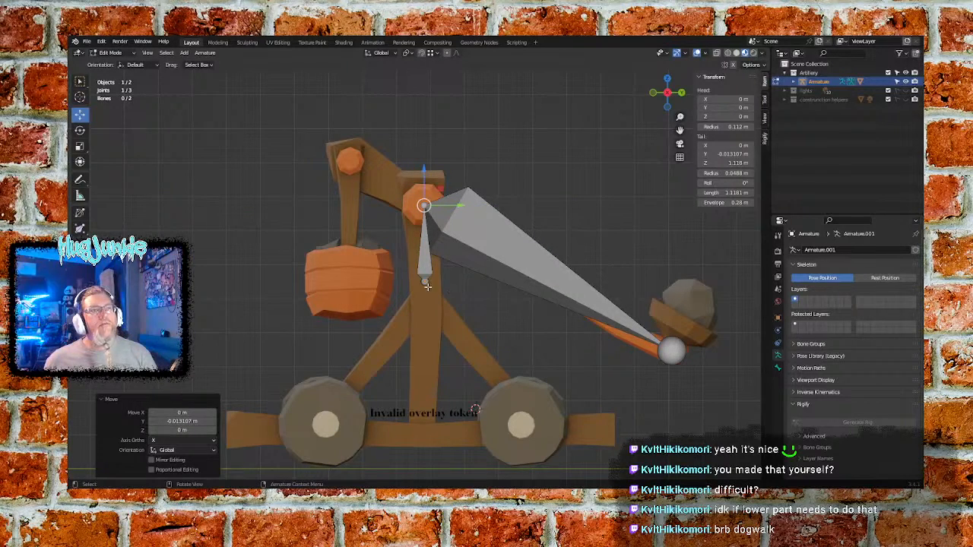
# Lower the base bone's root joint about 2.24 m along Z into the frame's bottom beam
pyautogui.click(425, 281)
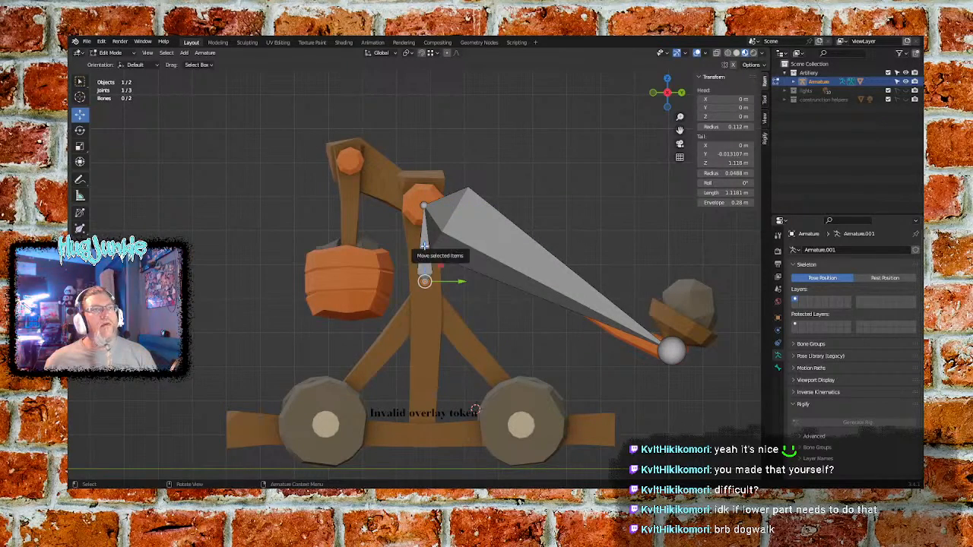
pyautogui.press('g')
pyautogui.press('z')
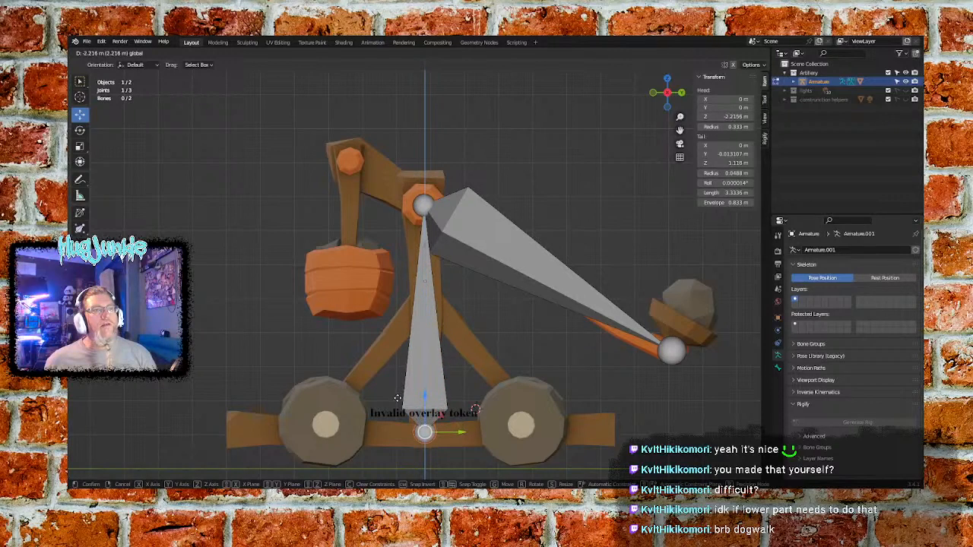
pyautogui.click(396, 400)
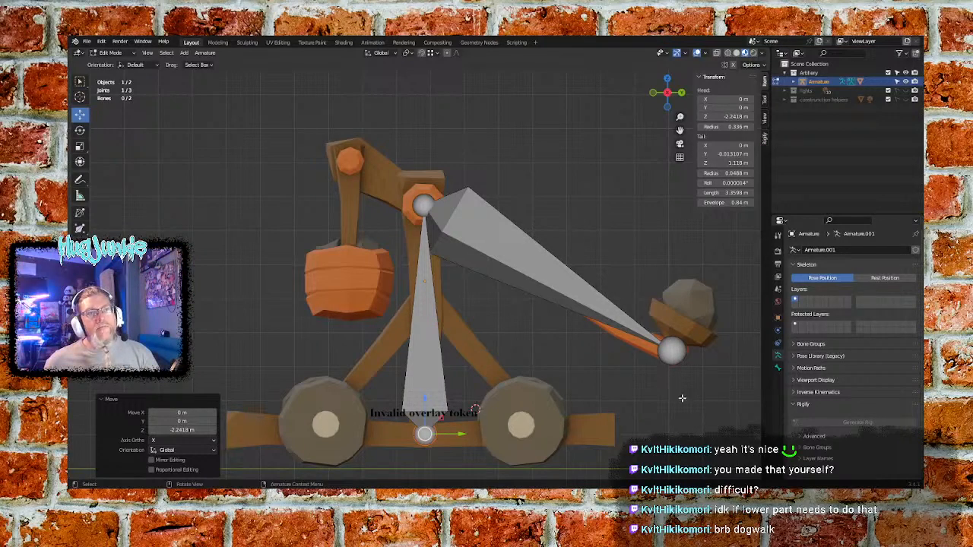
# Set the roll of the throwing-arm bone to 0°
pyautogui.click(652, 92)
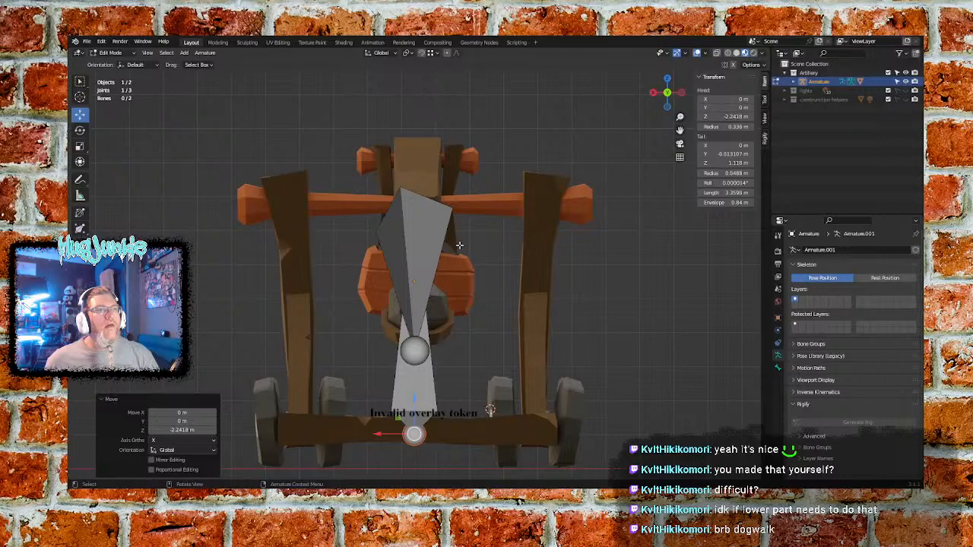
pyautogui.click(410, 240)
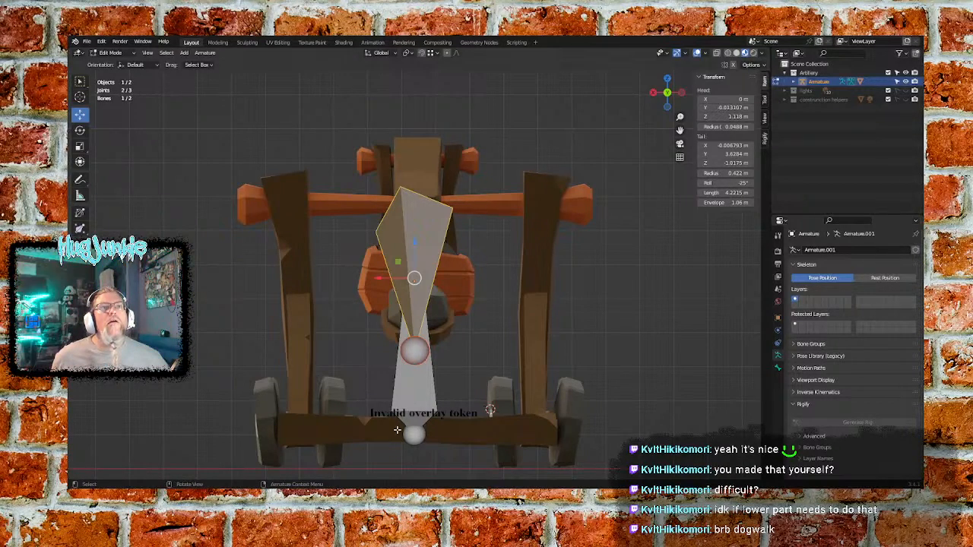
pyautogui.click(777, 368)
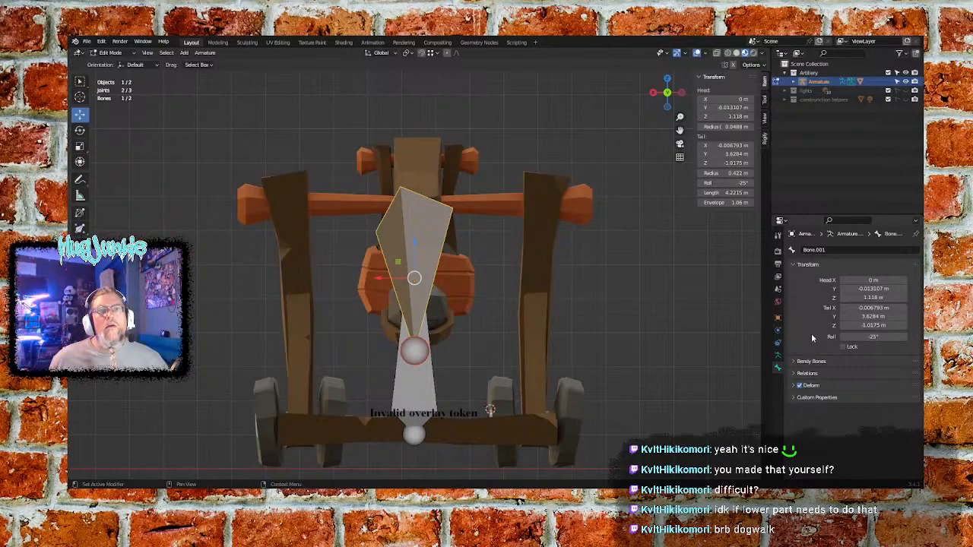
pyautogui.moveTo(880, 336)
pyautogui.mouseDown()
pyautogui.moveTo(898, 337)
pyautogui.moveTo(882, 336)
pyautogui.mouseUp()
pyautogui.click(882, 336)
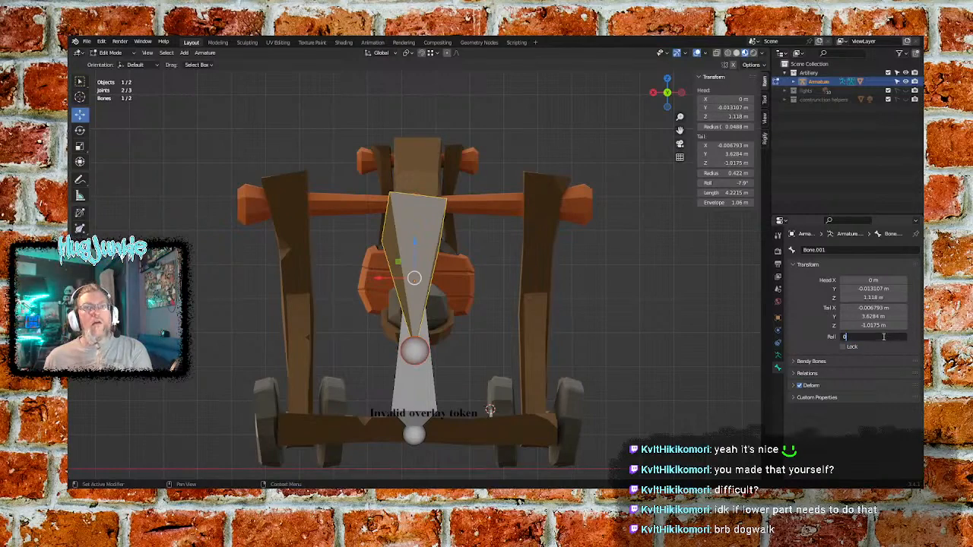
pyautogui.write('0')
pyautogui.press('Return')
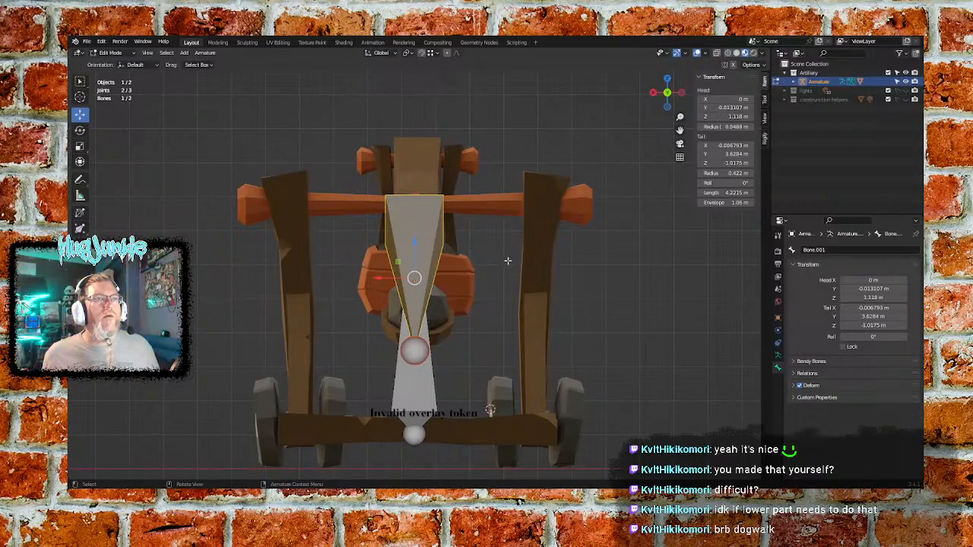
# Return to Object Mode, select the trebuchet mesh together with the armature, and enter Pose Mode
pyautogui.moveTo(507, 261); pyautogui.dragTo(553, 304, button='middle')
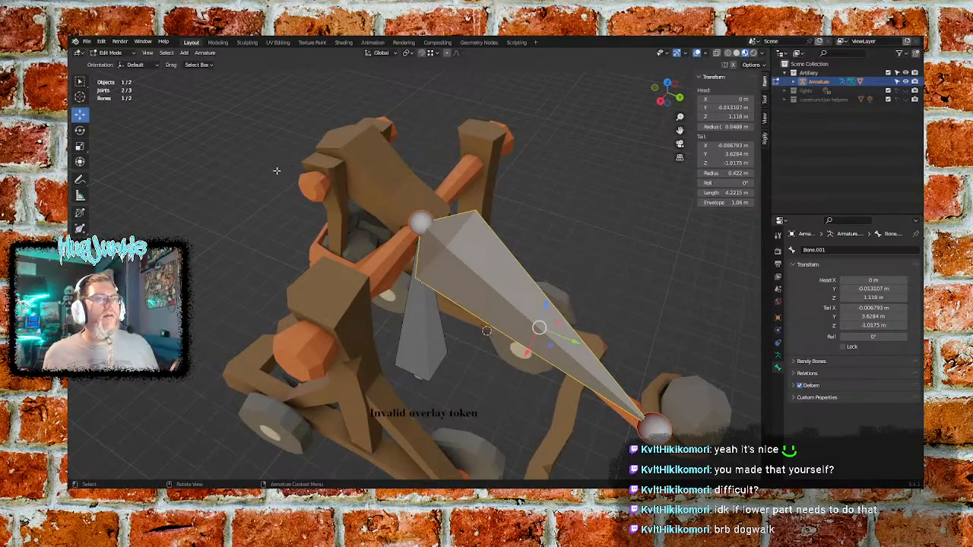
pyautogui.moveTo(299, 197); pyautogui.dragTo(352, 229, button='middle')
pyautogui.scroll(-2, 352, 230)
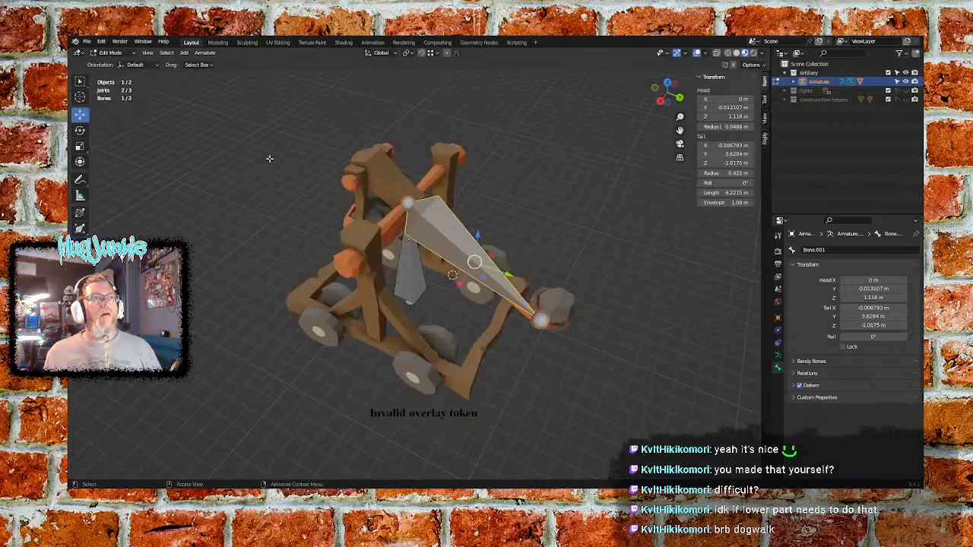
pyautogui.click(115, 52)
pyautogui.click(117, 64)
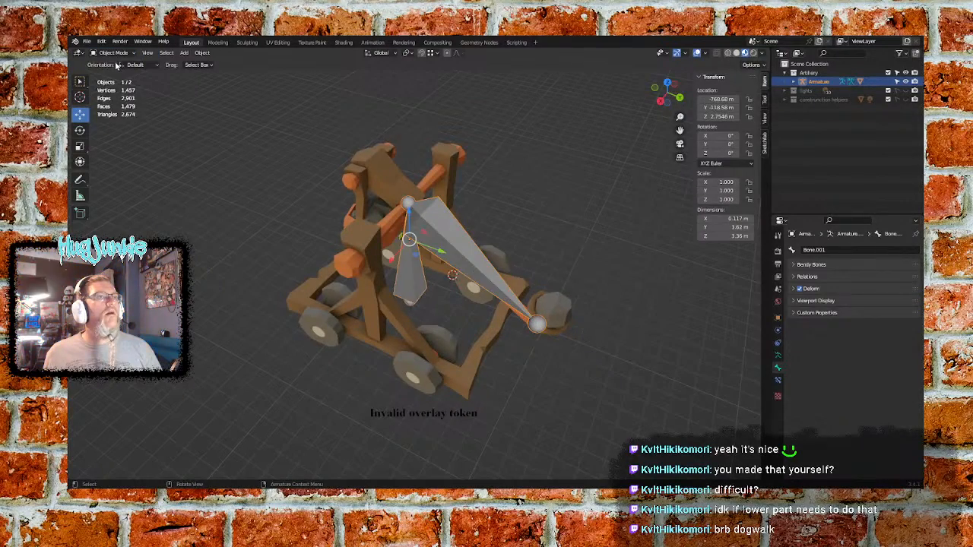
pyautogui.click(371, 290)
pyautogui.keyDown('shift'); pyautogui.click(447, 241); pyautogui.keyUp('shift')
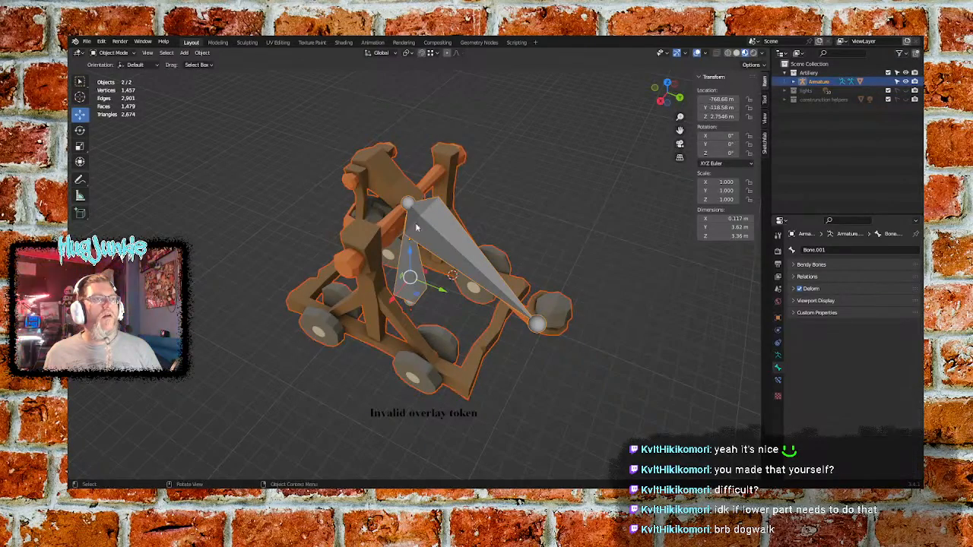
pyautogui.click(133, 53)
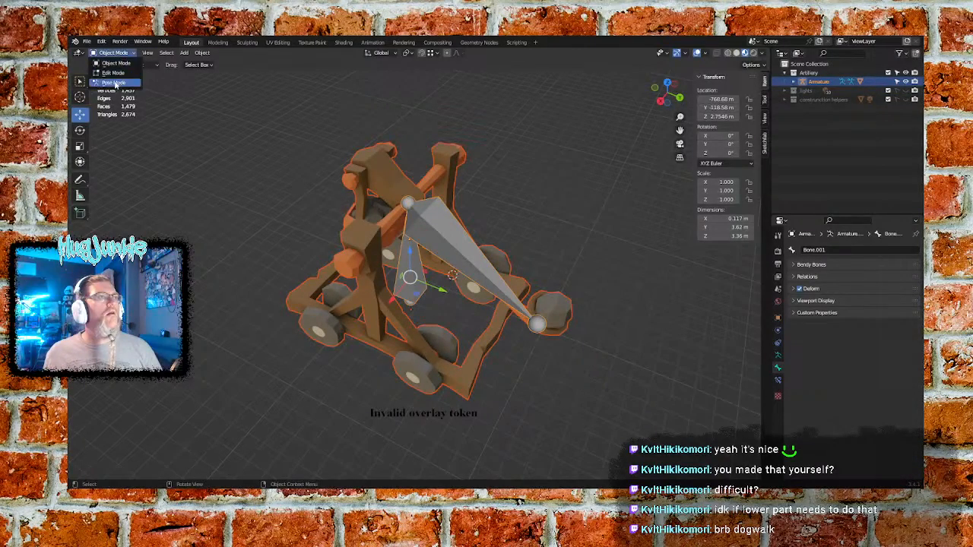
pyautogui.click(117, 88)
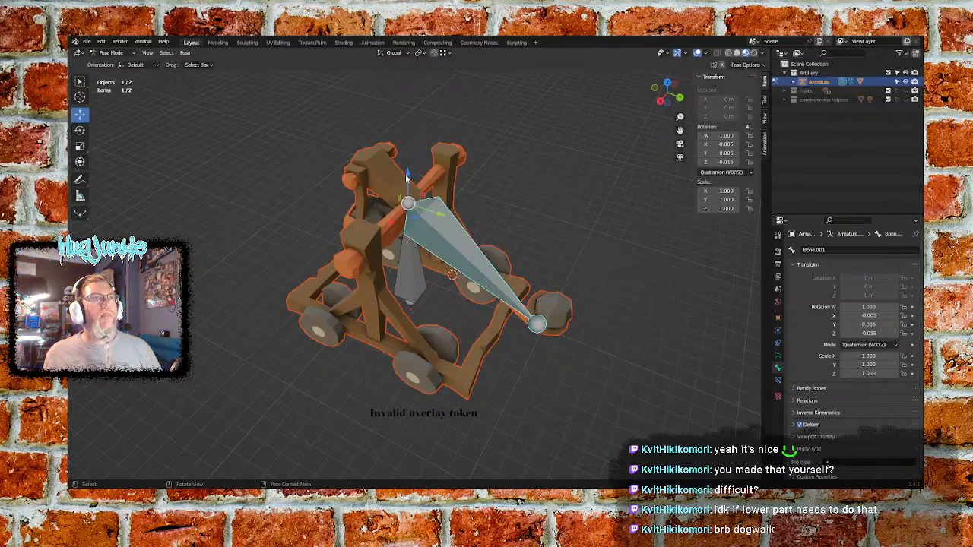
# Rotate the arm bone about the global X axis to swing the throwing arm upward and test the mesh deformation
pyautogui.press('r')
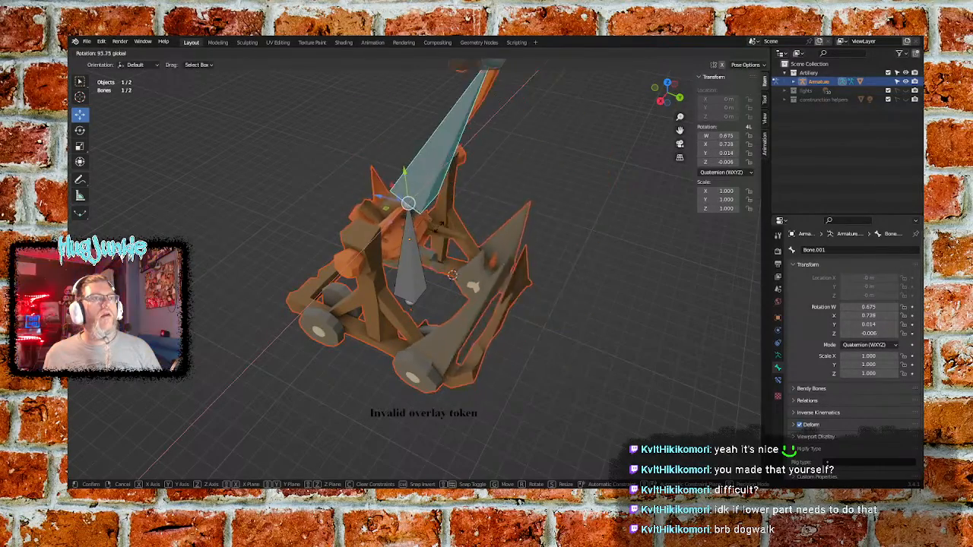
pyautogui.press('x')
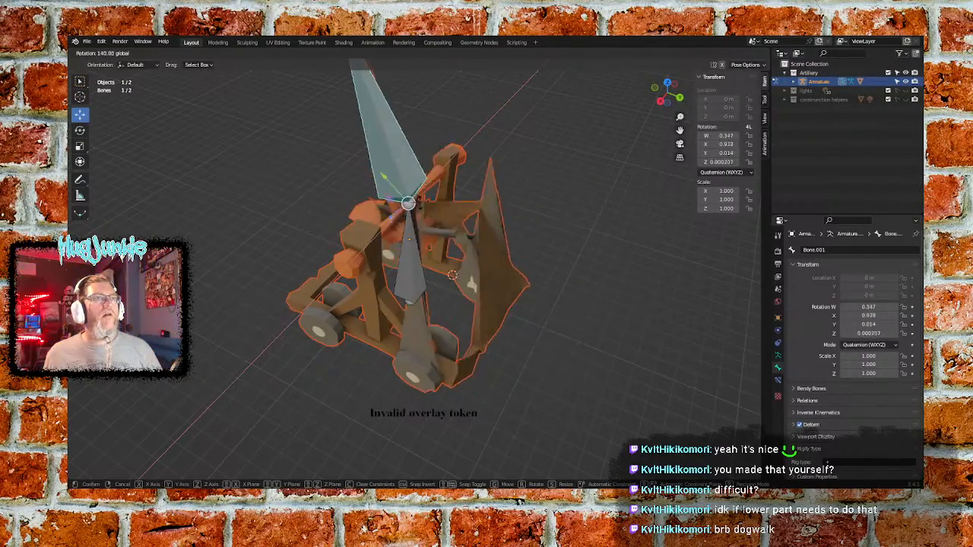
pyautogui.click(411, 223)
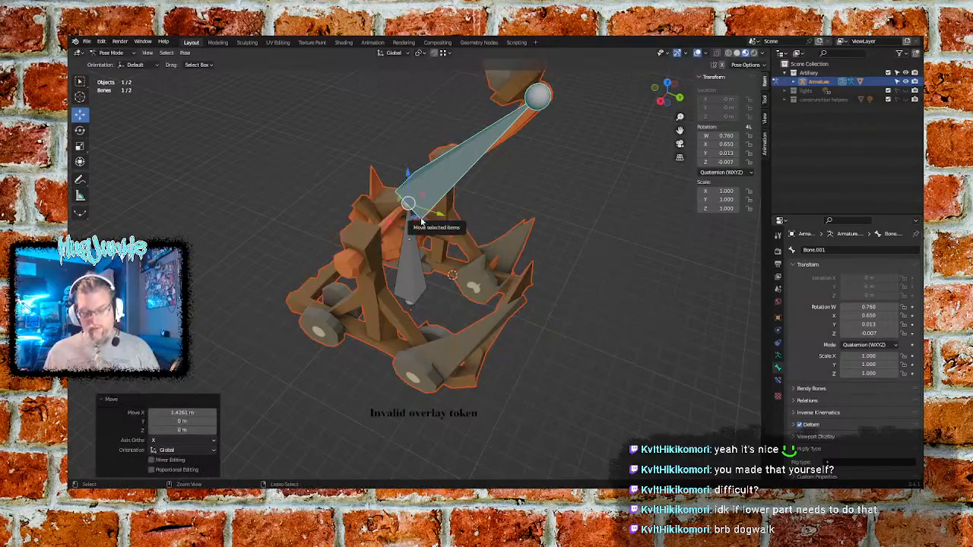
# Undo the test rotation of the arm bone and return to Object Mode
pyautogui.hotkey('ctrl', 'z')
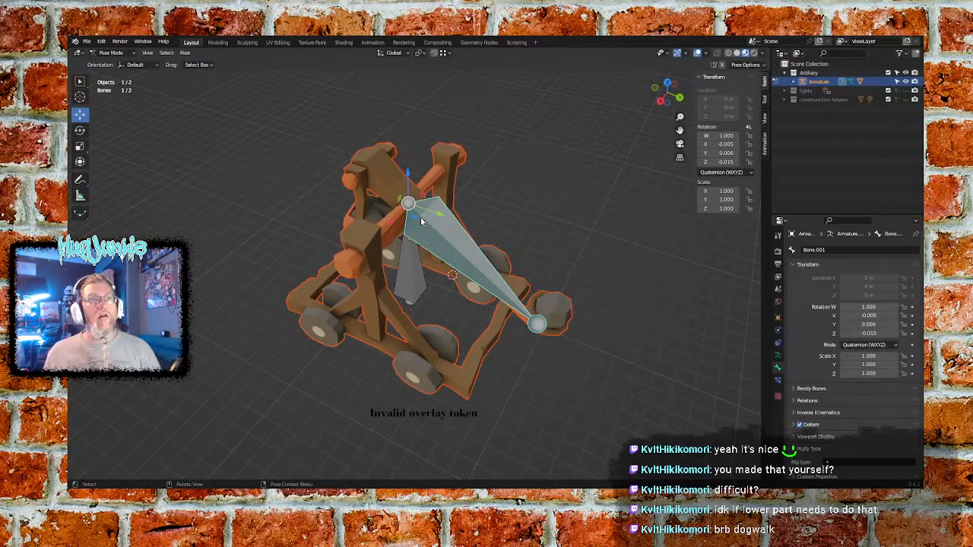
pyautogui.click(130, 56)
pyautogui.click(196, 112)
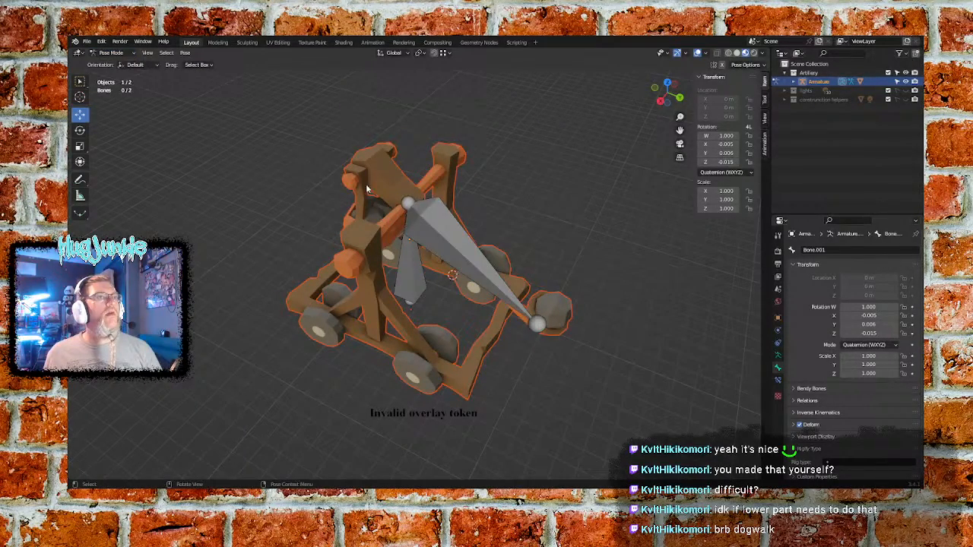
pyautogui.click(427, 224)
pyautogui.click(122, 54)
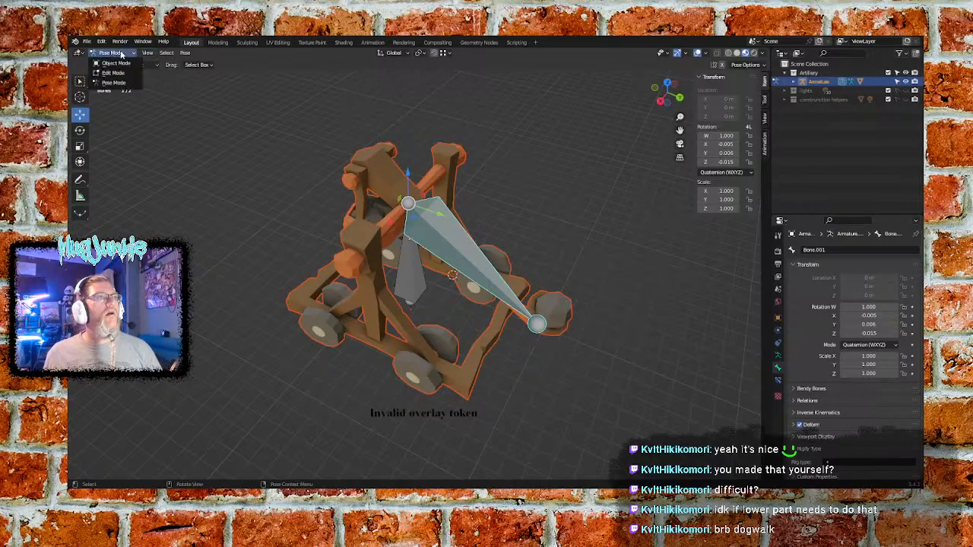
pyautogui.click(262, 140)
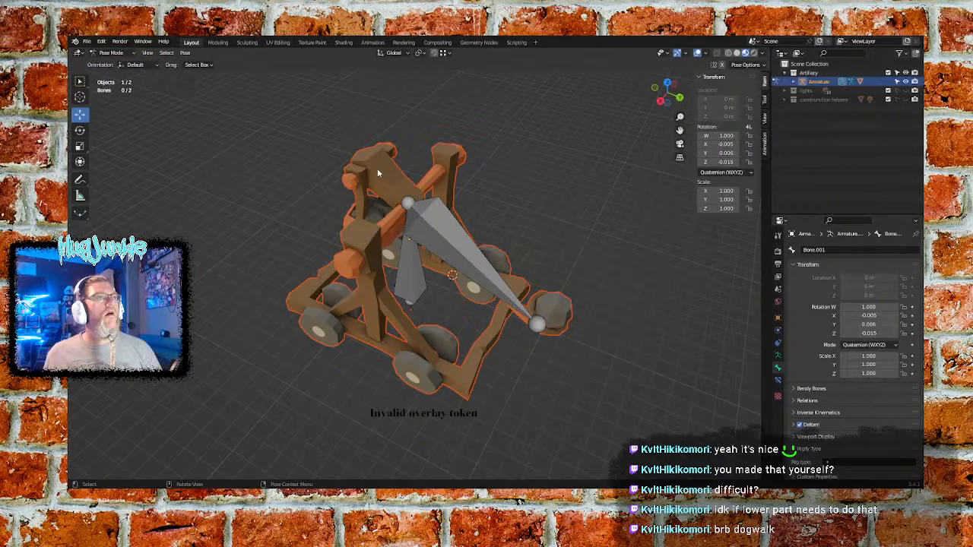
pyautogui.click(131, 54)
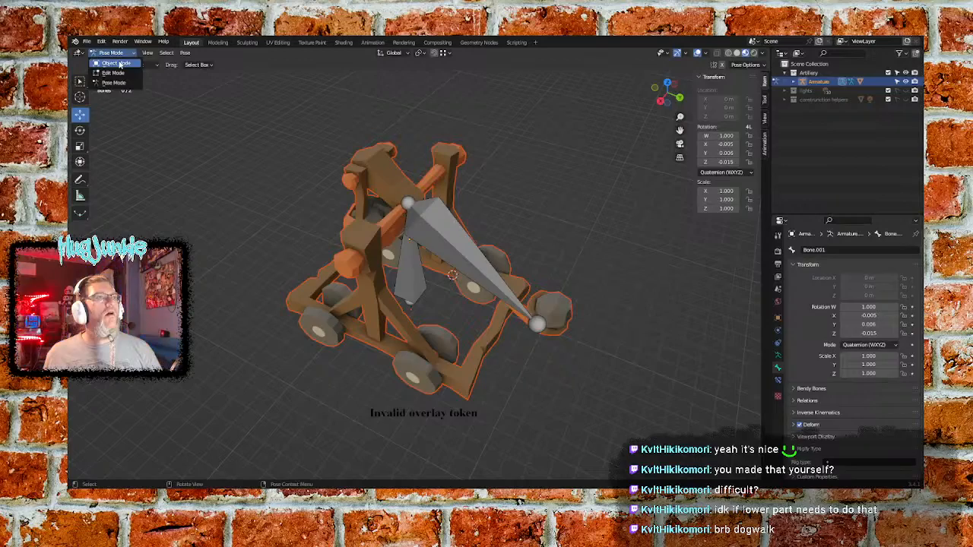
pyautogui.click(114, 64)
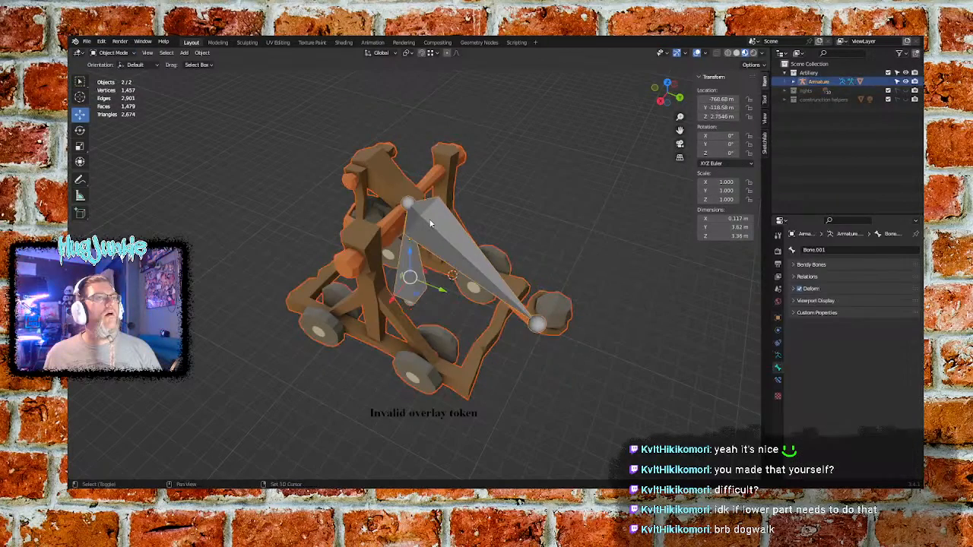
# Deselect everything, select only the trebuchet mesh, and switch it to Weight Paint mode
pyautogui.click(233, 141)
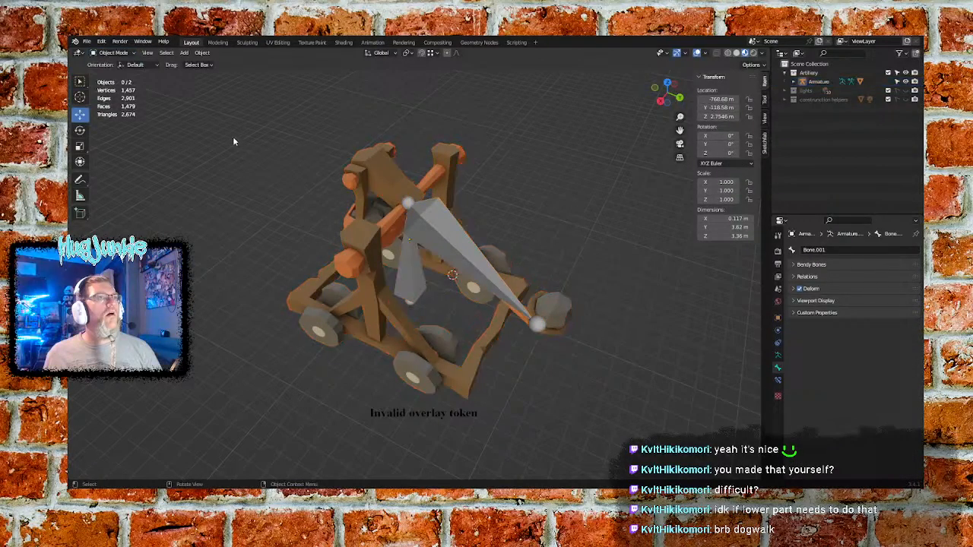
pyautogui.click(393, 182)
pyautogui.click(112, 53)
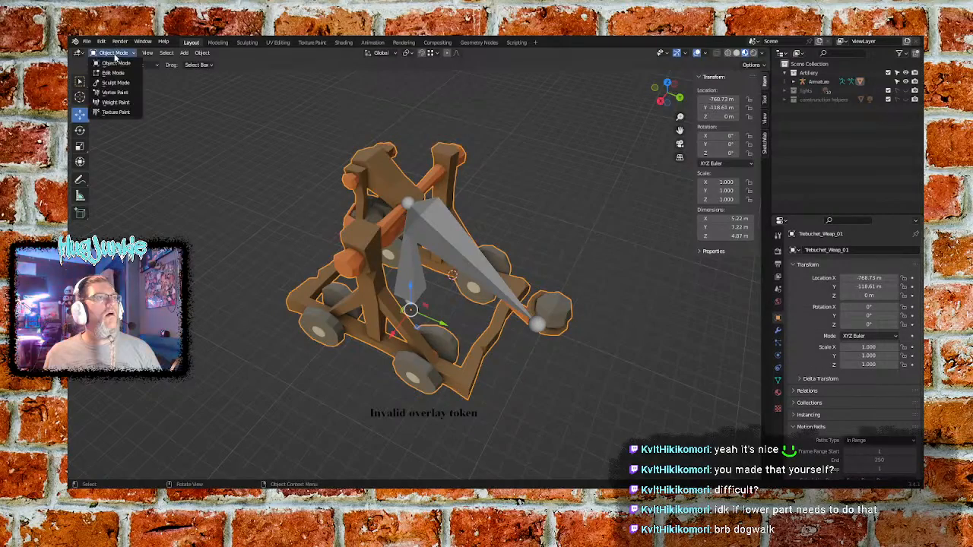
pyautogui.click(114, 102)
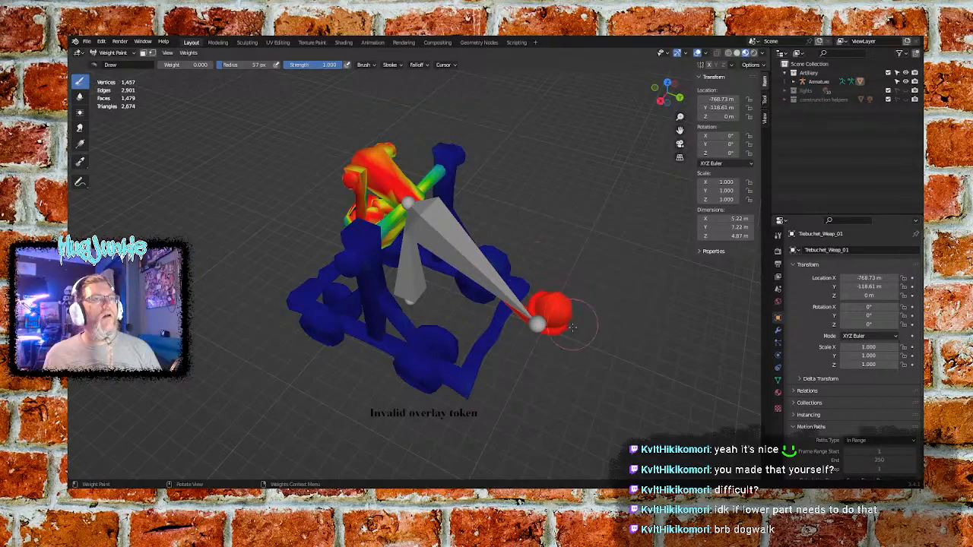
# Paint weight 0 over the stray weighted patch on the underside of the wheel
pyautogui.moveTo(593, 342)
pyautogui.mouseDown(button='middle')
pyautogui.moveTo(527, 258)
pyautogui.moveTo(529, 247)
pyautogui.moveTo(392, 279)
pyautogui.mouseUp(button='middle')
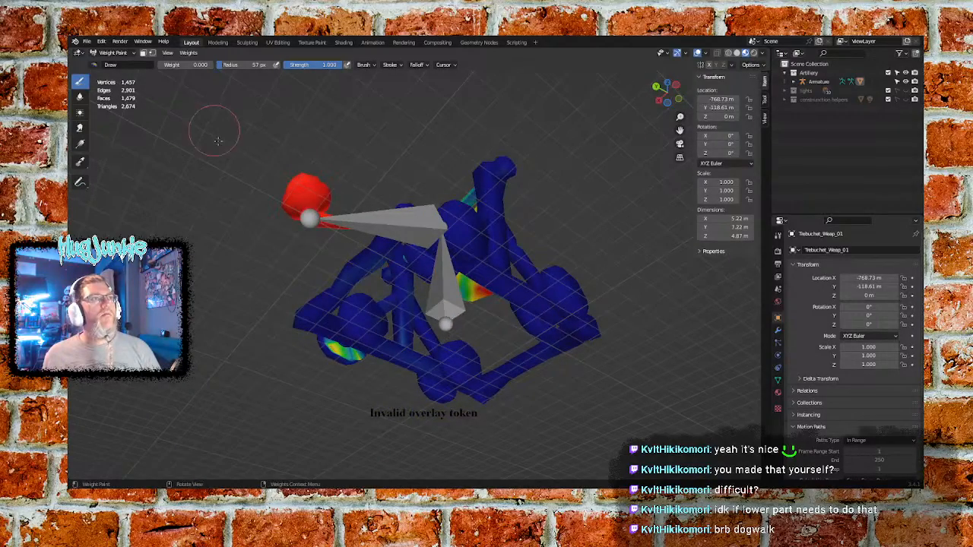
pyautogui.moveTo(337, 349)
pyautogui.mouseDown()
pyautogui.moveTo(354, 361)
pyautogui.moveTo(335, 349)
pyautogui.mouseUp()
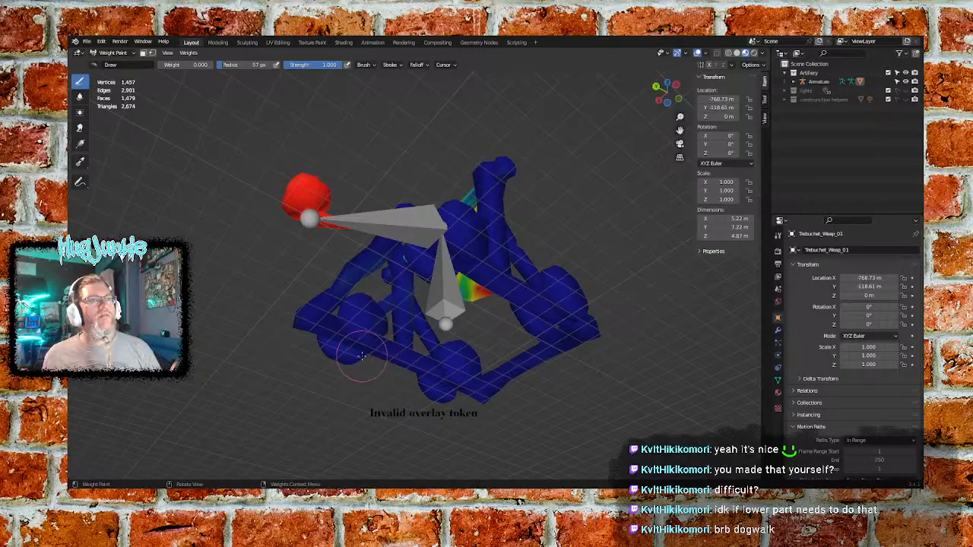
pyautogui.moveTo(391, 372)
pyautogui.mouseDown(button='middle')
pyautogui.moveTo(506, 380)
pyautogui.moveTo(408, 395)
pyautogui.moveTo(456, 392)
pyautogui.moveTo(436, 380)
pyautogui.mouseUp(button='middle')
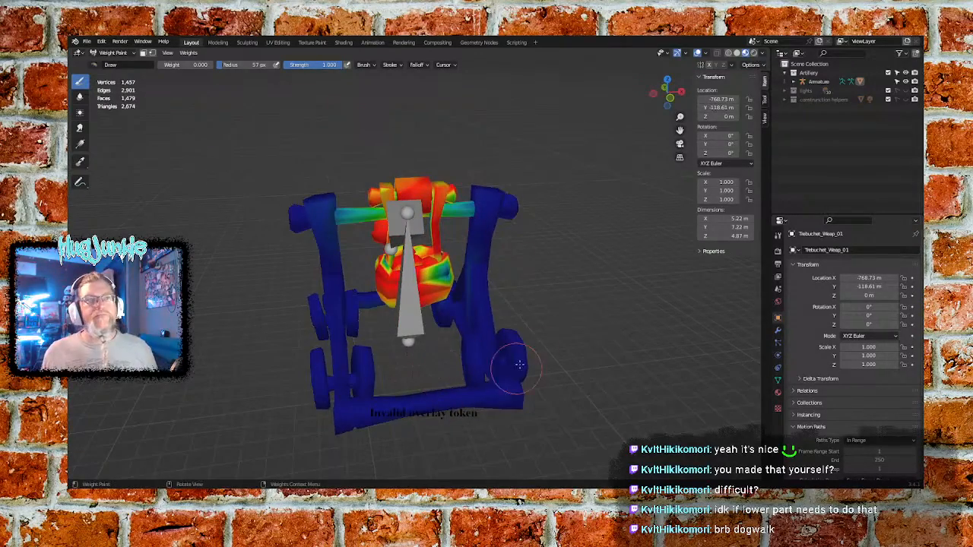
pyautogui.moveTo(524, 357)
pyautogui.mouseDown(button='middle')
pyautogui.moveTo(451, 374)
pyautogui.moveTo(501, 352)
pyautogui.mouseUp(button='middle')
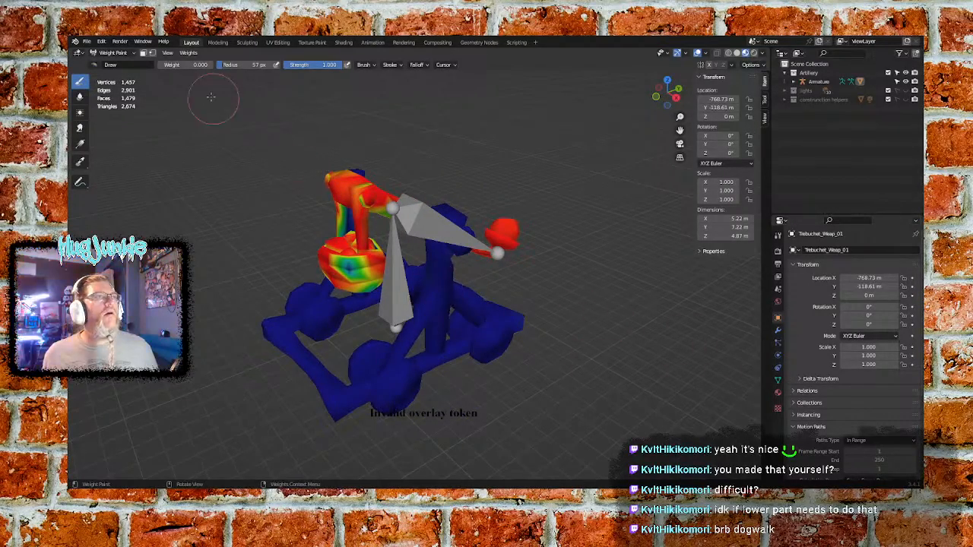
# Set the brush weight to 1.000 and paint the low-weight areas on the counterweight's side
pyautogui.moveTo(184, 66); pyautogui.dragTo(186, 65)
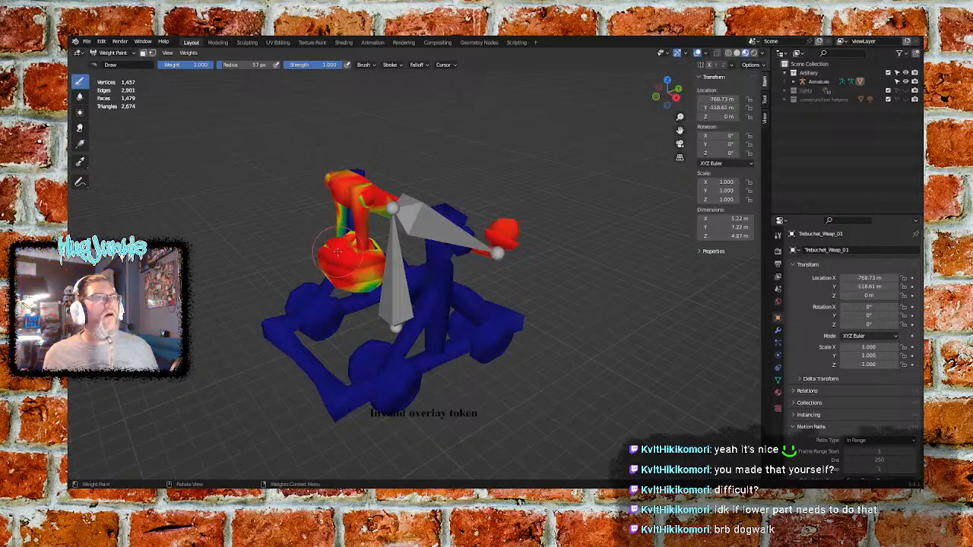
pyautogui.moveTo(344, 250); pyautogui.dragTo(367, 268, button='middle')
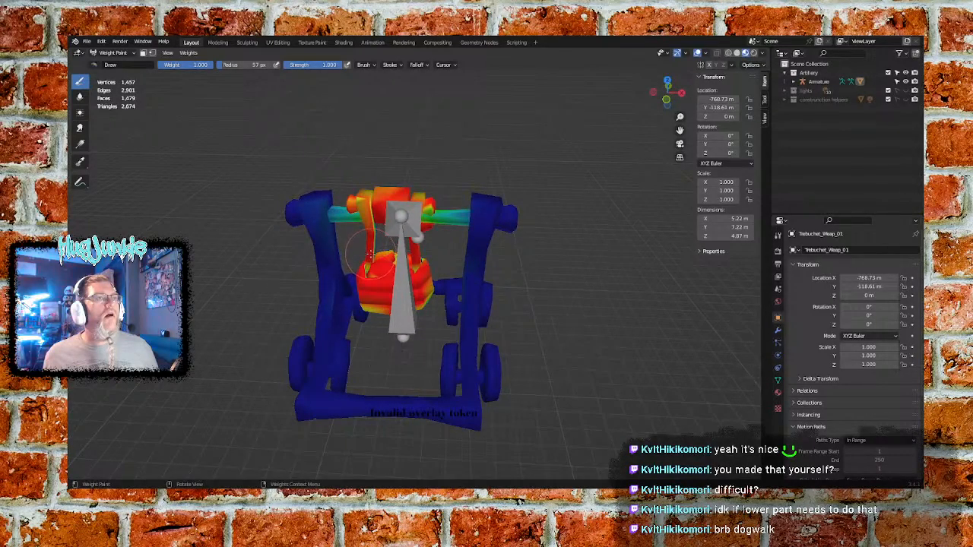
pyautogui.moveTo(371, 273); pyautogui.dragTo(355, 279, button='middle')
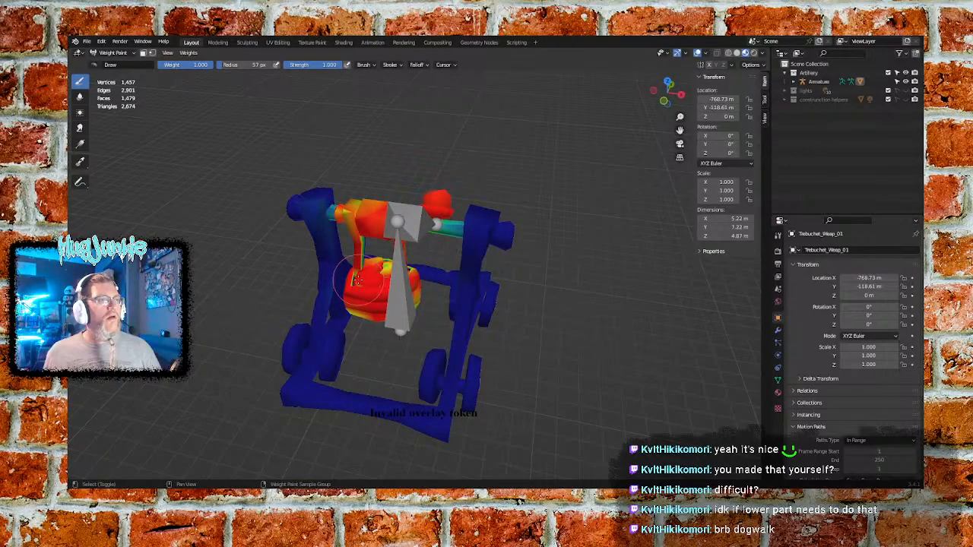
# Sample the Bone.001 vertex group on the counterweight and set the brush weight to 0
pyautogui.keyDown('shift'); pyautogui.rightClick(358, 281); pyautogui.keyUp('shift')
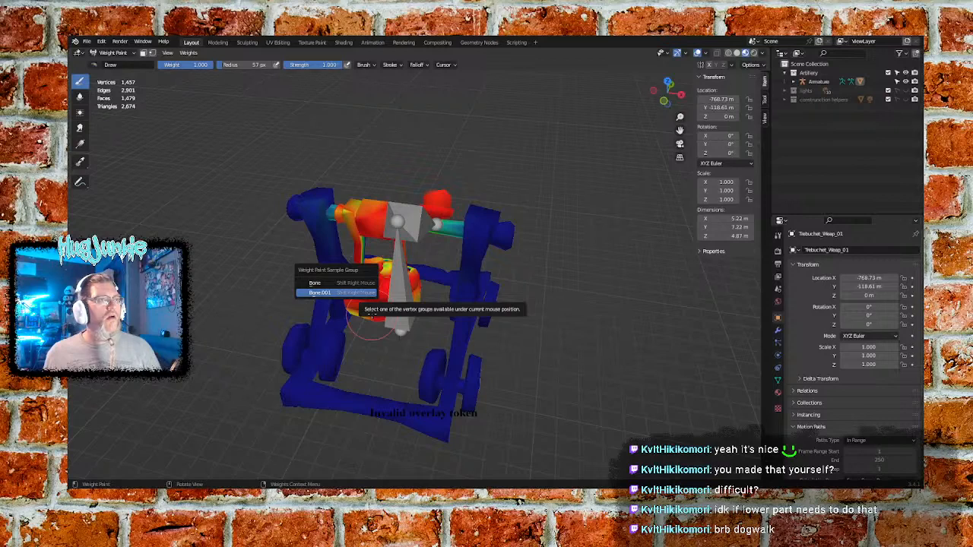
pyautogui.click(366, 294)
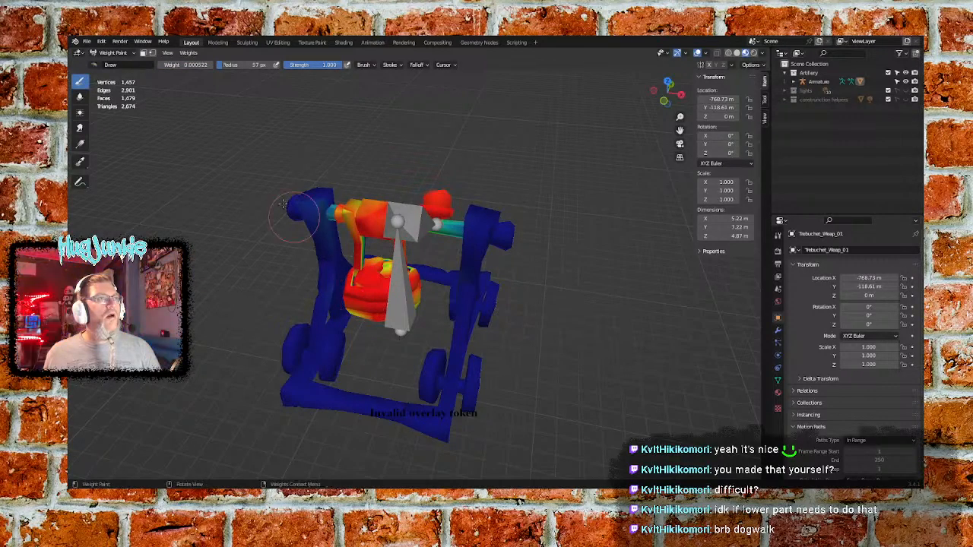
pyautogui.moveTo(191, 65); pyautogui.dragTo(171, 67)
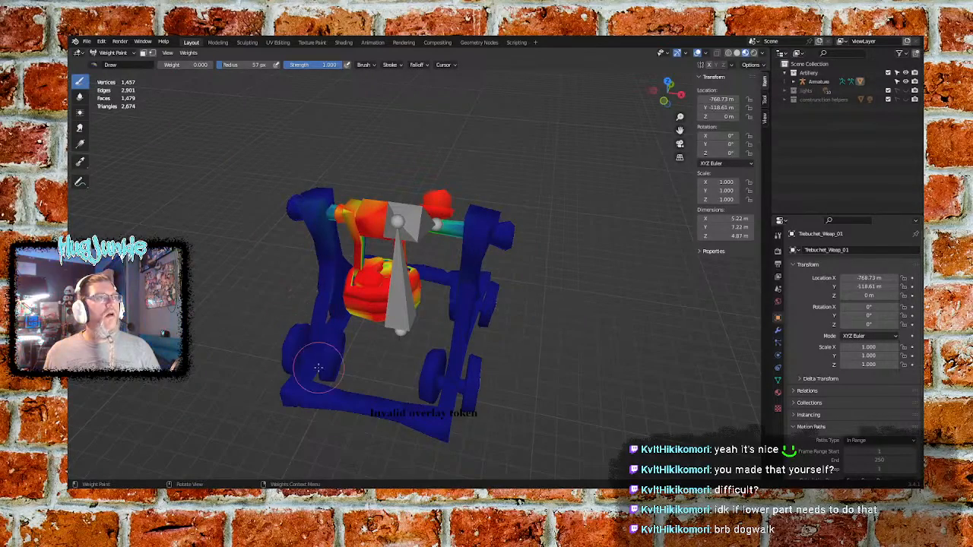
pyautogui.moveTo(337, 347)
pyautogui.mouseDown(button='middle')
pyautogui.moveTo(390, 347)
pyautogui.moveTo(228, 319)
pyautogui.moveTo(260, 319)
pyautogui.mouseUp(button='middle')
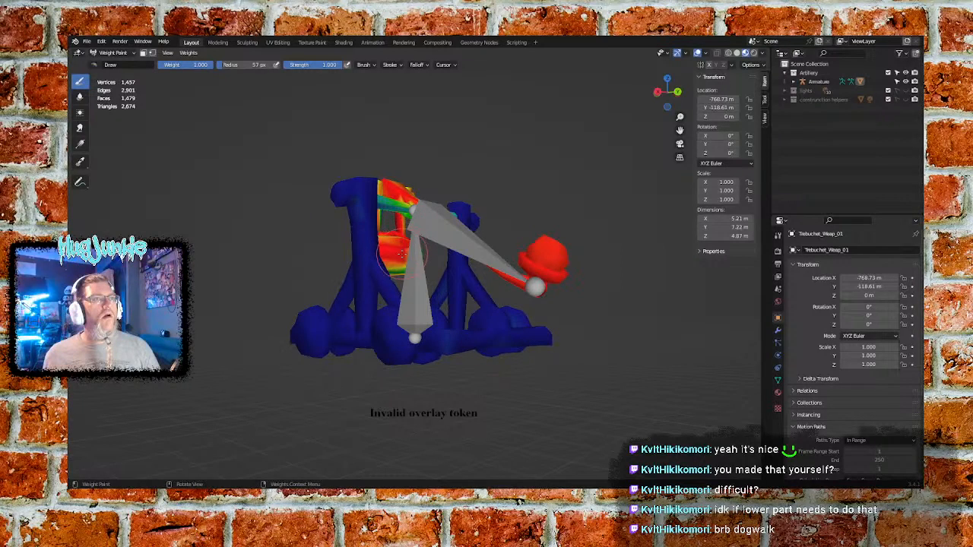
# Paint weight 1.000 over the lower outer faces of the counterweight
pyautogui.moveTo(405, 242); pyautogui.dragTo(335, 247, button='middle')
pyautogui.keyDown('ctrl'); pyautogui.moveTo(400, 215); pyautogui.dragTo(322, 137, button='middle'); pyautogui.keyUp('ctrl')
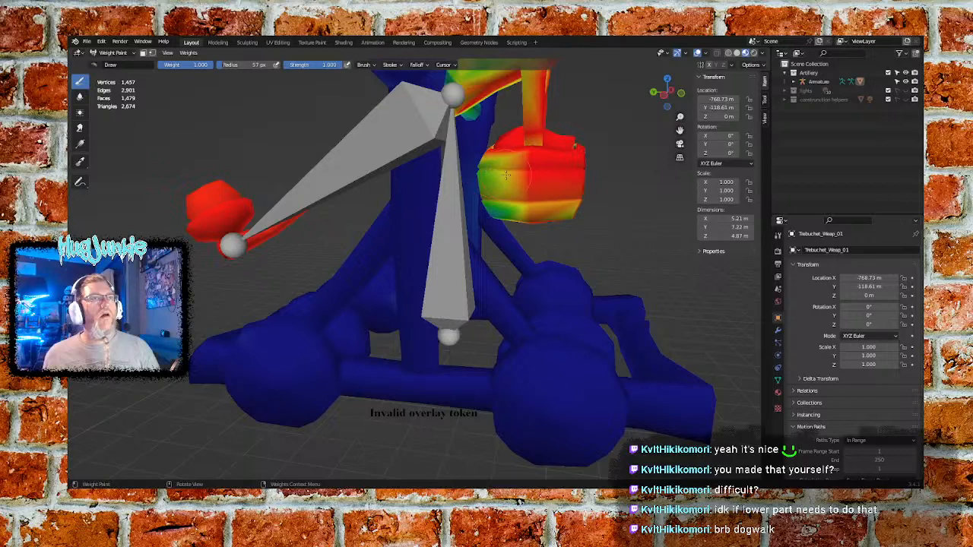
pyautogui.moveTo(494, 178); pyautogui.dragTo(560, 214)
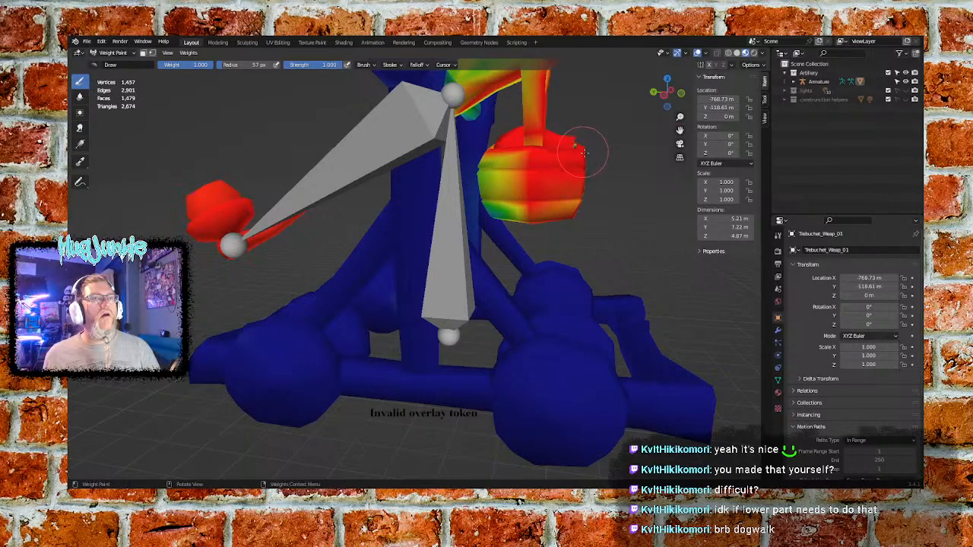
pyautogui.moveTo(577, 149)
pyautogui.mouseDown(button='middle')
pyautogui.moveTo(600, 158)
pyautogui.moveTo(557, 178)
pyautogui.moveTo(464, 250)
pyautogui.moveTo(461, 180)
pyautogui.mouseUp(button='middle')
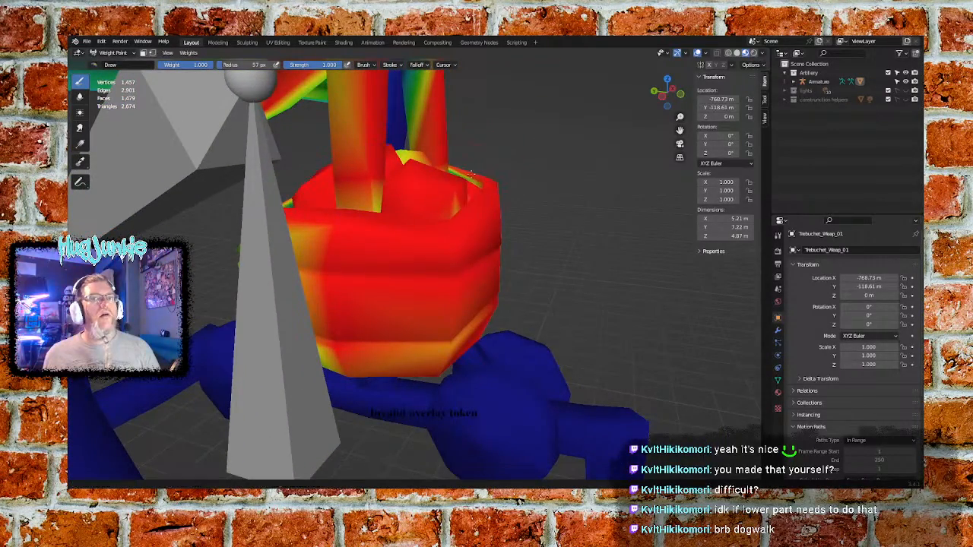
# Paint weight 1.000 along the counterweight's upper rim, around the base of the hanging strut
pyautogui.moveTo(494, 162)
pyautogui.mouseDown(button='middle')
pyautogui.moveTo(411, 266)
pyautogui.moveTo(255, 217)
pyautogui.mouseUp(button='middle')
pyautogui.moveTo(323, 176)
pyautogui.mouseDown()
pyautogui.moveTo(315, 220)
pyautogui.moveTo(310, 190)
pyautogui.mouseUp()
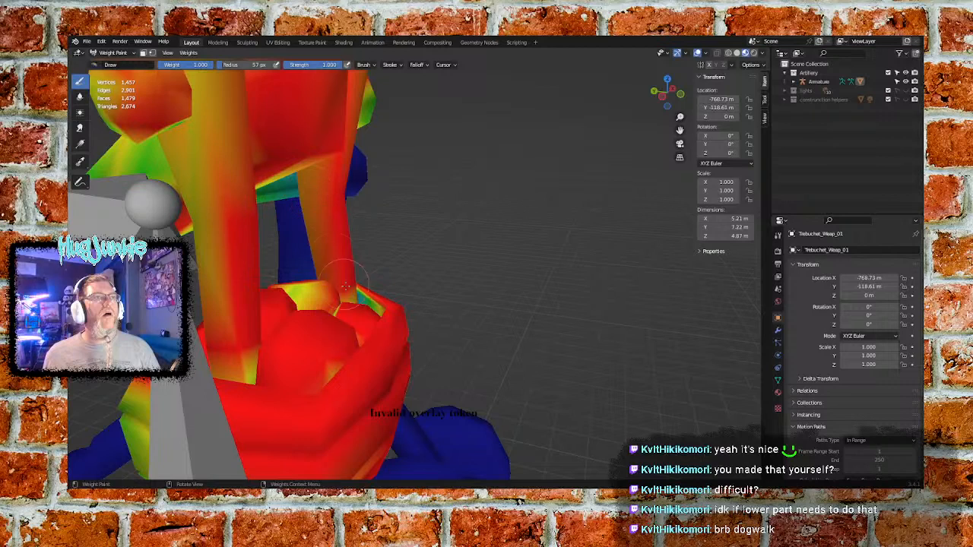
pyautogui.moveTo(346, 285); pyautogui.dragTo(363, 304)
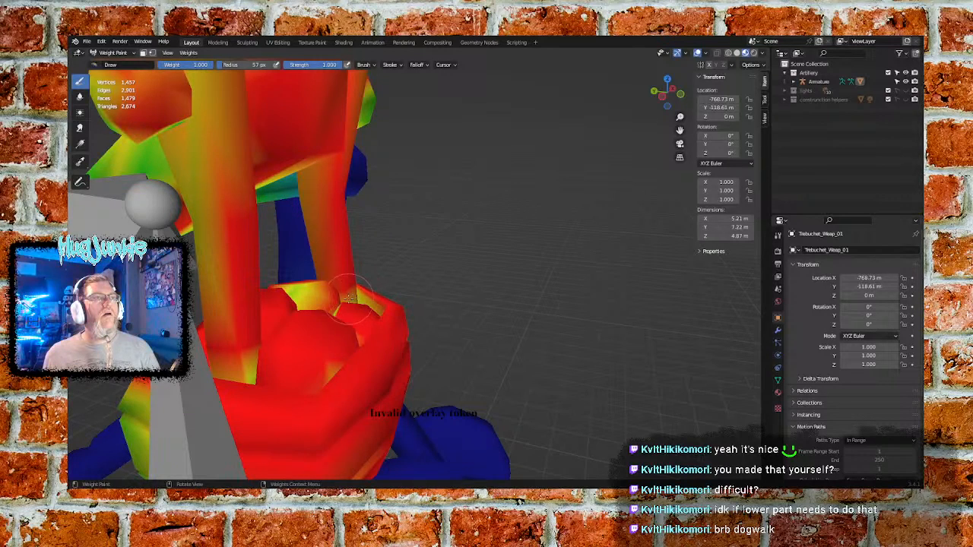
pyautogui.moveTo(306, 295); pyautogui.dragTo(301, 311)
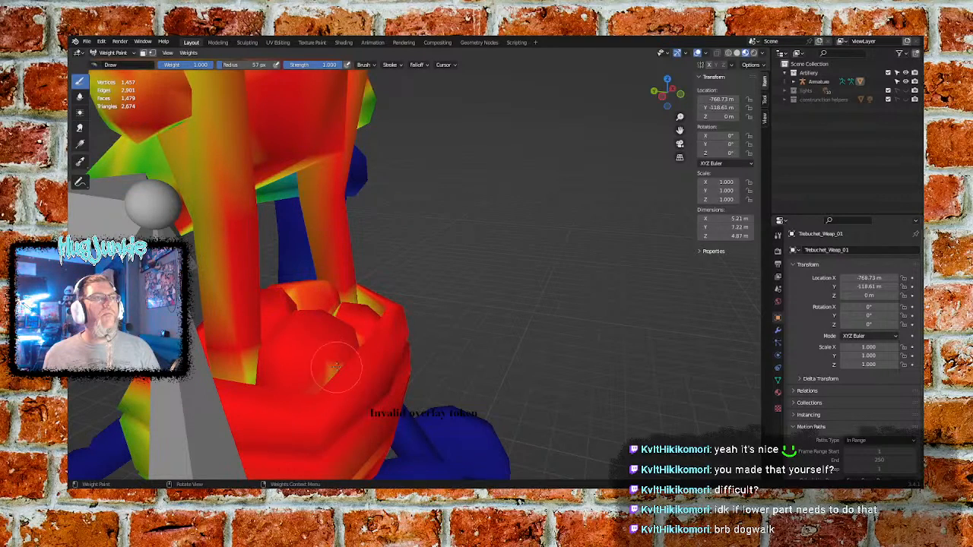
pyautogui.moveTo(398, 289); pyautogui.dragTo(390, 298, button='middle')
# Paint weight 1.000 over the small low-weight spots on the other side of the counterweight's rim
pyautogui.moveTo(430, 325); pyautogui.dragTo(494, 388, button='middle')
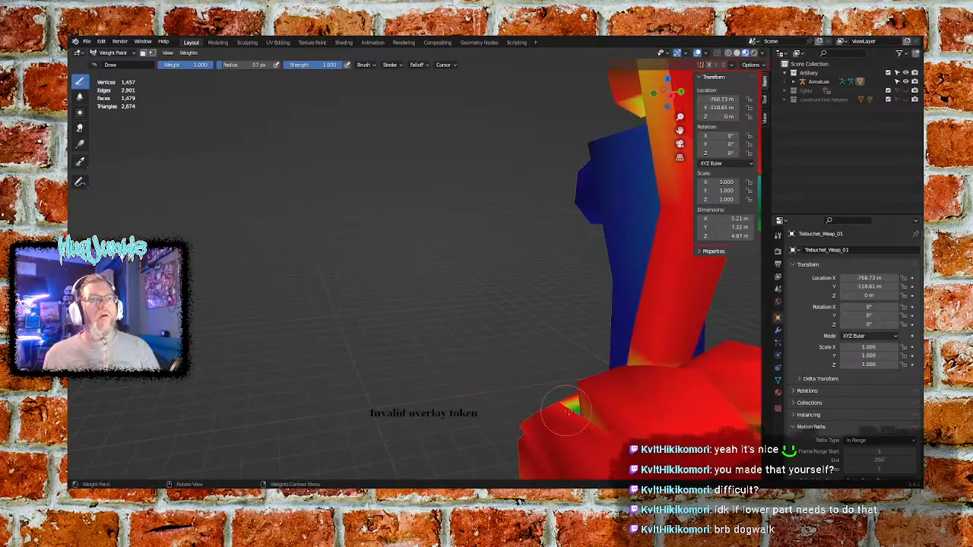
pyautogui.moveTo(576, 408); pyautogui.dragTo(614, 405, button='middle')
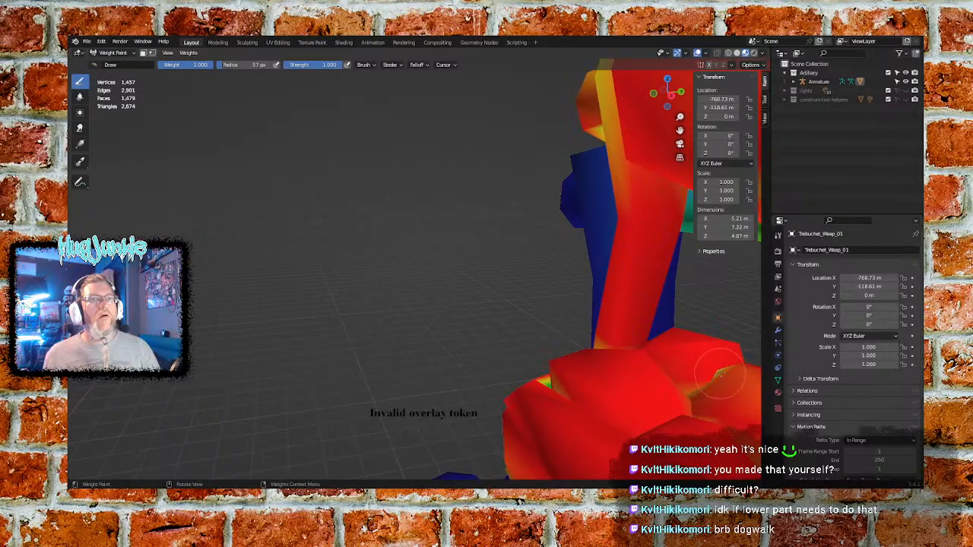
pyautogui.moveTo(582, 387)
pyautogui.mouseDown(button='middle')
pyautogui.moveTo(629, 377)
pyautogui.moveTo(583, 401)
pyautogui.mouseUp(button='middle')
pyautogui.moveTo(528, 439); pyautogui.dragTo(524, 430)
# Paint weight 1.000 into the low-weight gap inside the counterweight's rim and over the rim's notched corner
pyautogui.moveTo(560, 439)
pyautogui.mouseDown(button='middle')
pyautogui.moveTo(532, 396)
pyautogui.moveTo(473, 417)
pyautogui.mouseUp(button='middle')
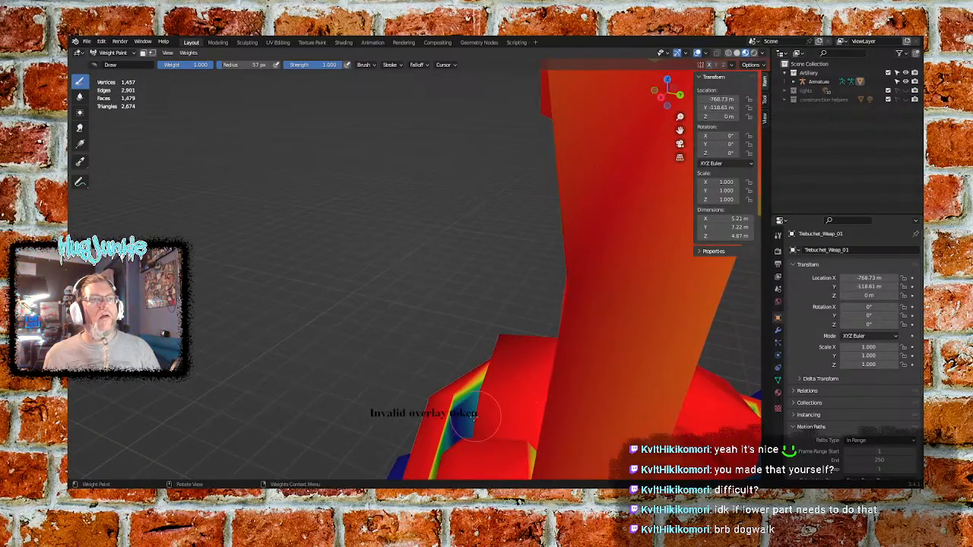
pyautogui.moveTo(461, 423); pyautogui.dragTo(469, 411)
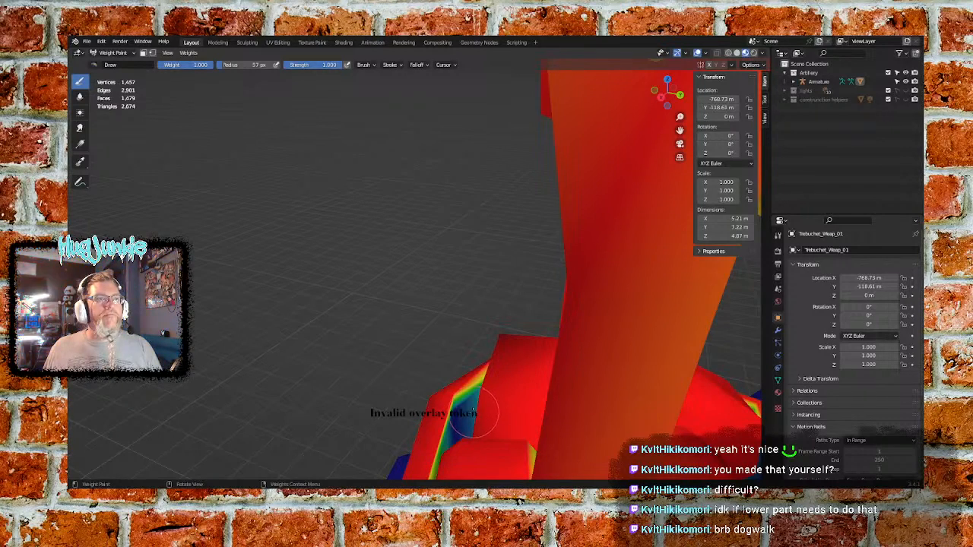
pyautogui.press('shift')
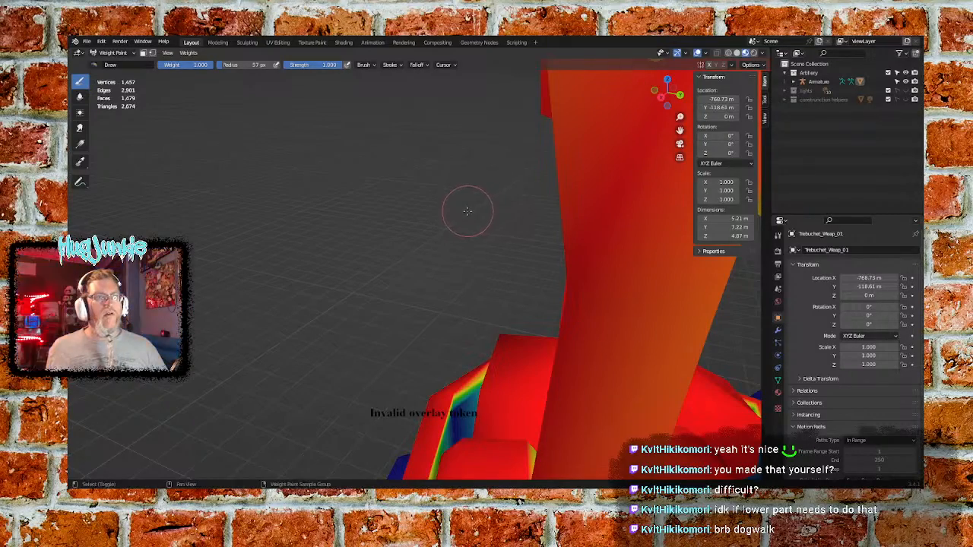
pyautogui.moveTo(467, 211); pyautogui.dragTo(407, 99, button='middle')
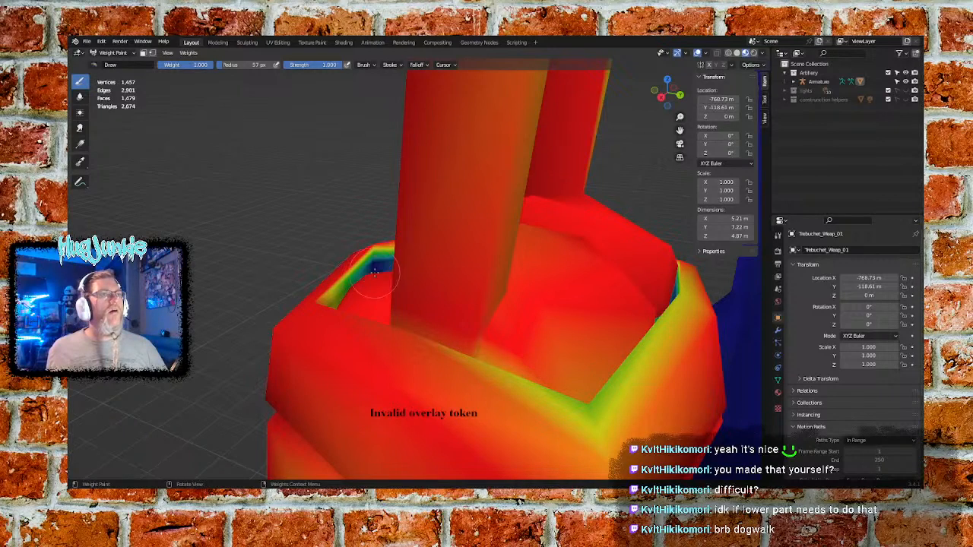
pyautogui.moveTo(375, 270)
pyautogui.mouseDown()
pyautogui.moveTo(380, 261)
pyautogui.moveTo(373, 265)
pyautogui.mouseUp()
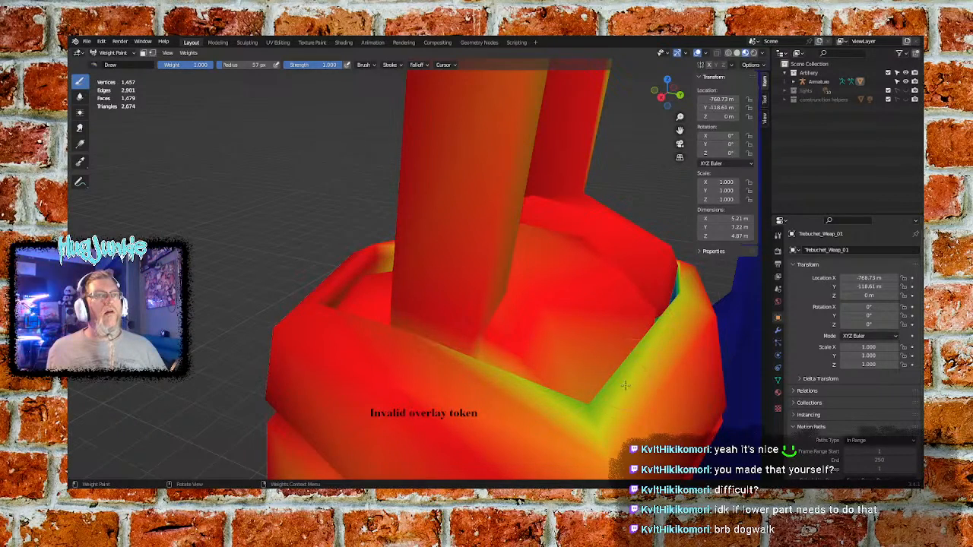
pyautogui.click(587, 403)
pyautogui.keyDown('shift'); pyautogui.moveTo(636, 381); pyautogui.dragTo(543, 300, button='middle'); pyautogui.keyUp('shift')
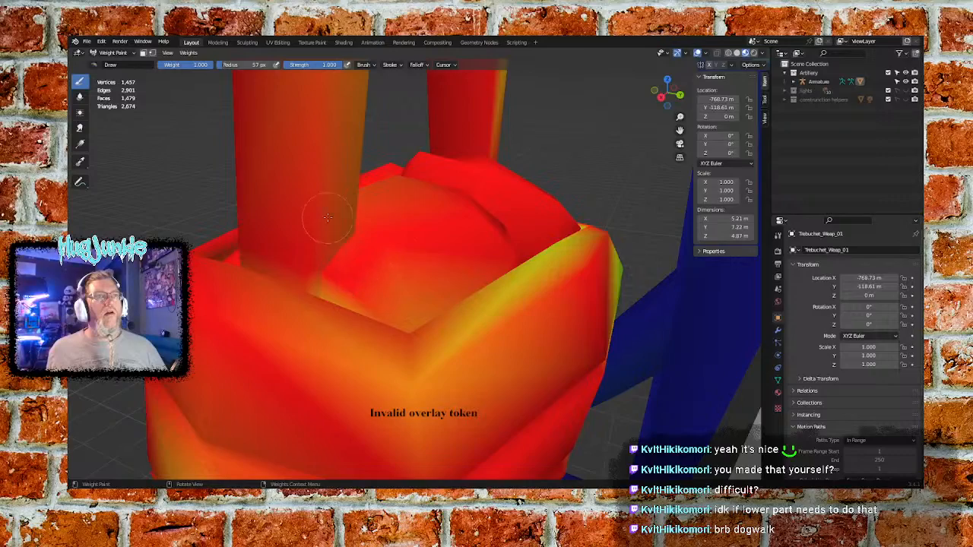
pyautogui.moveTo(327, 217)
pyautogui.mouseDown(button='middle')
pyautogui.moveTo(410, 262)
pyautogui.moveTo(368, 260)
pyautogui.moveTo(348, 243)
pyautogui.mouseUp(button='middle')
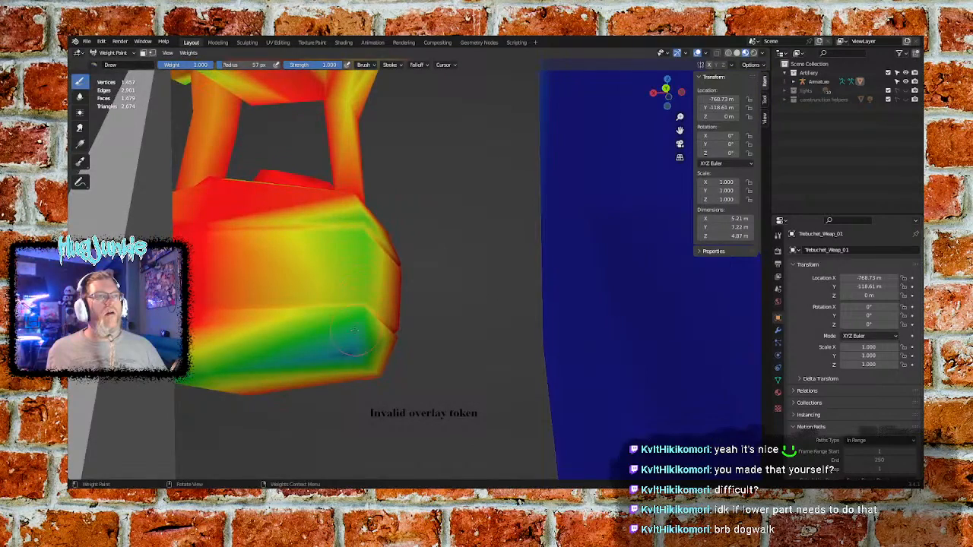
# Paint weight 1.000 over the low-weight lower side faces on two sides of the counterweight's basket
pyautogui.moveTo(354, 330)
pyautogui.mouseDown()
pyautogui.moveTo(367, 236)
pyautogui.moveTo(357, 330)
pyautogui.moveTo(365, 334)
pyautogui.moveTo(344, 345)
pyautogui.moveTo(353, 156)
pyautogui.mouseUp()
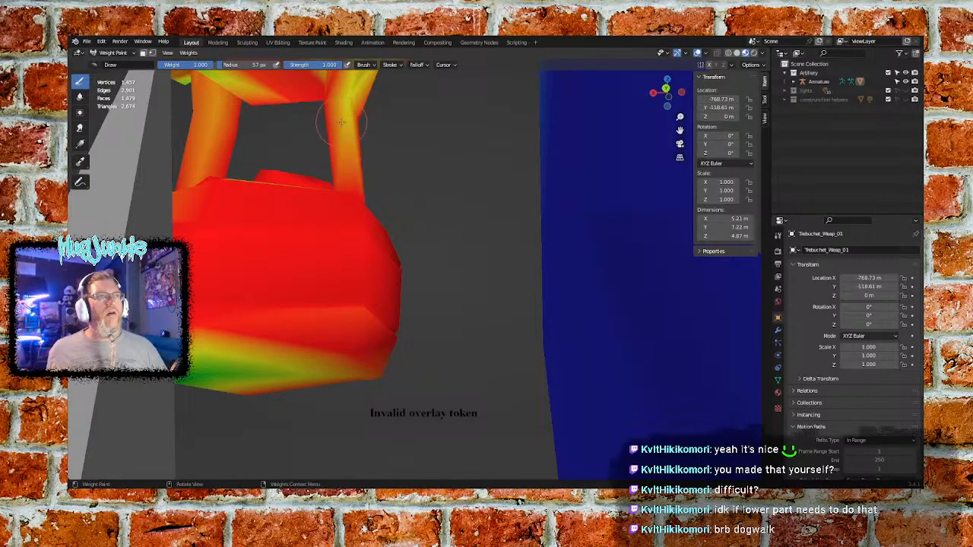
pyautogui.moveTo(266, 351)
pyautogui.mouseDown(button='middle')
pyautogui.moveTo(304, 339)
pyautogui.moveTo(288, 343)
pyautogui.moveTo(381, 354)
pyautogui.moveTo(495, 328)
pyautogui.mouseUp(button='middle')
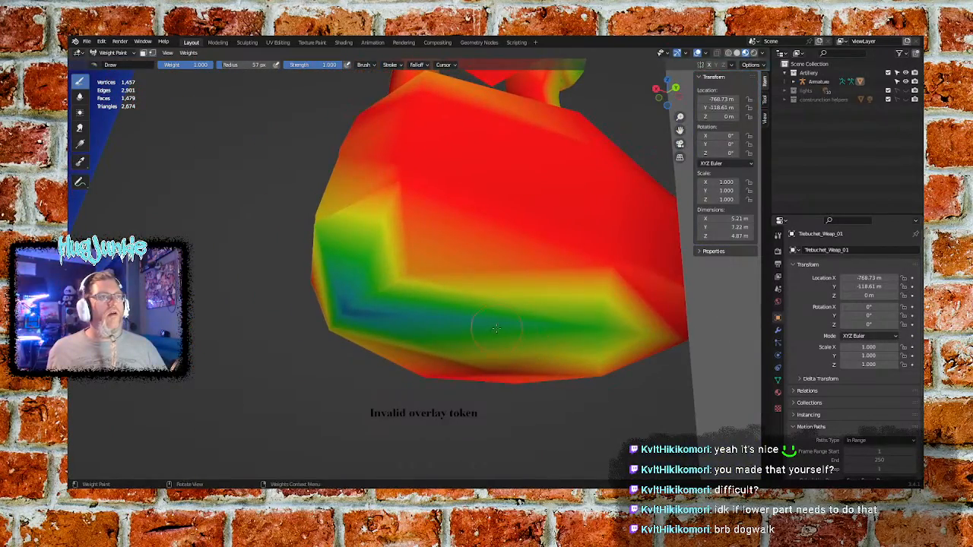
pyautogui.moveTo(495, 328)
pyautogui.mouseDown()
pyautogui.moveTo(369, 316)
pyautogui.moveTo(396, 259)
pyautogui.moveTo(414, 338)
pyautogui.moveTo(550, 325)
pyautogui.mouseUp()
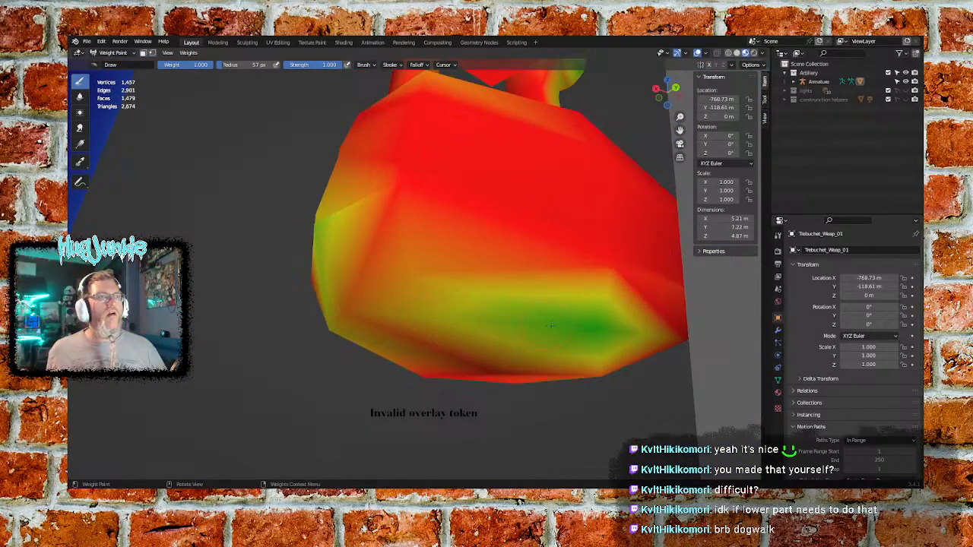
# Paint weight 1.000 across the wide green and yellow area on the counterweight's underside
pyautogui.moveTo(550, 326)
pyautogui.mouseDown(button='middle')
pyautogui.moveTo(516, 314)
pyautogui.moveTo(554, 246)
pyautogui.moveTo(514, 271)
pyautogui.moveTo(541, 287)
pyautogui.mouseUp(button='middle')
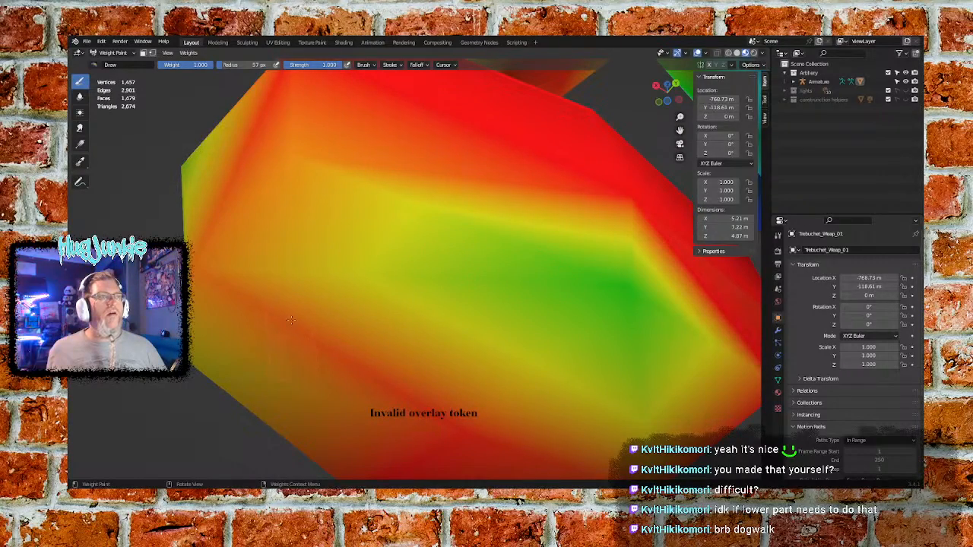
pyautogui.moveTo(290, 320); pyautogui.dragTo(491, 323, button='middle')
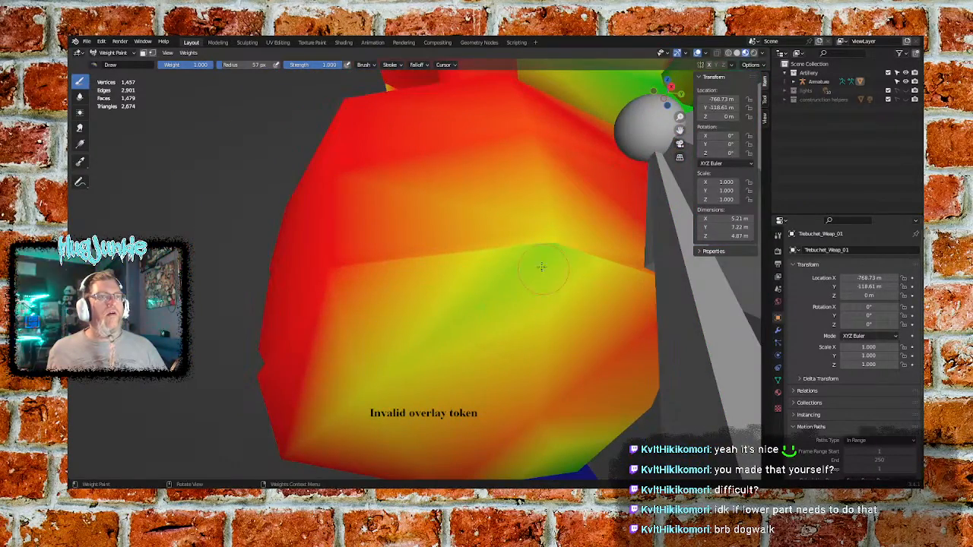
pyautogui.moveTo(538, 261)
pyautogui.mouseDown(button='middle')
pyautogui.moveTo(508, 203)
pyautogui.moveTo(420, 217)
pyautogui.mouseUp(button='middle')
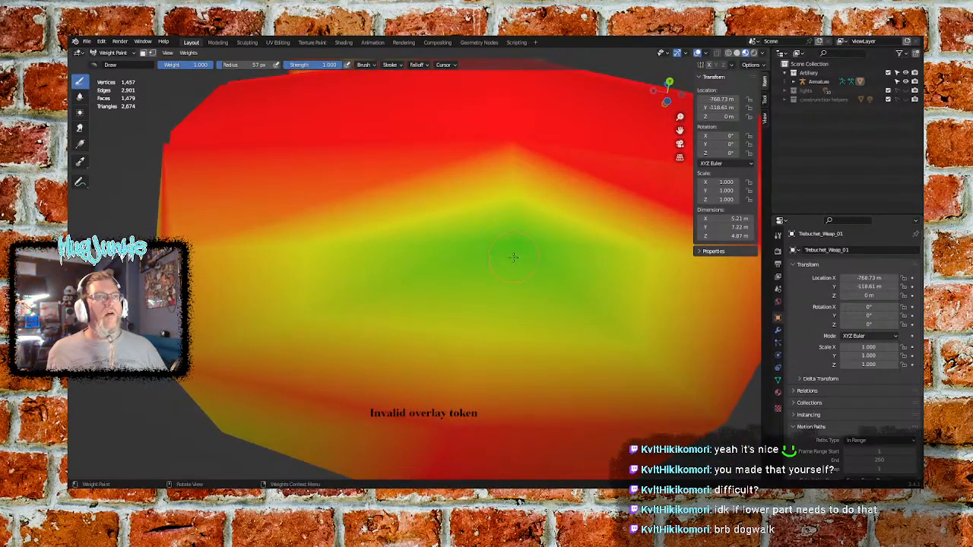
pyautogui.moveTo(541, 258); pyautogui.dragTo(464, 251)
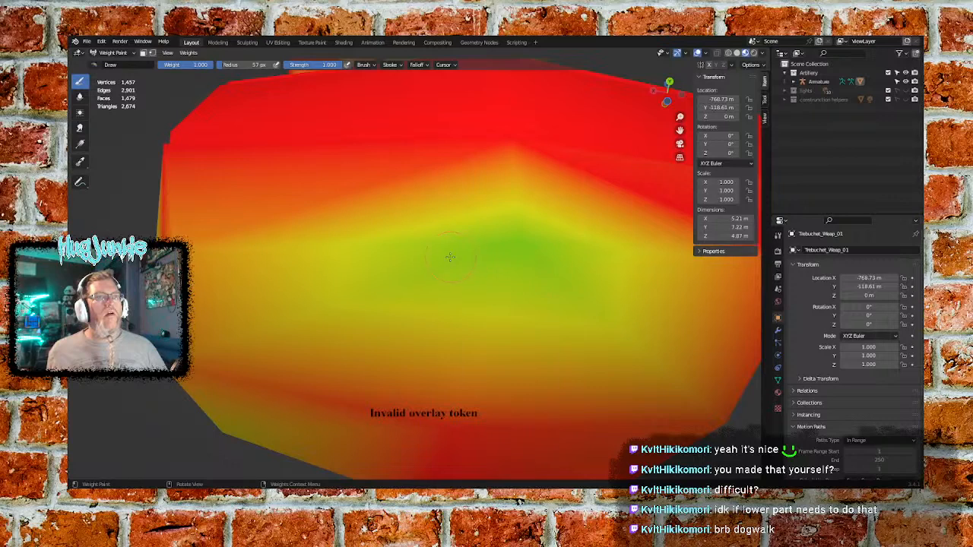
pyautogui.moveTo(532, 239); pyautogui.dragTo(509, 220)
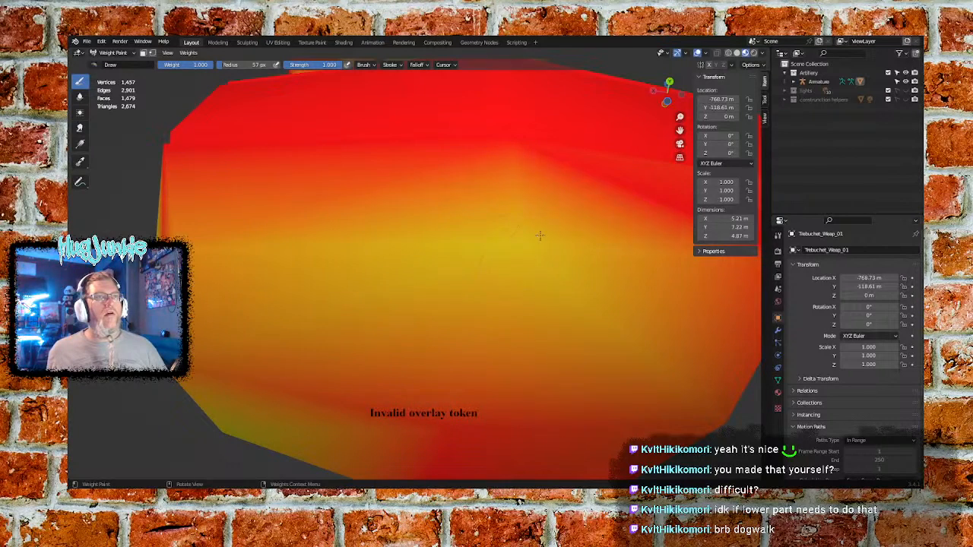
pyautogui.moveTo(509, 273); pyautogui.dragTo(475, 289)
pyautogui.moveTo(319, 401); pyautogui.dragTo(262, 421)
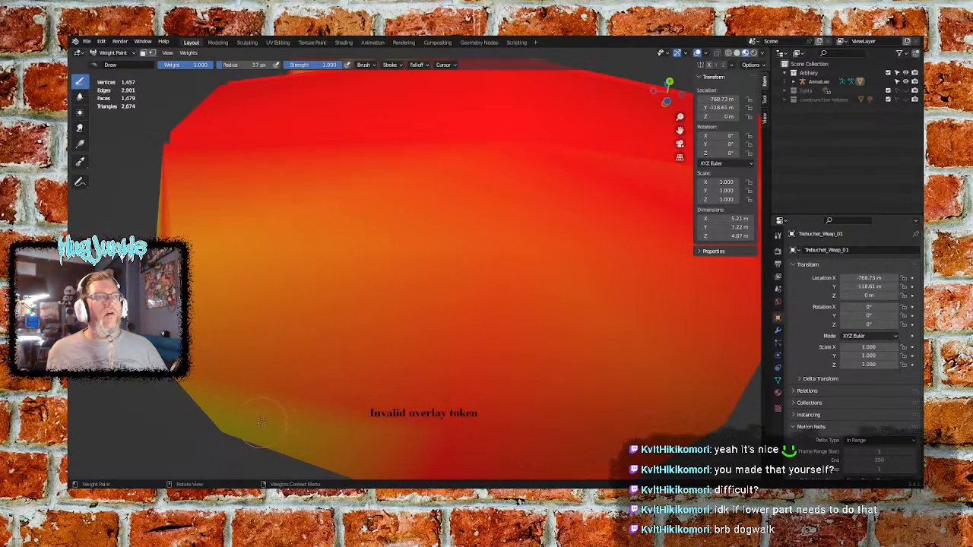
# Paint weight 1.000 over the remaining yellow and orange corners of the counterweight's bottom faces
pyautogui.moveTo(291, 265)
pyautogui.mouseDown(button='middle')
pyautogui.moveTo(349, 293)
pyautogui.moveTo(382, 291)
pyautogui.mouseUp(button='middle')
pyautogui.moveTo(439, 224)
pyautogui.mouseDown()
pyautogui.moveTo(456, 186)
pyautogui.moveTo(429, 209)
pyautogui.mouseUp()
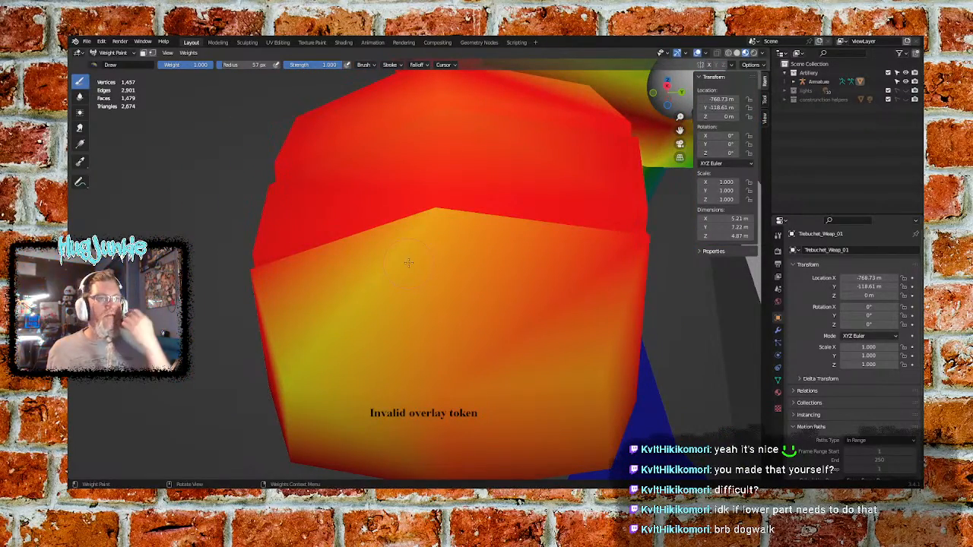
pyautogui.moveTo(401, 267); pyautogui.dragTo(466, 298, button='middle')
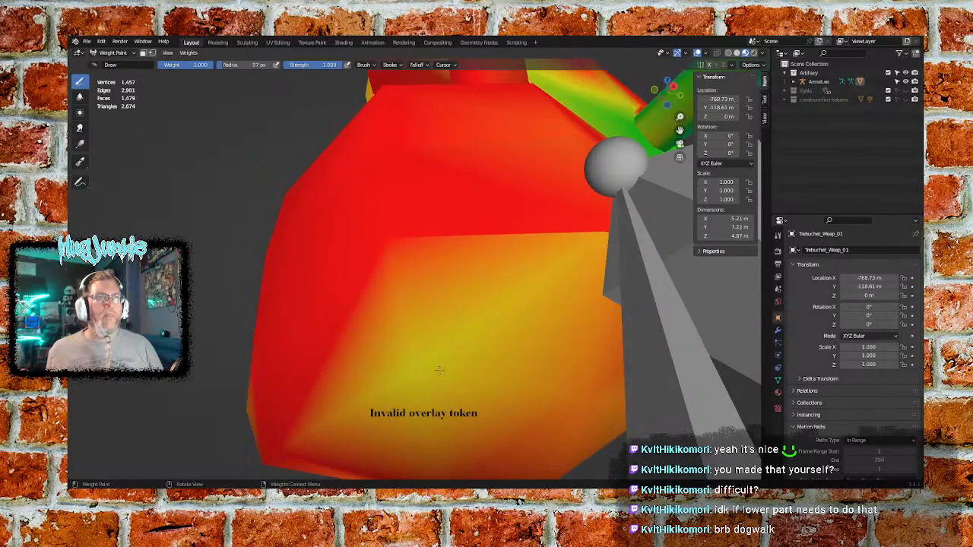
pyautogui.moveTo(431, 351); pyautogui.dragTo(441, 324, button='middle')
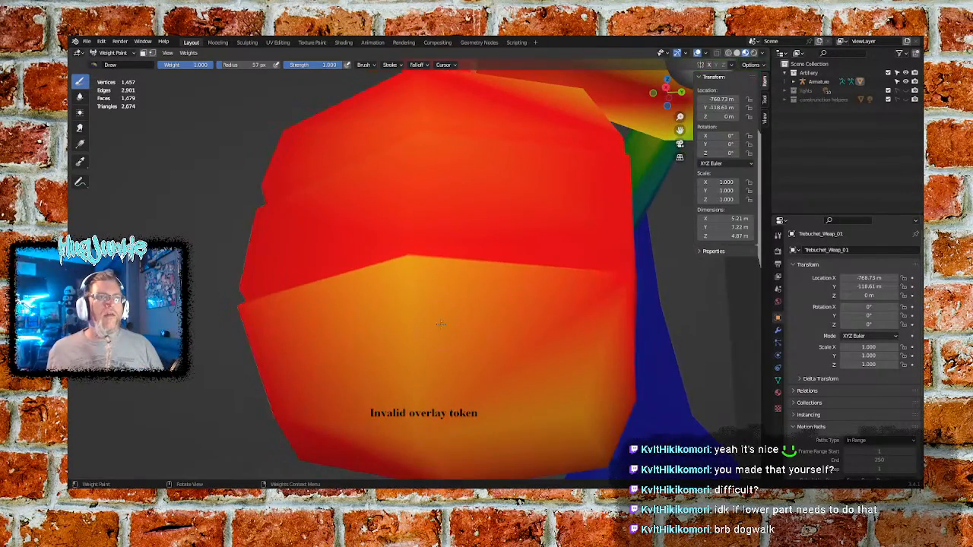
pyautogui.moveTo(411, 361); pyautogui.dragTo(453, 292, button='middle')
pyautogui.click(542, 248)
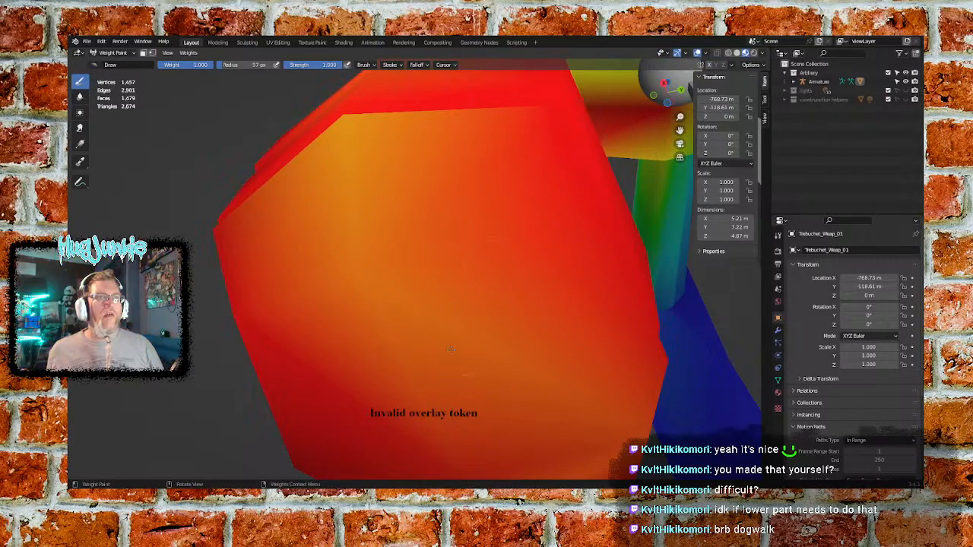
pyautogui.click(392, 269)
pyautogui.click(343, 132)
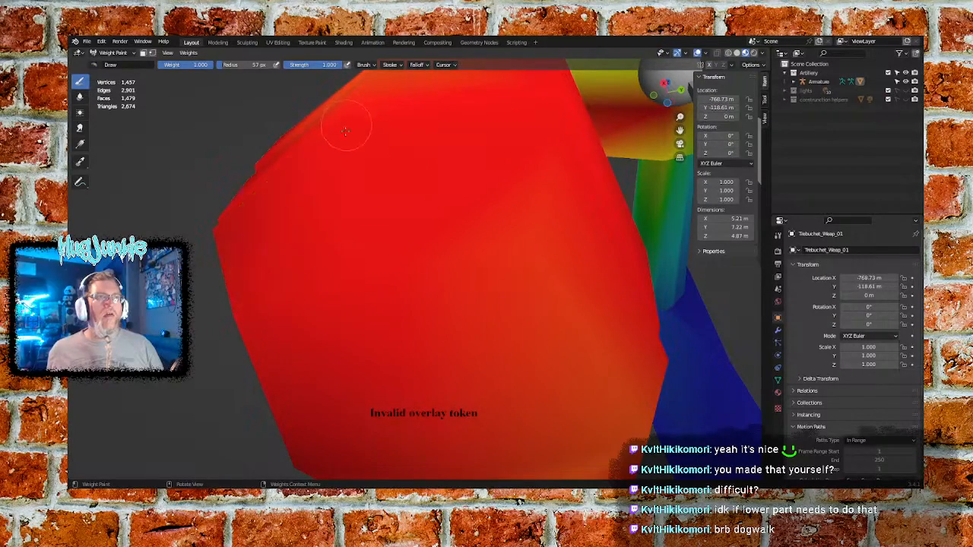
# Touch up the faint orange patches on the counterweight's outer side faces with weight 1.000
pyautogui.moveTo(474, 283)
pyautogui.mouseDown(button='middle')
pyautogui.moveTo(380, 288)
pyautogui.moveTo(467, 296)
pyautogui.moveTo(400, 331)
pyautogui.mouseUp(button='middle')
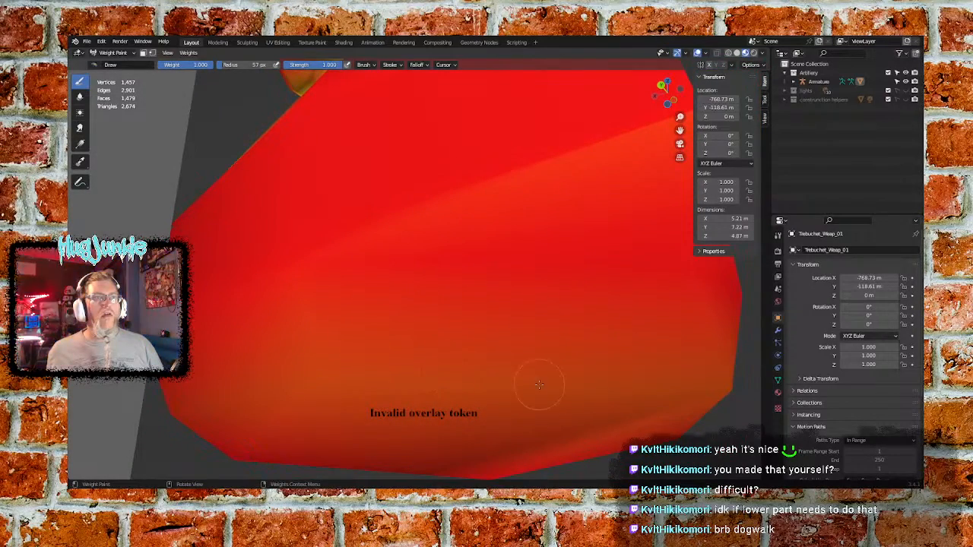
pyautogui.moveTo(525, 395); pyautogui.dragTo(545, 337, button='middle')
pyautogui.moveTo(599, 287)
pyautogui.mouseDown()
pyautogui.moveTo(641, 280)
pyautogui.moveTo(619, 318)
pyautogui.mouseUp()
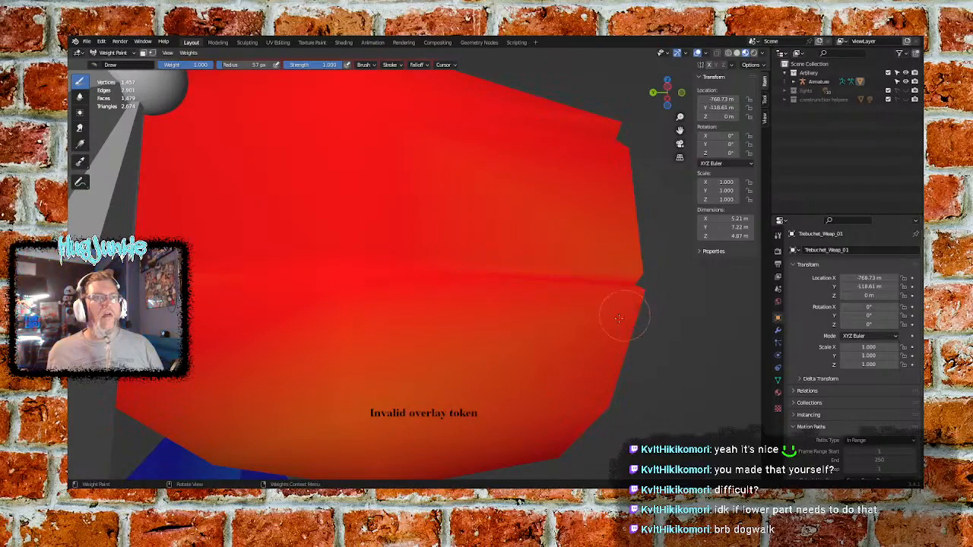
# Paint weight 1.000 into the narrow gap between the stones and the rim, reaching the stones' hidden lower surfaces inside the basket
pyautogui.moveTo(562, 285)
pyautogui.mouseDown(button='middle')
pyautogui.moveTo(530, 376)
pyautogui.moveTo(488, 366)
pyautogui.mouseUp(button='middle')
pyautogui.moveTo(484, 369); pyautogui.dragTo(477, 374)
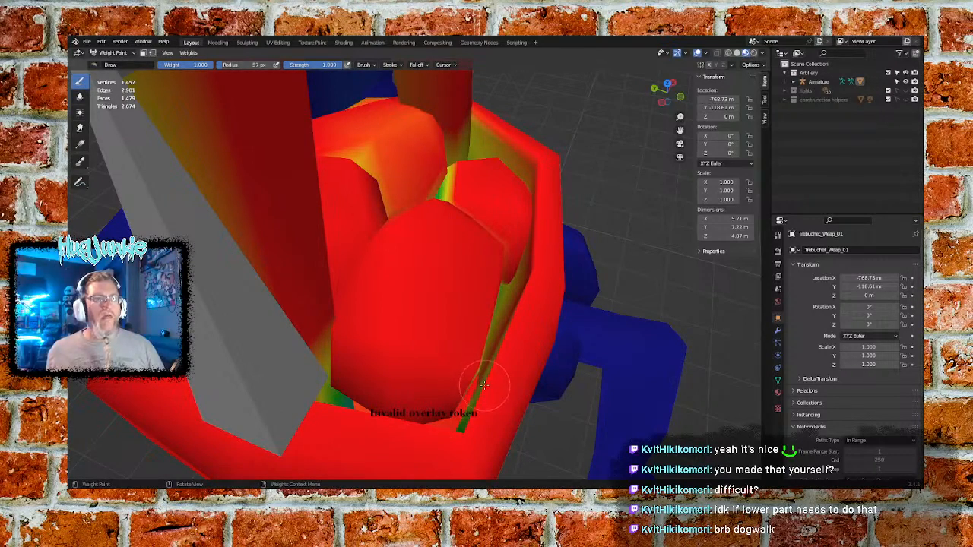
pyautogui.keyDown('ctrl'); pyautogui.moveTo(469, 380); pyautogui.dragTo(458, 258, button='middle'); pyautogui.keyUp('ctrl')
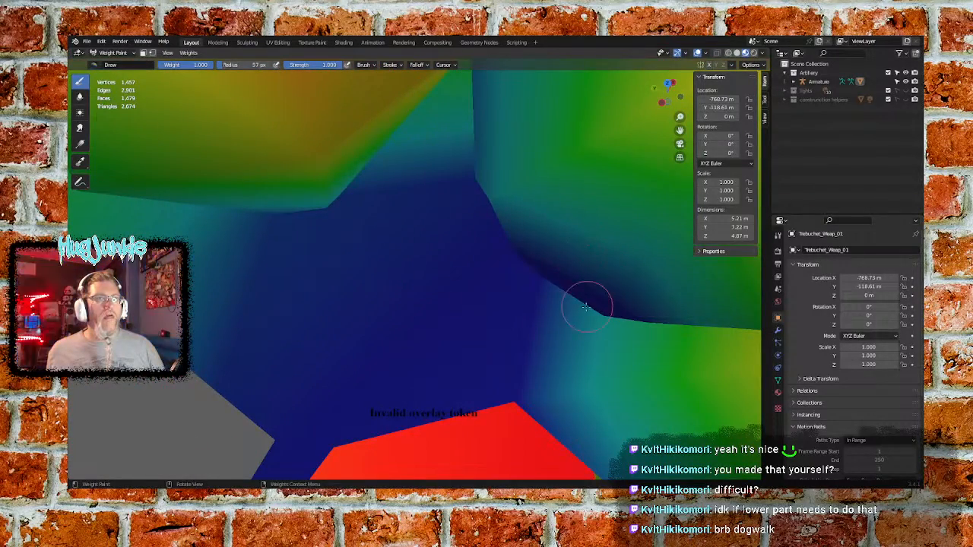
pyautogui.moveTo(528, 321)
pyautogui.mouseDown(button='middle')
pyautogui.moveTo(523, 284)
pyautogui.moveTo(481, 185)
pyautogui.mouseUp(button='middle')
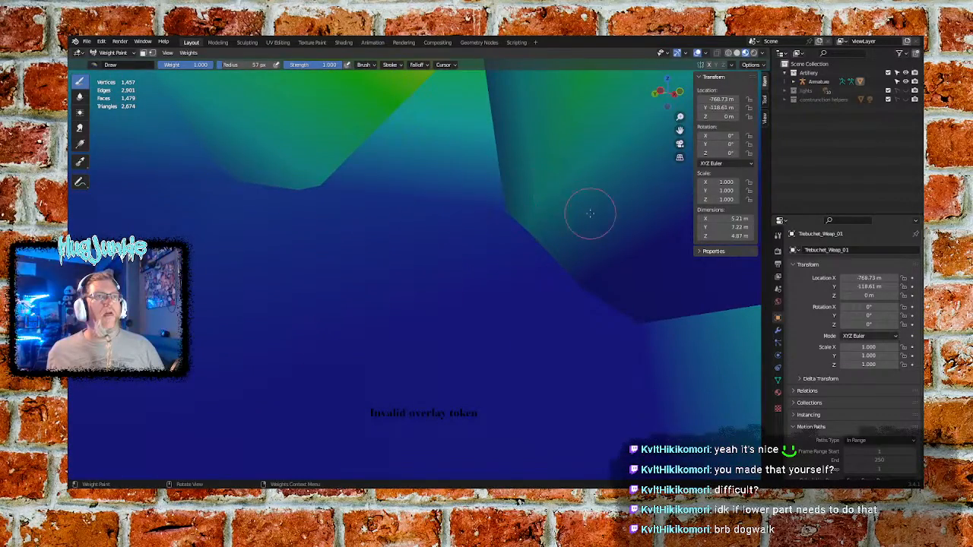
pyautogui.moveTo(590, 213)
pyautogui.mouseDown(button='middle')
pyautogui.moveTo(539, 250)
pyautogui.moveTo(571, 260)
pyautogui.moveTo(588, 230)
pyautogui.moveTo(447, 244)
pyautogui.mouseUp(button='middle')
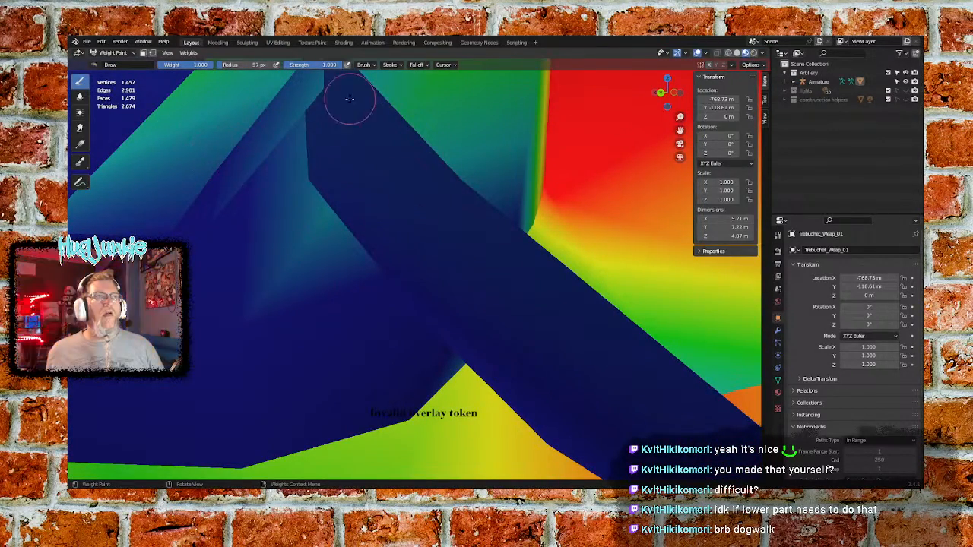
pyautogui.moveTo(321, 89)
pyautogui.mouseDown(button='middle')
pyautogui.moveTo(391, 167)
pyautogui.moveTo(370, 191)
pyautogui.moveTo(418, 200)
pyautogui.moveTo(406, 221)
pyautogui.mouseUp(button='middle')
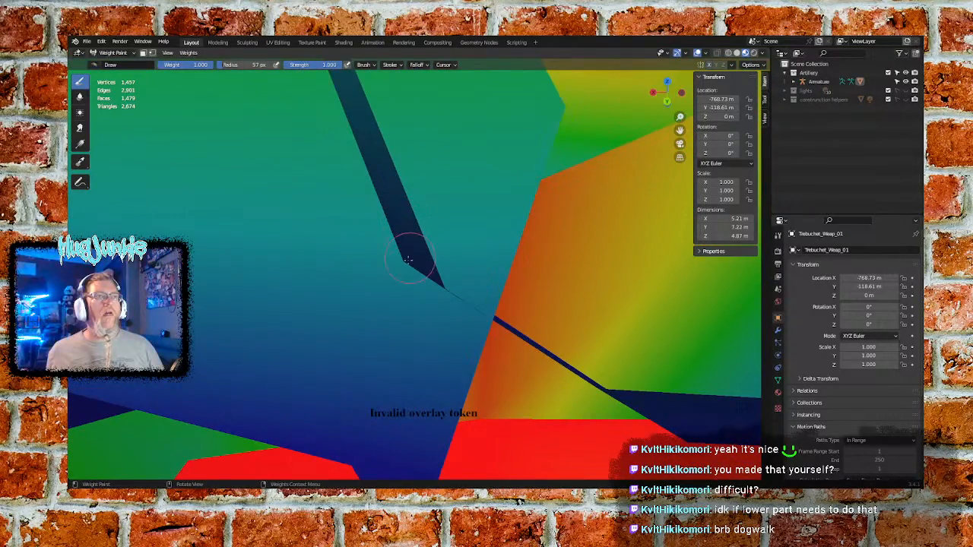
pyautogui.moveTo(570, 367)
pyautogui.mouseDown(button='middle')
pyautogui.moveTo(636, 347)
pyautogui.moveTo(645, 326)
pyautogui.moveTo(597, 326)
pyautogui.mouseUp(button='middle')
pyautogui.moveTo(401, 286)
pyautogui.mouseDown(button='middle')
pyautogui.moveTo(434, 358)
pyautogui.moveTo(447, 308)
pyautogui.moveTo(452, 333)
pyautogui.moveTo(445, 221)
pyautogui.moveTo(436, 253)
pyautogui.mouseUp(button='middle')
pyautogui.moveTo(191, 190); pyautogui.dragTo(155, 255)
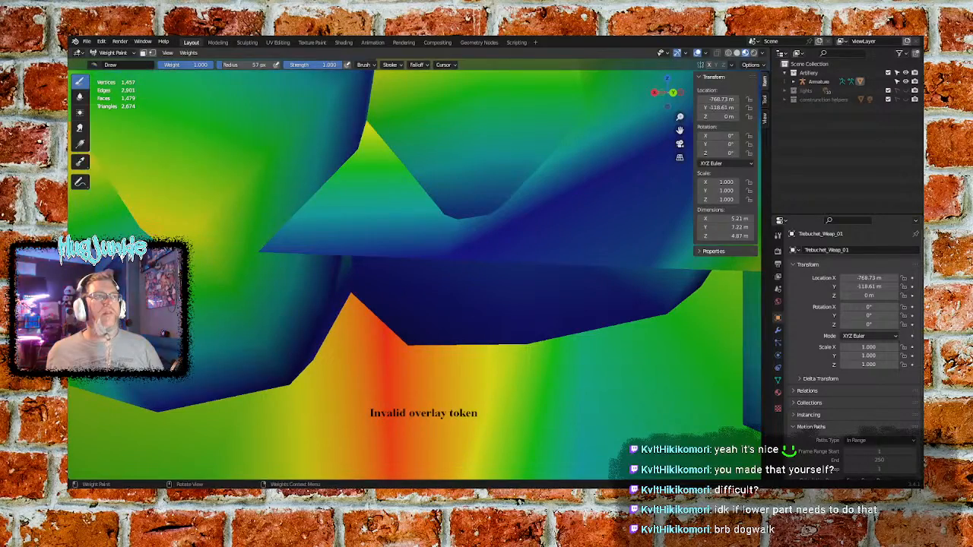
pyautogui.moveTo(169, 378)
pyautogui.mouseDown()
pyautogui.moveTo(256, 370)
pyautogui.moveTo(245, 366)
pyautogui.mouseUp()
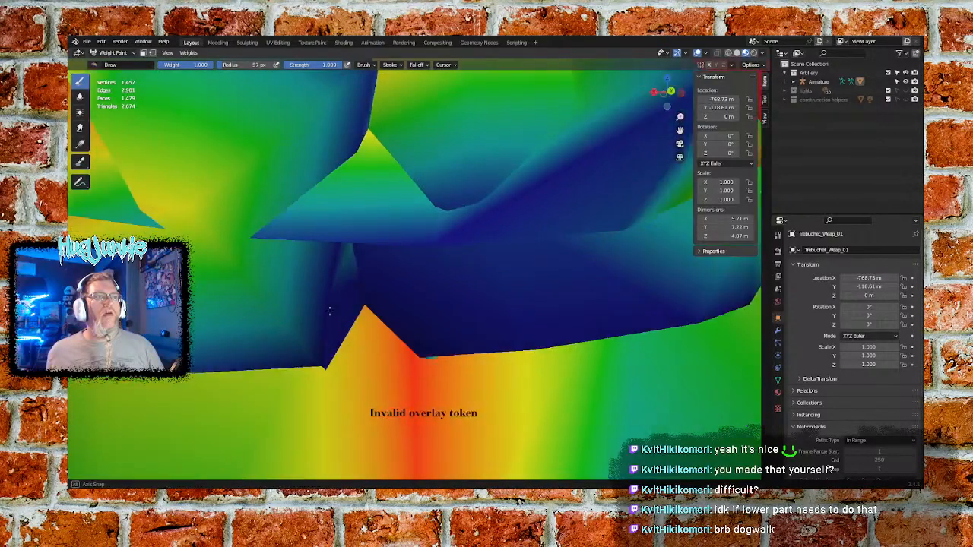
# Paint weight 1.000 along the blue bottom edges of the neighbouring stones inside the basket
pyautogui.moveTo(291, 348); pyautogui.dragTo(303, 327, button='middle')
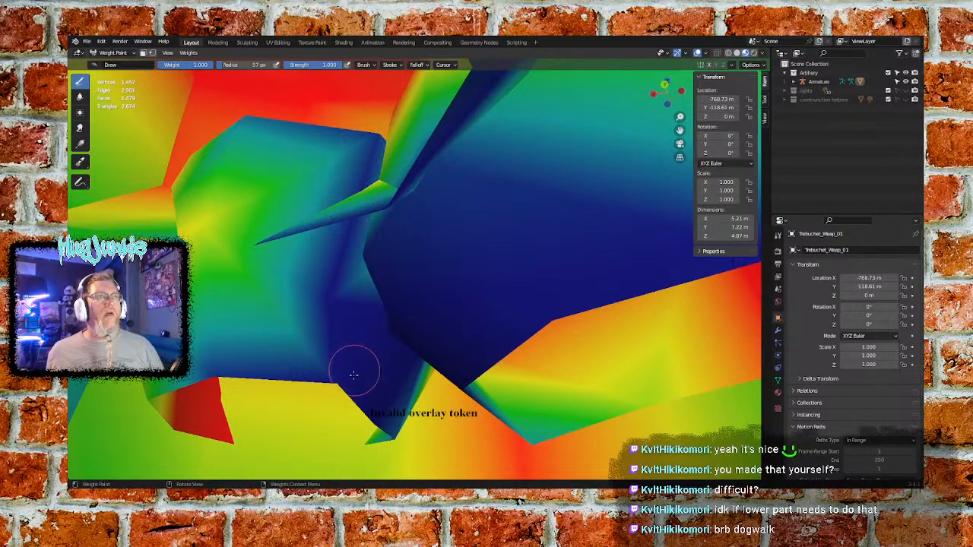
pyautogui.moveTo(353, 374)
pyautogui.mouseDown()
pyautogui.moveTo(364, 387)
pyautogui.moveTo(357, 334)
pyautogui.moveTo(289, 304)
pyautogui.moveTo(253, 370)
pyautogui.moveTo(202, 390)
pyautogui.moveTo(149, 389)
pyautogui.mouseUp()
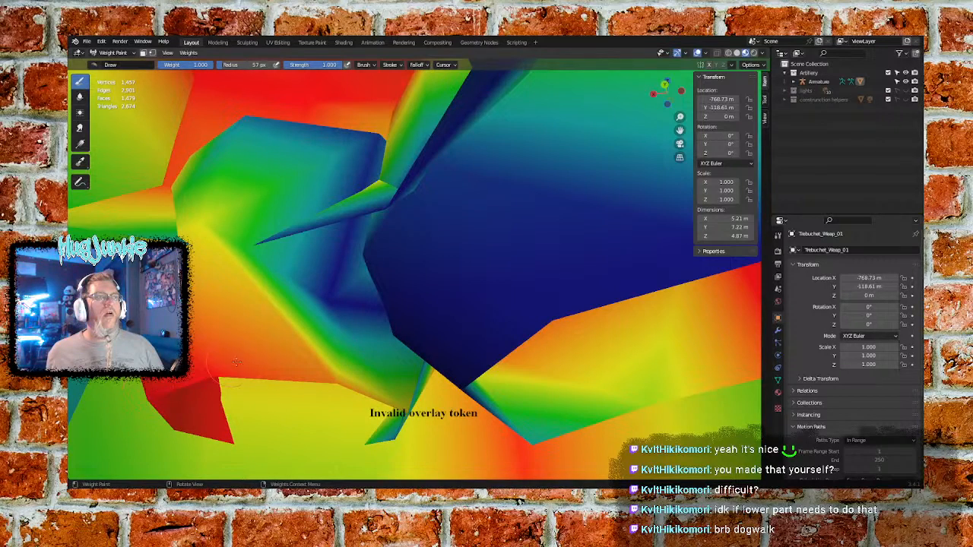
pyautogui.moveTo(236, 361)
pyautogui.mouseDown()
pyautogui.moveTo(361, 380)
pyautogui.moveTo(391, 435)
pyautogui.moveTo(462, 374)
pyautogui.mouseUp()
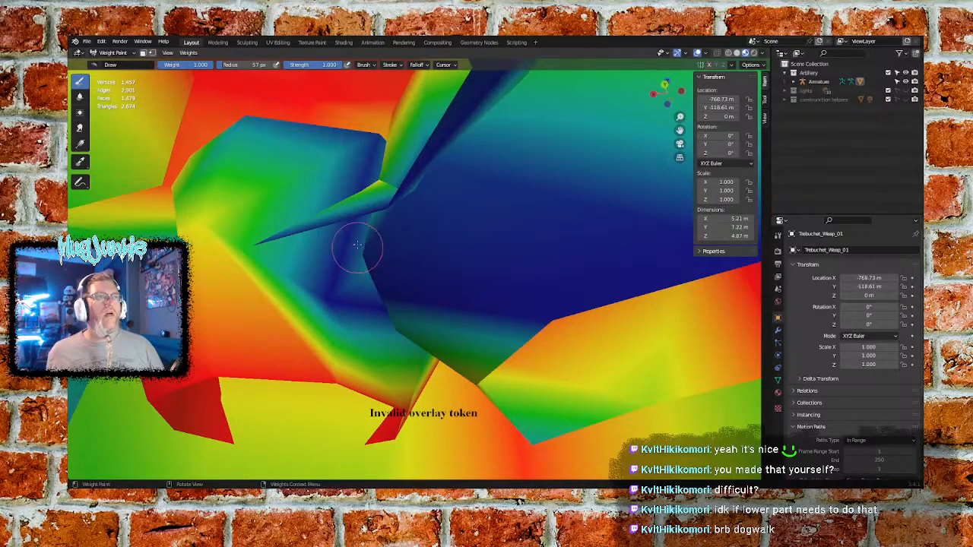
# Paint weight 1.000 over the large blue stone's lower faces and the thin sliver of geometry beside it
pyautogui.moveTo(342, 220); pyautogui.dragTo(419, 256, button='middle')
pyautogui.moveTo(464, 230)
pyautogui.mouseDown()
pyautogui.moveTo(514, 256)
pyautogui.moveTo(476, 259)
pyautogui.mouseUp()
pyautogui.moveTo(599, 264); pyautogui.dragTo(663, 275)
pyautogui.moveTo(506, 304)
pyautogui.mouseDown(button='middle')
pyautogui.moveTo(571, 282)
pyautogui.moveTo(550, 257)
pyautogui.moveTo(524, 264)
pyautogui.mouseUp(button='middle')
pyautogui.moveTo(524, 265)
pyautogui.mouseDown()
pyautogui.moveTo(543, 312)
pyautogui.moveTo(536, 319)
pyautogui.mouseUp()
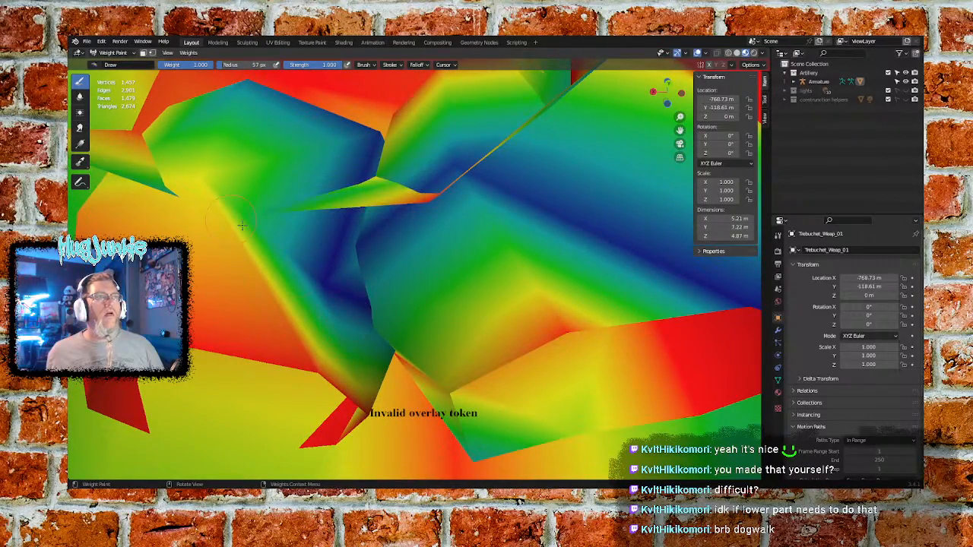
pyautogui.moveTo(326, 298); pyautogui.dragTo(445, 312, button='middle')
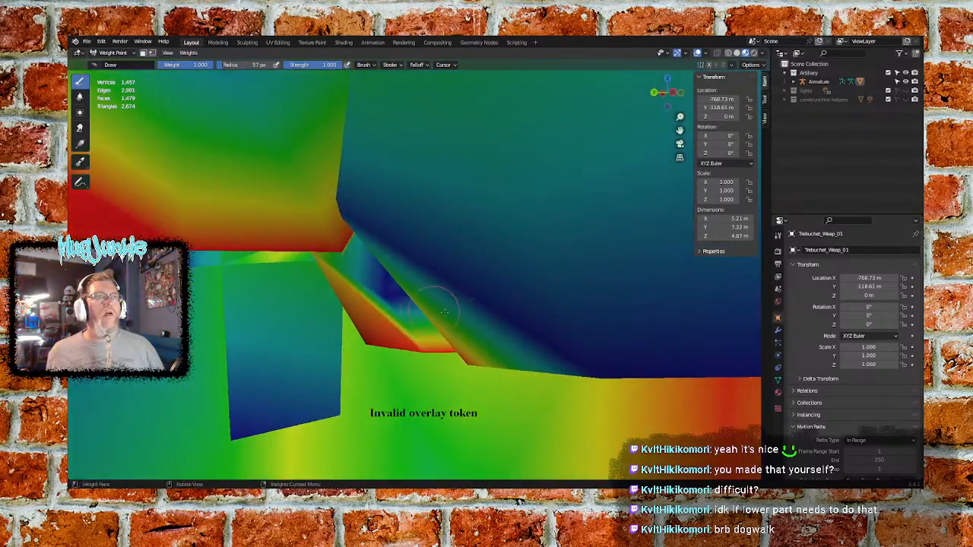
pyautogui.moveTo(598, 371); pyautogui.dragTo(651, 372)
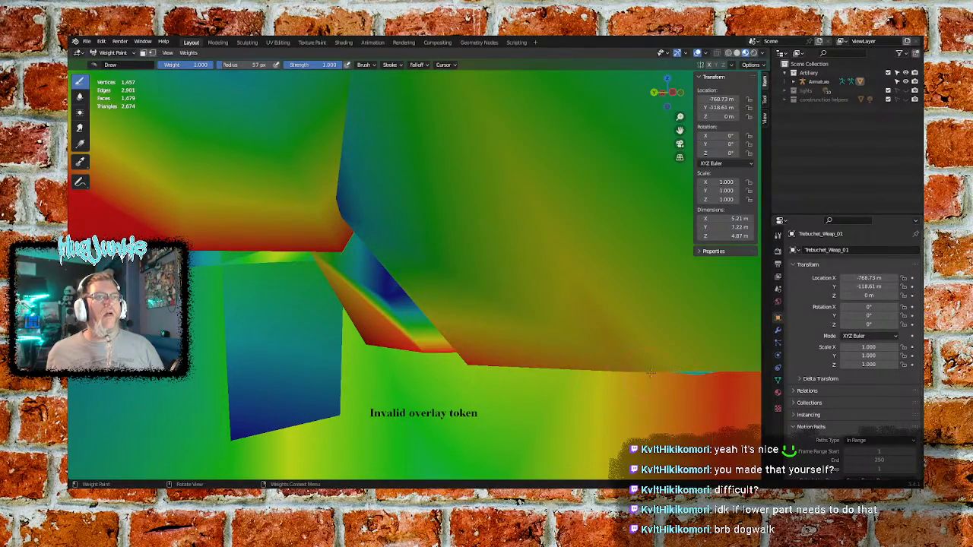
# Paint weight 1.000 over the blue stone faces and the dark crease between the stones deeper inside the basket
pyautogui.moveTo(344, 208); pyautogui.dragTo(361, 173, button='middle')
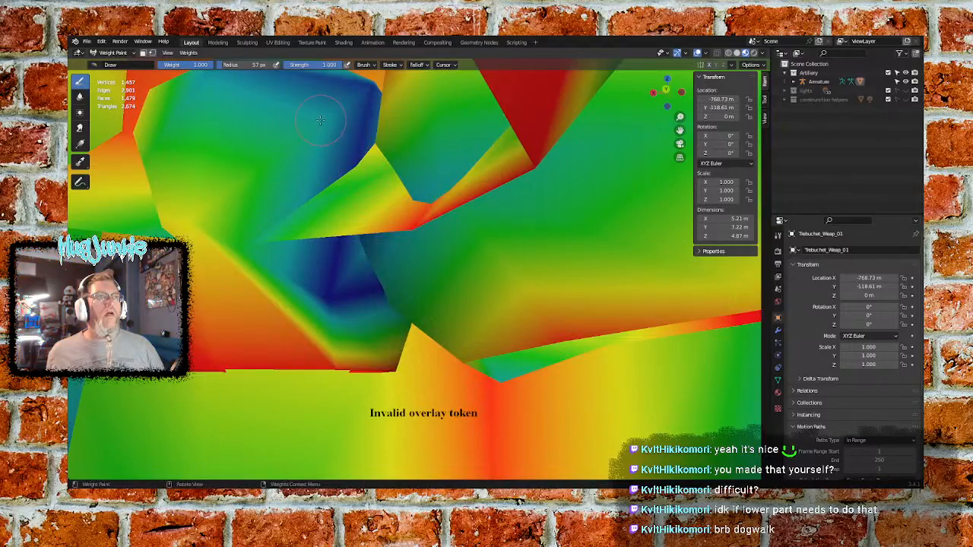
pyautogui.moveTo(320, 120); pyautogui.dragTo(358, 199, button='middle')
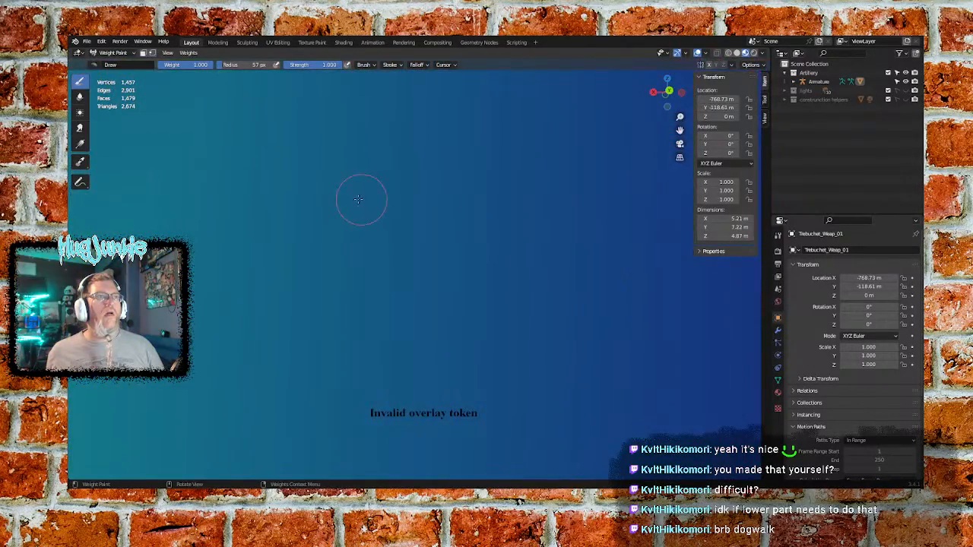
pyautogui.moveTo(394, 229)
pyautogui.mouseDown(button='middle')
pyautogui.moveTo(409, 248)
pyautogui.moveTo(296, 262)
pyautogui.moveTo(354, 289)
pyautogui.moveTo(424, 260)
pyautogui.moveTo(424, 231)
pyautogui.mouseUp(button='middle')
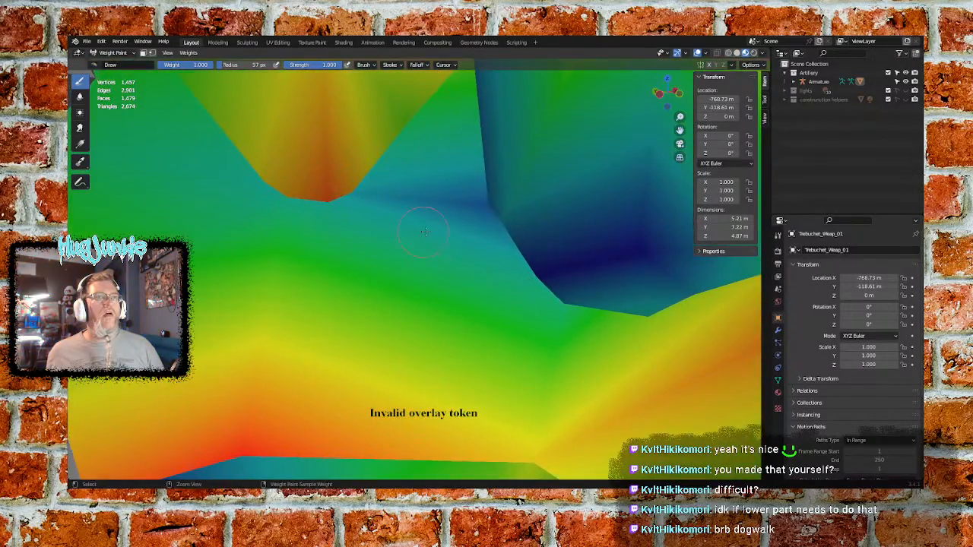
pyautogui.moveTo(559, 286); pyautogui.dragTo(328, 199, button='middle')
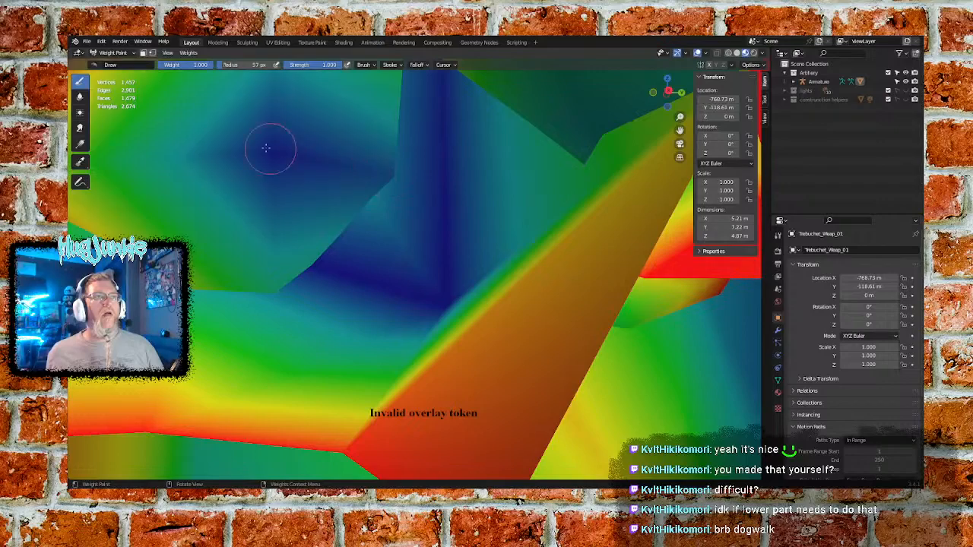
pyautogui.moveTo(266, 147); pyautogui.dragTo(302, 163)
pyautogui.moveTo(390, 244); pyautogui.dragTo(468, 320, button='middle')
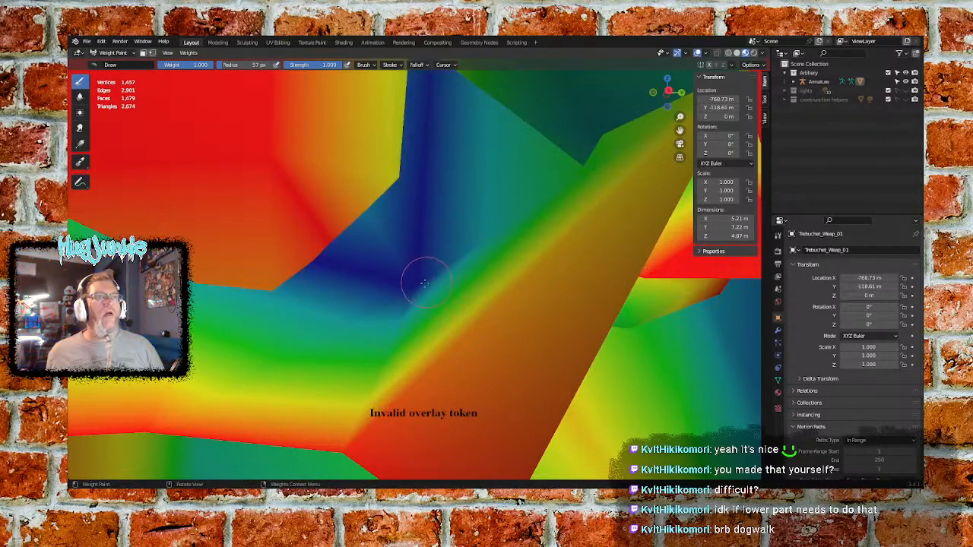
pyautogui.moveTo(424, 283); pyautogui.dragTo(418, 283)
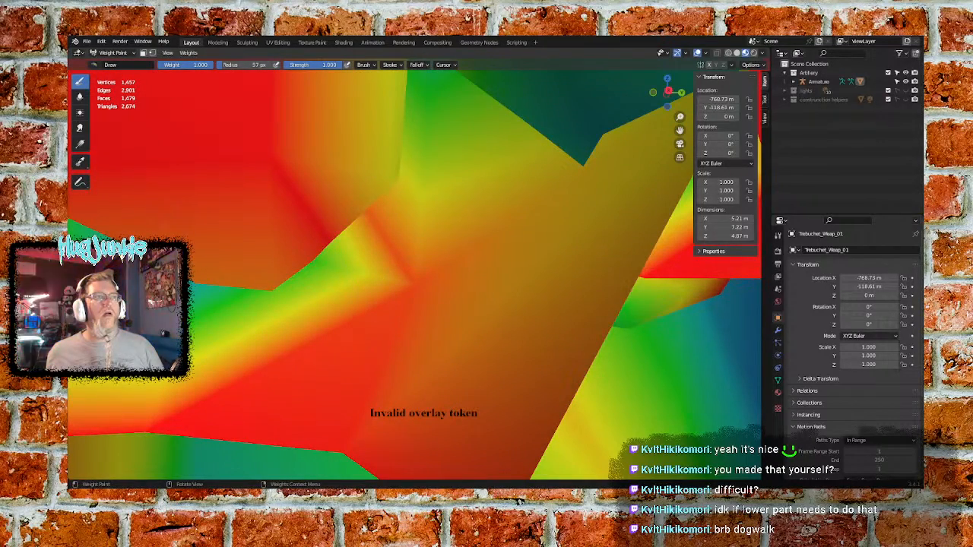
# Paint weight 1.000 over the orange stone's corners, its blue upper edge and the green lower tip of the neighbouring stone inside the basket
pyautogui.moveTo(461, 152)
pyautogui.mouseDown(button='middle')
pyautogui.moveTo(427, 210)
pyautogui.moveTo(539, 296)
pyautogui.moveTo(479, 317)
pyautogui.mouseUp(button='middle')
pyautogui.moveTo(412, 316); pyautogui.dragTo(384, 317)
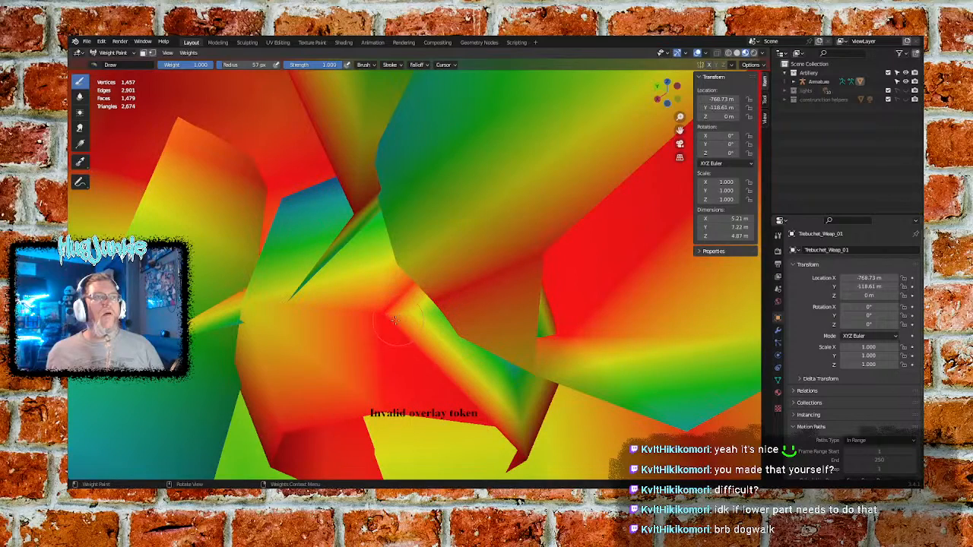
pyautogui.moveTo(332, 295); pyautogui.dragTo(274, 291)
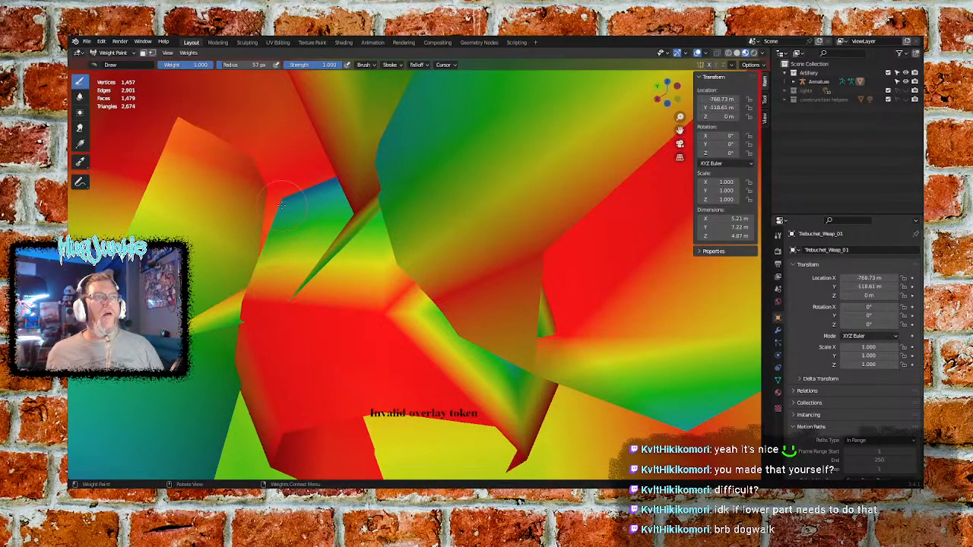
pyautogui.moveTo(281, 204); pyautogui.dragTo(286, 201)
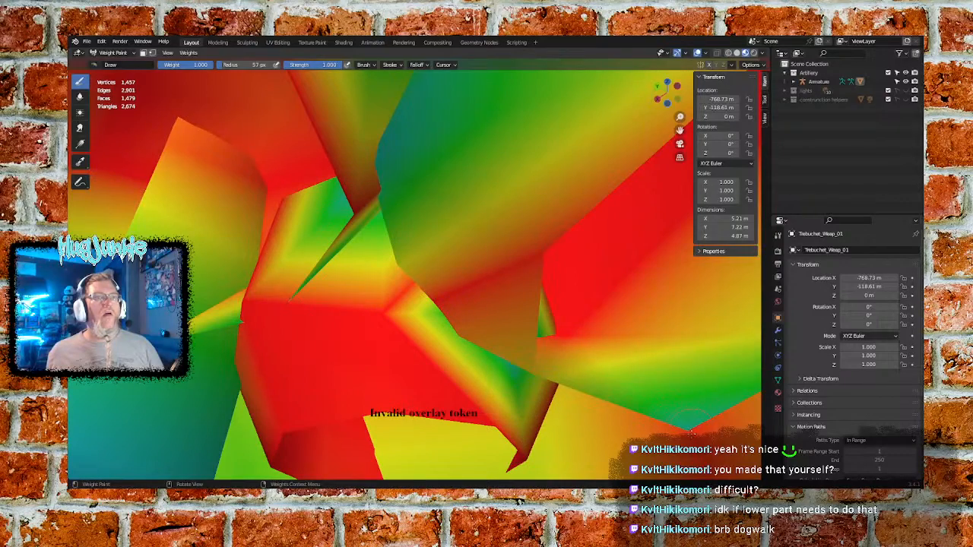
pyautogui.moveTo(690, 422); pyautogui.dragTo(685, 420)
# Paint weight 1.000 over the blue-green underside of the large stone and the broad yellow-green face of the stone next to it
pyautogui.moveTo(544, 331)
pyautogui.mouseDown(button='middle')
pyautogui.moveTo(581, 377)
pyautogui.moveTo(384, 266)
pyautogui.mouseUp(button='middle')
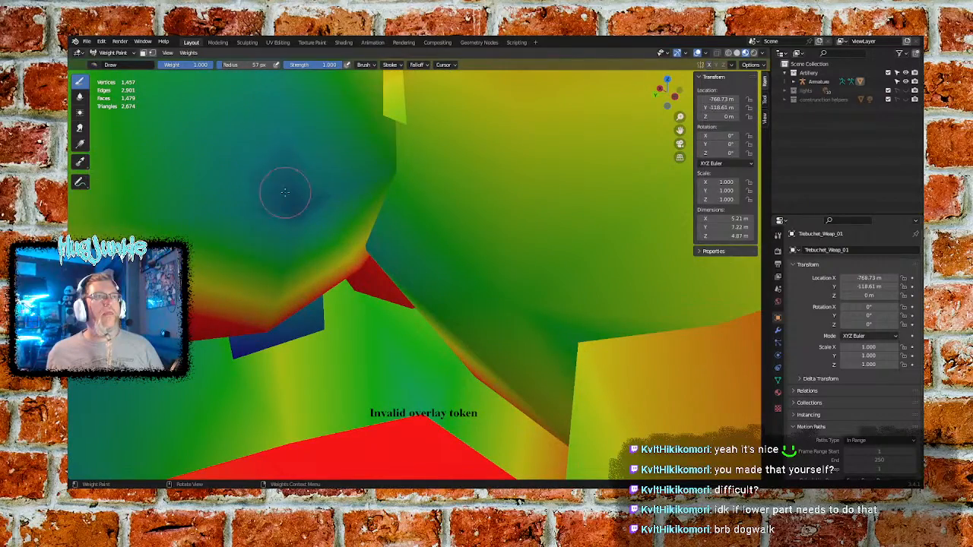
pyautogui.moveTo(284, 191); pyautogui.dragTo(284, 198)
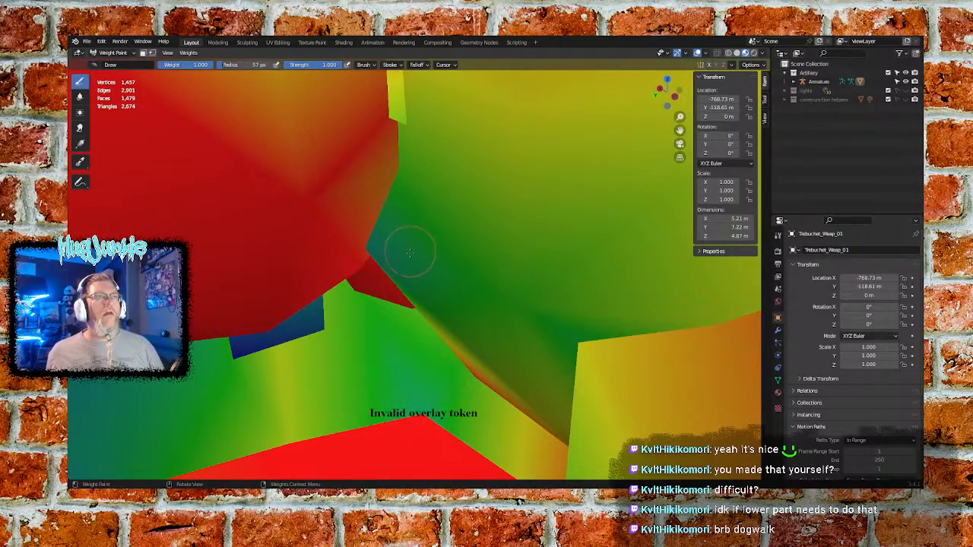
pyautogui.moveTo(454, 288); pyautogui.dragTo(505, 320)
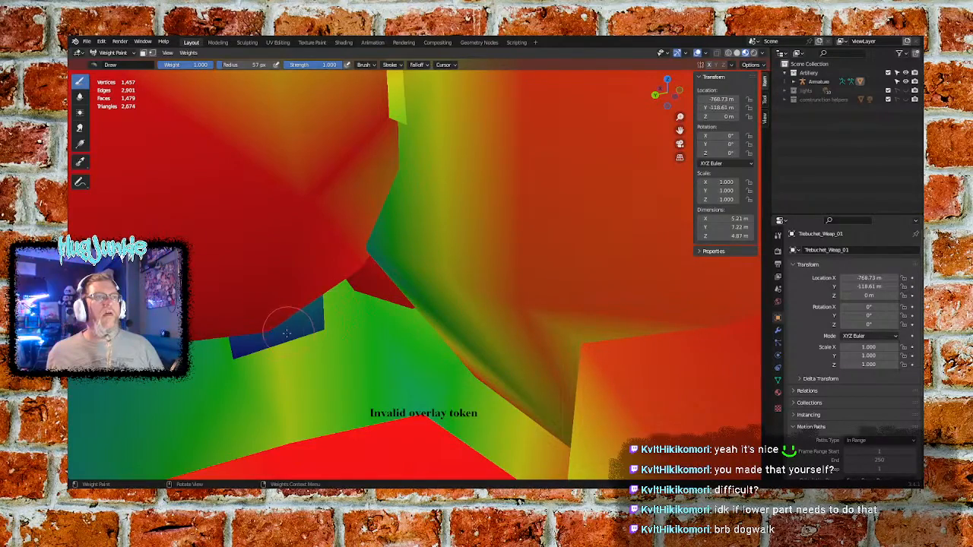
pyautogui.moveTo(287, 333); pyautogui.dragTo(315, 294, button='middle')
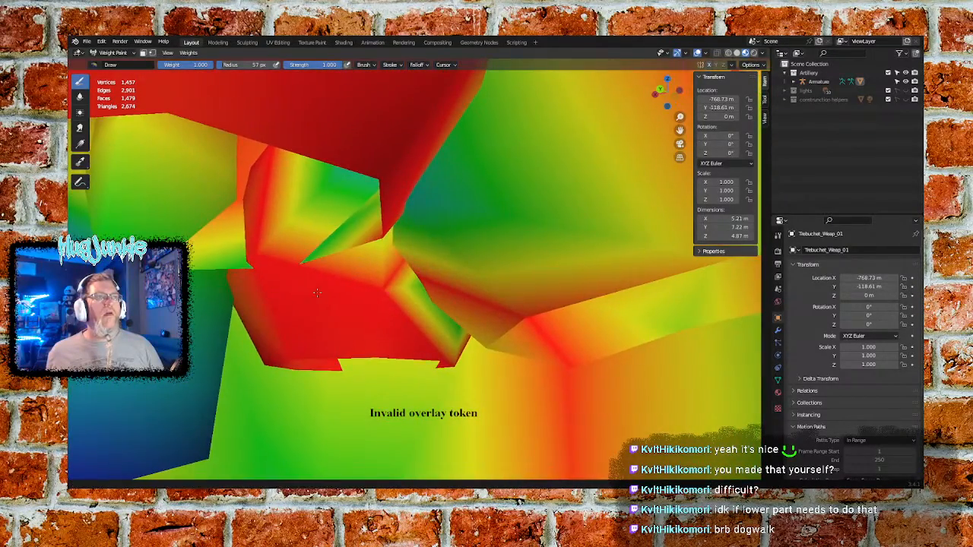
pyautogui.scroll(6, 316, 292)
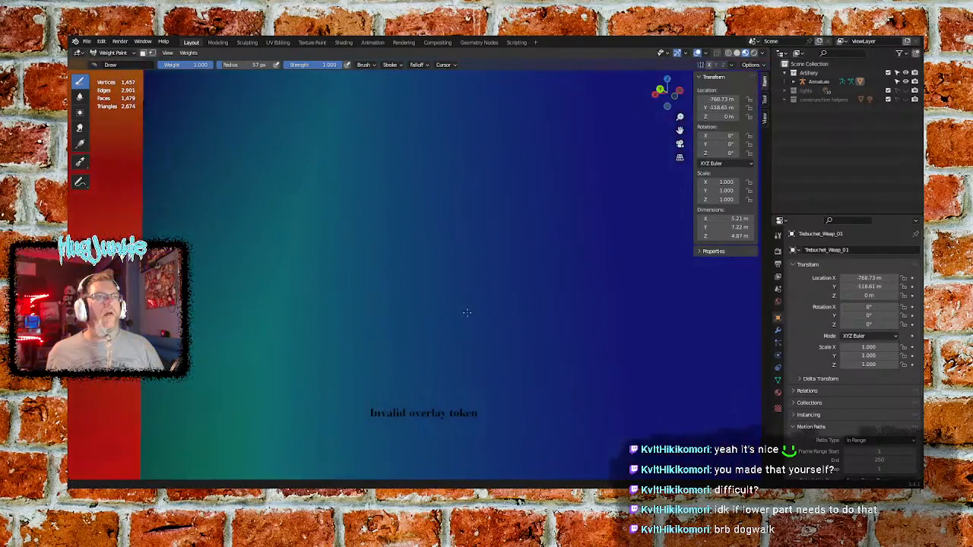
pyautogui.moveTo(467, 313)
pyautogui.keyDown('shift'); pyautogui.mouseDown(button='middle')
pyautogui.moveTo(467, 345)
pyautogui.moveTo(419, 300)
pyautogui.moveTo(447, 271)
pyautogui.moveTo(416, 320)
pyautogui.moveTo(355, 320)
pyautogui.mouseUp(button='middle'); pyautogui.keyUp('shift')
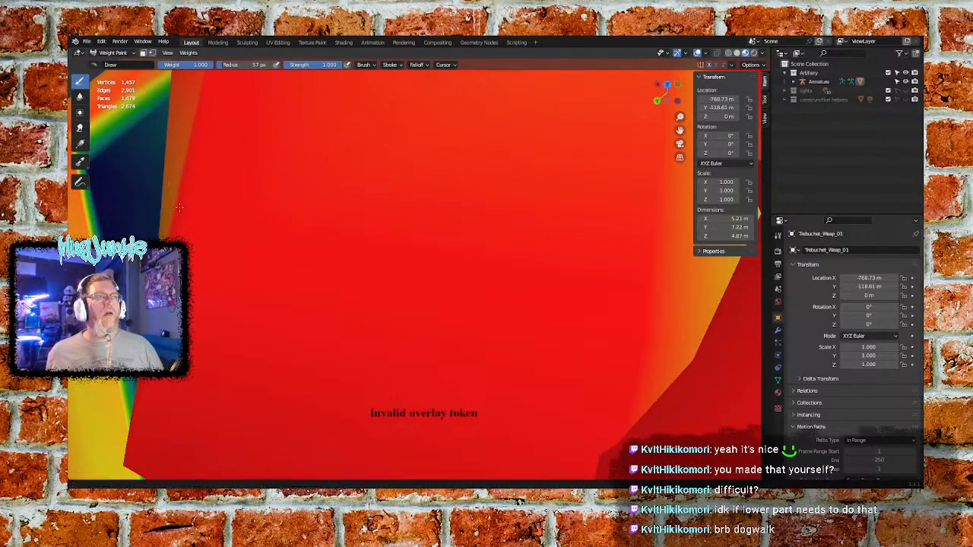
pyautogui.scroll(-5, 341, 278)
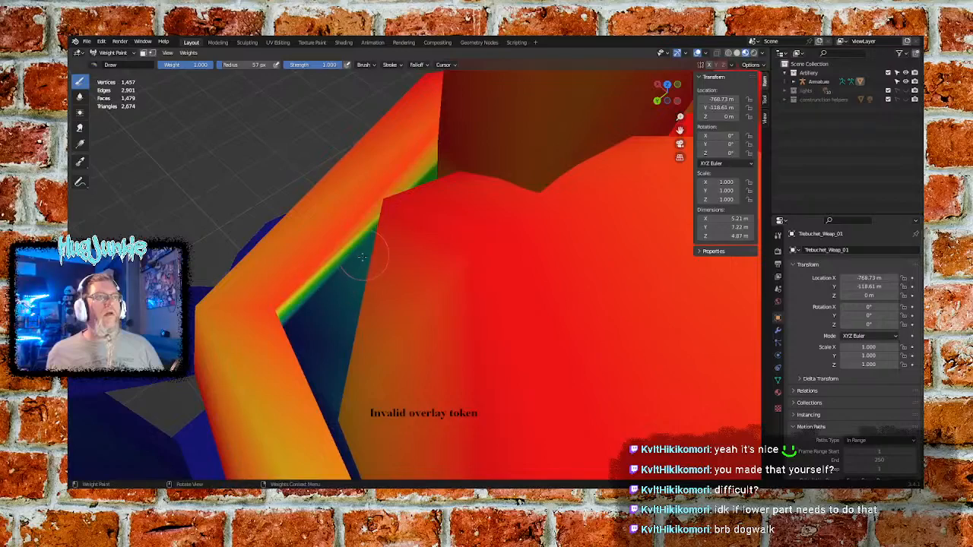
# Paint full weight 1.000 onto the blue and green gaps between the counterweight basket's inner walls and its stones
pyautogui.moveTo(362, 257); pyautogui.dragTo(233, 241, button='middle')
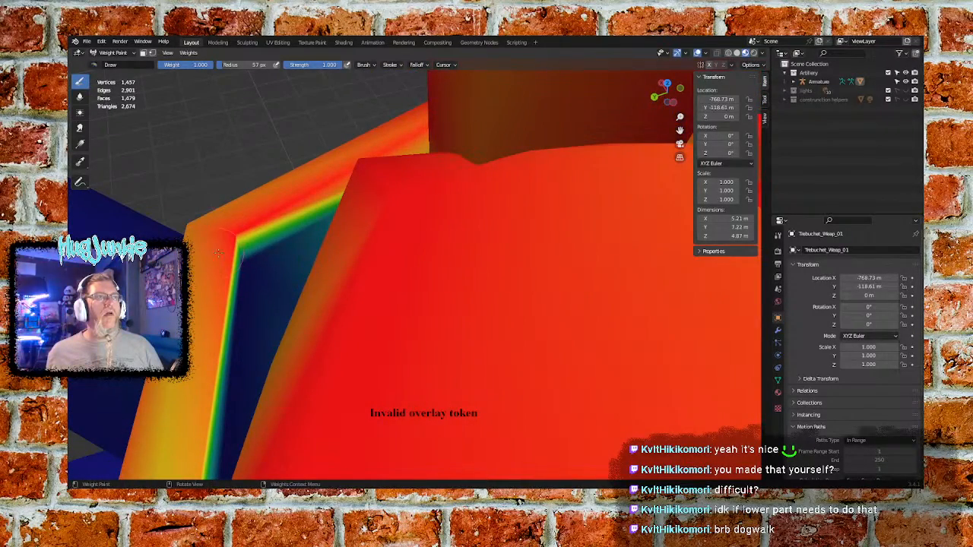
pyautogui.moveTo(238, 239); pyautogui.dragTo(262, 278)
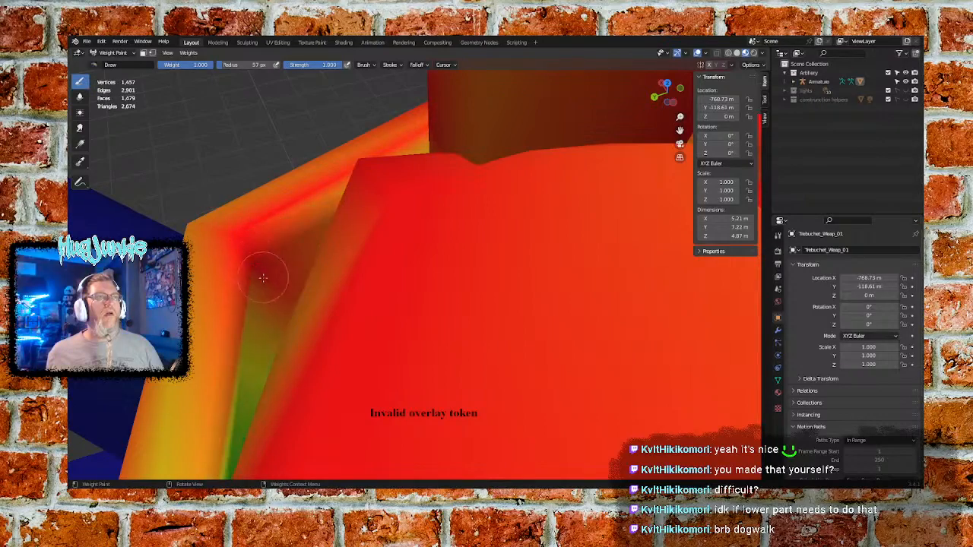
pyautogui.moveTo(276, 285)
pyautogui.mouseDown(button='middle')
pyautogui.moveTo(328, 316)
pyautogui.moveTo(377, 307)
pyautogui.moveTo(410, 386)
pyautogui.mouseUp(button='middle')
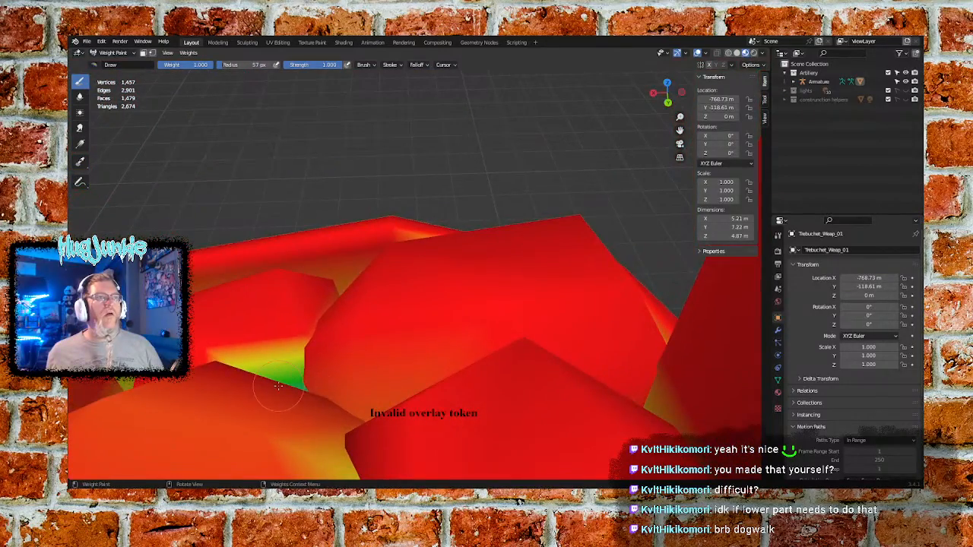
pyautogui.moveTo(304, 342)
pyautogui.mouseDown(button='middle')
pyautogui.moveTo(402, 355)
pyautogui.moveTo(458, 400)
pyautogui.mouseUp(button='middle')
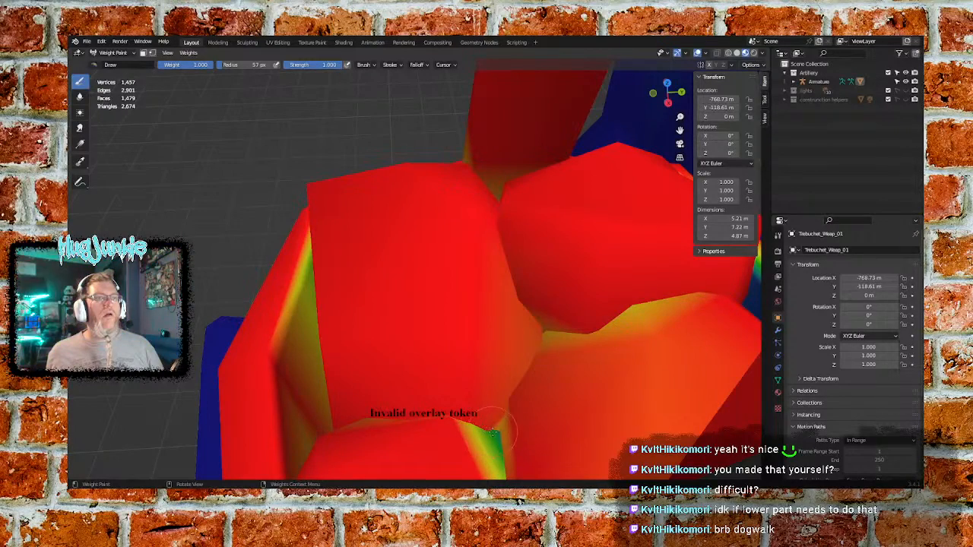
pyautogui.moveTo(533, 386)
pyautogui.mouseDown(button='middle')
pyautogui.moveTo(413, 382)
pyautogui.moveTo(534, 368)
pyautogui.moveTo(411, 331)
pyautogui.moveTo(465, 232)
pyautogui.mouseUp(button='middle')
pyautogui.moveTo(507, 235); pyautogui.dragTo(524, 252)
# Paint weight 1.000 on the basket's inner corner beside the large stone and on the low-weight strip beneath the stones
pyautogui.moveTo(430, 194)
pyautogui.mouseDown(button='middle')
pyautogui.moveTo(413, 195)
pyautogui.moveTo(428, 208)
pyautogui.moveTo(239, 223)
pyautogui.mouseUp(button='middle')
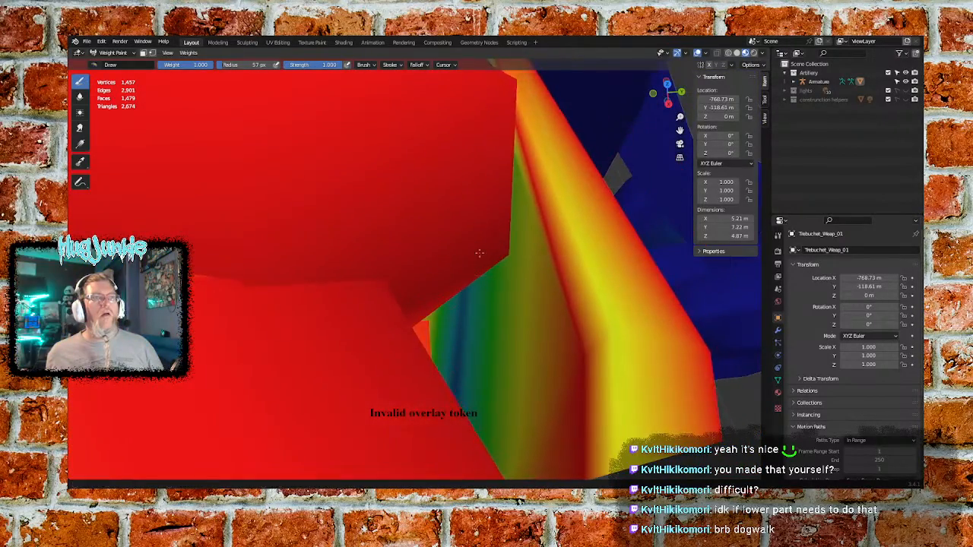
pyautogui.moveTo(393, 239)
pyautogui.mouseDown(button='middle')
pyautogui.moveTo(425, 220)
pyautogui.moveTo(471, 216)
pyautogui.moveTo(454, 240)
pyautogui.mouseUp(button='middle')
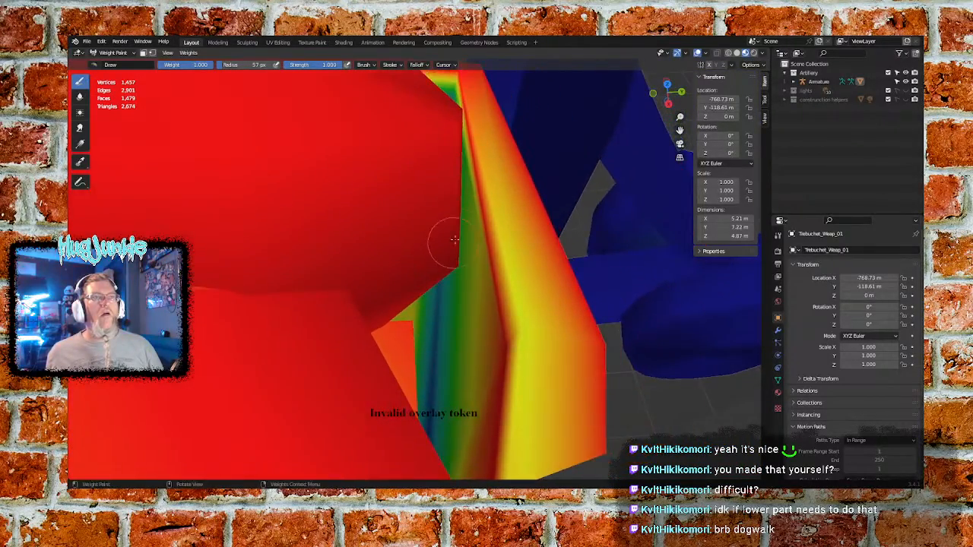
pyautogui.moveTo(482, 150)
pyautogui.mouseDown(button='middle')
pyautogui.moveTo(488, 209)
pyautogui.moveTo(455, 261)
pyautogui.moveTo(471, 145)
pyautogui.mouseUp(button='middle')
pyautogui.moveTo(472, 131); pyautogui.dragTo(472, 150)
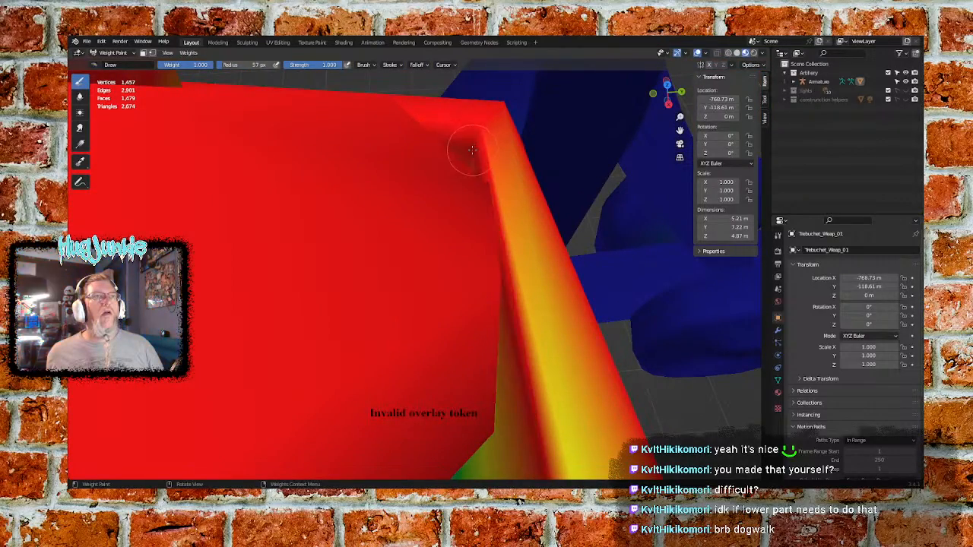
pyautogui.moveTo(496, 327); pyautogui.dragTo(380, 357, button='middle')
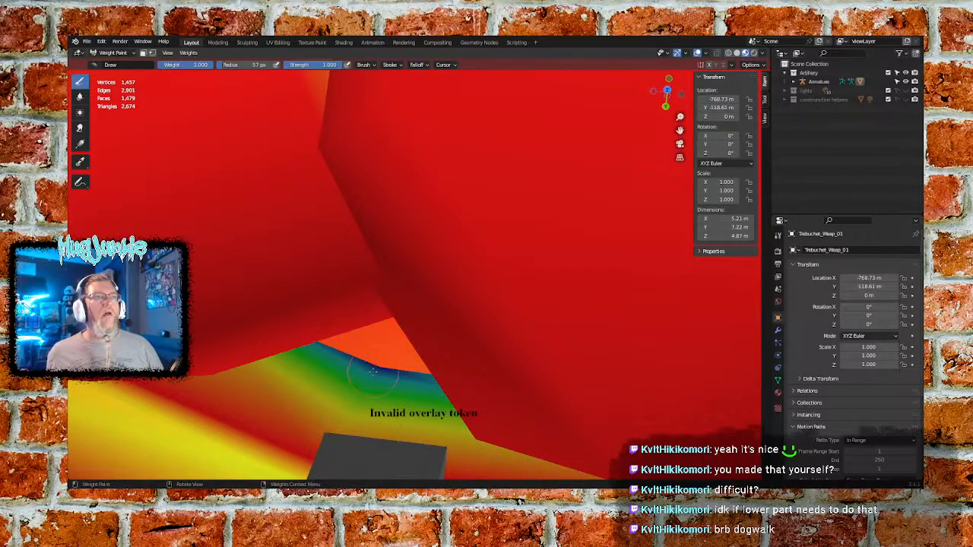
pyautogui.moveTo(357, 371); pyautogui.dragTo(396, 378)
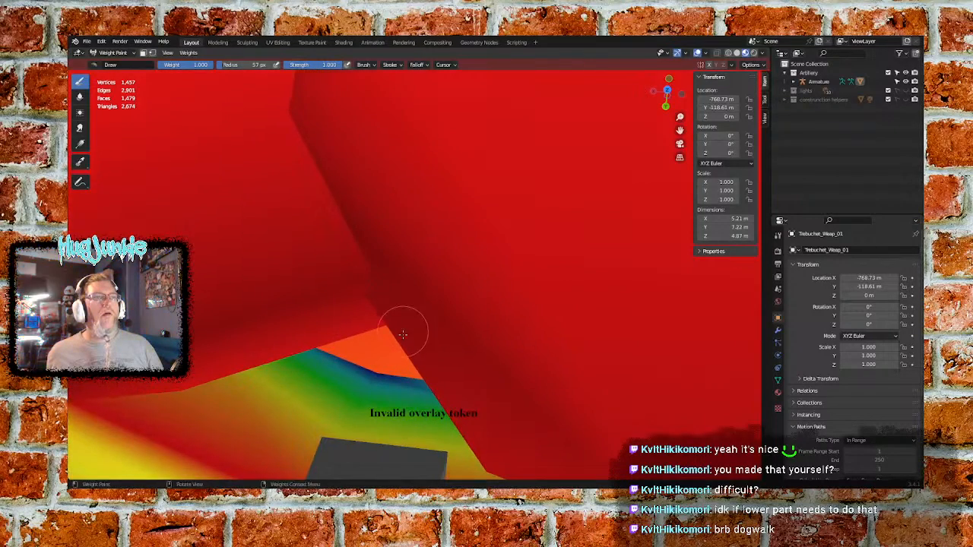
# Examine the weight distribution on the counterweight, axle, frame and throwing arm from several angles
pyautogui.keyDown('shift'); pyautogui.moveTo(421, 325); pyautogui.dragTo(449, 160, button='middle'); pyautogui.keyUp('shift')
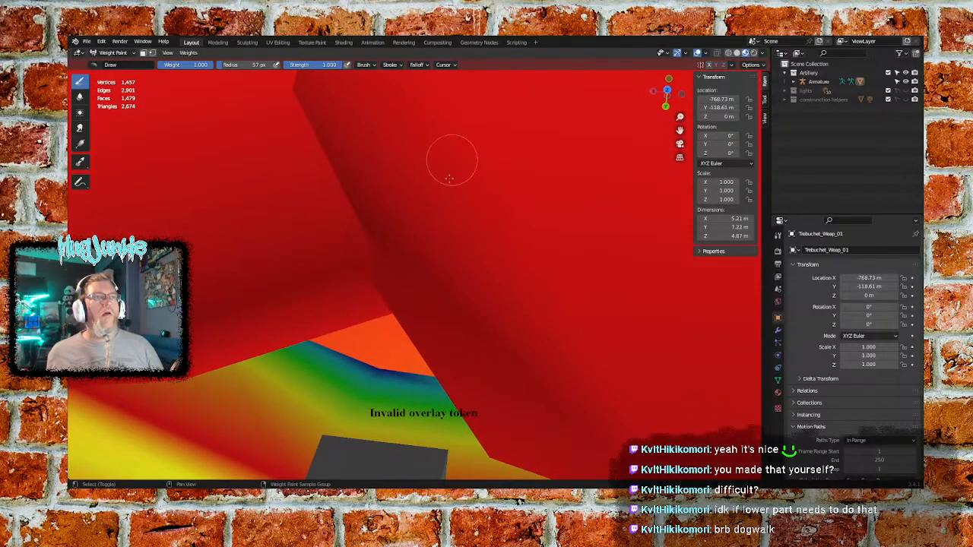
pyautogui.moveTo(450, 305)
pyautogui.keyDown('shift'); pyautogui.mouseDown(button='middle')
pyautogui.moveTo(445, 200)
pyautogui.moveTo(443, 215)
pyautogui.mouseUp(button='middle'); pyautogui.keyUp('shift')
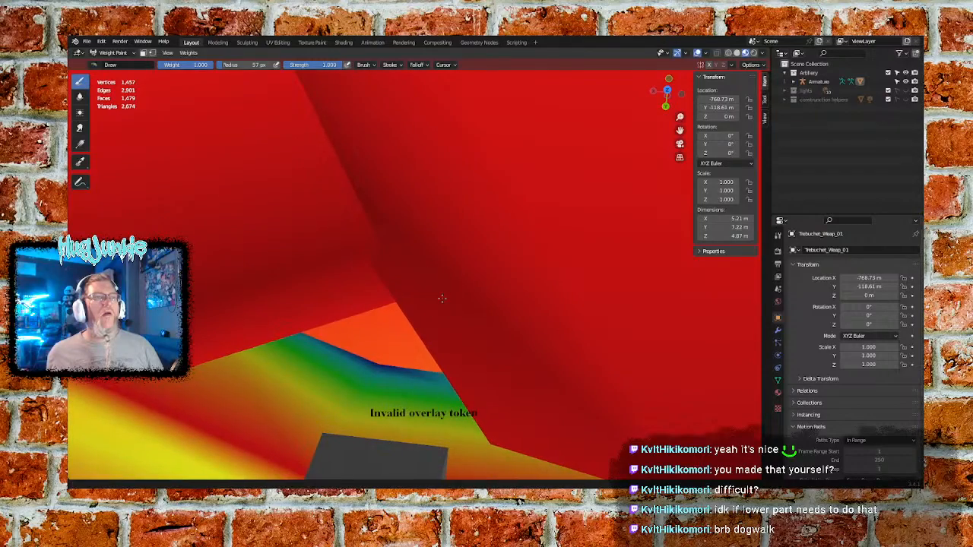
pyautogui.keyDown('shift'); pyautogui.moveTo(441, 299); pyautogui.dragTo(443, 213, button='middle'); pyautogui.keyUp('shift')
pyautogui.keyDown('shift'); pyautogui.moveTo(452, 341); pyautogui.dragTo(443, 224, button='middle'); pyautogui.keyUp('shift')
pyautogui.keyDown('shift'); pyautogui.moveTo(443, 323); pyautogui.dragTo(435, 235, button='middle'); pyautogui.keyUp('shift')
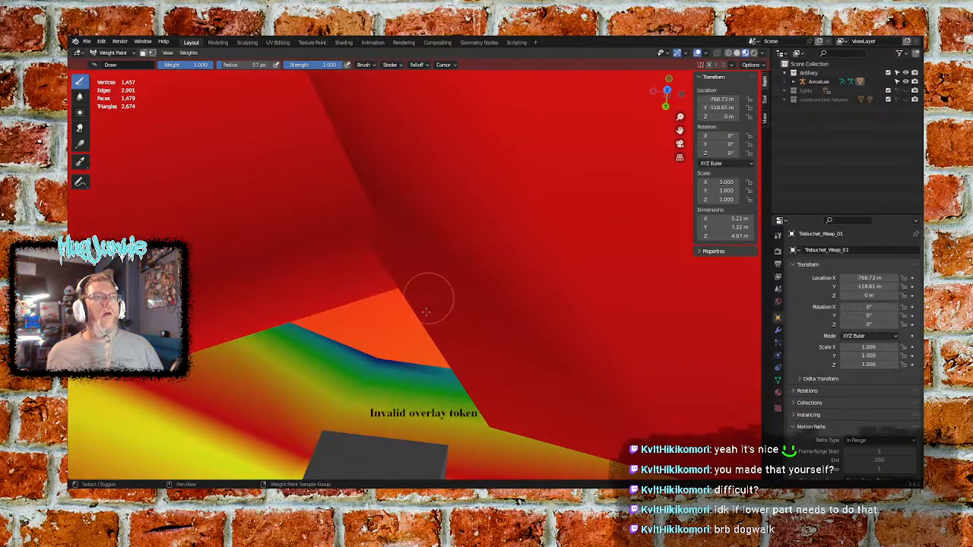
pyautogui.moveTo(518, 324)
pyautogui.mouseDown(button='middle')
pyautogui.moveTo(491, 226)
pyautogui.moveTo(327, 293)
pyautogui.moveTo(360, 292)
pyautogui.moveTo(363, 306)
pyautogui.moveTo(375, 243)
pyautogui.moveTo(399, 319)
pyautogui.moveTo(454, 296)
pyautogui.moveTo(490, 250)
pyautogui.moveTo(475, 317)
pyautogui.mouseUp(button='middle')
pyautogui.scroll(-5, 327, 294)
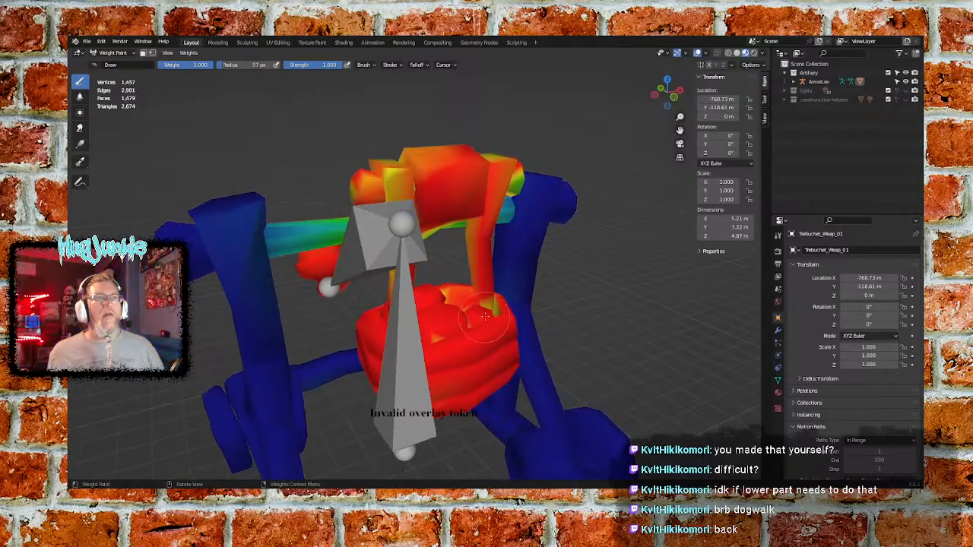
pyautogui.moveTo(488, 276); pyautogui.dragTo(498, 313, button='middle')
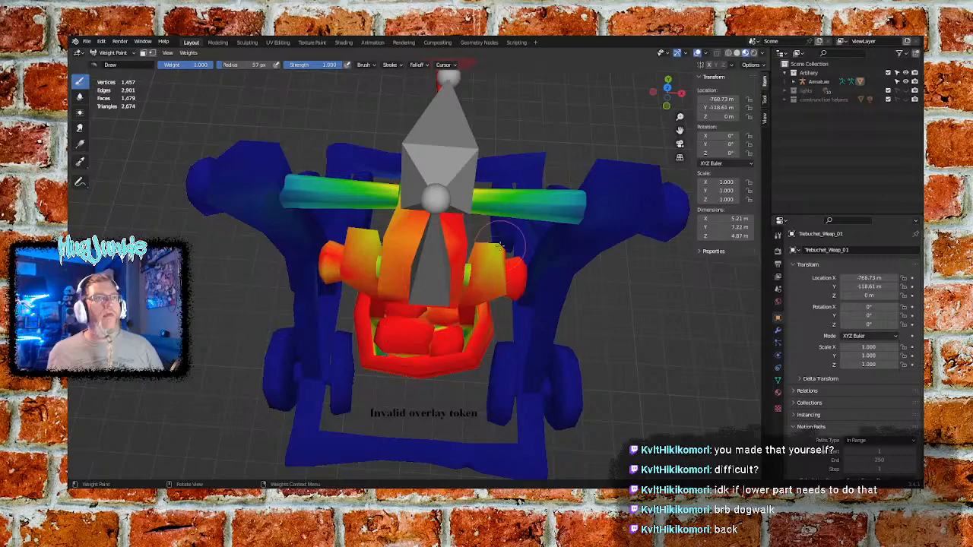
pyautogui.moveTo(500, 245)
pyautogui.mouseDown(button='middle')
pyautogui.moveTo(405, 168)
pyautogui.moveTo(449, 154)
pyautogui.moveTo(406, 173)
pyautogui.moveTo(440, 209)
pyautogui.moveTo(412, 199)
pyautogui.moveTo(288, 208)
pyautogui.moveTo(357, 222)
pyautogui.mouseUp(button='middle')
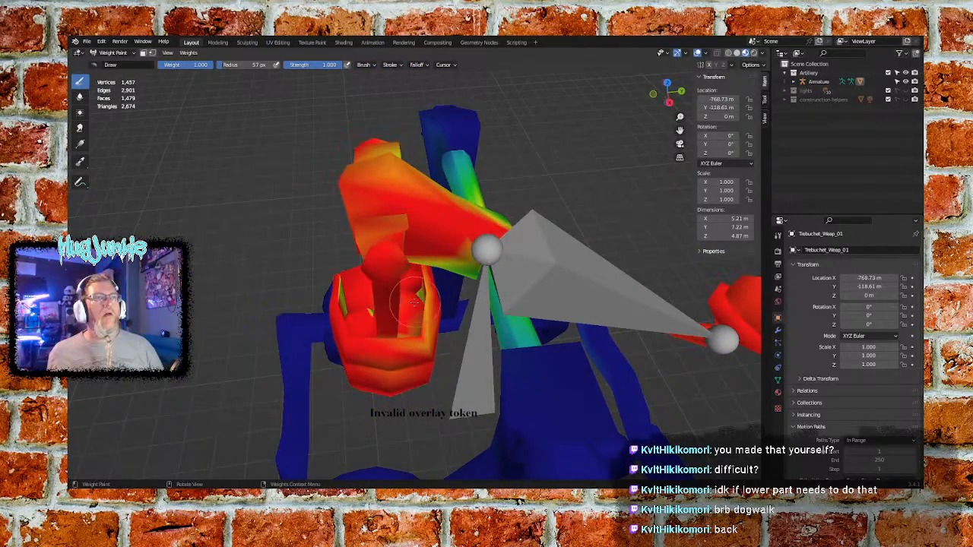
pyautogui.moveTo(367, 331)
pyautogui.mouseDown(button='middle')
pyautogui.moveTo(433, 342)
pyautogui.moveTo(422, 315)
pyautogui.moveTo(444, 196)
pyautogui.moveTo(386, 298)
pyautogui.moveTo(362, 302)
pyautogui.moveTo(380, 294)
pyautogui.moveTo(380, 304)
pyautogui.moveTo(357, 212)
pyautogui.moveTo(362, 349)
pyautogui.moveTo(352, 340)
pyautogui.moveTo(385, 326)
pyautogui.moveTo(349, 322)
pyautogui.moveTo(342, 360)
pyautogui.moveTo(301, 271)
pyautogui.moveTo(334, 342)
pyautogui.mouseUp(button='middle')
pyautogui.moveTo(384, 308)
pyautogui.mouseDown(button='middle')
pyautogui.moveTo(292, 325)
pyautogui.moveTo(299, 263)
pyautogui.moveTo(252, 232)
pyautogui.mouseUp(button='middle')
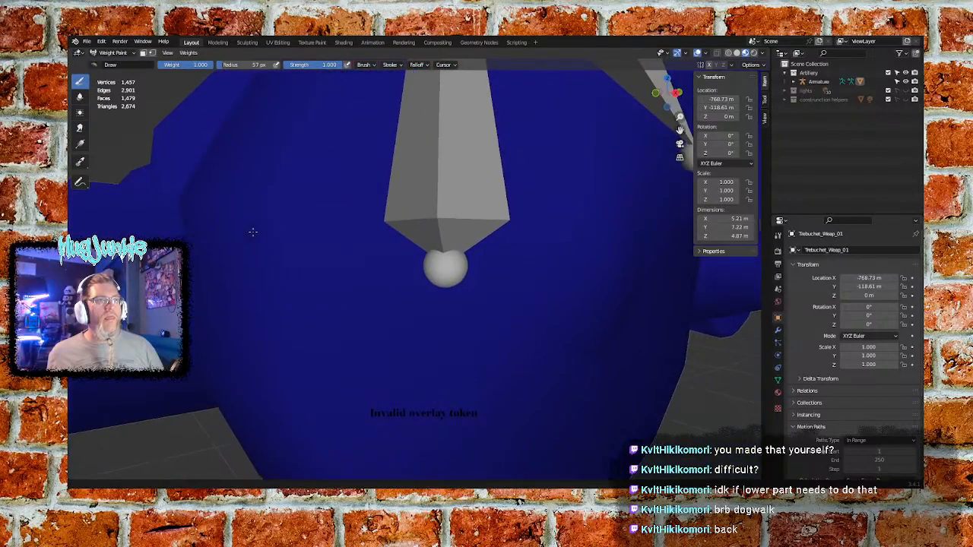
pyautogui.moveTo(337, 301)
pyautogui.mouseDown(button='middle')
pyautogui.moveTo(311, 228)
pyautogui.moveTo(314, 256)
pyautogui.moveTo(308, 243)
pyautogui.mouseUp(button='middle')
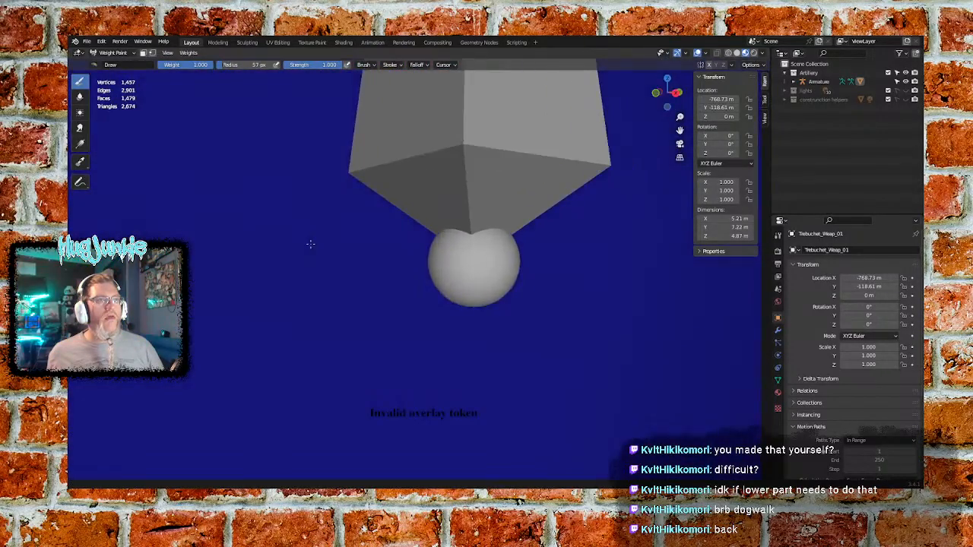
pyautogui.moveTo(317, 285)
pyautogui.mouseDown(button='middle')
pyautogui.moveTo(382, 282)
pyautogui.moveTo(403, 294)
pyautogui.moveTo(350, 266)
pyautogui.moveTo(238, 264)
pyautogui.moveTo(250, 228)
pyautogui.moveTo(215, 143)
pyautogui.moveTo(288, 187)
pyautogui.mouseUp(button='middle')
pyautogui.scroll(8, 403, 294)
pyautogui.scroll(-6, 387, 266)
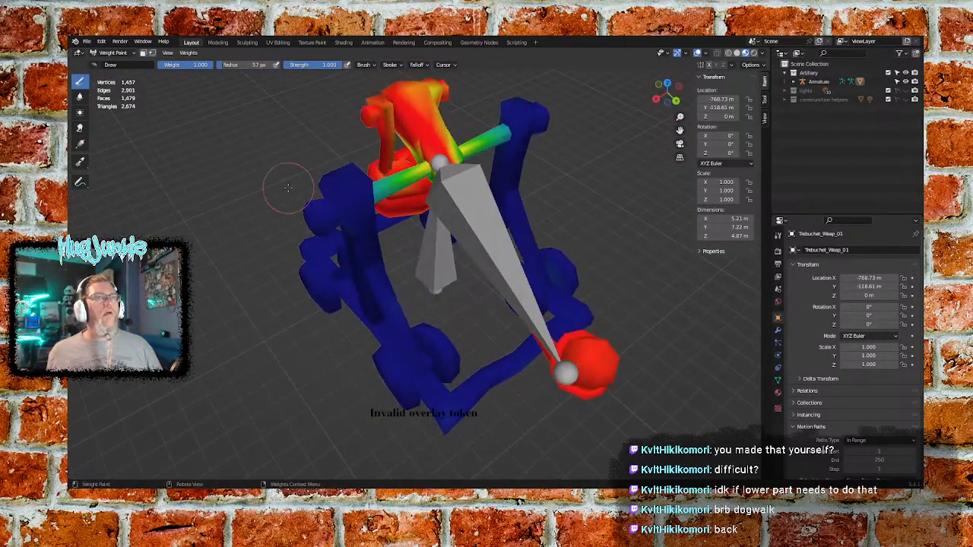
pyautogui.moveTo(360, 190)
pyautogui.mouseDown(button='middle')
pyautogui.moveTo(272, 178)
pyautogui.moveTo(228, 145)
pyautogui.mouseUp(button='middle')
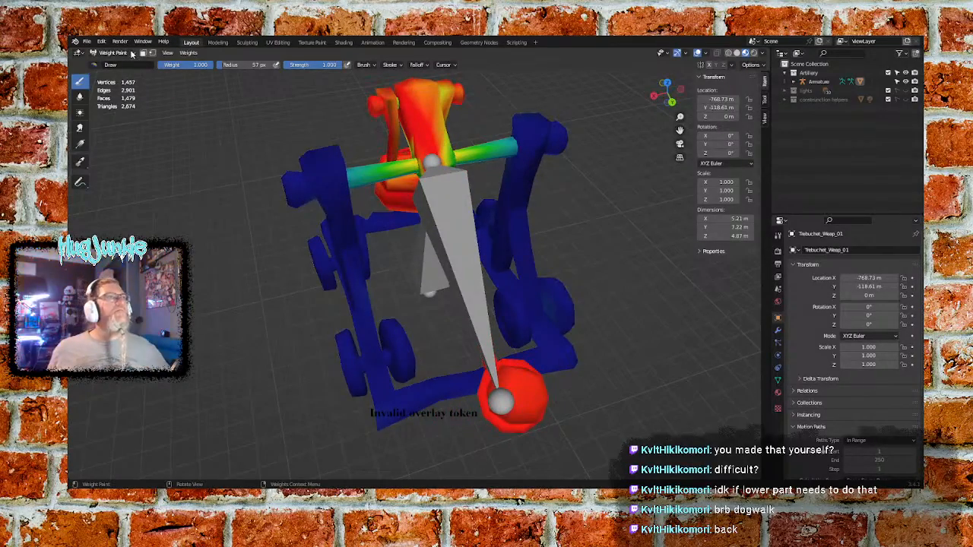
# Return the trebuchet mesh to Object Mode and deselect it
pyautogui.click(114, 52)
pyautogui.click(114, 75)
pyautogui.moveTo(244, 144); pyautogui.dragTo(268, 147, button='middle')
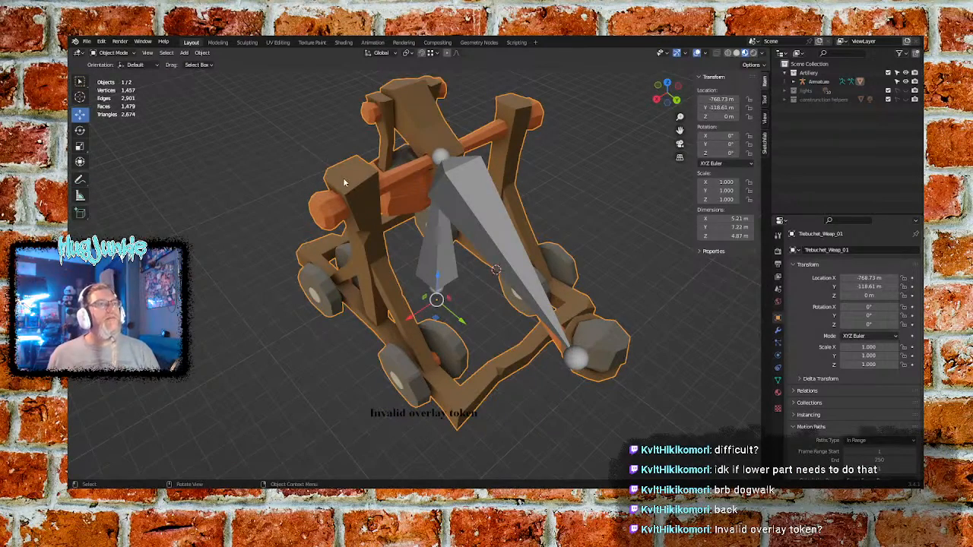
pyautogui.click(114, 52)
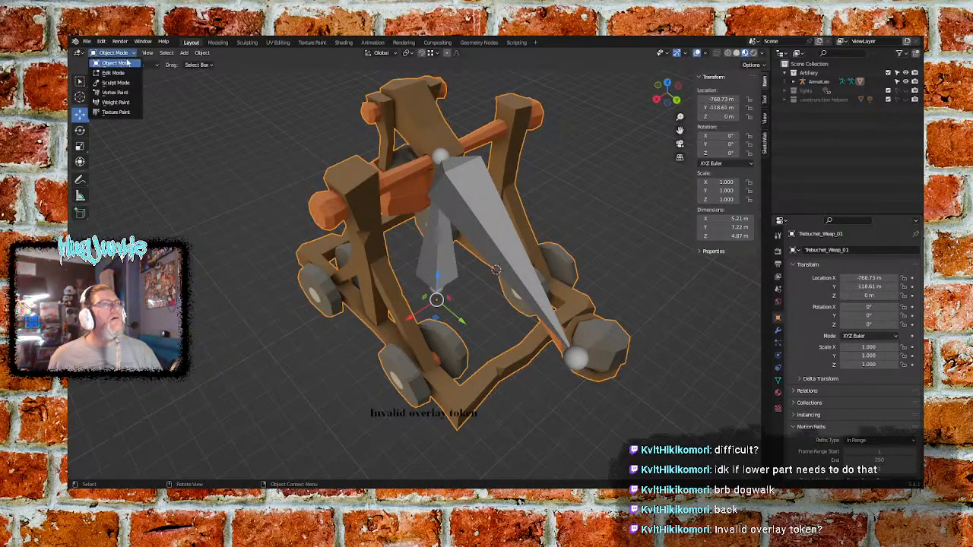
pyautogui.click(127, 62)
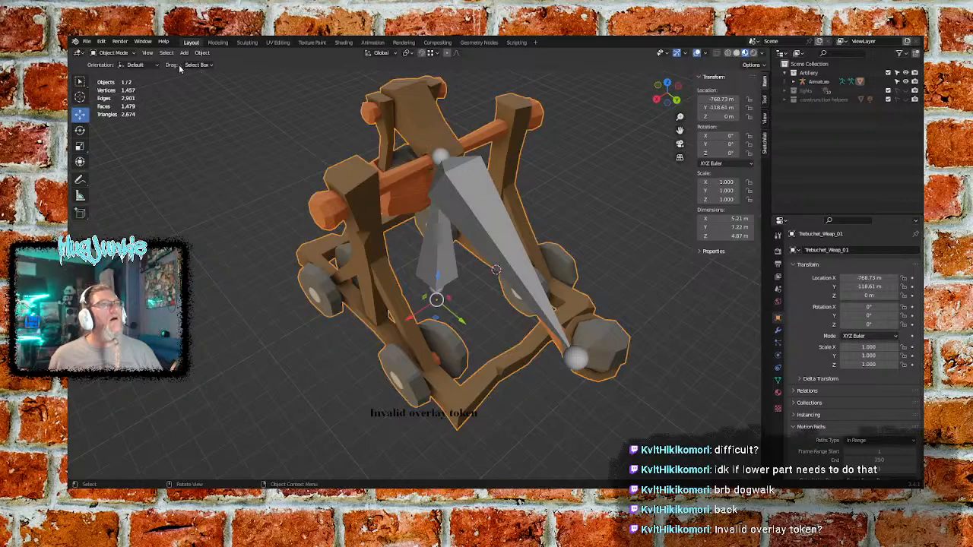
pyautogui.click(126, 53)
pyautogui.click(297, 137)
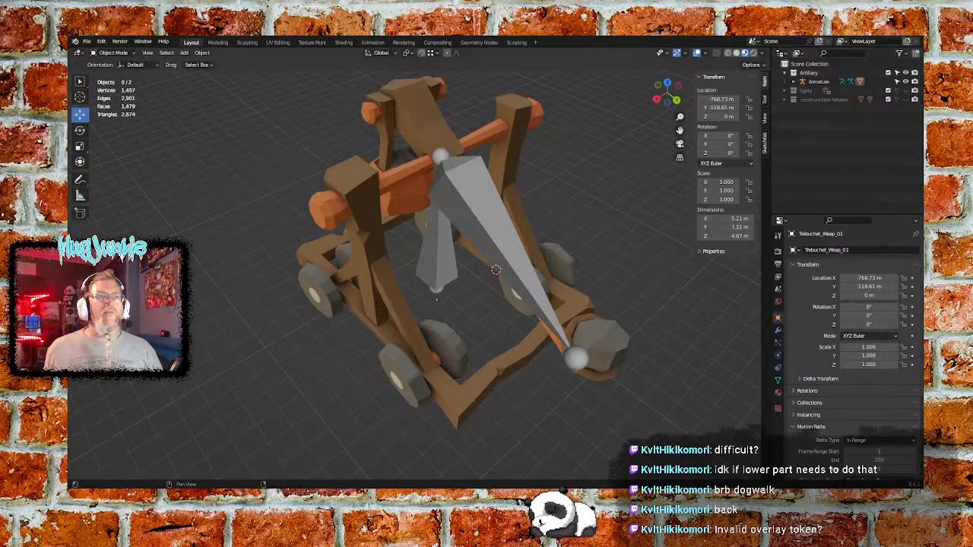
# Put the armature into Pose Mode and rotate the throwing-arm bone about the global X axis until it points upward
pyautogui.click(498, 231)
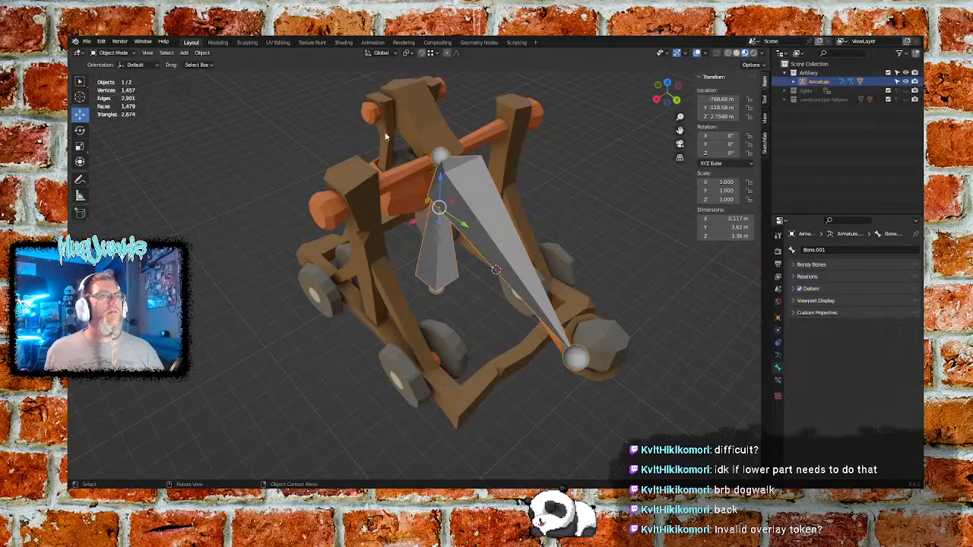
pyautogui.click(114, 52)
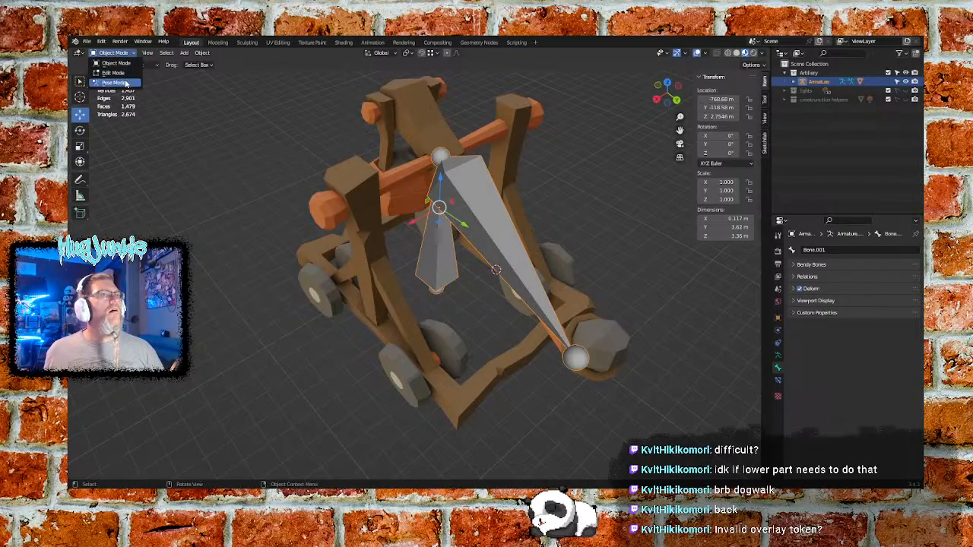
pyautogui.click(115, 82)
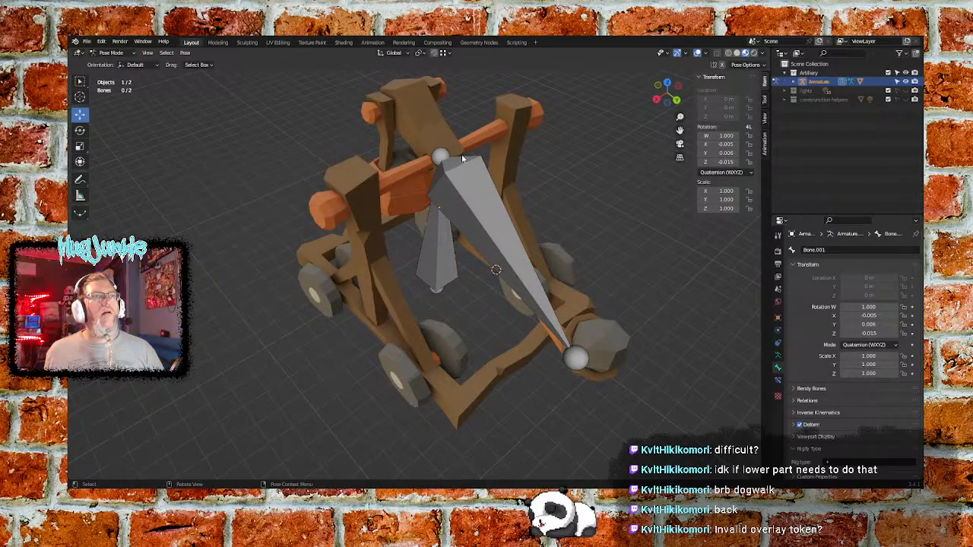
pyautogui.click(469, 202)
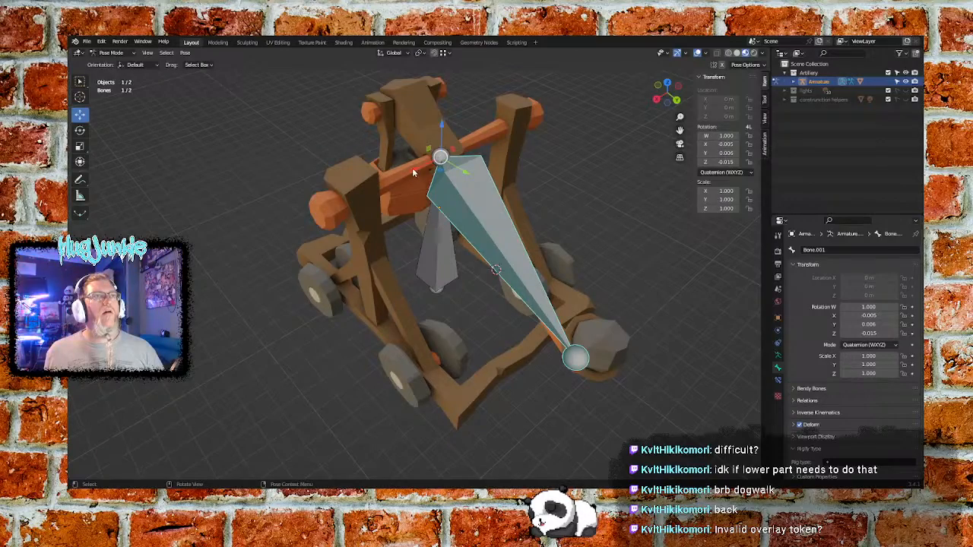
pyautogui.press('r')
pyautogui.press('x')
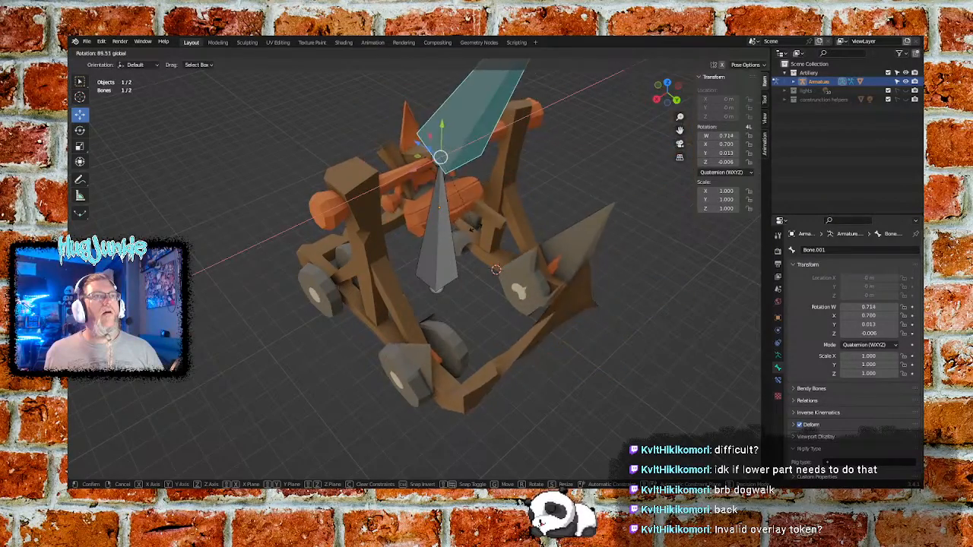
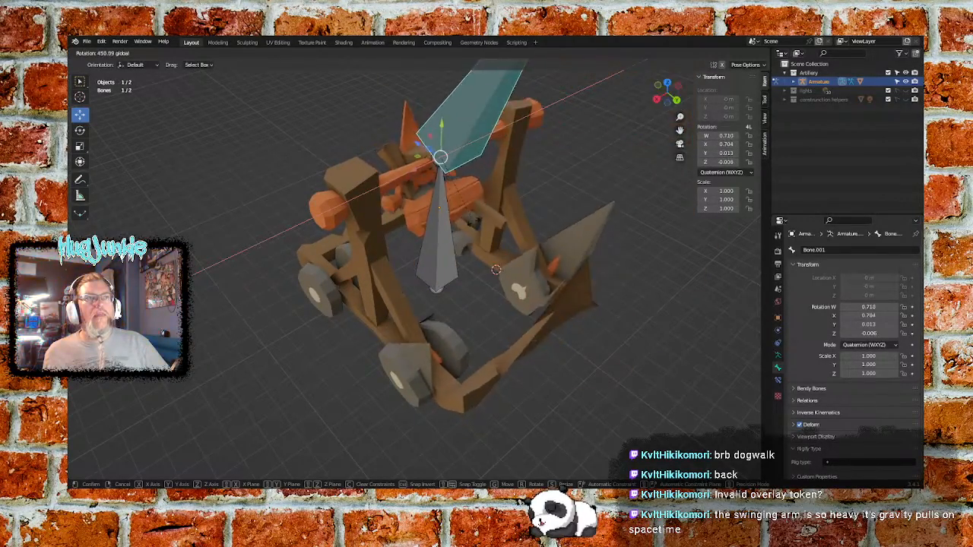
pyautogui.click(461, 219)
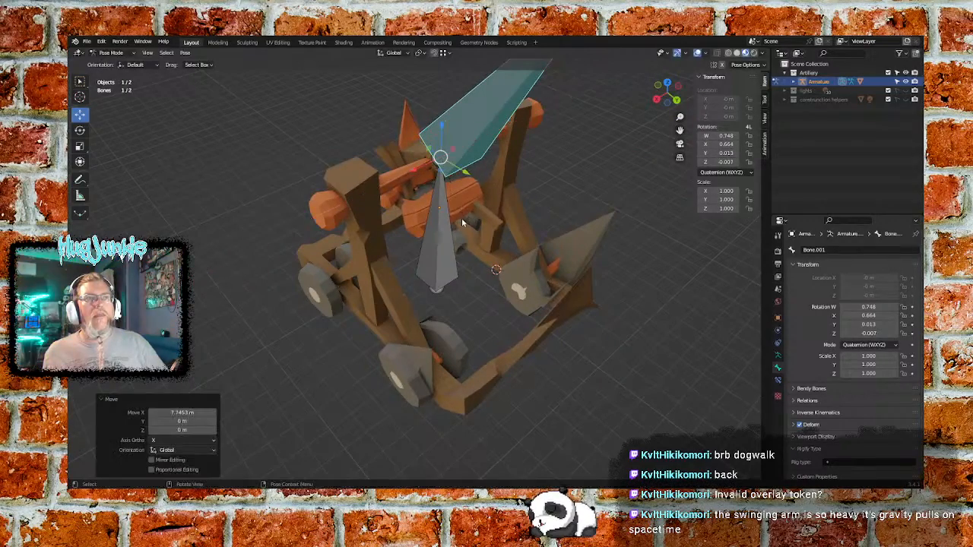
# Leave Pose Mode, select the deformed trebuchet mesh and put it into Weight Paint mode to check its weights
pyautogui.moveTo(431, 226); pyautogui.dragTo(405, 200, button='middle')
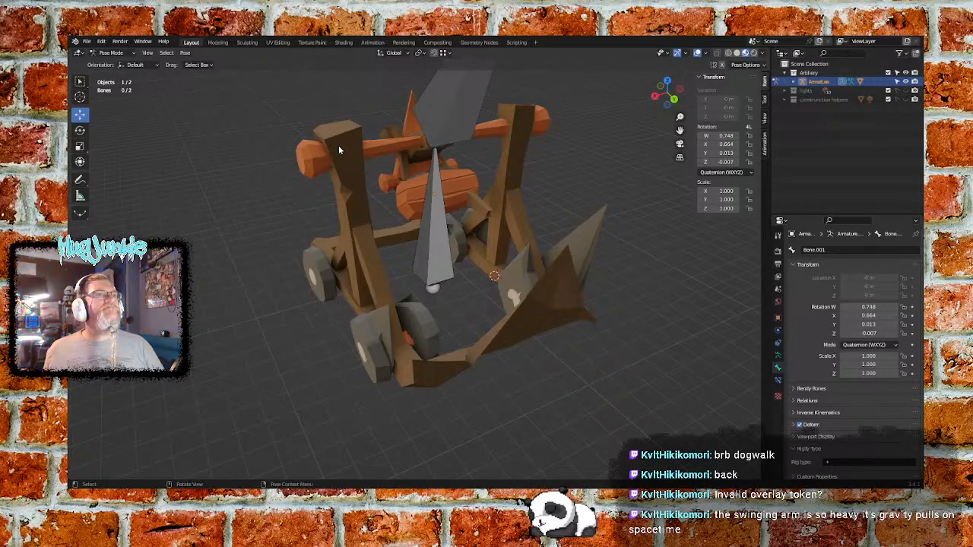
pyautogui.click(110, 52)
pyautogui.click(110, 61)
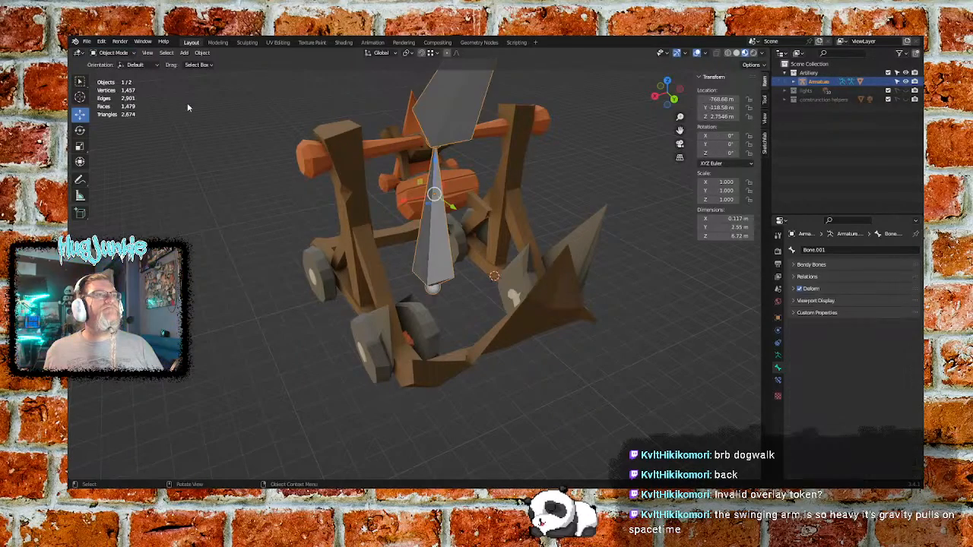
pyautogui.click(344, 155)
pyautogui.click(114, 53)
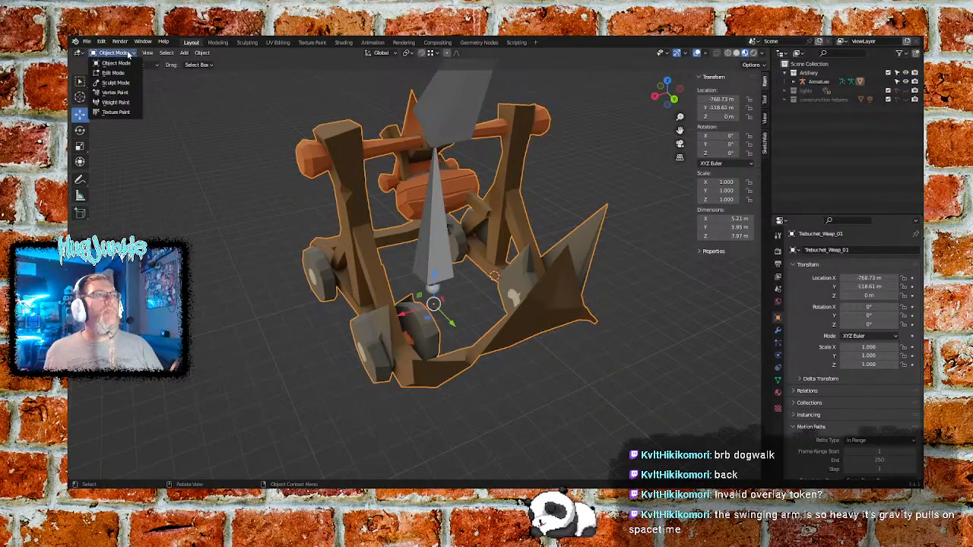
pyautogui.click(118, 102)
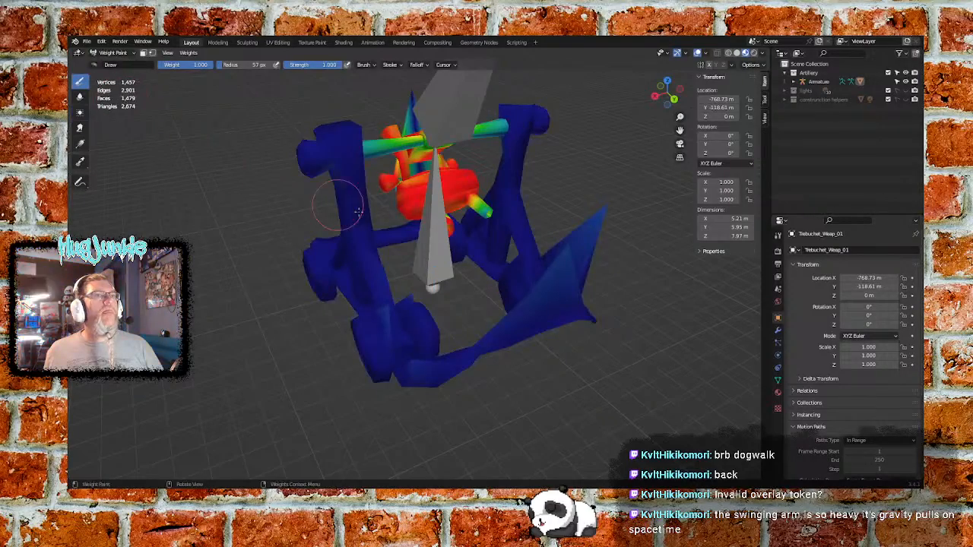
pyautogui.moveTo(504, 253)
pyautogui.mouseDown(button='middle')
pyautogui.moveTo(396, 282)
pyautogui.moveTo(405, 298)
pyautogui.moveTo(408, 283)
pyautogui.mouseUp(button='middle')
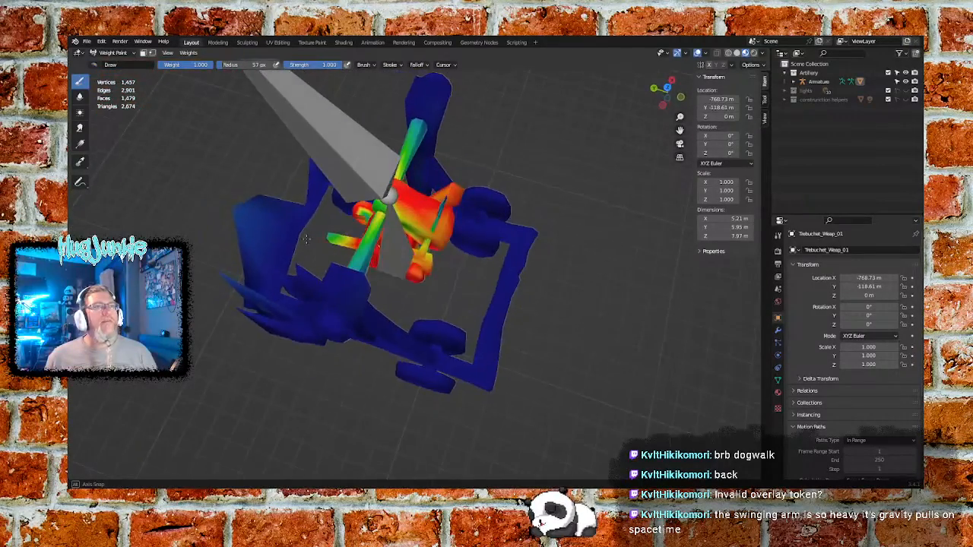
# Examine the stretched frame, axle and counterweight from several angles, first in Weight Paint mode and then in Object Mode
pyautogui.moveTo(307, 238); pyautogui.dragTo(276, 282, button='middle')
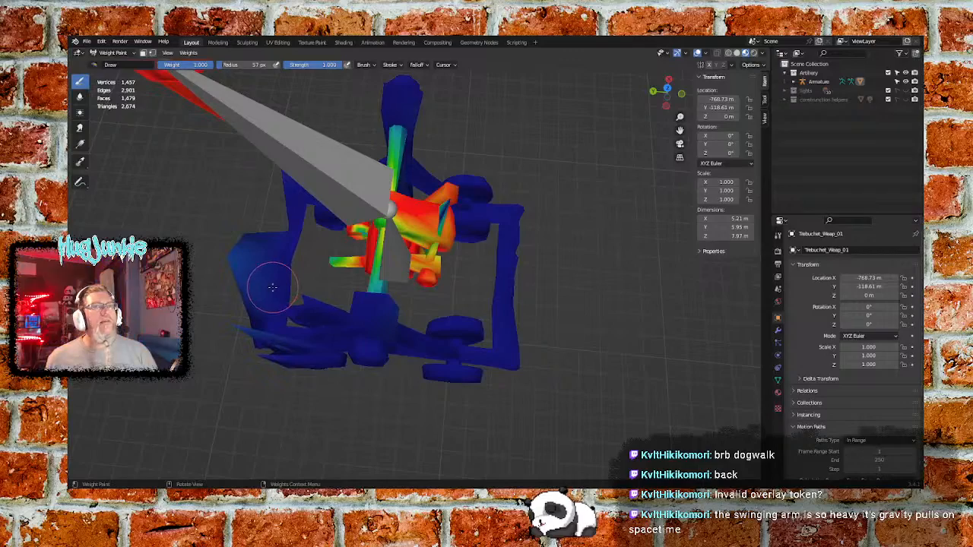
pyautogui.moveTo(255, 220); pyautogui.dragTo(357, 209, button='middle')
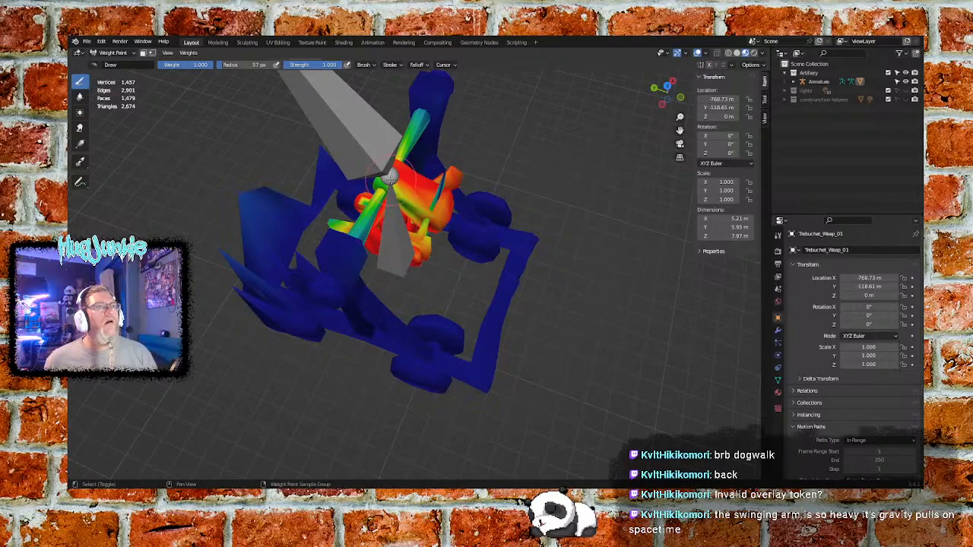
pyautogui.moveTo(389, 180); pyautogui.dragTo(206, 213, button='middle')
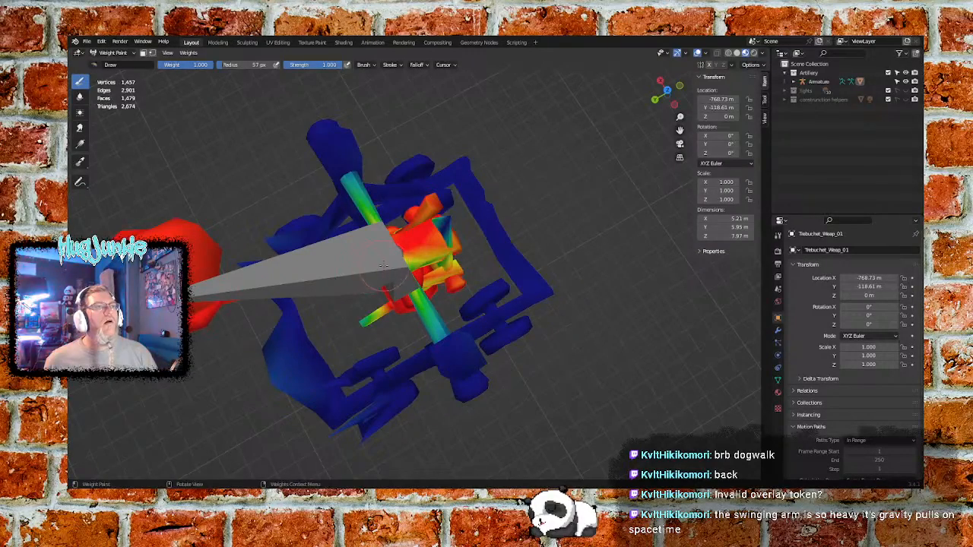
pyautogui.moveTo(383, 264); pyautogui.dragTo(411, 251, button='middle')
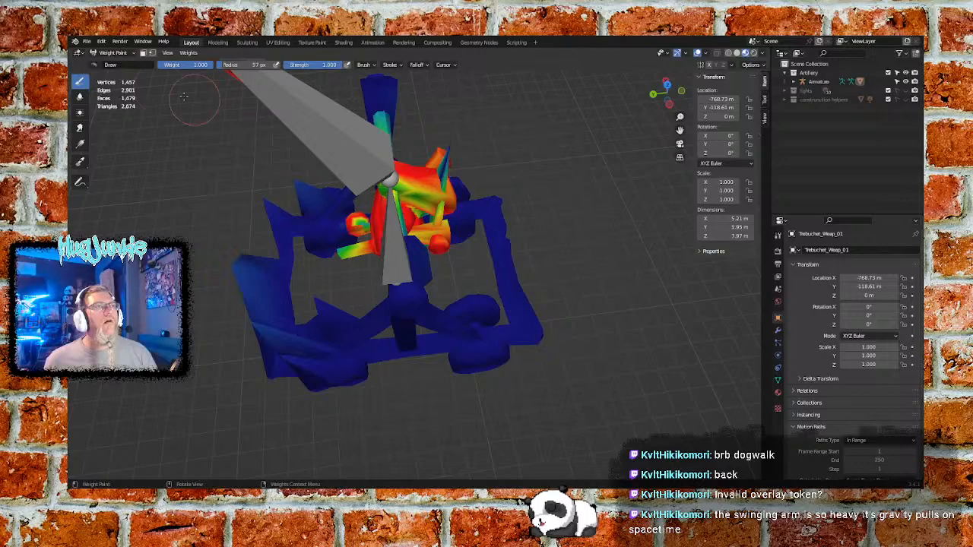
pyautogui.click(114, 52)
pyautogui.click(110, 65)
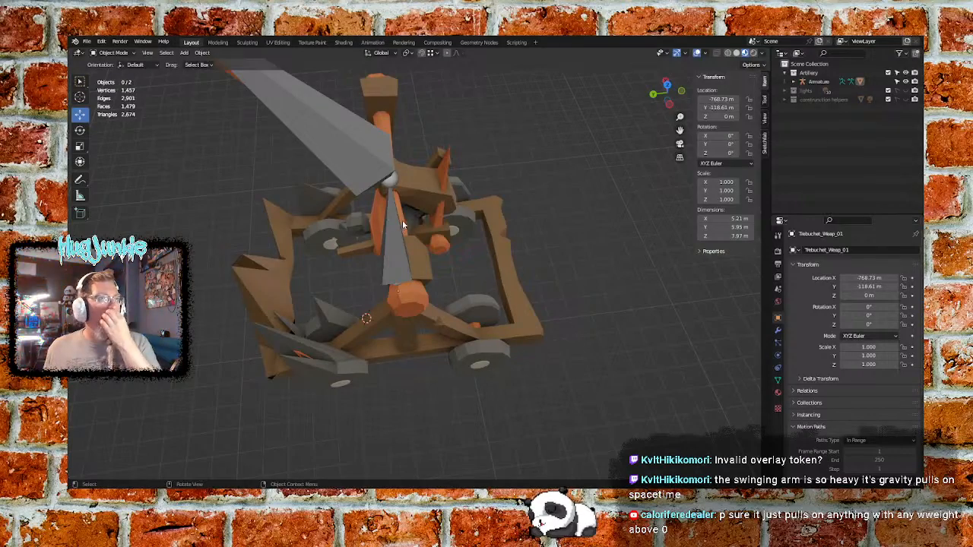
pyautogui.moveTo(483, 187); pyautogui.dragTo(440, 175, button='middle')
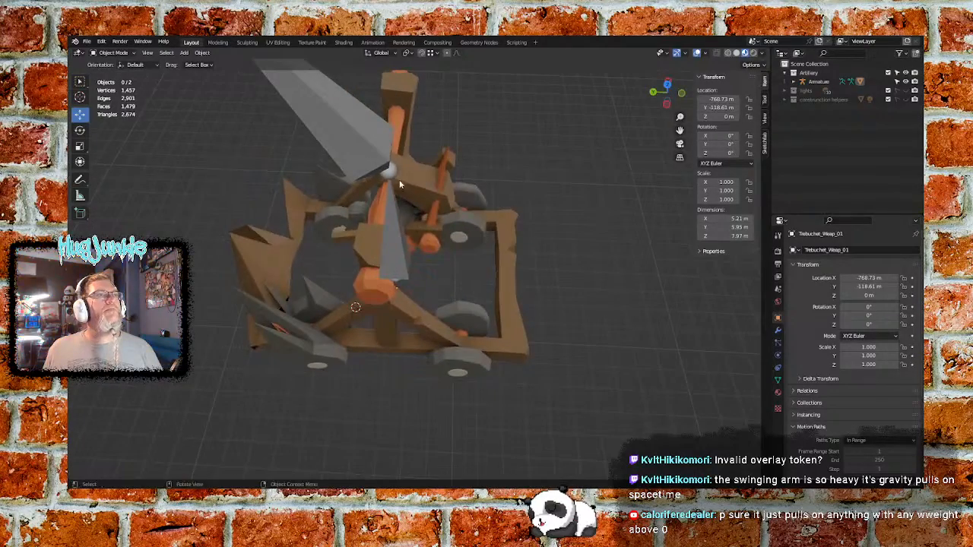
# Select the trebuchet mesh instead of the armature and put it back into Weight Paint mode
pyautogui.click(387, 219)
pyautogui.click(113, 53)
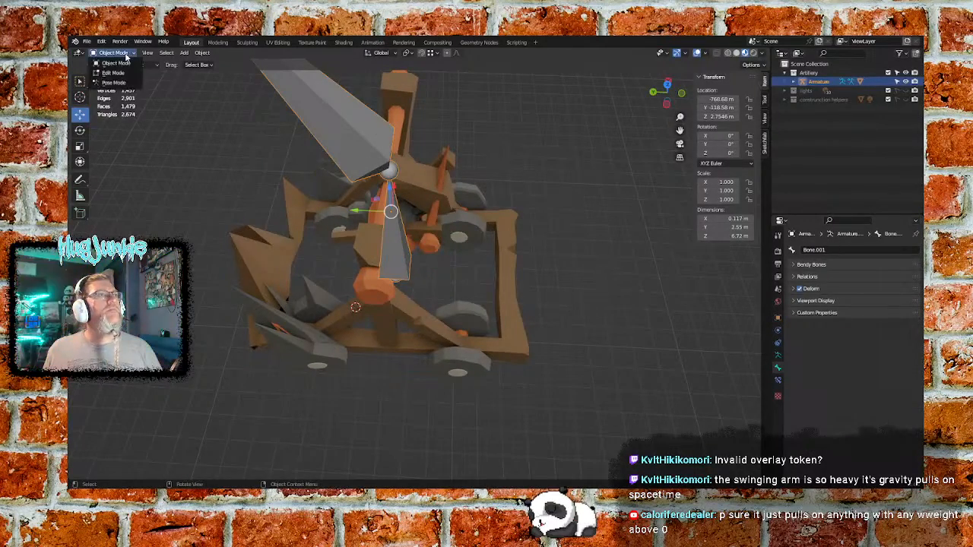
pyautogui.click(465, 107)
pyautogui.click(423, 175)
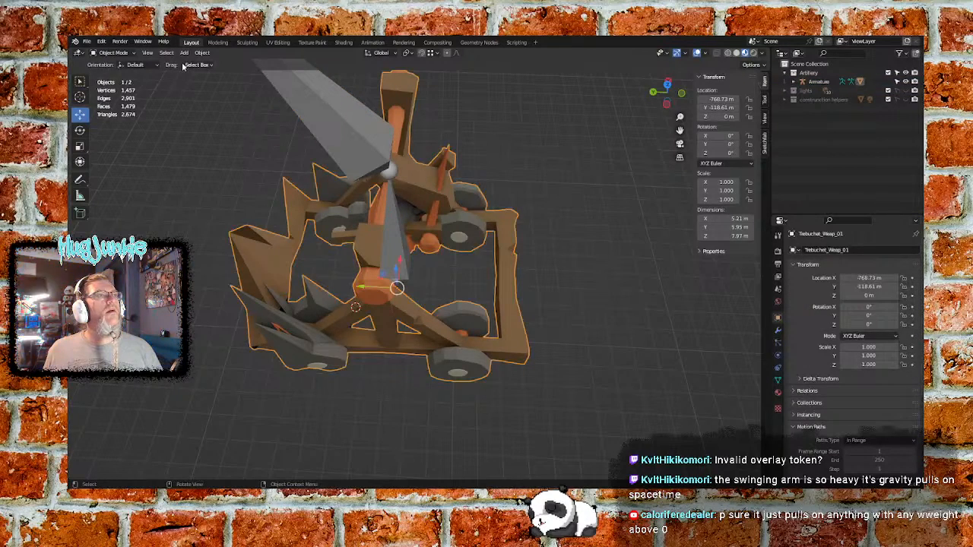
pyautogui.click(114, 53)
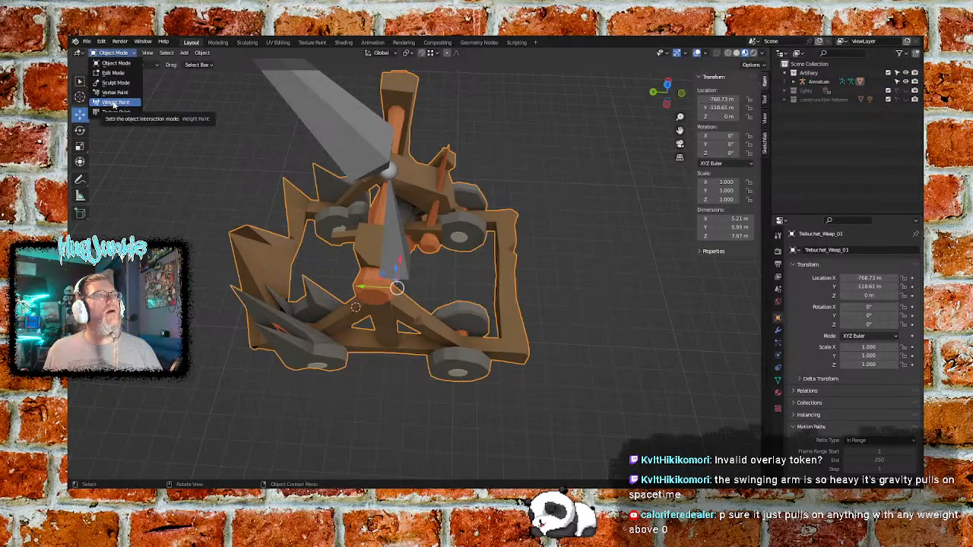
pyautogui.click(114, 103)
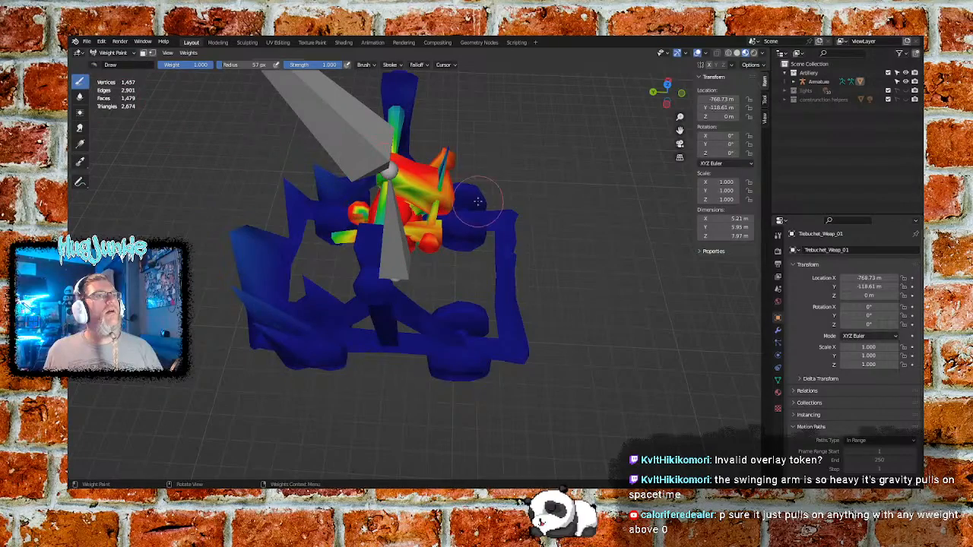
# Set the brush weight to 0 and paint out the bone's influence on the stretched frame beam and wheels
pyautogui.moveTo(370, 200); pyautogui.dragTo(337, 180, button='middle')
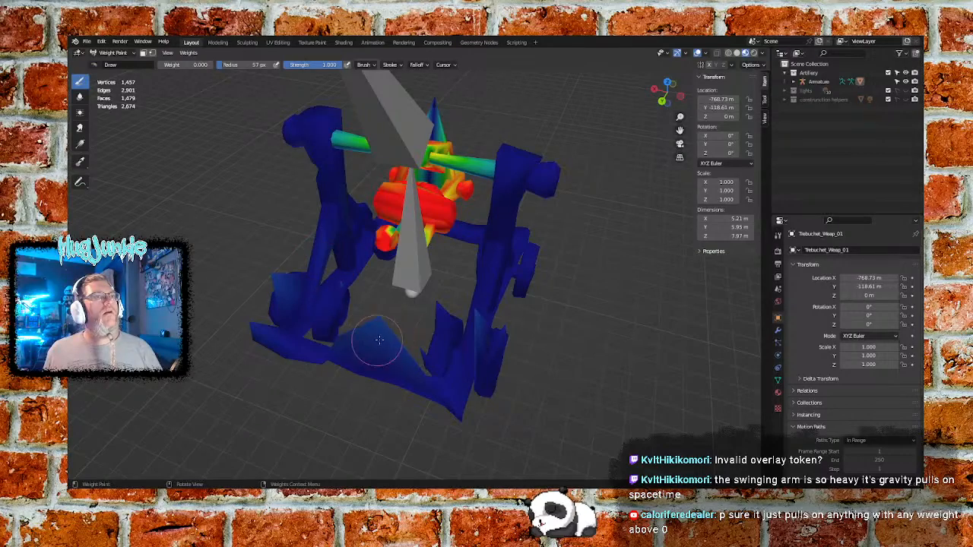
pyautogui.moveTo(380, 343); pyautogui.dragTo(356, 327, button='middle')
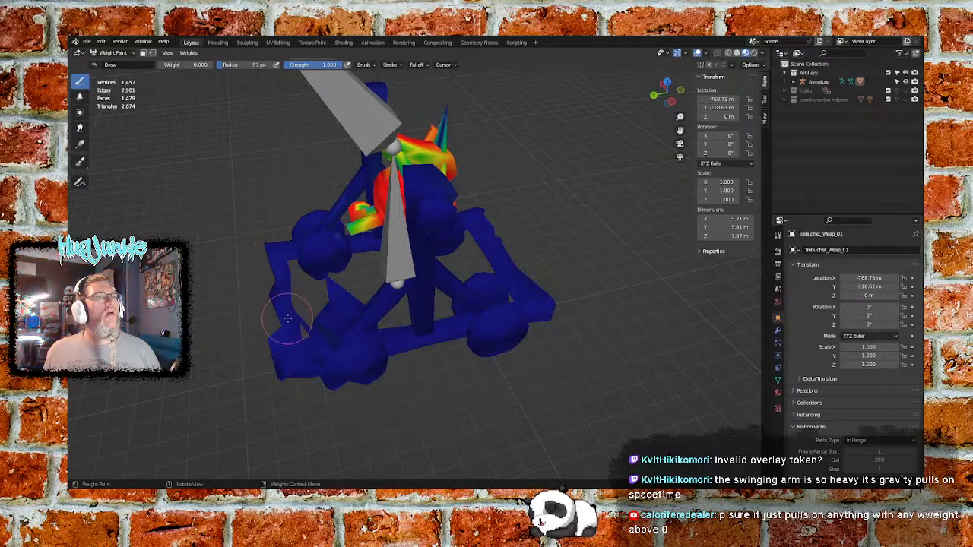
pyautogui.moveTo(283, 319); pyautogui.dragTo(388, 299, button='middle')
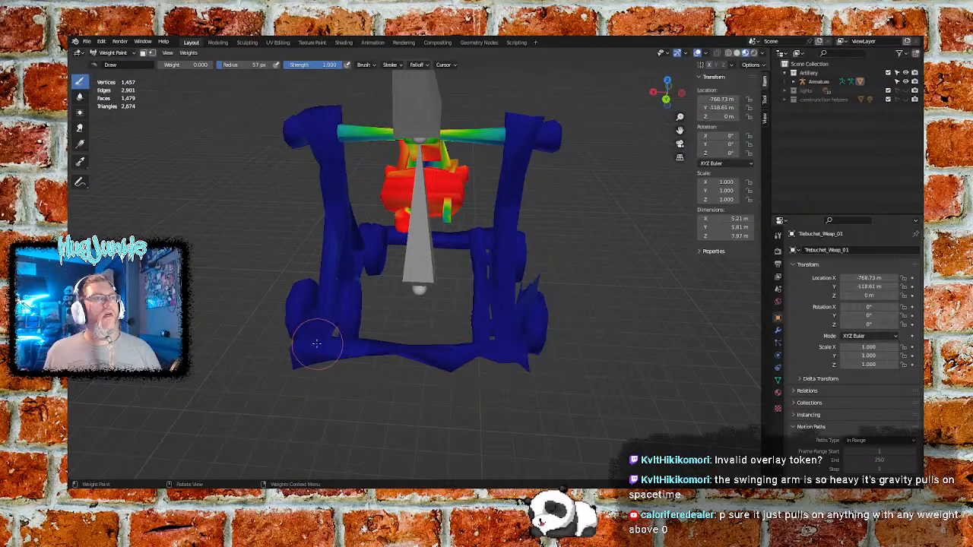
pyautogui.moveTo(429, 350); pyautogui.dragTo(395, 312, button='middle')
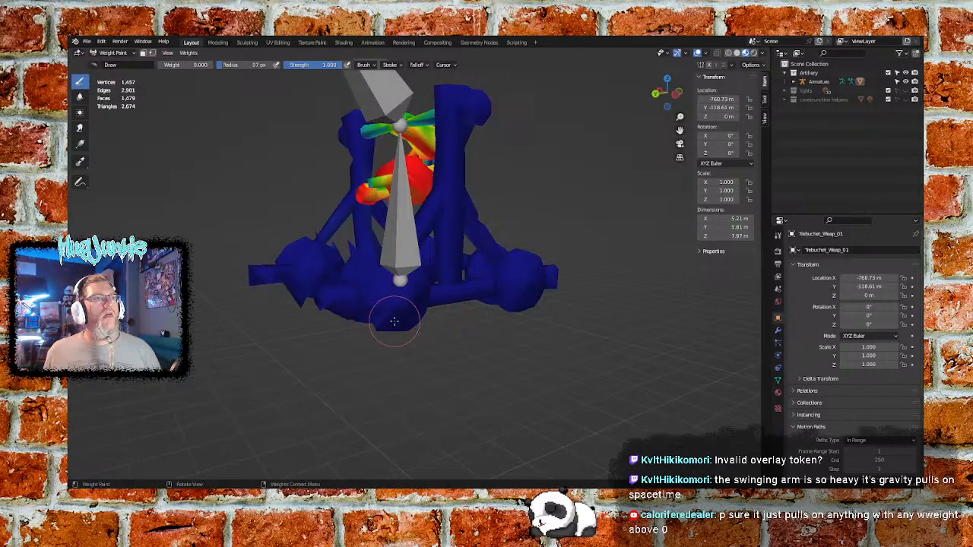
pyautogui.moveTo(361, 310); pyautogui.dragTo(391, 332, button='middle')
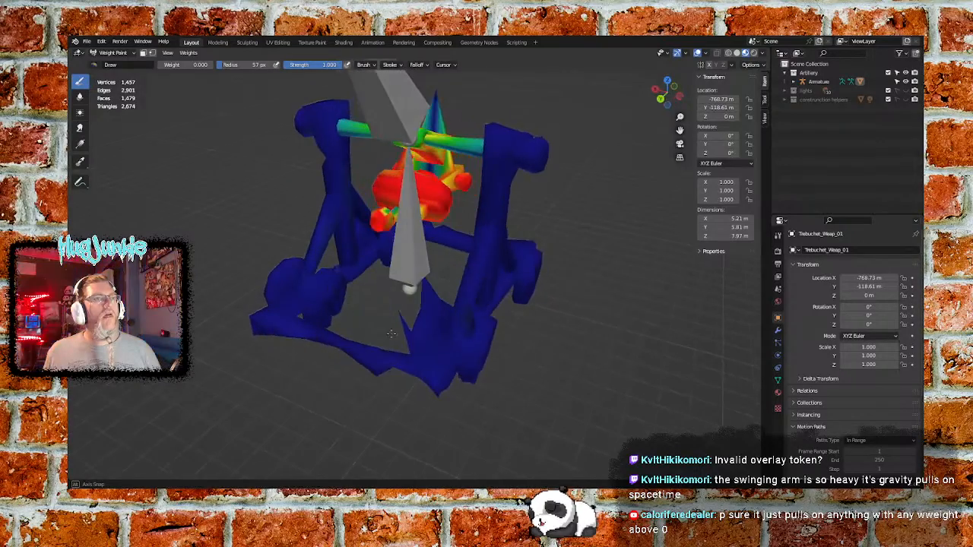
# Paint weight 0 over the spikes pulled out of the wheels and the frame beside them at the base corner
pyautogui.scroll(5, 405, 330)
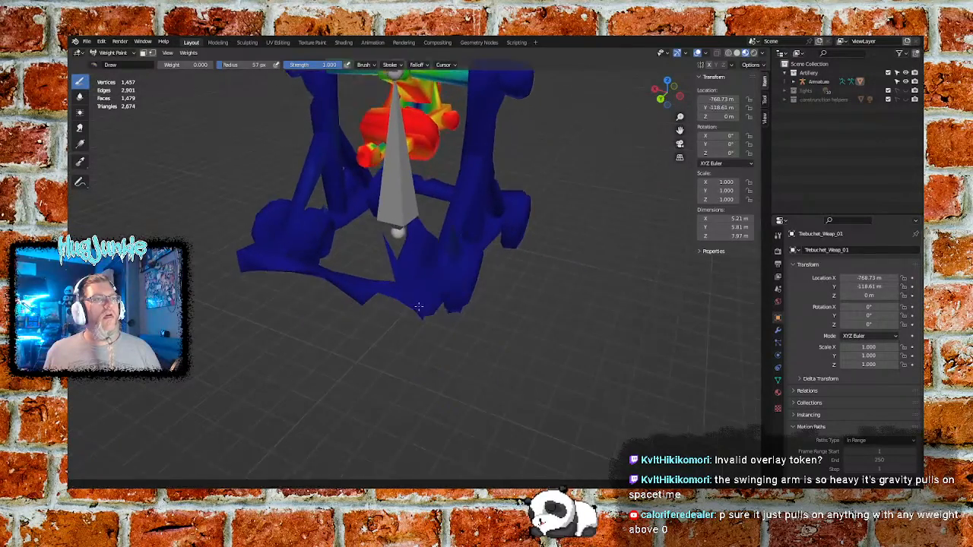
pyautogui.moveTo(395, 252)
pyautogui.mouseDown(button='middle')
pyautogui.moveTo(363, 217)
pyautogui.moveTo(202, 185)
pyautogui.mouseUp(button='middle')
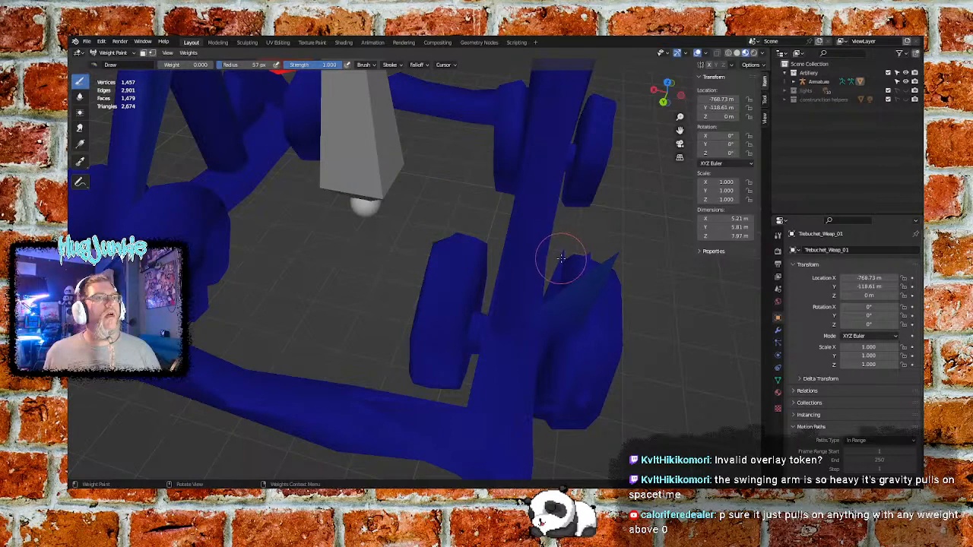
pyautogui.moveTo(612, 259); pyautogui.dragTo(503, 263, button='middle')
pyautogui.moveTo(411, 275)
pyautogui.mouseDown(button='middle')
pyautogui.moveTo(314, 227)
pyautogui.moveTo(446, 266)
pyautogui.mouseUp(button='middle')
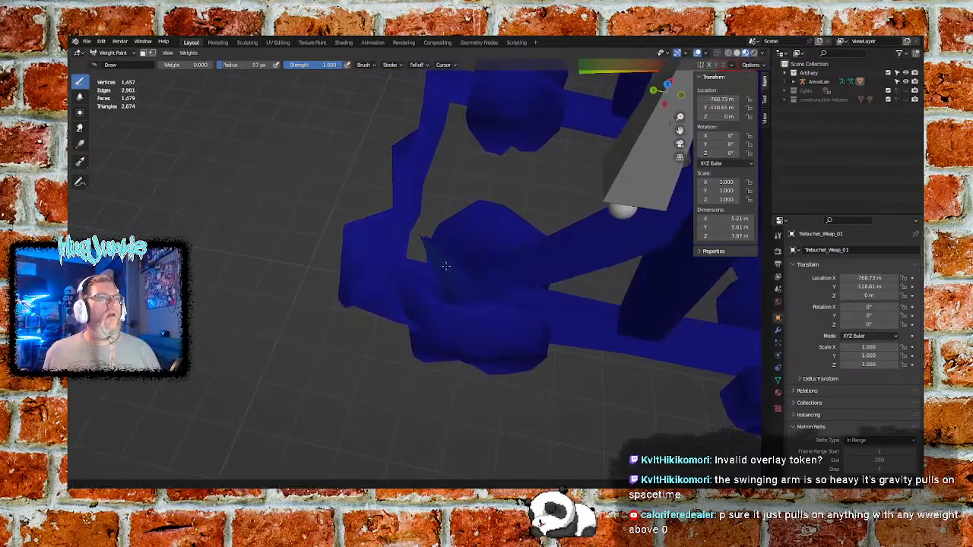
pyautogui.scroll(6, 446, 266)
pyautogui.scroll(-3, 437, 247)
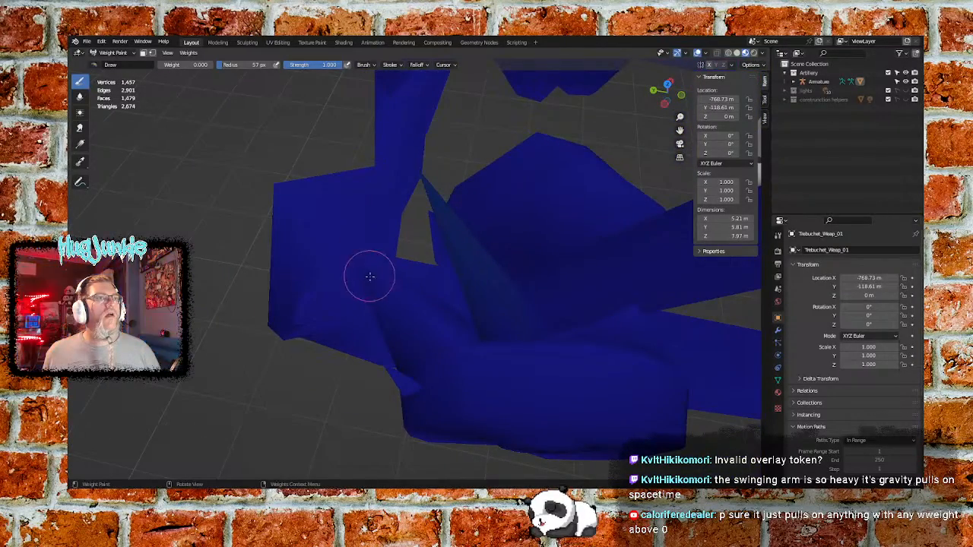
pyautogui.moveTo(427, 191); pyautogui.dragTo(422, 174)
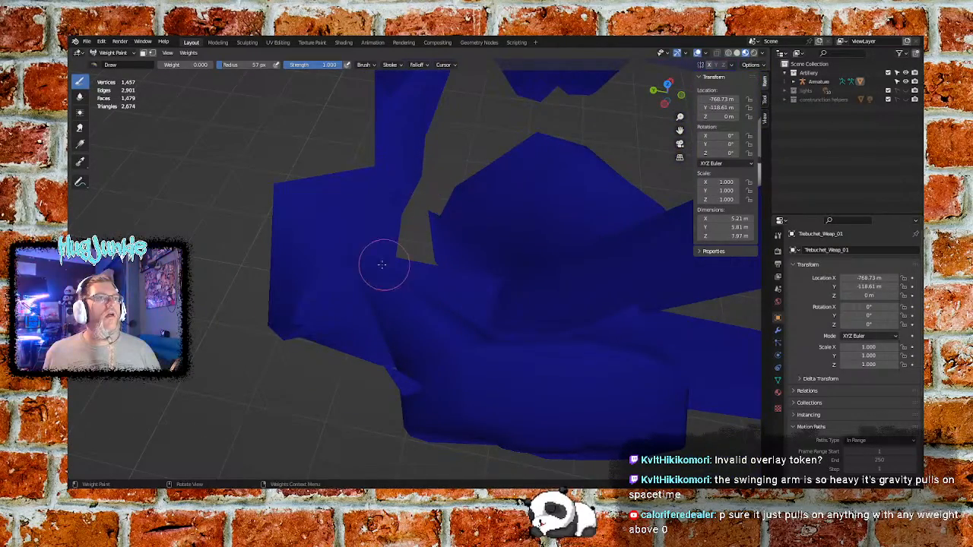
pyautogui.moveTo(397, 372); pyautogui.dragTo(384, 361)
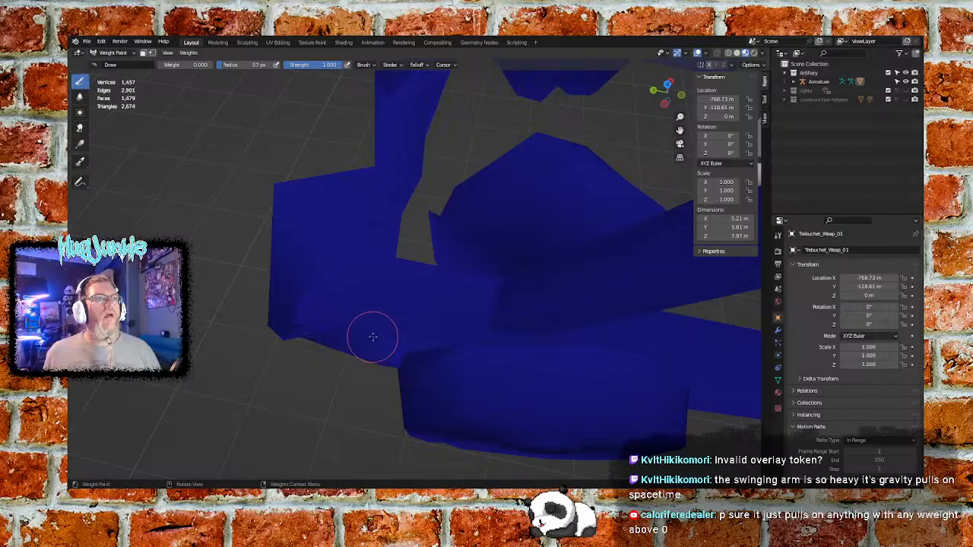
pyautogui.moveTo(423, 228); pyautogui.dragTo(433, 213)
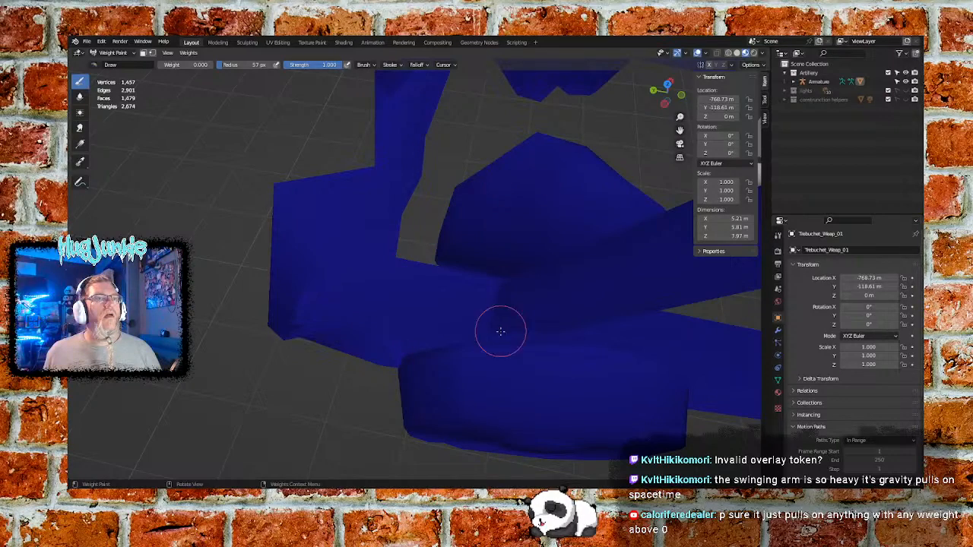
pyautogui.moveTo(398, 289); pyautogui.dragTo(435, 274)
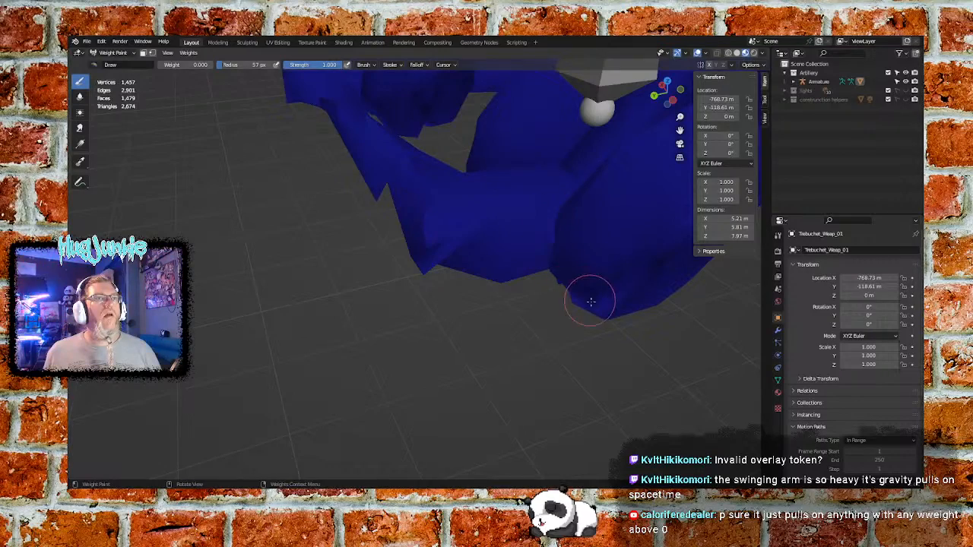
# Paint weight 0 along the outer frame corner and the bulging cross beam to remove their remaining distortion
pyautogui.moveTo(512, 239)
pyautogui.mouseDown(button='middle')
pyautogui.moveTo(521, 254)
pyautogui.moveTo(484, 264)
pyautogui.mouseUp(button='middle')
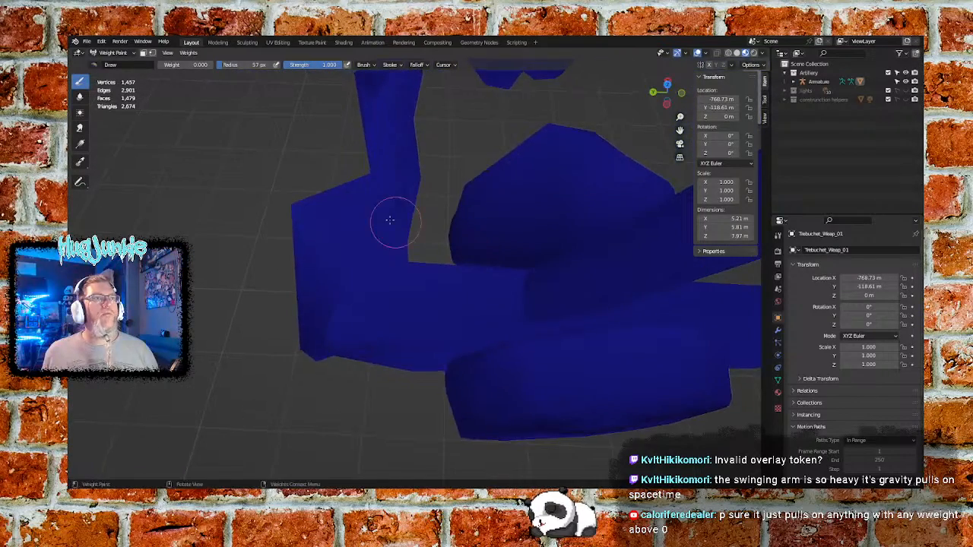
pyautogui.moveTo(310, 206); pyautogui.dragTo(297, 206)
pyautogui.moveTo(306, 309); pyautogui.dragTo(316, 361)
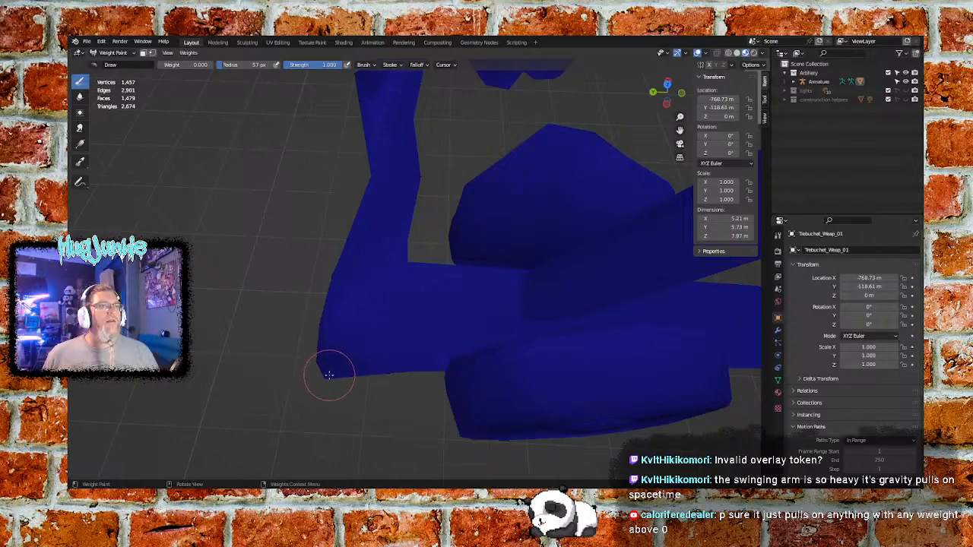
pyautogui.moveTo(329, 374)
pyautogui.mouseDown(button='middle')
pyautogui.moveTo(240, 280)
pyautogui.moveTo(255, 304)
pyautogui.mouseUp(button='middle')
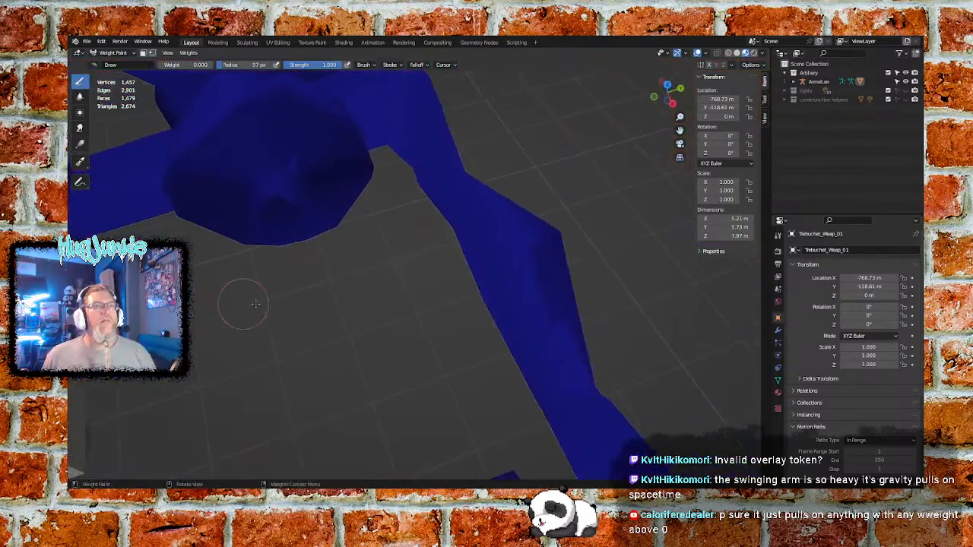
pyautogui.moveTo(557, 230); pyautogui.dragTo(558, 238)
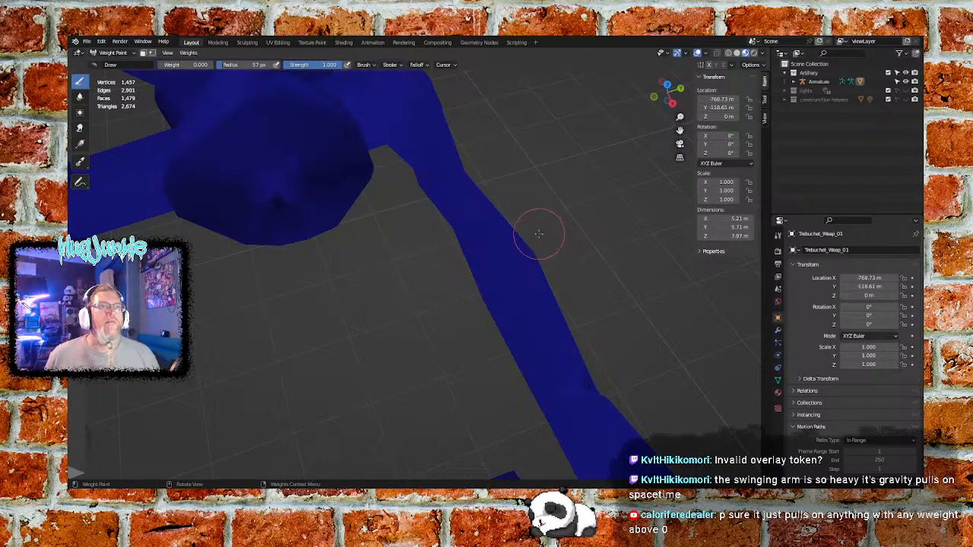
pyautogui.moveTo(589, 378); pyautogui.dragTo(595, 396)
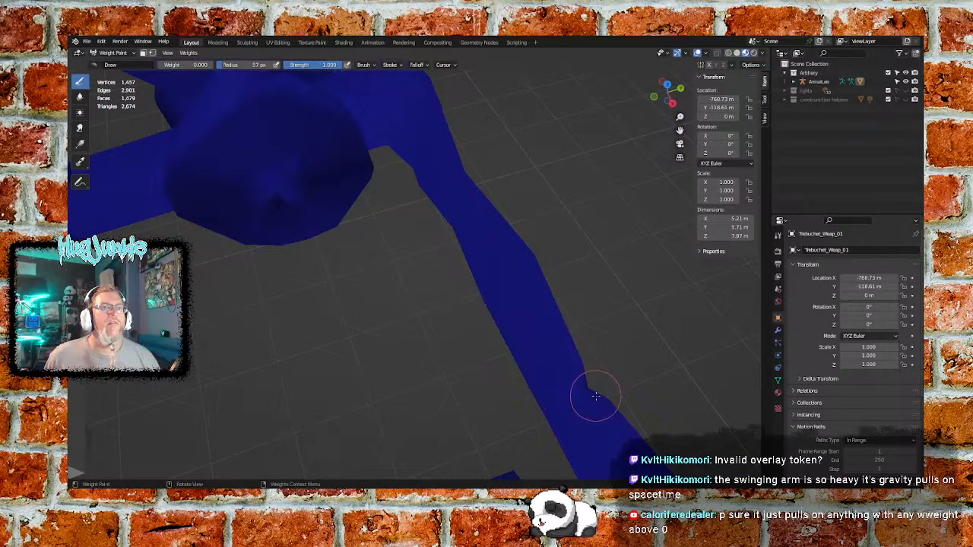
# Paint weight 0 over the remaining spikes on the wheels and adjoining frame at the base corner
pyautogui.moveTo(419, 189); pyautogui.dragTo(467, 228, button='middle')
pyautogui.moveTo(410, 255); pyautogui.dragTo(427, 311, button='middle')
pyautogui.keyDown('shift'); pyautogui.moveTo(382, 278); pyautogui.dragTo(336, 343, button='middle'); pyautogui.keyUp('shift')
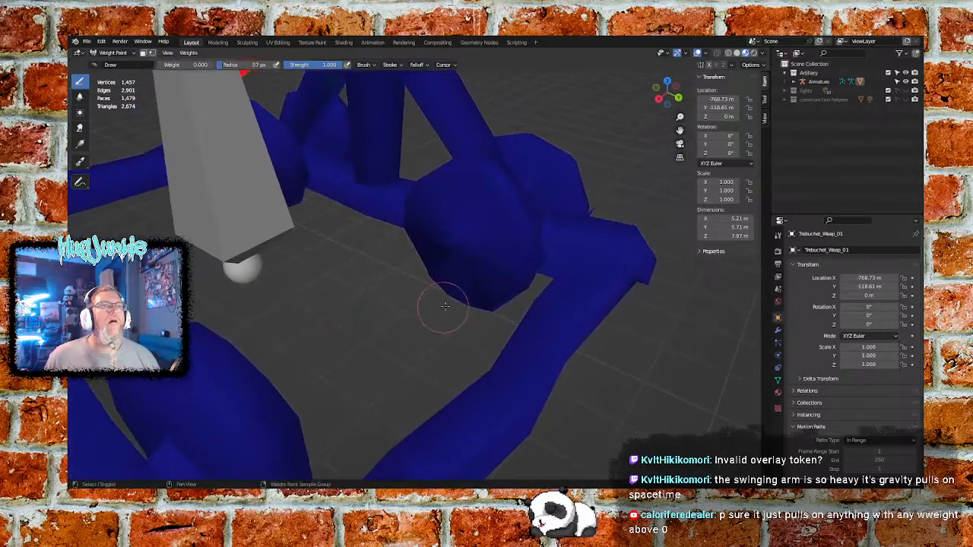
pyautogui.keyDown('shift'); pyautogui.moveTo(445, 306); pyautogui.dragTo(356, 342, button='middle'); pyautogui.keyUp('shift')
pyautogui.moveTo(473, 272)
pyautogui.keyDown('shift'); pyautogui.mouseDown(button='middle')
pyautogui.moveTo(514, 289)
pyautogui.moveTo(606, 229)
pyautogui.mouseUp(button='middle'); pyautogui.keyUp('shift')
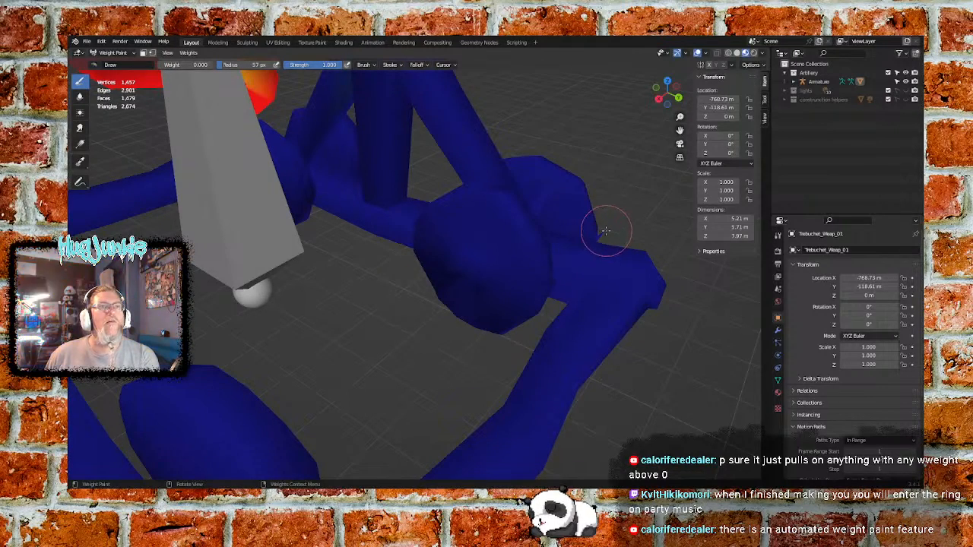
pyautogui.moveTo(605, 230)
pyautogui.mouseDown(button='middle')
pyautogui.moveTo(528, 216)
pyautogui.moveTo(562, 224)
pyautogui.mouseUp(button='middle')
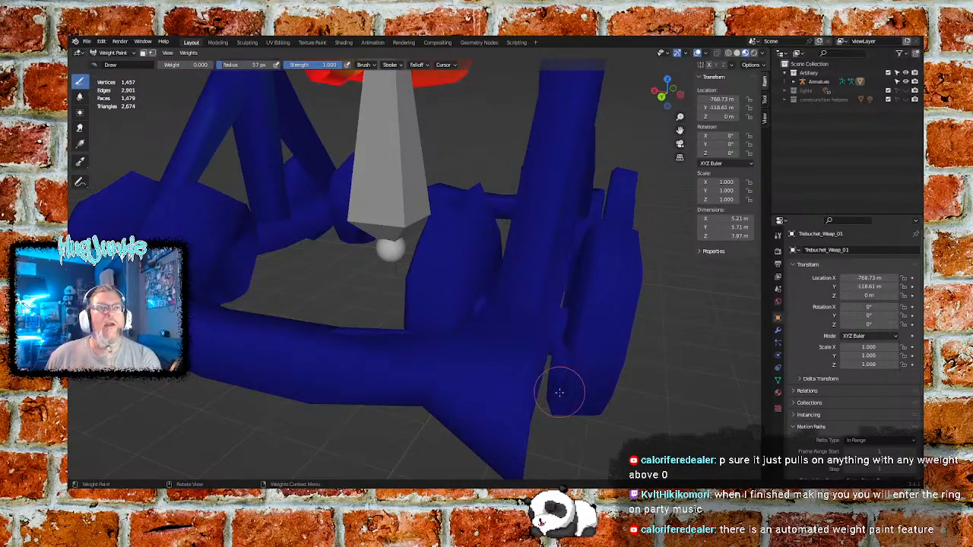
pyautogui.moveTo(553, 412)
pyautogui.mouseDown(button='middle')
pyautogui.moveTo(587, 359)
pyautogui.moveTo(612, 343)
pyautogui.mouseUp(button='middle')
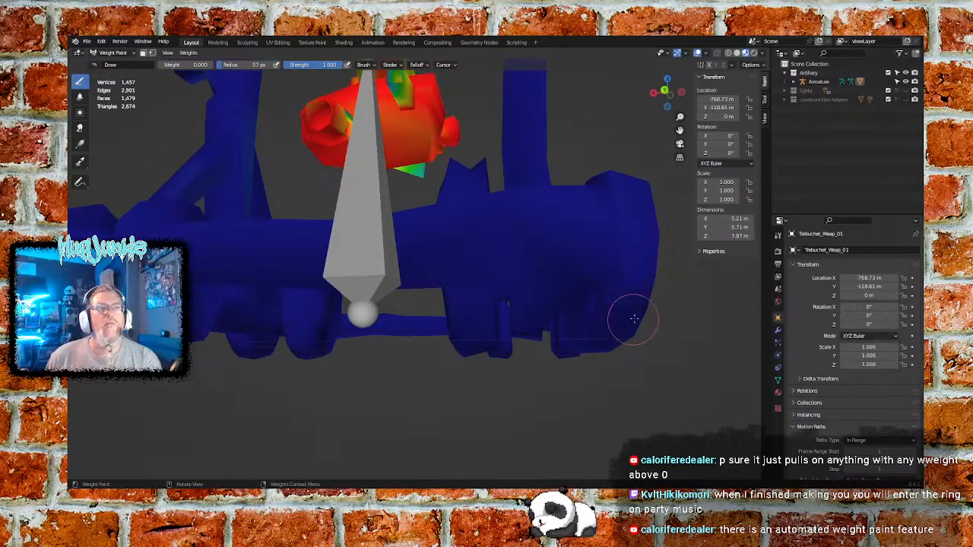
pyautogui.moveTo(634, 318); pyautogui.dragTo(584, 343, button='middle')
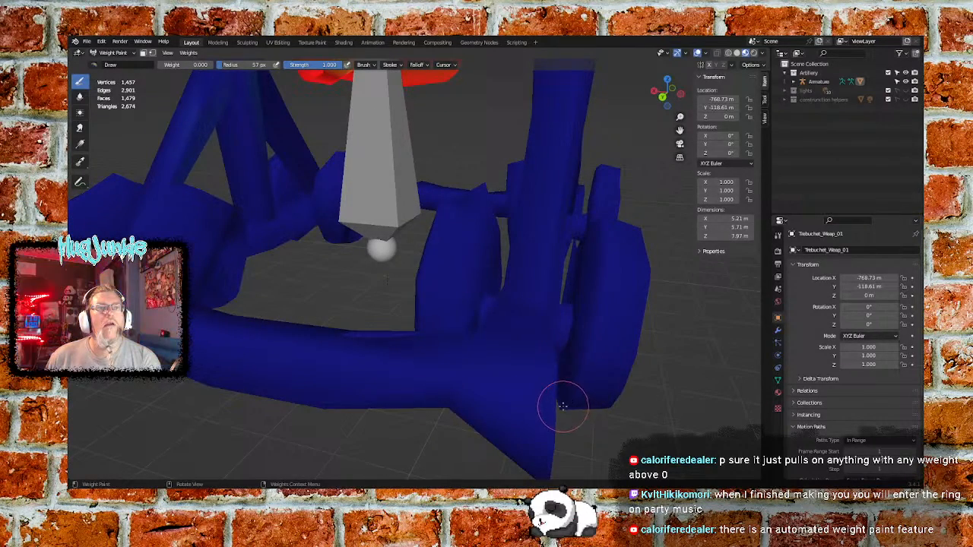
pyautogui.moveTo(491, 256); pyautogui.dragTo(496, 250, button='middle')
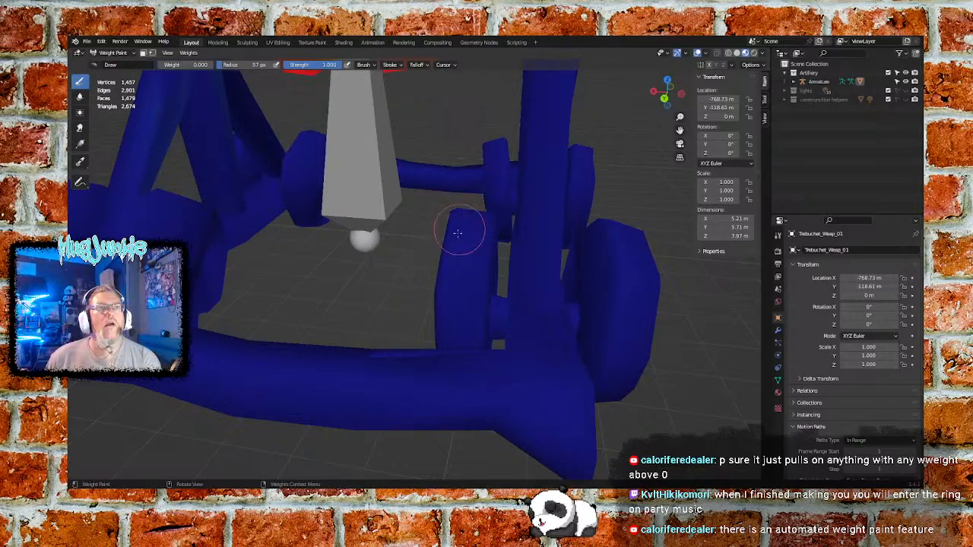
pyautogui.moveTo(446, 304)
pyautogui.mouseDown(button='middle')
pyautogui.moveTo(508, 336)
pyautogui.moveTo(496, 332)
pyautogui.mouseUp(button='middle')
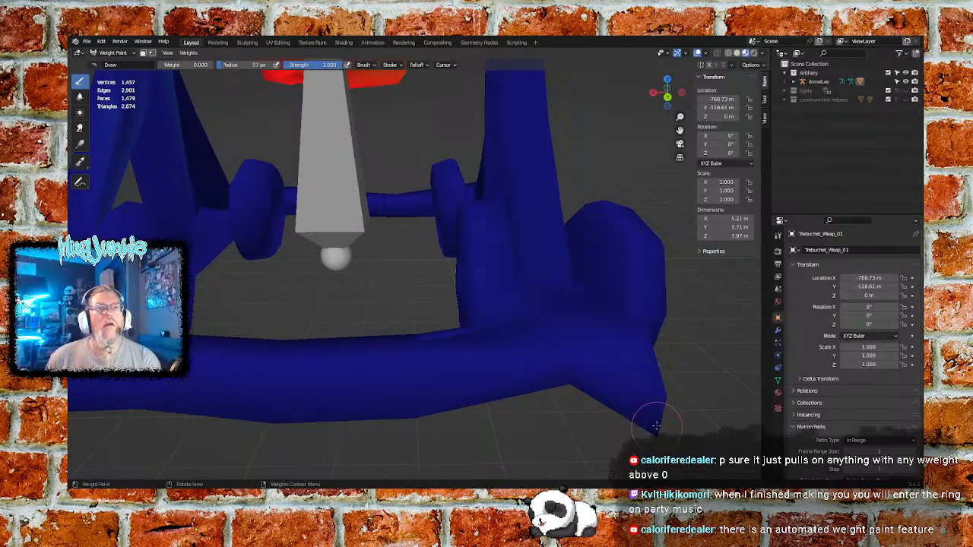
# Examine the wheels, base beams and uprights from low, opposite and overhead angles for leftover distortion
pyautogui.moveTo(631, 407)
pyautogui.mouseDown(button='middle')
pyautogui.moveTo(537, 349)
pyautogui.moveTo(505, 349)
pyautogui.mouseUp(button='middle')
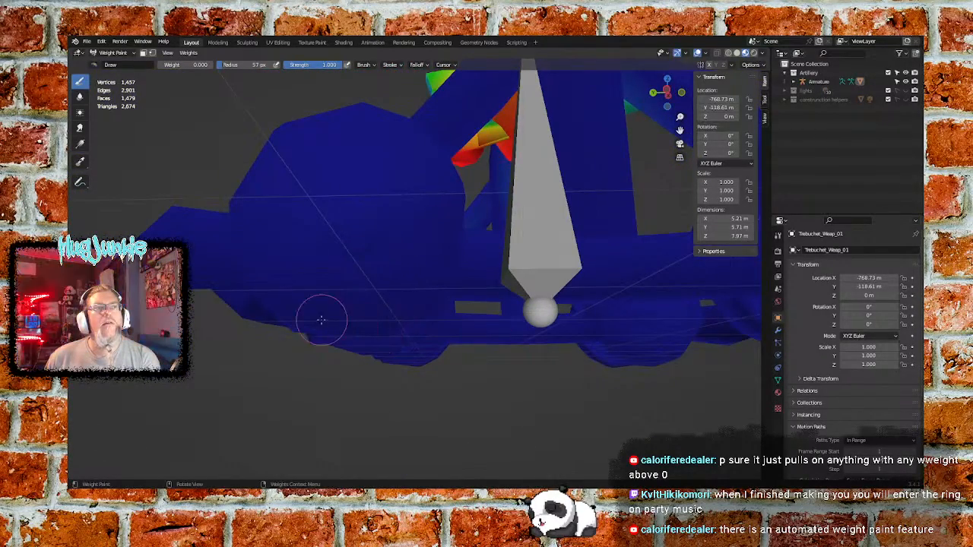
pyautogui.moveTo(335, 346); pyautogui.dragTo(377, 348, button='middle')
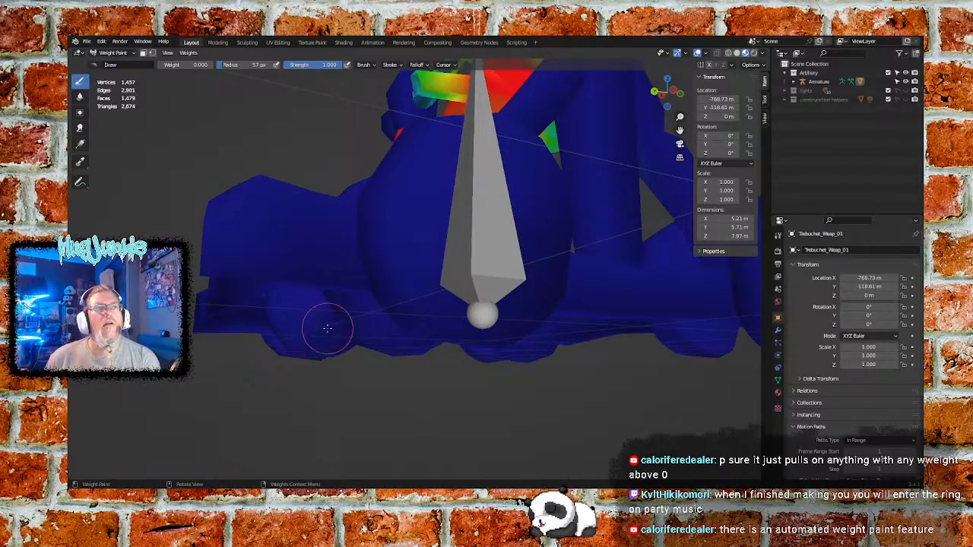
pyautogui.moveTo(327, 328); pyautogui.dragTo(307, 352, button='middle')
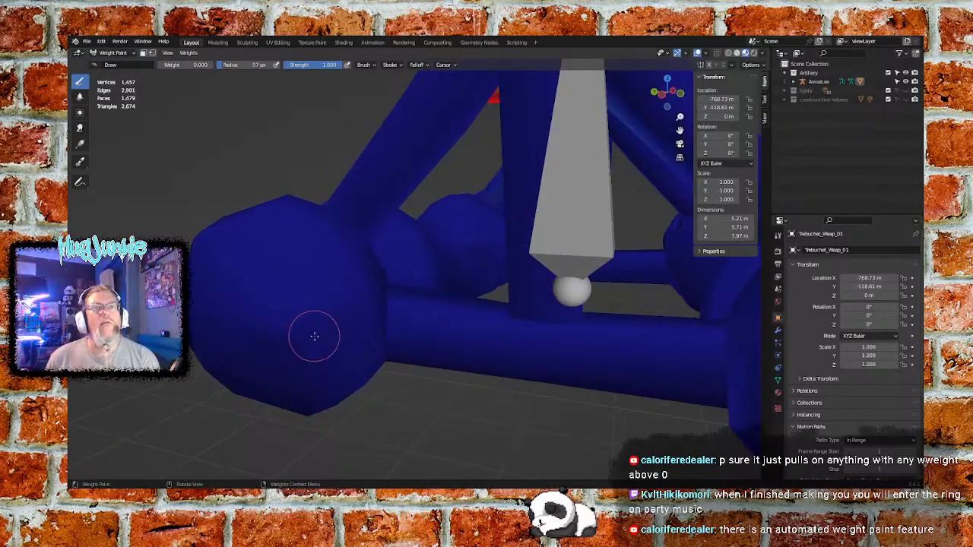
pyautogui.moveTo(428, 354); pyautogui.dragTo(348, 371, button='middle')
pyautogui.moveTo(256, 349); pyautogui.dragTo(334, 359, button='middle')
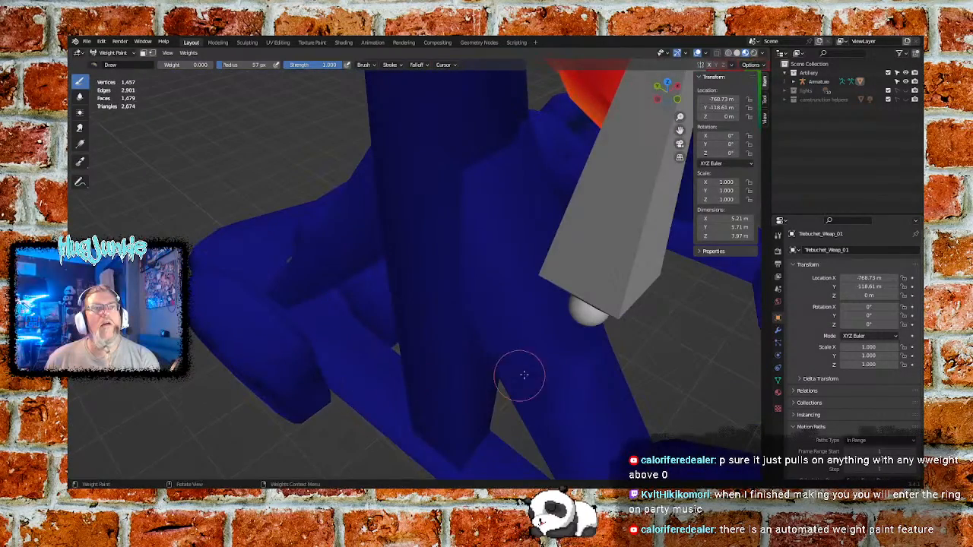
pyautogui.moveTo(335, 297)
pyautogui.mouseDown(button='middle')
pyautogui.moveTo(345, 310)
pyautogui.moveTo(430, 317)
pyautogui.moveTo(349, 267)
pyautogui.moveTo(248, 304)
pyautogui.moveTo(342, 295)
pyautogui.mouseUp(button='middle')
pyautogui.scroll(-3, 412, 314)
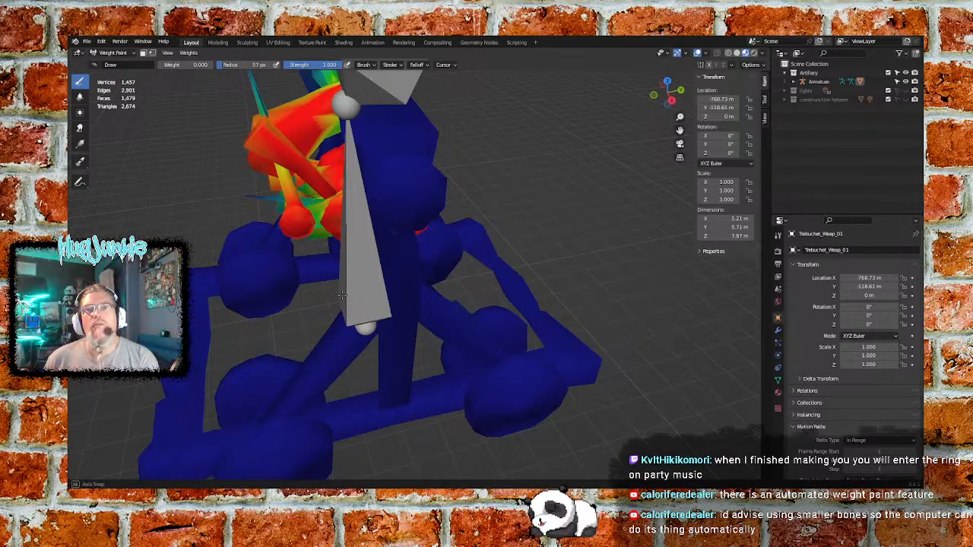
pyautogui.moveTo(342, 295)
pyautogui.mouseDown(button='middle')
pyautogui.moveTo(352, 287)
pyautogui.moveTo(360, 336)
pyautogui.moveTo(310, 296)
pyautogui.moveTo(302, 306)
pyautogui.mouseUp(button='middle')
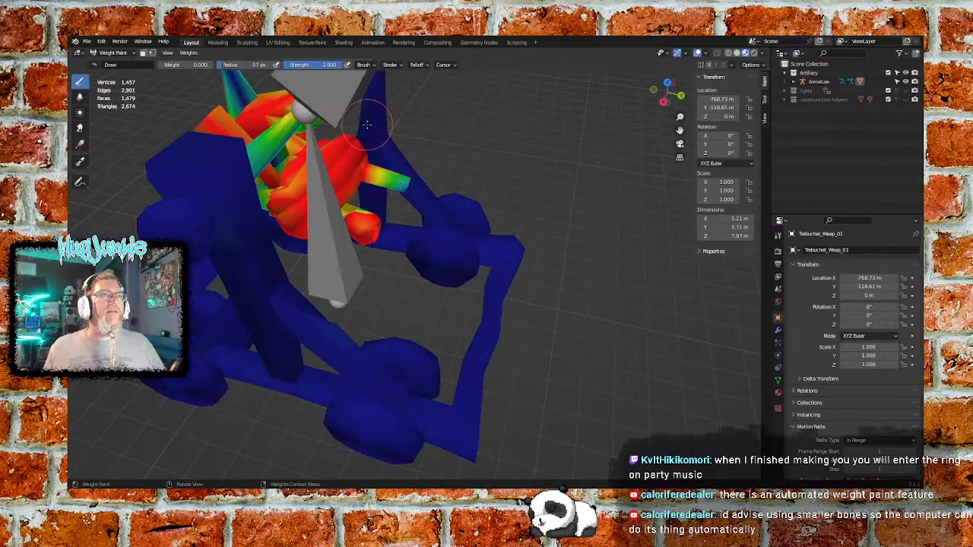
# Set the brush weight to 1 and paint full influence along the counterweight's horizontal log and the stray spike beside it
pyautogui.moveTo(367, 124)
pyautogui.mouseDown(button='middle')
pyautogui.moveTo(371, 149)
pyautogui.moveTo(359, 161)
pyautogui.mouseUp(button='middle')
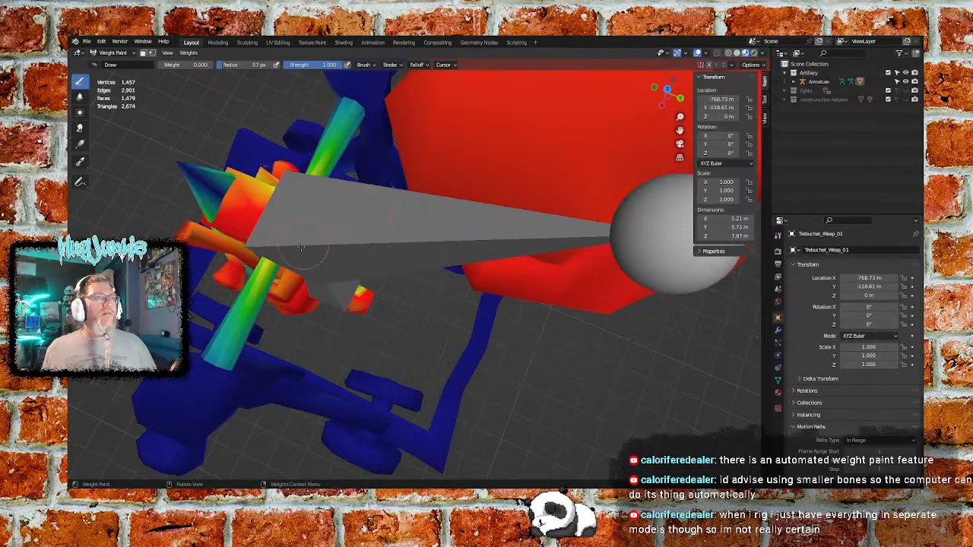
pyautogui.moveTo(289, 259); pyautogui.dragTo(227, 156, button='middle')
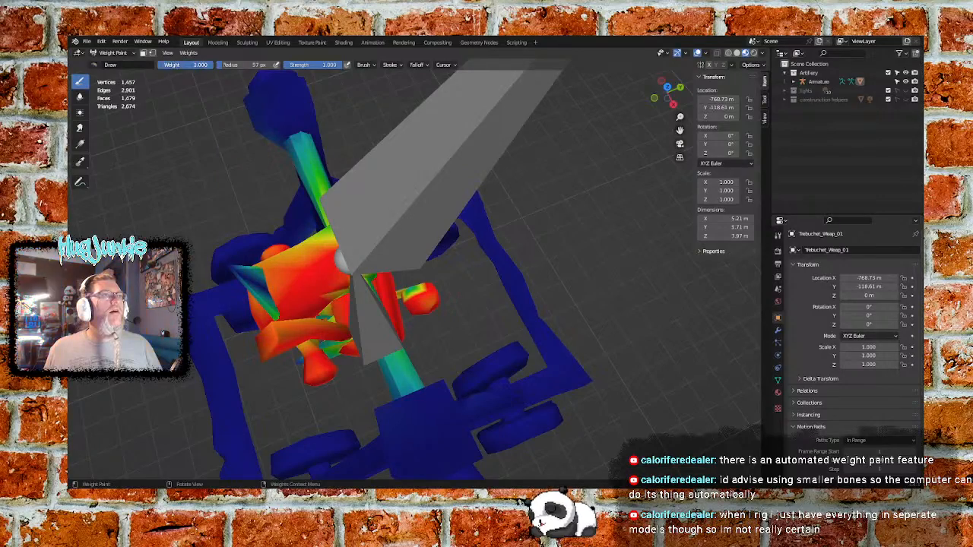
pyautogui.moveTo(250, 280); pyautogui.dragTo(368, 296, button='middle')
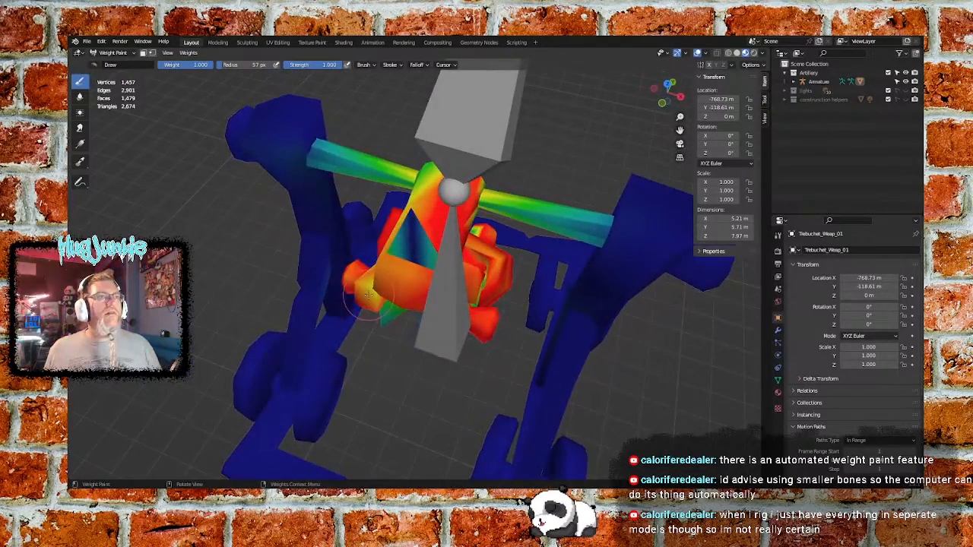
pyautogui.moveTo(439, 286)
pyautogui.keyDown('shift'); pyautogui.mouseDown(button='middle')
pyautogui.moveTo(432, 277)
pyautogui.moveTo(426, 289)
pyautogui.mouseUp(button='middle'); pyautogui.keyUp('shift')
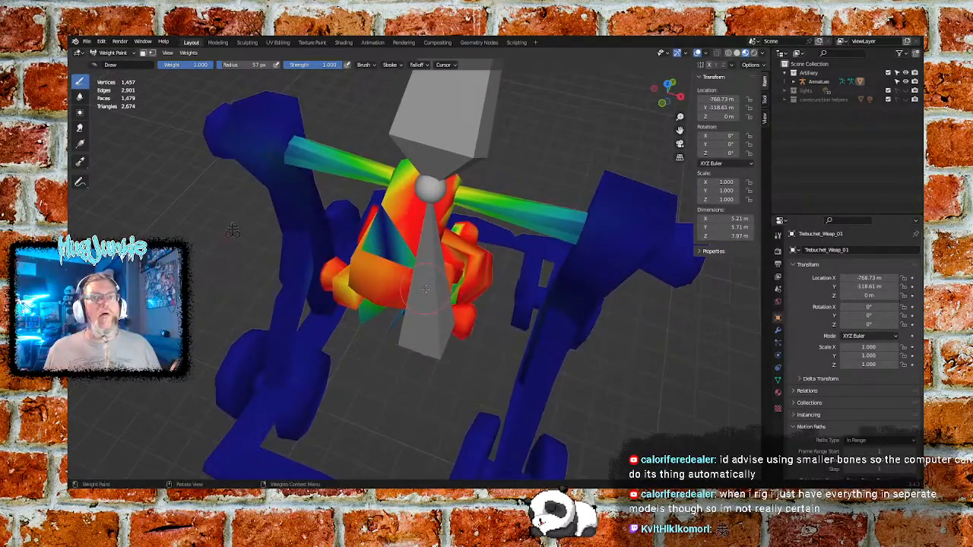
pyautogui.scroll(5, 422, 288)
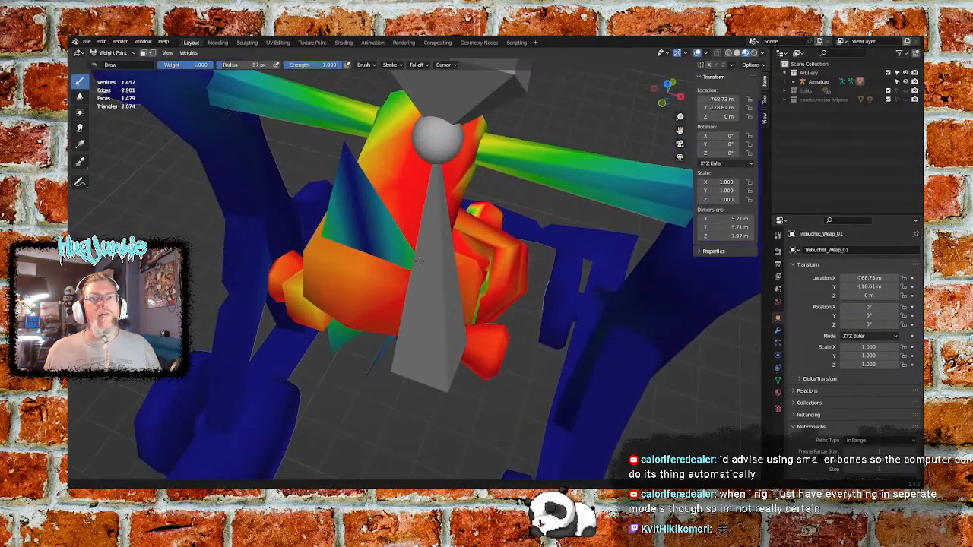
pyautogui.moveTo(387, 237)
pyautogui.mouseDown(button='middle')
pyautogui.moveTo(381, 285)
pyautogui.moveTo(421, 274)
pyautogui.mouseUp(button='middle')
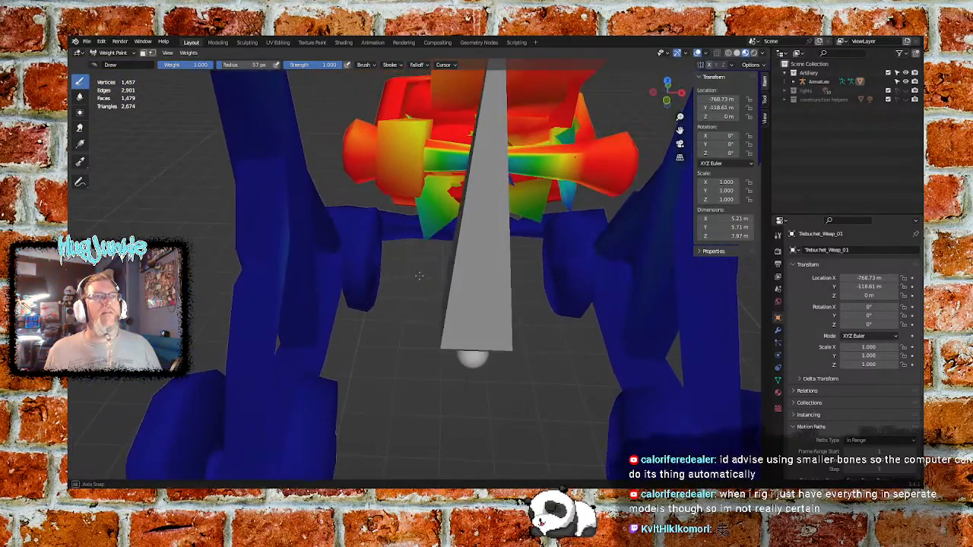
pyautogui.moveTo(554, 223); pyautogui.dragTo(547, 223, button='middle')
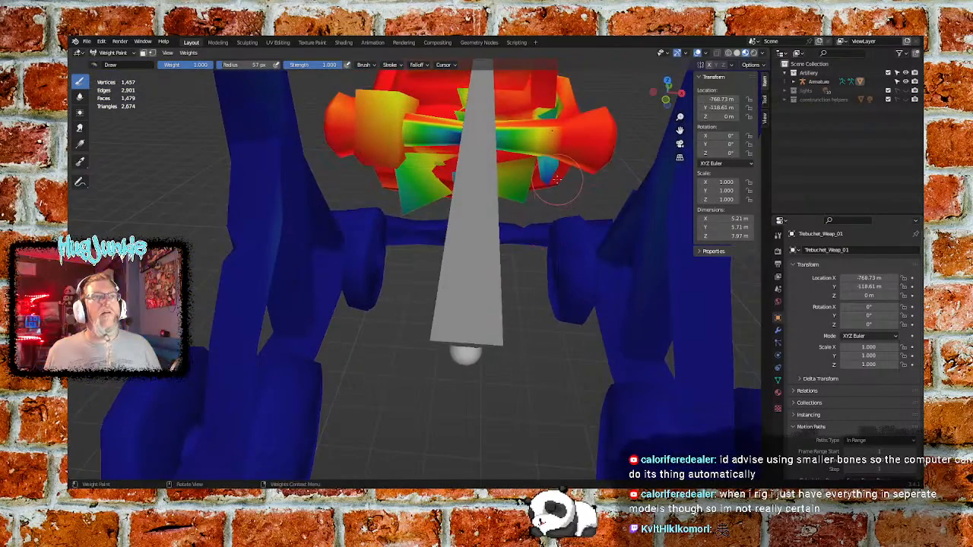
pyautogui.moveTo(559, 180)
pyautogui.mouseDown()
pyautogui.moveTo(541, 171)
pyautogui.moveTo(547, 194)
pyautogui.moveTo(551, 129)
pyautogui.mouseUp()
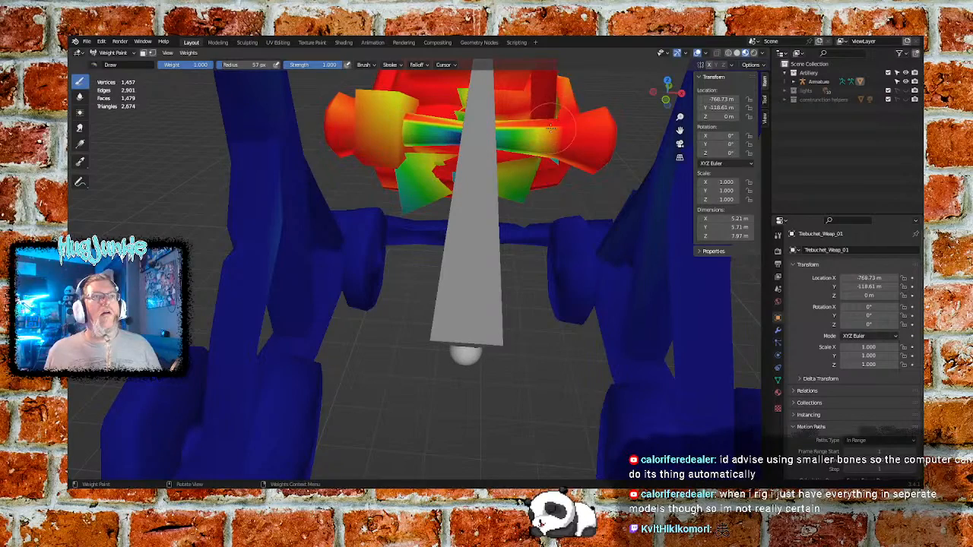
pyautogui.moveTo(491, 139); pyautogui.dragTo(448, 136)
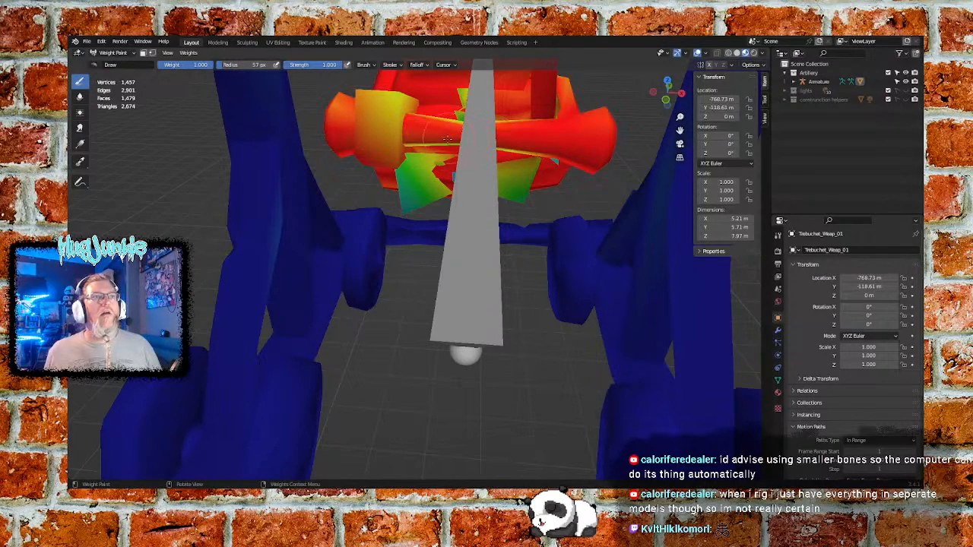
# Paint weight 1 over the low-weight slivers and green flaps on the underside of the counterweight
pyautogui.moveTo(405, 95)
pyautogui.mouseDown(button='middle')
pyautogui.moveTo(448, 103)
pyautogui.moveTo(318, 131)
pyautogui.mouseUp(button='middle')
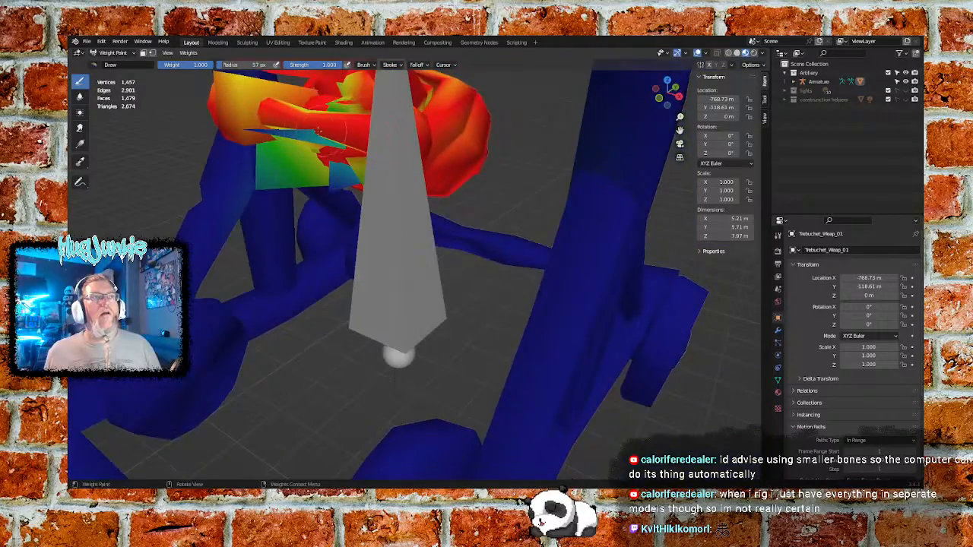
pyautogui.moveTo(266, 131)
pyautogui.mouseDown()
pyautogui.moveTo(304, 125)
pyautogui.moveTo(296, 136)
pyautogui.mouseUp()
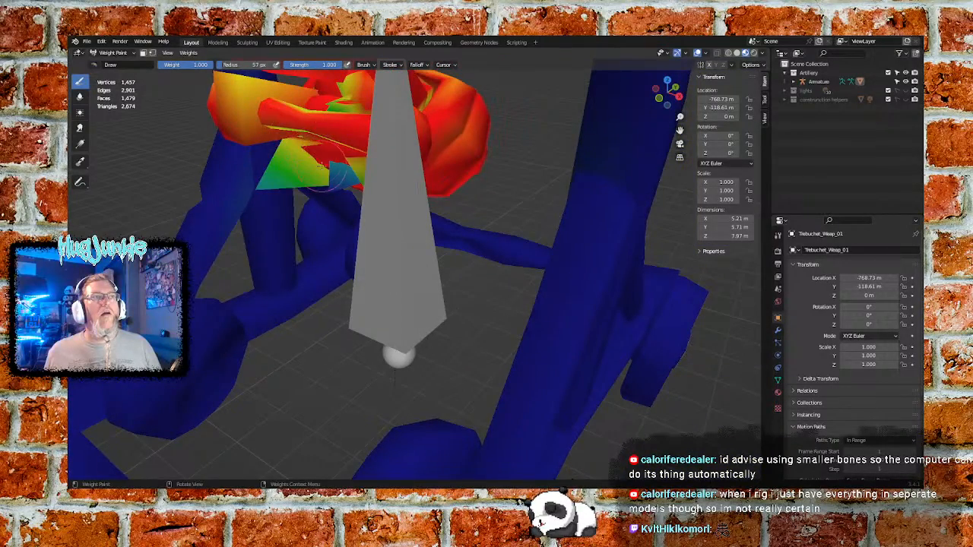
pyautogui.moveTo(336, 169)
pyautogui.mouseDown(button='middle')
pyautogui.moveTo(364, 170)
pyautogui.moveTo(380, 132)
pyautogui.moveTo(411, 190)
pyautogui.moveTo(423, 158)
pyautogui.moveTo(403, 142)
pyautogui.moveTo(407, 161)
pyautogui.mouseUp(button='middle')
pyautogui.scroll(5, 411, 190)
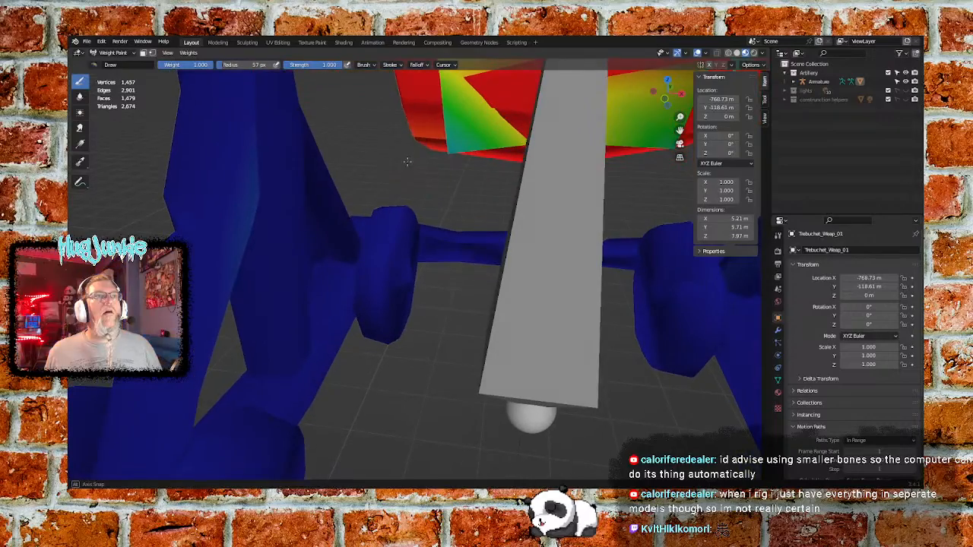
pyautogui.moveTo(438, 148); pyautogui.dragTo(458, 131)
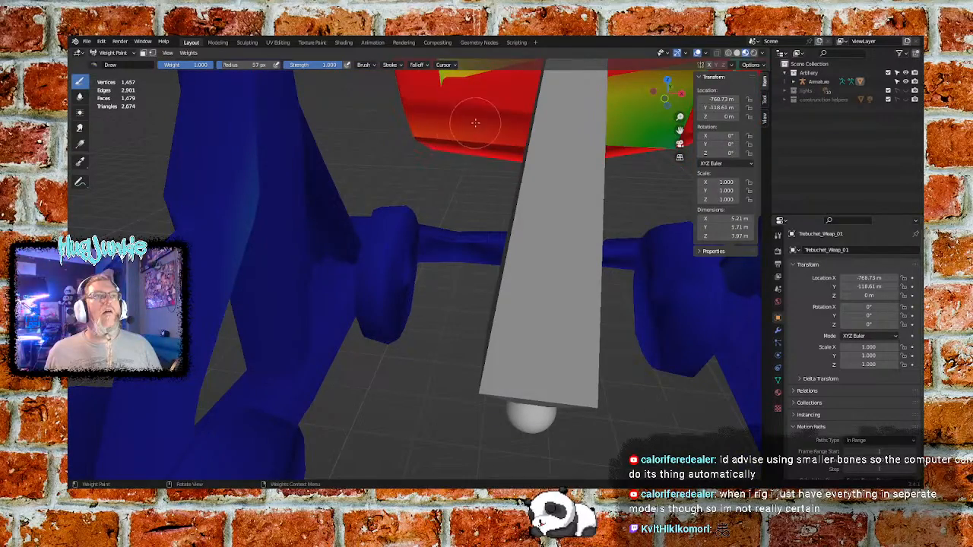
pyautogui.moveTo(475, 123); pyautogui.dragTo(454, 124, button='middle')
pyautogui.moveTo(582, 161); pyautogui.dragTo(608, 167)
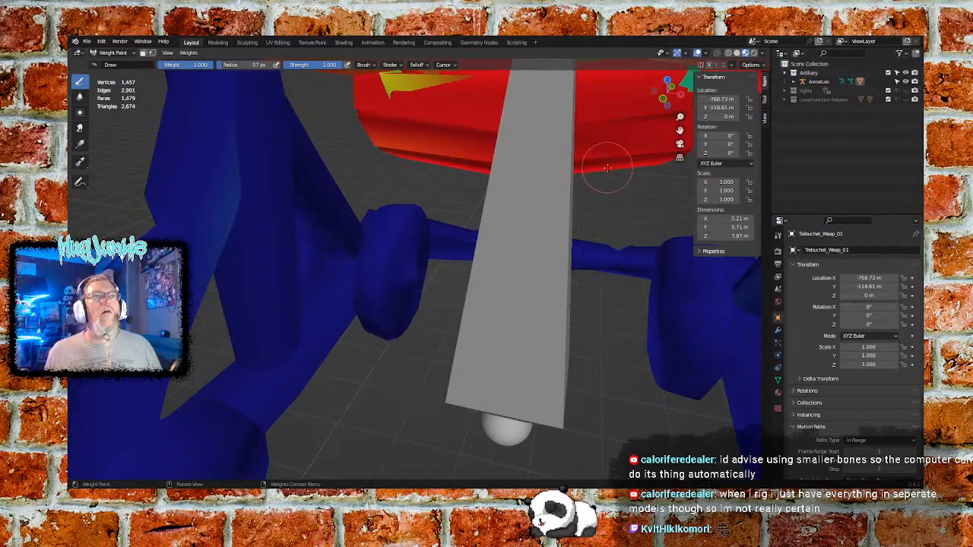
# Paint weight 1 over the remaining low-weight patches on the sides and in the inner gap of the counterweight
pyautogui.moveTo(603, 151)
pyautogui.mouseDown(button='middle')
pyautogui.moveTo(591, 125)
pyautogui.moveTo(597, 137)
pyautogui.moveTo(542, 158)
pyautogui.moveTo(460, 155)
pyautogui.moveTo(478, 180)
pyautogui.mouseUp(button='middle')
pyautogui.moveTo(356, 185)
pyautogui.mouseDown()
pyautogui.moveTo(334, 173)
pyautogui.moveTo(355, 199)
pyautogui.moveTo(348, 217)
pyautogui.moveTo(364, 198)
pyautogui.mouseUp()
pyautogui.moveTo(349, 200); pyautogui.dragTo(181, 196, button='middle')
pyautogui.moveTo(145, 173); pyautogui.dragTo(151, 164)
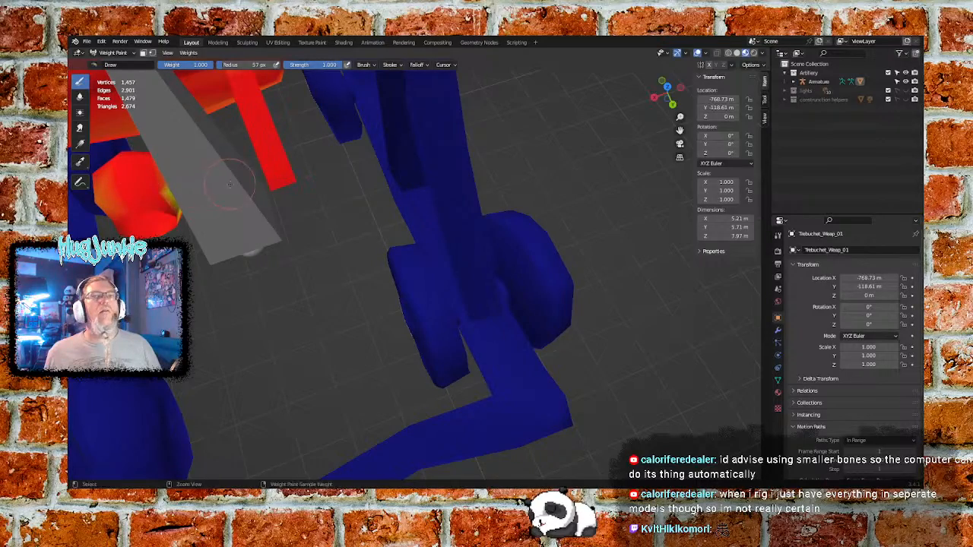
pyautogui.moveTo(229, 183); pyautogui.dragTo(409, 222, button='middle')
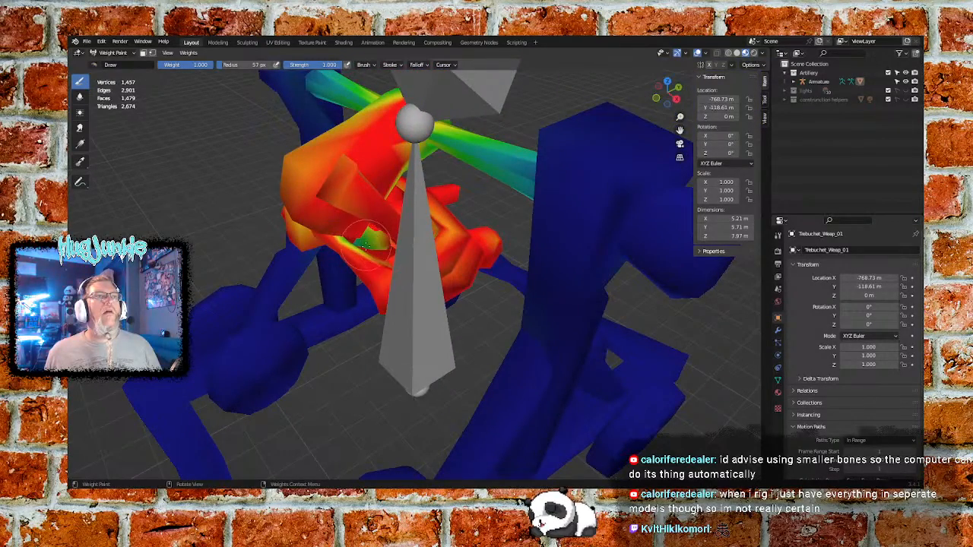
pyautogui.moveTo(366, 244)
pyautogui.mouseDown()
pyautogui.moveTo(344, 244)
pyautogui.moveTo(361, 249)
pyautogui.mouseUp()
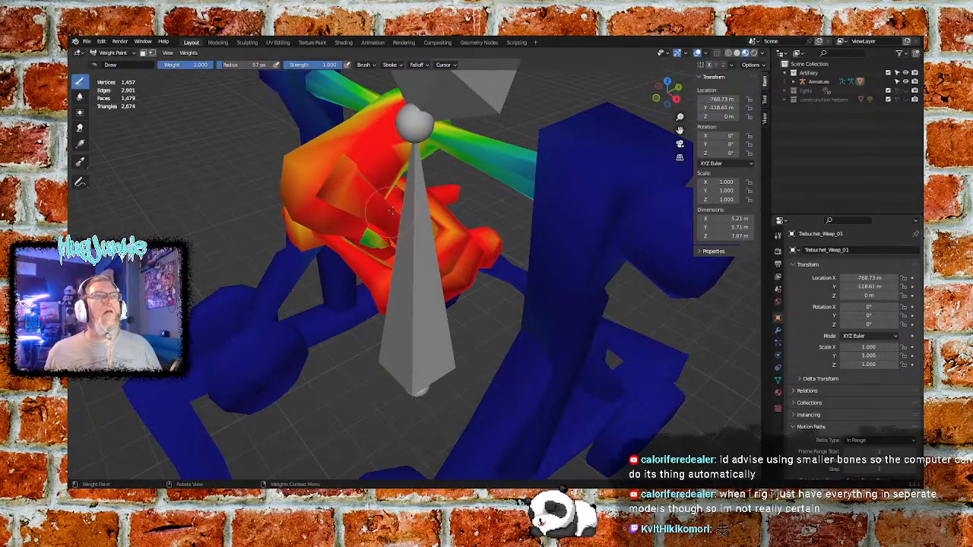
# Paint weight 1 over the green patches on the butt of the throwing arm, just beneath the axle pivot
pyautogui.moveTo(391, 209); pyautogui.dragTo(423, 338, button='middle')
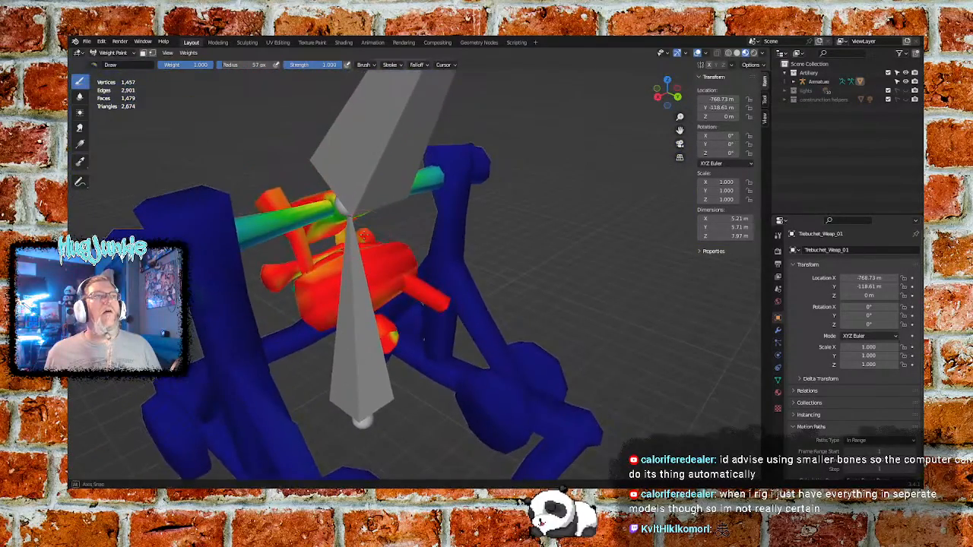
pyautogui.moveTo(365, 236)
pyautogui.mouseDown(button='middle')
pyautogui.moveTo(354, 182)
pyautogui.moveTo(323, 159)
pyautogui.mouseUp(button='middle')
pyautogui.scroll(4, 352, 179)
pyautogui.moveTo(272, 145)
pyautogui.mouseDown()
pyautogui.moveTo(229, 143)
pyautogui.moveTo(231, 155)
pyautogui.moveTo(213, 161)
pyautogui.mouseUp()
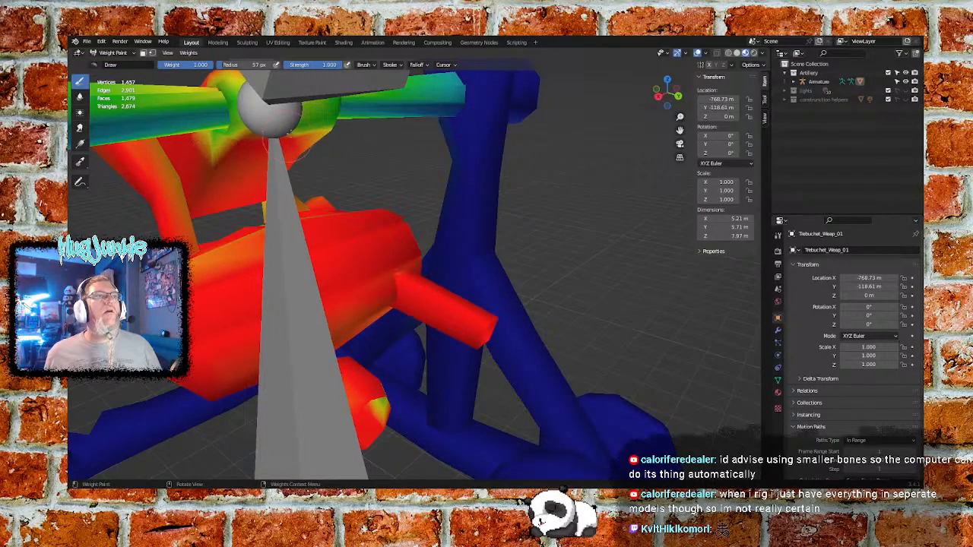
pyautogui.moveTo(292, 127)
pyautogui.mouseDown()
pyautogui.moveTo(323, 129)
pyautogui.moveTo(319, 110)
pyautogui.moveTo(331, 129)
pyautogui.moveTo(323, 118)
pyautogui.mouseUp()
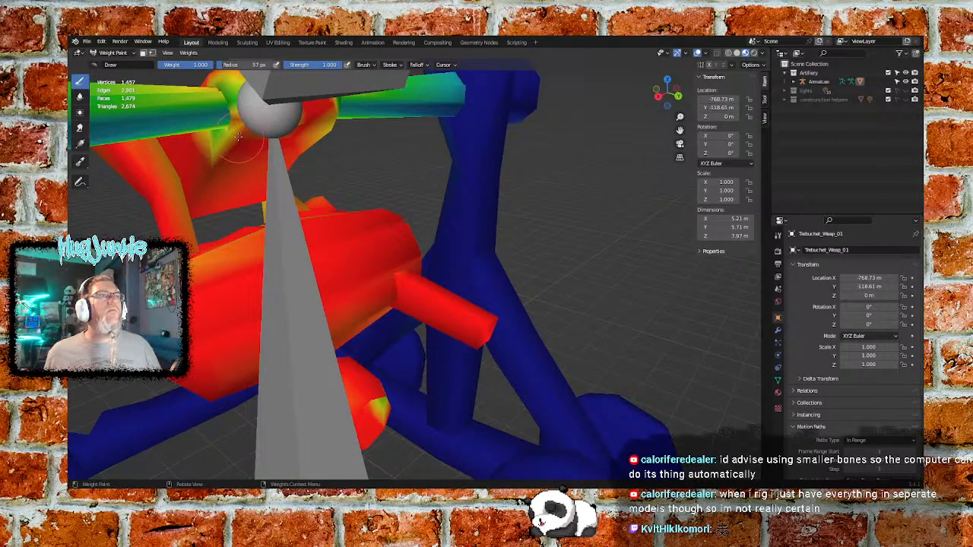
pyautogui.moveTo(224, 150); pyautogui.dragTo(224, 140)
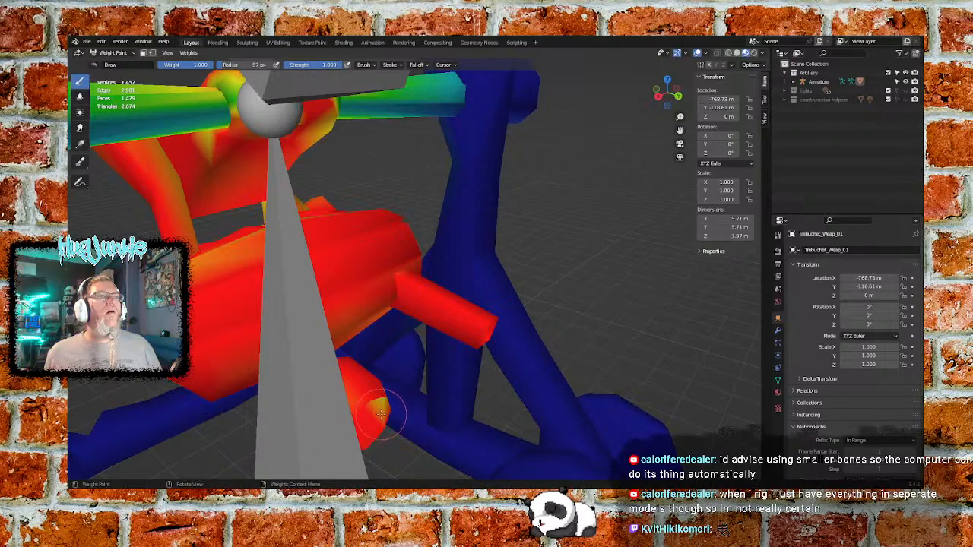
# Paint weight 1 along the counterweight's inner log and over the low-weight side of the arm's butt block below the pivot
pyautogui.moveTo(390, 396)
pyautogui.mouseDown(button='middle')
pyautogui.moveTo(355, 409)
pyautogui.moveTo(343, 351)
pyautogui.mouseUp(button='middle')
pyautogui.moveTo(259, 263); pyautogui.dragTo(242, 268)
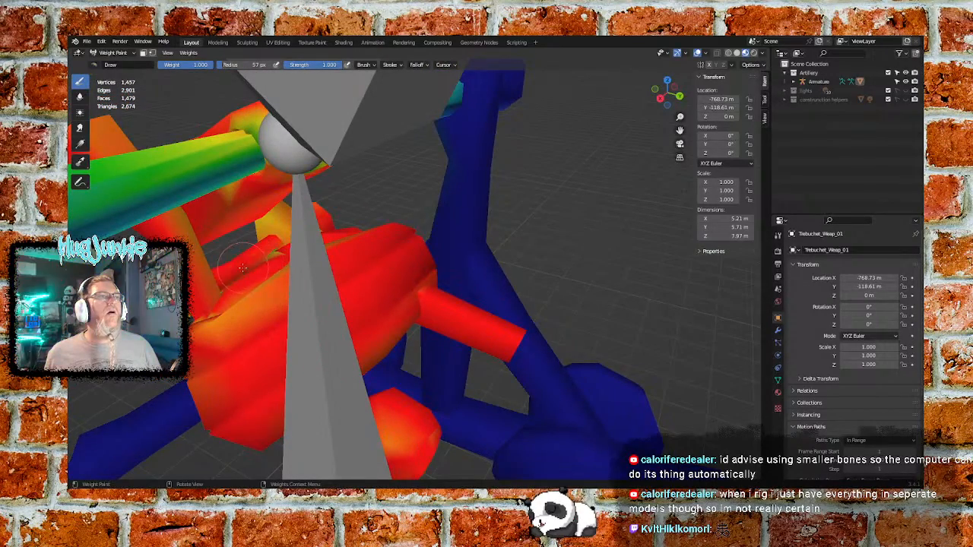
pyautogui.moveTo(298, 247); pyautogui.dragTo(259, 200, button='middle')
pyautogui.scroll(-4, 335, 171)
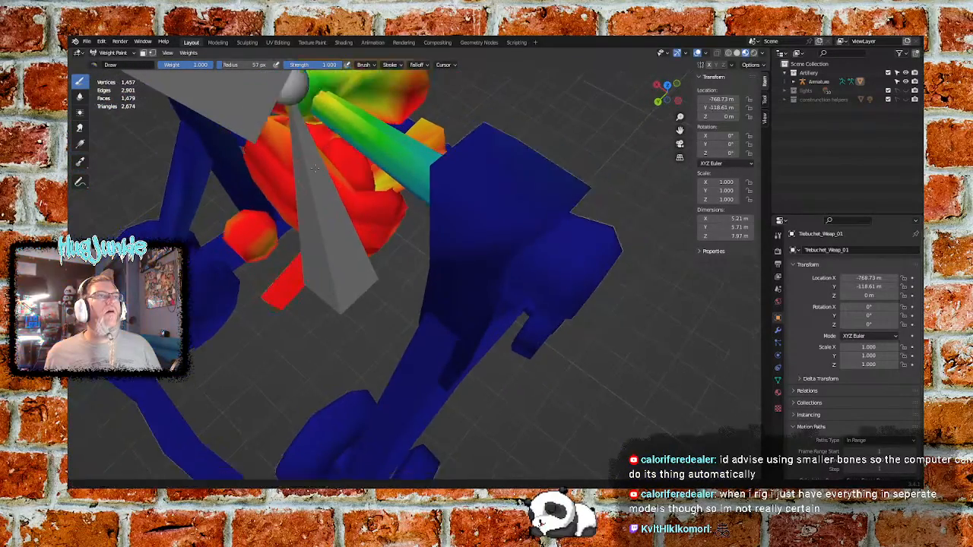
pyautogui.keyDown('shift'); pyautogui.moveTo(401, 201); pyautogui.dragTo(338, 155, button='middle'); pyautogui.keyUp('shift')
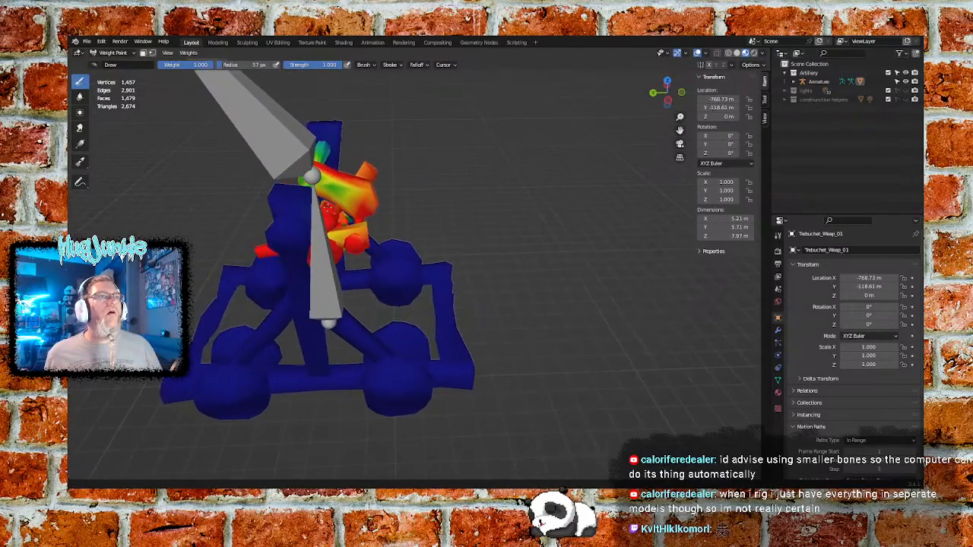
pyautogui.scroll(3, 331, 150)
pyautogui.moveTo(307, 154); pyautogui.dragTo(344, 246, button='middle')
pyautogui.moveTo(334, 230)
pyautogui.mouseDown()
pyautogui.moveTo(308, 224)
pyautogui.moveTo(319, 243)
pyautogui.moveTo(298, 205)
pyautogui.moveTo(312, 243)
pyautogui.mouseUp()
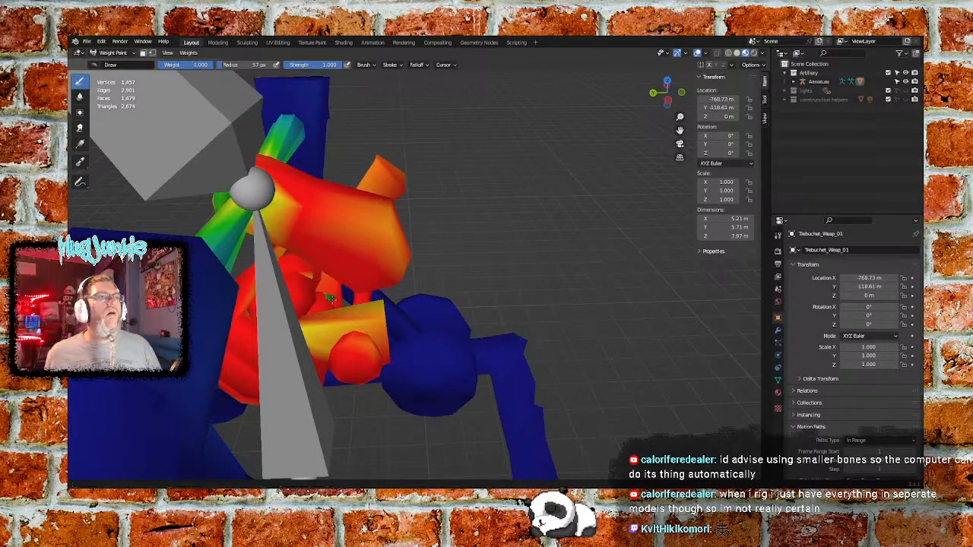
# Examine the counterweight's inner gap, horizontal log and straps from close up and from afar for remaining low-weight patches
pyautogui.scroll(3, 332, 295)
pyautogui.scroll(3, 292, 219)
pyautogui.moveTo(292, 219)
pyautogui.mouseDown(button='middle')
pyautogui.moveTo(245, 234)
pyautogui.moveTo(392, 296)
pyautogui.mouseUp(button='middle')
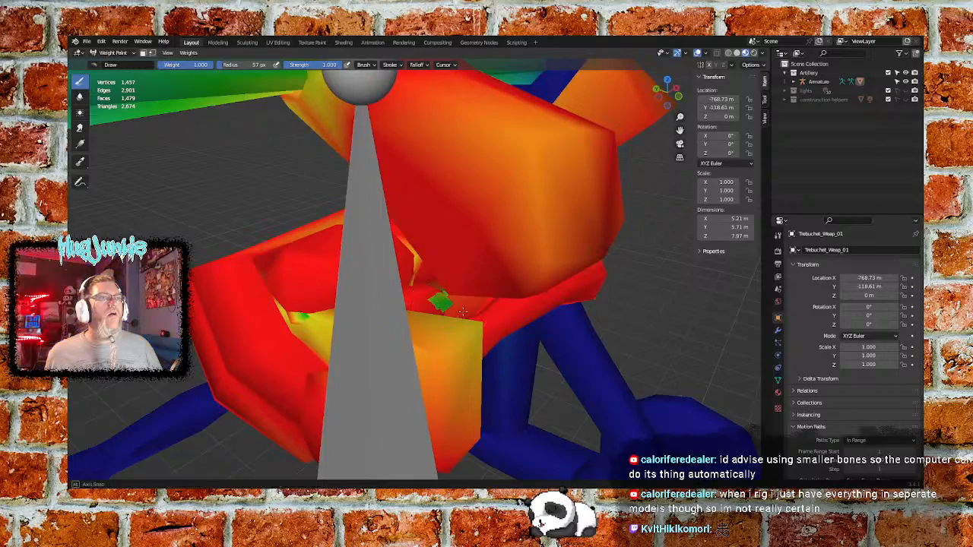
pyautogui.moveTo(463, 311); pyautogui.dragTo(440, 286, button='middle')
pyautogui.moveTo(441, 285)
pyautogui.keyDown('shift'); pyautogui.mouseDown(button='middle')
pyautogui.moveTo(568, 356)
pyautogui.moveTo(477, 332)
pyautogui.moveTo(438, 254)
pyautogui.moveTo(551, 339)
pyautogui.moveTo(529, 326)
pyautogui.moveTo(554, 403)
pyautogui.moveTo(444, 283)
pyautogui.moveTo(608, 384)
pyautogui.mouseUp(button='middle'); pyautogui.keyUp('shift')
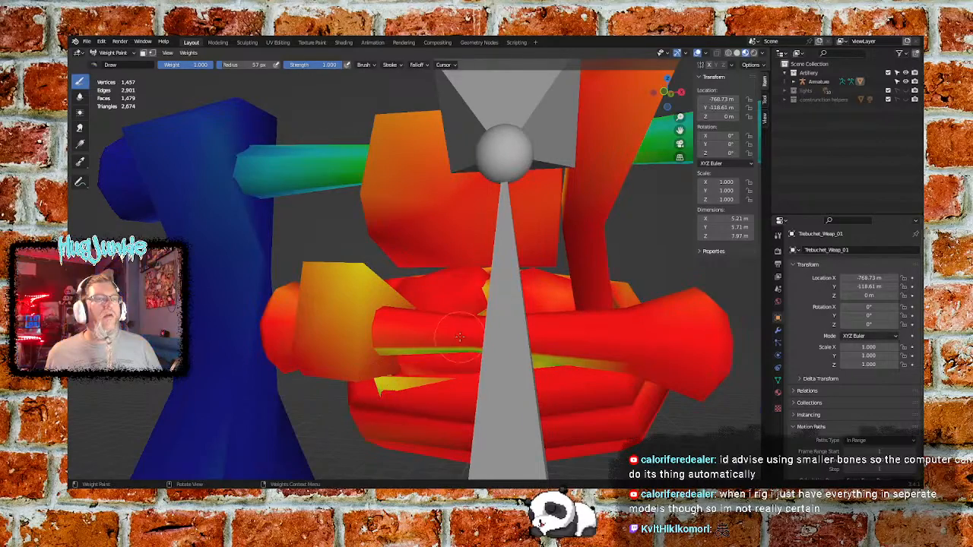
pyautogui.scroll(-5, 460, 337)
pyautogui.moveTo(460, 336); pyautogui.dragTo(358, 301, button='middle')
pyautogui.scroll(-3, 486, 317)
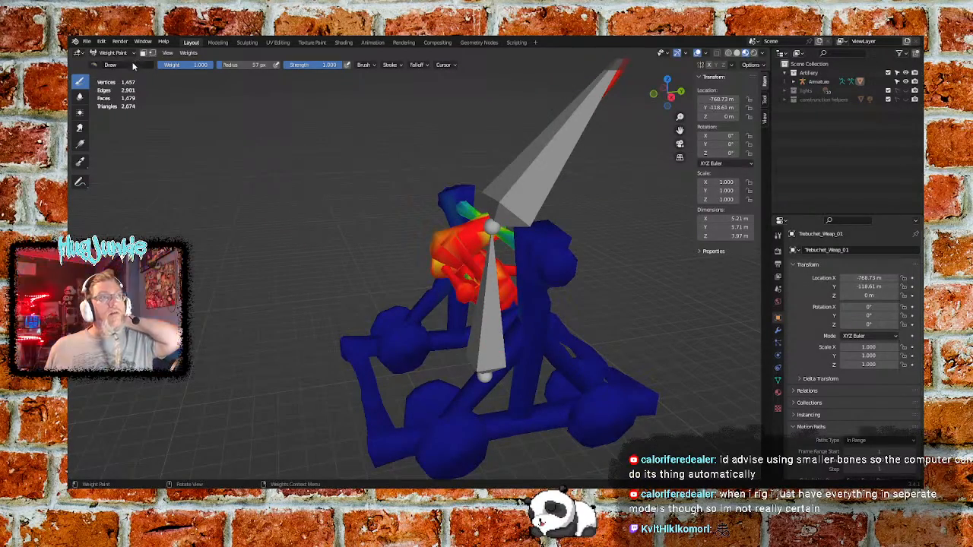
# Leave weight painting, select the armature and switch it to Pose Mode
pyautogui.click(114, 52)
pyautogui.click(115, 63)
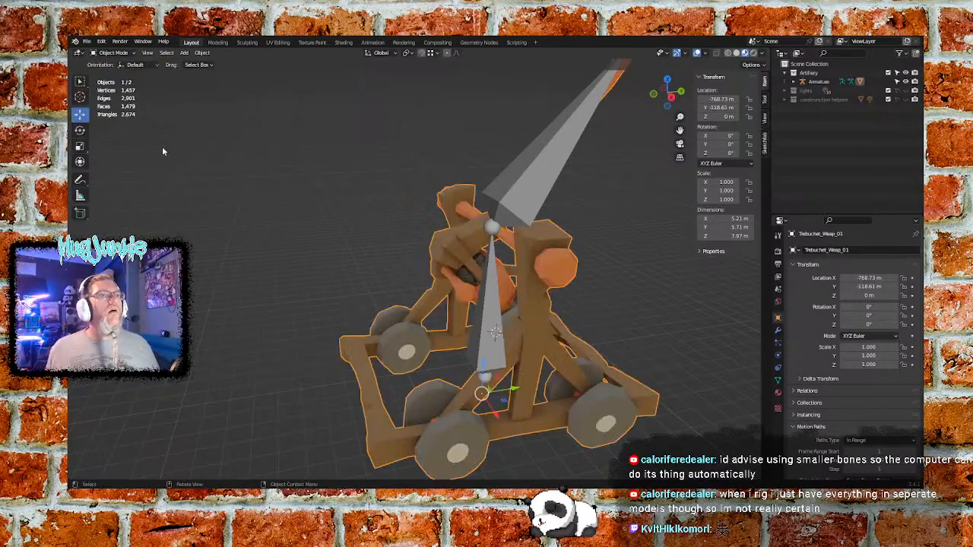
pyautogui.click(114, 53)
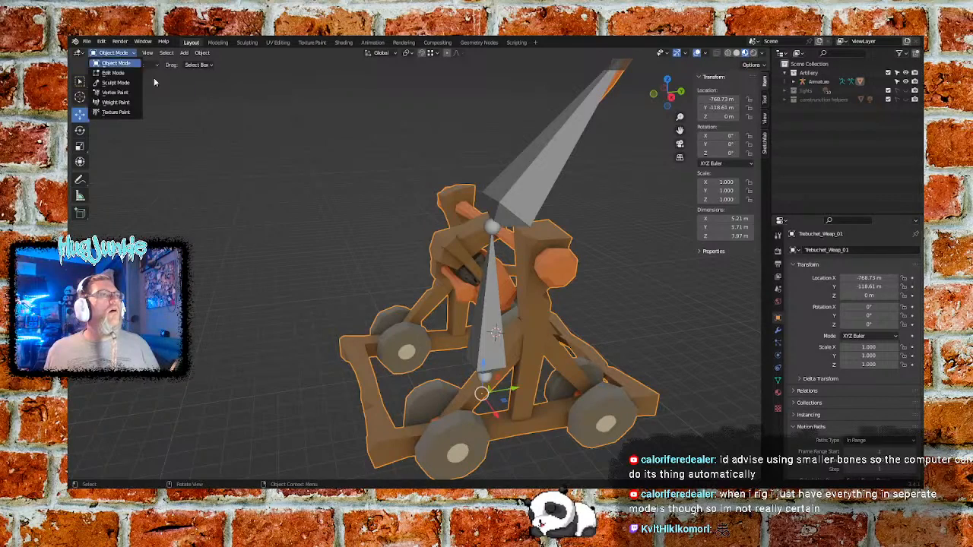
pyautogui.click(412, 152)
pyautogui.click(522, 185)
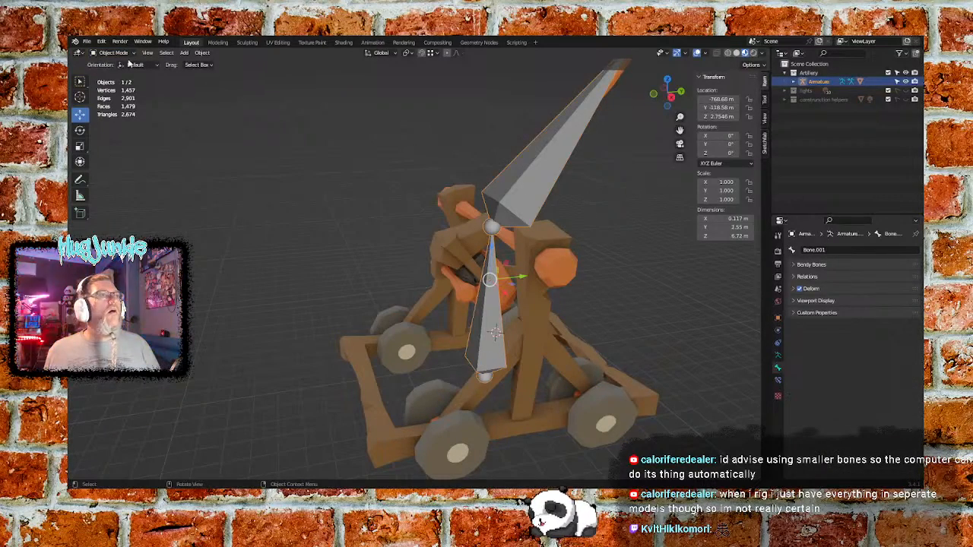
pyautogui.click(113, 53)
pyautogui.click(114, 82)
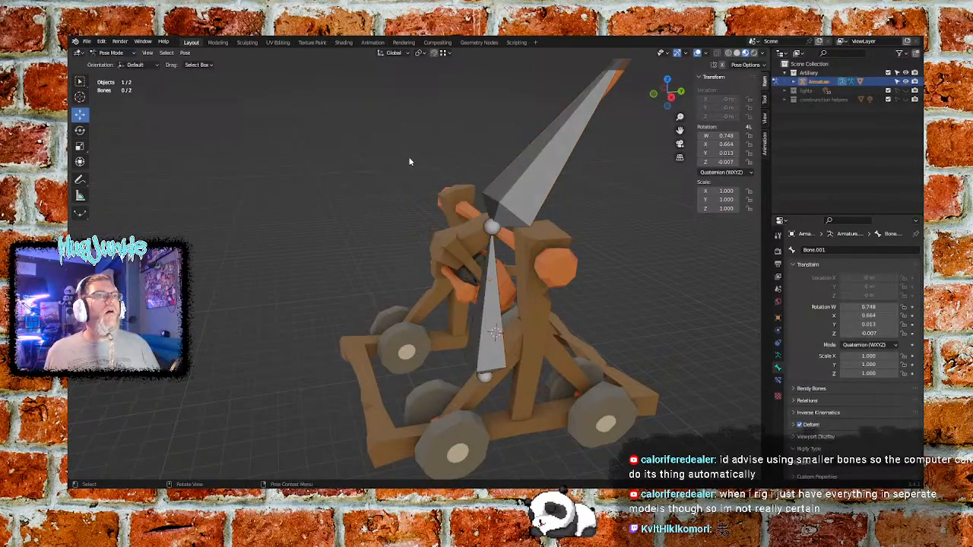
# Rotate the throwing-arm bone about the global X axis to a nearly upright pose, W 0.538 and X 0.843, and deselect it
pyautogui.moveTo(618, 184); pyautogui.dragTo(583, 202, button='middle')
pyautogui.click(495, 251)
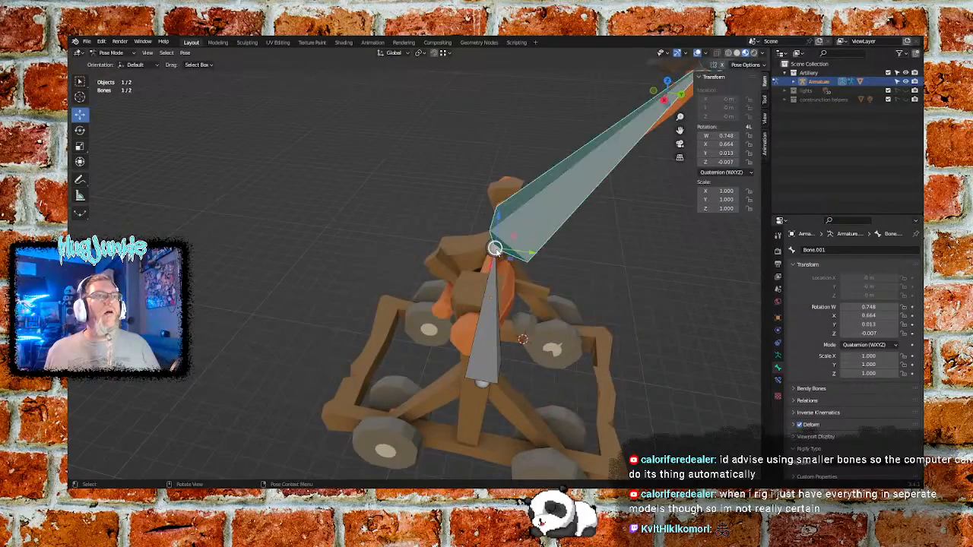
pyautogui.press('r')
pyautogui.press('x')
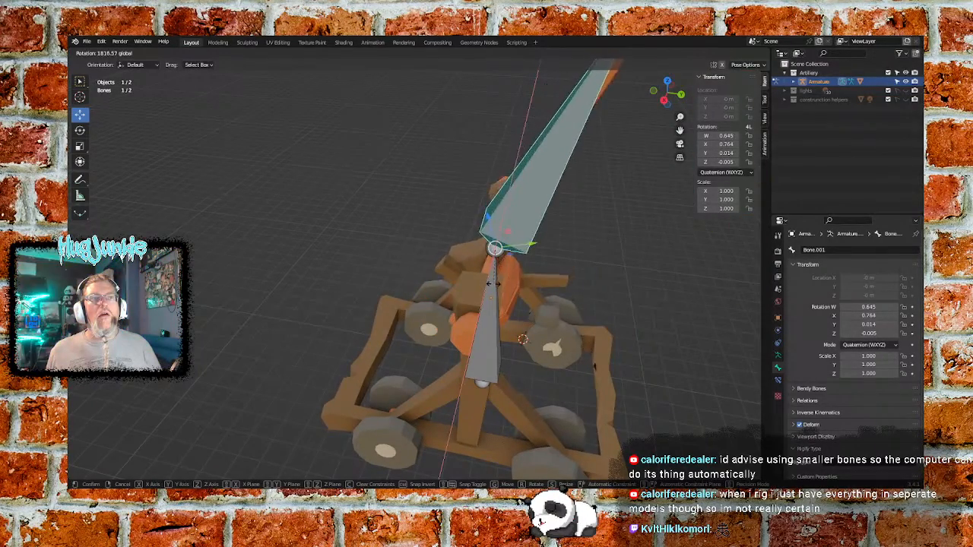
pyautogui.press('Escape')
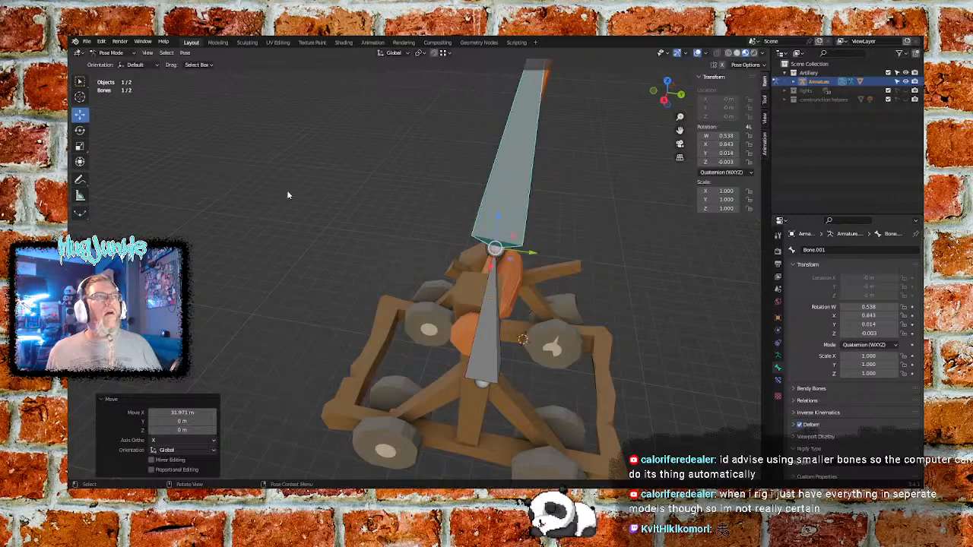
pyautogui.click(305, 229)
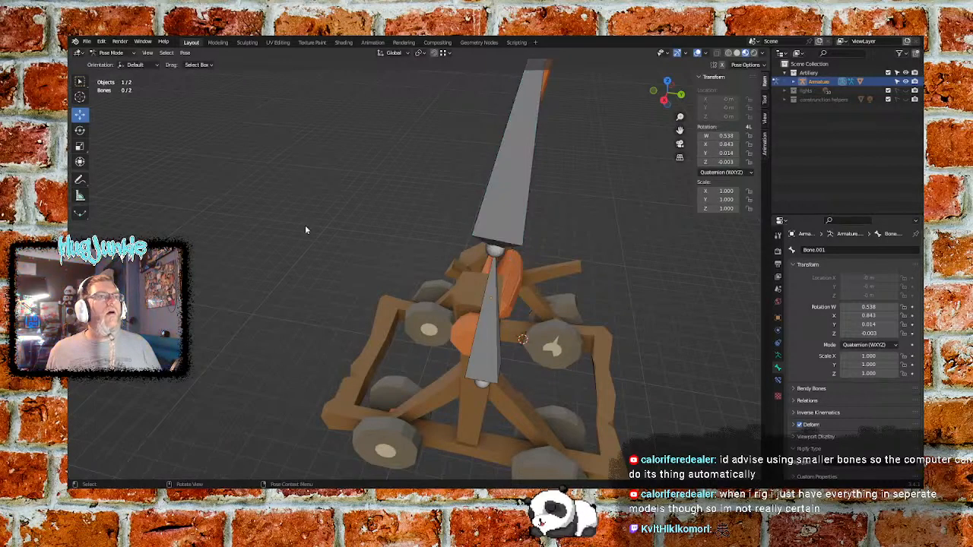
pyautogui.click(504, 230)
pyautogui.click(464, 296)
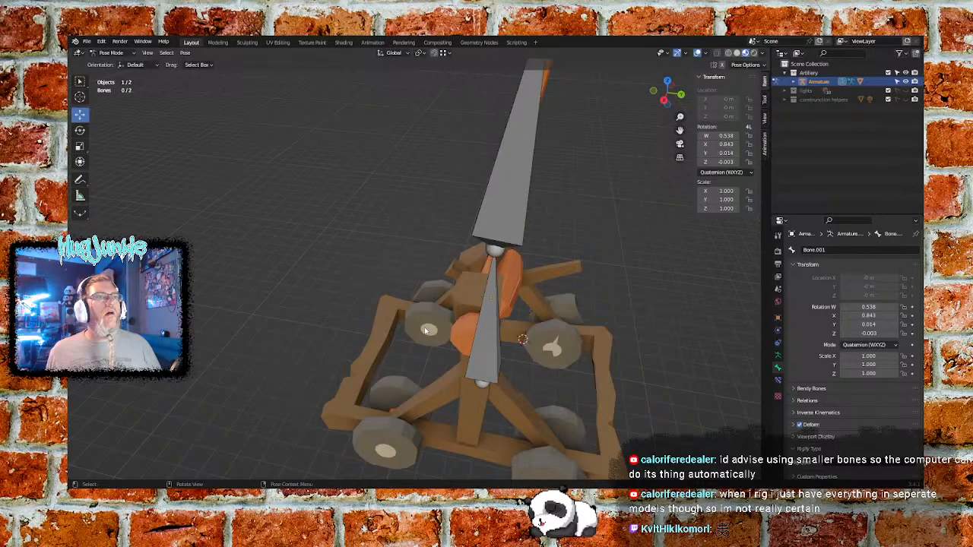
# Select the trebuchet mesh, put it back into Weight Paint mode and set the brush weight to 0
pyautogui.click(126, 55)
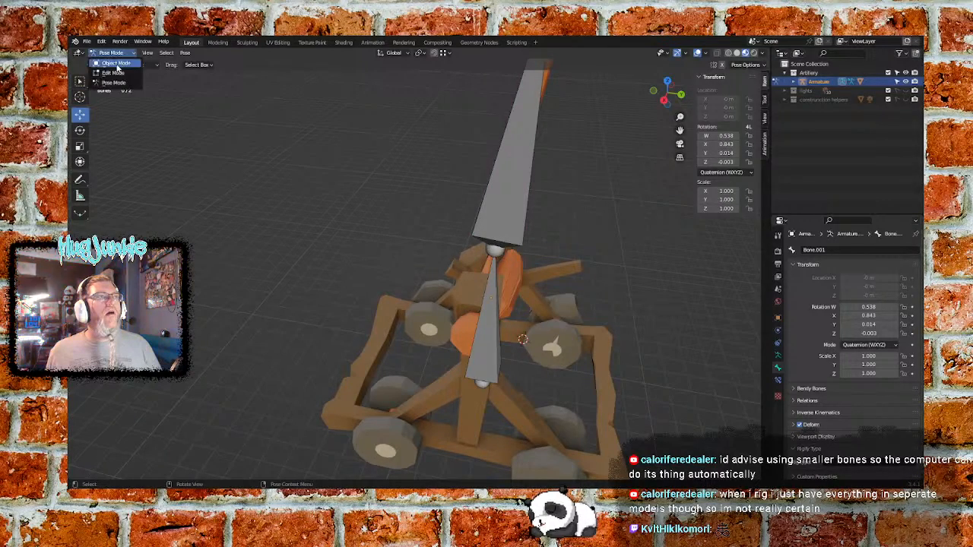
pyautogui.click(118, 66)
pyautogui.click(541, 338)
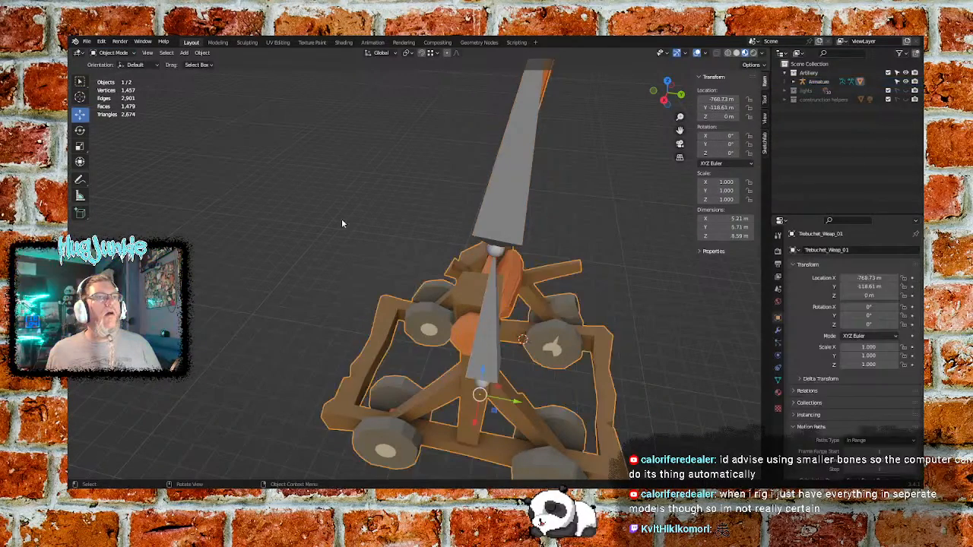
pyautogui.click(120, 54)
pyautogui.click(114, 101)
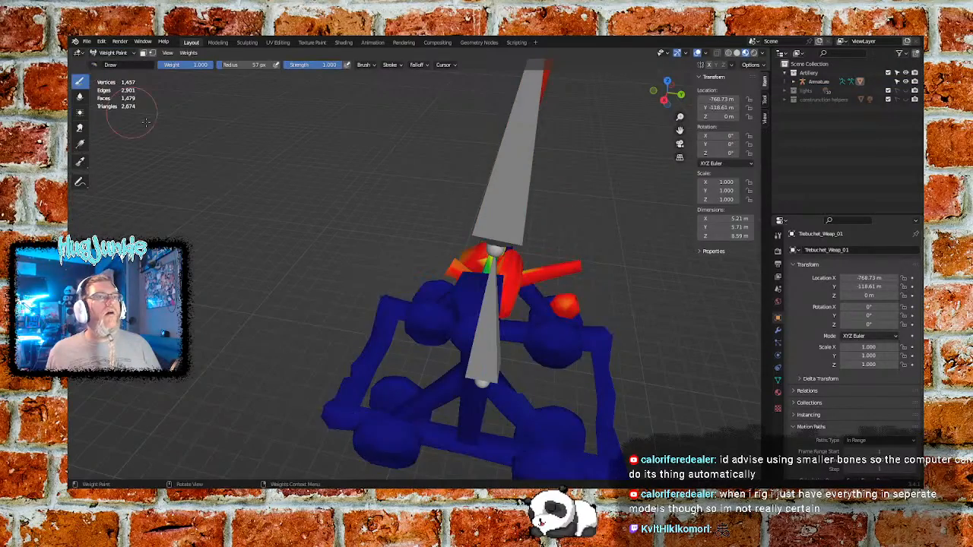
pyautogui.moveTo(650, 308); pyautogui.dragTo(597, 277, button='middle')
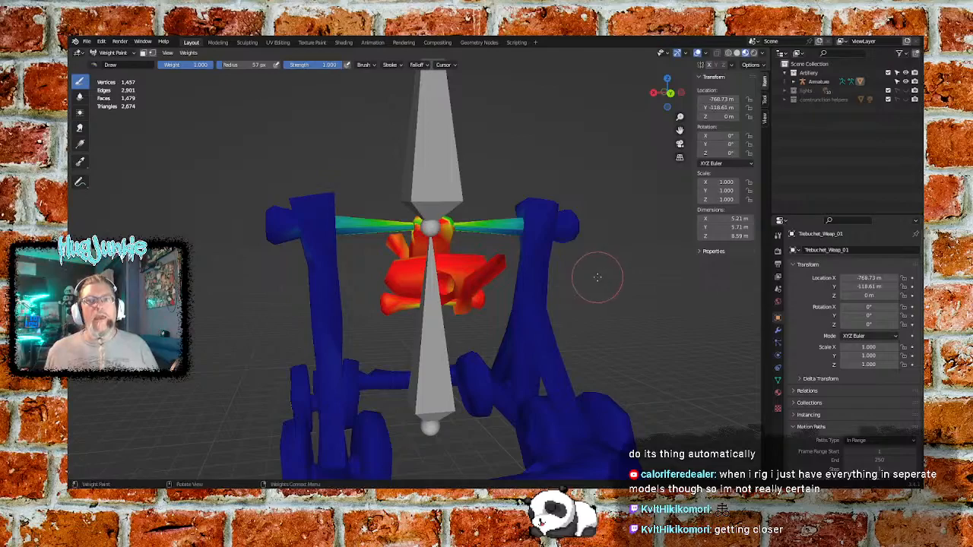
pyautogui.moveTo(624, 343)
pyautogui.keyDown('shift'); pyautogui.mouseDown(button='middle')
pyautogui.moveTo(605, 264)
pyautogui.moveTo(587, 300)
pyautogui.moveTo(557, 259)
pyautogui.moveTo(677, 344)
pyautogui.moveTo(609, 325)
pyautogui.mouseUp(button='middle'); pyautogui.keyUp('shift')
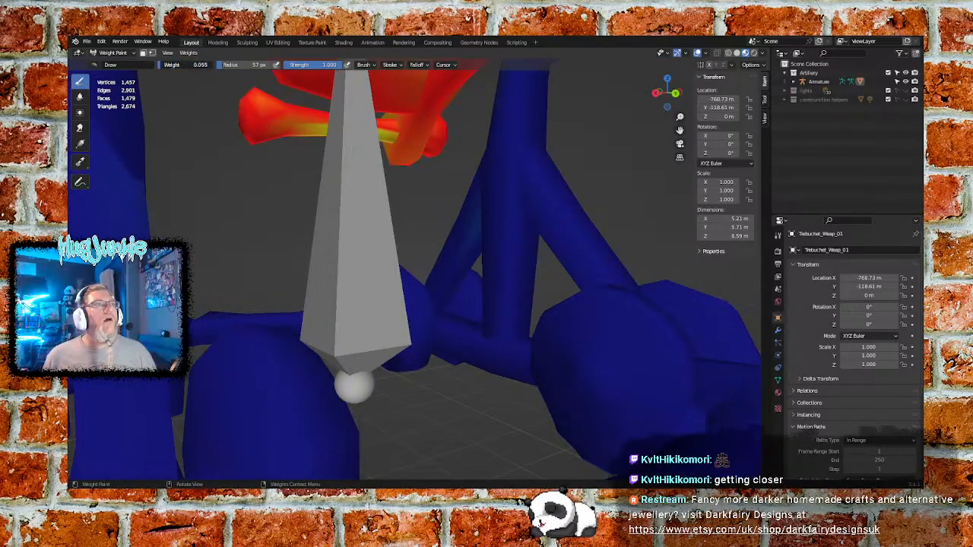
pyautogui.moveTo(162, 64); pyautogui.dragTo(157, 64)
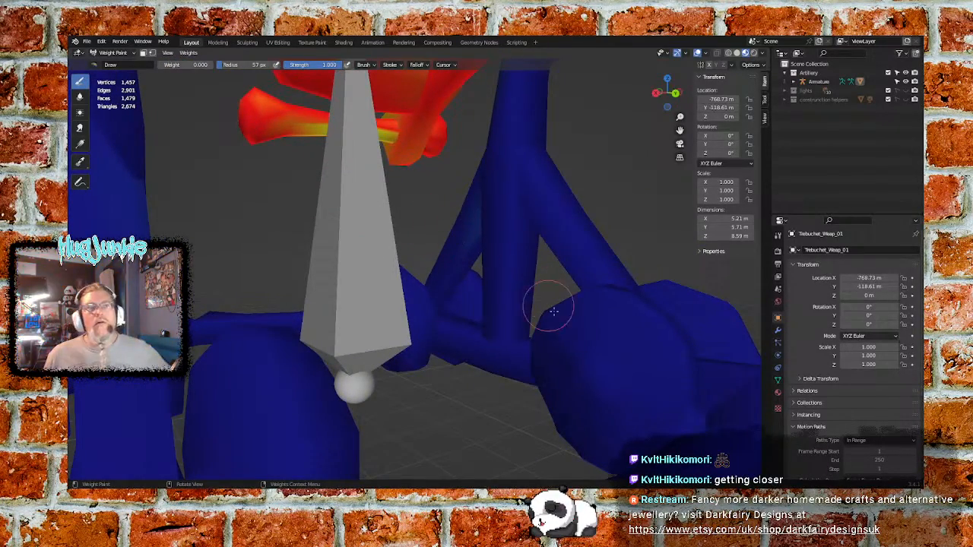
# Examine the frame's wheels, braces and base beams from the sides, underneath and the front for stray weights in the new pose
pyautogui.moveTo(594, 301)
pyautogui.mouseDown(button='middle')
pyautogui.moveTo(601, 345)
pyautogui.moveTo(579, 331)
pyautogui.moveTo(609, 343)
pyautogui.mouseUp(button='middle')
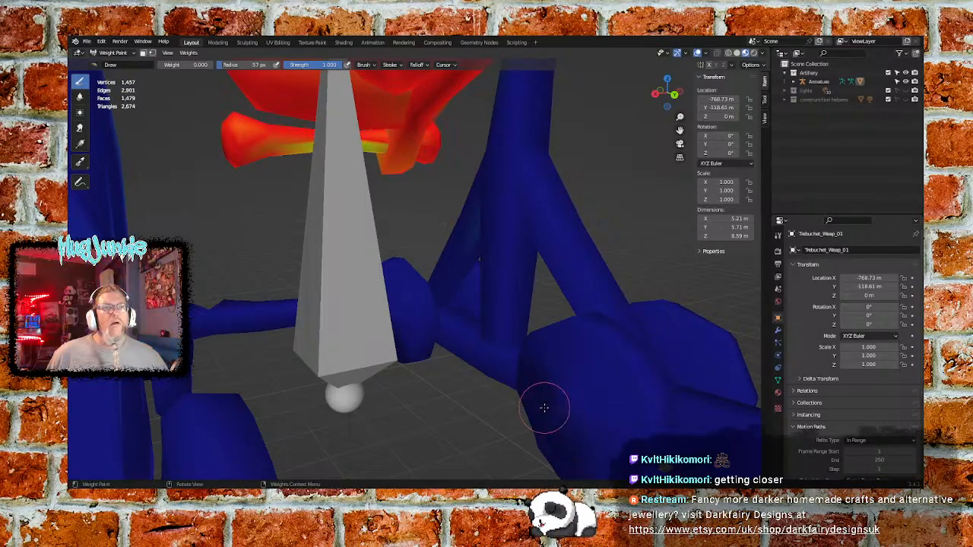
pyautogui.moveTo(560, 399)
pyautogui.mouseDown(button='middle')
pyautogui.moveTo(570, 380)
pyautogui.moveTo(555, 372)
pyautogui.moveTo(486, 389)
pyautogui.moveTo(501, 388)
pyautogui.moveTo(460, 385)
pyautogui.moveTo(463, 369)
pyautogui.moveTo(398, 352)
pyautogui.moveTo(608, 414)
pyautogui.mouseUp(button='middle')
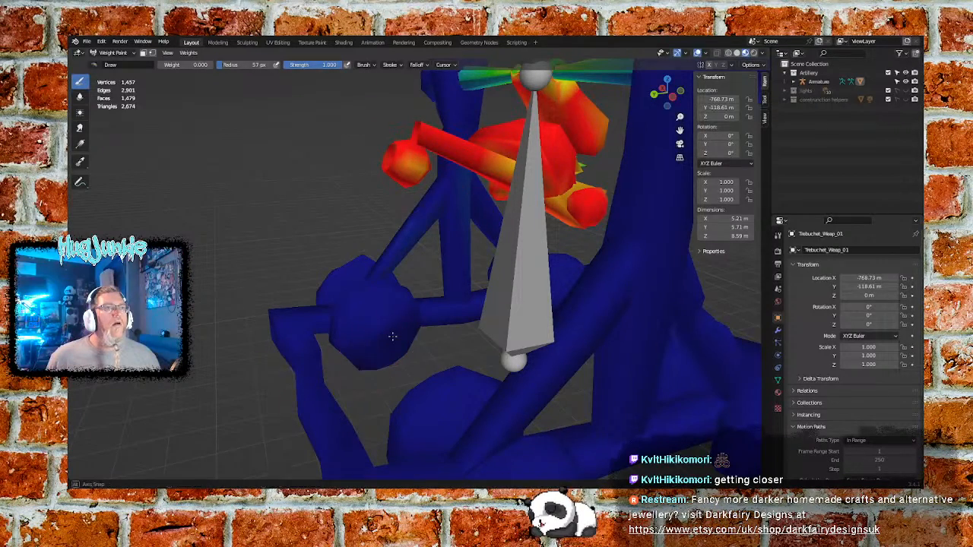
pyautogui.moveTo(359, 366)
pyautogui.mouseDown(button='middle')
pyautogui.moveTo(335, 304)
pyautogui.moveTo(304, 288)
pyautogui.mouseUp(button='middle')
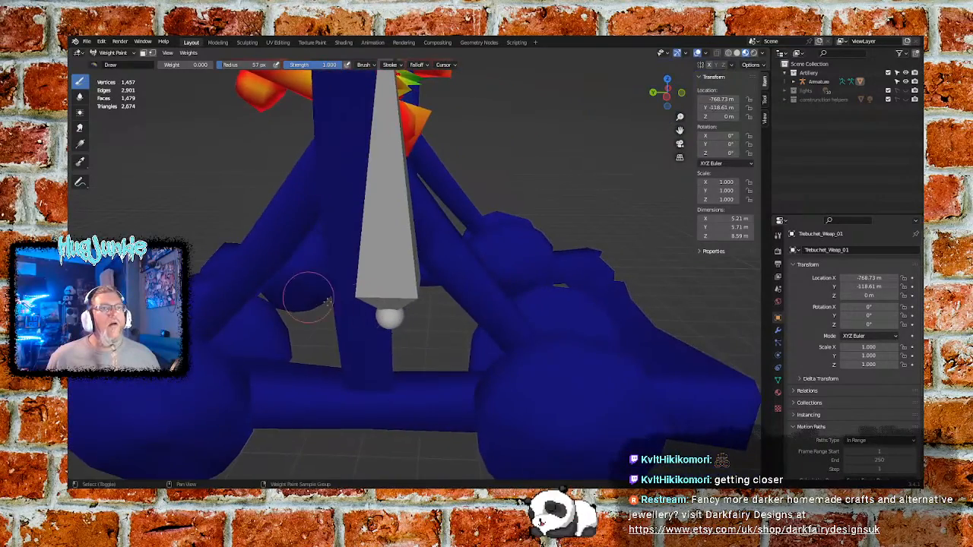
pyautogui.moveTo(593, 323); pyautogui.dragTo(567, 318, button='middle')
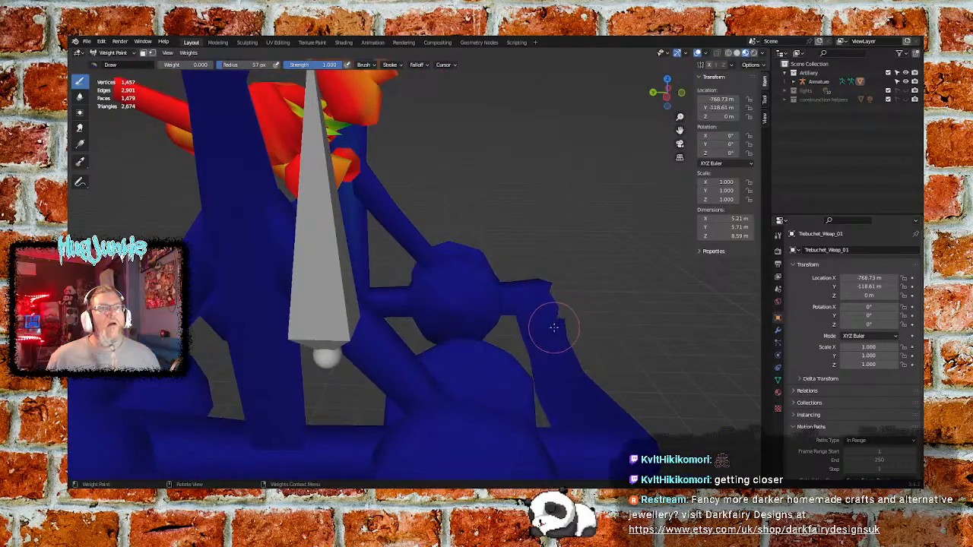
pyautogui.scroll(-1, 575, 337)
pyautogui.moveTo(555, 354)
pyautogui.mouseDown(button='middle')
pyautogui.moveTo(537, 369)
pyautogui.moveTo(487, 312)
pyautogui.moveTo(429, 334)
pyautogui.moveTo(408, 329)
pyautogui.moveTo(446, 326)
pyautogui.moveTo(503, 290)
pyautogui.mouseUp(button='middle')
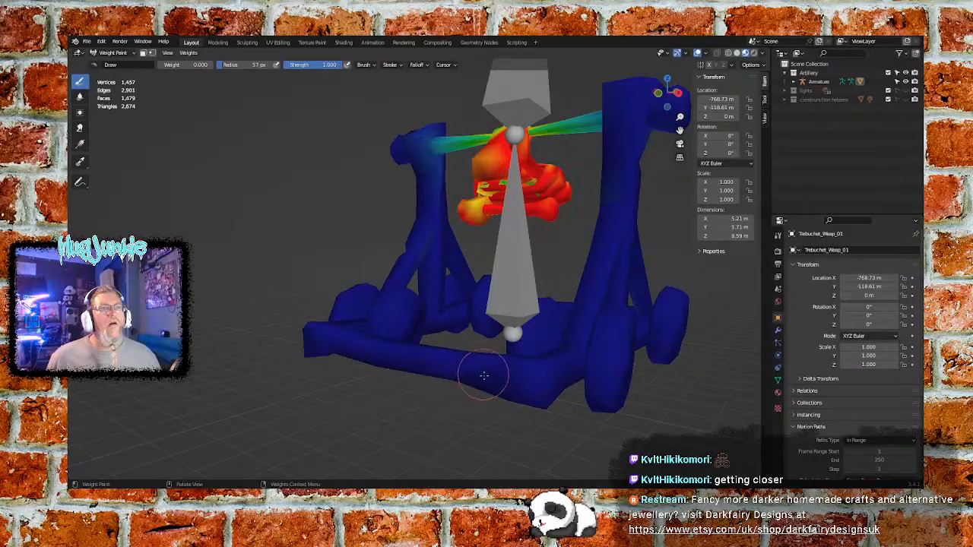
pyautogui.moveTo(484, 376); pyautogui.dragTo(536, 328, button='middle')
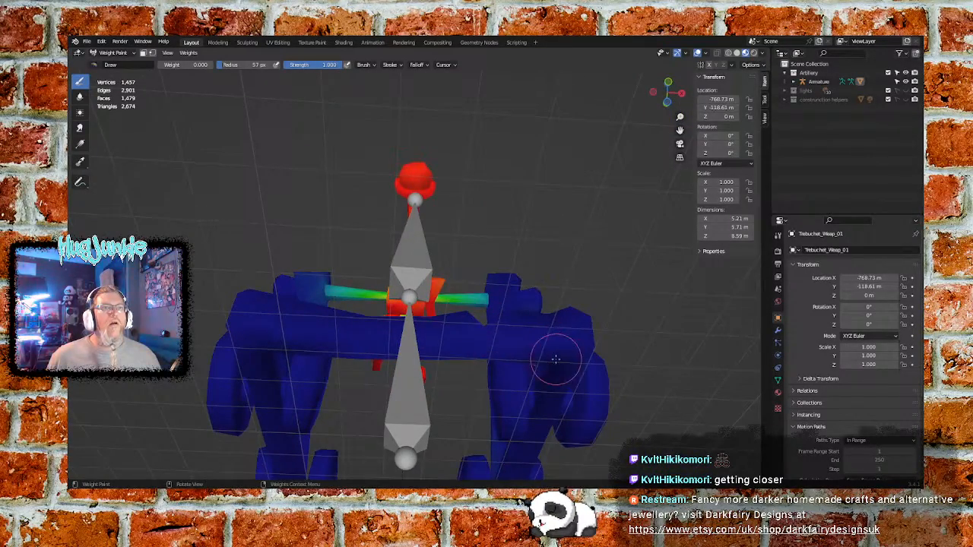
pyautogui.moveTo(574, 418); pyautogui.dragTo(456, 297, button='middle')
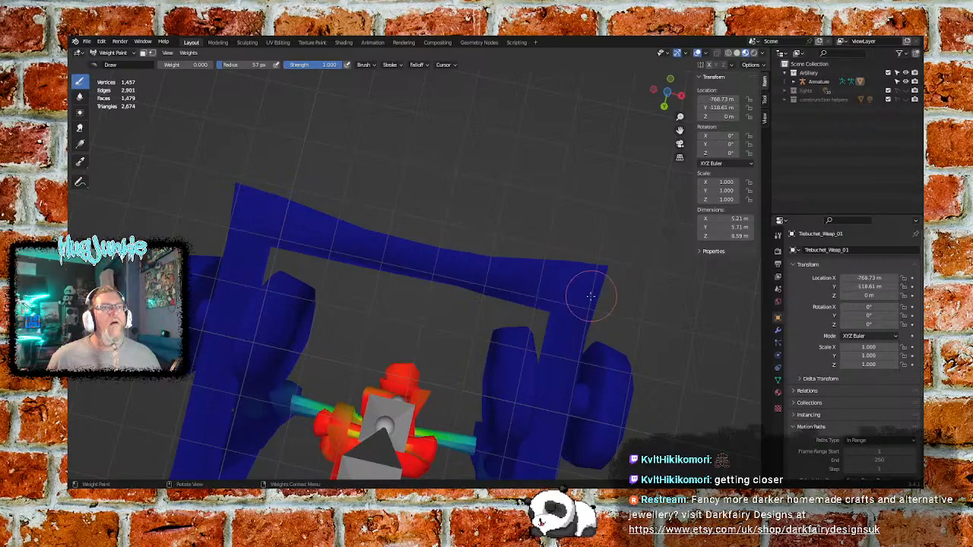
pyautogui.moveTo(610, 392); pyautogui.dragTo(599, 347, button='middle')
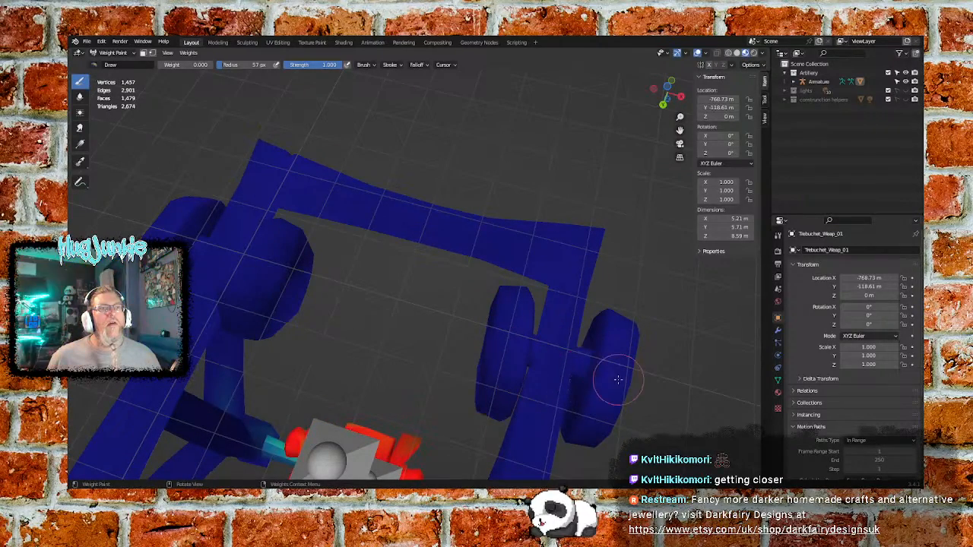
pyautogui.moveTo(257, 237); pyautogui.dragTo(236, 306, button='middle')
pyautogui.moveTo(489, 270)
pyautogui.mouseDown(button='middle')
pyautogui.moveTo(509, 327)
pyautogui.moveTo(481, 365)
pyautogui.mouseUp(button='middle')
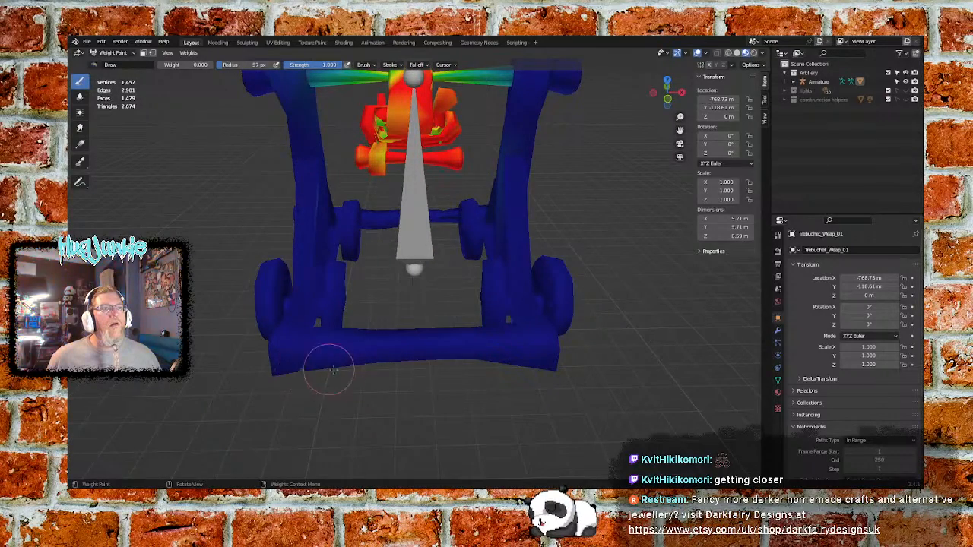
# Examine the frame's uprights, braces, wheels and base beams from the front, underneath, both sides and above for leftover weights
pyautogui.moveTo(333, 370)
pyautogui.mouseDown(button='middle')
pyautogui.moveTo(314, 347)
pyautogui.moveTo(316, 374)
pyautogui.moveTo(328, 382)
pyautogui.moveTo(460, 388)
pyautogui.mouseUp(button='middle')
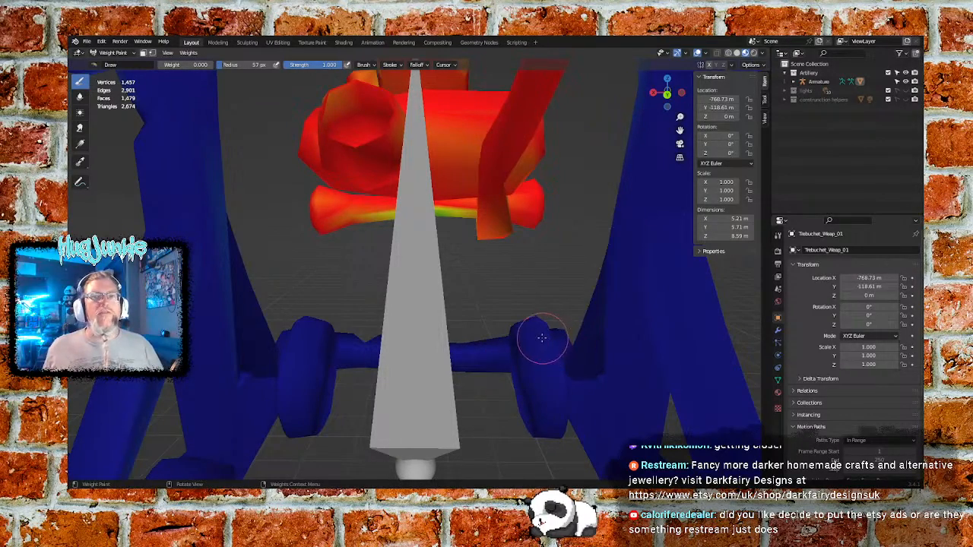
pyautogui.moveTo(542, 341)
pyautogui.keyDown('ctrl'); pyautogui.mouseDown(button='middle')
pyautogui.moveTo(541, 386)
pyautogui.moveTo(552, 352)
pyautogui.moveTo(549, 308)
pyautogui.mouseUp(button='middle'); pyautogui.keyUp('ctrl')
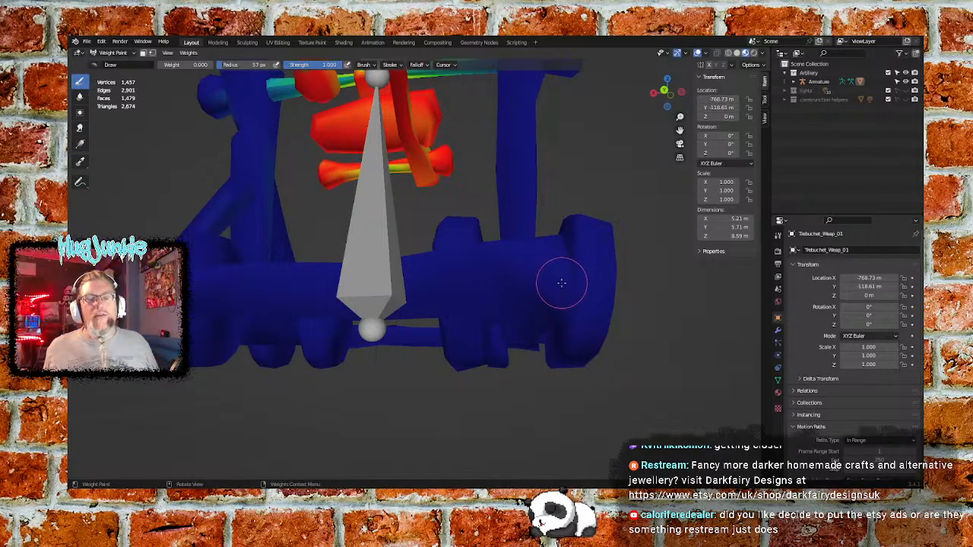
pyautogui.moveTo(560, 283)
pyautogui.mouseDown(button='middle')
pyautogui.moveTo(557, 308)
pyautogui.moveTo(543, 315)
pyautogui.mouseUp(button='middle')
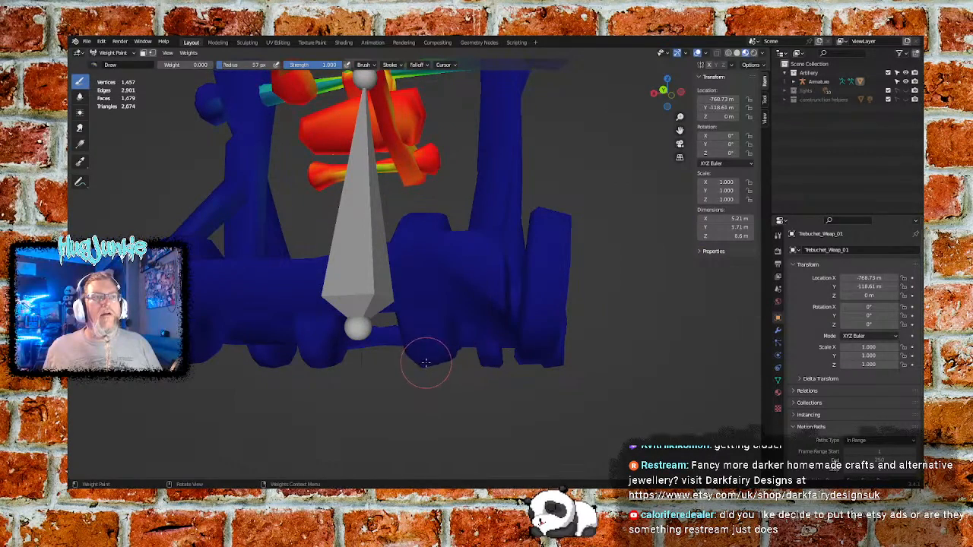
pyautogui.moveTo(552, 316); pyautogui.dragTo(459, 355, button='middle')
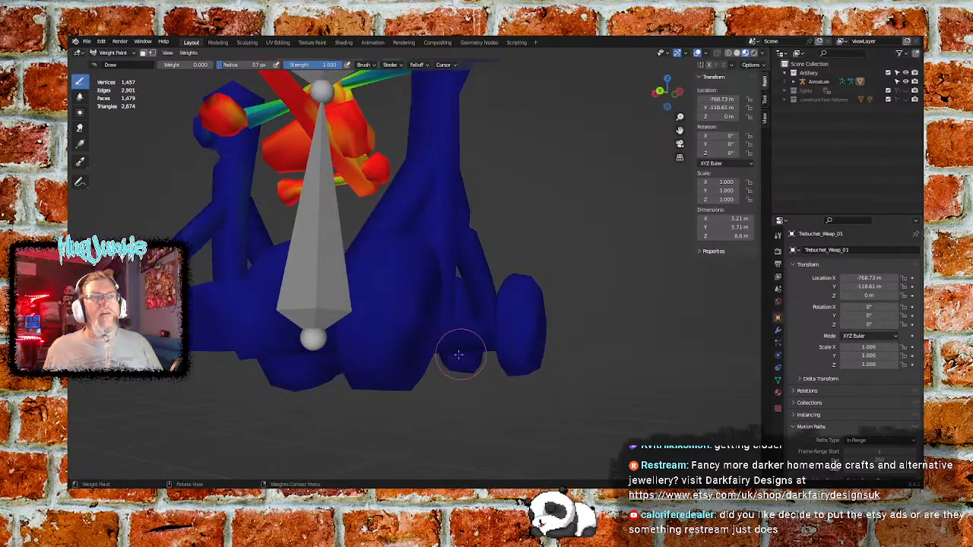
pyautogui.moveTo(397, 341); pyautogui.dragTo(463, 345, button='middle')
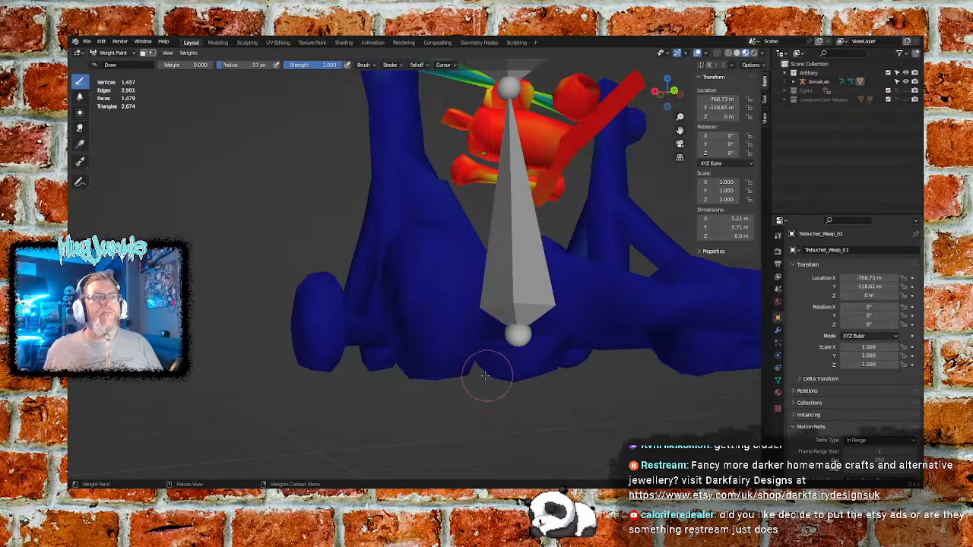
pyautogui.moveTo(406, 366); pyautogui.dragTo(432, 326, button='middle')
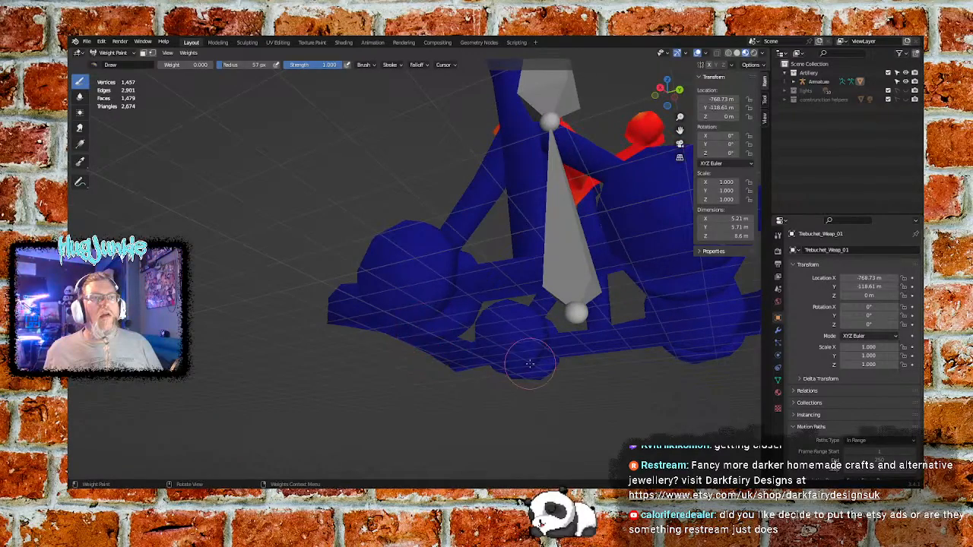
pyautogui.moveTo(530, 364); pyautogui.dragTo(477, 349, button='middle')
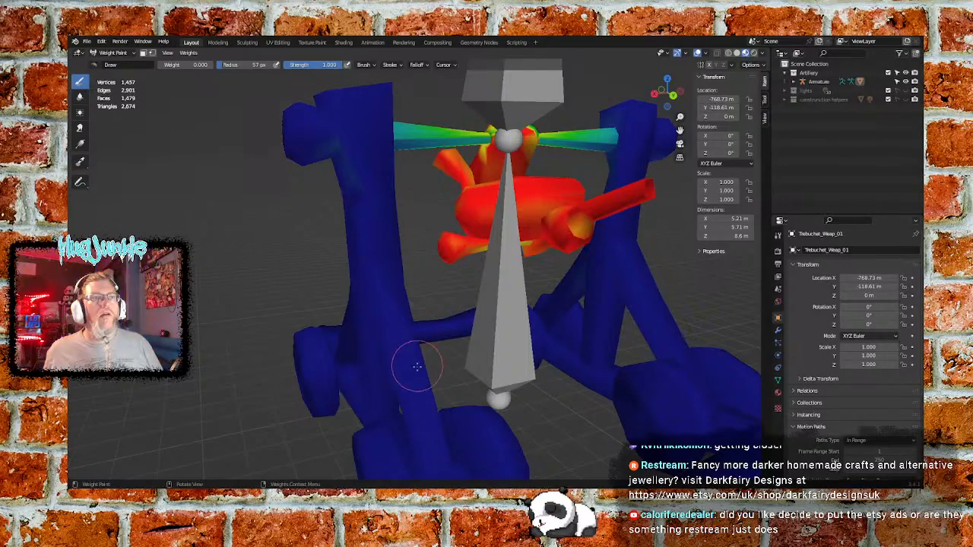
pyautogui.moveTo(448, 340); pyautogui.dragTo(520, 346, button='middle')
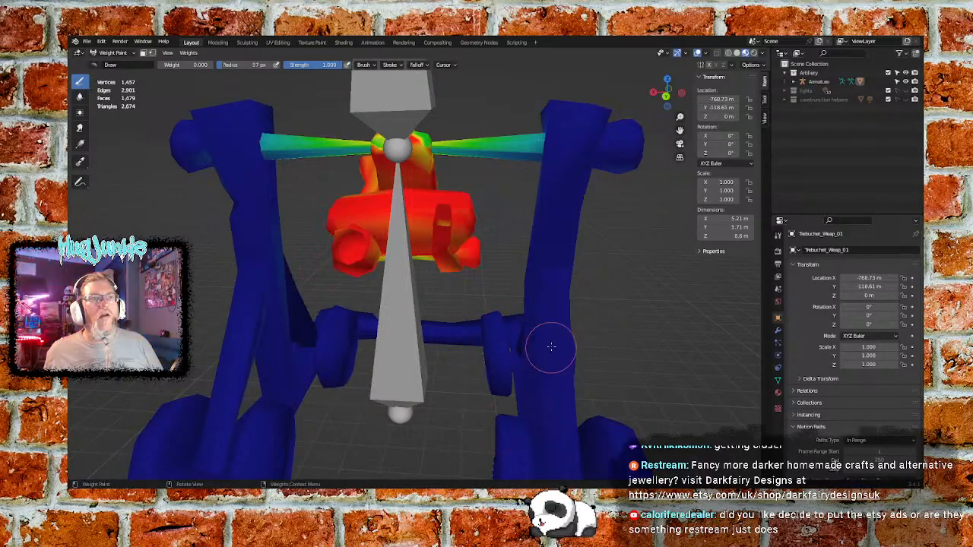
pyautogui.moveTo(551, 348); pyautogui.dragTo(483, 317, button='middle')
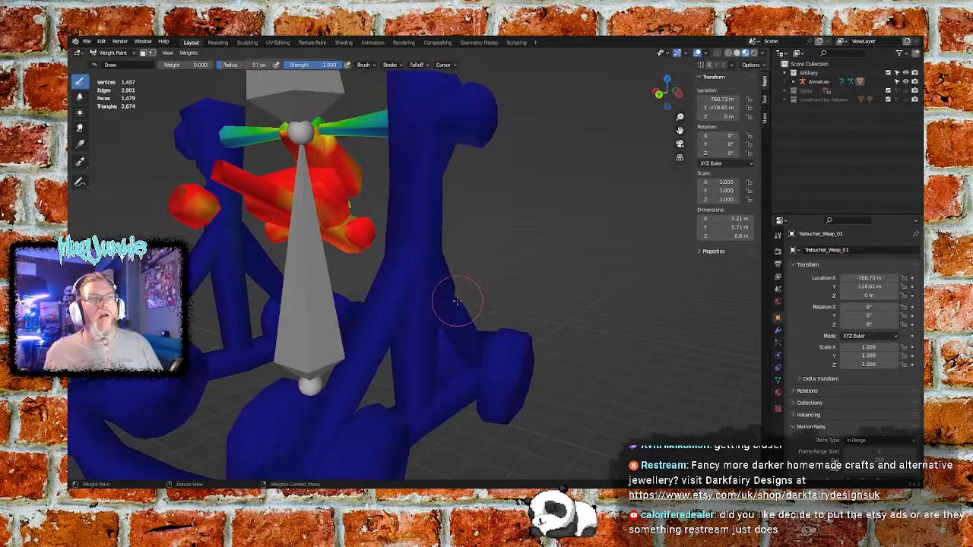
pyautogui.moveTo(446, 291); pyautogui.dragTo(358, 321, button='middle')
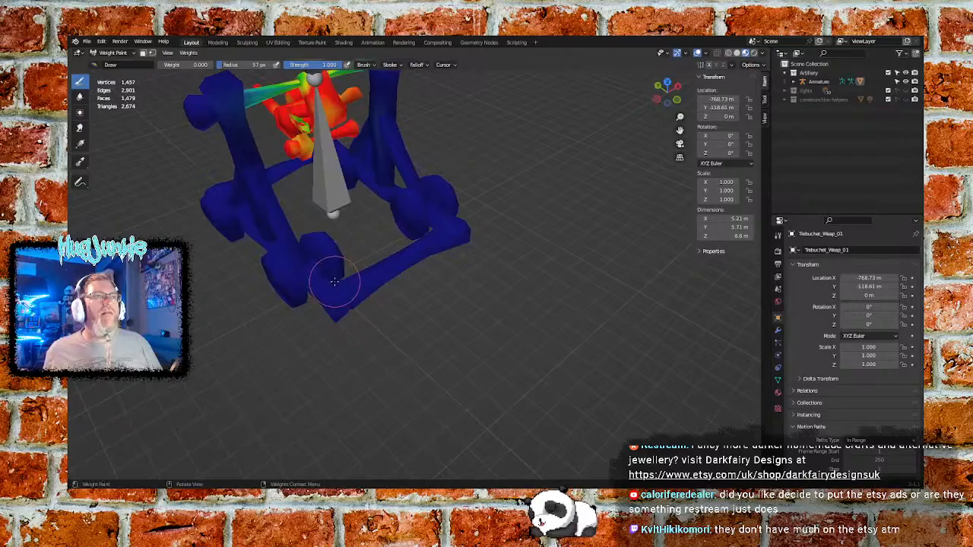
pyautogui.moveTo(329, 278)
pyautogui.mouseDown(button='middle')
pyautogui.moveTo(470, 326)
pyautogui.moveTo(433, 300)
pyautogui.moveTo(399, 247)
pyautogui.moveTo(363, 239)
pyautogui.moveTo(351, 247)
pyautogui.mouseUp(button='middle')
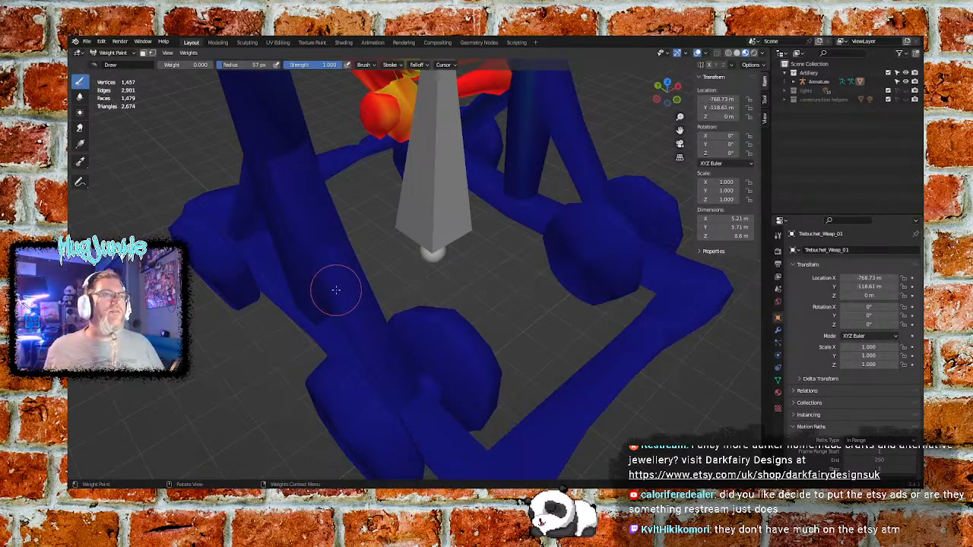
pyautogui.moveTo(337, 282); pyautogui.dragTo(296, 300, button='middle')
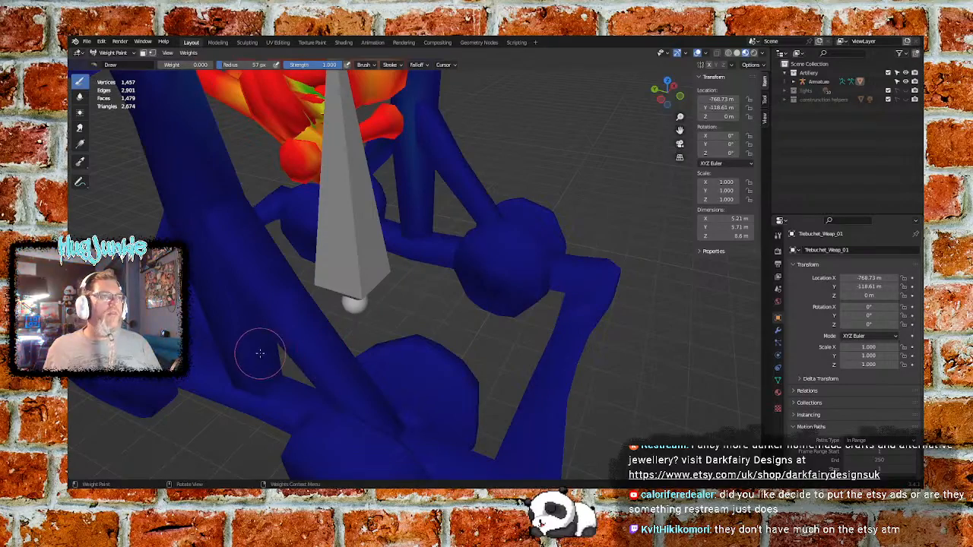
pyautogui.moveTo(256, 356); pyautogui.dragTo(373, 337, button='middle')
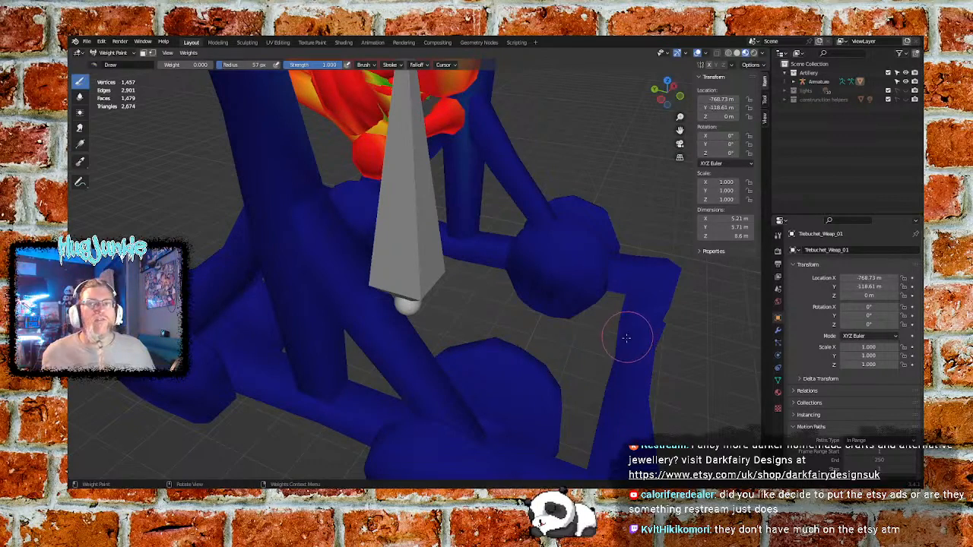
# Set the brush weight to 1 and paint over the green low-weight slivers inside the counterweight's ring
pyautogui.moveTo(643, 326)
pyautogui.mouseDown(button='middle')
pyautogui.moveTo(620, 317)
pyautogui.moveTo(636, 336)
pyautogui.moveTo(602, 328)
pyautogui.moveTo(493, 240)
pyautogui.mouseUp(button='middle')
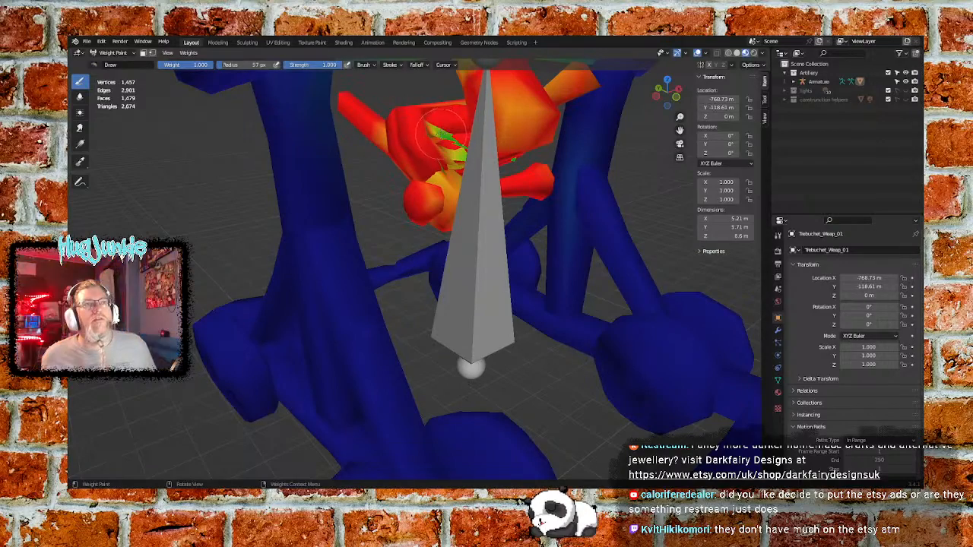
pyautogui.moveTo(450, 141)
pyautogui.keyDown('ctrl'); pyautogui.mouseDown(button='middle')
pyautogui.moveTo(411, 252)
pyautogui.moveTo(405, 197)
pyautogui.moveTo(357, 217)
pyautogui.mouseUp(button='middle'); pyautogui.keyUp('ctrl')
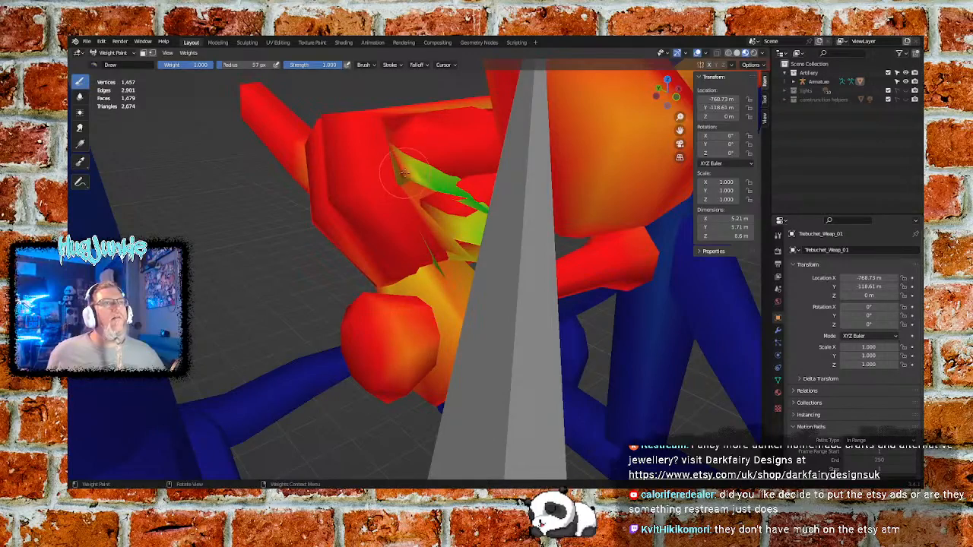
pyautogui.moveTo(461, 185); pyautogui.dragTo(448, 141, button='middle')
pyautogui.moveTo(533, 245)
pyautogui.mouseDown(button='middle')
pyautogui.moveTo(544, 251)
pyautogui.moveTo(495, 298)
pyautogui.mouseUp(button='middle')
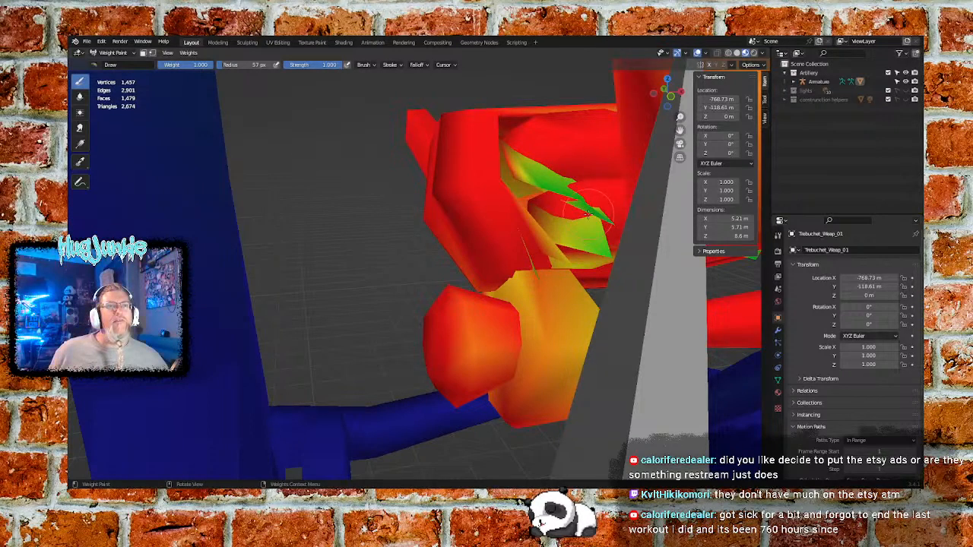
pyautogui.moveTo(588, 215); pyautogui.dragTo(595, 203)
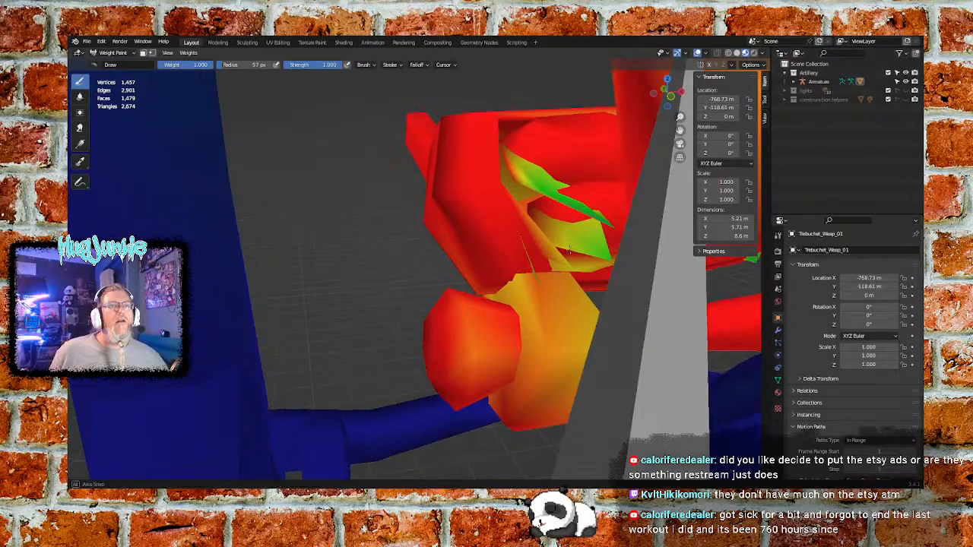
# Paint full weight over the green faces inside the counterweight's ring and the spike above the strap on the lower bar
pyautogui.moveTo(572, 260)
pyautogui.mouseDown(button='middle')
pyautogui.moveTo(560, 238)
pyautogui.moveTo(465, 192)
pyautogui.mouseUp(button='middle')
pyautogui.moveTo(635, 291); pyautogui.dragTo(551, 262, button='middle')
pyautogui.moveTo(551, 262)
pyautogui.mouseDown()
pyautogui.moveTo(505, 209)
pyautogui.moveTo(514, 225)
pyautogui.mouseUp()
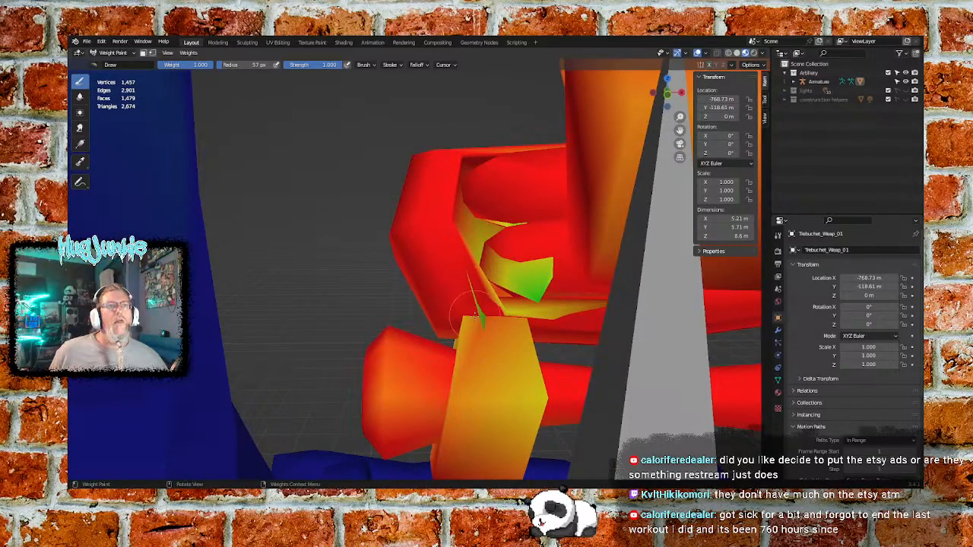
pyautogui.moveTo(481, 328)
pyautogui.mouseDown()
pyautogui.moveTo(532, 287)
pyautogui.moveTo(541, 298)
pyautogui.moveTo(521, 282)
pyautogui.moveTo(478, 319)
pyautogui.mouseUp()
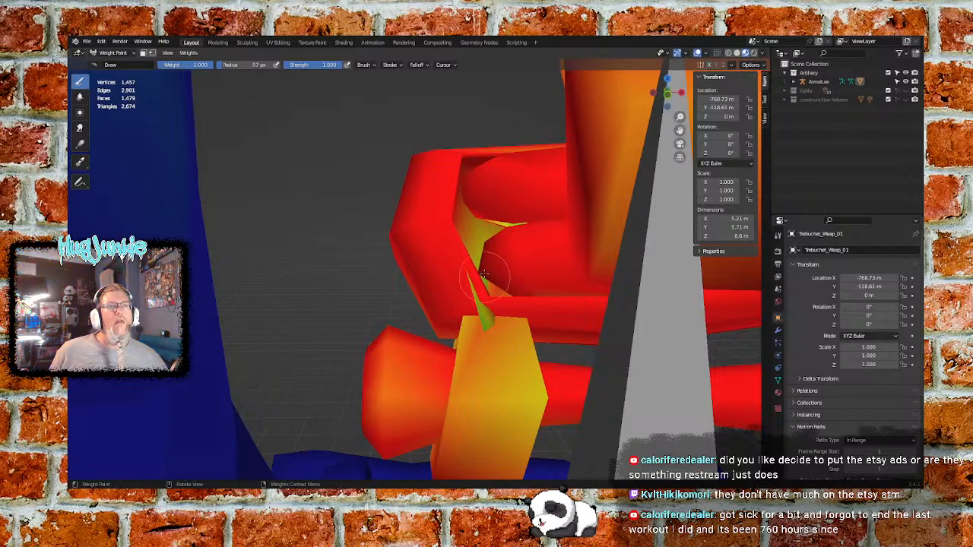
pyautogui.moveTo(484, 273)
pyautogui.mouseDown()
pyautogui.moveTo(504, 218)
pyautogui.moveTo(501, 225)
pyautogui.mouseUp()
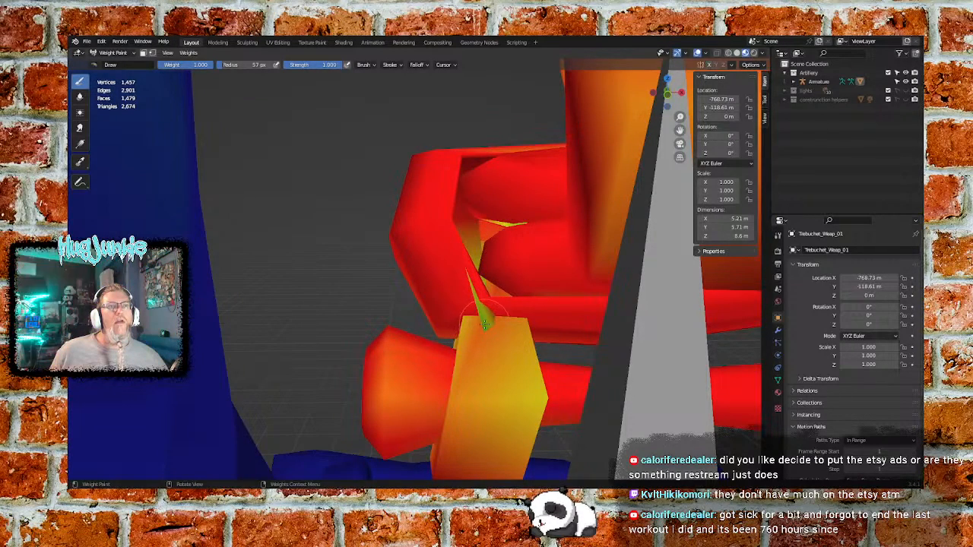
# Paint full weight over the yellow strap block wrapped around the end of the counterweight's lower bar
pyautogui.moveTo(551, 286)
pyautogui.mouseDown(button='middle')
pyautogui.moveTo(584, 294)
pyautogui.moveTo(537, 281)
pyautogui.moveTo(547, 274)
pyautogui.mouseUp(button='middle')
pyautogui.moveTo(547, 274)
pyautogui.mouseDown()
pyautogui.moveTo(591, 278)
pyautogui.moveTo(571, 223)
pyautogui.moveTo(567, 241)
pyautogui.mouseUp()
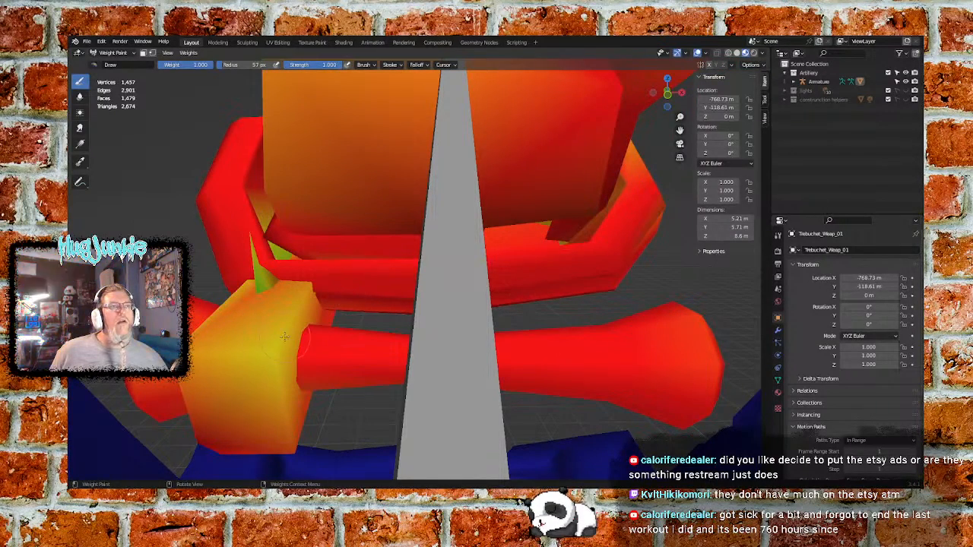
pyautogui.moveTo(270, 357)
pyautogui.mouseDown()
pyautogui.moveTo(262, 369)
pyautogui.moveTo(196, 336)
pyautogui.mouseUp()
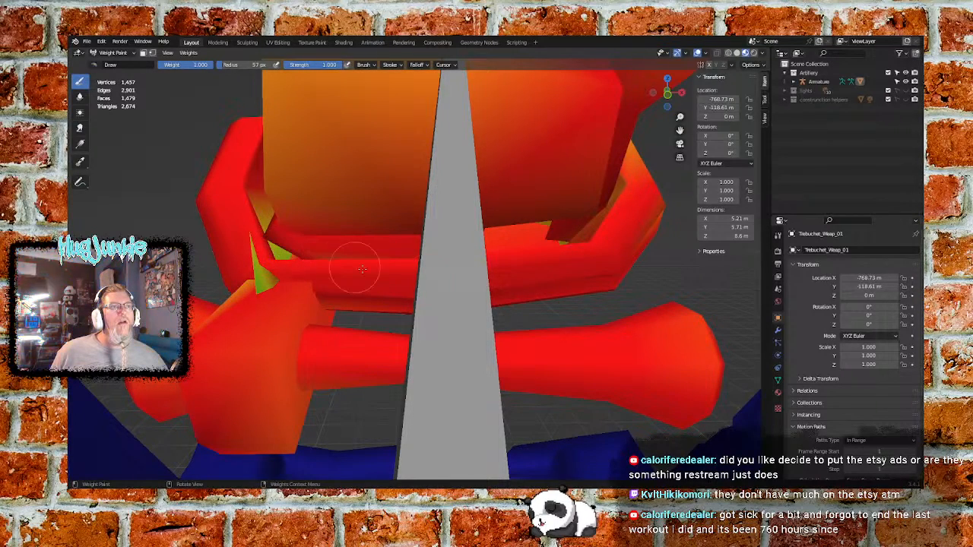
# Paint full weight over the yellow-green strip inside the ring, beside the strut behind the counterweight block
pyautogui.keyDown('shift'); pyautogui.moveTo(521, 289); pyautogui.dragTo(417, 198, button='middle'); pyautogui.keyUp('shift')
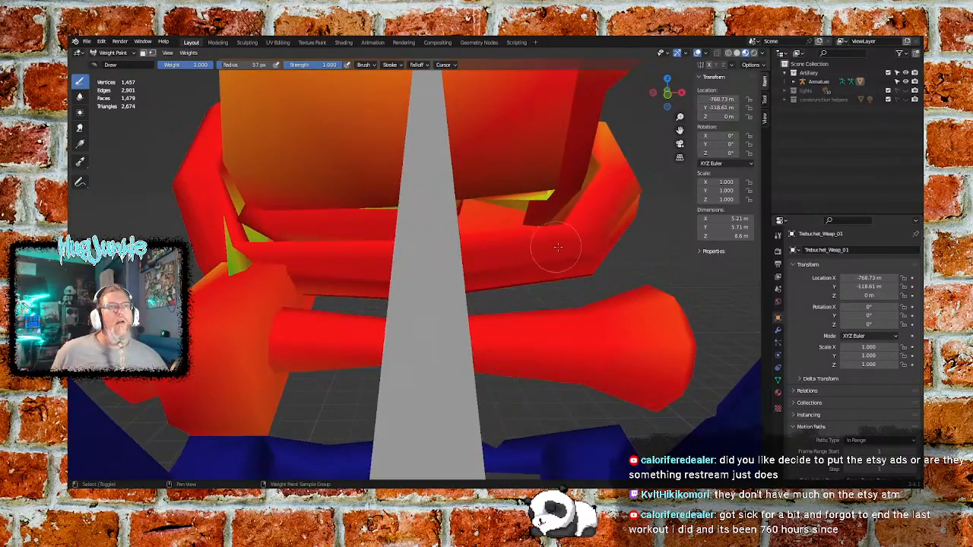
pyautogui.moveTo(558, 247)
pyautogui.keyDown('shift'); pyautogui.mouseDown(button='middle')
pyautogui.moveTo(515, 222)
pyautogui.moveTo(462, 142)
pyautogui.moveTo(497, 142)
pyautogui.mouseUp(button='middle'); pyautogui.keyUp('shift')
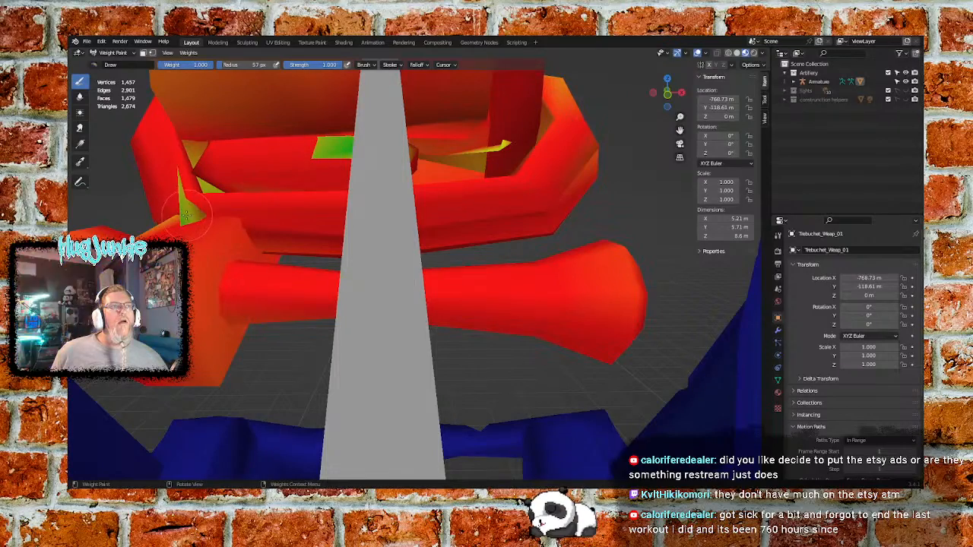
pyautogui.moveTo(459, 179); pyautogui.dragTo(484, 204, button='middle')
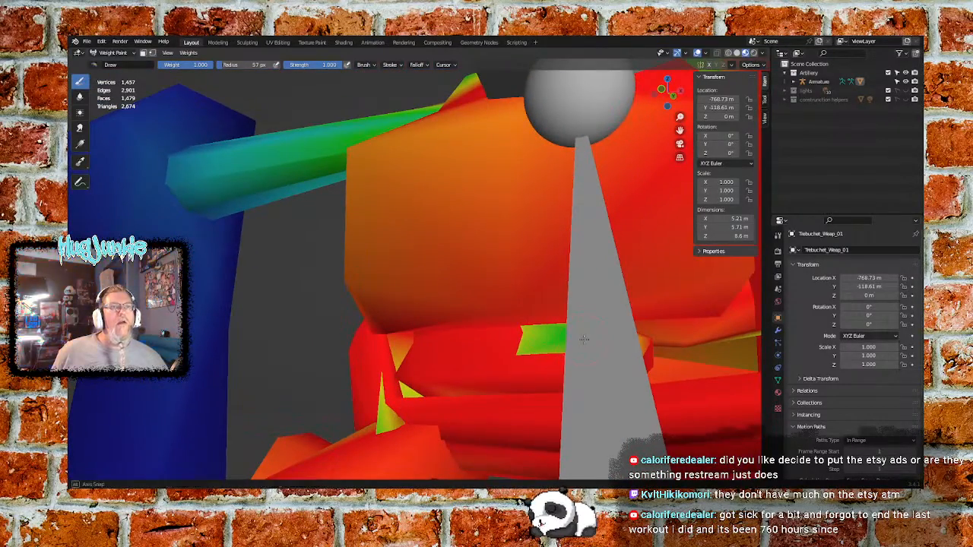
pyautogui.moveTo(582, 337)
pyautogui.mouseDown(button='middle')
pyautogui.moveTo(596, 350)
pyautogui.moveTo(614, 320)
pyautogui.mouseUp(button='middle')
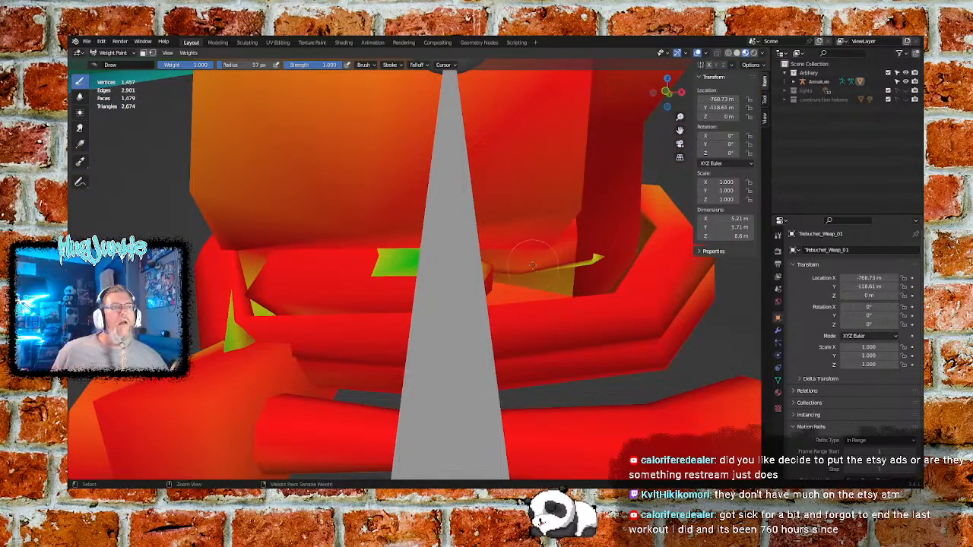
pyautogui.scroll(-5, 529, 288)
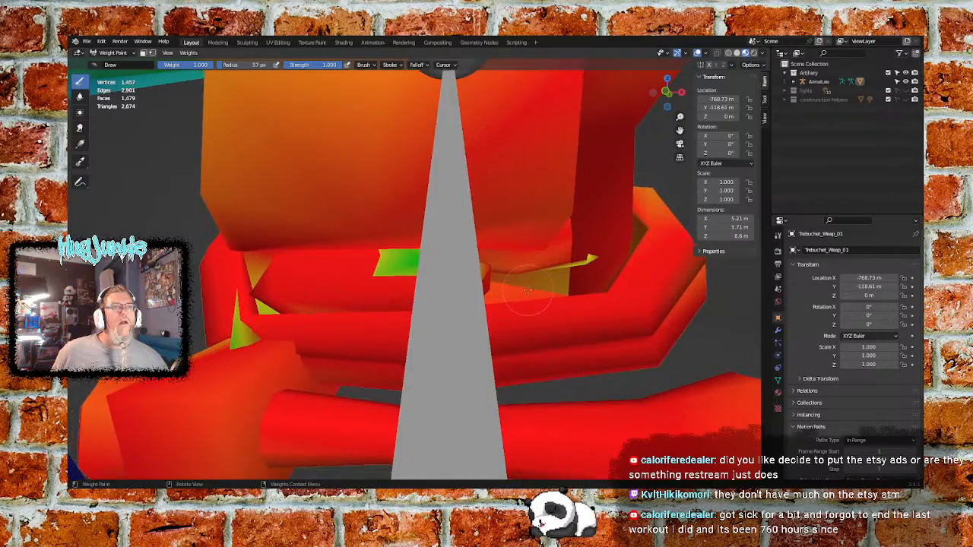
pyautogui.click(537, 264)
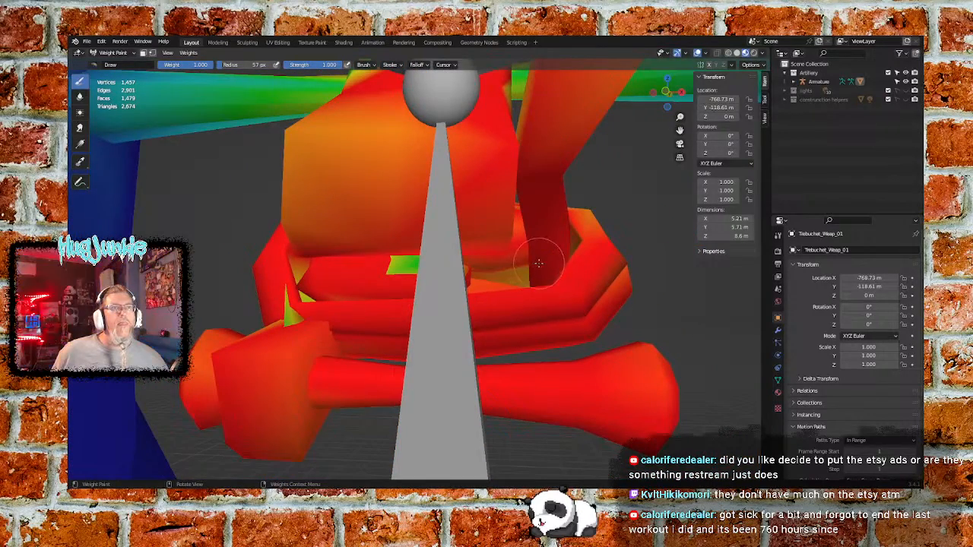
pyautogui.moveTo(496, 265); pyautogui.dragTo(495, 253)
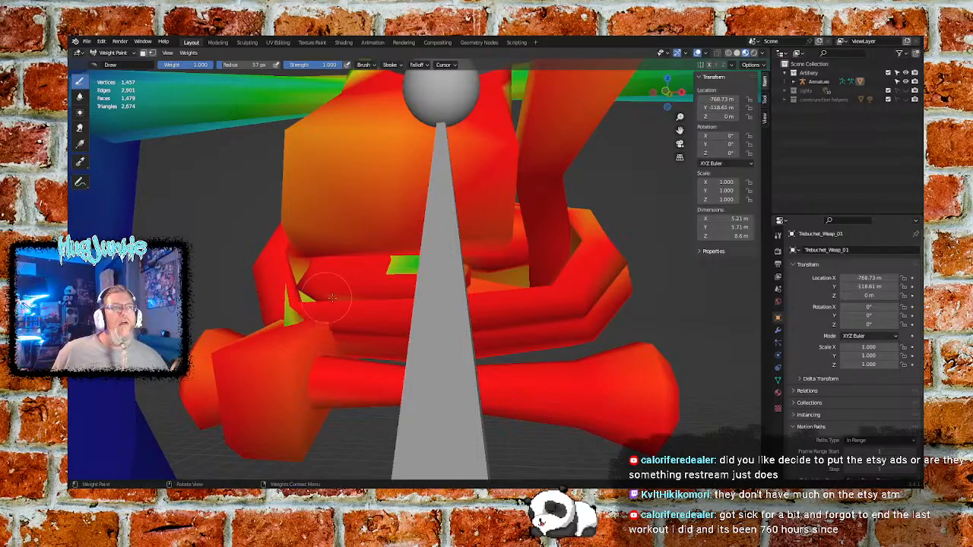
# Enable vertex selection masking, box-select the vertices around the counterweight's underside and ring, and return to the Draw brush to paint the green patch
pyautogui.moveTo(332, 297)
pyautogui.mouseDown(button='middle')
pyautogui.moveTo(536, 300)
pyautogui.moveTo(498, 292)
pyautogui.mouseUp(button='middle')
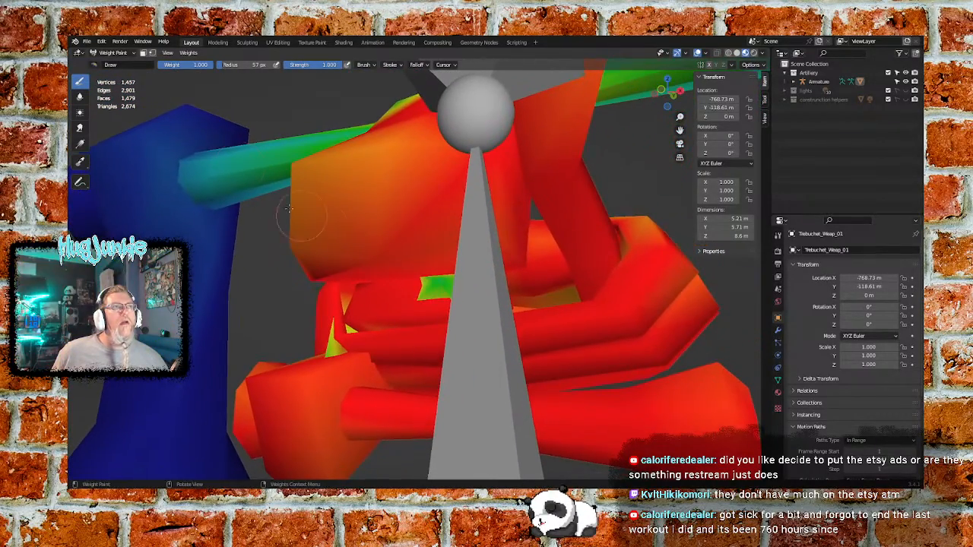
pyautogui.click(151, 54)
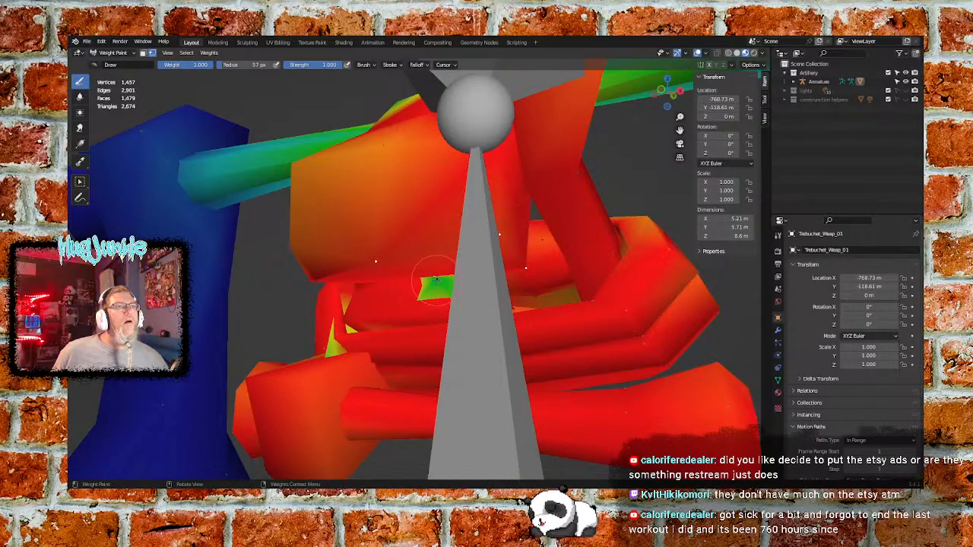
pyautogui.moveTo(435, 282); pyautogui.dragTo(498, 366, button='middle')
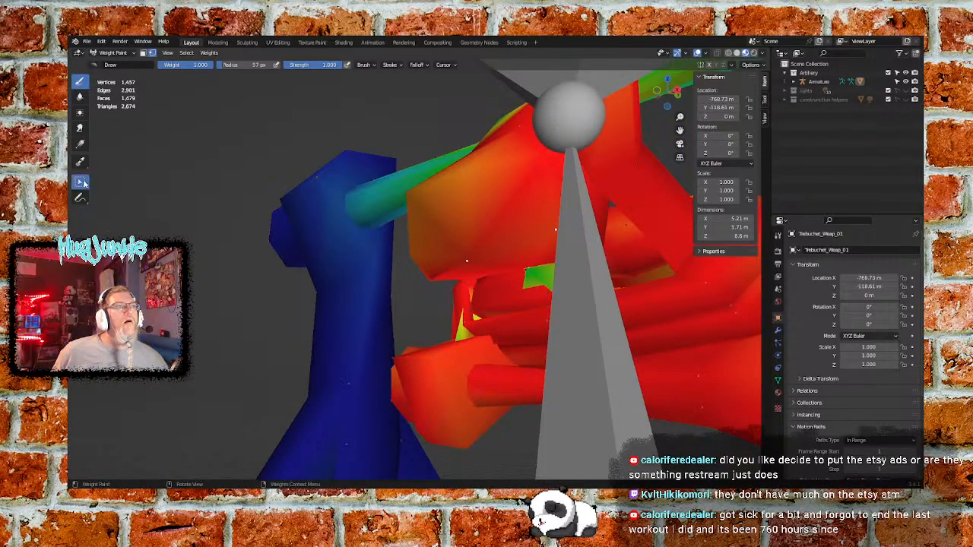
pyautogui.click(79, 182)
pyautogui.moveTo(428, 244); pyautogui.dragTo(656, 384)
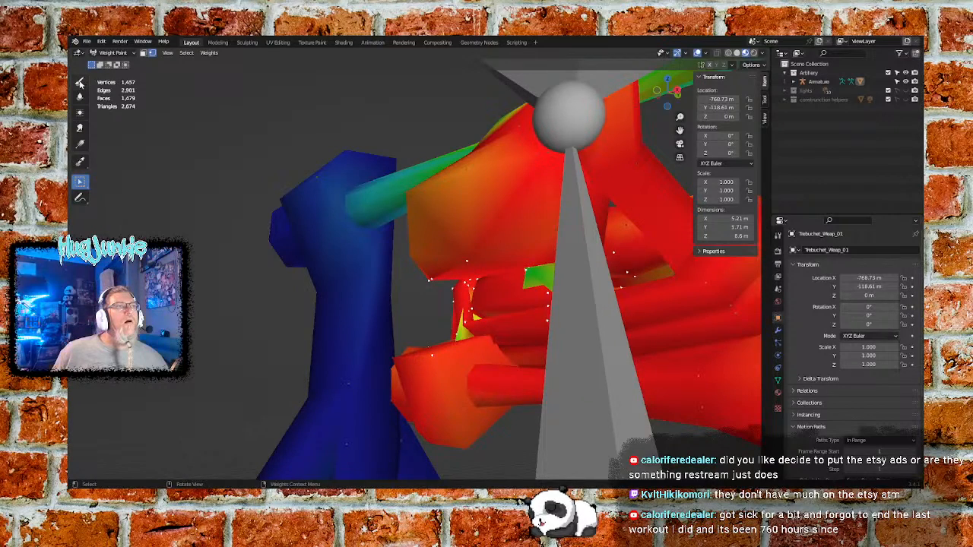
pyautogui.click(80, 82)
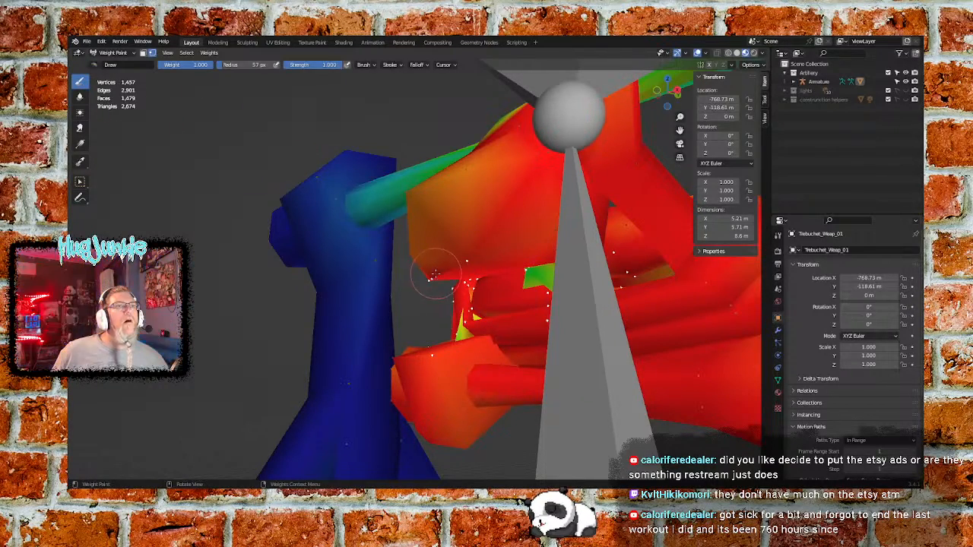
pyautogui.rightClick(518, 281)
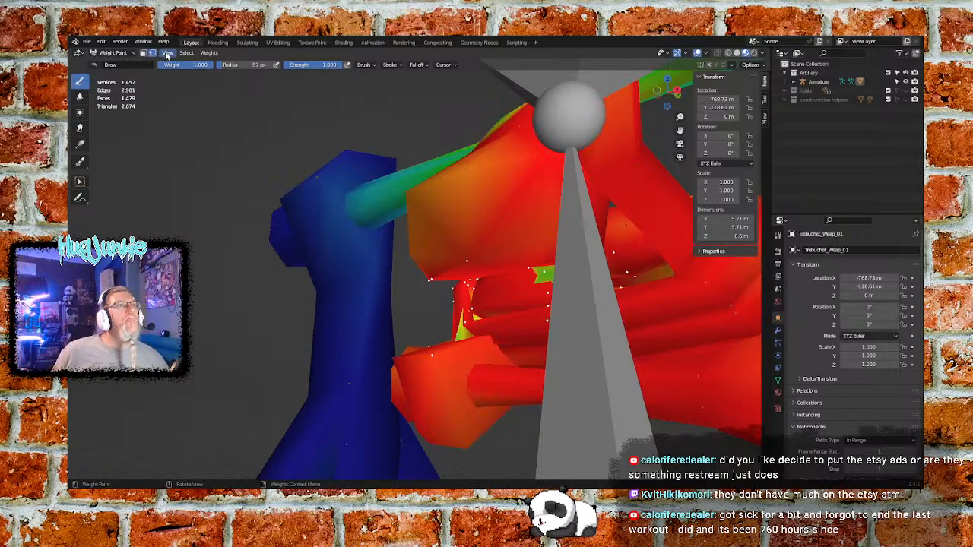
# Switch the weight painting mask to face selection and inspect the weights around the counterweight and axle from several sides
pyautogui.click(143, 53)
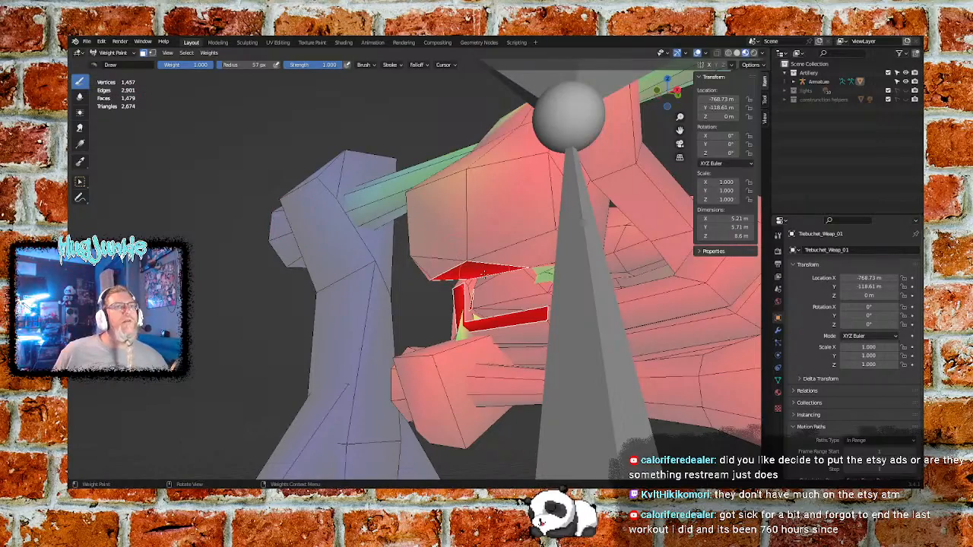
pyautogui.moveTo(519, 320); pyautogui.dragTo(571, 307, button='middle')
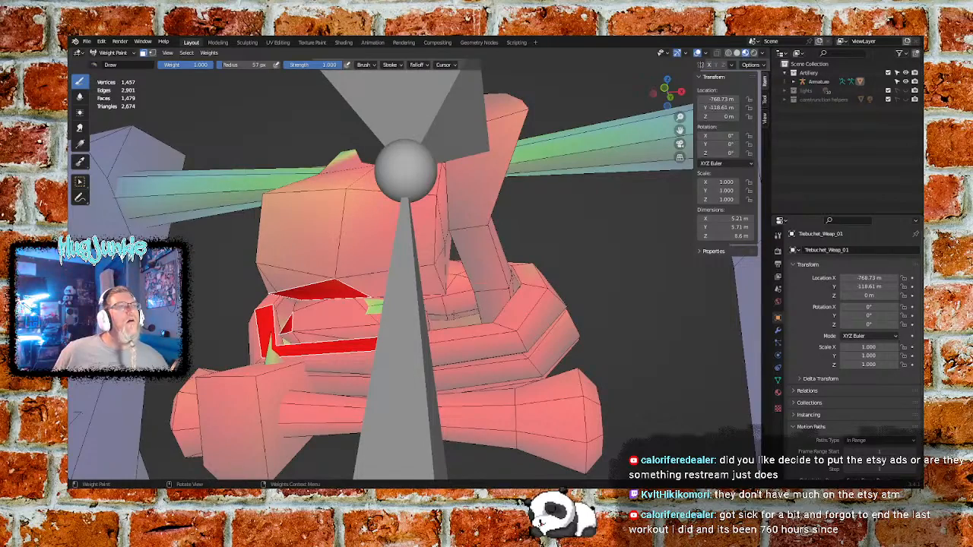
pyautogui.moveTo(442, 354)
pyautogui.keyDown('ctrl'); pyautogui.mouseDown(button='middle')
pyautogui.moveTo(487, 315)
pyautogui.moveTo(568, 279)
pyautogui.moveTo(523, 319)
pyautogui.moveTo(494, 388)
pyautogui.moveTo(507, 380)
pyautogui.moveTo(444, 369)
pyautogui.mouseUp(button='middle'); pyautogui.keyUp('ctrl')
pyautogui.keyDown('shift'); pyautogui.moveTo(511, 332); pyautogui.dragTo(412, 377, button='middle'); pyautogui.keyUp('shift')
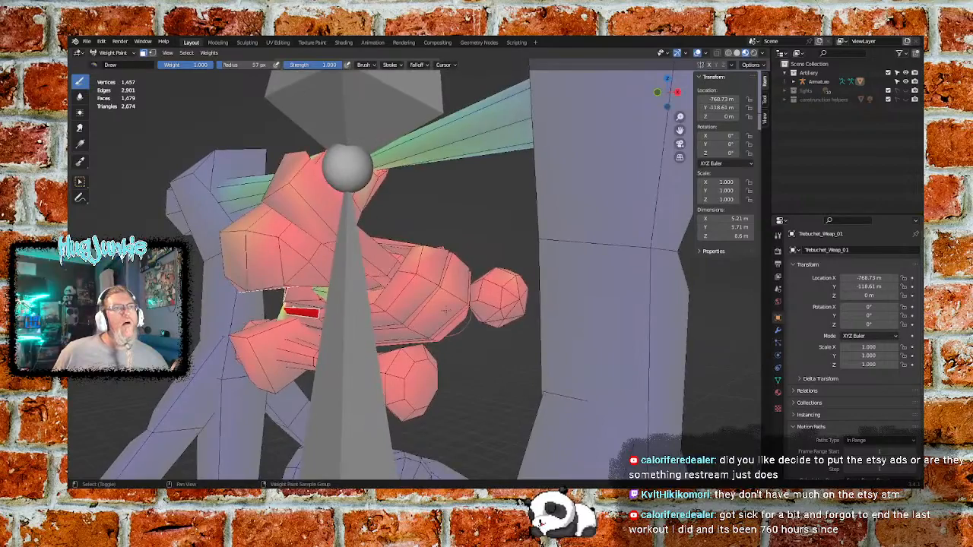
pyautogui.moveTo(465, 302)
pyautogui.keyDown('shift'); pyautogui.mouseDown(button='middle')
pyautogui.moveTo(453, 314)
pyautogui.moveTo(565, 326)
pyautogui.moveTo(556, 392)
pyautogui.mouseUp(button='middle'); pyautogui.keyUp('shift')
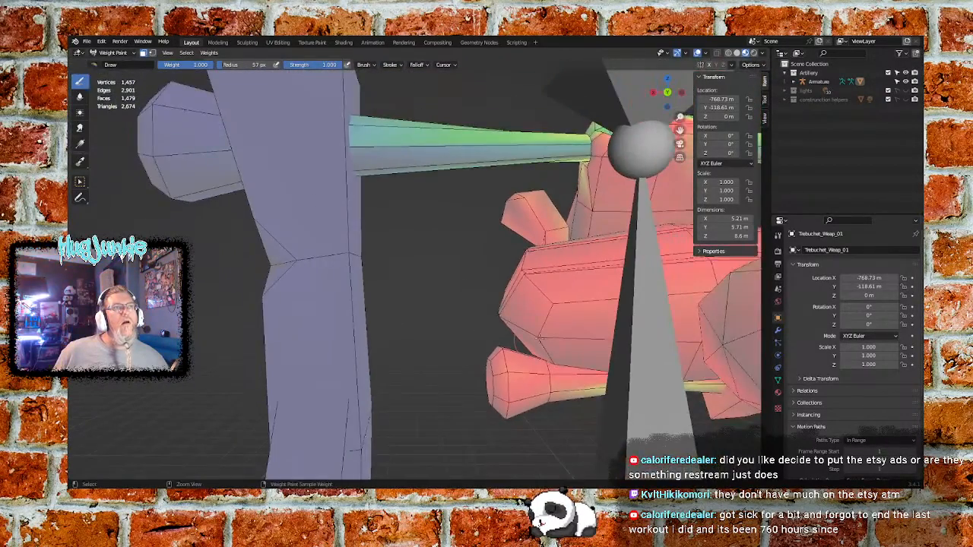
pyautogui.moveTo(550, 322)
pyautogui.keyDown('ctrl'); pyautogui.mouseDown(button='middle')
pyautogui.moveTo(544, 373)
pyautogui.moveTo(575, 340)
pyautogui.moveTo(559, 302)
pyautogui.mouseUp(button='middle'); pyautogui.keyUp('ctrl')
pyautogui.scroll(-2, 544, 373)
pyautogui.scroll(-2, 575, 364)
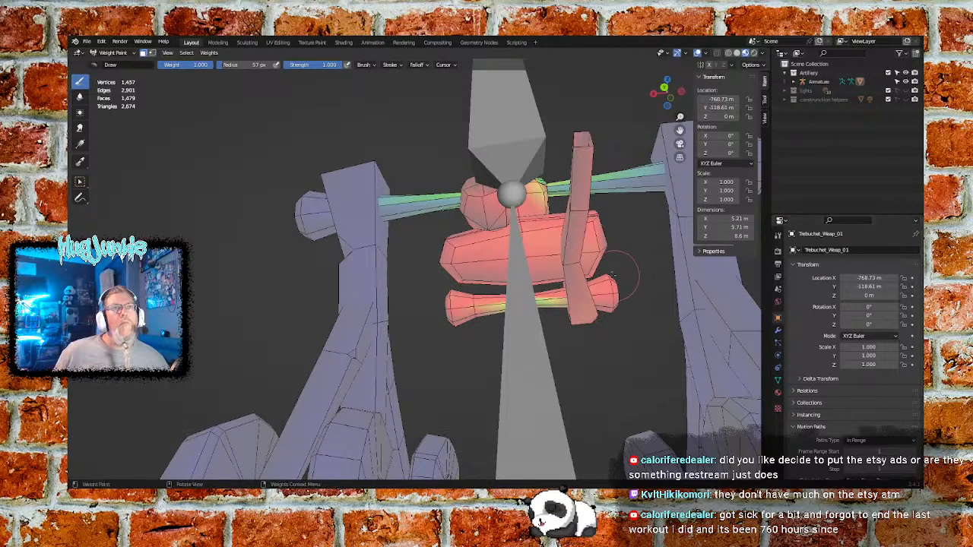
# Leave weight painting through Object Mode, select the armature and put it into Pose Mode
pyautogui.click(816, 81)
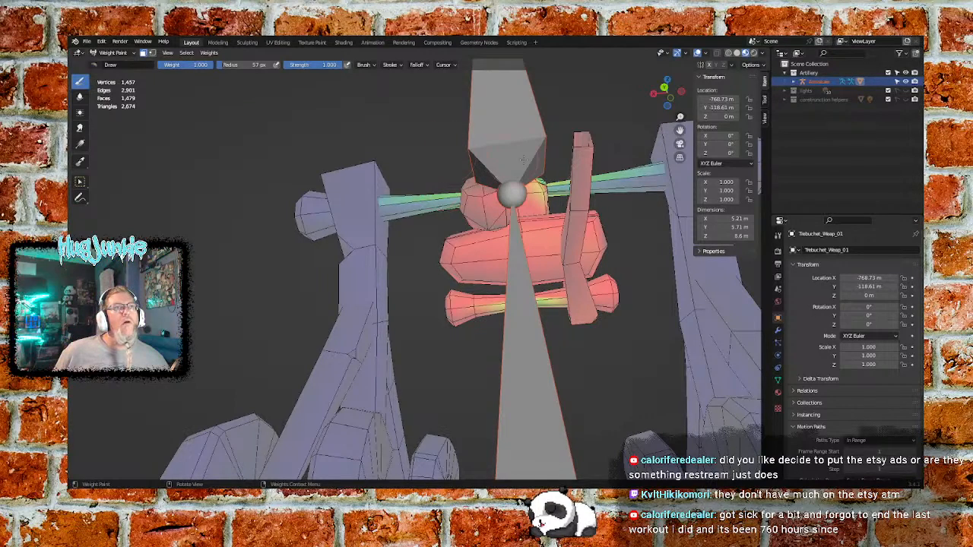
pyautogui.click(122, 53)
pyautogui.click(122, 66)
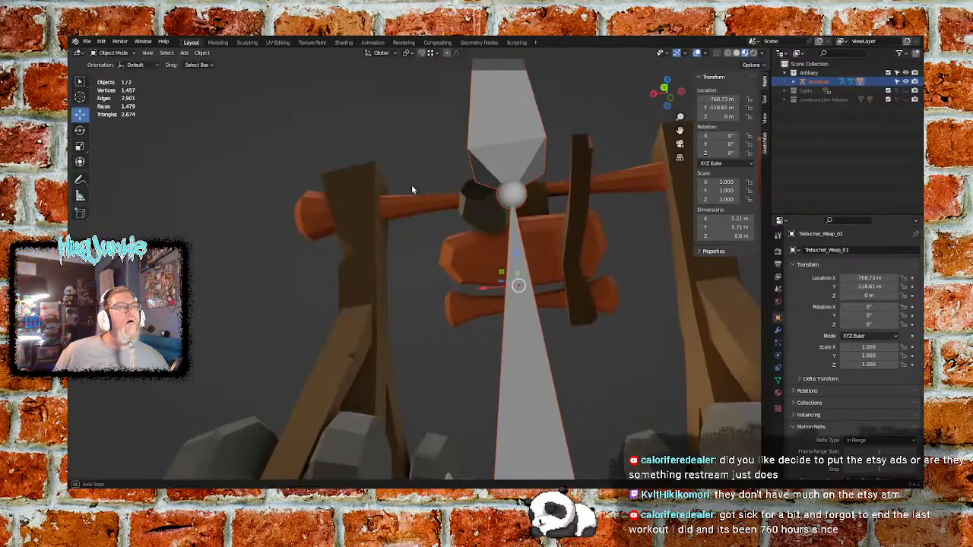
pyautogui.moveTo(411, 185); pyautogui.dragTo(475, 246, button='middle')
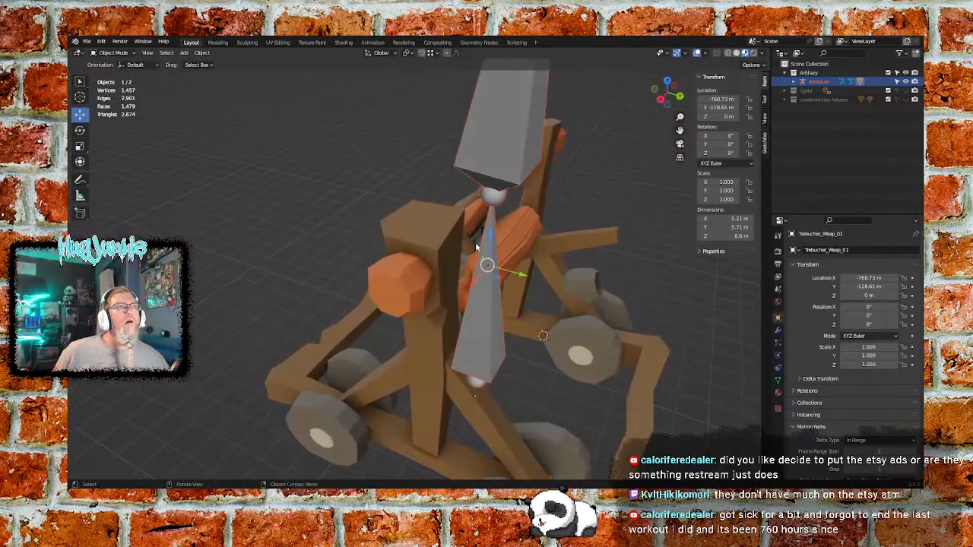
pyautogui.click(114, 54)
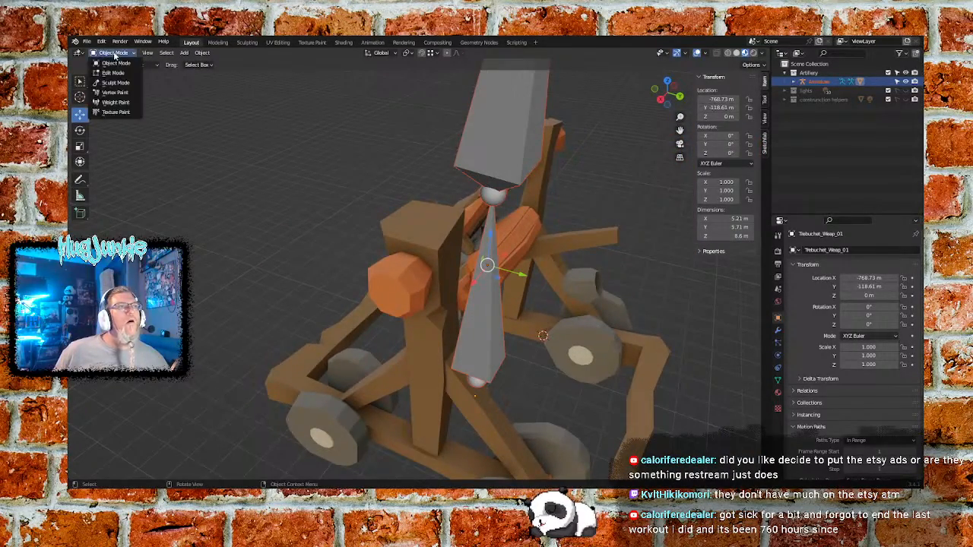
pyautogui.click(242, 107)
pyautogui.click(502, 162)
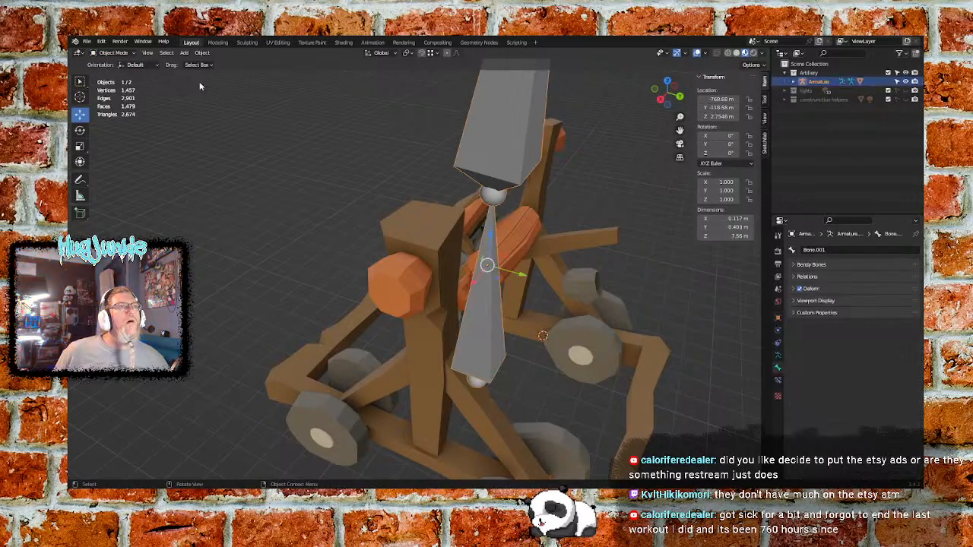
pyautogui.click(114, 53)
pyautogui.click(125, 85)
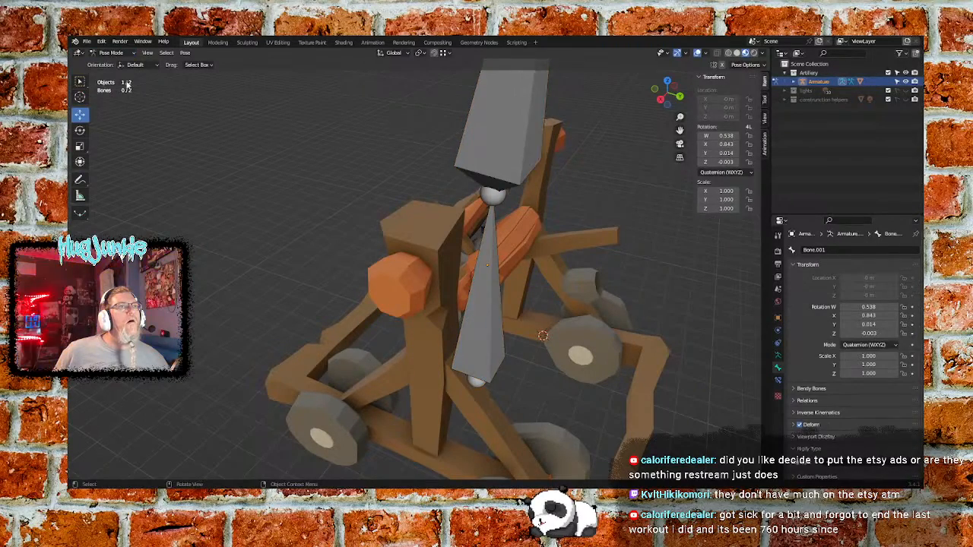
# Try to relax the armature's pose to its breakdown and clear its motion paths
pyautogui.rightClick(489, 162)
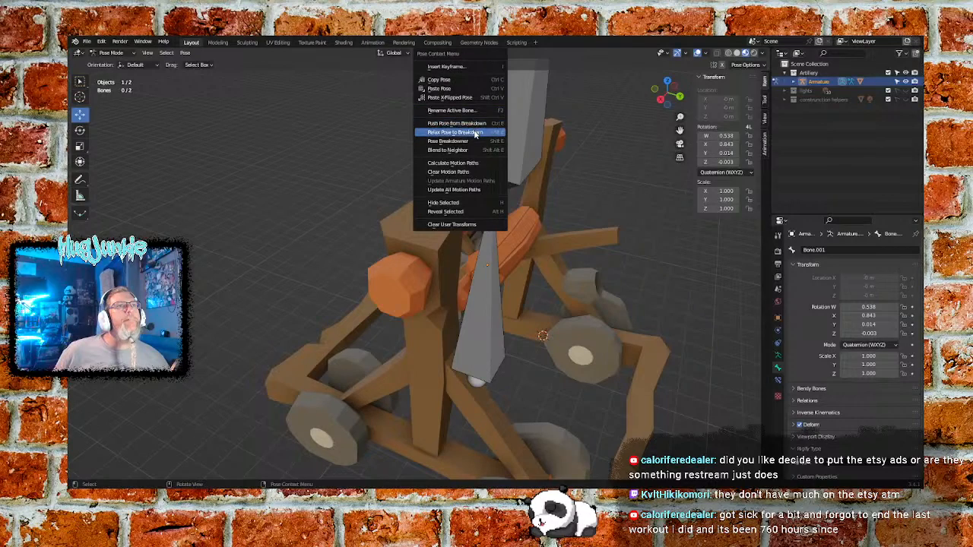
pyautogui.click(477, 135)
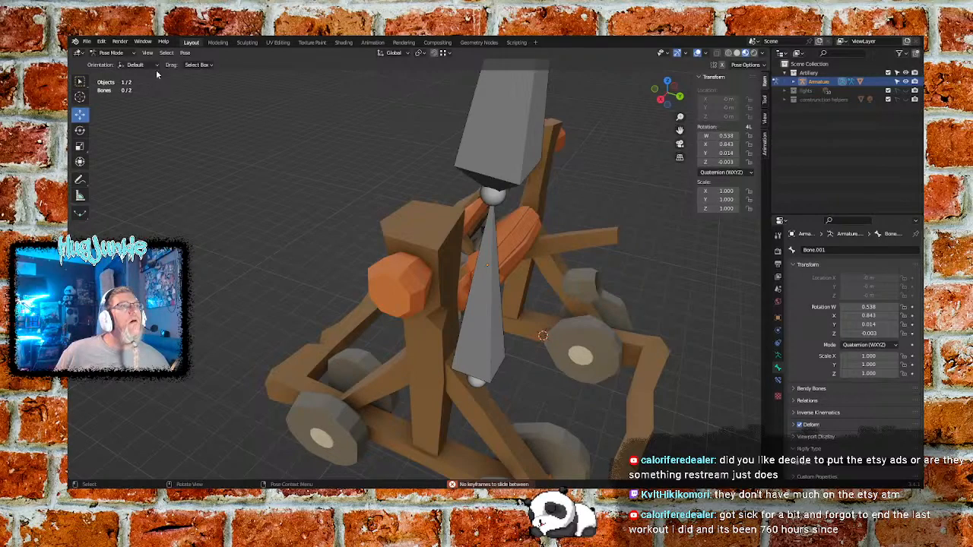
pyautogui.rightClick(495, 157)
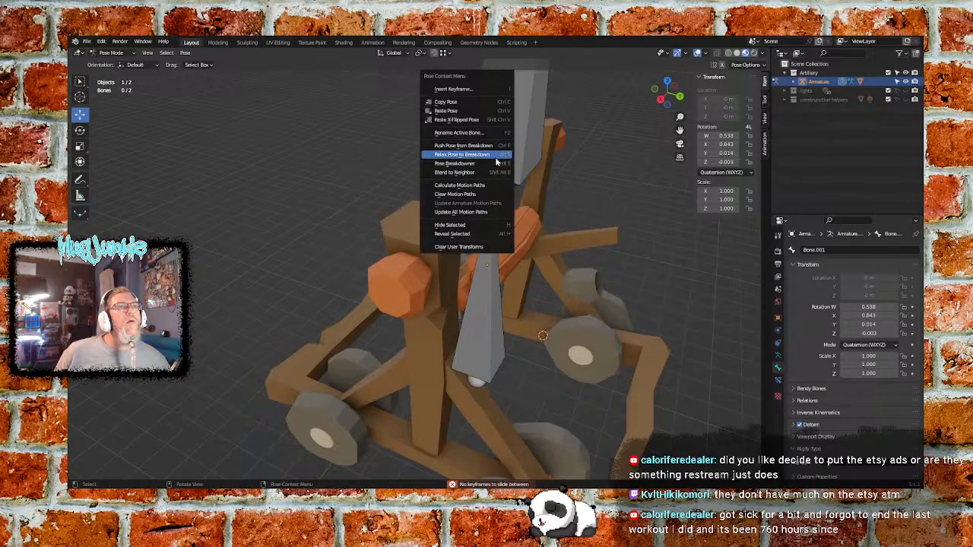
pyautogui.click(475, 194)
pyautogui.rightClick(498, 170)
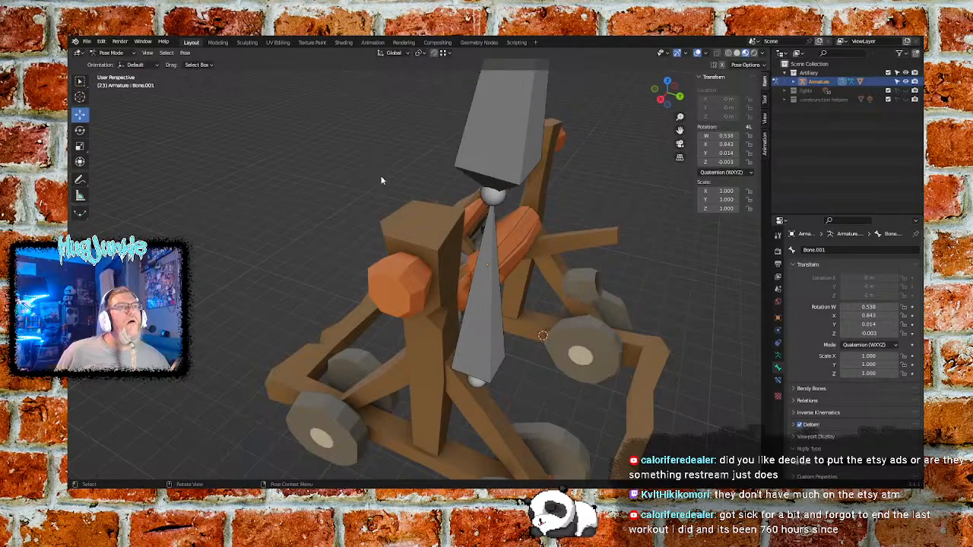
# Select the upper arm bone and rotate it about the global X axis to swing the throwing arm down from upright
pyautogui.click(515, 169)
pyautogui.scroll(-5, 548, 207)
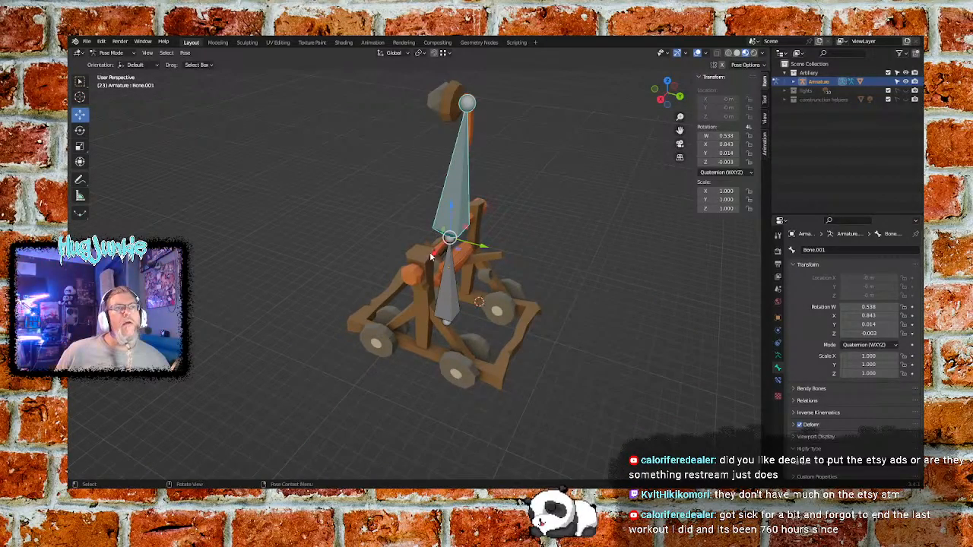
pyautogui.press('r')
pyautogui.press('x')
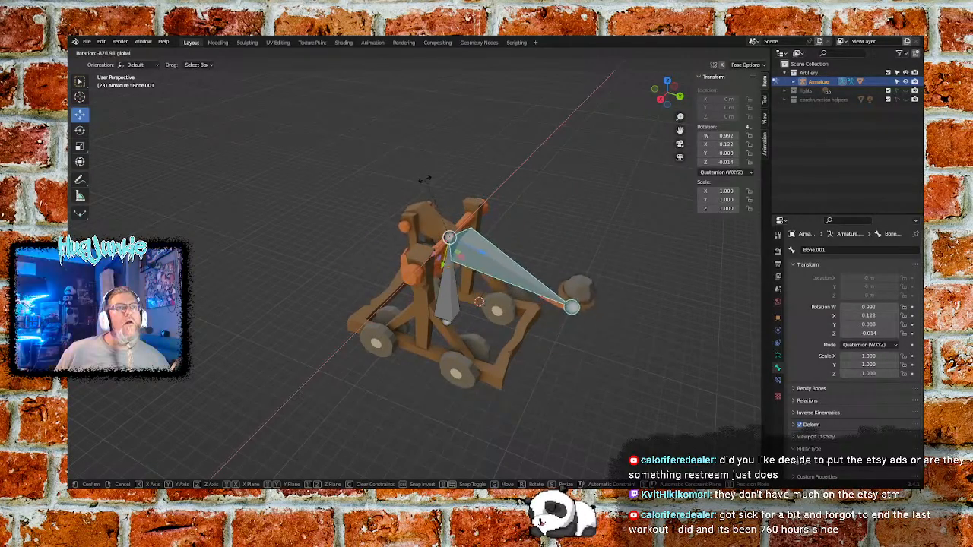
pyautogui.click(383, 241)
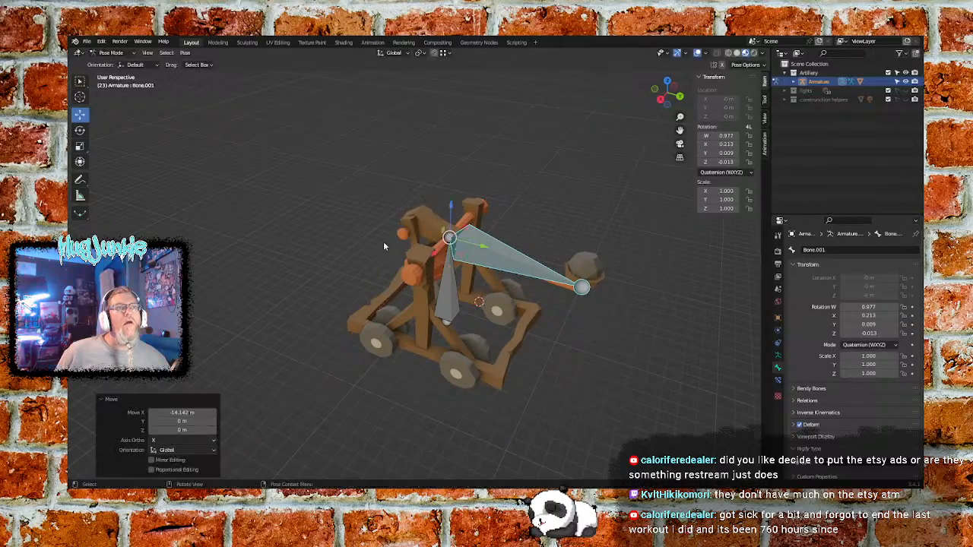
# Rotate the arm bone about the global X axis again until the throwing arm slopes down behind the frame
pyautogui.moveTo(383, 241); pyautogui.dragTo(429, 242, button='middle')
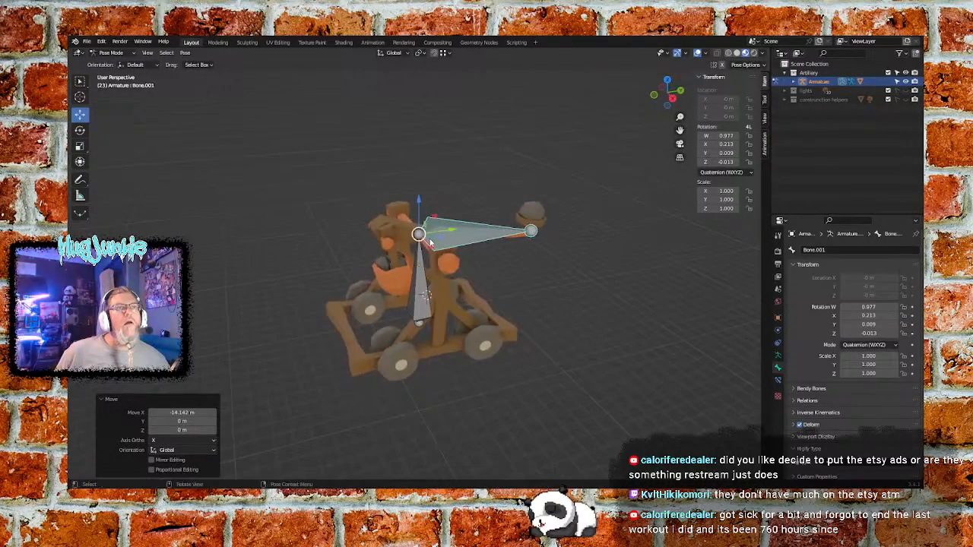
pyautogui.press('r')
pyautogui.press('x')
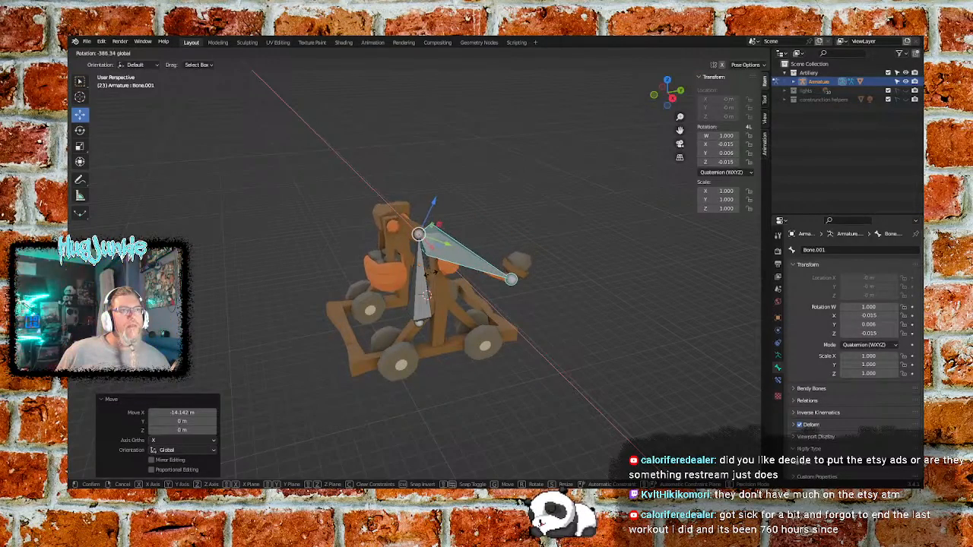
pyautogui.click(431, 273)
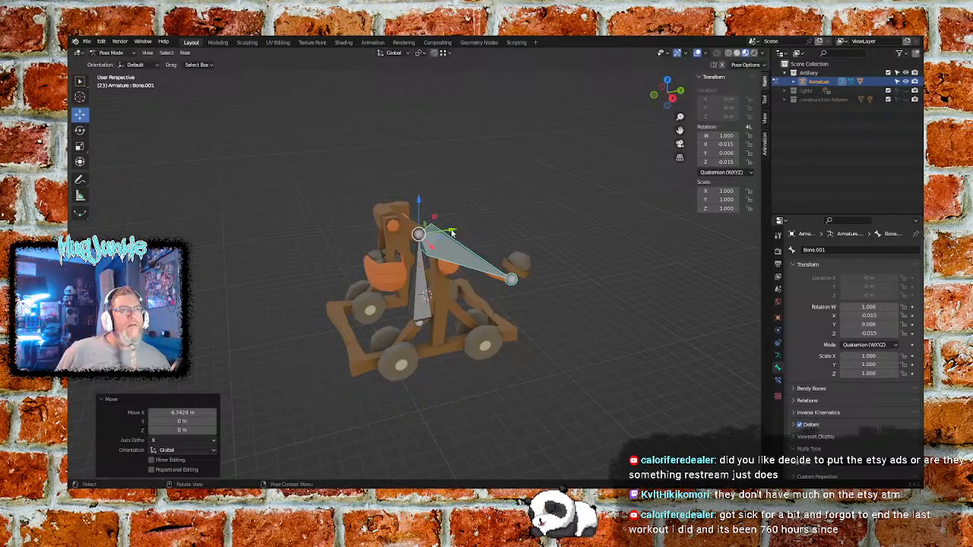
# Try rotating the arm bone about the global Y and Z axes, undoing each rotation
pyautogui.press('r')
pyautogui.press('y')
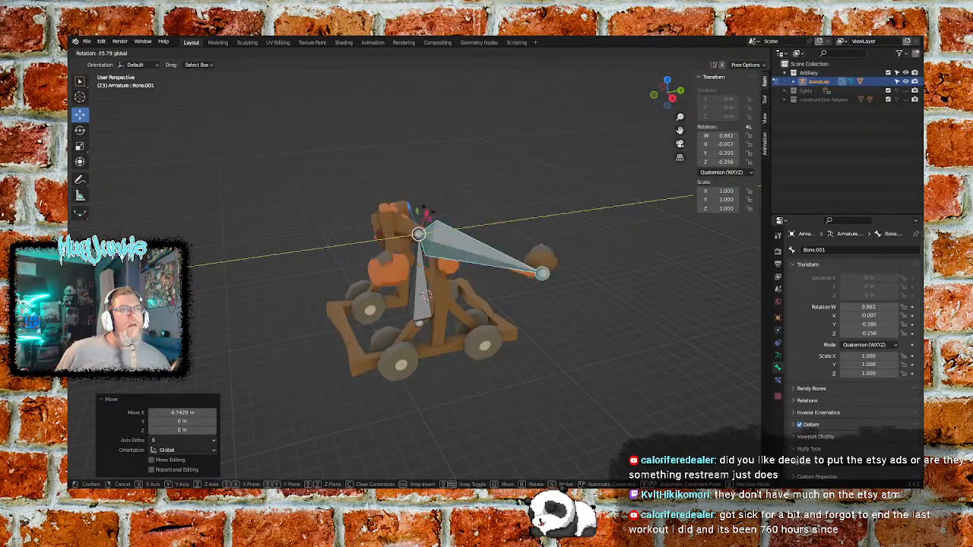
pyautogui.click(439, 285)
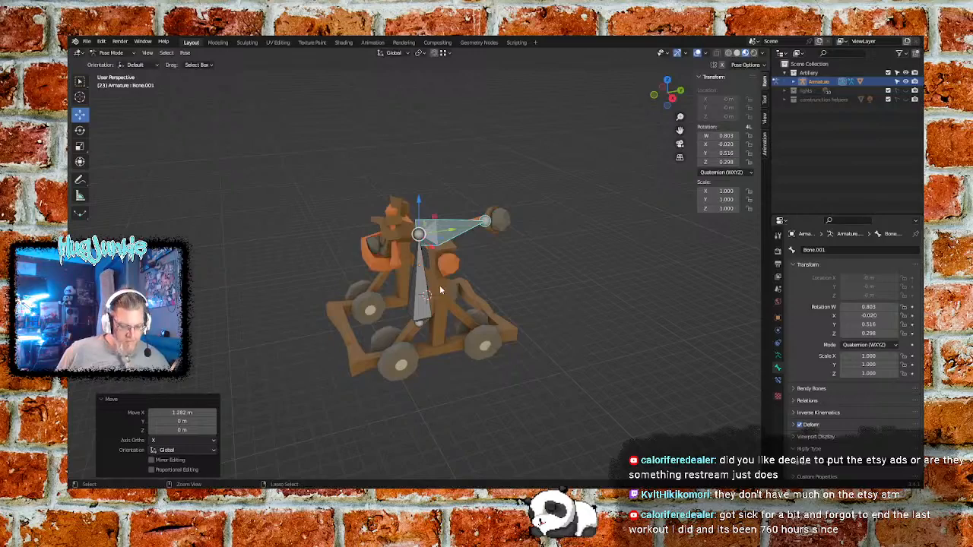
pyautogui.hotkey('ctrl', 'z')
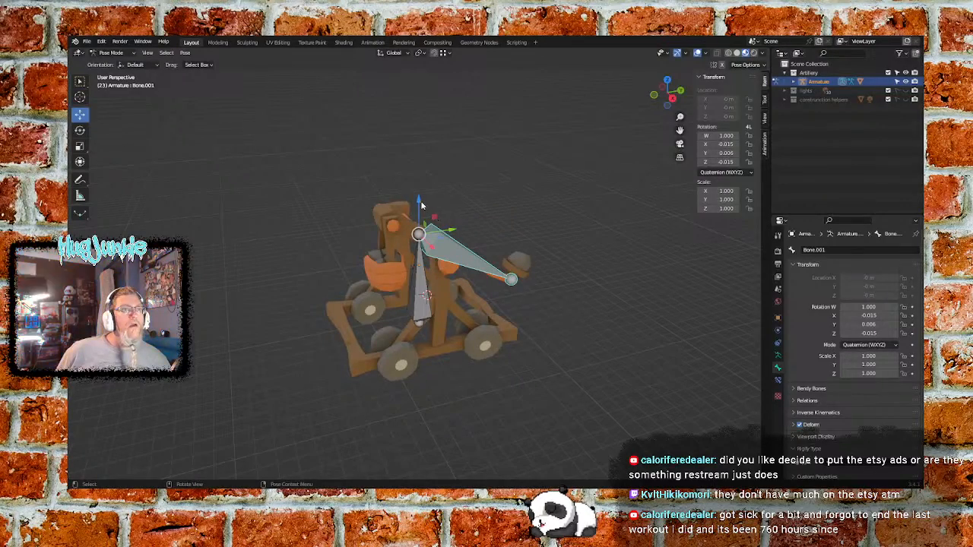
pyautogui.press('r')
pyautogui.press('z')
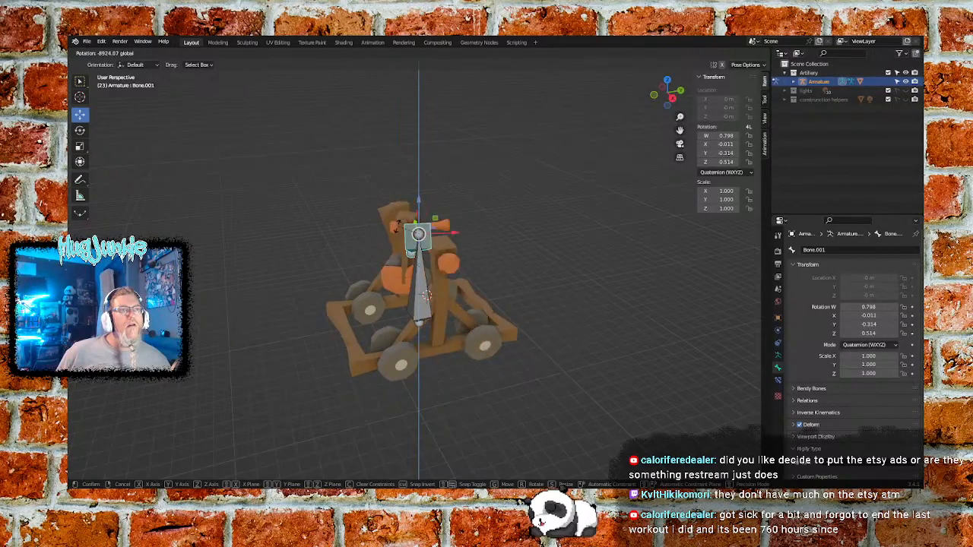
pyautogui.moveTo(490, 248); pyautogui.dragTo(414, 231)
pyautogui.hotkey('ctrl', 'z')
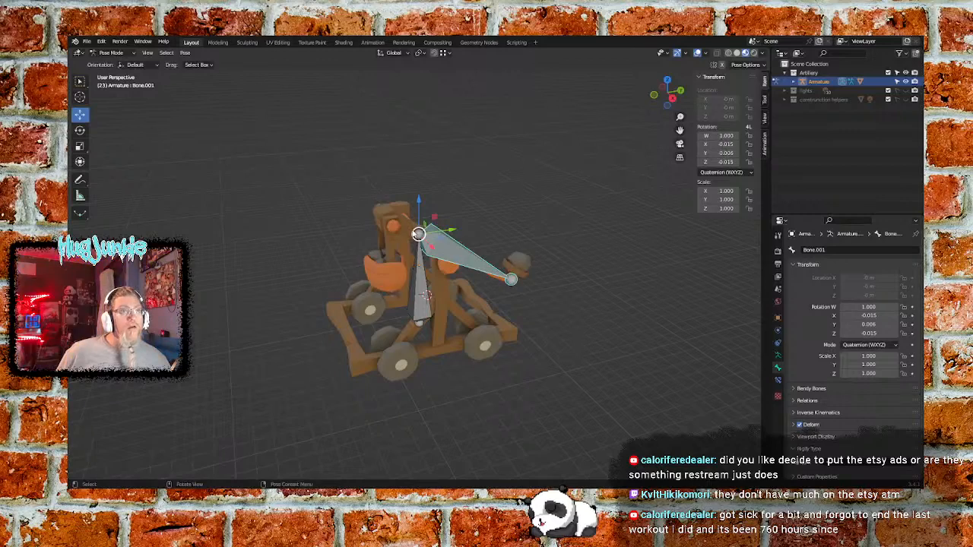
pyautogui.rightClick(468, 258)
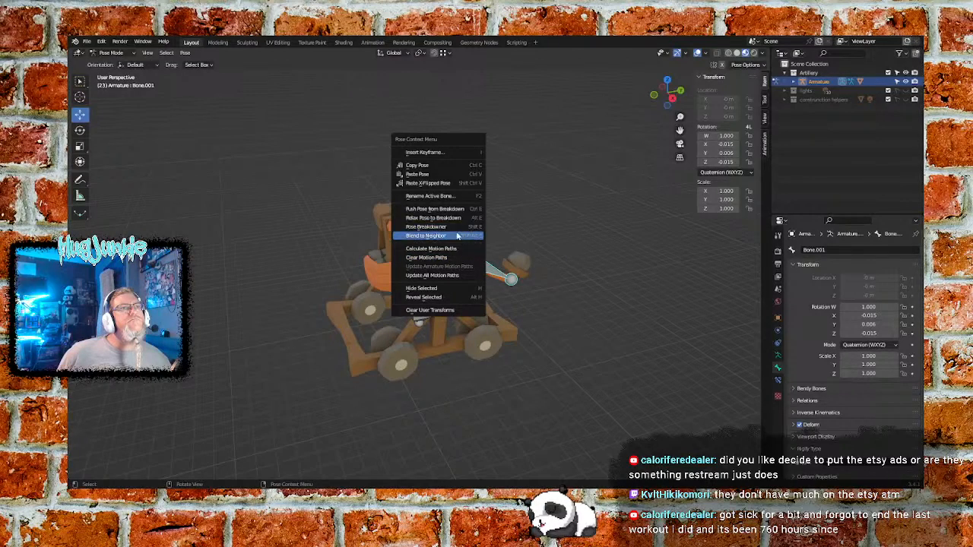
pyautogui.click(474, 174)
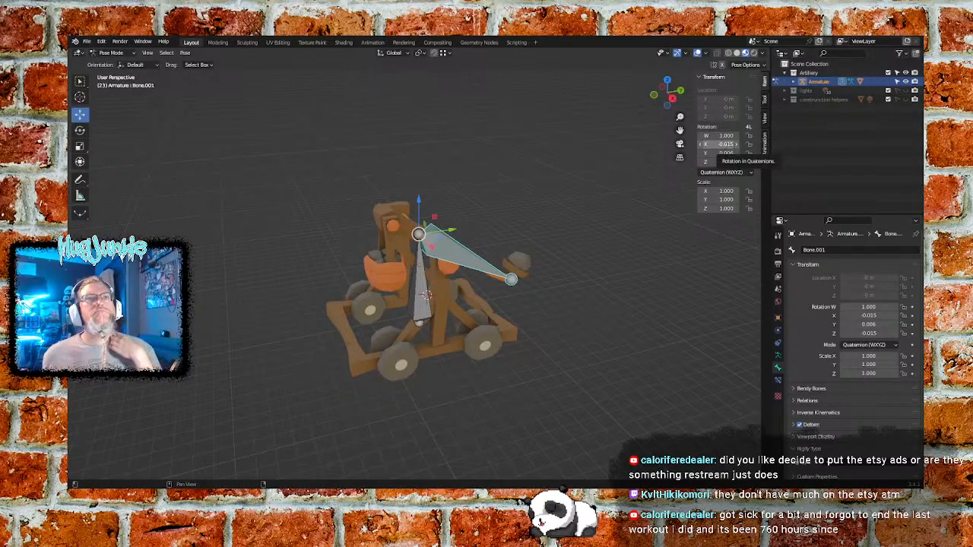
# Set the arm bone's X, Y and Z quaternion rotation values to 0
pyautogui.click(718, 145)
pyautogui.write('0')
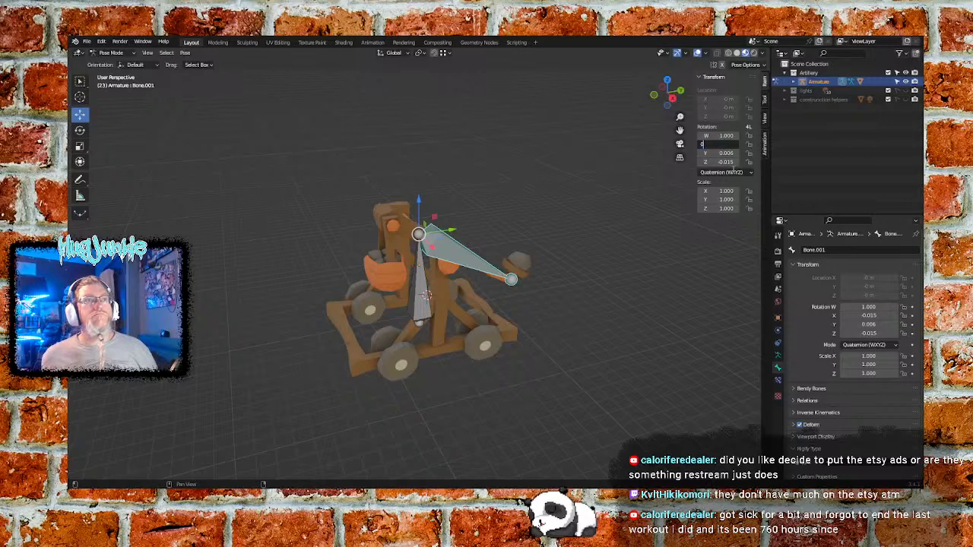
pyautogui.press('Return')
pyautogui.click(728, 162)
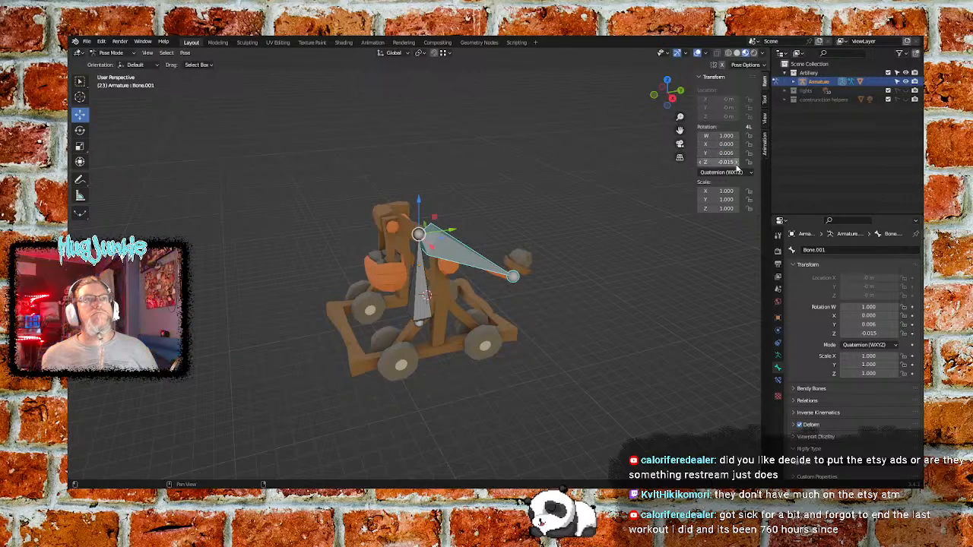
pyautogui.write('0')
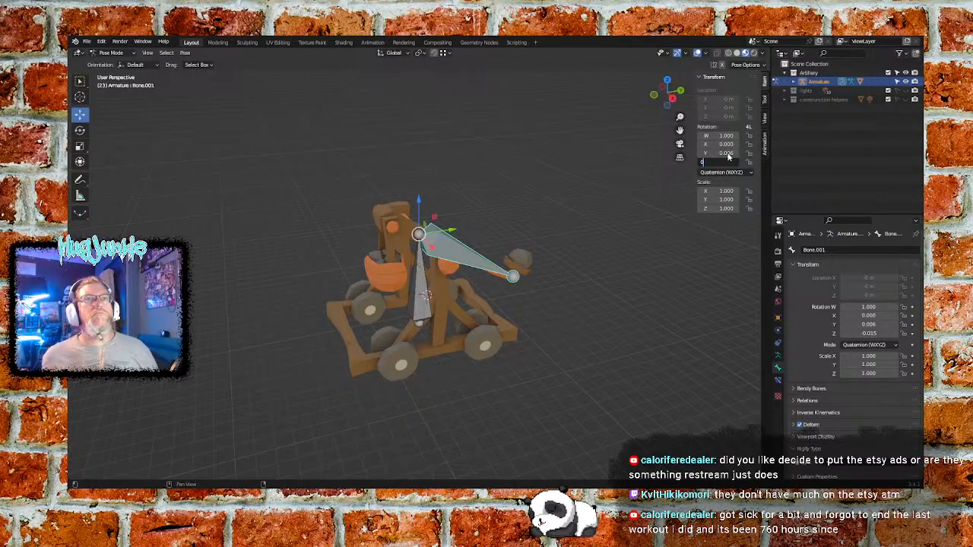
pyautogui.press('Return')
pyautogui.click(732, 153)
pyautogui.write('0')
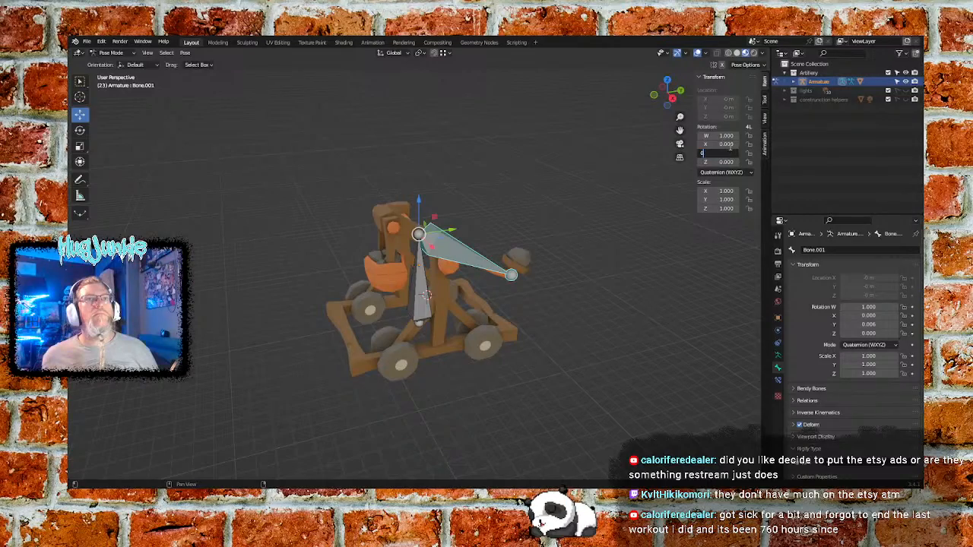
pyautogui.press('Return')
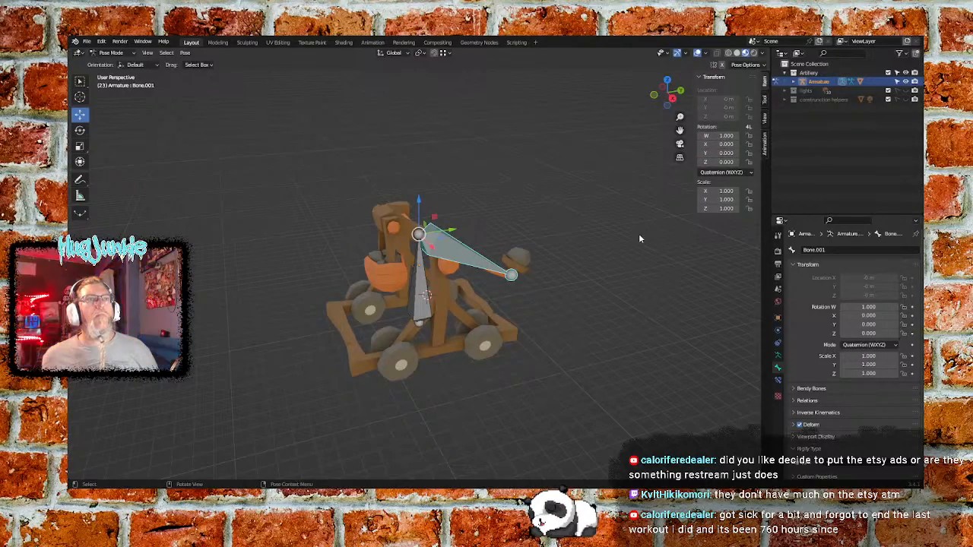
# Lock the arm bone's W, Y and Z rotation channels, leaving only X unlocked
pyautogui.moveTo(639, 238); pyautogui.dragTo(600, 248, button='middle')
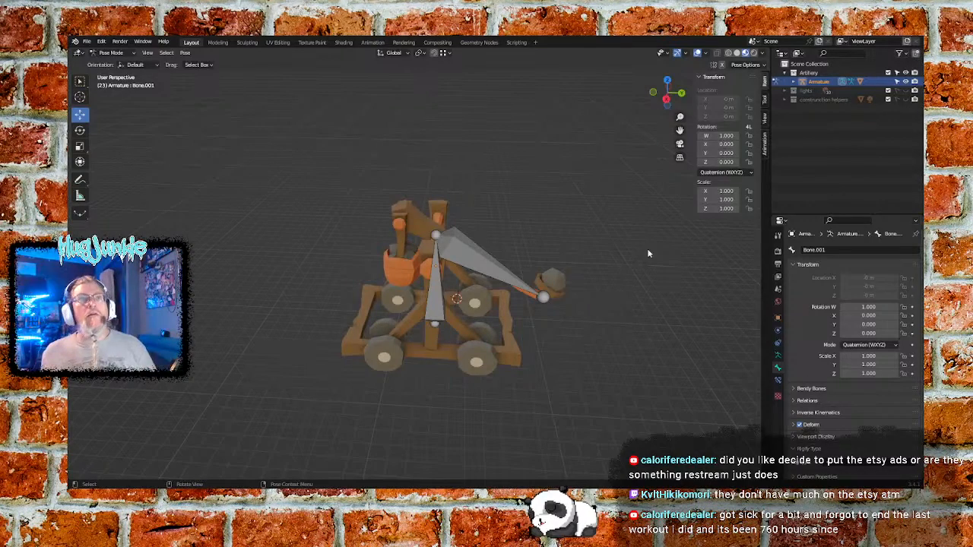
pyautogui.moveTo(706, 155); pyautogui.dragTo(748, 136)
pyautogui.hotkey('ctrl', 'z')
pyautogui.hotkey('alt', 'r')
pyautogui.click(749, 153)
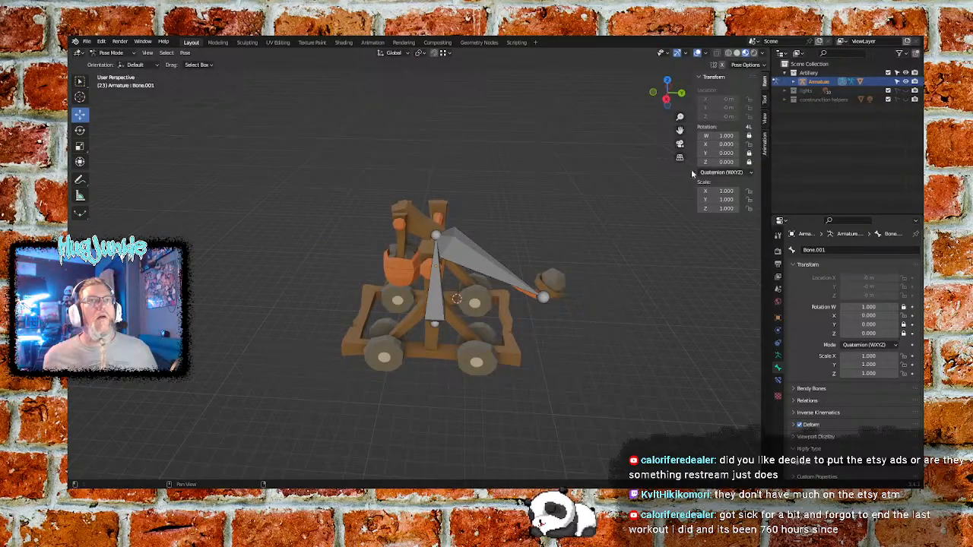
# Select the trebuchet's arm bone and try moving it along the global X axis
pyautogui.moveTo(591, 212); pyautogui.dragTo(544, 224, button='middle')
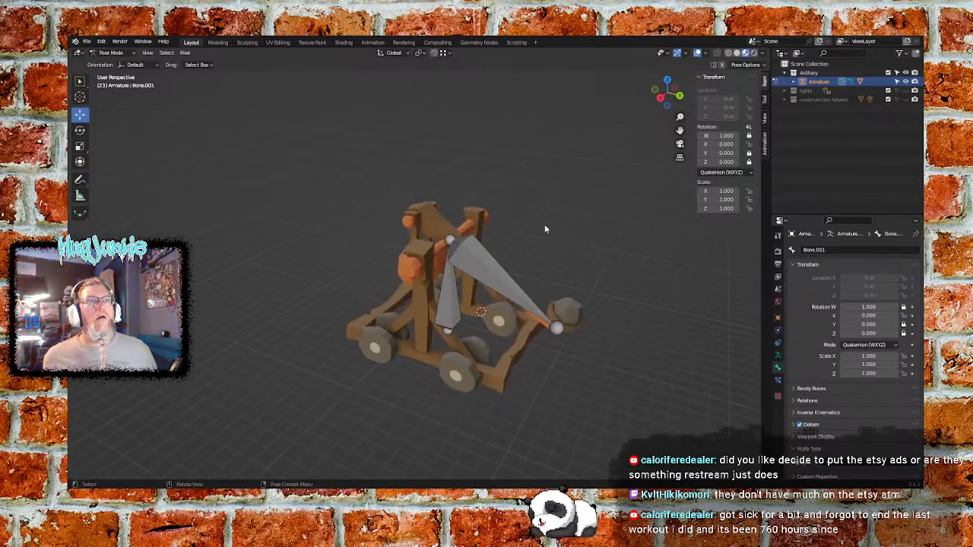
pyautogui.click(467, 255)
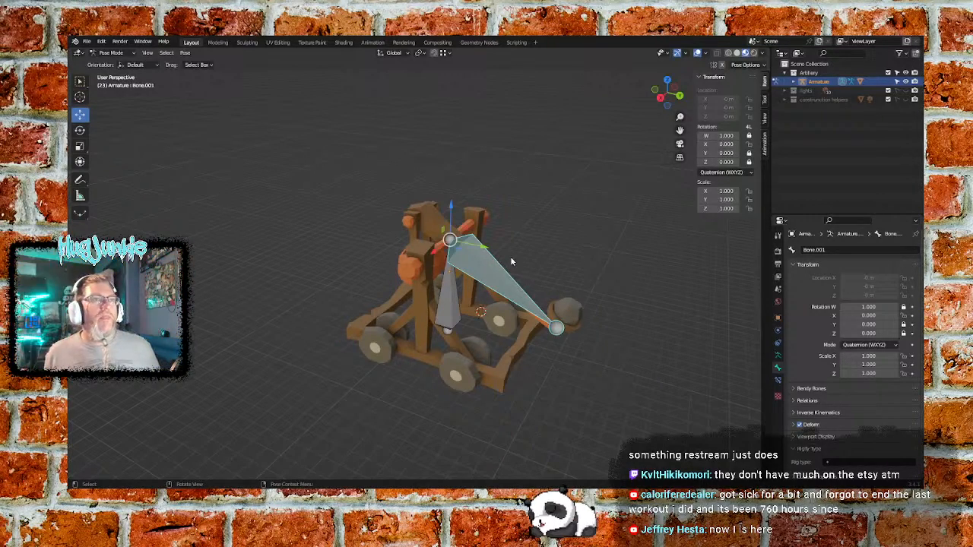
pyautogui.press('g')
pyautogui.press('x')
pyautogui.click(562, 247)
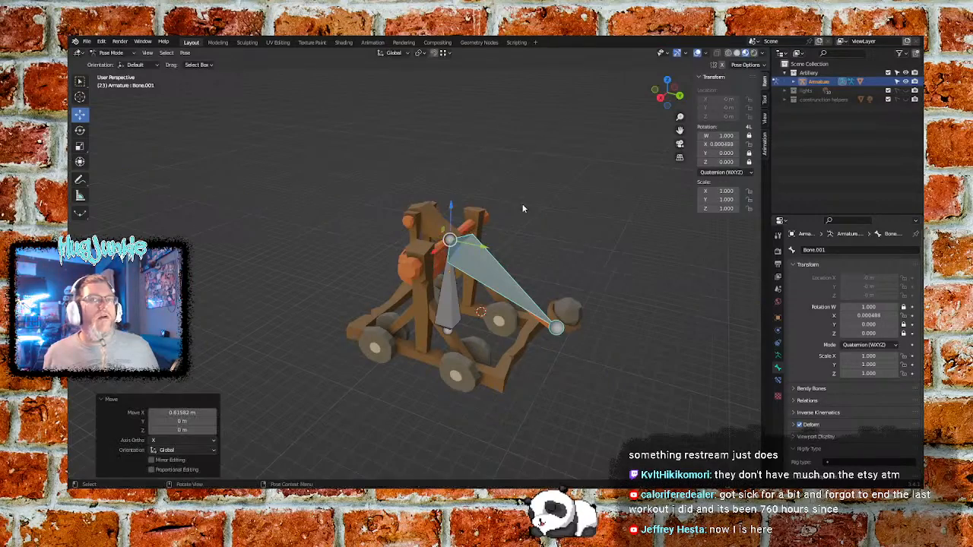
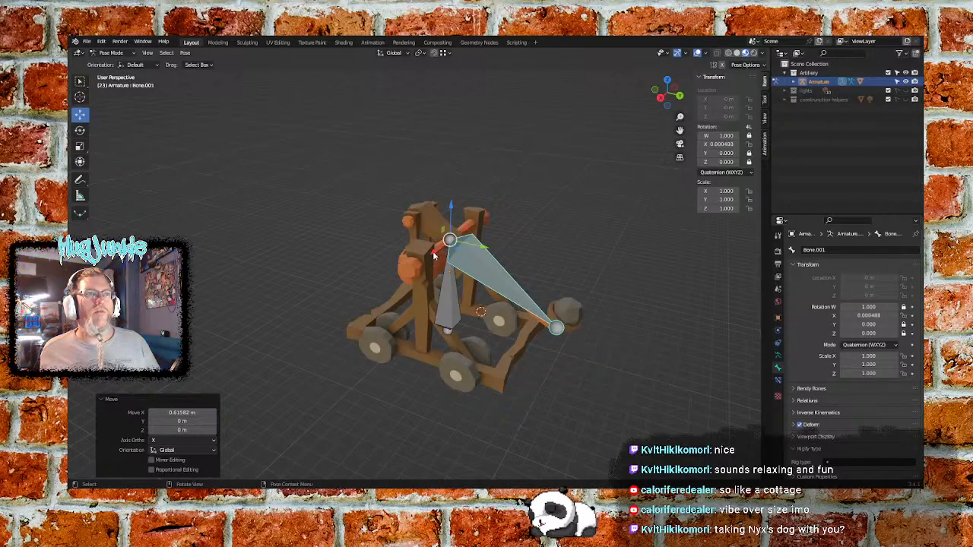
# Test-rotate the arm bone about the global X axis, and reset its X rotation value to 0
pyautogui.press('r')
pyautogui.press('x')
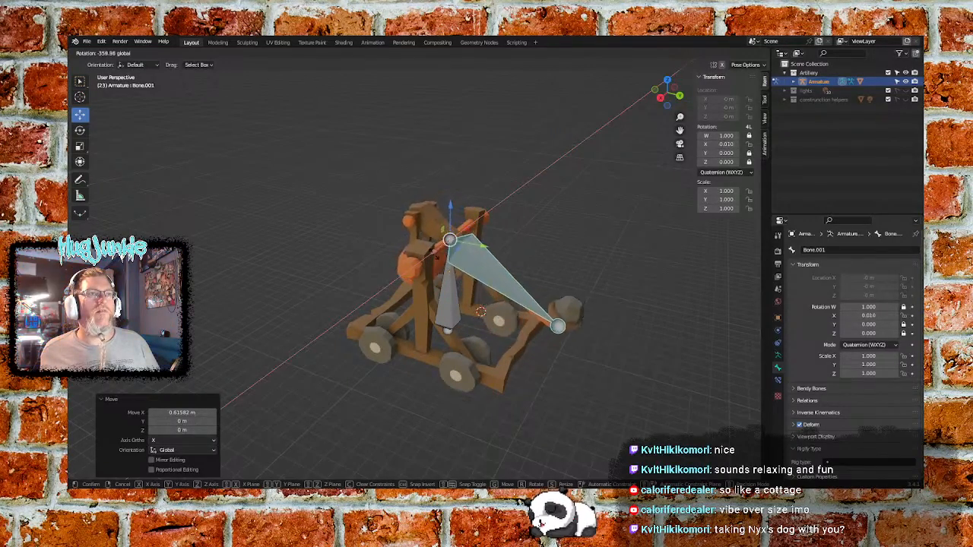
pyautogui.click(596, 173)
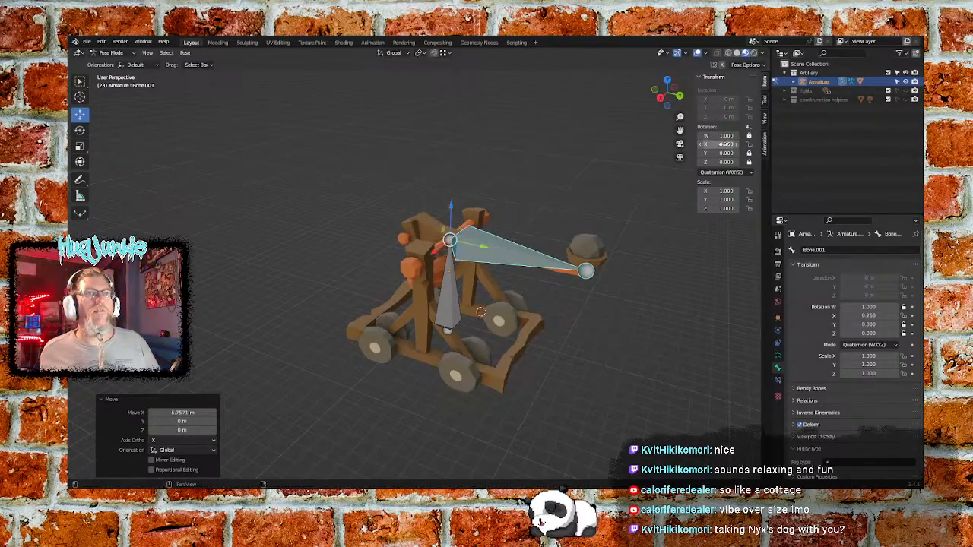
pyautogui.click(722, 143)
pyautogui.write('0')
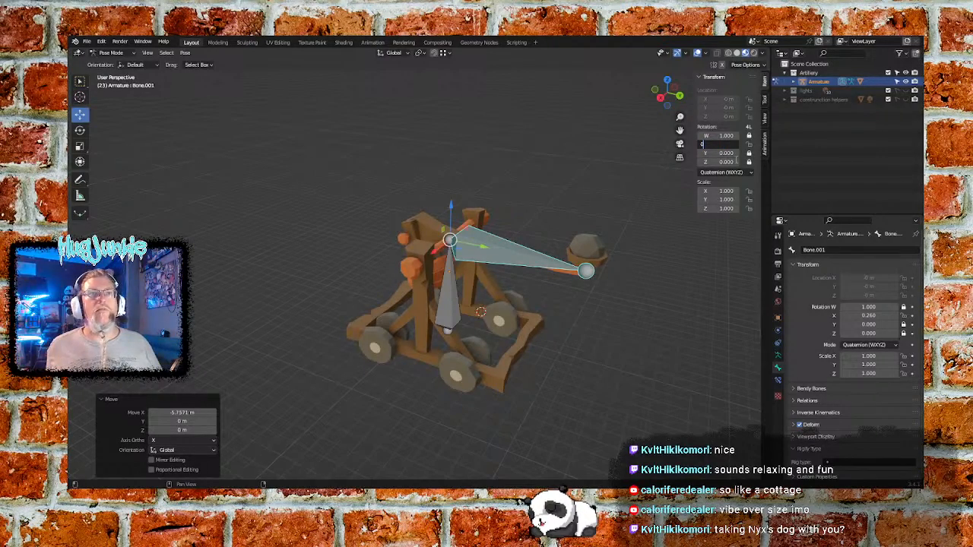
pyautogui.press('Return')
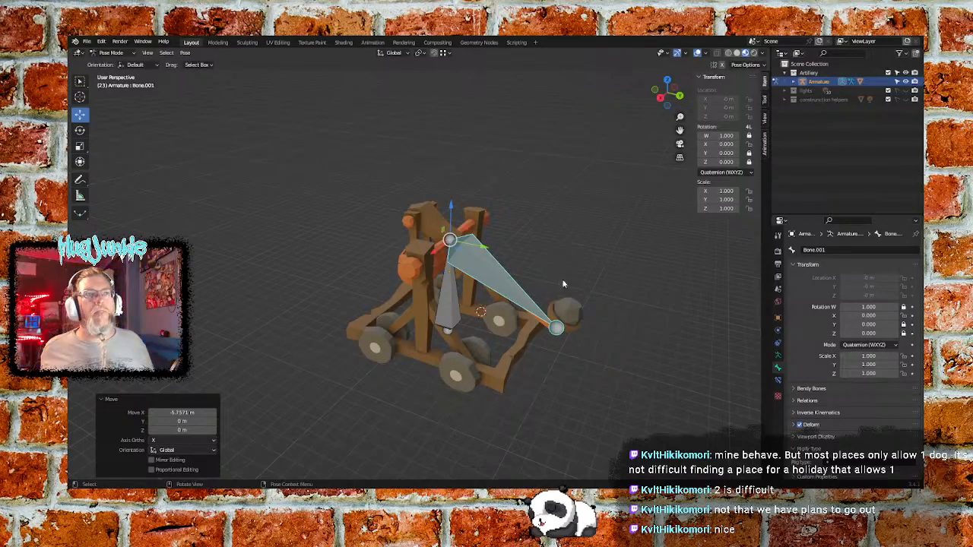
pyautogui.moveTo(563, 282); pyautogui.dragTo(540, 283, button='middle')
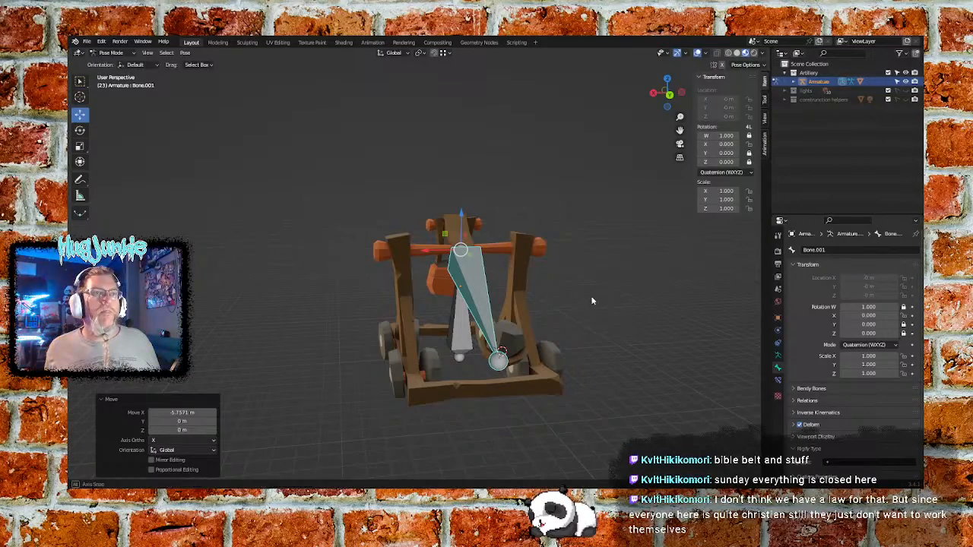
pyautogui.moveTo(590, 299); pyautogui.dragTo(630, 308, button='middle')
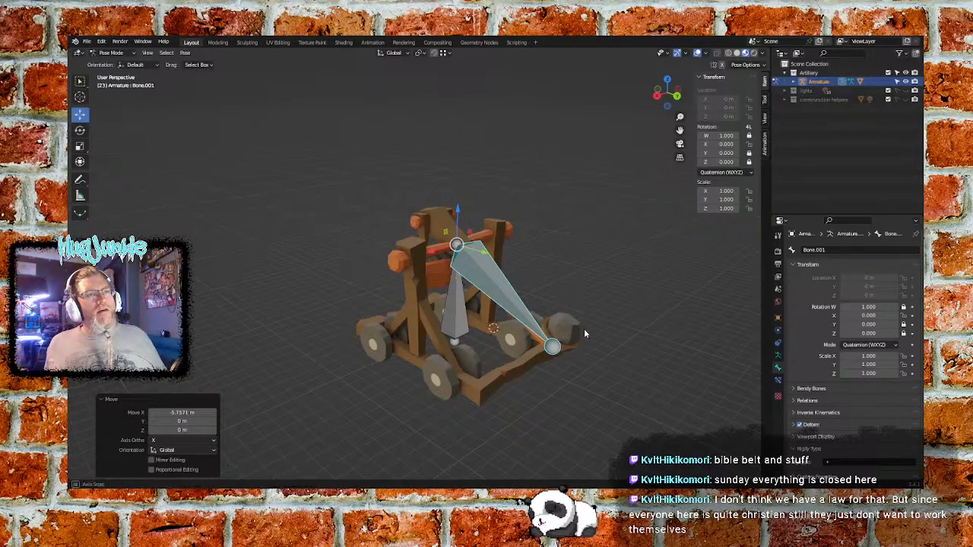
pyautogui.moveTo(584, 332)
pyautogui.mouseDown(button='middle')
pyautogui.moveTo(623, 329)
pyautogui.moveTo(610, 341)
pyautogui.moveTo(599, 332)
pyautogui.mouseUp(button='middle')
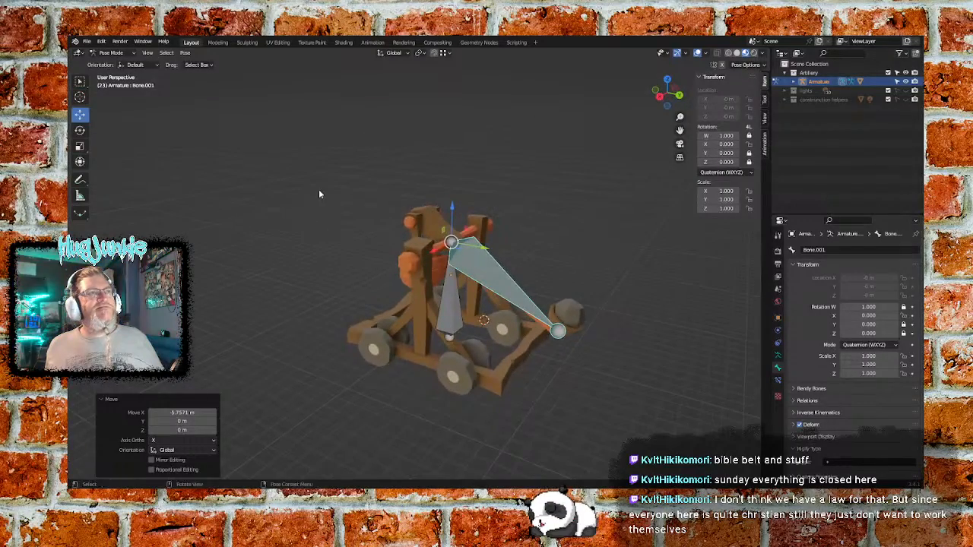
pyautogui.moveTo(424, 220)
pyautogui.mouseDown(button='middle')
pyautogui.moveTo(445, 200)
pyautogui.moveTo(433, 217)
pyautogui.mouseUp(button='middle')
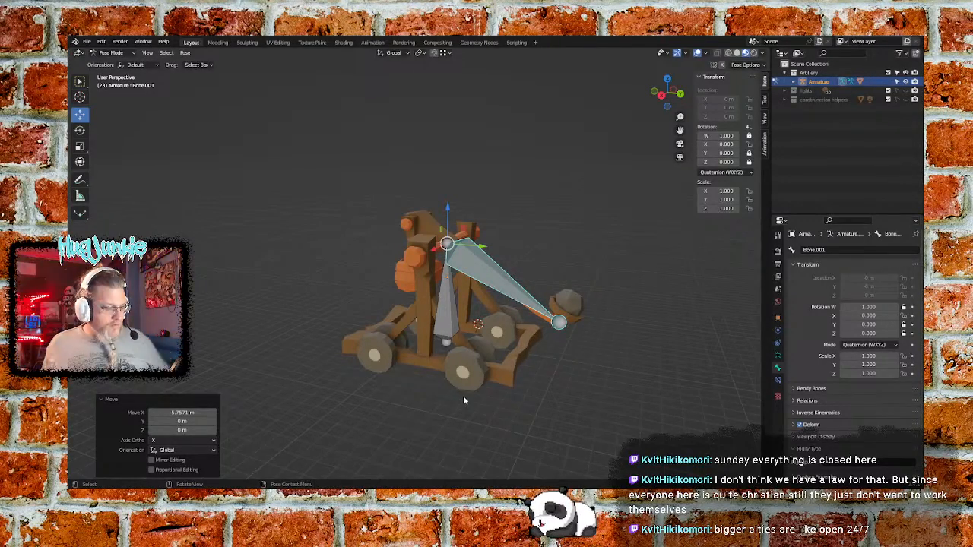
pyautogui.moveTo(599, 317)
pyautogui.mouseDown(button='middle')
pyautogui.moveTo(514, 295)
pyautogui.moveTo(612, 322)
pyautogui.mouseUp(button='middle')
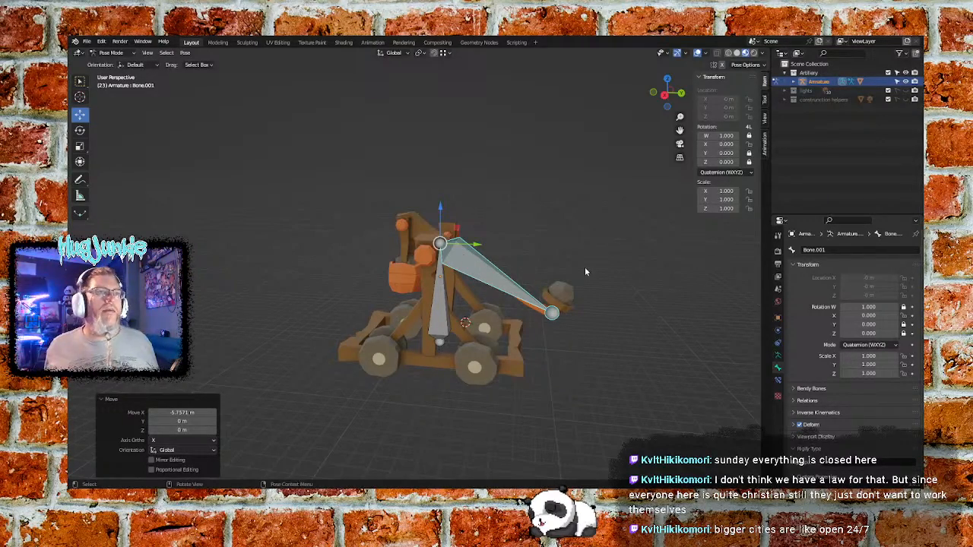
pyautogui.keyDown('alt'); pyautogui.moveTo(605, 270); pyautogui.dragTo(549, 272, button='middle'); pyautogui.keyUp('alt')
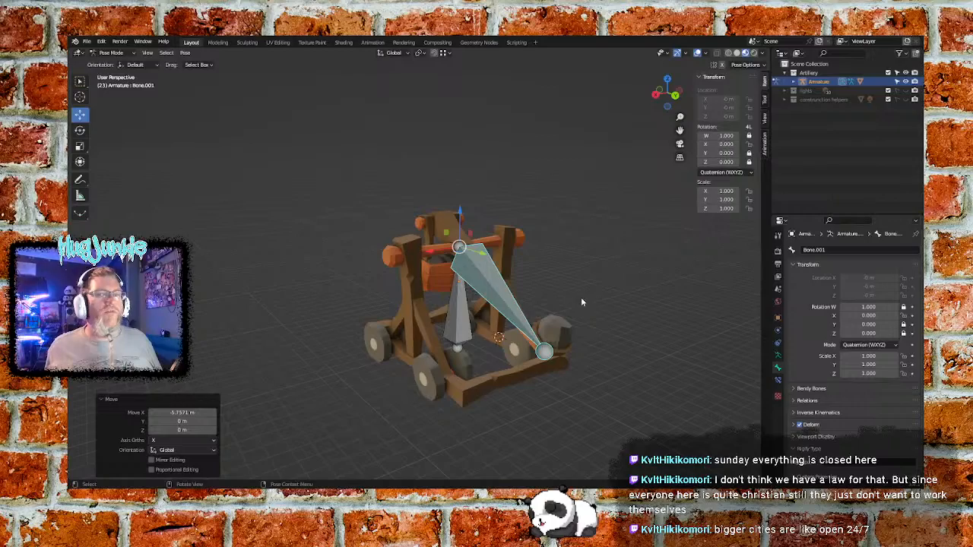
pyautogui.moveTo(585, 300)
pyautogui.mouseDown(button='middle')
pyautogui.moveTo(585, 309)
pyautogui.moveTo(563, 285)
pyautogui.moveTo(564, 304)
pyautogui.moveTo(605, 308)
pyautogui.moveTo(598, 312)
pyautogui.mouseUp(button='middle')
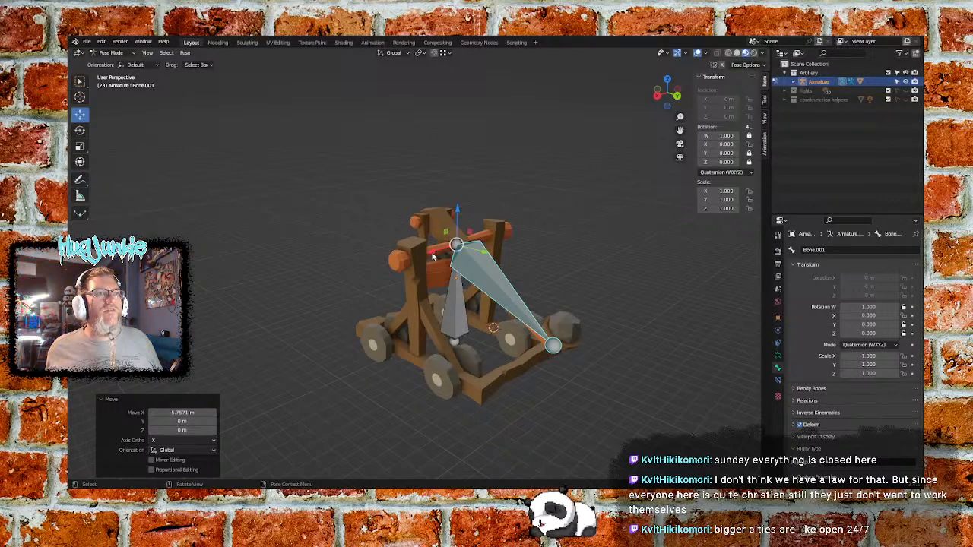
# Rotate the arm bone about the global X axis until it points steeply down between the frame's uprights, and deselect it
pyautogui.click(432, 256)
pyautogui.click(460, 253)
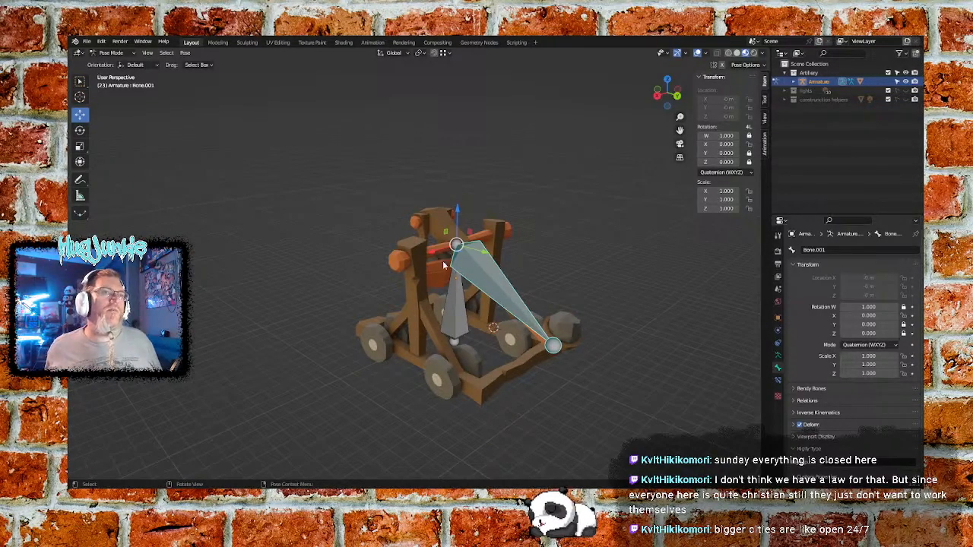
pyautogui.press('r')
pyautogui.press('x')
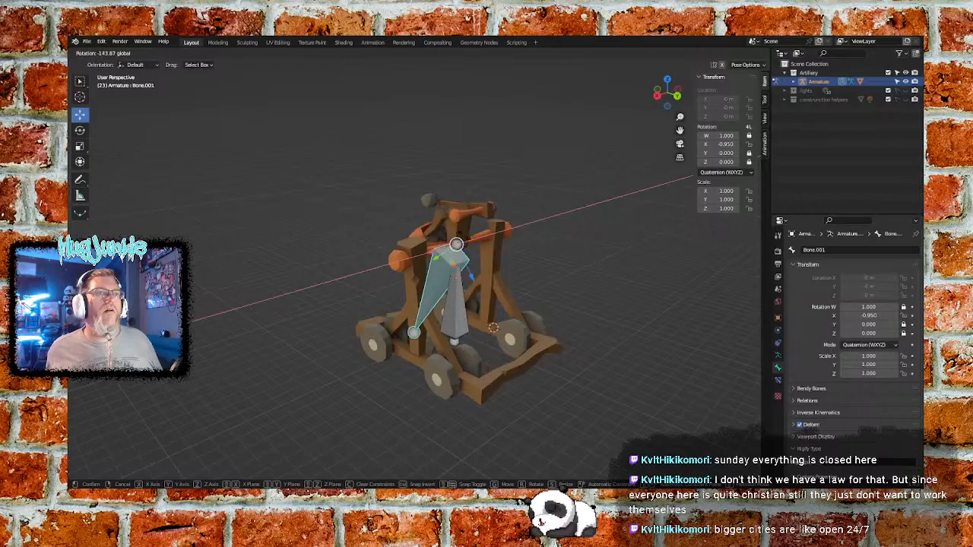
pyautogui.click(416, 207)
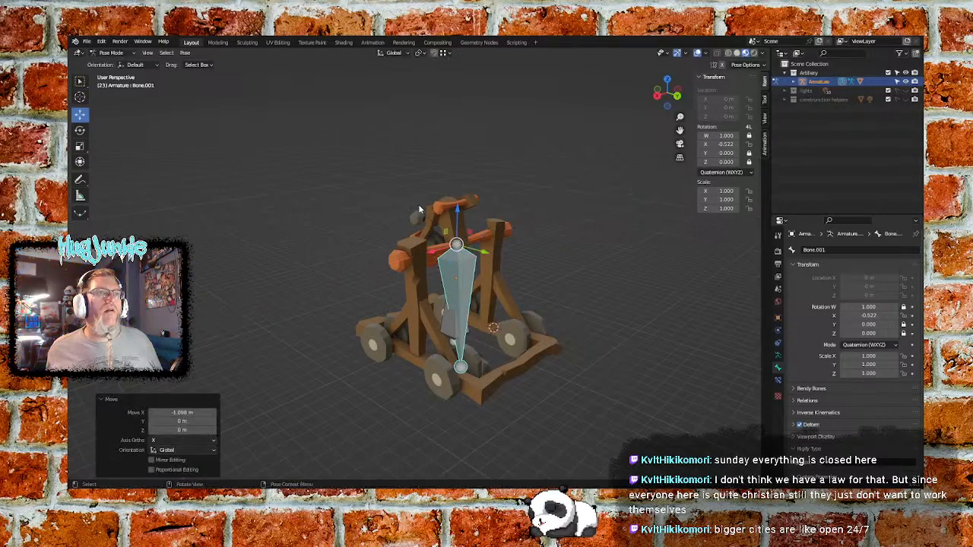
pyautogui.click(419, 263)
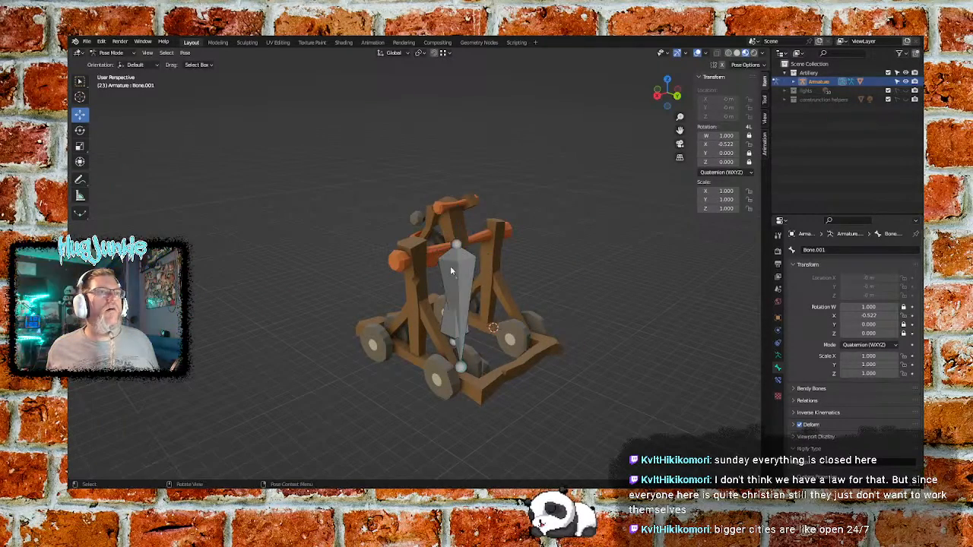
# Leave Pose Mode, select only the trebuchet mesh and enter Weight Paint mode on it
pyautogui.click(126, 53)
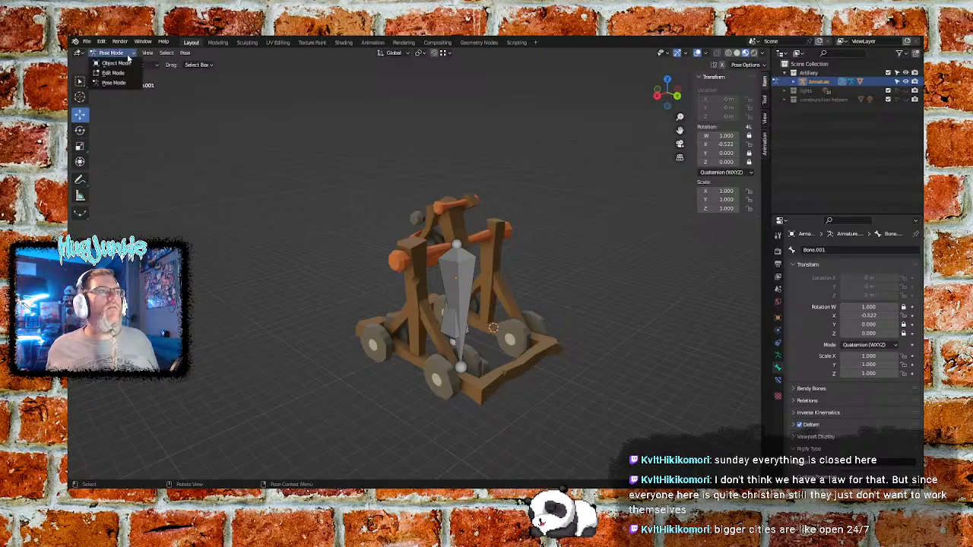
pyautogui.click(115, 62)
pyautogui.click(412, 259)
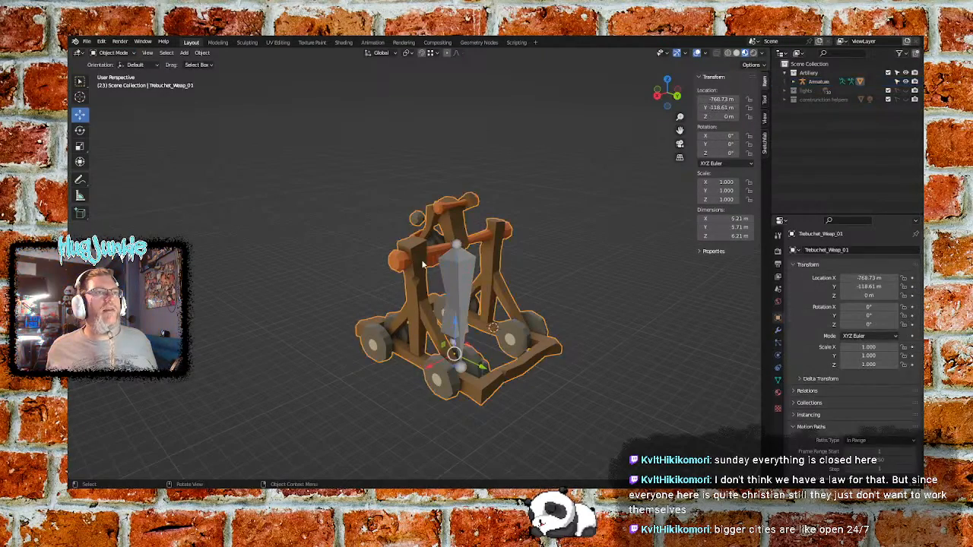
pyautogui.keyDown('shift'); pyautogui.click(459, 275); pyautogui.keyUp('shift')
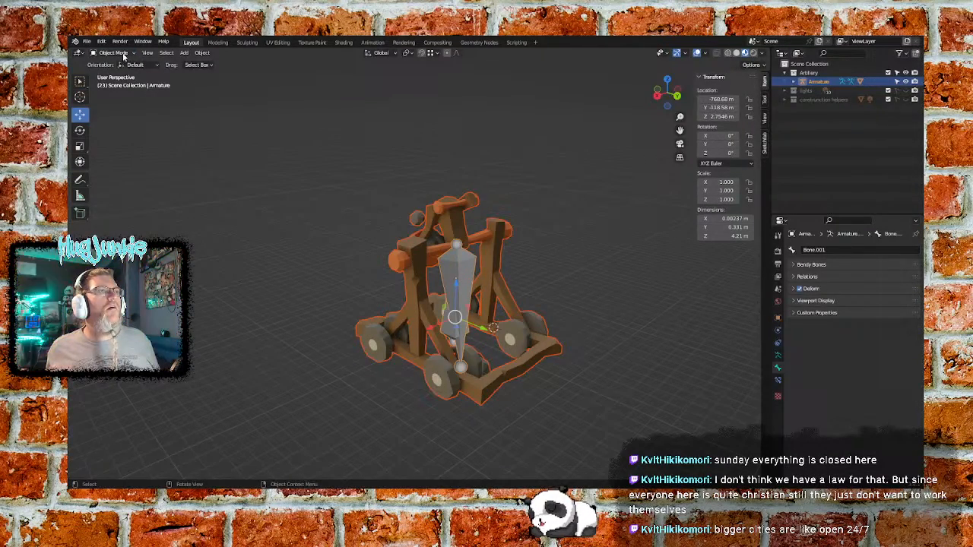
pyautogui.hotkey('ctrl', 'z')
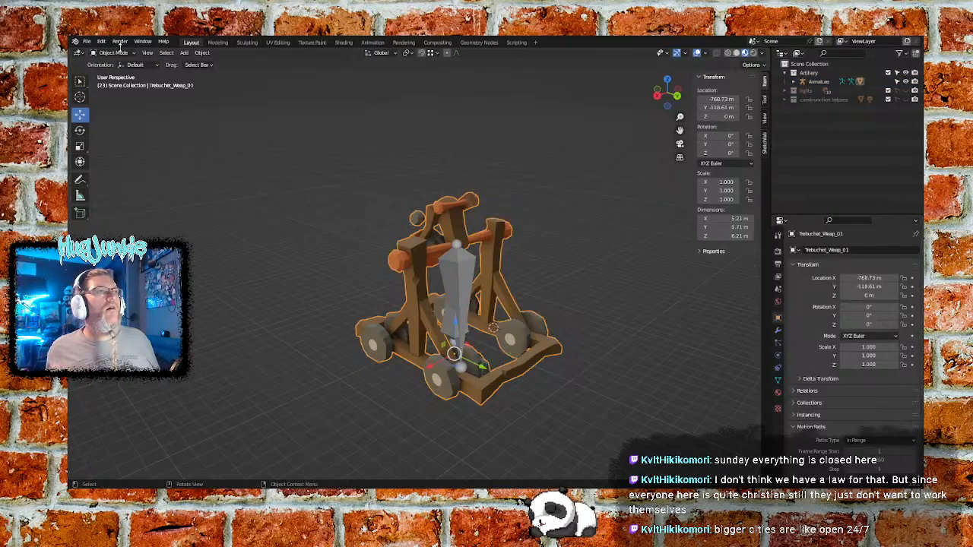
pyautogui.click(114, 52)
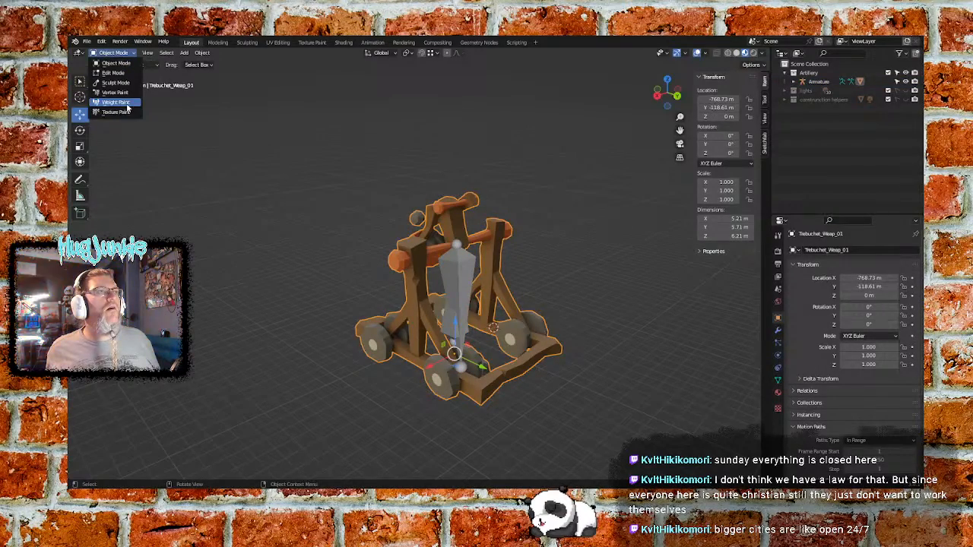
pyautogui.click(115, 102)
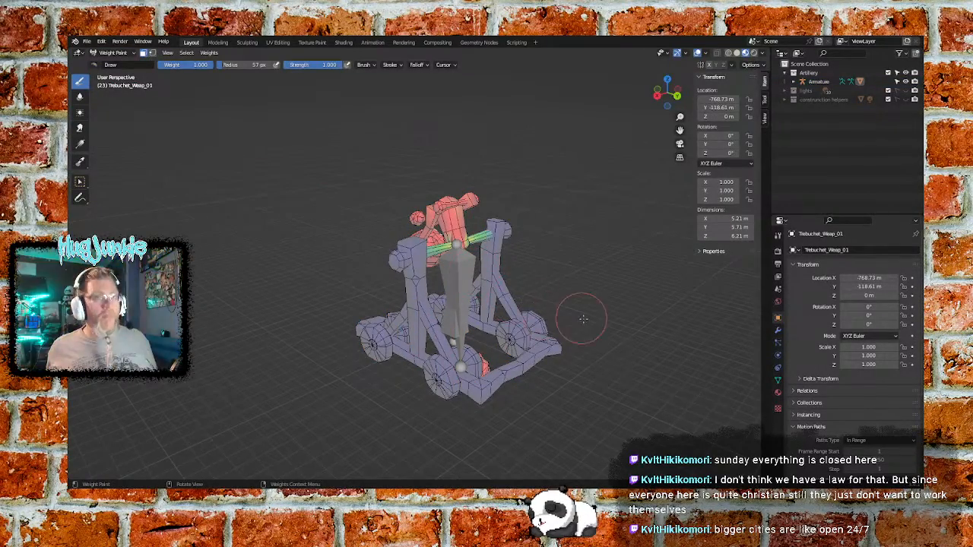
# Set the Draw brush's weight to 0 for painting the crossbar
pyautogui.moveTo(583, 319); pyautogui.dragTo(424, 250, button='middle')
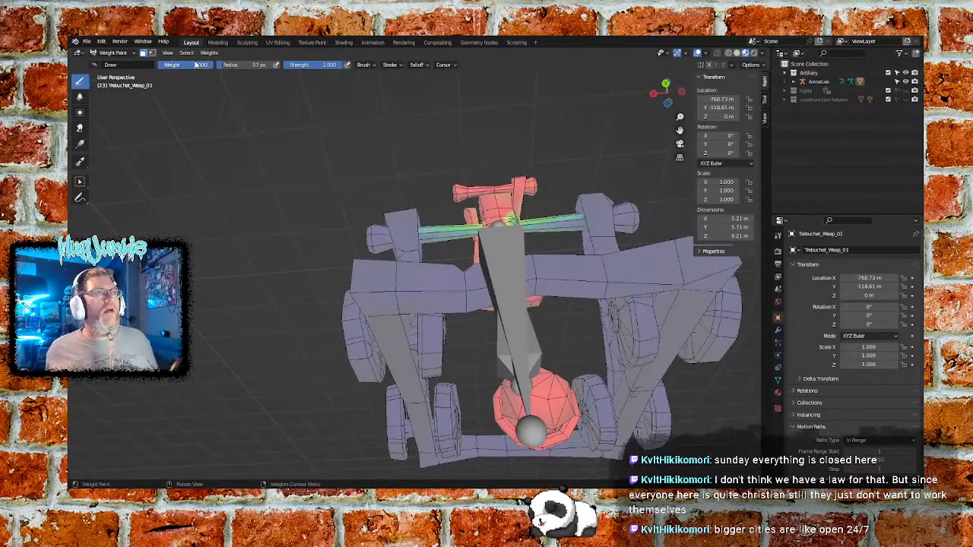
pyautogui.moveTo(197, 64); pyautogui.dragTo(156, 66)
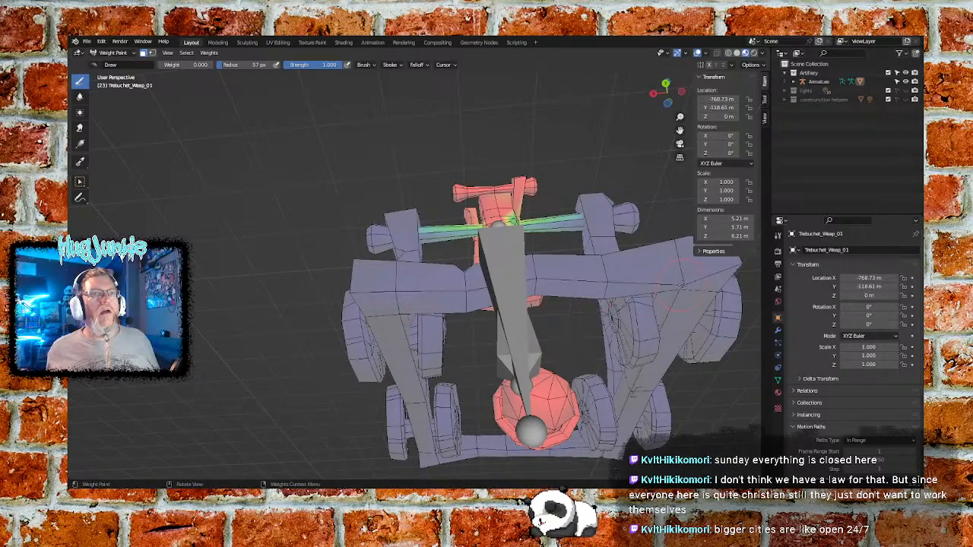
pyautogui.moveTo(682, 285); pyautogui.dragTo(652, 282, button='middle')
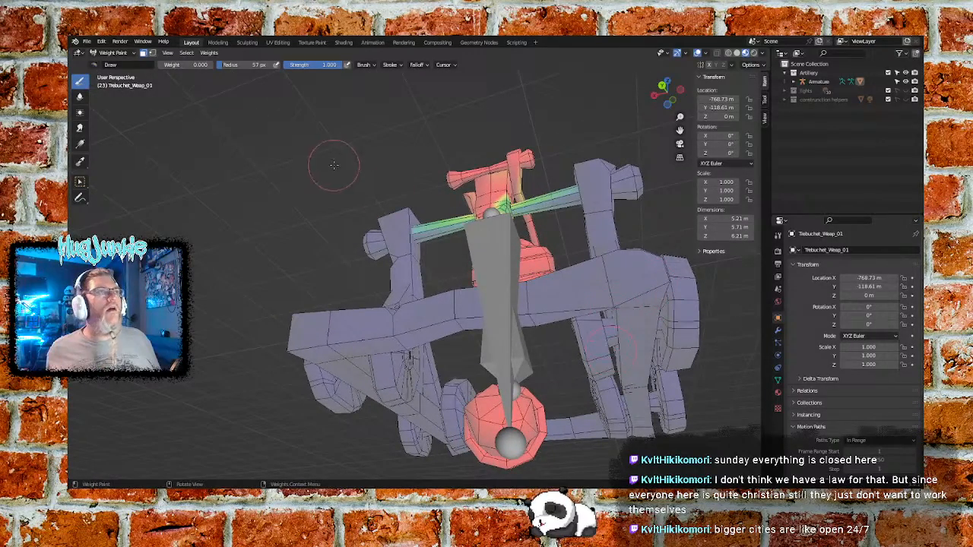
# Turn face selection masking off to inspect the painted weights from below, and turn it back on
pyautogui.click(143, 54)
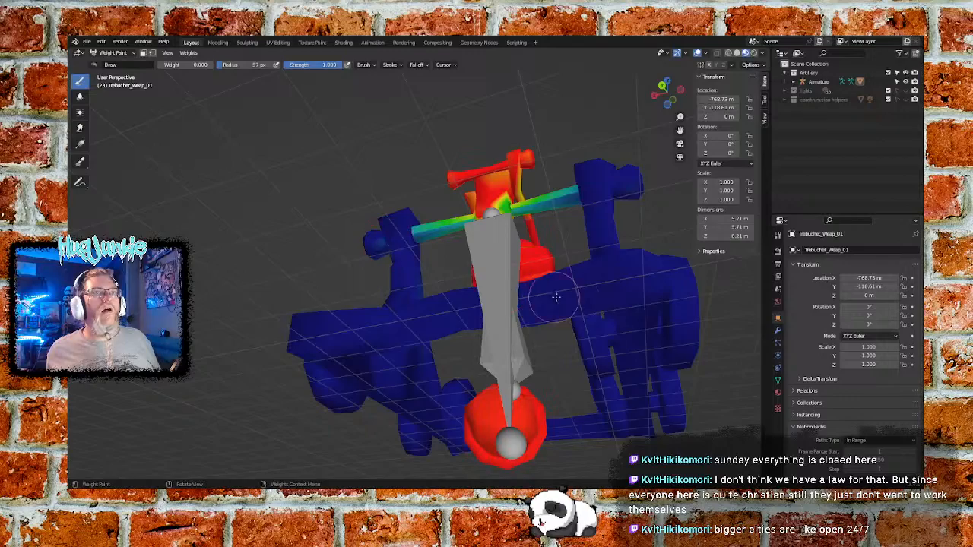
pyautogui.moveTo(384, 236); pyautogui.dragTo(358, 183, button='middle')
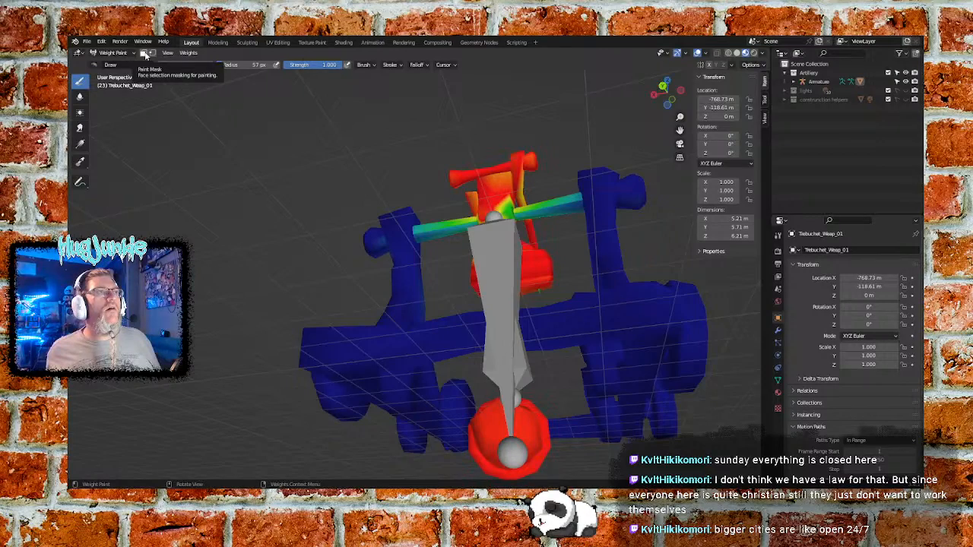
pyautogui.click(145, 54)
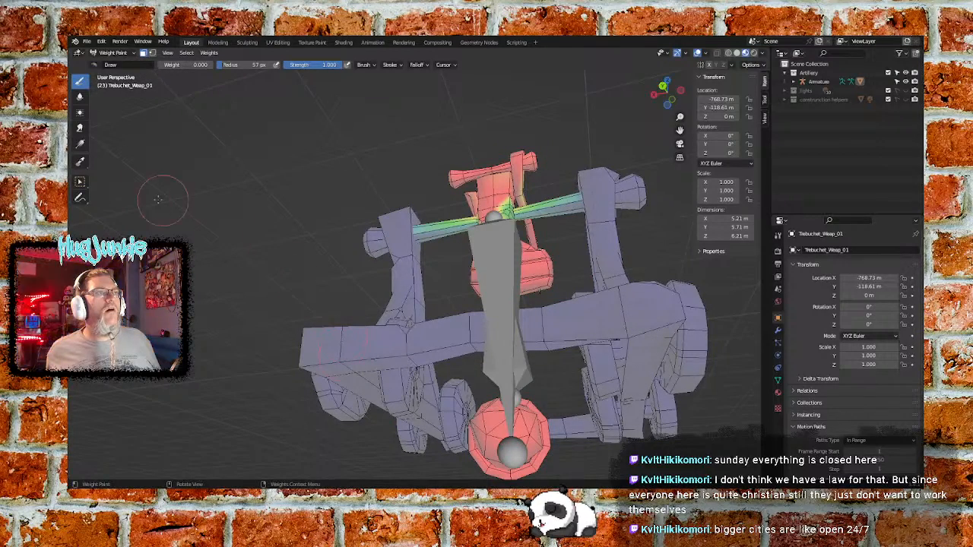
# Box-select the faces around one lower corner of the trebuchet's frame, and check the weights with face masking off and on
pyautogui.click(85, 183)
pyautogui.moveTo(293, 312); pyautogui.dragTo(418, 408)
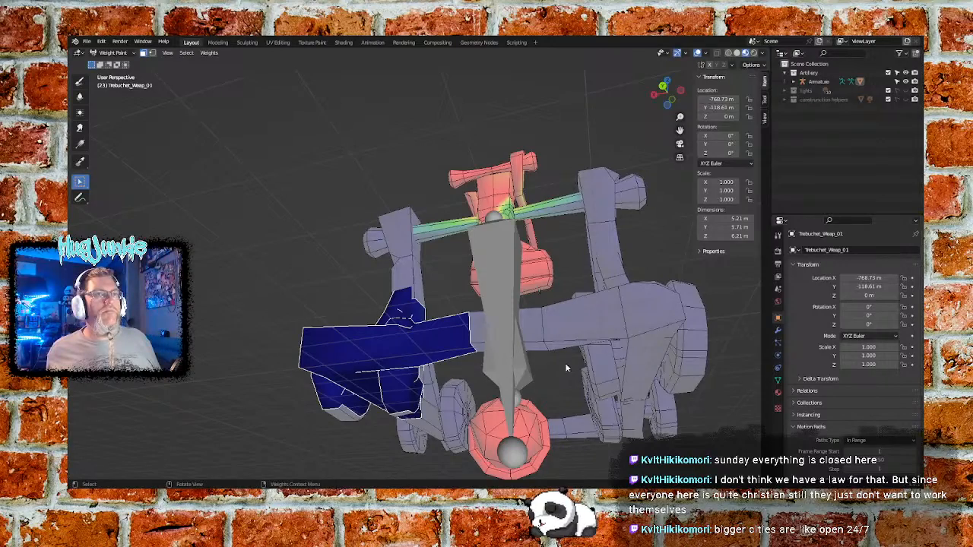
pyautogui.moveTo(642, 350); pyautogui.dragTo(672, 377, button='middle')
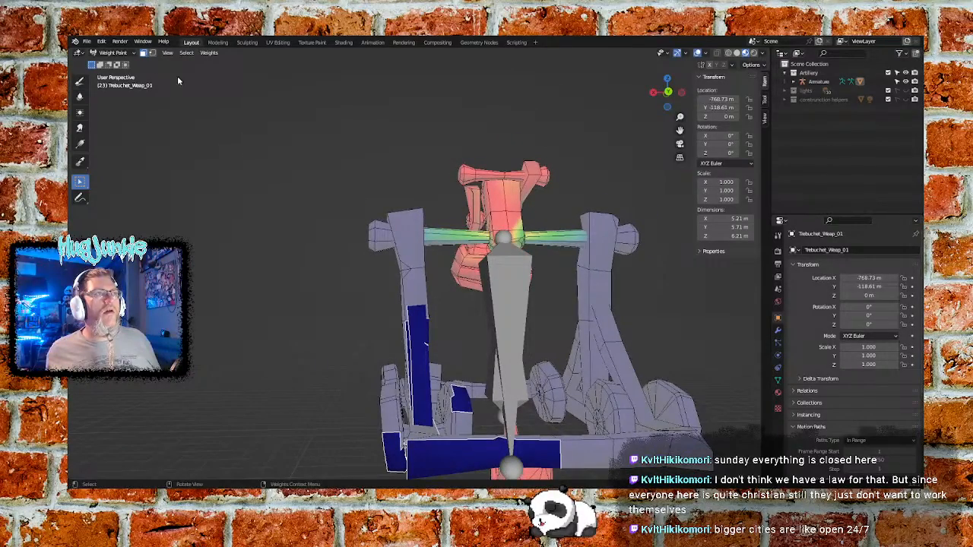
pyautogui.click(144, 53)
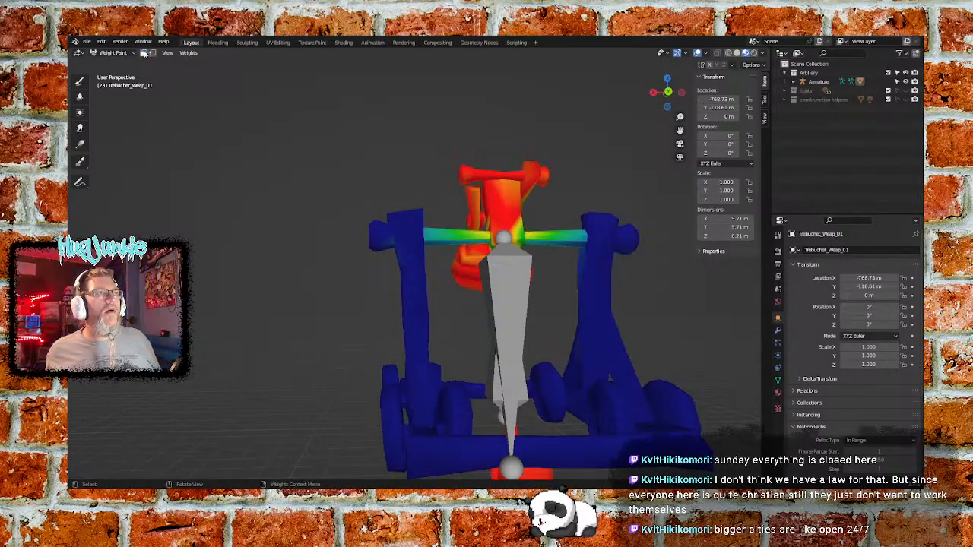
pyautogui.click(142, 53)
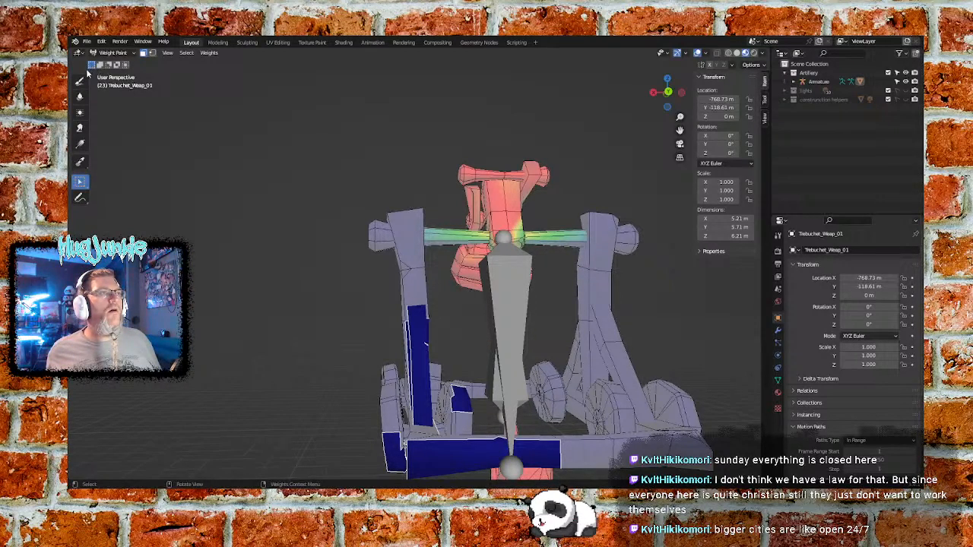
# Turn face selection masking off and even out the weights on the arm's upper end with the Average brush
pyautogui.click(144, 53)
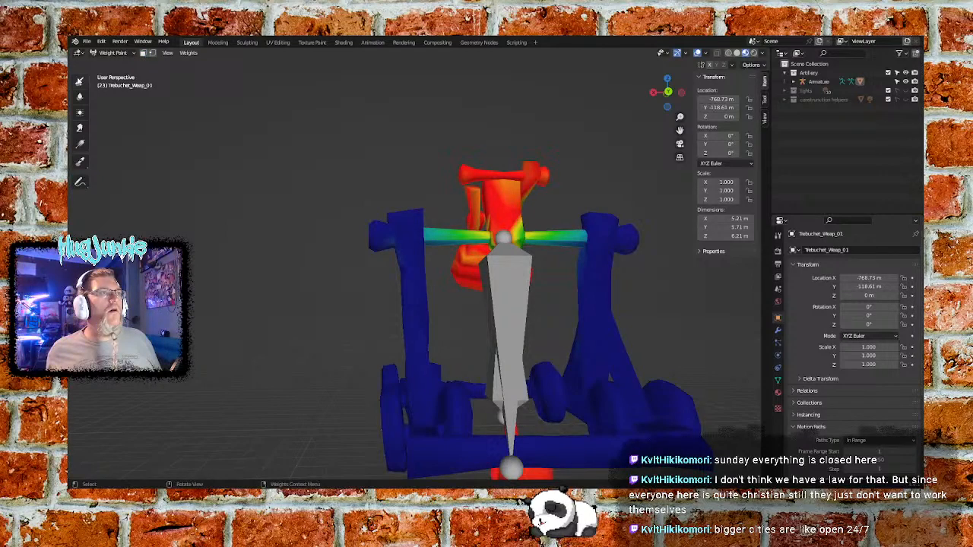
pyautogui.click(79, 81)
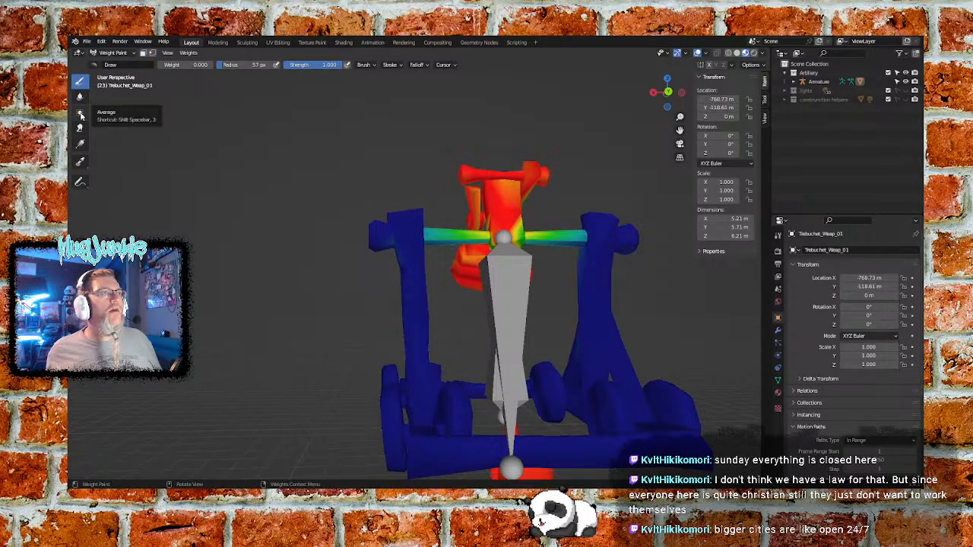
pyautogui.click(80, 114)
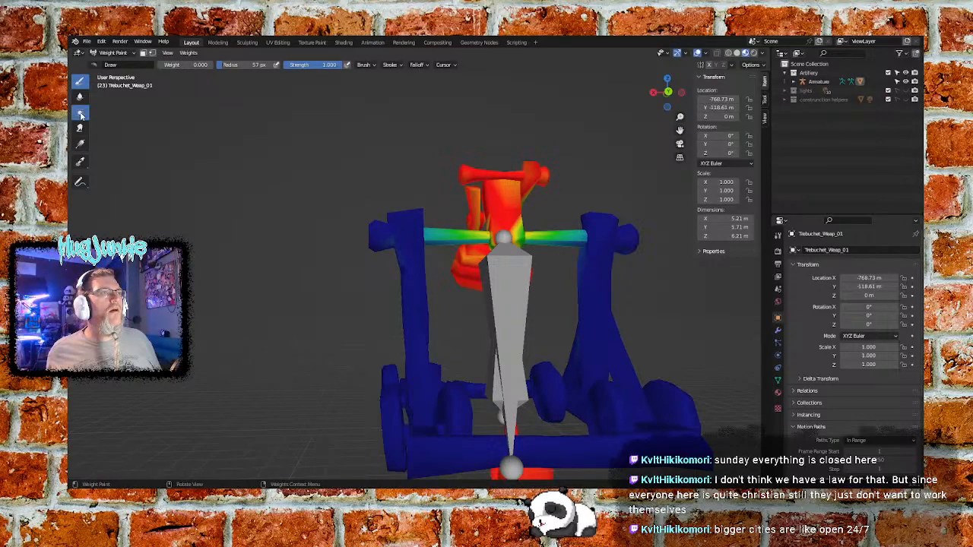
pyautogui.moveTo(289, 269)
pyautogui.mouseDown(button='middle')
pyautogui.moveTo(247, 232)
pyautogui.moveTo(266, 289)
pyautogui.mouseUp(button='middle')
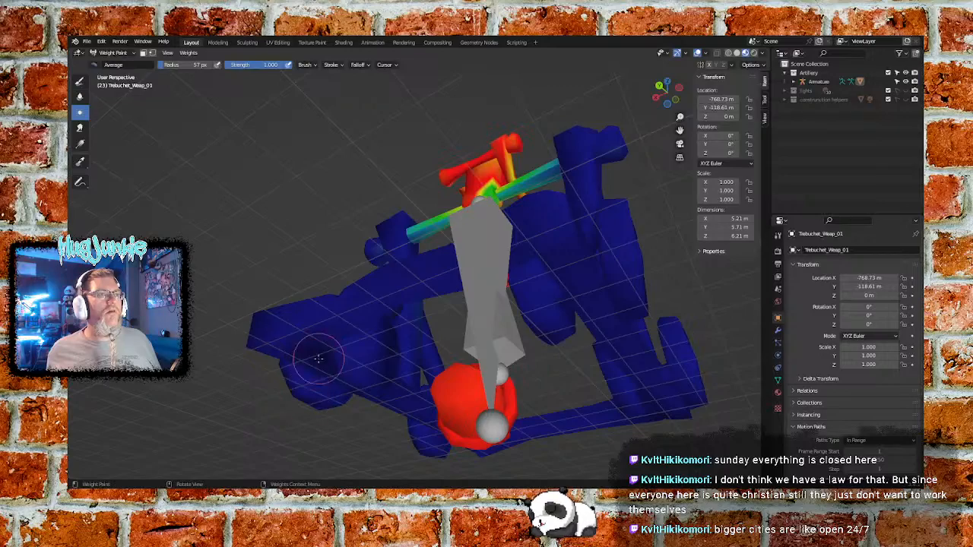
pyautogui.moveTo(321, 398)
pyautogui.mouseDown(button='middle')
pyautogui.moveTo(344, 372)
pyautogui.moveTo(342, 408)
pyautogui.moveTo(289, 401)
pyautogui.mouseUp(button='middle')
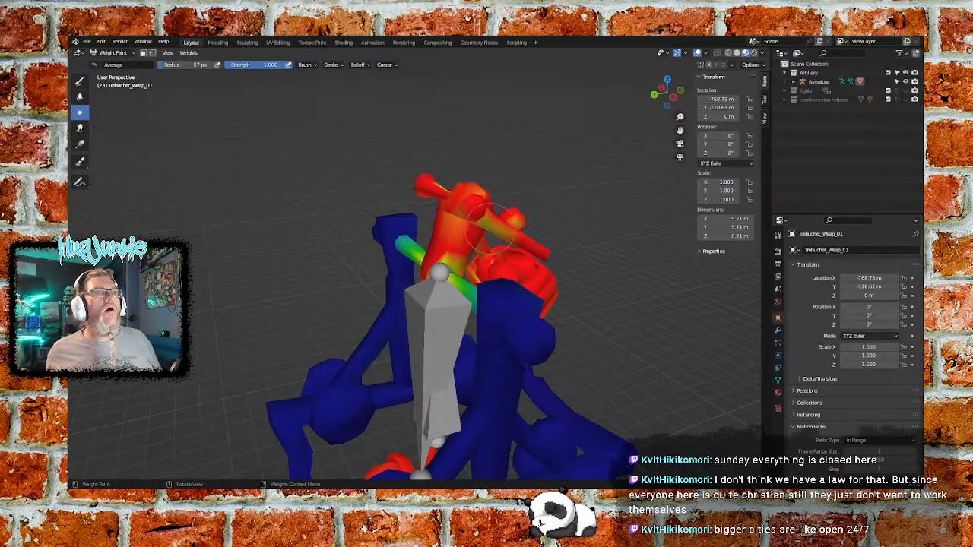
pyautogui.click(455, 242)
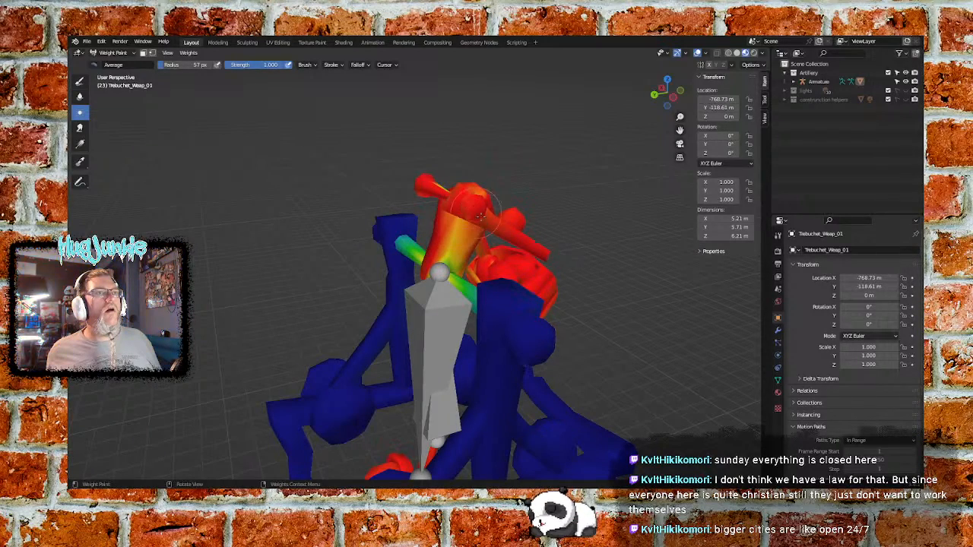
pyautogui.moveTo(455, 234); pyautogui.dragTo(434, 256, button='middle')
pyautogui.moveTo(398, 240); pyautogui.dragTo(397, 251)
pyautogui.moveTo(398, 245); pyautogui.dragTo(418, 250, button='middle')
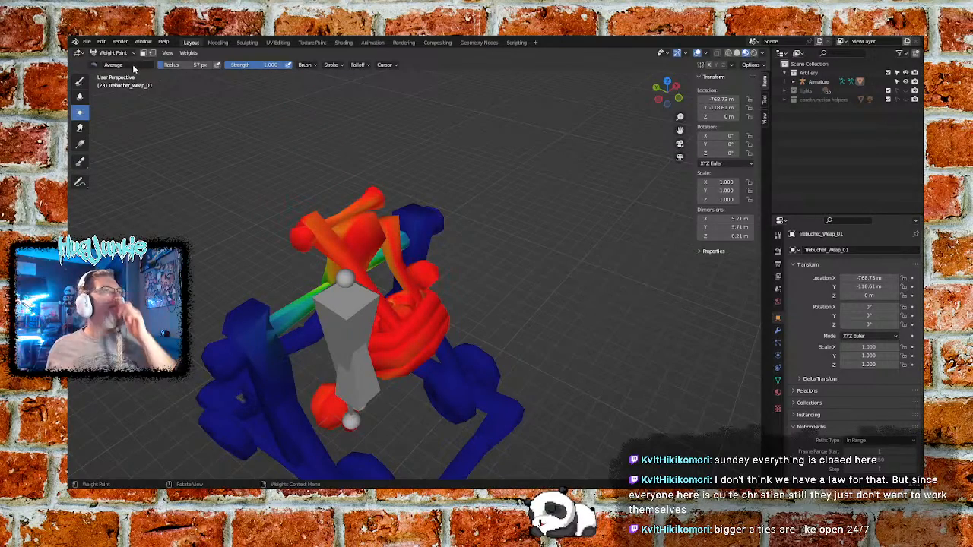
pyautogui.click(106, 65)
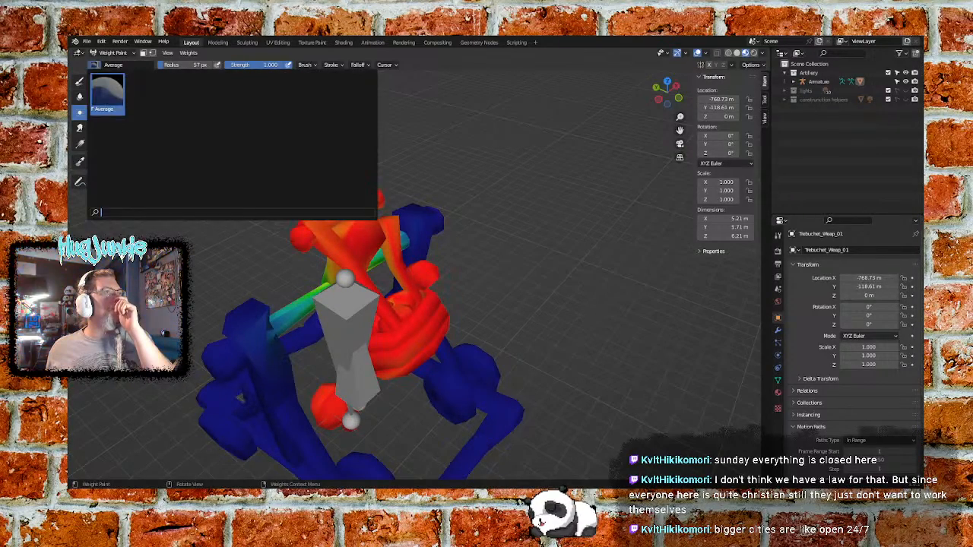
pyautogui.click(97, 74)
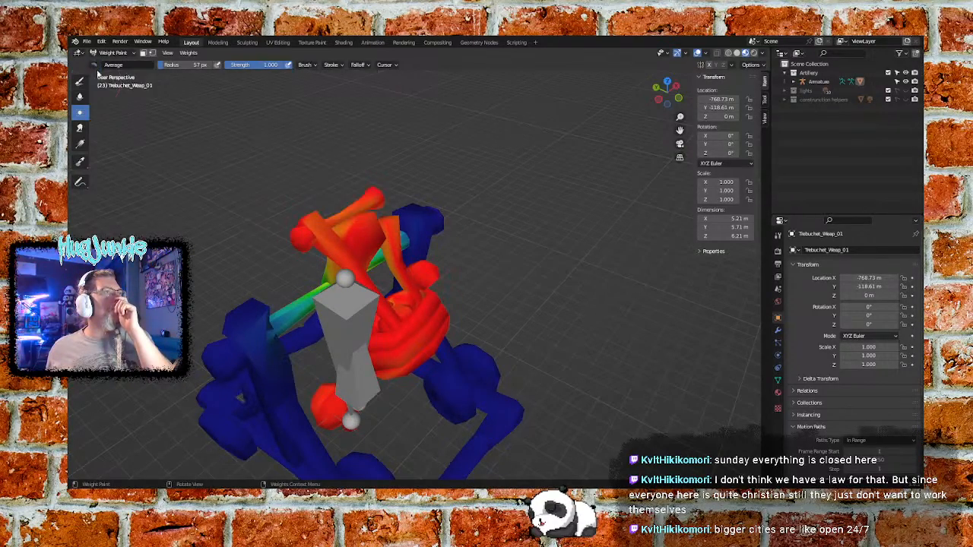
# Try a linear weight gradient with weight 0 and strength 1 on one of the frame's uprights, and undo it
pyautogui.click(81, 144)
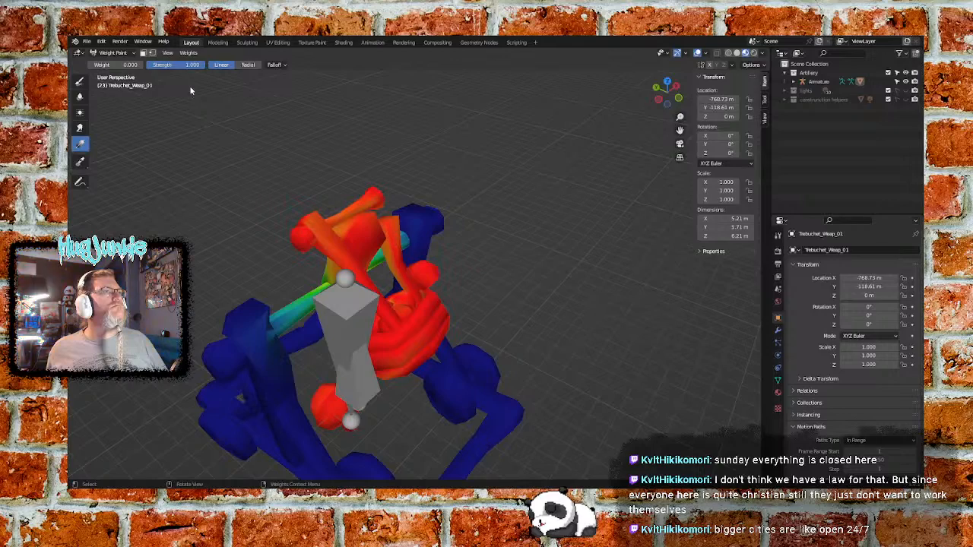
pyautogui.moveTo(126, 66); pyautogui.dragTo(183, 66)
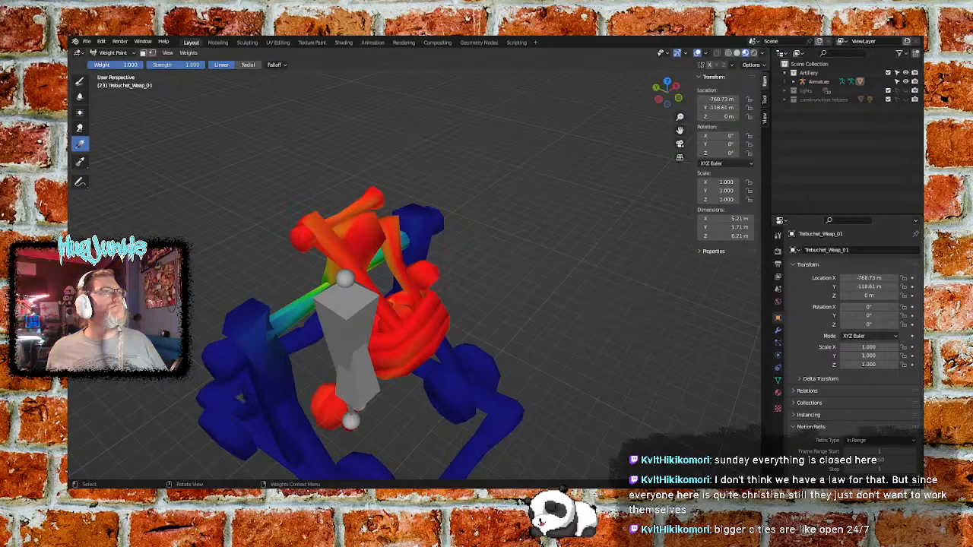
pyautogui.moveTo(397, 292)
pyautogui.mouseDown(button='middle')
pyautogui.moveTo(525, 293)
pyautogui.moveTo(494, 226)
pyautogui.moveTo(495, 242)
pyautogui.mouseUp(button='middle')
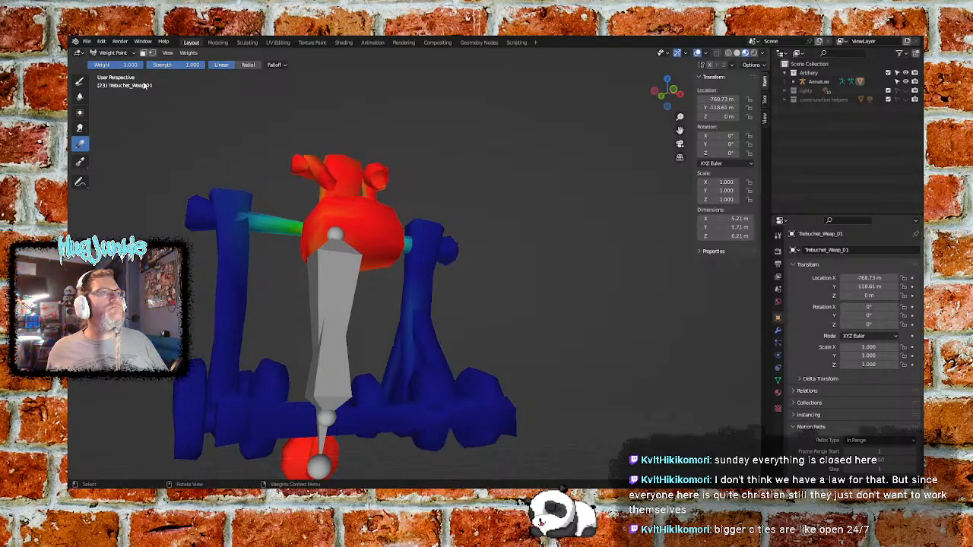
pyautogui.moveTo(133, 65); pyautogui.dragTo(87, 66)
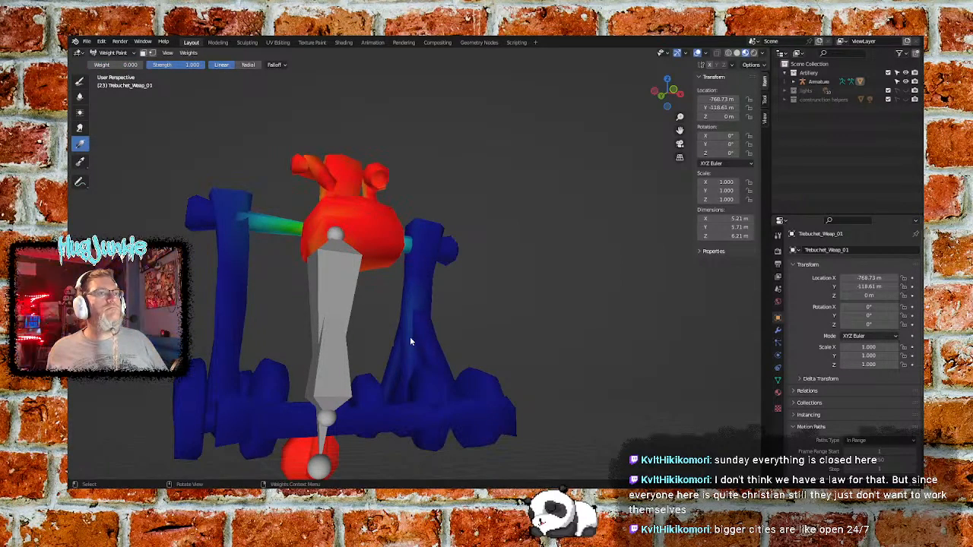
pyautogui.moveTo(409, 338); pyautogui.dragTo(478, 326)
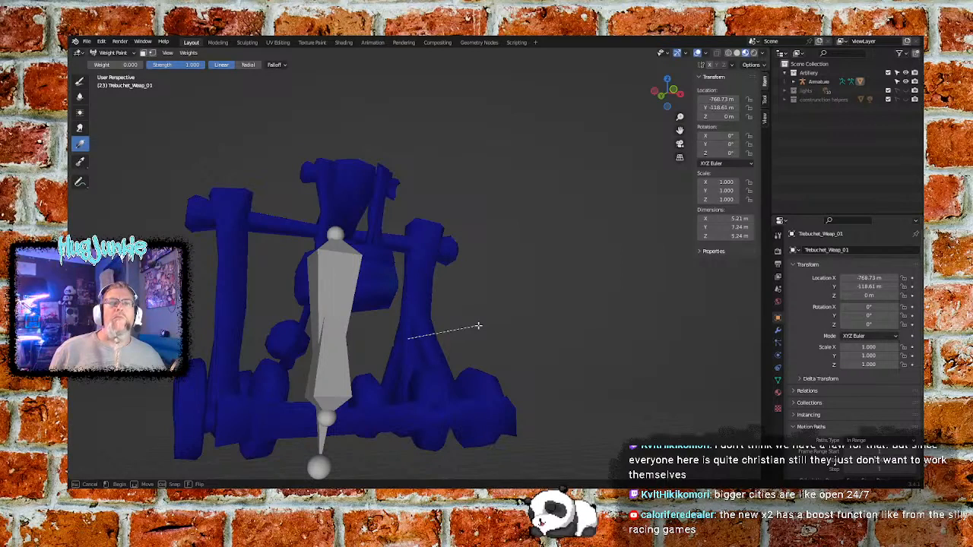
pyautogui.moveTo(477, 326); pyautogui.dragTo(407, 266)
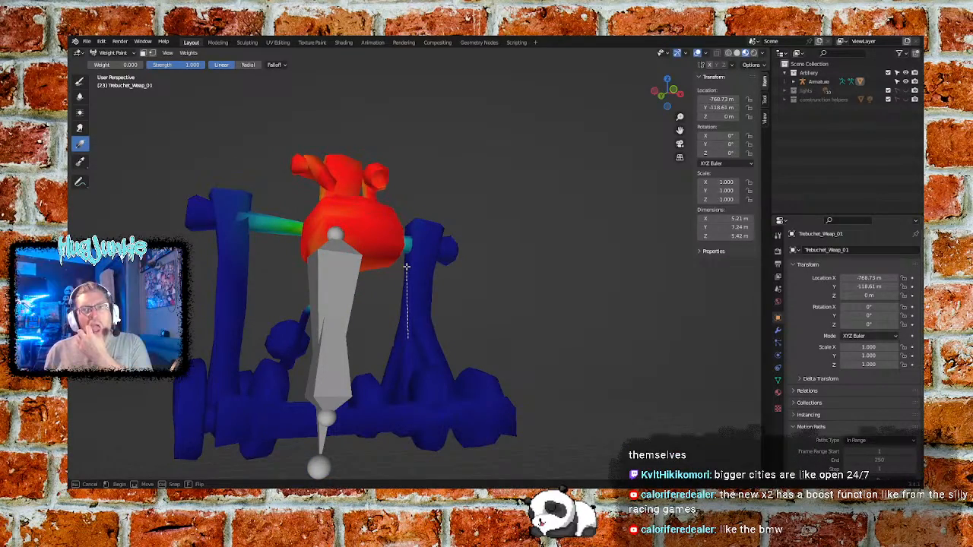
pyautogui.moveTo(407, 266); pyautogui.dragTo(421, 337)
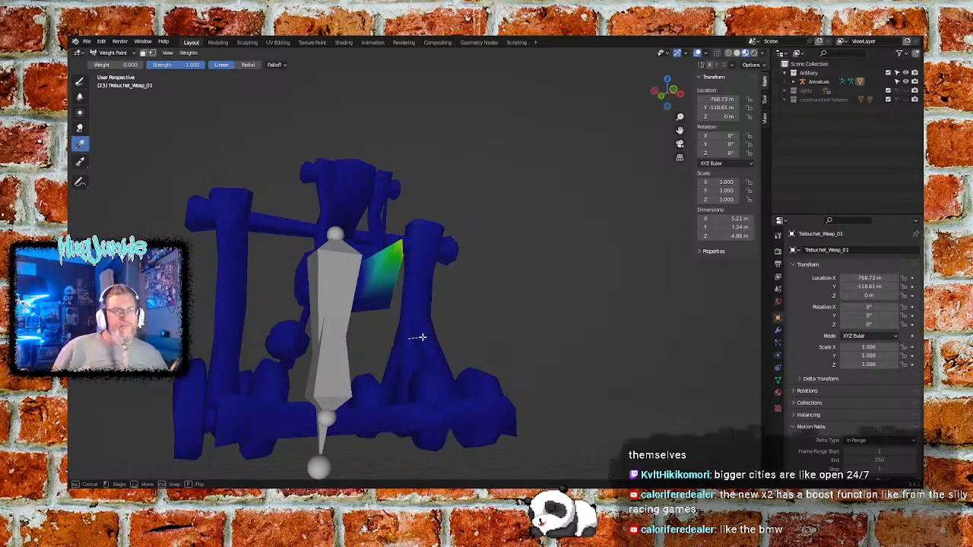
pyautogui.moveTo(420, 337); pyautogui.dragTo(423, 335)
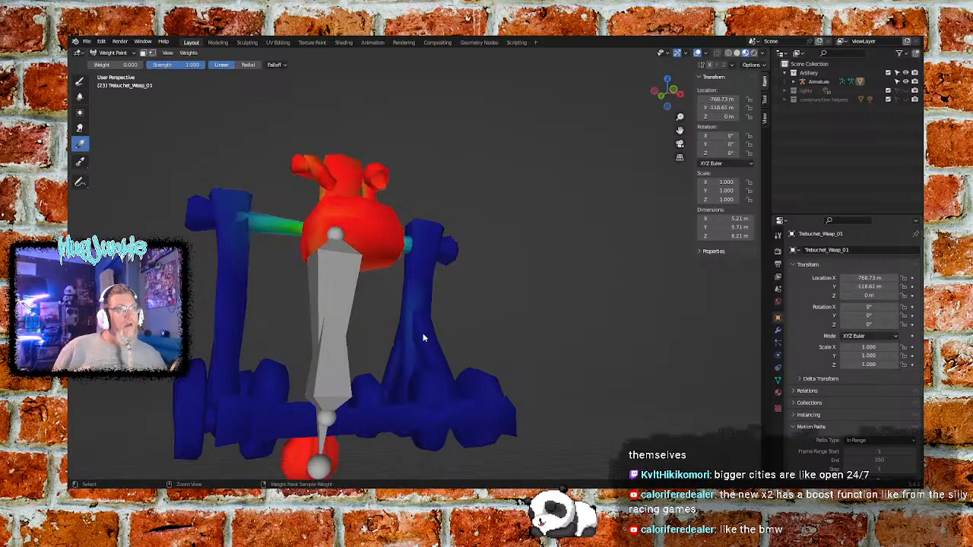
pyautogui.hotkey('ctrl', 'z')
# Restore the Draw brush, leave Weight Paint for Object Mode and select the armature
pyautogui.moveTo(459, 325); pyautogui.dragTo(259, 344, button='middle')
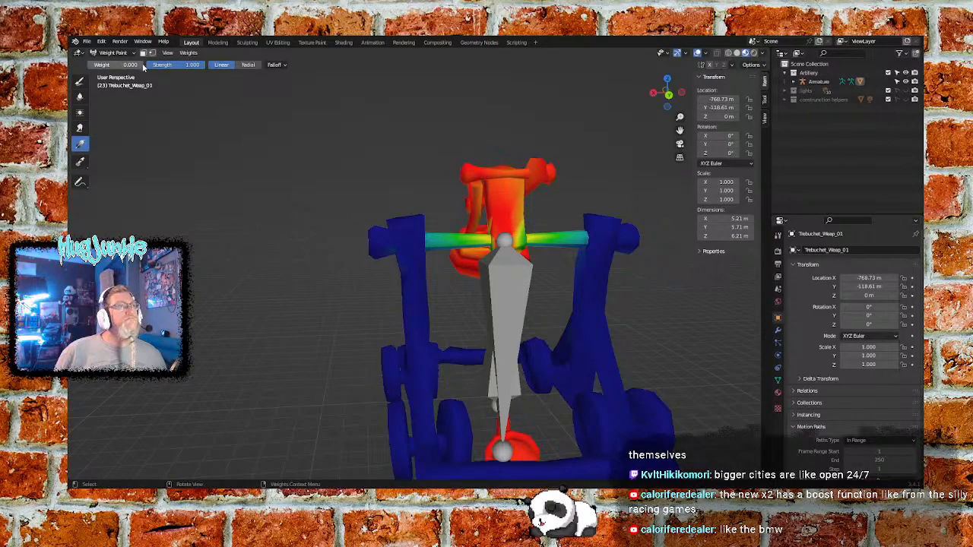
pyautogui.click(110, 52)
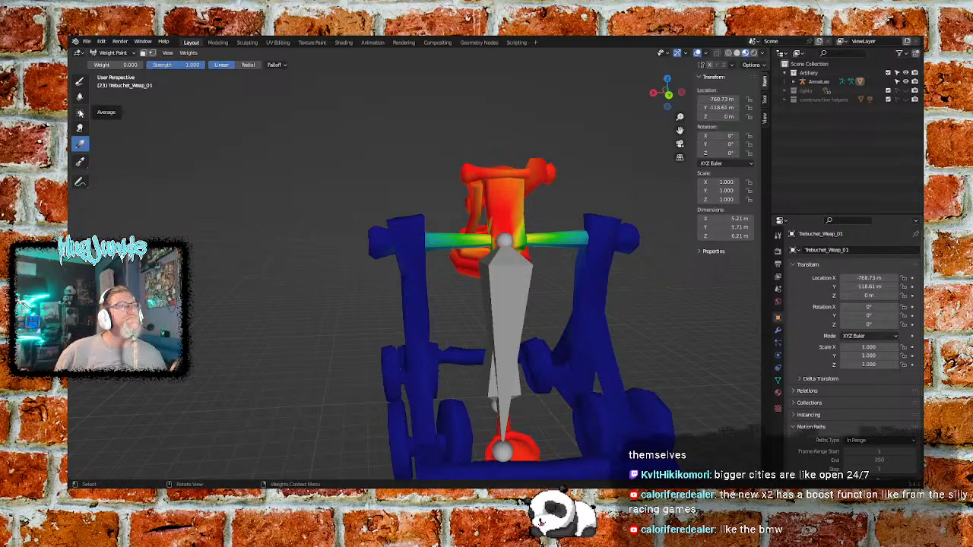
pyautogui.click(81, 81)
pyautogui.click(110, 53)
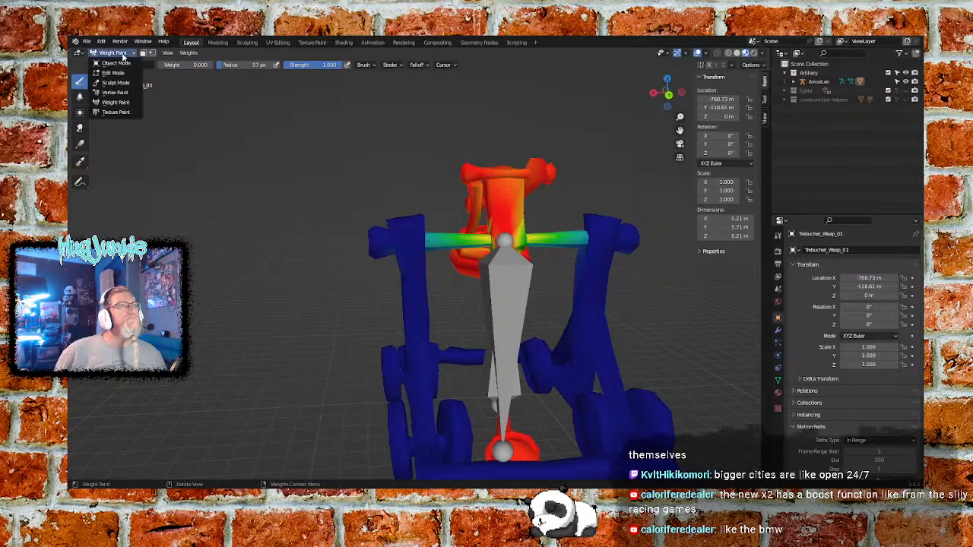
pyautogui.click(110, 60)
pyautogui.click(501, 296)
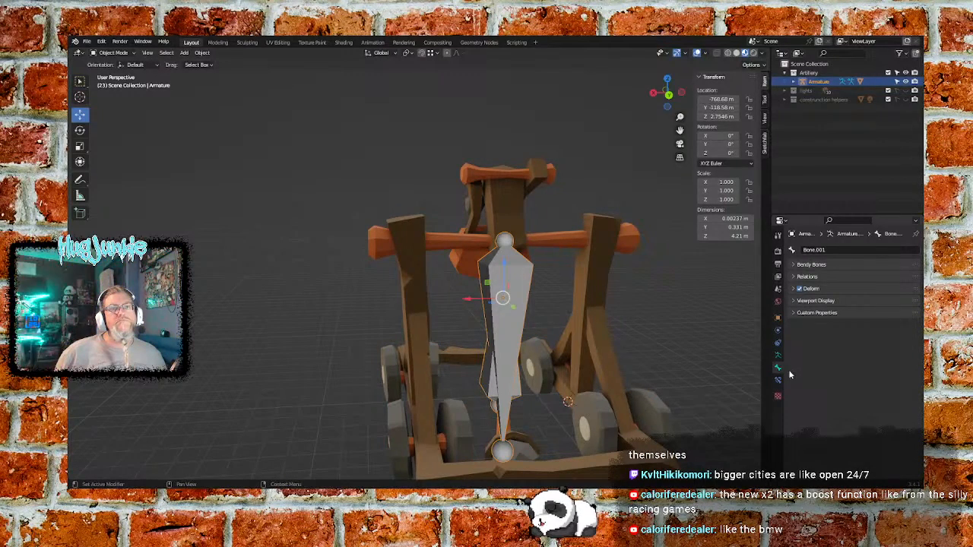
# Look through the selected bone's viewport display, deform and constraint settings
pyautogui.click(793, 301)
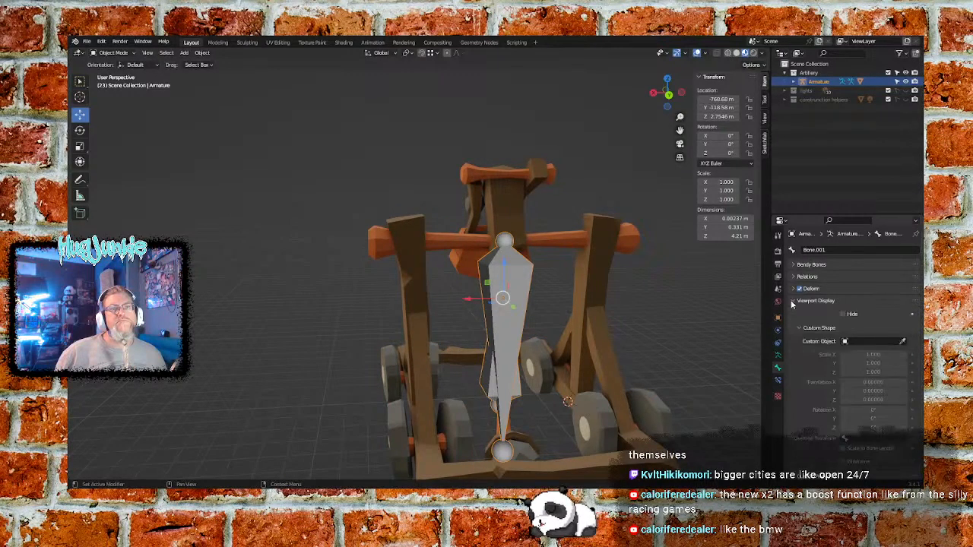
pyautogui.scroll(-1, 823, 395)
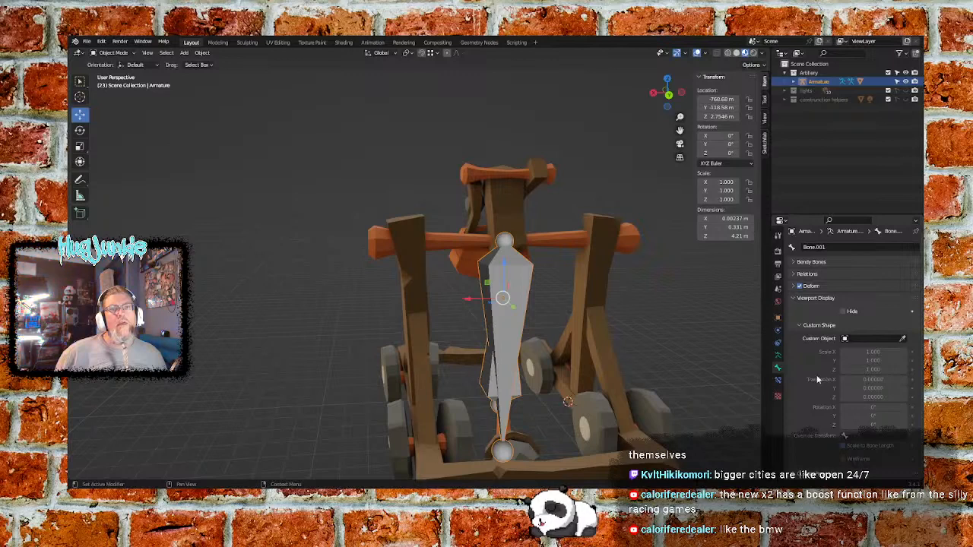
pyautogui.click(794, 300)
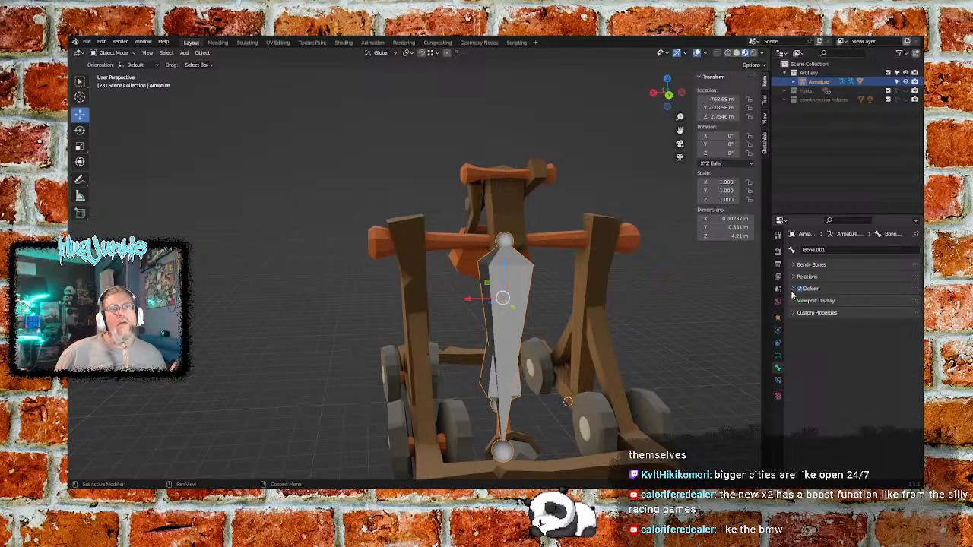
pyautogui.click(792, 291)
pyautogui.click(792, 292)
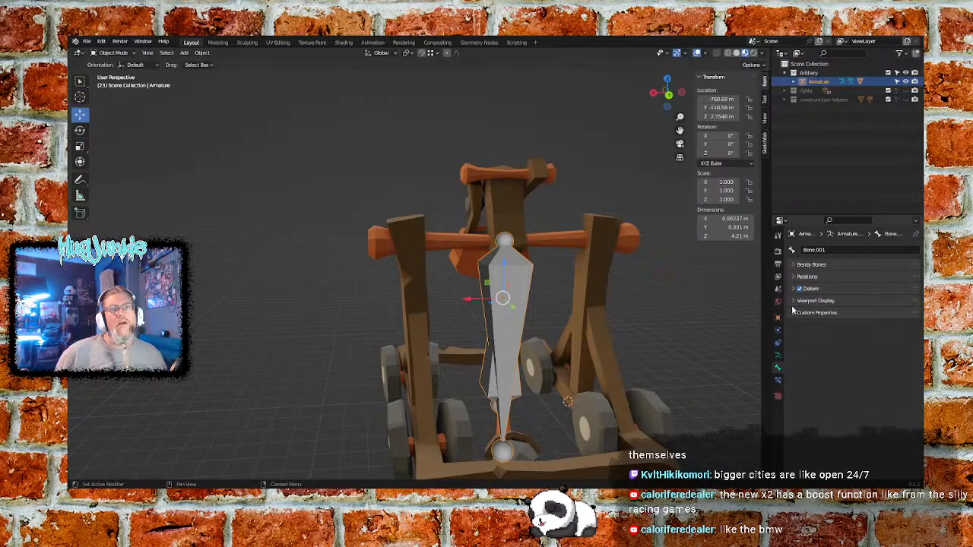
pyautogui.click(779, 380)
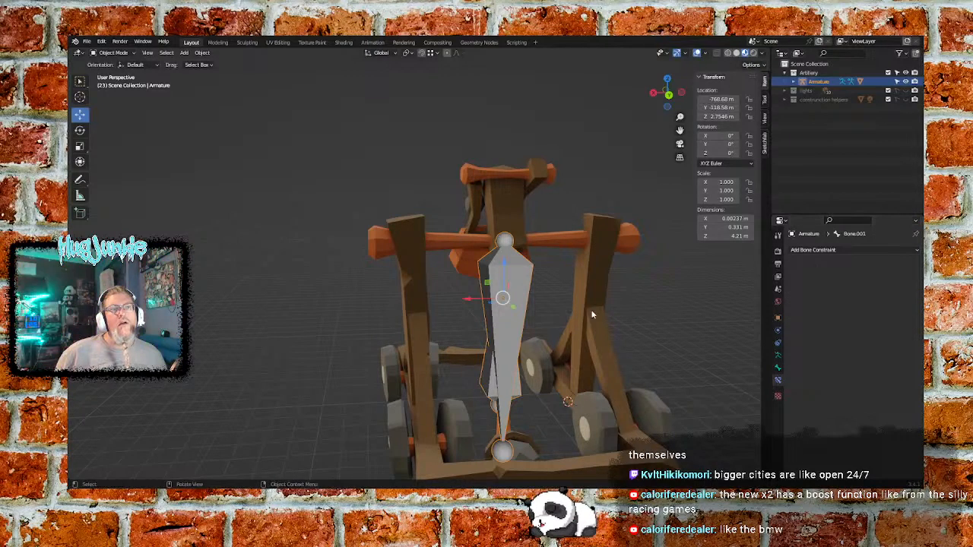
pyautogui.click(641, 289)
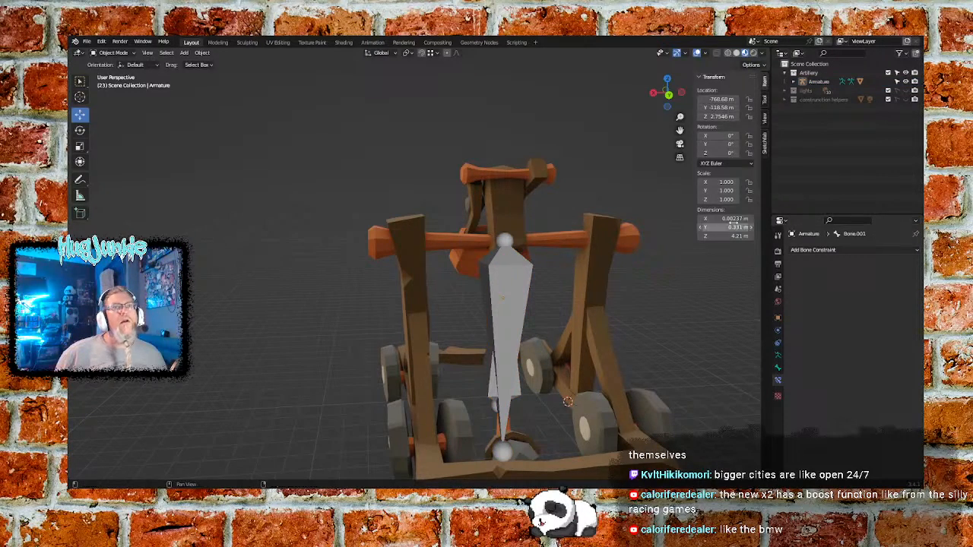
pyautogui.click(807, 82)
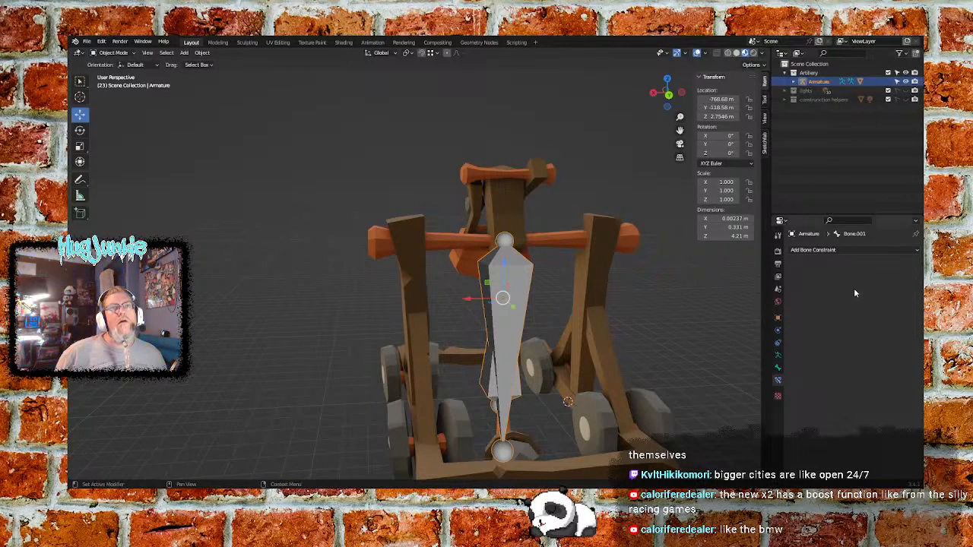
pyautogui.click(779, 370)
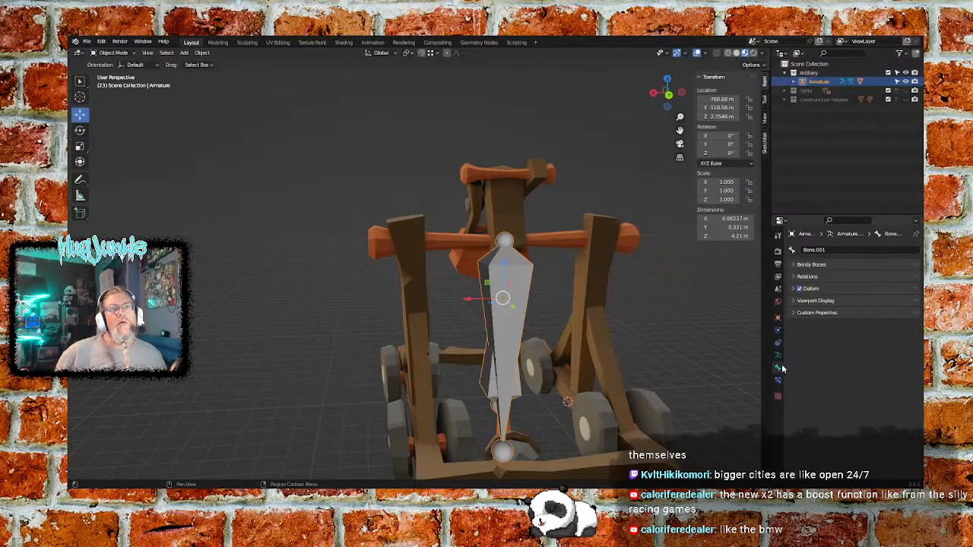
# Turn off In Front in the armature's viewport display settings
pyautogui.click(779, 356)
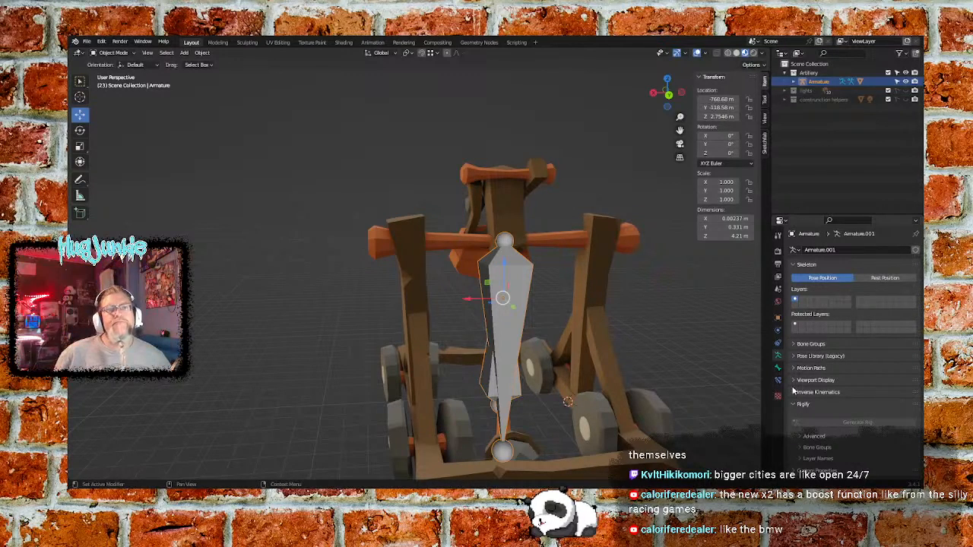
pyautogui.click(794, 381)
pyautogui.click(843, 434)
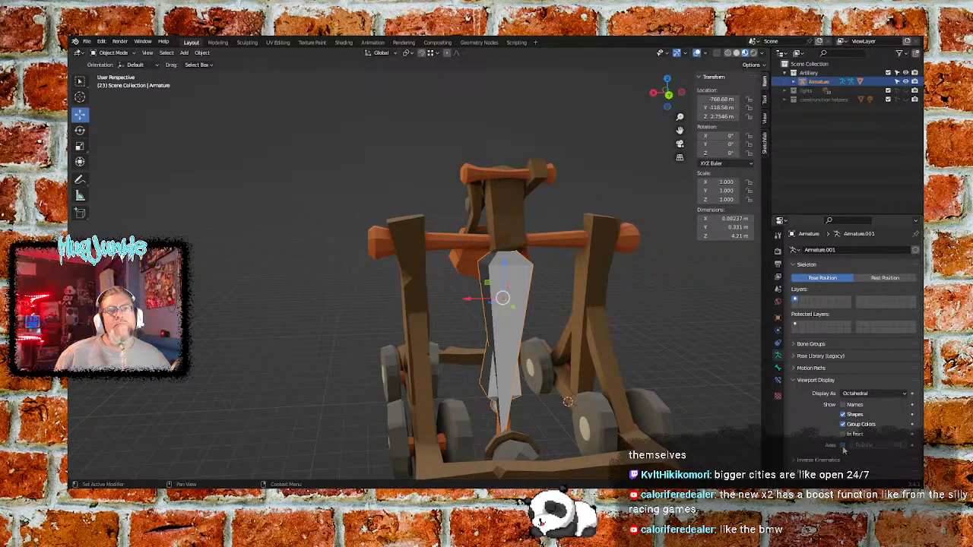
pyautogui.click(813, 380)
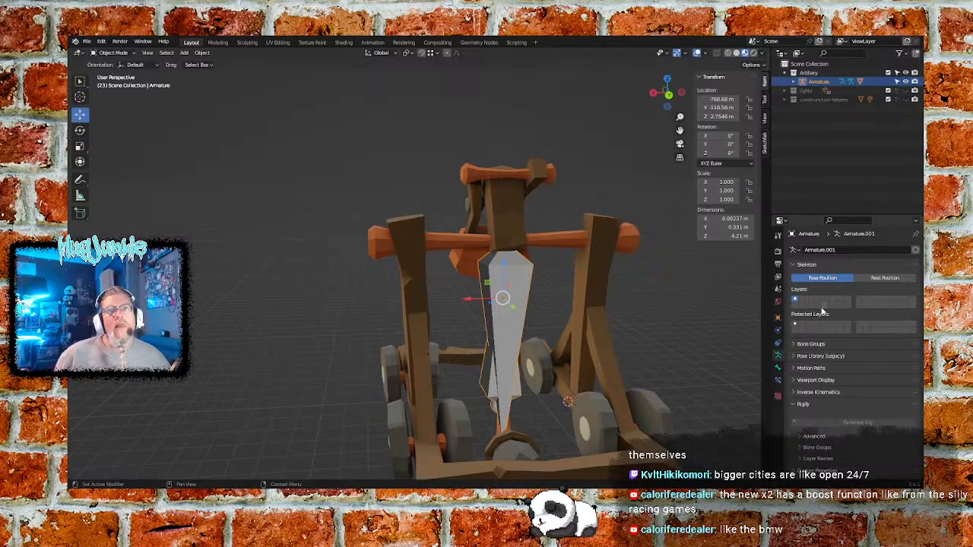
# Hide the armature in the viewport and inspect the trebuchet's arm and frame without it
pyautogui.click(905, 81)
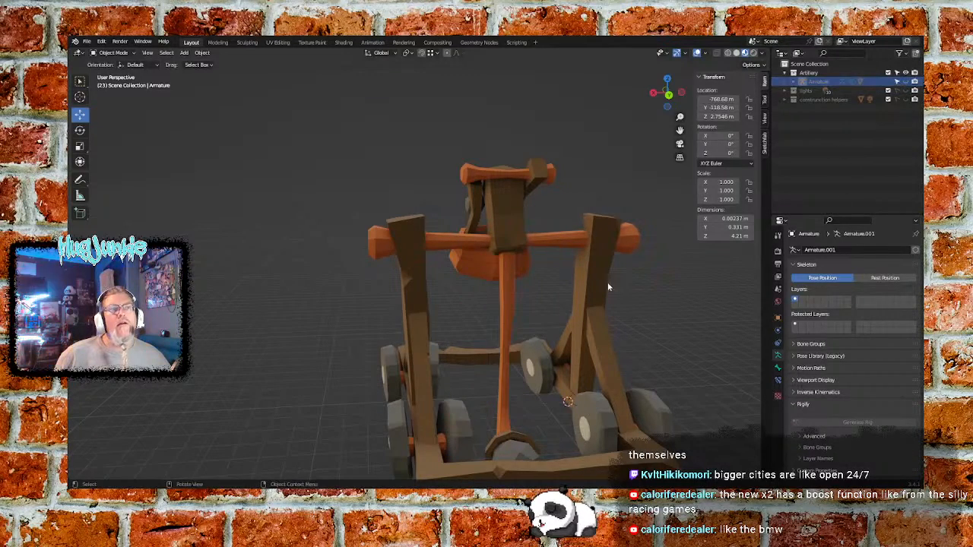
pyautogui.moveTo(545, 324)
pyautogui.mouseDown(button='middle')
pyautogui.moveTo(593, 289)
pyautogui.moveTo(607, 342)
pyautogui.moveTo(554, 345)
pyautogui.moveTo(589, 345)
pyautogui.moveTo(582, 332)
pyautogui.moveTo(530, 311)
pyautogui.mouseUp(button='middle')
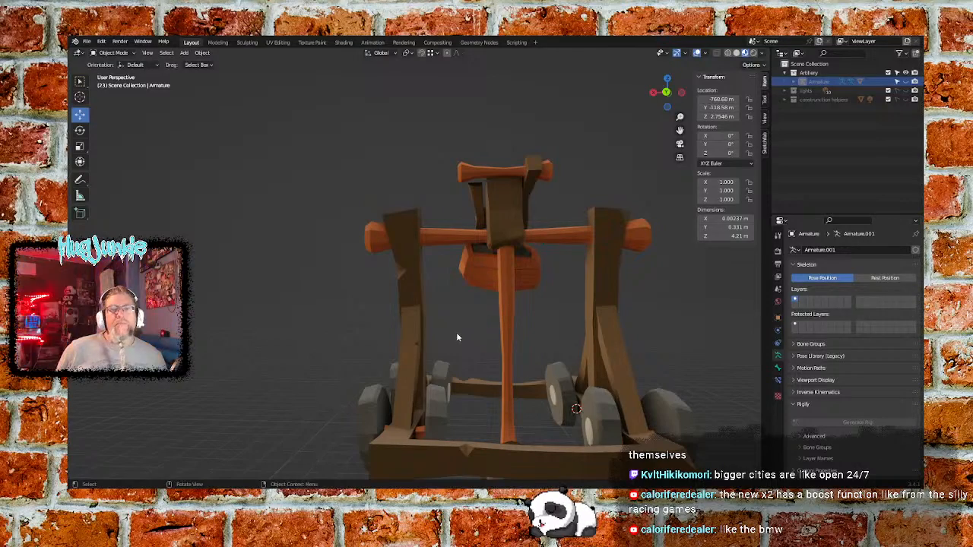
pyautogui.moveTo(529, 355); pyautogui.dragTo(523, 289, button='middle')
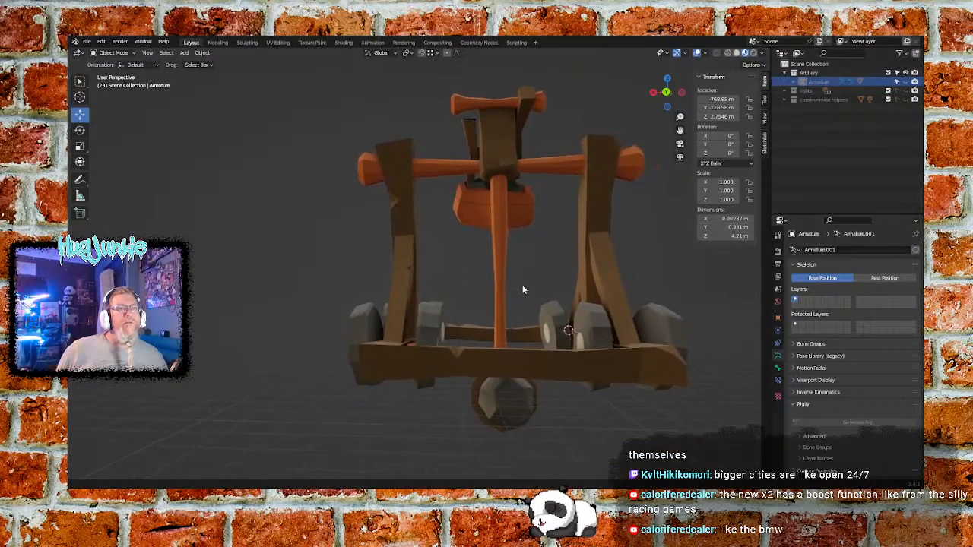
# Select the trebuchet mesh and switch it to Weight Paint mode
pyautogui.moveTo(484, 313); pyautogui.dragTo(511, 338, button='middle')
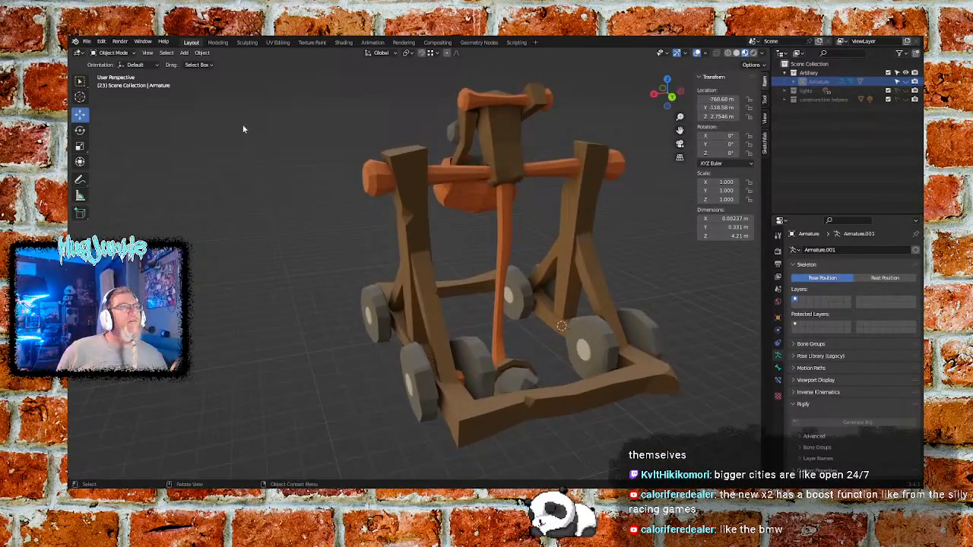
pyautogui.click(399, 168)
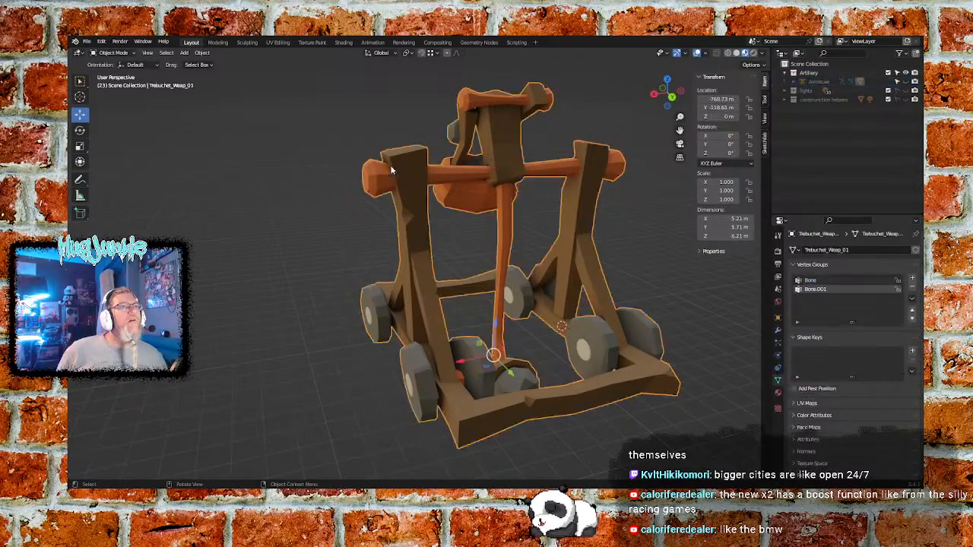
pyautogui.click(114, 52)
pyautogui.click(115, 102)
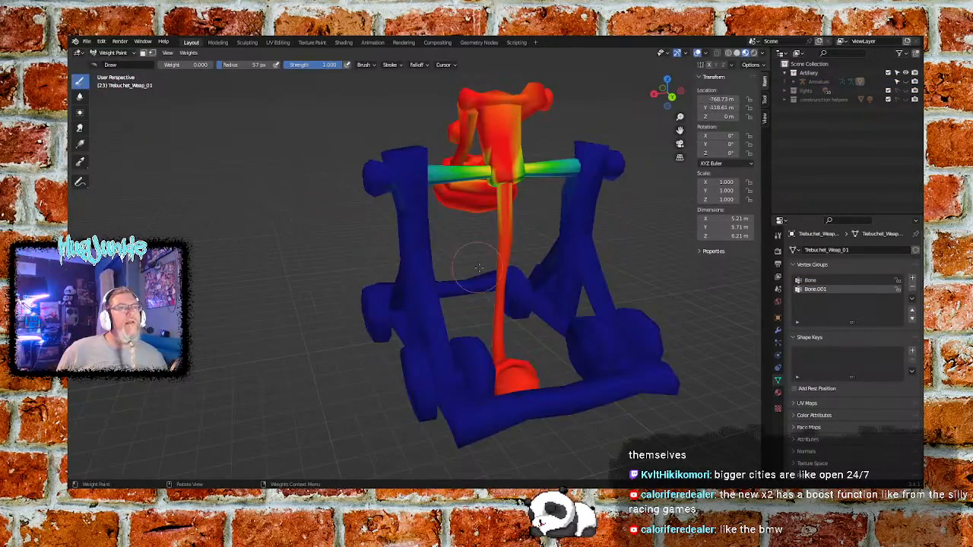
# Set the brush weight to 1.000 and paint the arm's upper end and counterweight basket for Bone.001
pyautogui.moveTo(590, 321)
pyautogui.mouseDown(button='middle')
pyautogui.moveTo(560, 278)
pyautogui.moveTo(398, 234)
pyautogui.mouseUp(button='middle')
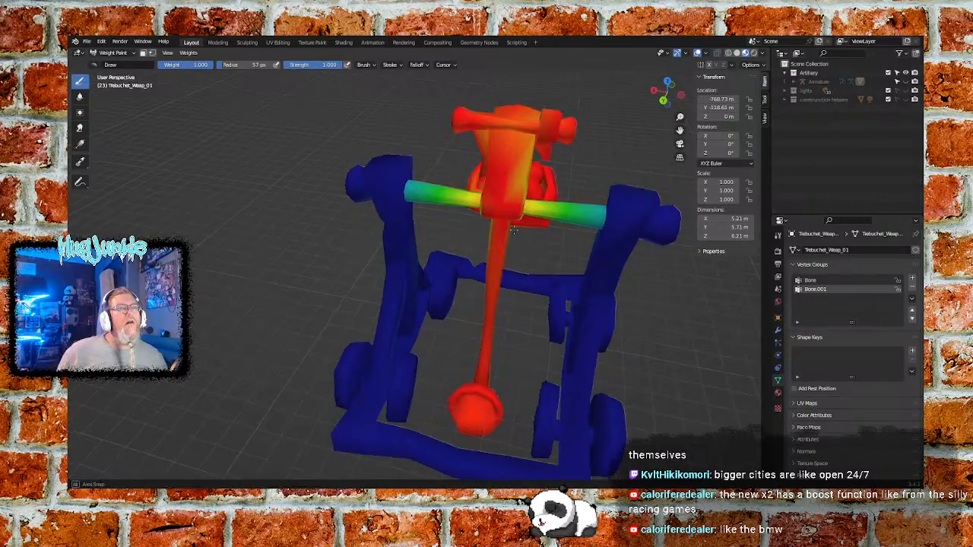
pyautogui.moveTo(511, 252); pyautogui.dragTo(444, 264, button='middle')
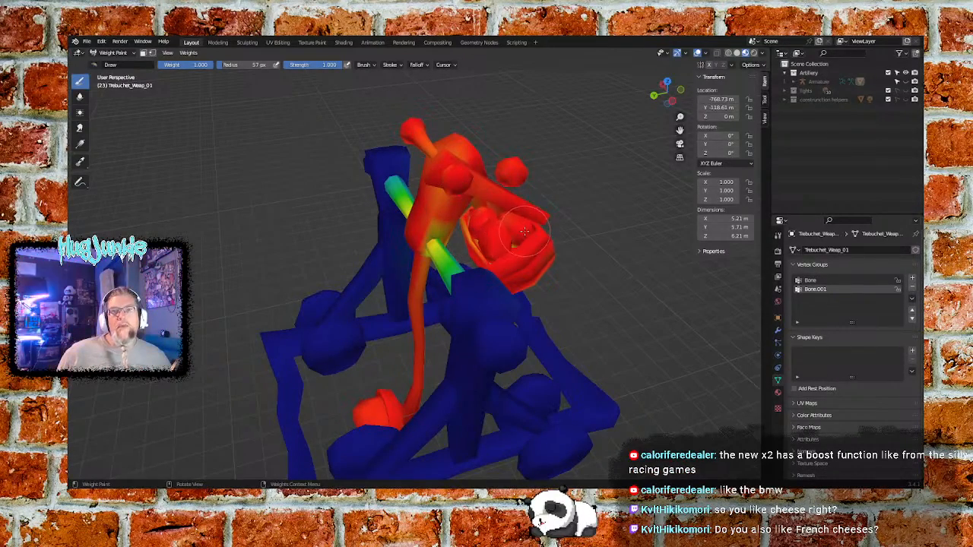
pyautogui.moveTo(575, 218); pyautogui.dragTo(560, 223, button='middle')
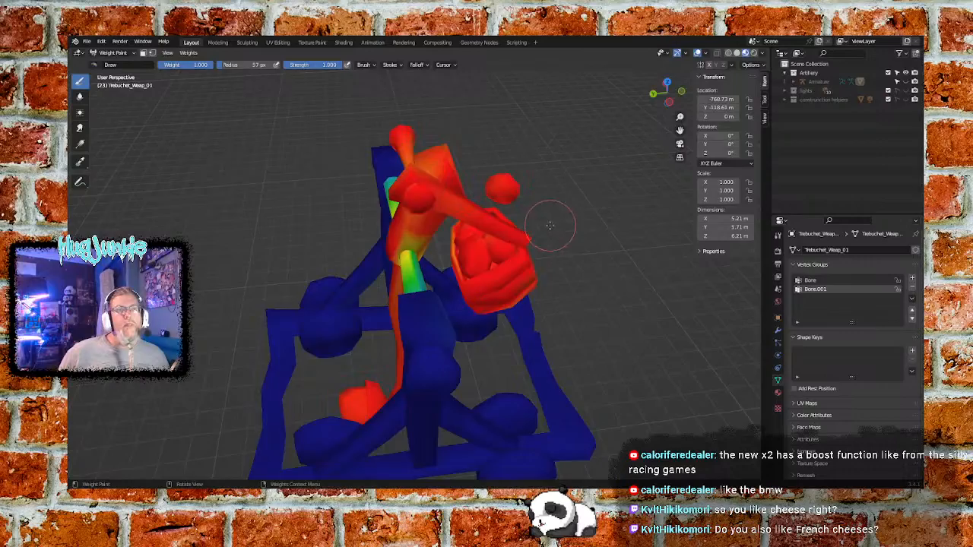
pyautogui.moveTo(554, 224)
pyautogui.mouseDown(button='middle')
pyautogui.moveTo(474, 250)
pyautogui.moveTo(416, 287)
pyautogui.mouseUp(button='middle')
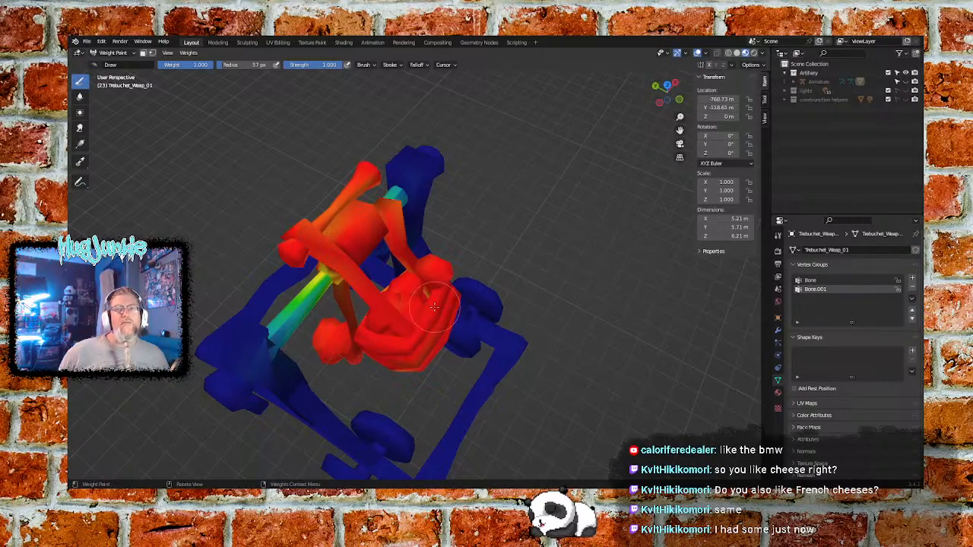
pyautogui.moveTo(416, 312)
pyautogui.mouseDown(button='middle')
pyautogui.moveTo(355, 269)
pyautogui.moveTo(345, 248)
pyautogui.moveTo(339, 256)
pyautogui.mouseUp(button='middle')
# Paint full weight over the remaining orange areas of the counterweight basket, its stones and its hanging beams
pyautogui.scroll(5, 339, 255)
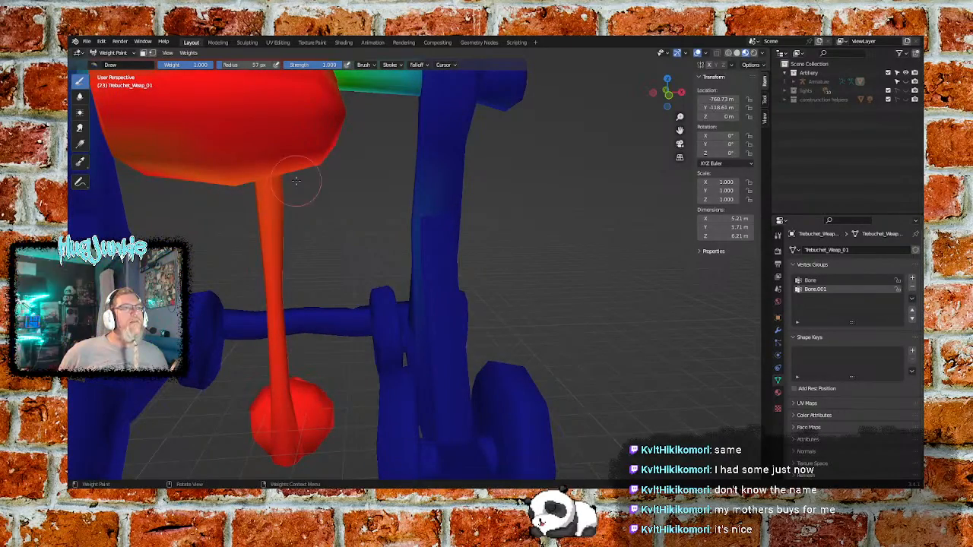
pyautogui.moveTo(296, 180)
pyautogui.mouseDown(button='middle')
pyautogui.moveTo(310, 242)
pyautogui.moveTo(271, 240)
pyautogui.mouseUp(button='middle')
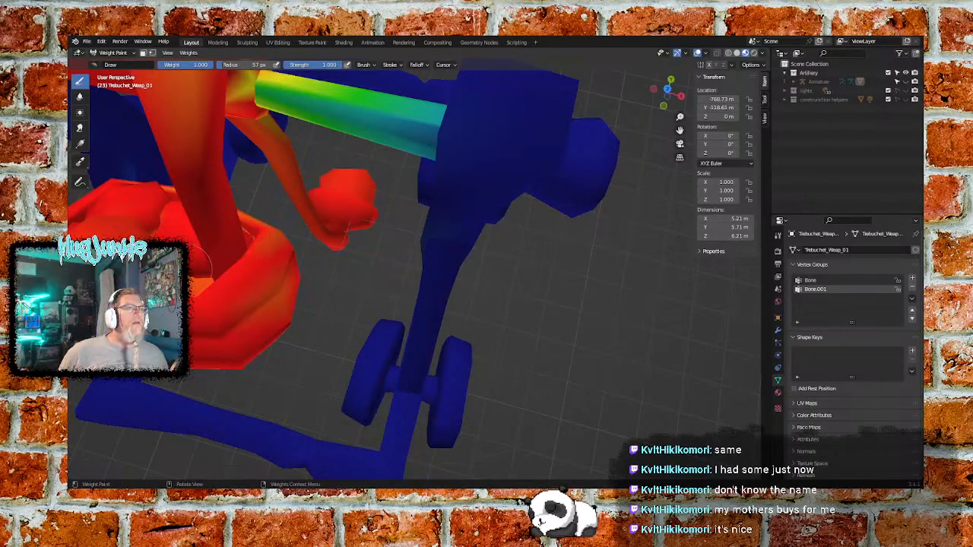
pyautogui.moveTo(210, 266)
pyautogui.mouseDown(button='middle')
pyautogui.moveTo(261, 228)
pyautogui.moveTo(270, 197)
pyautogui.mouseUp(button='middle')
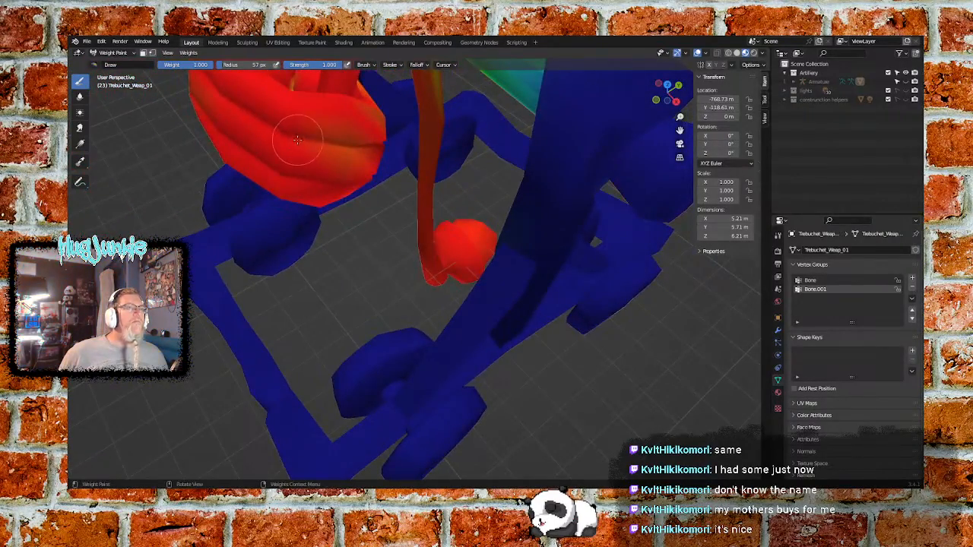
pyautogui.scroll(-3, 297, 140)
pyautogui.keyDown('shift'); pyautogui.moveTo(347, 187); pyautogui.dragTo(339, 243, button='middle'); pyautogui.keyUp('shift')
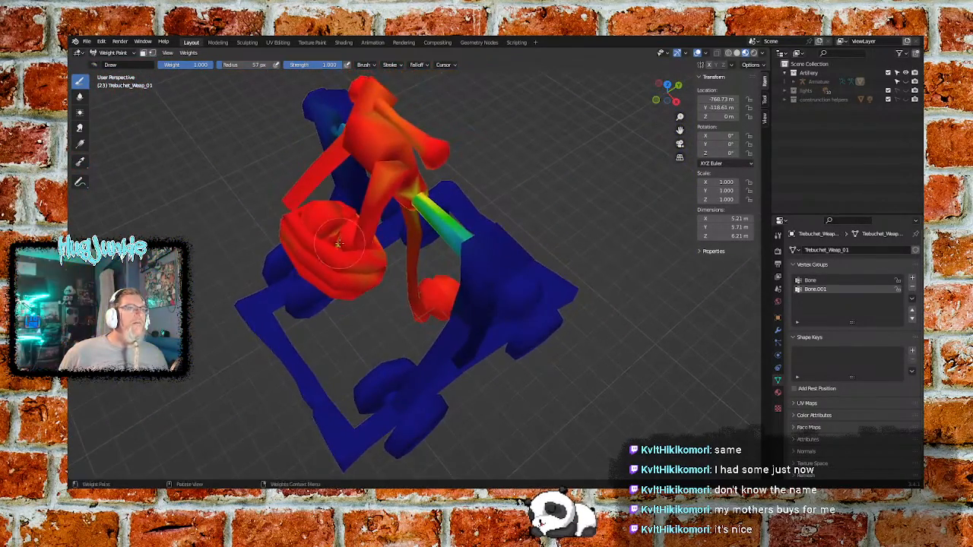
pyautogui.scroll(6, 339, 243)
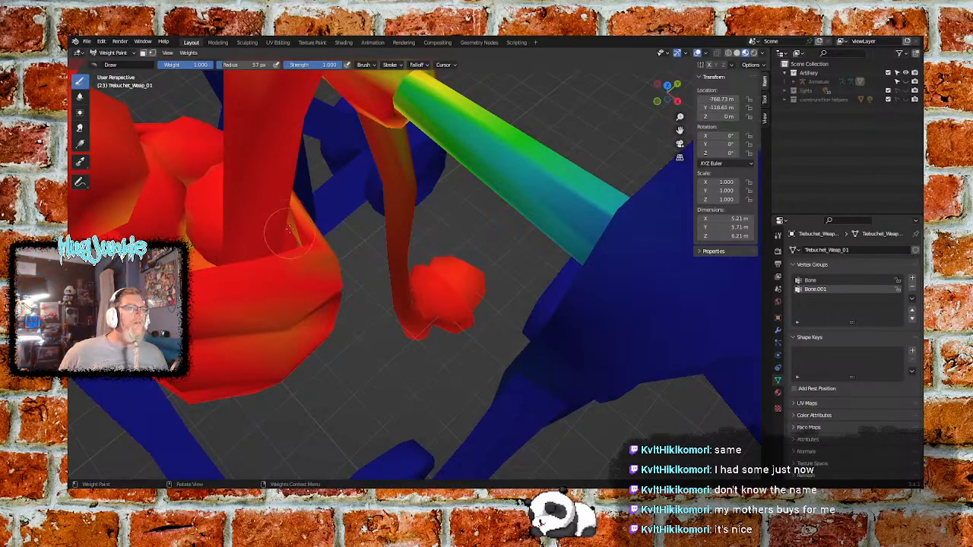
pyautogui.moveTo(196, 198)
pyautogui.mouseDown(button='middle')
pyautogui.moveTo(204, 204)
pyautogui.moveTo(186, 224)
pyautogui.mouseUp(button='middle')
pyautogui.moveTo(184, 260)
pyautogui.mouseDown(button='middle')
pyautogui.moveTo(267, 251)
pyautogui.moveTo(279, 266)
pyautogui.mouseUp(button='middle')
pyautogui.moveTo(313, 304); pyautogui.dragTo(328, 303)
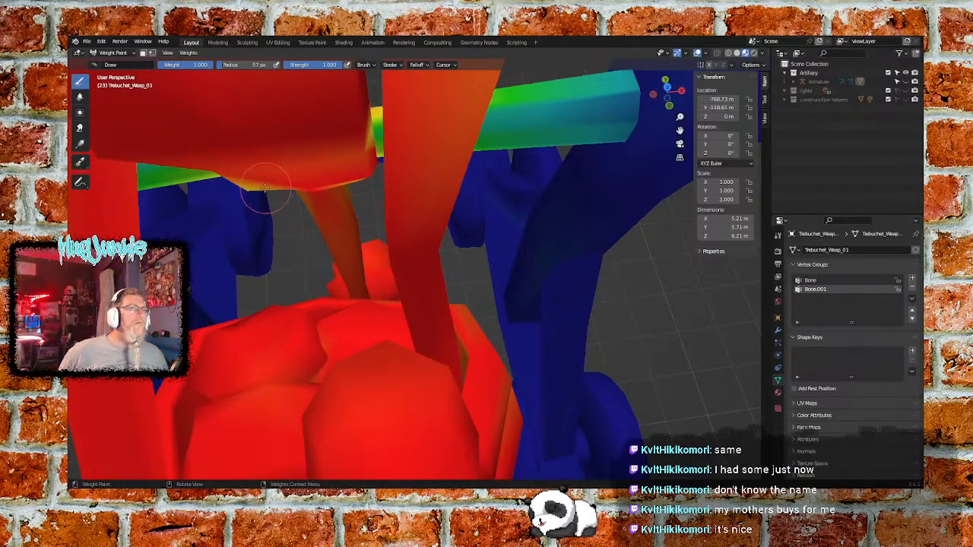
# Paint full weight along the lower edge of the arm's thick block above the stones
pyautogui.moveTo(282, 182); pyautogui.dragTo(263, 162, button='middle')
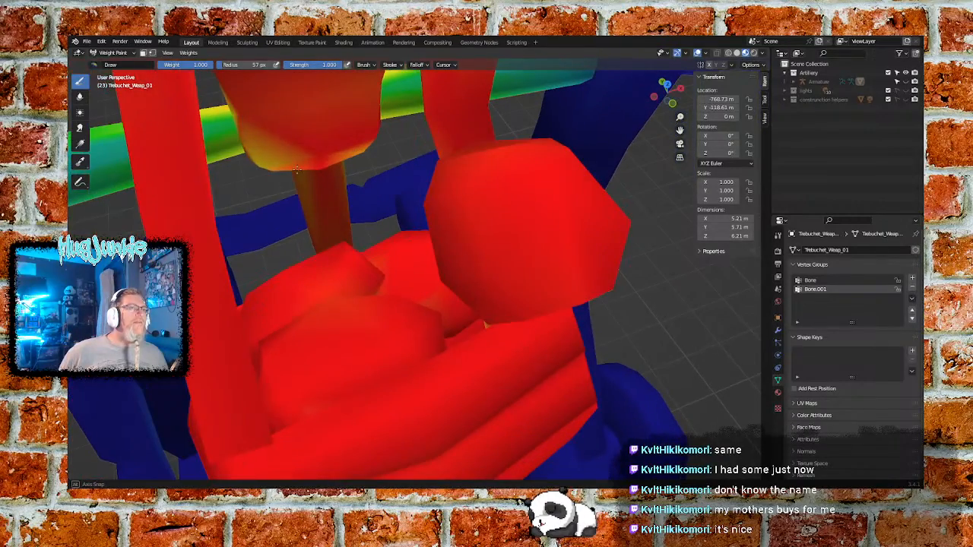
pyautogui.moveTo(265, 163); pyautogui.dragTo(358, 152)
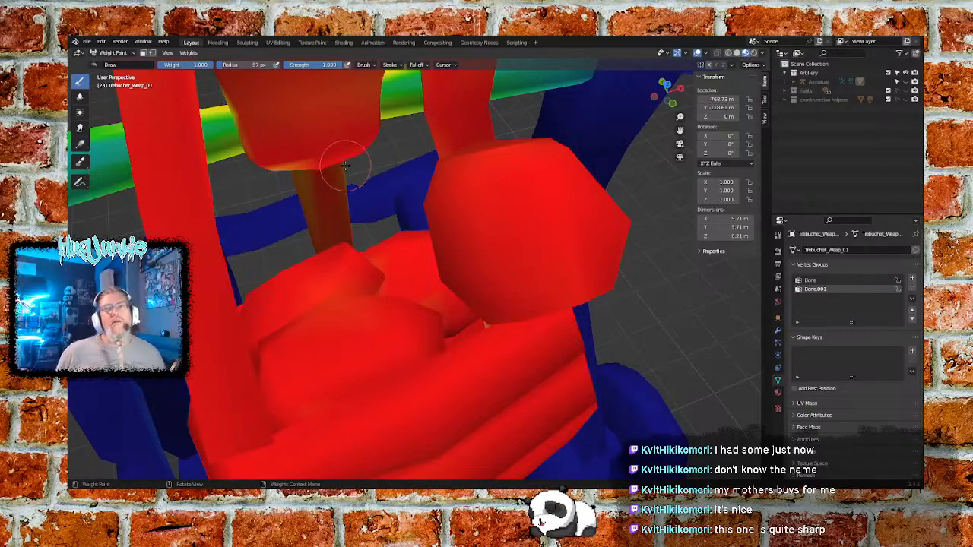
pyautogui.moveTo(390, 163)
pyautogui.mouseDown(button='middle')
pyautogui.moveTo(371, 185)
pyautogui.moveTo(309, 180)
pyautogui.moveTo(342, 151)
pyautogui.mouseUp(button='middle')
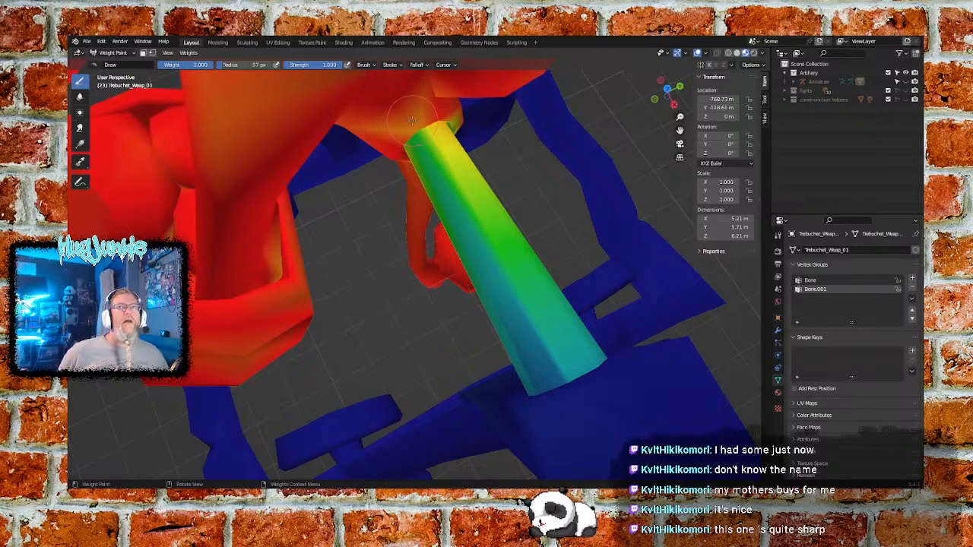
# Paint full weight on the underside and side of the arm block where the crossbar enters it
pyautogui.moveTo(388, 131); pyautogui.dragTo(414, 105, button='middle')
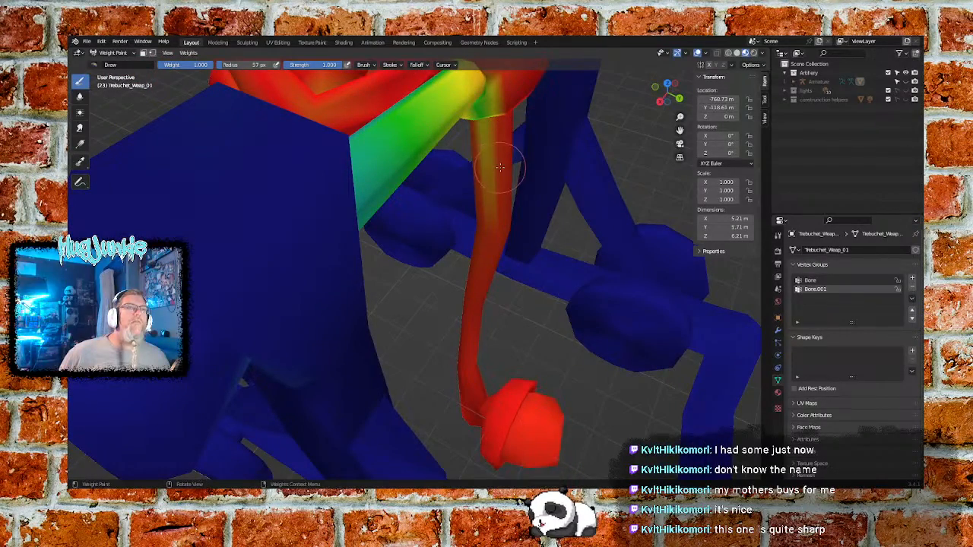
pyautogui.moveTo(499, 166); pyautogui.dragTo(448, 183, button='middle')
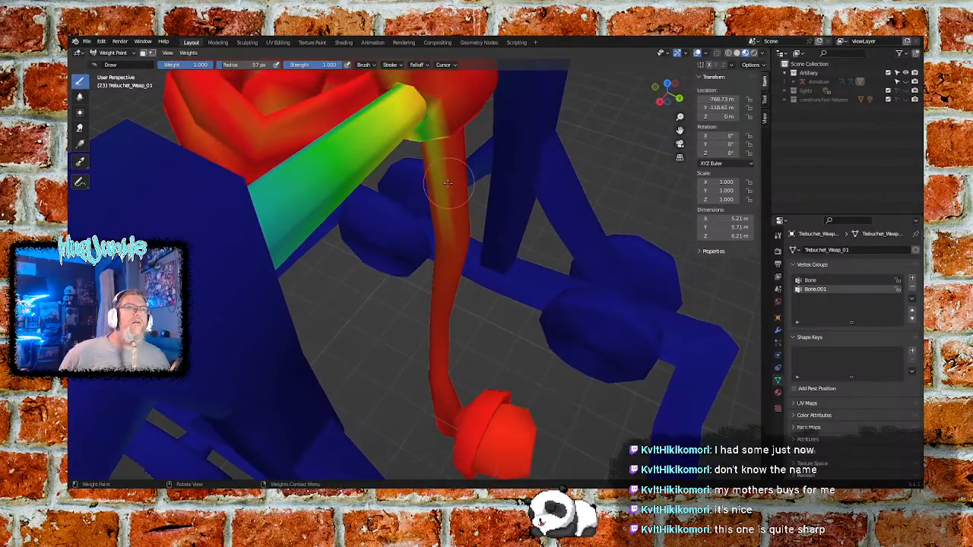
pyautogui.scroll(3, 447, 182)
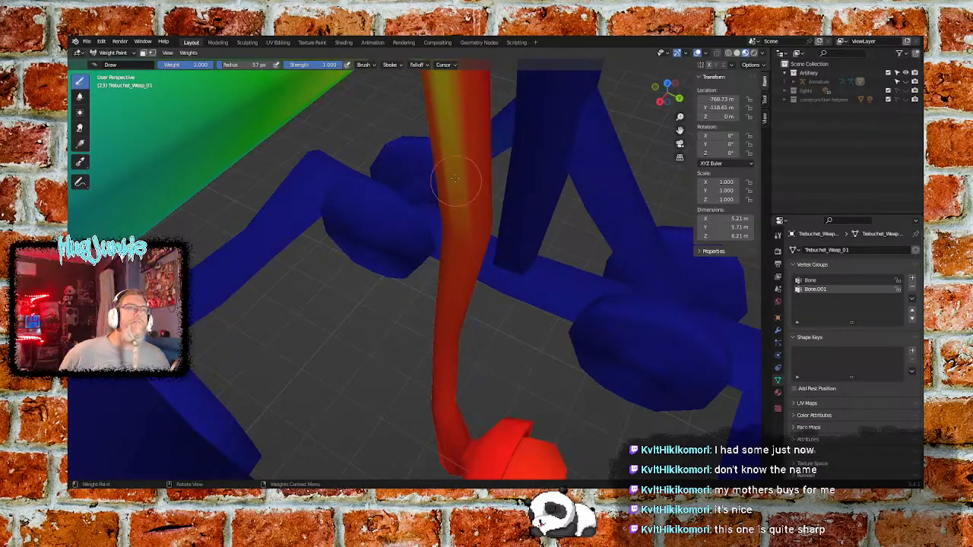
pyautogui.moveTo(465, 135); pyautogui.dragTo(467, 141, button='middle')
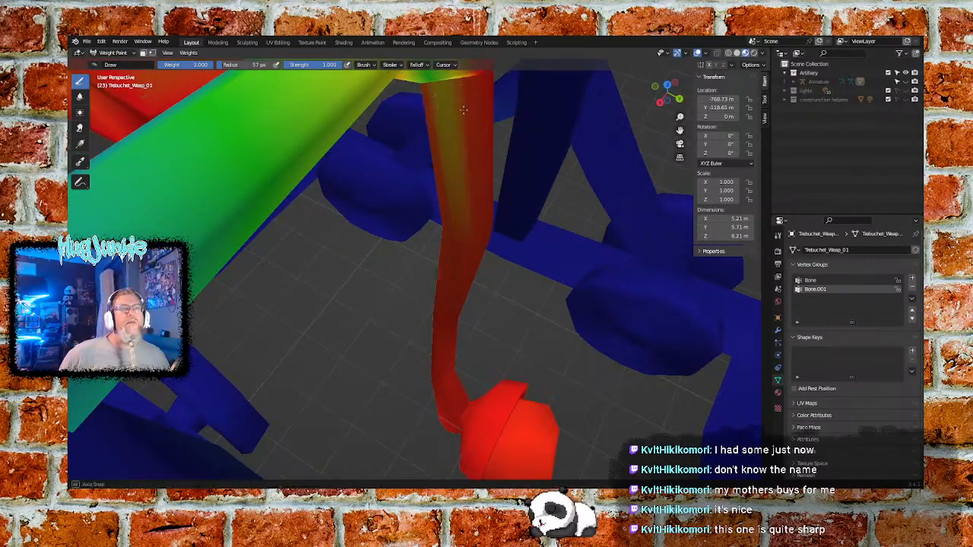
pyautogui.moveTo(458, 111)
pyautogui.mouseDown(button='middle')
pyautogui.moveTo(457, 85)
pyautogui.moveTo(461, 208)
pyautogui.mouseUp(button='middle')
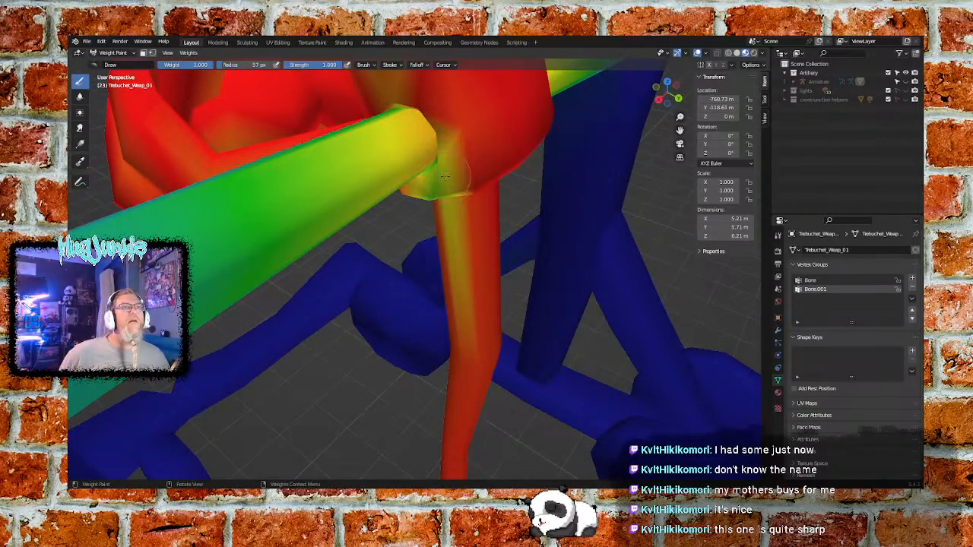
pyautogui.moveTo(461, 150); pyautogui.dragTo(480, 134, button='middle')
pyautogui.moveTo(480, 134)
pyautogui.mouseDown()
pyautogui.moveTo(453, 113)
pyautogui.moveTo(426, 150)
pyautogui.moveTo(452, 90)
pyautogui.mouseUp()
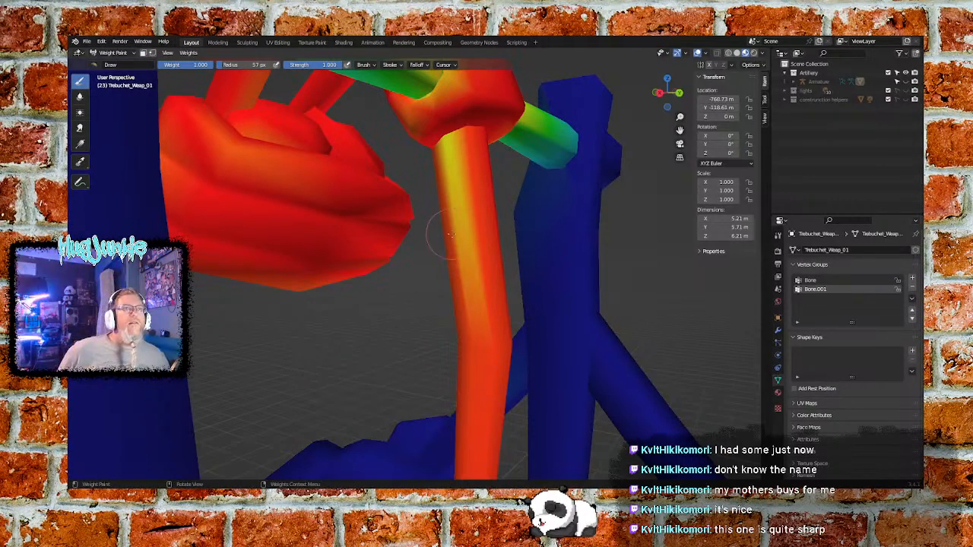
# Paint full weight along the throwing arm's shaft below the block, covering its orange stretch
pyautogui.moveTo(449, 235)
pyautogui.mouseDown(button='middle')
pyautogui.moveTo(501, 219)
pyautogui.moveTo(479, 218)
pyautogui.mouseUp(button='middle')
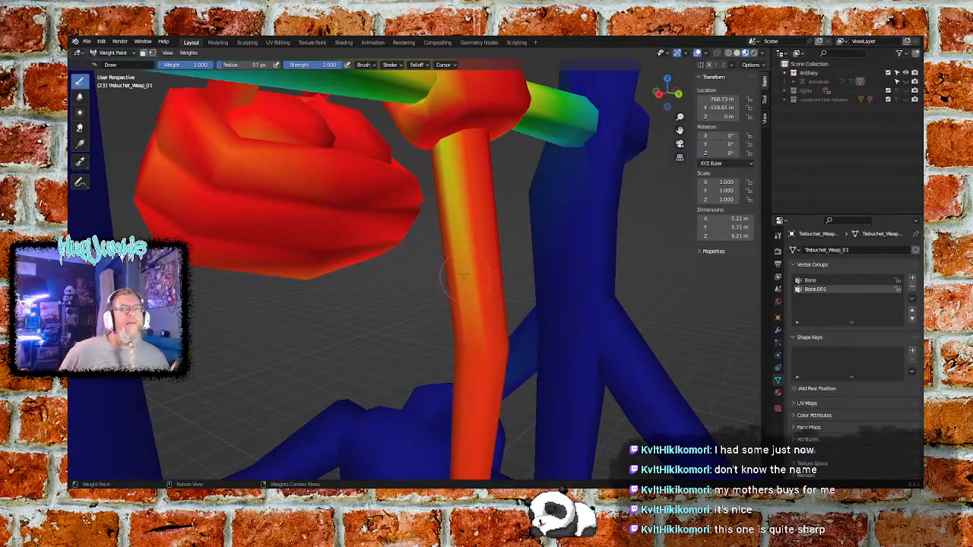
pyautogui.moveTo(463, 275)
pyautogui.mouseDown(button='middle')
pyautogui.moveTo(497, 290)
pyautogui.moveTo(493, 213)
pyautogui.mouseUp(button='middle')
pyautogui.moveTo(560, 231)
pyautogui.mouseDown(button='middle')
pyautogui.moveTo(530, 251)
pyautogui.moveTo(536, 265)
pyautogui.moveTo(549, 226)
pyautogui.moveTo(477, 243)
pyautogui.mouseUp(button='middle')
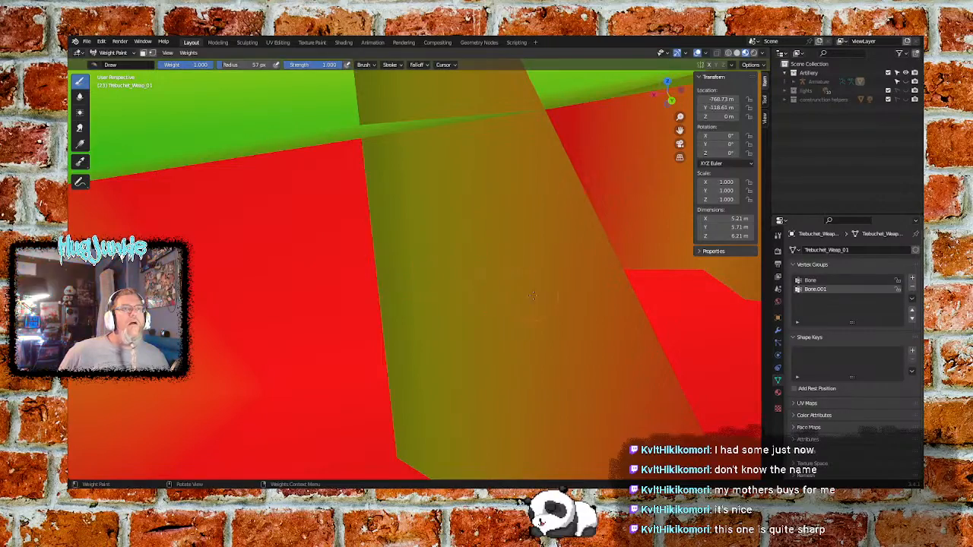
pyautogui.moveTo(533, 295)
pyautogui.mouseDown(button='middle')
pyautogui.moveTo(533, 265)
pyautogui.moveTo(539, 377)
pyautogui.moveTo(503, 365)
pyautogui.moveTo(521, 289)
pyautogui.moveTo(514, 210)
pyautogui.mouseUp(button='middle')
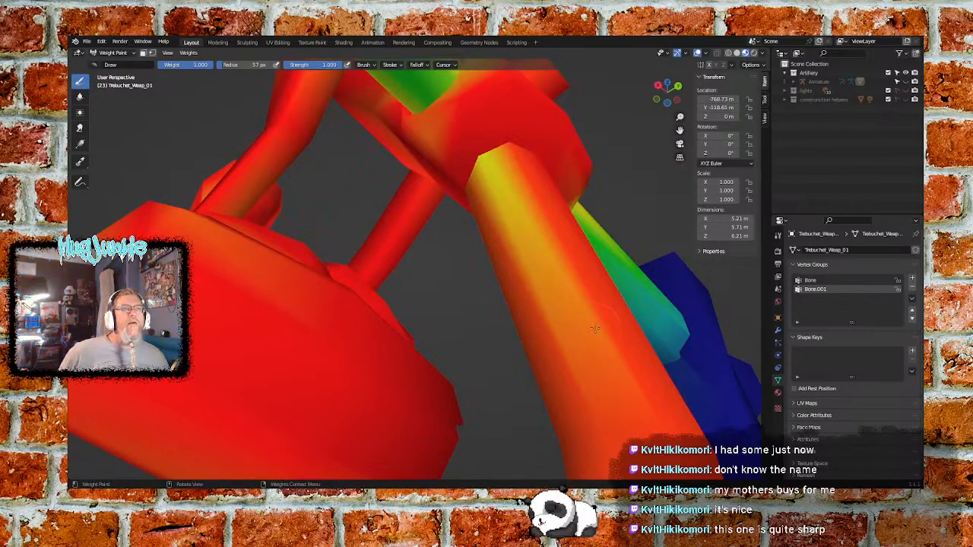
pyautogui.moveTo(621, 395); pyautogui.dragTo(551, 380, button='middle')
pyautogui.moveTo(553, 375); pyautogui.dragTo(556, 368)
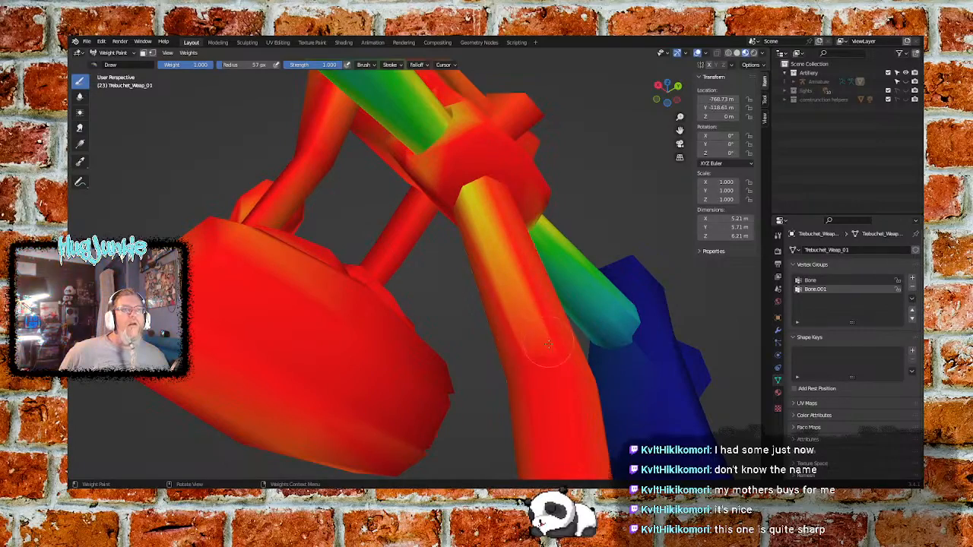
pyautogui.moveTo(557, 353)
pyautogui.mouseDown(button='middle')
pyautogui.moveTo(488, 357)
pyautogui.moveTo(341, 305)
pyautogui.mouseUp(button='middle')
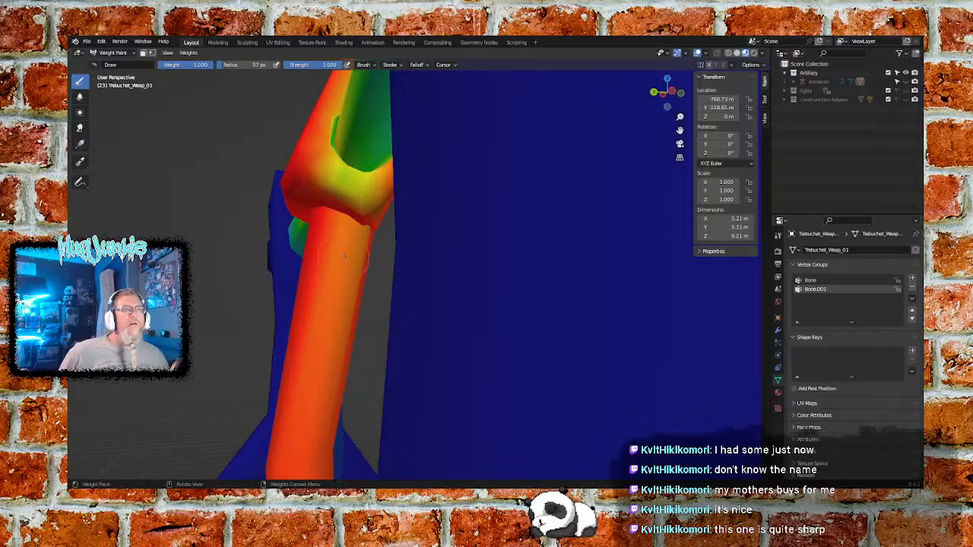
# Paint full weight on the arm block's faces around the crossbar joint, working from both sides
pyautogui.keyDown('ctrl'); pyautogui.moveTo(344, 257); pyautogui.dragTo(371, 332, button='middle'); pyautogui.keyUp('ctrl')
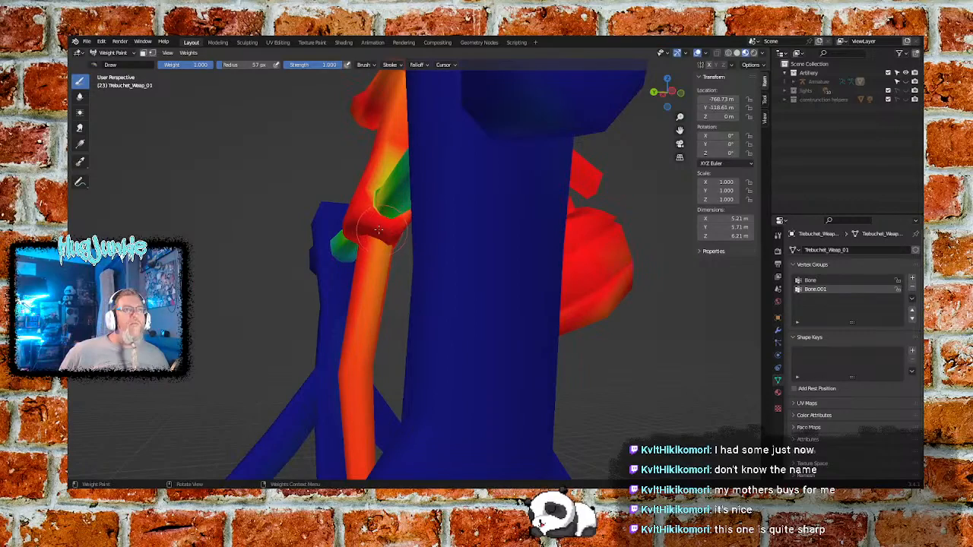
pyautogui.moveTo(367, 230); pyautogui.dragTo(381, 256, button='middle')
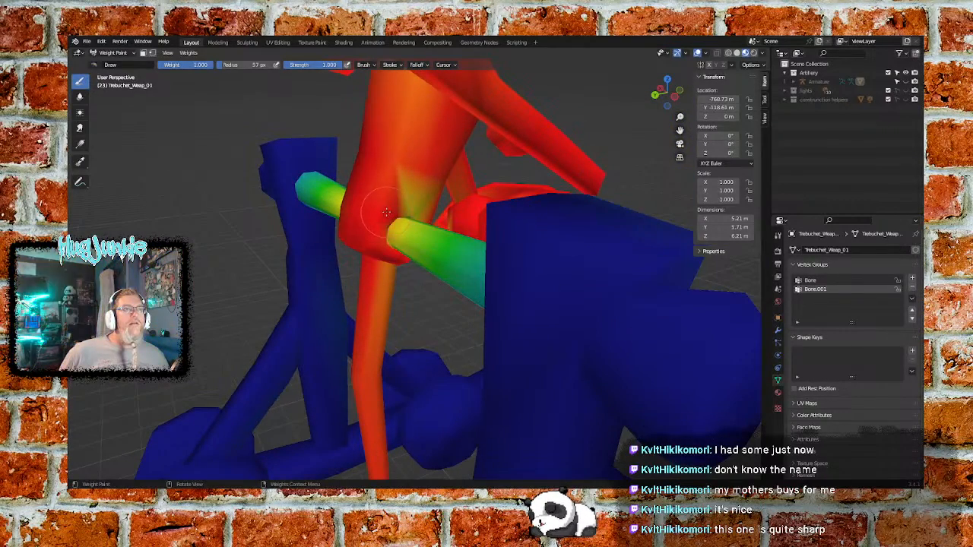
pyautogui.moveTo(418, 177); pyautogui.dragTo(382, 190, button='middle')
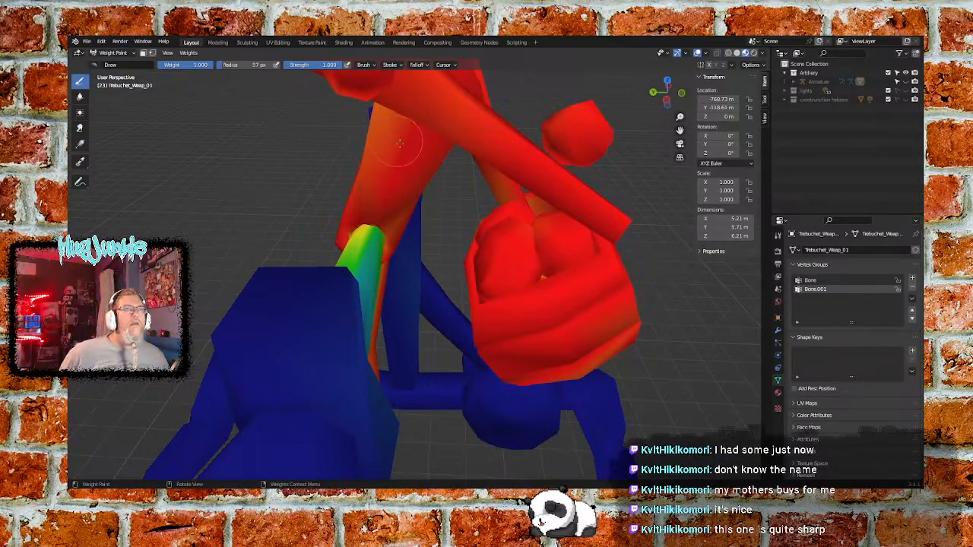
pyautogui.moveTo(399, 142); pyautogui.dragTo(470, 193, button='middle')
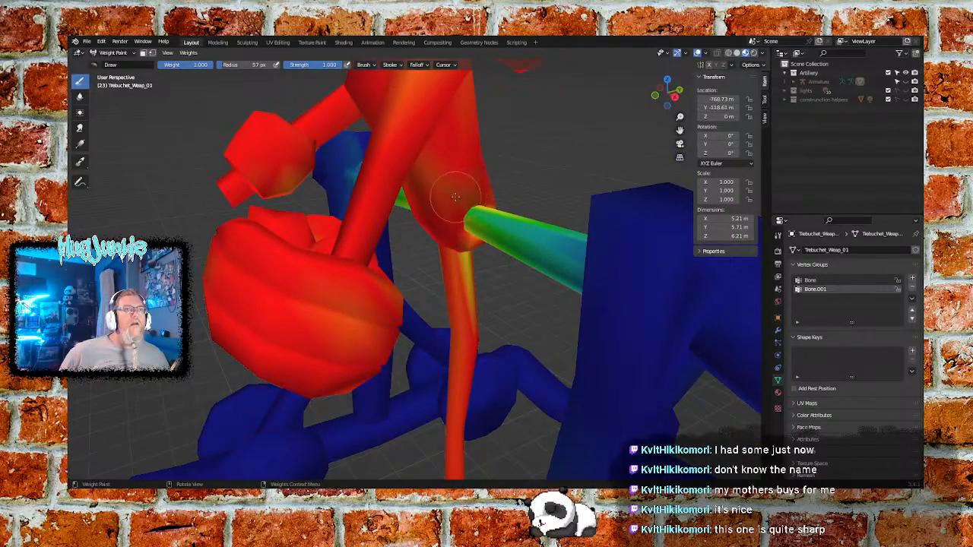
pyautogui.moveTo(485, 263)
pyautogui.keyDown('ctrl'); pyautogui.mouseDown(button='middle')
pyautogui.moveTo(483, 238)
pyautogui.moveTo(537, 196)
pyautogui.moveTo(557, 202)
pyautogui.moveTo(531, 212)
pyautogui.mouseUp(button='middle'); pyautogui.keyUp('ctrl')
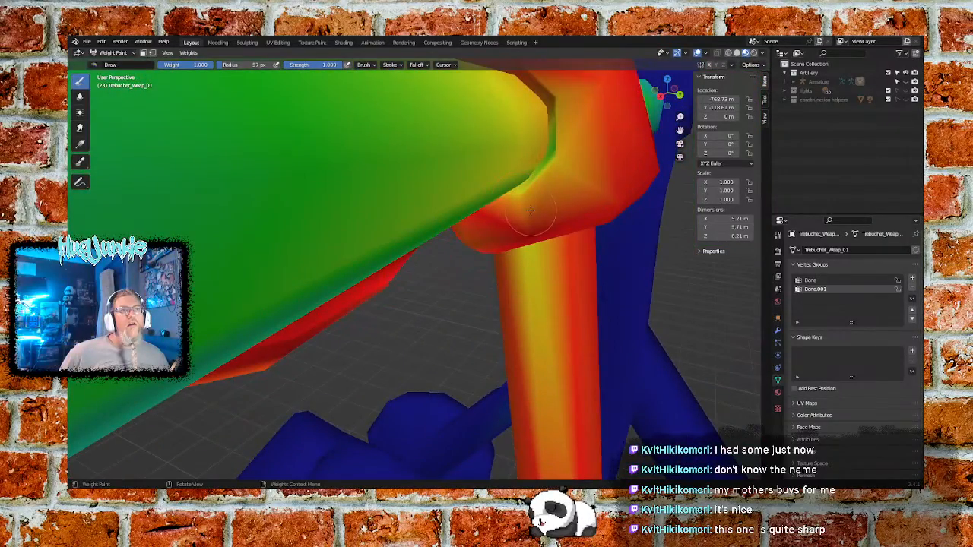
pyautogui.moveTo(559, 180); pyautogui.dragTo(557, 164)
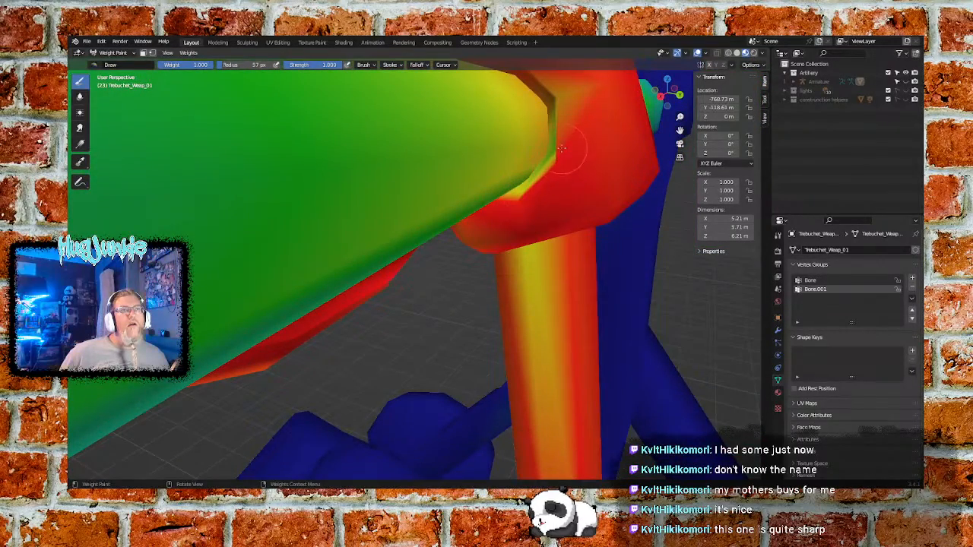
pyautogui.moveTo(567, 127); pyautogui.dragTo(575, 148, button='middle')
pyautogui.moveTo(575, 147)
pyautogui.mouseDown()
pyautogui.moveTo(577, 170)
pyautogui.moveTo(569, 149)
pyautogui.mouseUp()
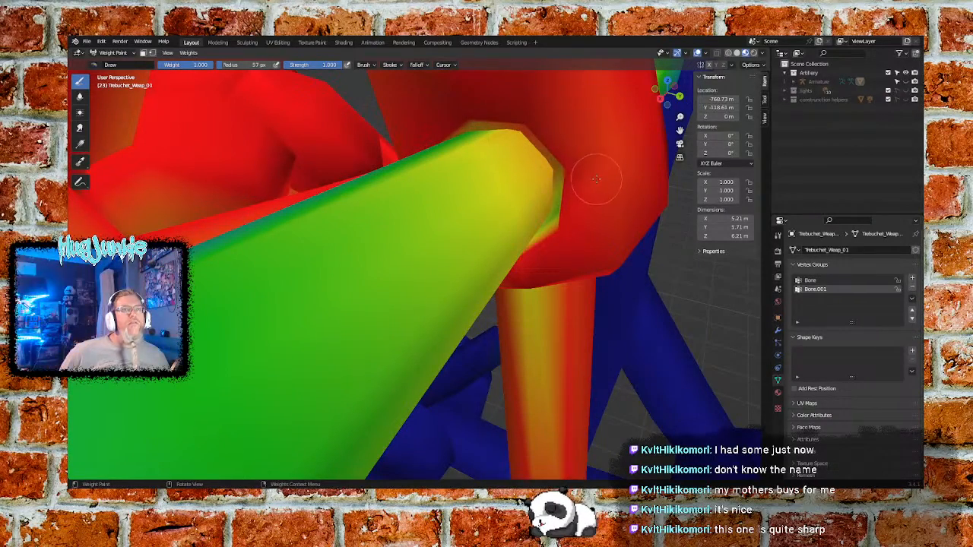
pyautogui.moveTo(595, 179)
pyautogui.mouseDown(button='middle')
pyautogui.moveTo(456, 176)
pyautogui.moveTo(440, 150)
pyautogui.moveTo(507, 312)
pyautogui.mouseUp(button='middle')
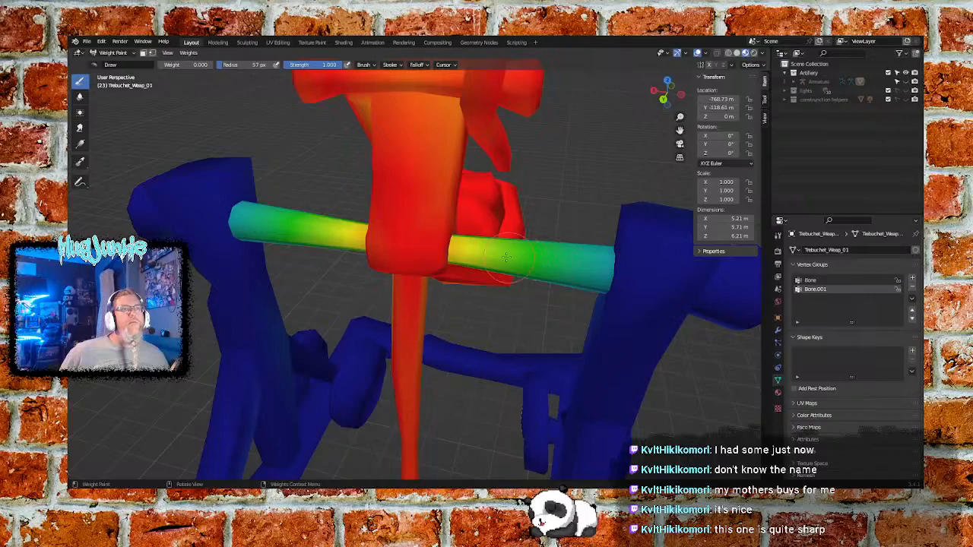
# Paint zero weight on the crossbar's side where it enters the arm block
pyautogui.moveTo(560, 263); pyautogui.dragTo(372, 262, button='middle')
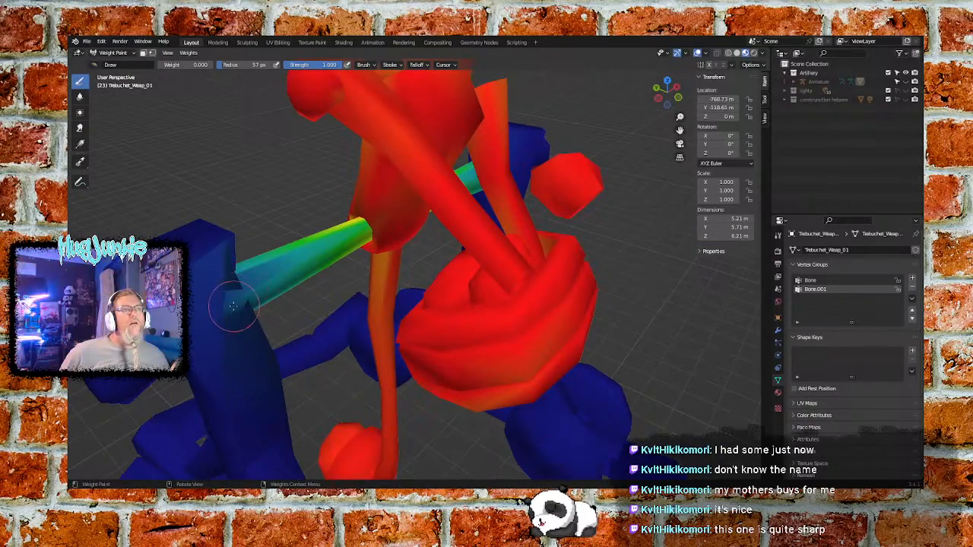
pyautogui.moveTo(307, 251); pyautogui.dragTo(284, 207, button='middle')
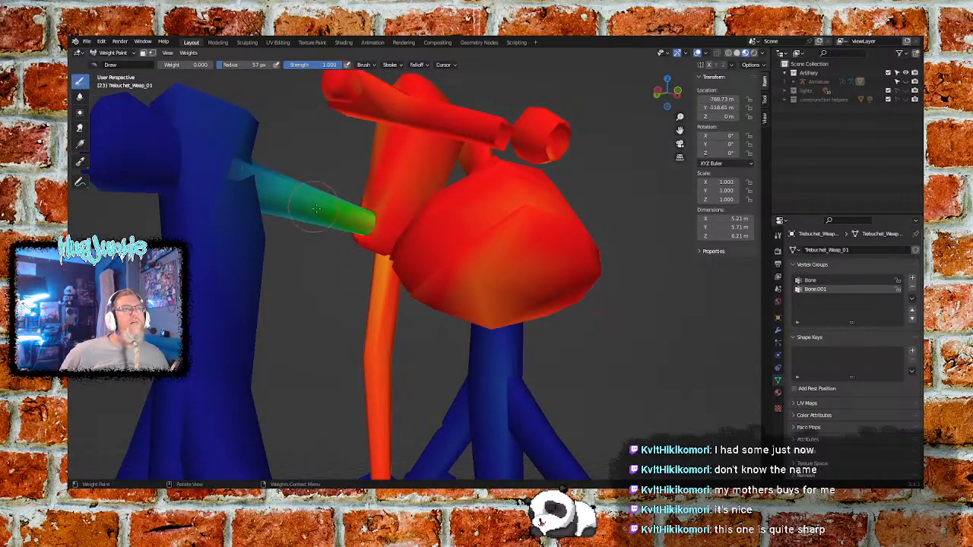
pyautogui.moveTo(352, 219)
pyautogui.mouseDown(button='middle')
pyautogui.moveTo(319, 220)
pyautogui.moveTo(378, 222)
pyautogui.moveTo(301, 240)
pyautogui.mouseUp(button='middle')
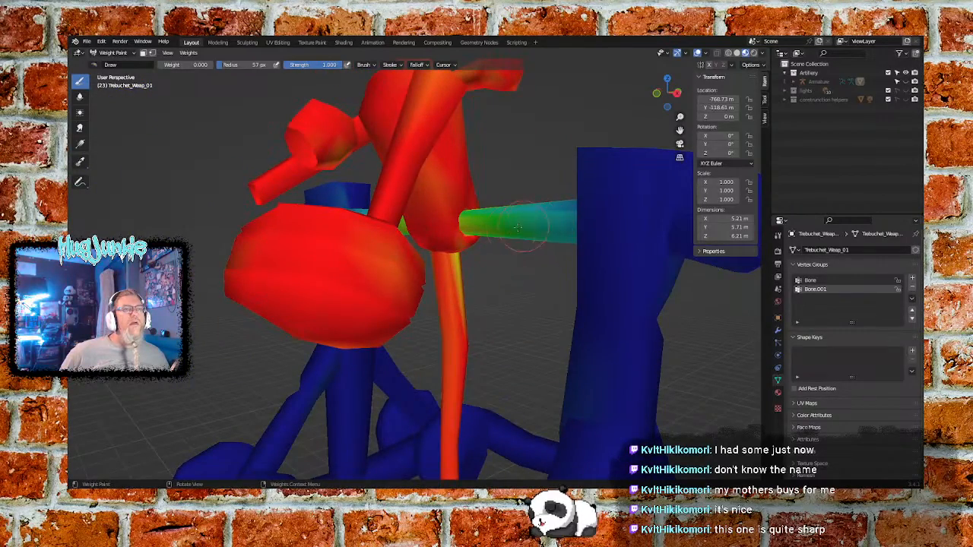
pyautogui.scroll(6, 517, 226)
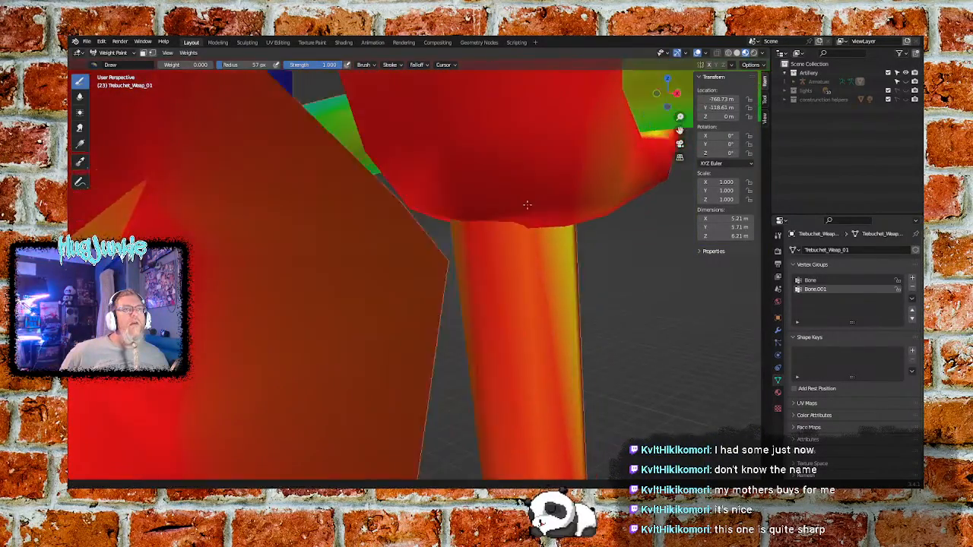
pyautogui.moveTo(527, 204)
pyautogui.mouseDown(button='middle')
pyautogui.moveTo(487, 244)
pyautogui.moveTo(477, 200)
pyautogui.moveTo(440, 192)
pyautogui.moveTo(495, 406)
pyautogui.moveTo(353, 321)
pyautogui.mouseUp(button='middle')
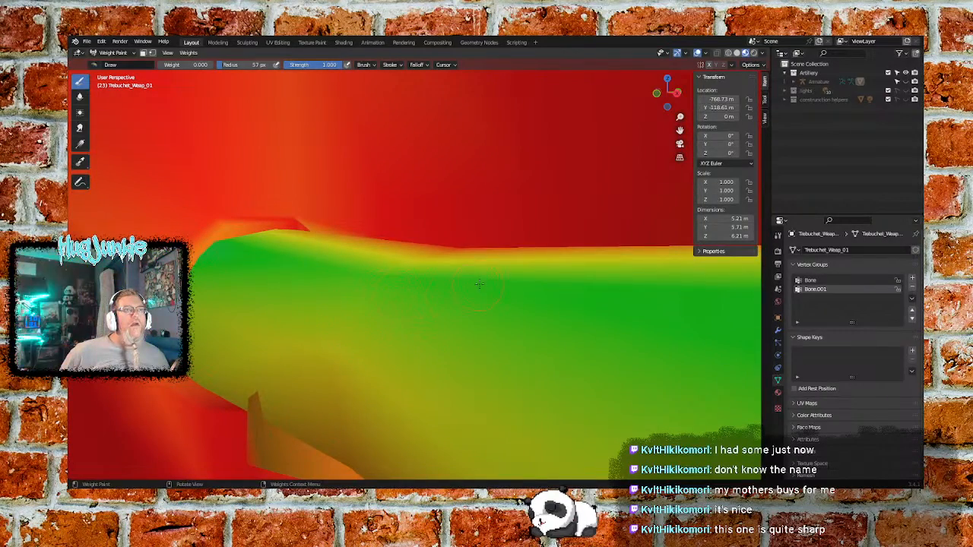
pyautogui.moveTo(403, 259)
pyautogui.mouseDown()
pyautogui.moveTo(342, 338)
pyautogui.moveTo(327, 406)
pyautogui.mouseUp()
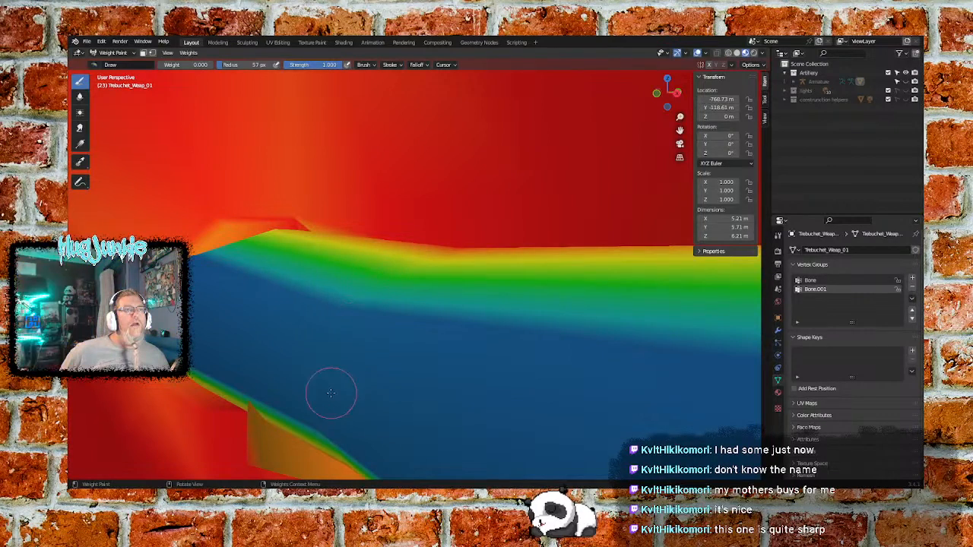
pyautogui.moveTo(329, 422); pyautogui.dragTo(320, 430)
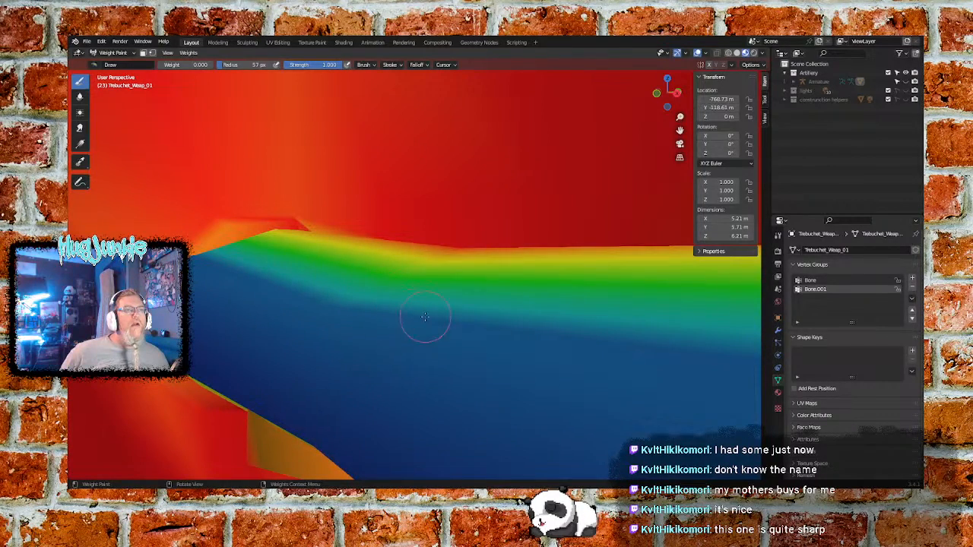
# Examine the weights on the crossbar and on the arm faces inside the crossbar joint from several angles
pyautogui.moveTo(424, 316); pyautogui.dragTo(487, 266, button='middle')
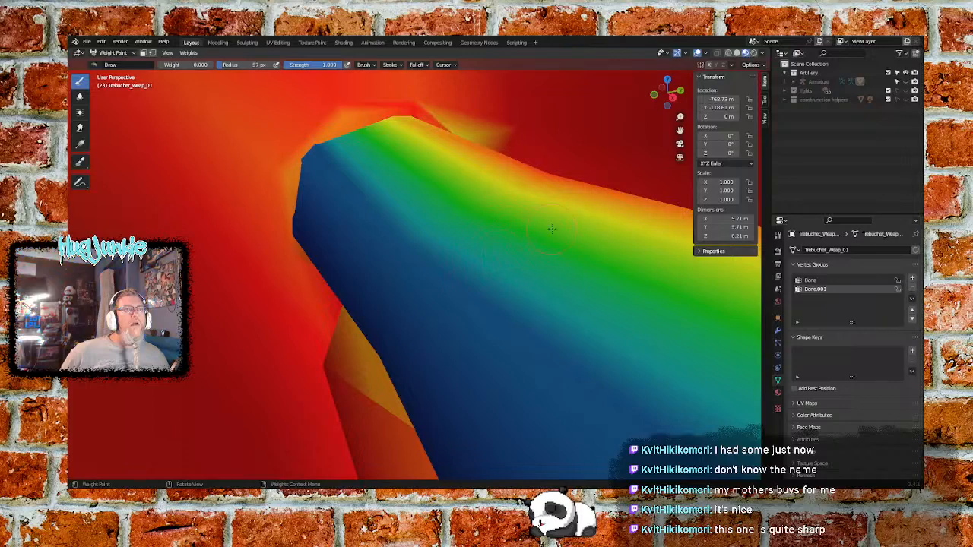
pyautogui.moveTo(574, 258); pyautogui.dragTo(616, 215, button='middle')
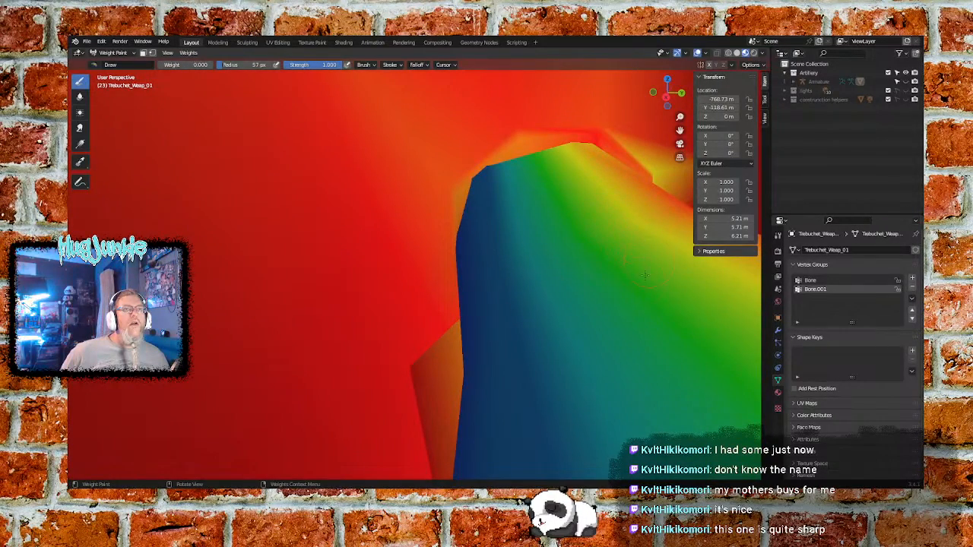
pyautogui.keyDown('shift'); pyautogui.moveTo(638, 296); pyautogui.dragTo(415, 324, button='middle'); pyautogui.keyUp('shift')
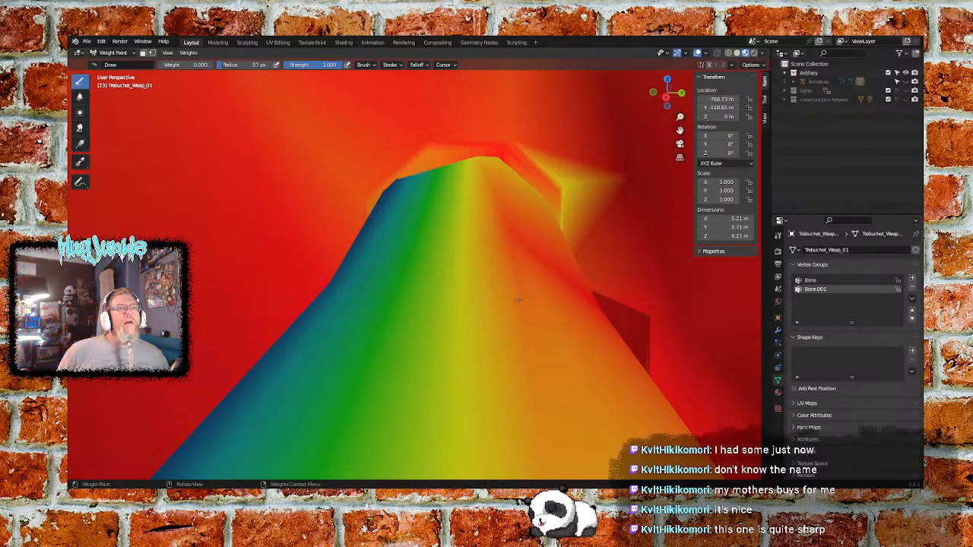
pyautogui.moveTo(518, 301)
pyautogui.mouseDown(button='middle')
pyautogui.moveTo(499, 321)
pyautogui.moveTo(581, 360)
pyautogui.mouseUp(button='middle')
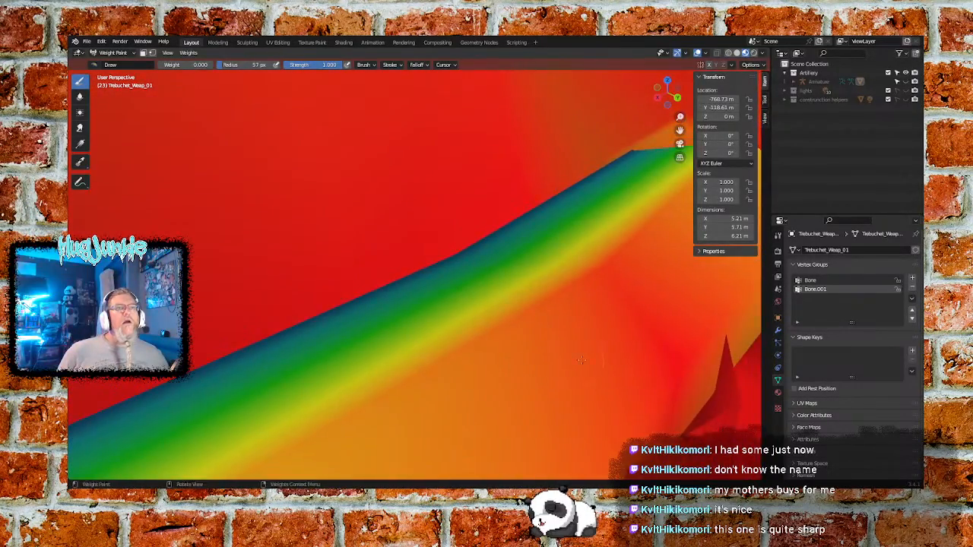
pyautogui.moveTo(547, 313); pyautogui.dragTo(599, 226, button='middle')
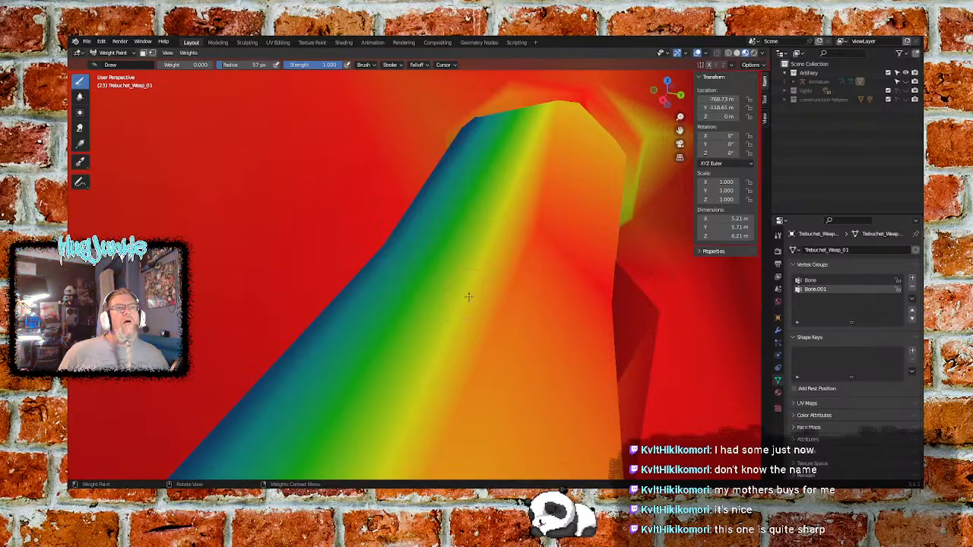
pyautogui.moveTo(542, 290)
pyautogui.mouseDown(button='middle')
pyautogui.moveTo(535, 348)
pyautogui.moveTo(485, 257)
pyautogui.moveTo(419, 318)
pyautogui.mouseUp(button='middle')
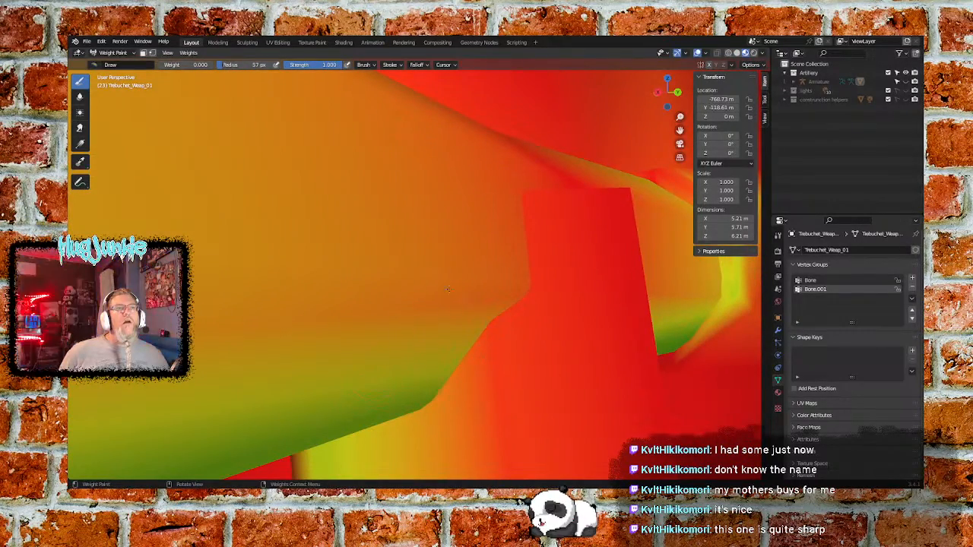
pyautogui.moveTo(398, 352); pyautogui.dragTo(357, 331, button='middle')
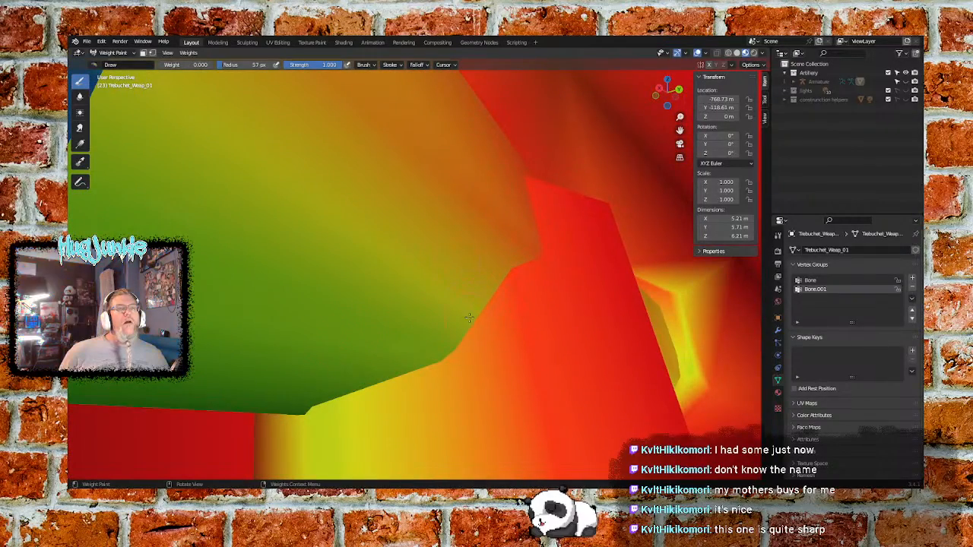
pyautogui.moveTo(469, 318)
pyautogui.mouseDown(button='middle')
pyautogui.moveTo(445, 222)
pyautogui.moveTo(443, 230)
pyautogui.mouseUp(button='middle')
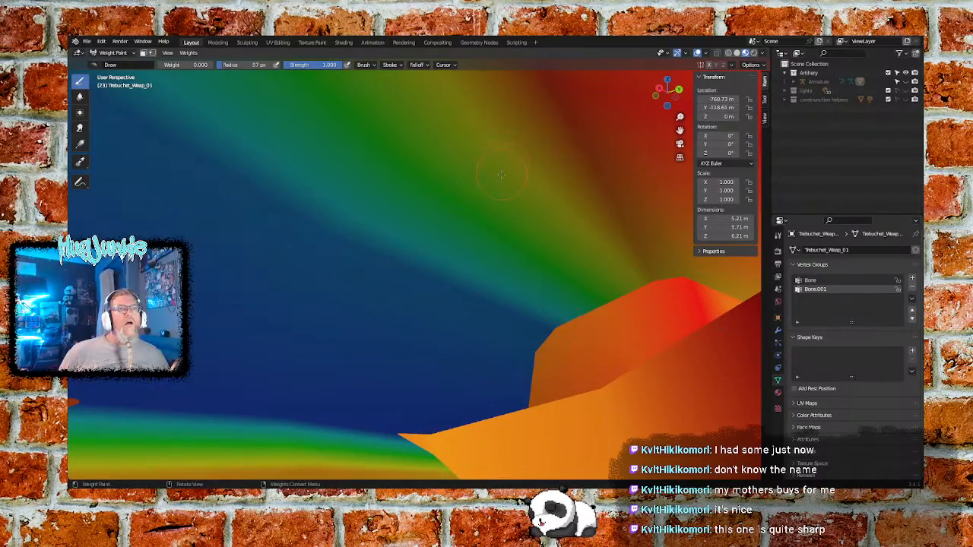
pyautogui.moveTo(501, 175)
pyautogui.mouseDown(button='middle')
pyautogui.moveTo(539, 242)
pyautogui.moveTo(583, 177)
pyautogui.moveTo(411, 143)
pyautogui.mouseUp(button='middle')
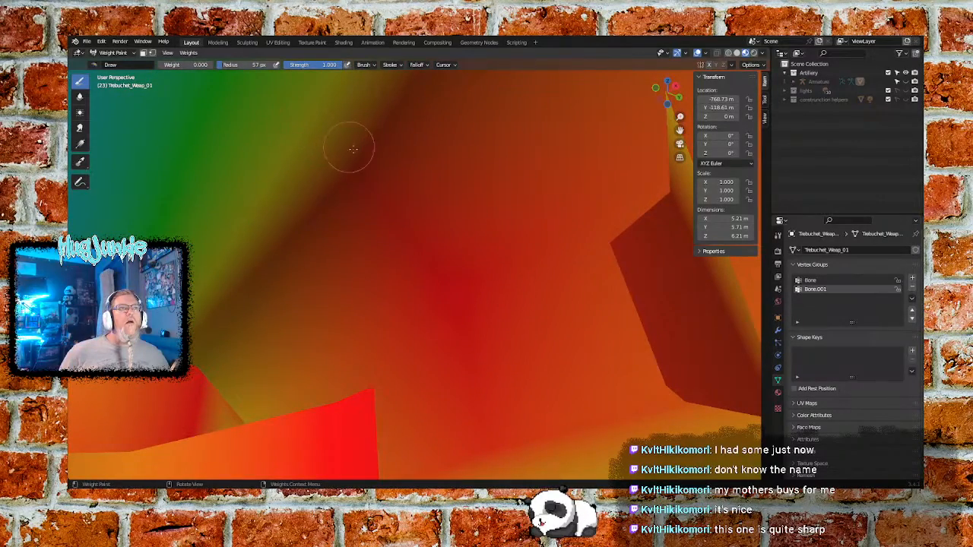
pyautogui.moveTo(434, 218)
pyautogui.mouseDown(button='middle')
pyautogui.moveTo(395, 228)
pyautogui.moveTo(532, 258)
pyautogui.moveTo(495, 357)
pyautogui.moveTo(468, 344)
pyautogui.mouseUp(button='middle')
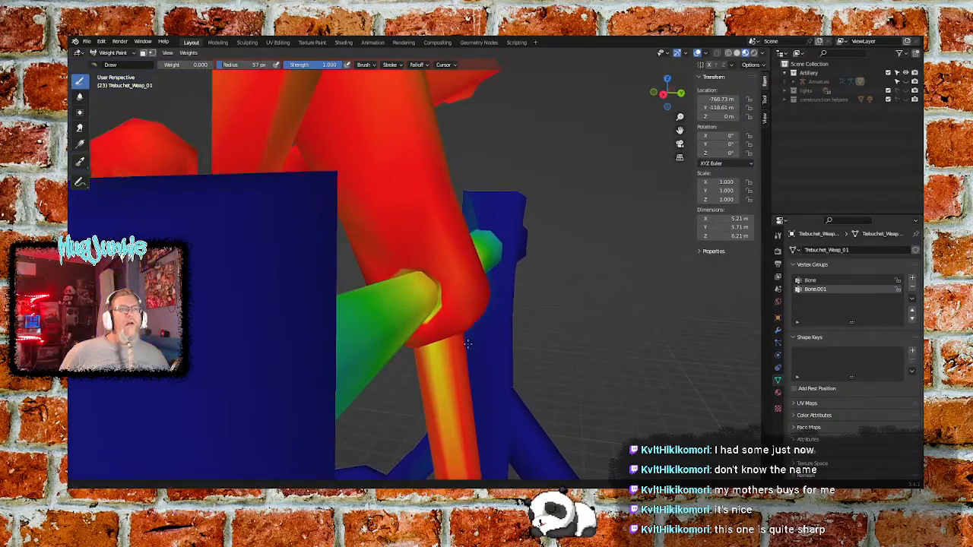
# Set the brush weight to 1.000 and paint full weight on the arm's hidden inner faces at the crossbar joint
pyautogui.scroll(9, 464, 305)
pyautogui.scroll(-3, 430, 203)
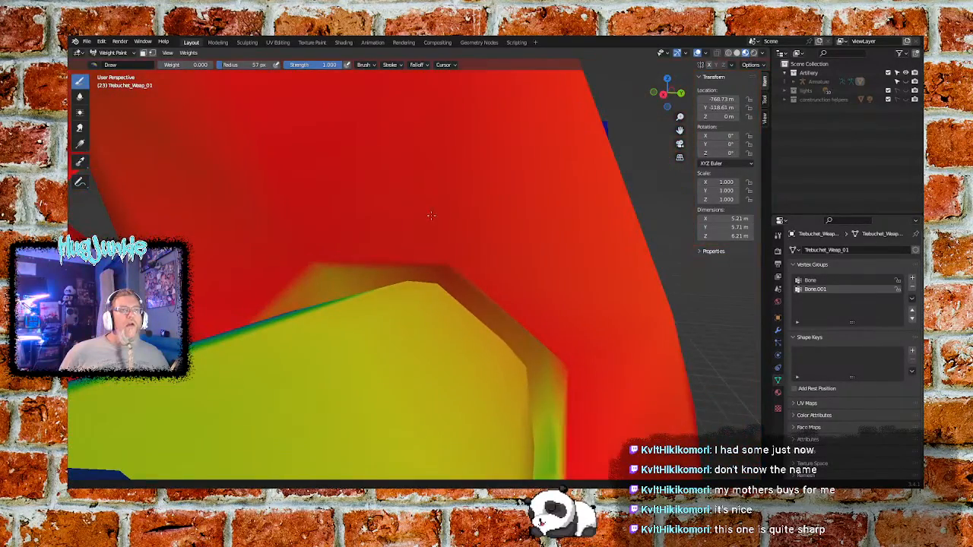
pyautogui.moveTo(430, 215)
pyautogui.mouseDown(button='middle')
pyautogui.moveTo(505, 230)
pyautogui.moveTo(495, 208)
pyautogui.moveTo(487, 244)
pyautogui.mouseUp(button='middle')
pyautogui.scroll(4, 502, 304)
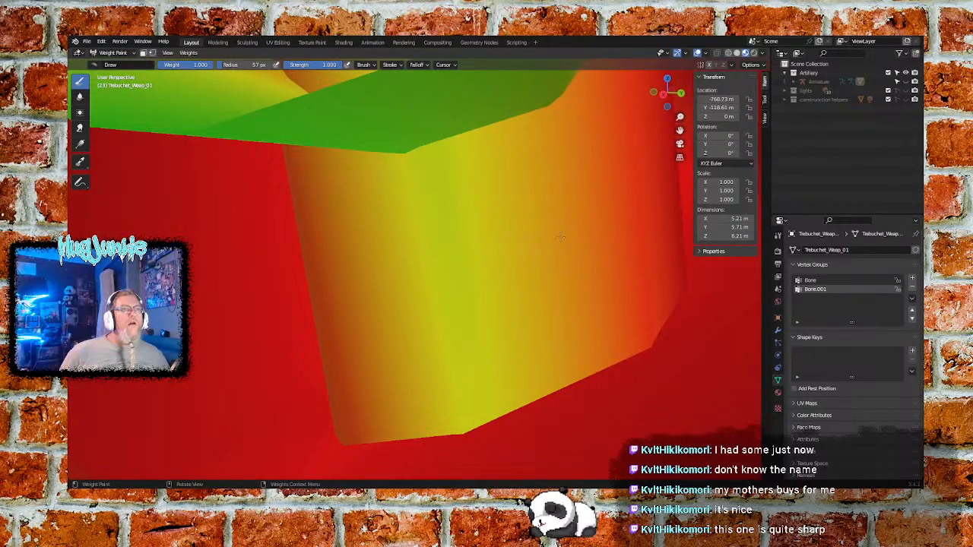
pyautogui.moveTo(560, 237)
pyautogui.mouseDown(button='middle')
pyautogui.moveTo(469, 206)
pyautogui.moveTo(469, 232)
pyautogui.moveTo(478, 217)
pyautogui.moveTo(468, 199)
pyautogui.moveTo(456, 220)
pyautogui.moveTo(439, 210)
pyautogui.moveTo(445, 286)
pyautogui.moveTo(431, 269)
pyautogui.mouseUp(button='middle')
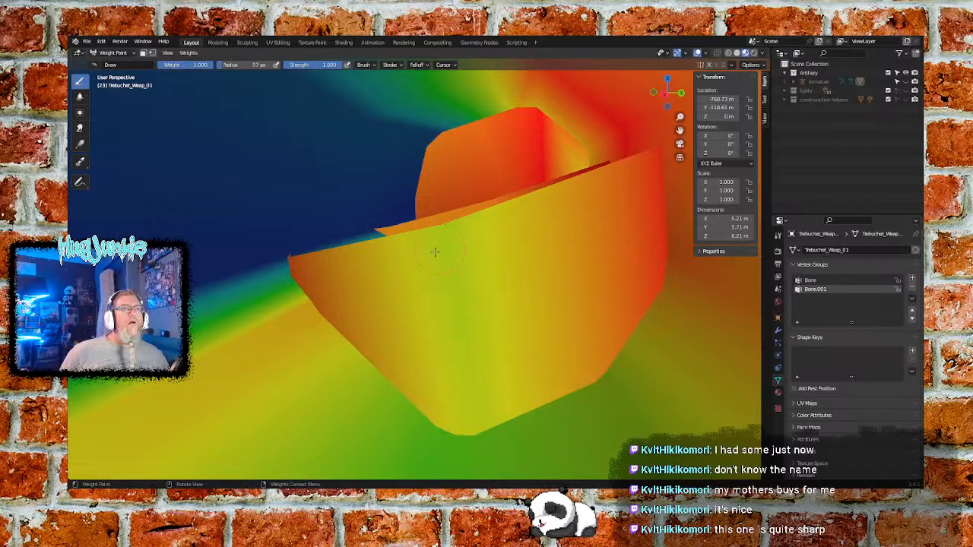
pyautogui.moveTo(481, 227)
pyautogui.mouseDown()
pyautogui.moveTo(427, 249)
pyautogui.moveTo(443, 228)
pyautogui.mouseUp()
pyautogui.moveTo(522, 218); pyautogui.dragTo(483, 128, button='middle')
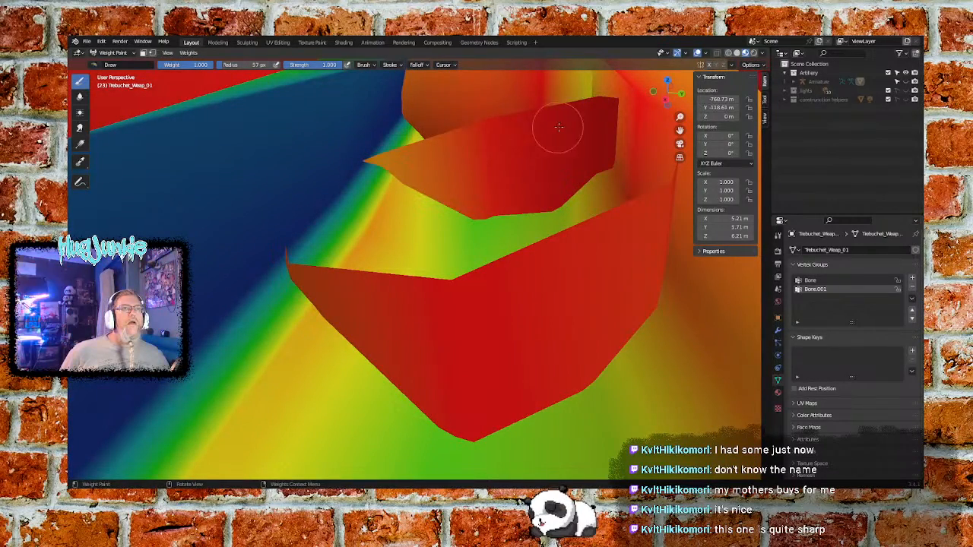
pyautogui.moveTo(391, 156); pyautogui.dragTo(390, 156)
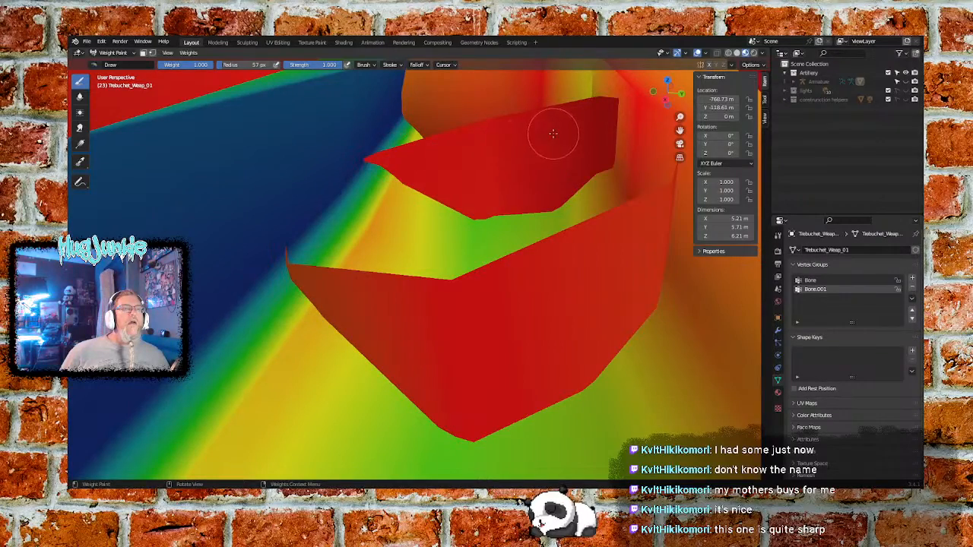
# Paint full weight on the yellow patch of the arm block surrounding the crossbar's entry
pyautogui.moveTo(554, 134)
pyautogui.mouseDown(button='middle')
pyautogui.moveTo(481, 129)
pyautogui.moveTo(443, 144)
pyautogui.moveTo(375, 352)
pyautogui.moveTo(325, 336)
pyautogui.moveTo(356, 302)
pyautogui.mouseUp(button='middle')
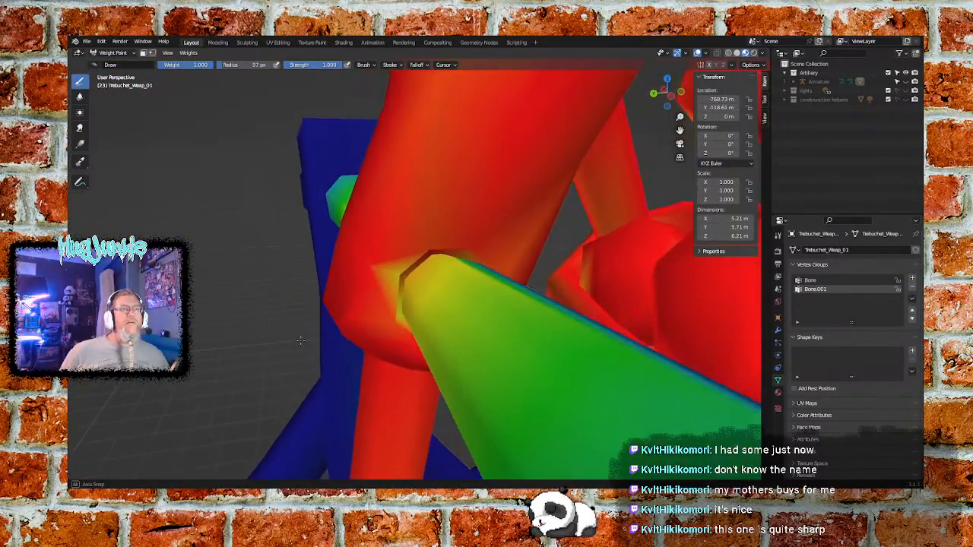
pyautogui.moveTo(385, 269)
pyautogui.mouseDown()
pyautogui.moveTo(373, 293)
pyautogui.moveTo(389, 318)
pyautogui.mouseUp()
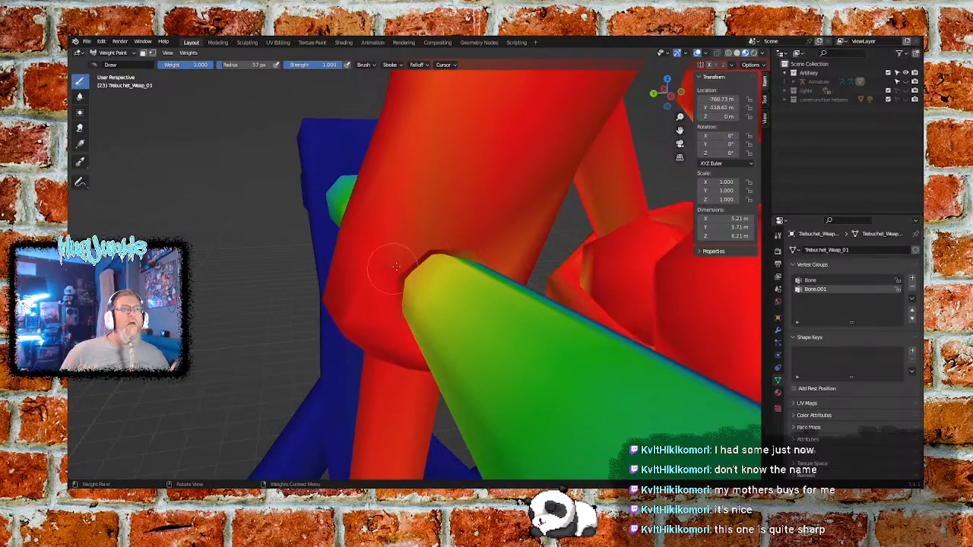
pyautogui.moveTo(396, 266)
pyautogui.mouseDown(button='middle')
pyautogui.moveTo(437, 255)
pyautogui.moveTo(409, 174)
pyautogui.mouseUp(button='middle')
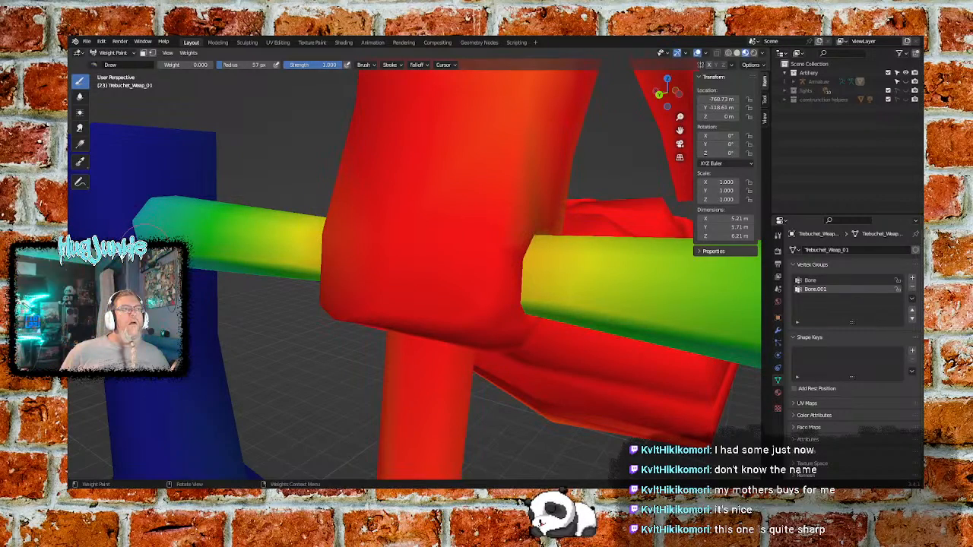
# Set the brush weight to 0.000 and turn on face selection masking for the trebuchet mesh
pyautogui.moveTo(174, 205); pyautogui.dragTo(232, 313, button='middle')
pyautogui.keyDown('ctrl'); pyautogui.moveTo(250, 244); pyautogui.dragTo(302, 281, button='middle'); pyautogui.keyUp('ctrl')
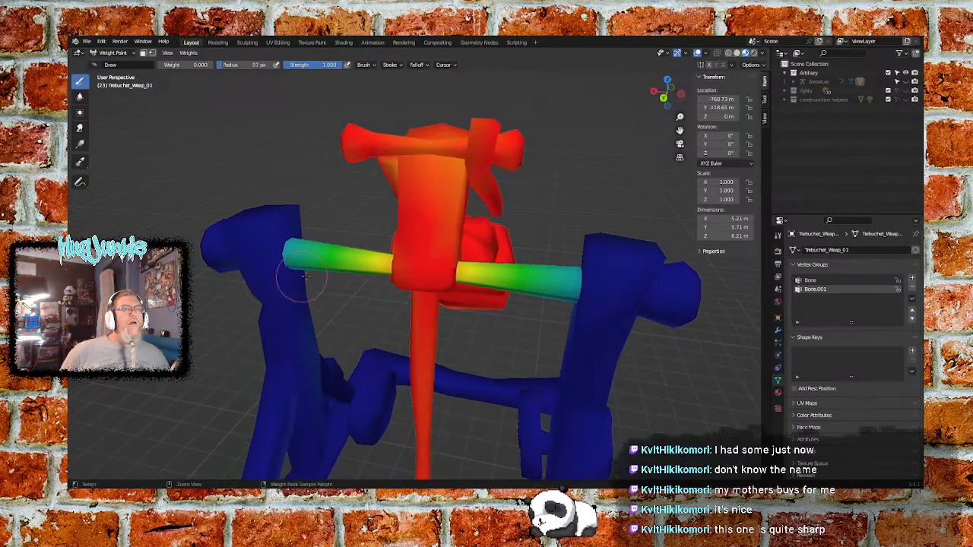
pyautogui.moveTo(487, 275); pyautogui.dragTo(475, 281, button='middle')
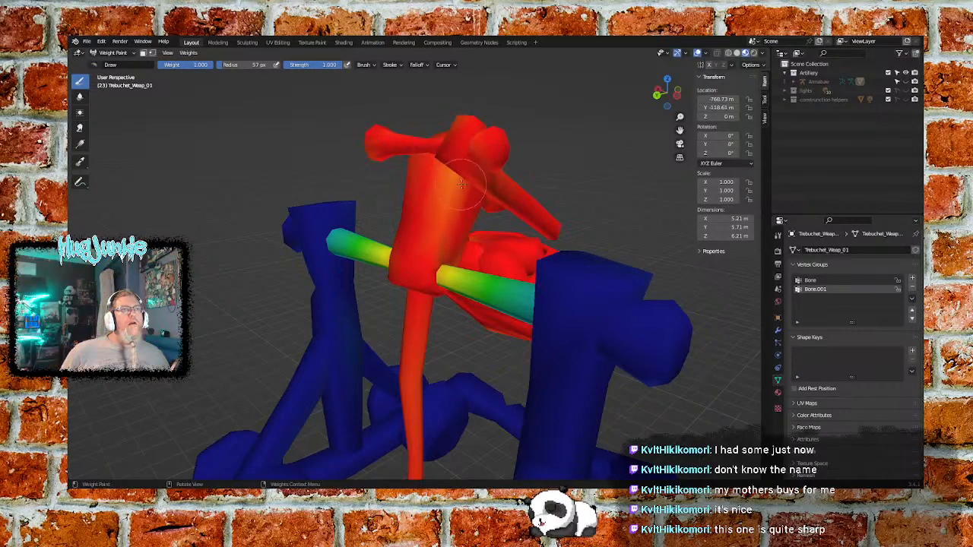
pyautogui.moveTo(580, 190)
pyautogui.mouseDown(button='middle')
pyautogui.moveTo(456, 141)
pyautogui.moveTo(471, 243)
pyautogui.moveTo(277, 152)
pyautogui.moveTo(274, 128)
pyautogui.mouseUp(button='middle')
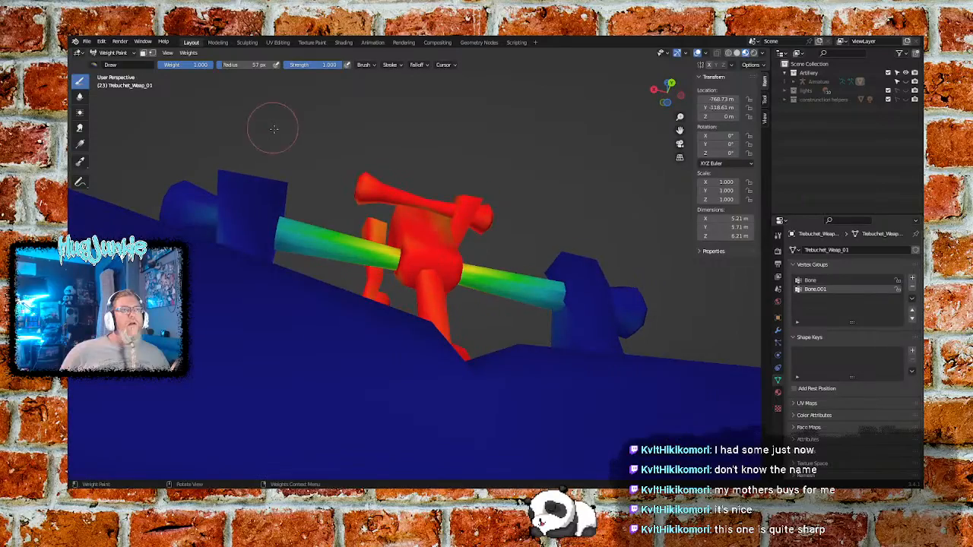
pyautogui.moveTo(342, 187)
pyautogui.mouseDown(button='middle')
pyautogui.moveTo(346, 250)
pyautogui.moveTo(341, 208)
pyautogui.moveTo(319, 188)
pyautogui.mouseUp(button='middle')
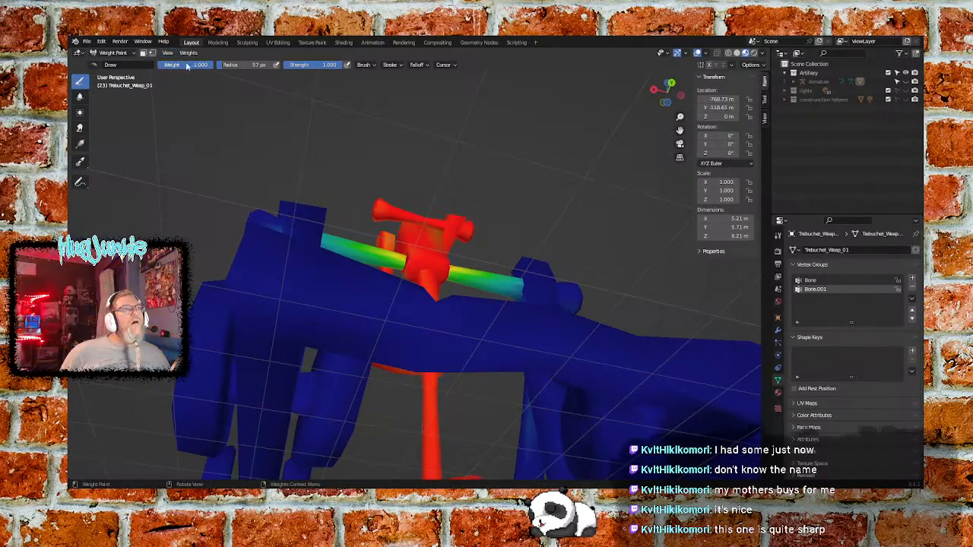
pyautogui.moveTo(172, 65); pyautogui.dragTo(157, 65)
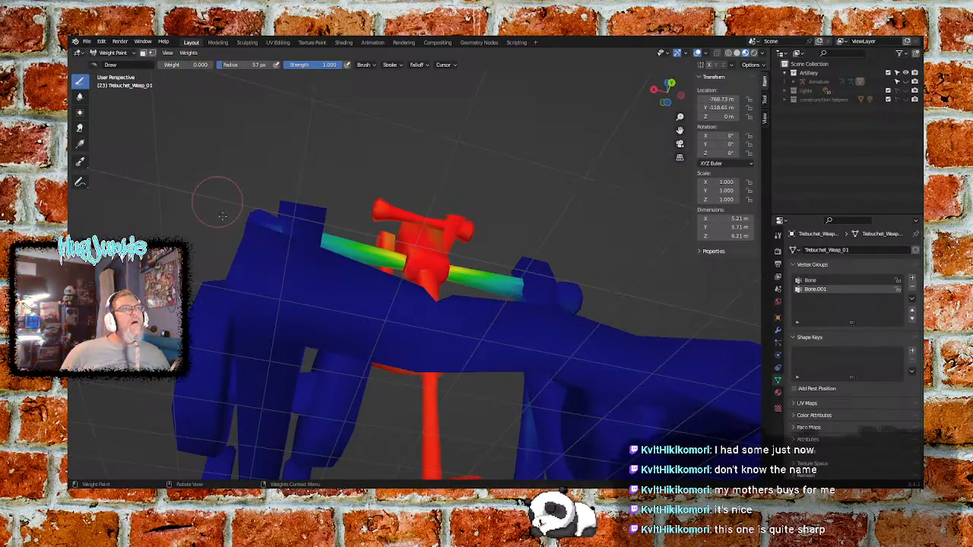
pyautogui.click(143, 52)
# Extend the face selection along the frame's lower beam to its far corner, including the front and underside faces
pyautogui.moveTo(584, 287); pyautogui.dragTo(485, 321, button='middle')
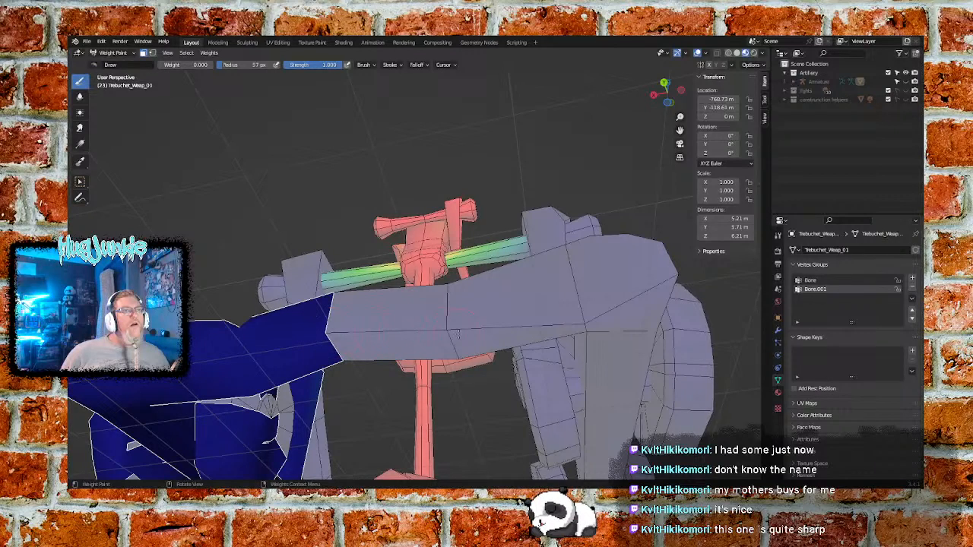
pyautogui.keyDown('shift'); pyautogui.click(349, 321); pyautogui.keyUp('shift')
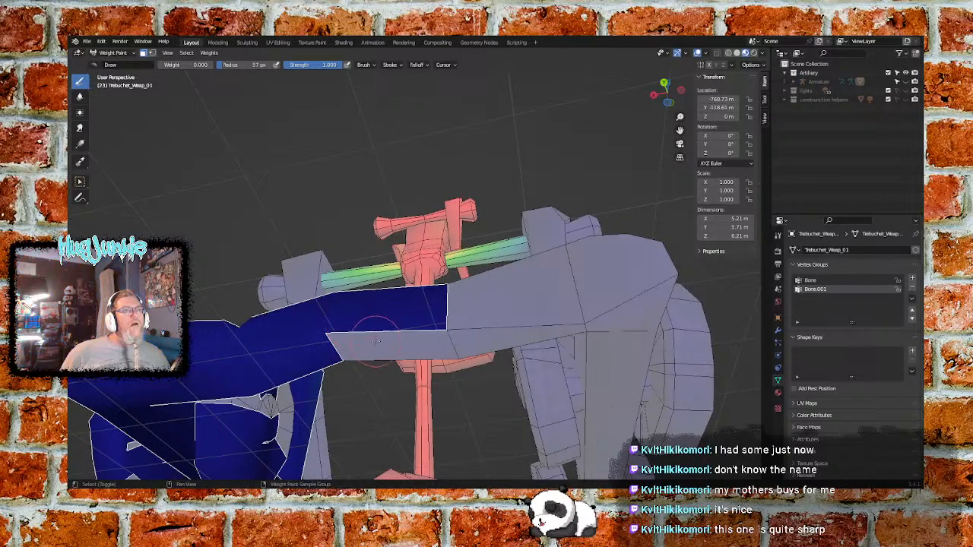
pyautogui.keyDown('shift'); pyautogui.click(376, 341); pyautogui.keyUp('shift')
pyautogui.keyDown('shift'); pyautogui.click(497, 320); pyautogui.keyUp('shift')
pyautogui.keyDown('shift'); pyautogui.click(490, 344); pyautogui.keyUp('shift')
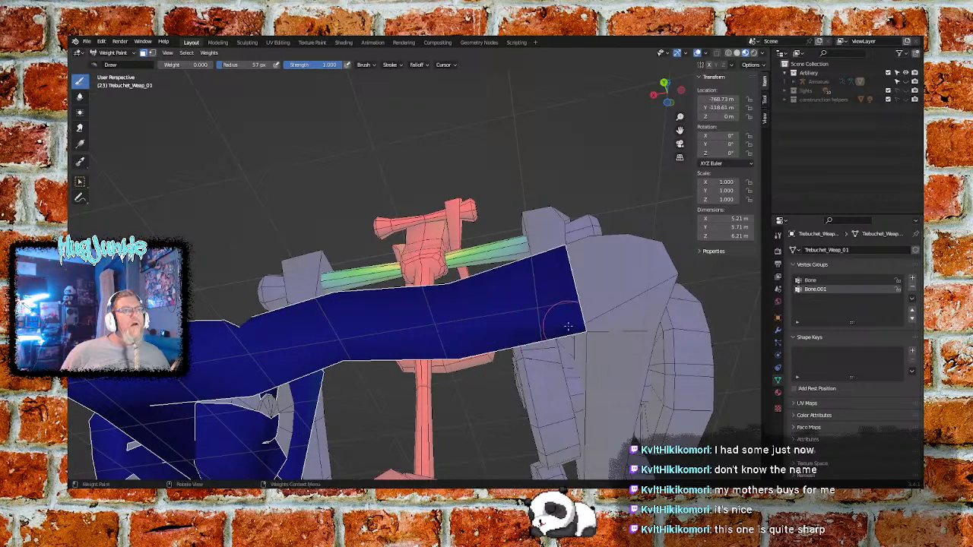
pyautogui.keyDown('shift'); pyautogui.click(603, 295); pyautogui.keyUp('shift')
pyautogui.keyDown('shift'); pyautogui.click(619, 350); pyautogui.keyUp('shift')
pyautogui.moveTo(614, 304); pyautogui.dragTo(460, 355, button='middle')
pyautogui.scroll(10, 433, 263)
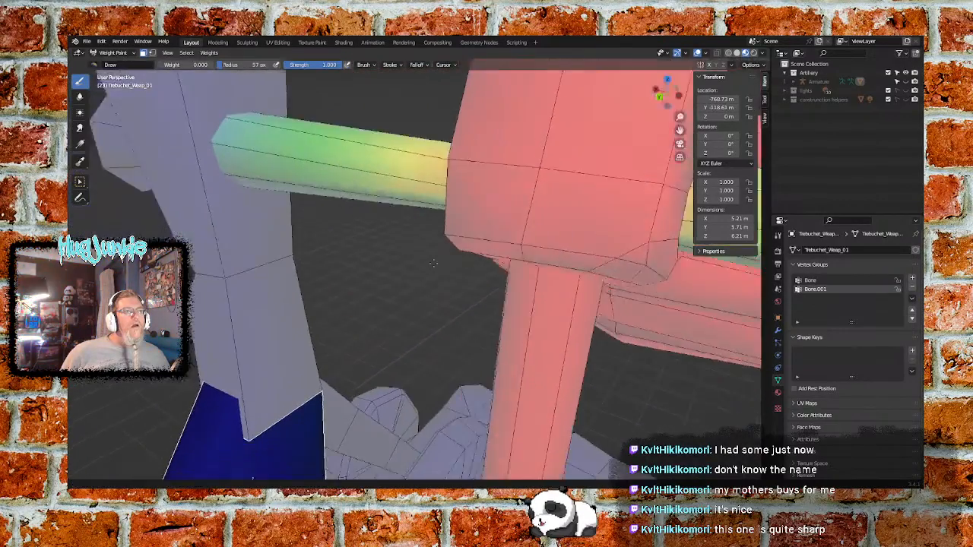
pyautogui.moveTo(433, 262); pyautogui.dragTo(465, 289, button='middle')
pyautogui.keyDown('ctrl'); pyautogui.moveTo(421, 350); pyautogui.dragTo(407, 255, button='middle'); pyautogui.keyUp('ctrl')
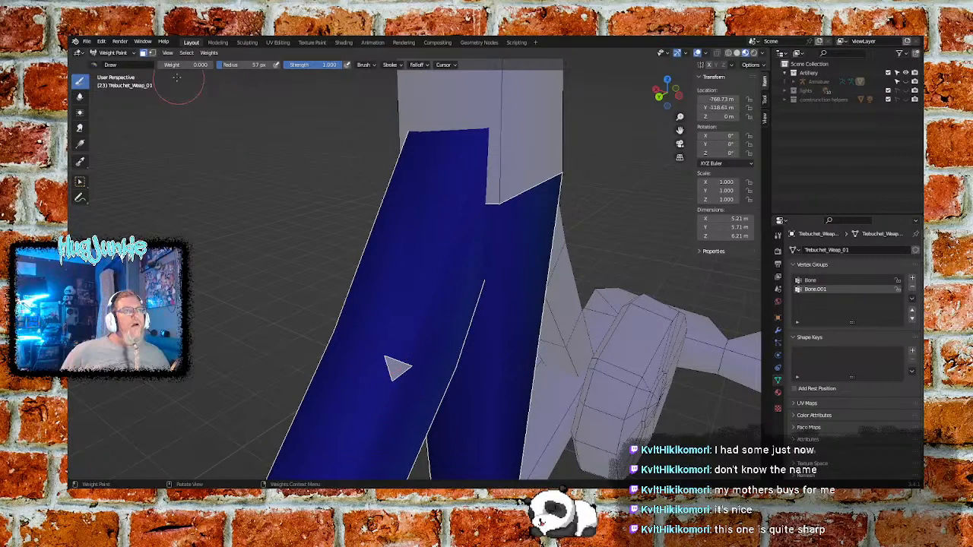
# Turn off face selection masking and examine the weight colours on the trebuchet's frame, crossbar and arm from several sides
pyautogui.click(145, 53)
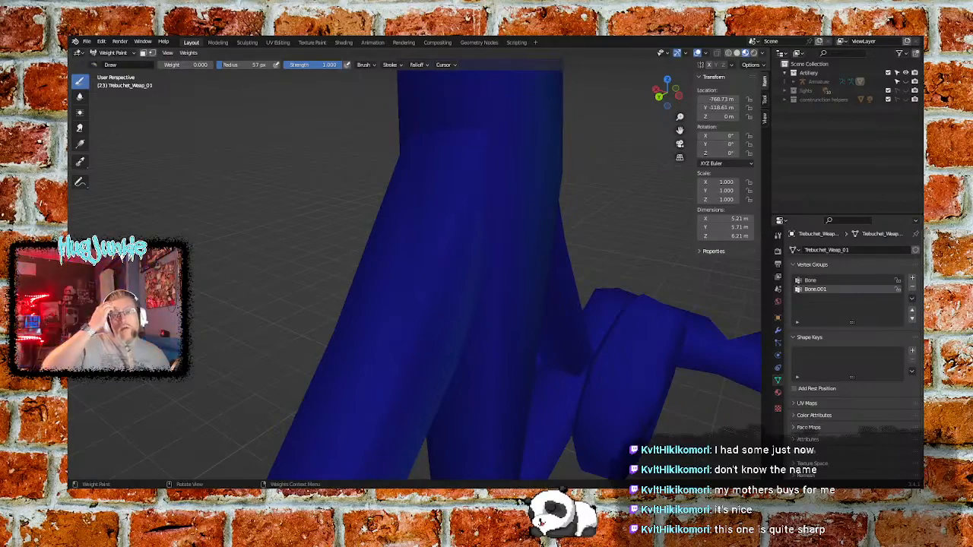
pyautogui.scroll(-8, 439, 200)
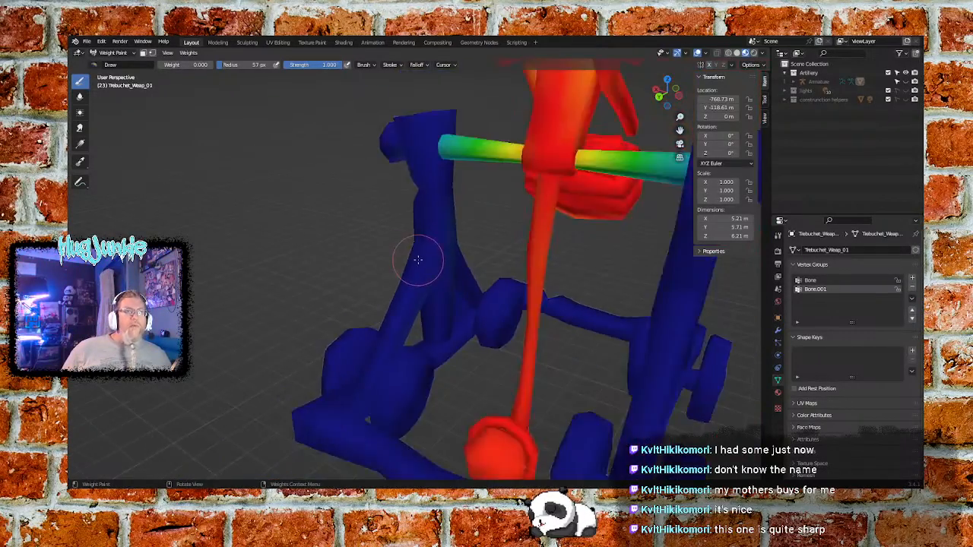
pyautogui.scroll(3, 467, 266)
pyautogui.moveTo(568, 290)
pyautogui.mouseDown(button='middle')
pyautogui.moveTo(463, 289)
pyautogui.moveTo(439, 321)
pyautogui.moveTo(385, 272)
pyautogui.moveTo(487, 309)
pyautogui.moveTo(534, 290)
pyautogui.mouseUp(button='middle')
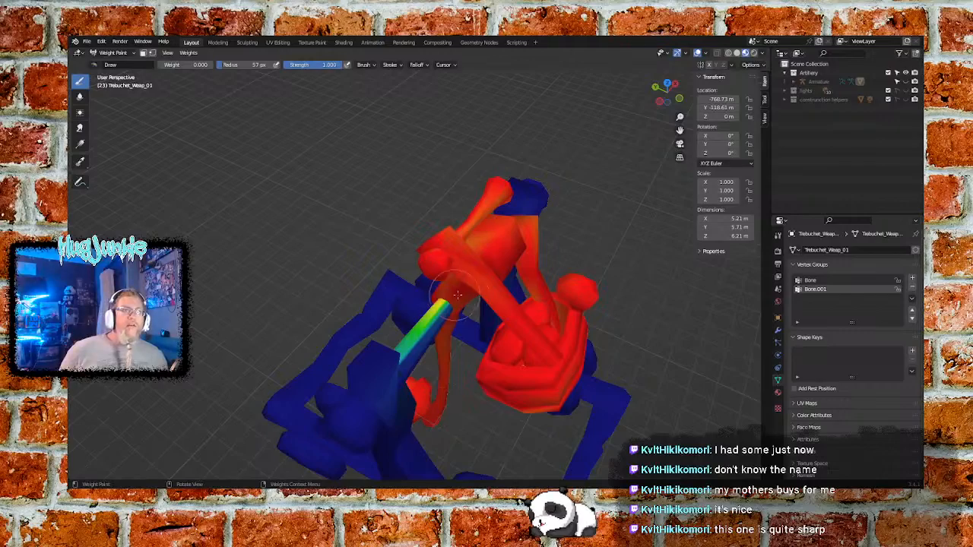
pyautogui.moveTo(613, 286); pyautogui.dragTo(475, 276, button='middle')
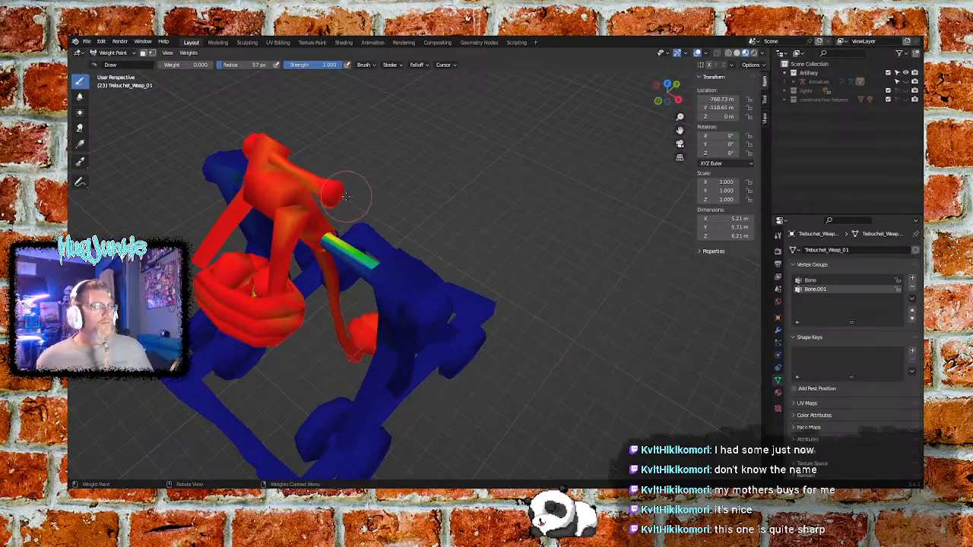
pyautogui.moveTo(407, 203); pyautogui.dragTo(266, 222, button='middle')
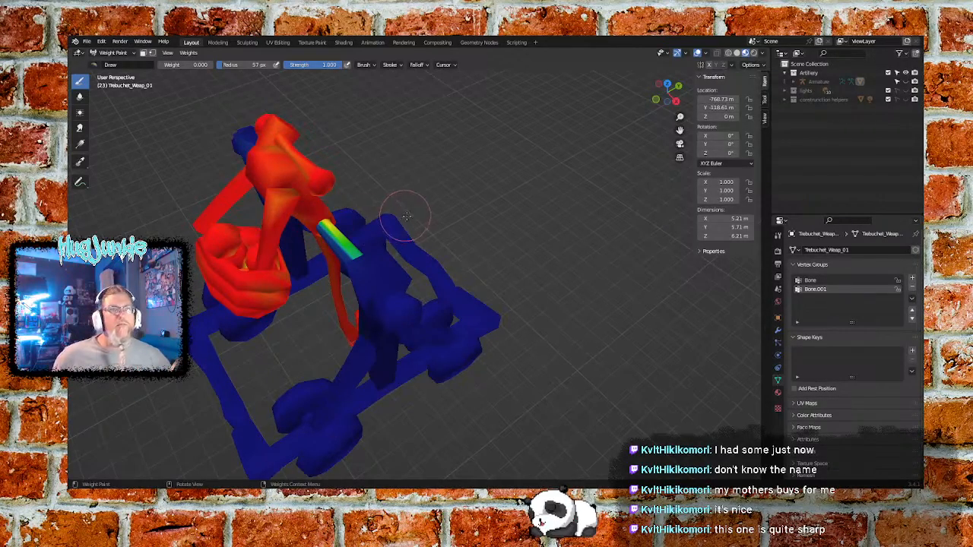
pyautogui.moveTo(401, 217); pyautogui.dragTo(406, 260, button='middle')
pyautogui.scroll(-4, 406, 260)
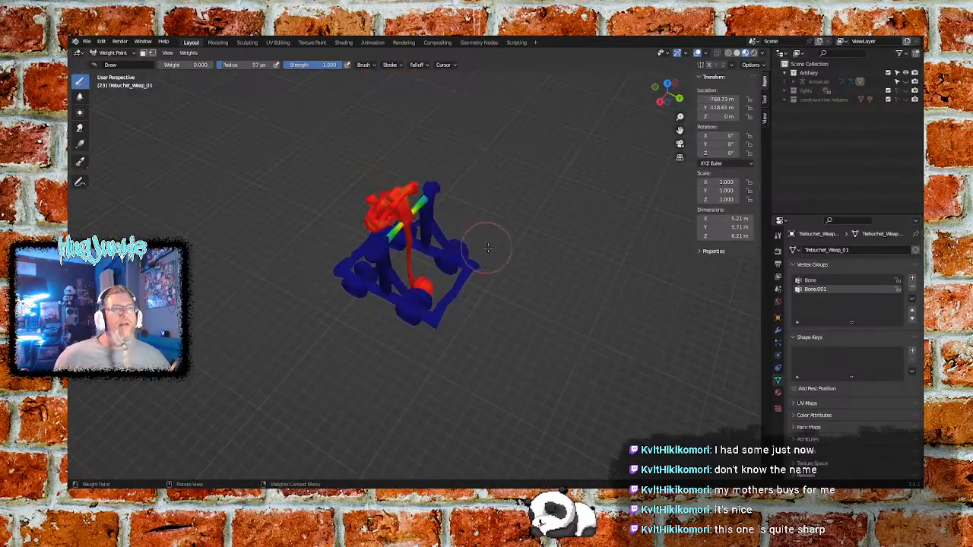
pyautogui.moveTo(489, 239); pyautogui.dragTo(441, 224, button='middle')
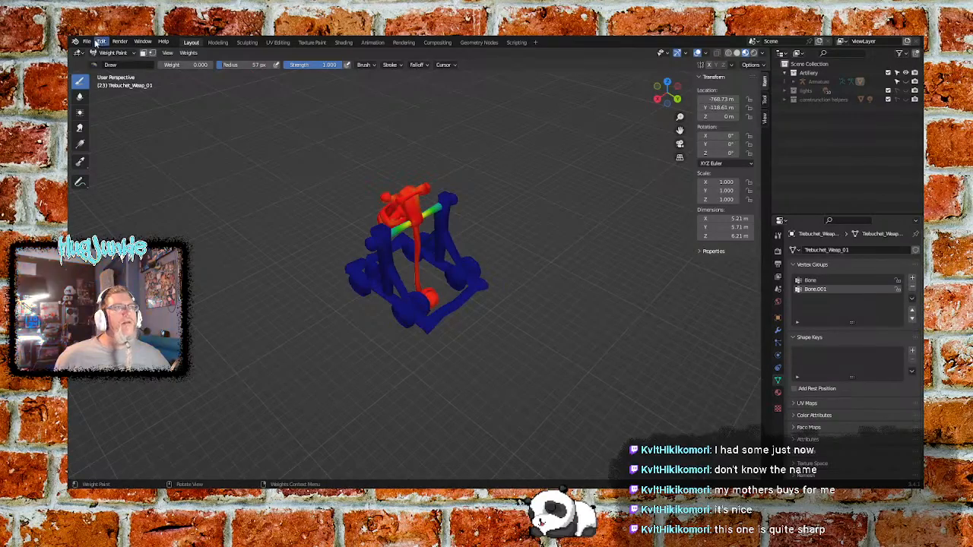
# Save the current Blender file with the painted trebuchet weights
pyautogui.click(87, 41)
pyautogui.click(95, 101)
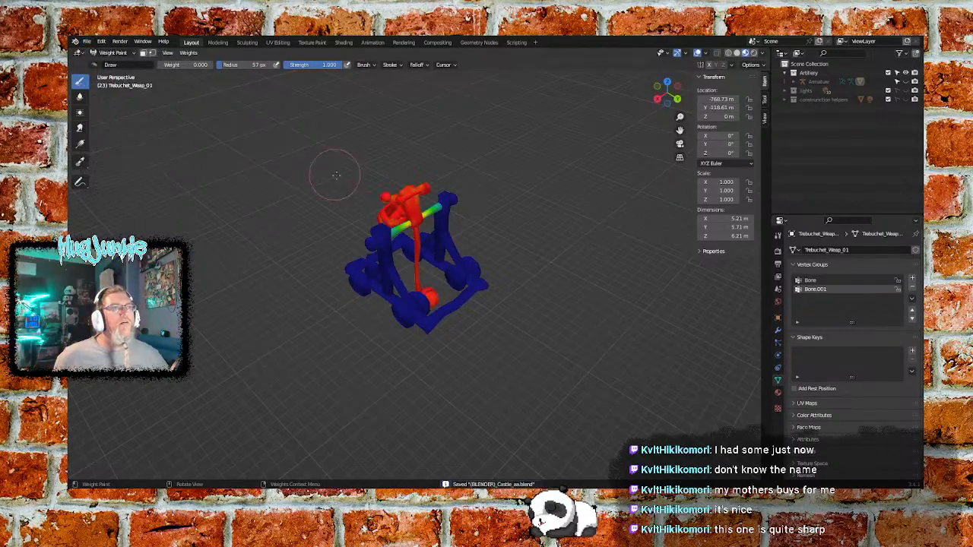